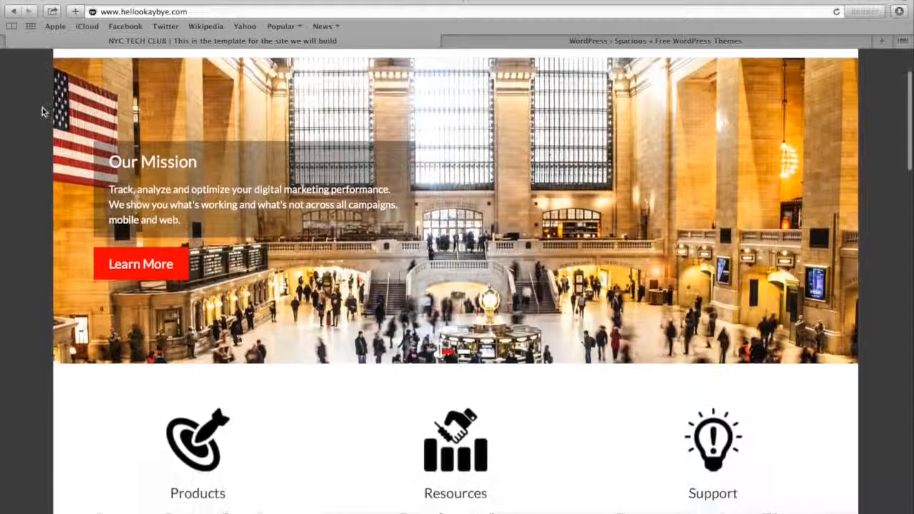
# Look through the NYC Tech Club template homepage from the slider down to the footer, and return to its beginning
pyautogui.scroll(-5, 41, 111)
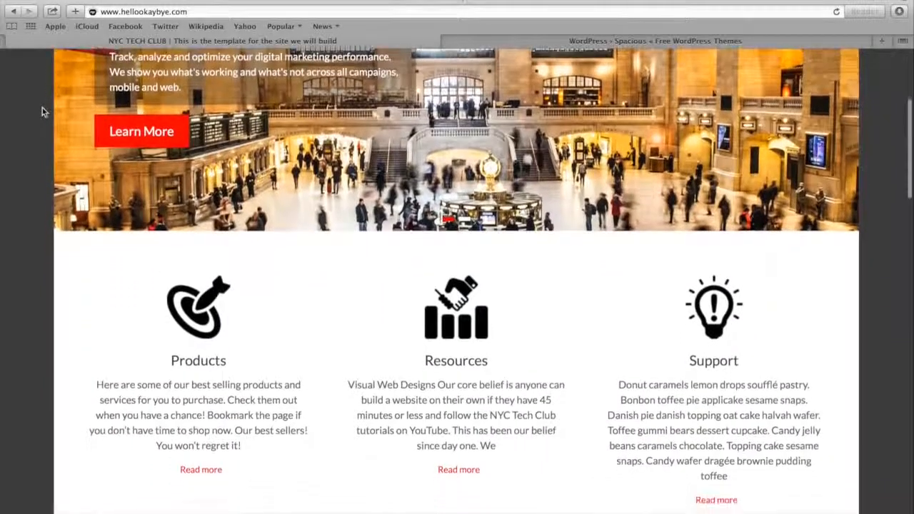
pyautogui.scroll(-5, 42, 110)
pyautogui.scroll(-5, 42, 109)
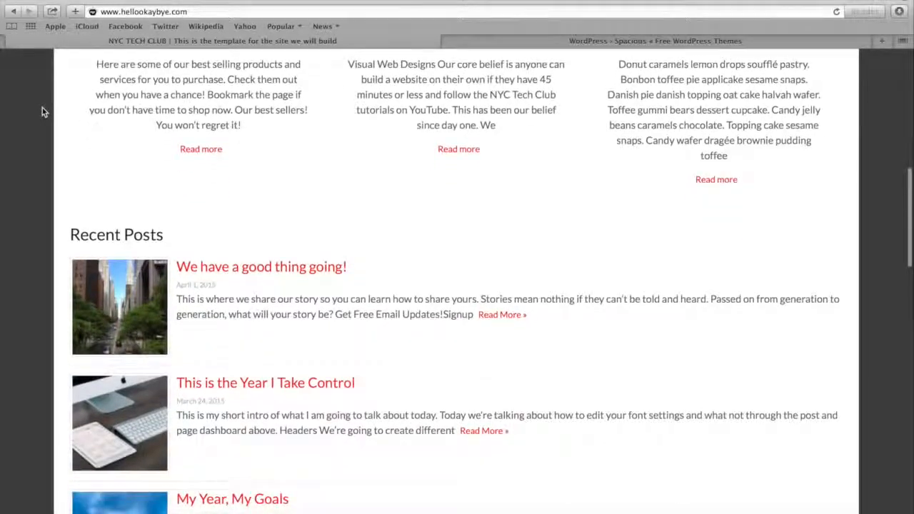
pyautogui.scroll(-5, 42, 111)
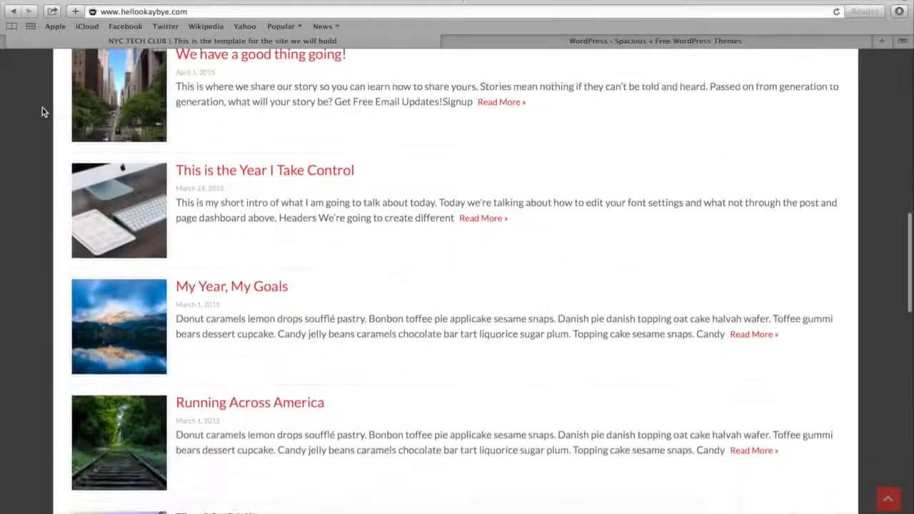
pyautogui.scroll(-2, 42, 108)
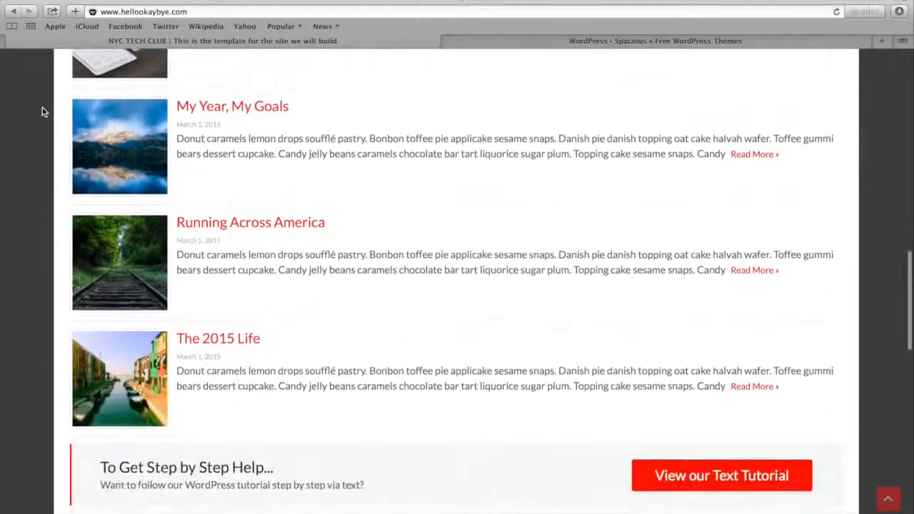
pyautogui.scroll(-3, 43, 136)
pyautogui.scroll(-5, 43, 135)
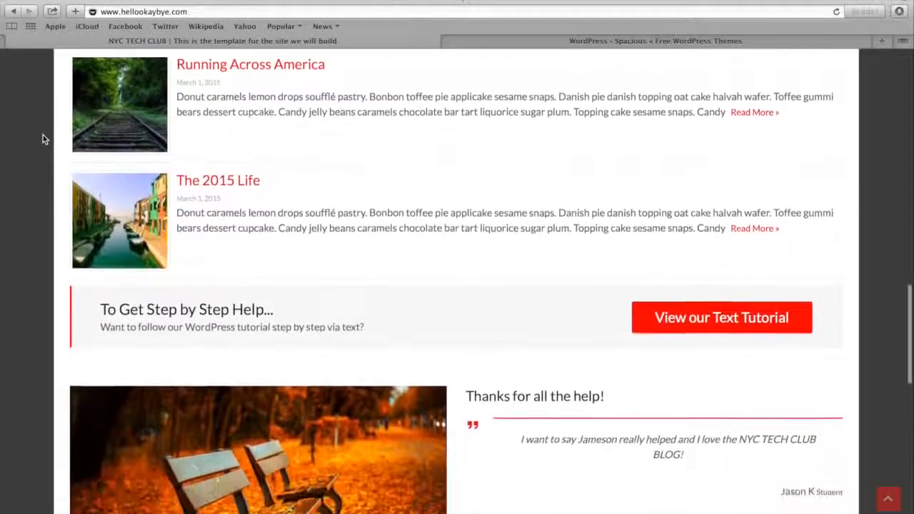
pyautogui.scroll(-4, 43, 136)
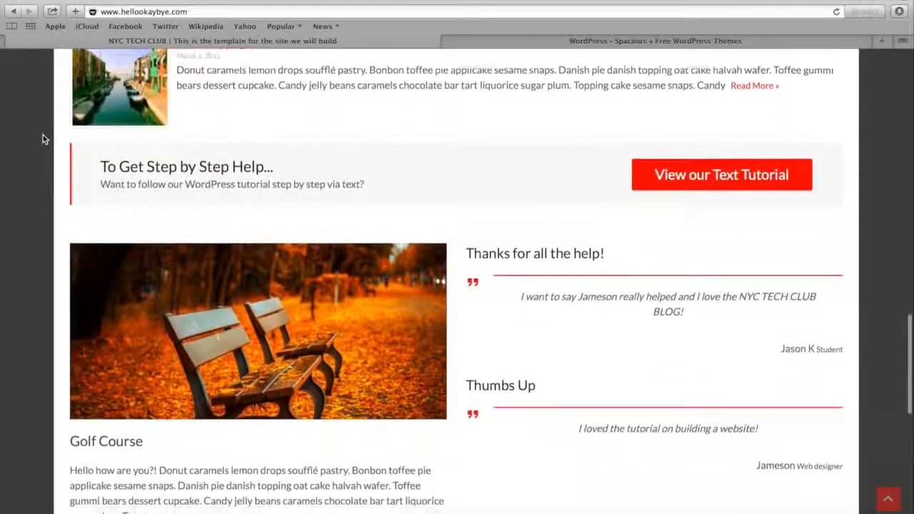
pyautogui.scroll(-5, 43, 136)
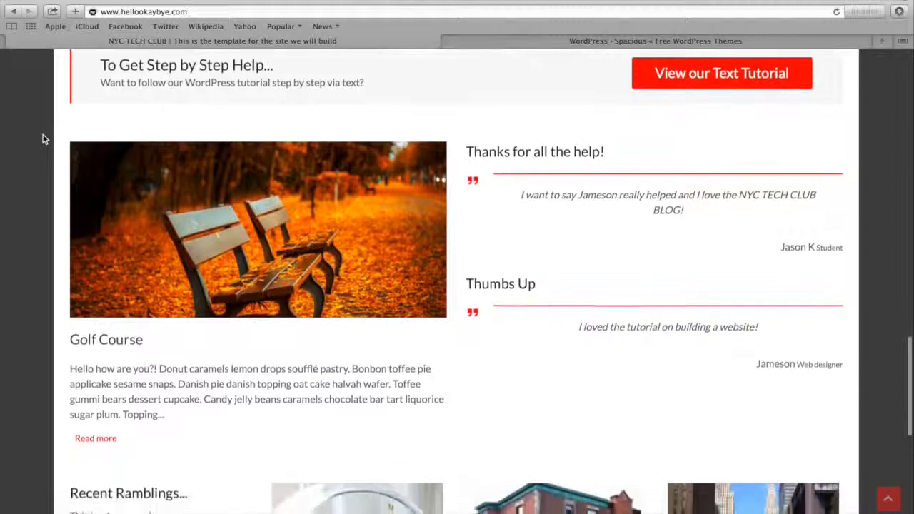
pyautogui.scroll(-4, 43, 138)
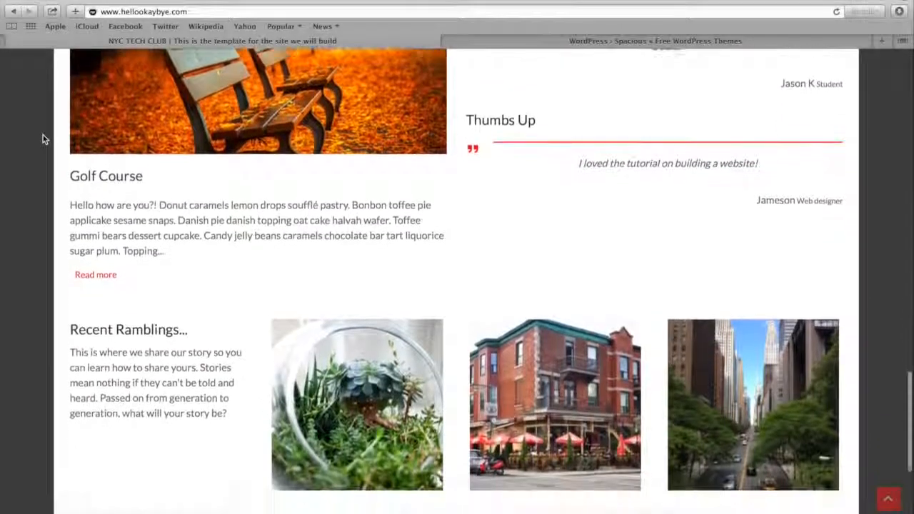
pyautogui.scroll(-4, 42, 139)
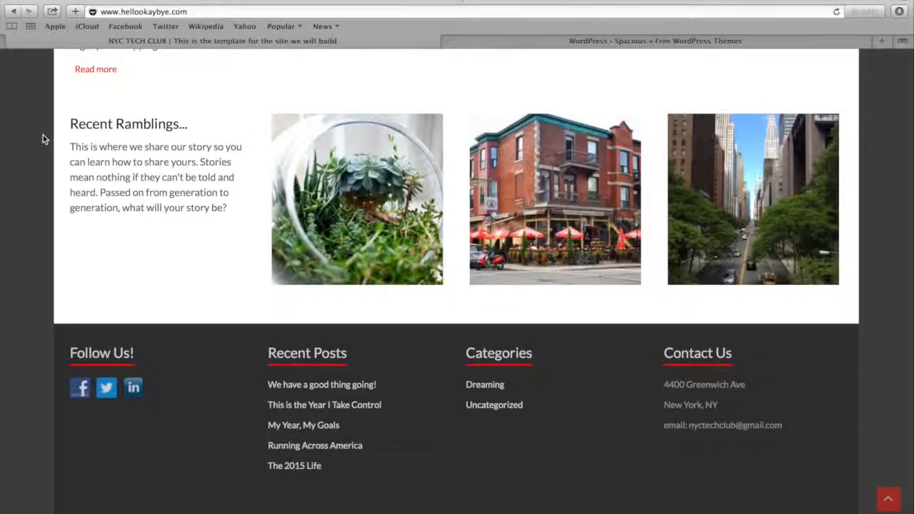
pyautogui.scroll(-1, 43, 136)
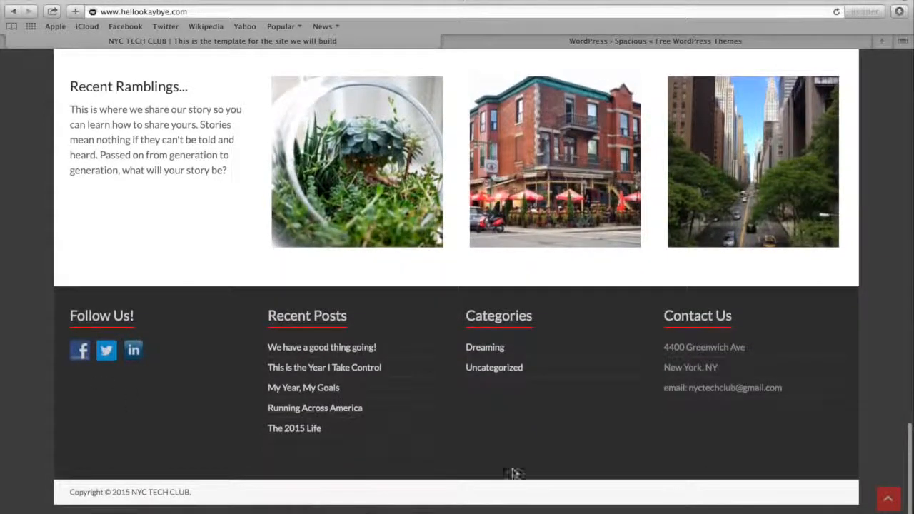
pyautogui.click(888, 499)
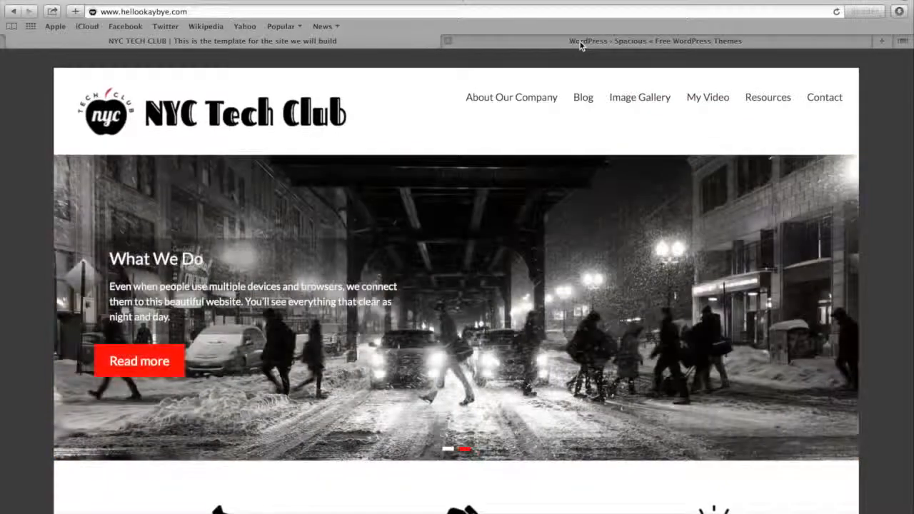
# Review the Spacious theme page on WordPress.org, including its ratings, description, tags and download statistics
pyautogui.click(580, 41)
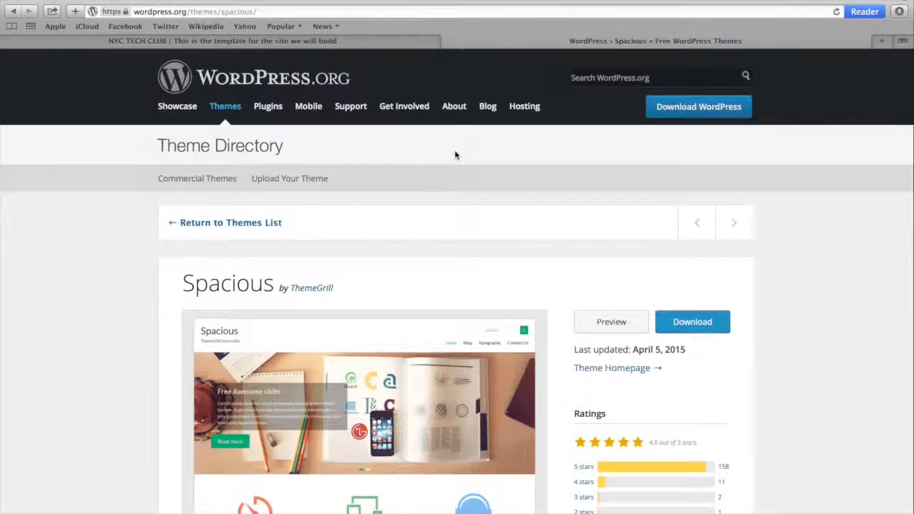
pyautogui.scroll(-4, 454, 155)
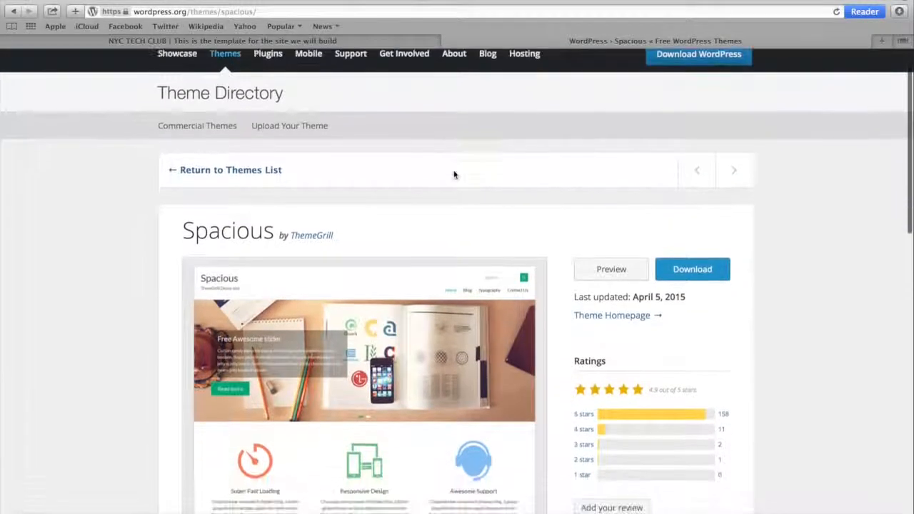
pyautogui.scroll(-15, 453, 174)
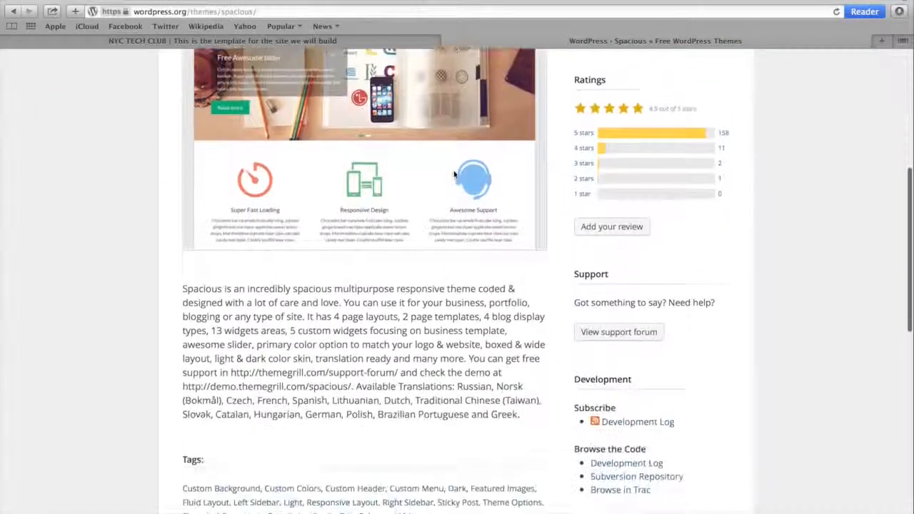
pyautogui.scroll(-4, 454, 174)
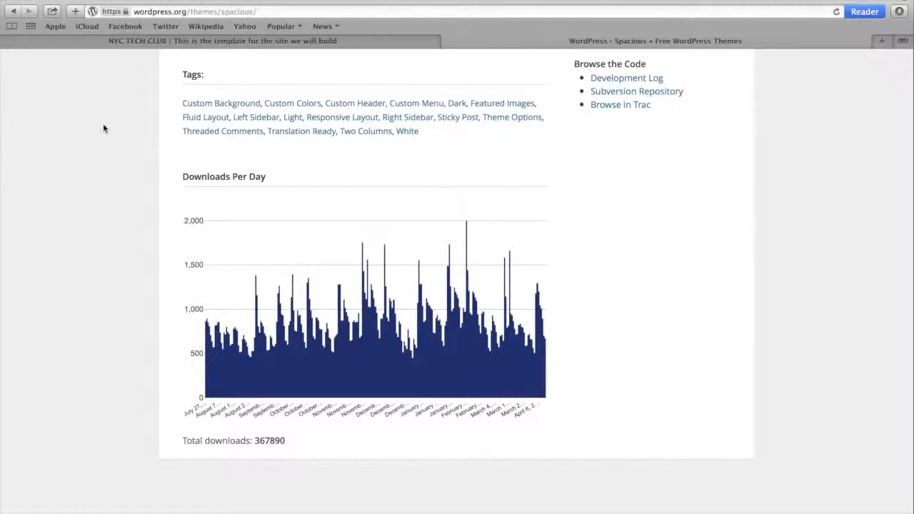
# Return to the NYC Tech Club template site and examine its header search box, slider and the Products, Resources and Support sections
pyautogui.click(135, 42)
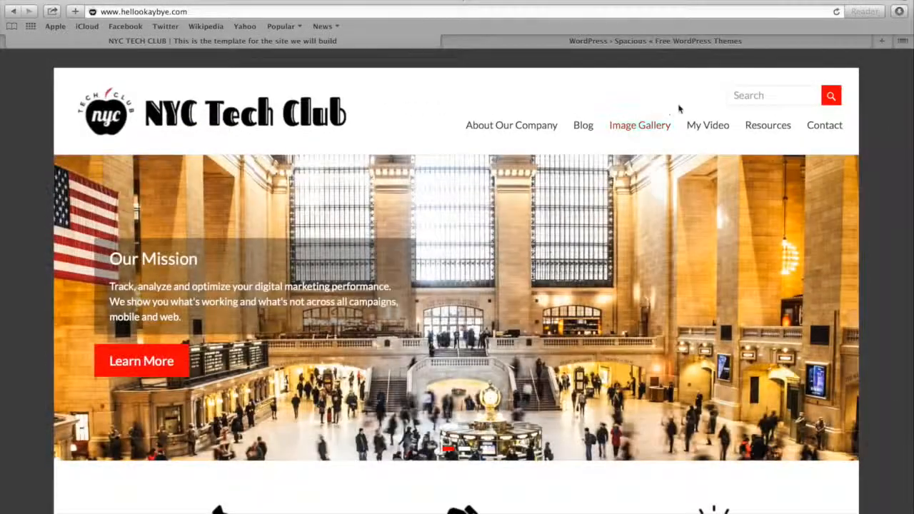
pyautogui.click(762, 96)
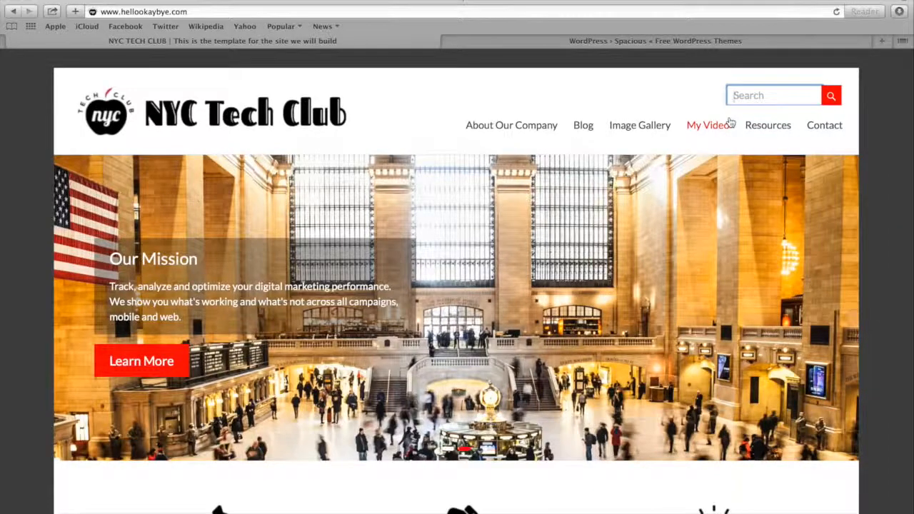
pyautogui.scroll(-1, 711, 138)
pyautogui.scroll(-2, 711, 137)
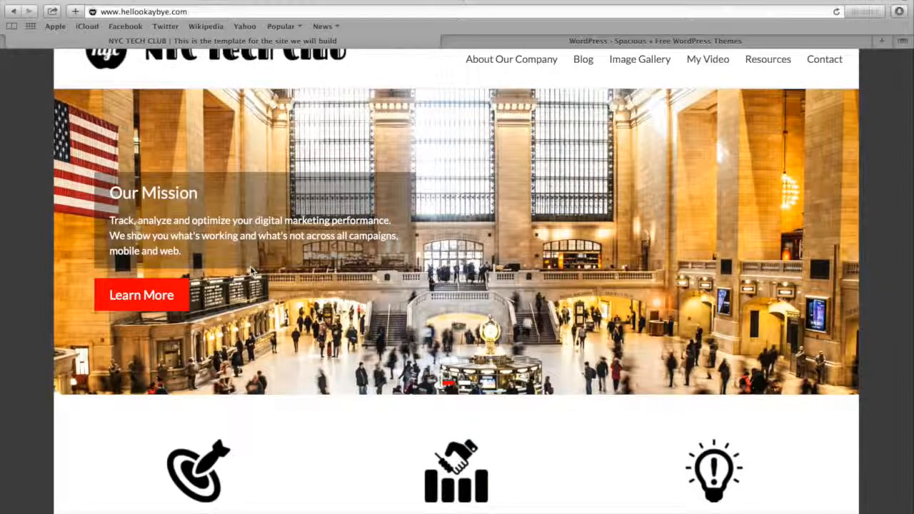
pyautogui.scroll(-3, 250, 265)
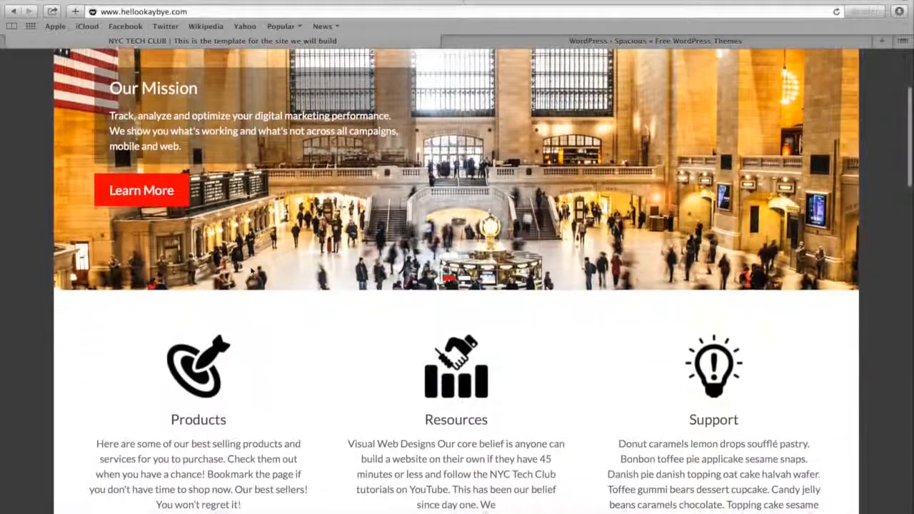
pyautogui.scroll(-4, 251, 270)
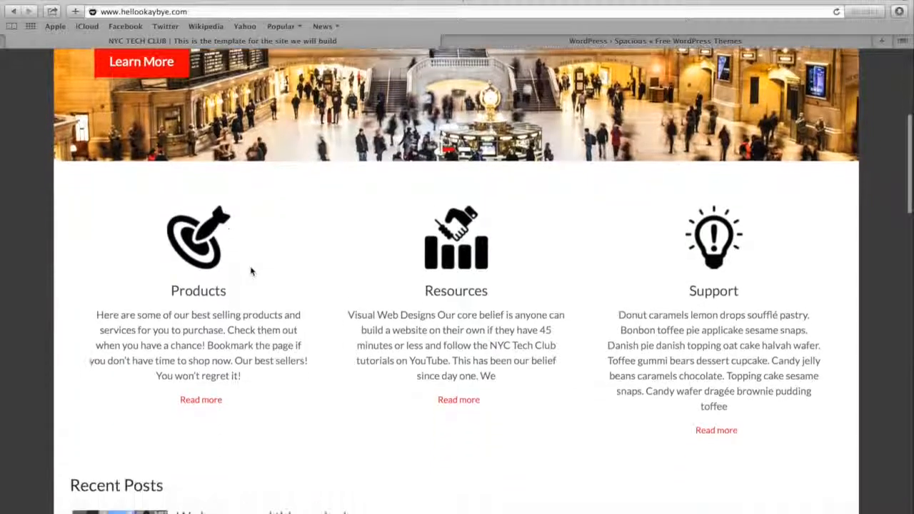
pyautogui.scroll(-1, 250, 271)
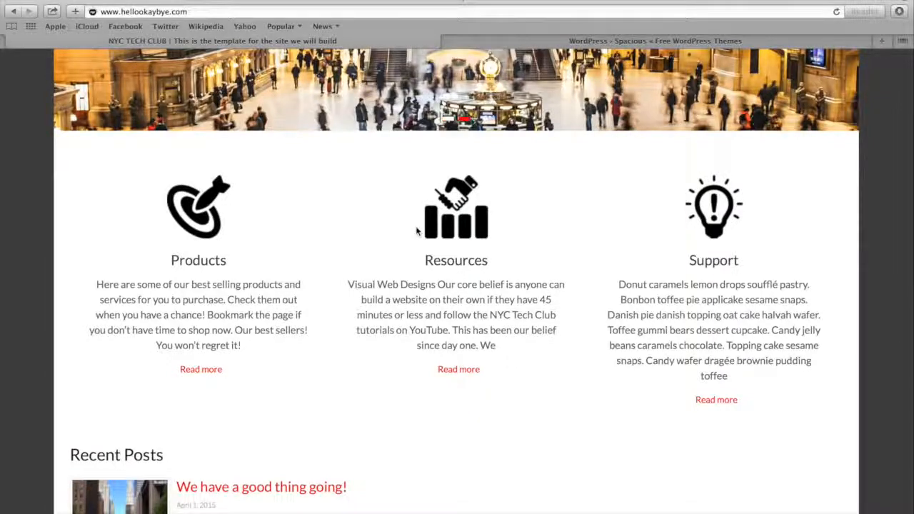
pyautogui.scroll(-2, 417, 228)
pyautogui.scroll(-5, 417, 227)
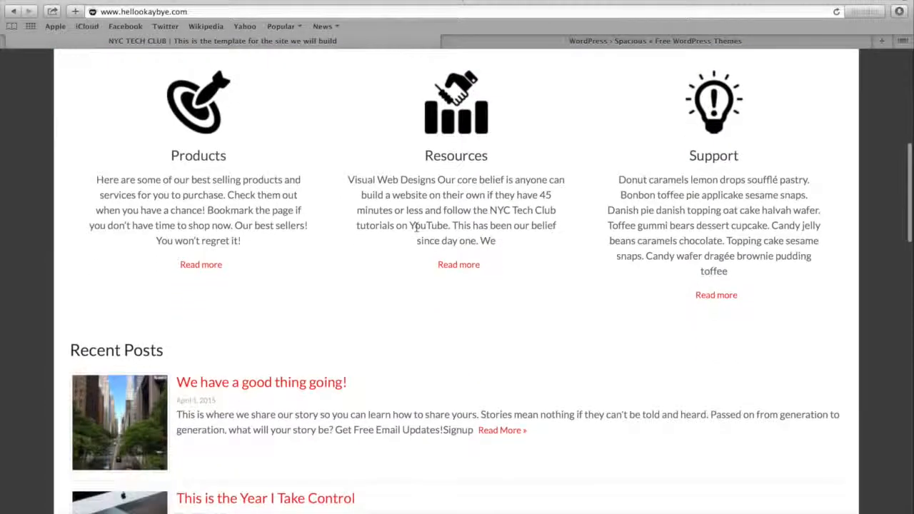
# Examine the Recent Posts section of the template homepage through to the last post, The 2015 Life
pyautogui.scroll(-5, 417, 230)
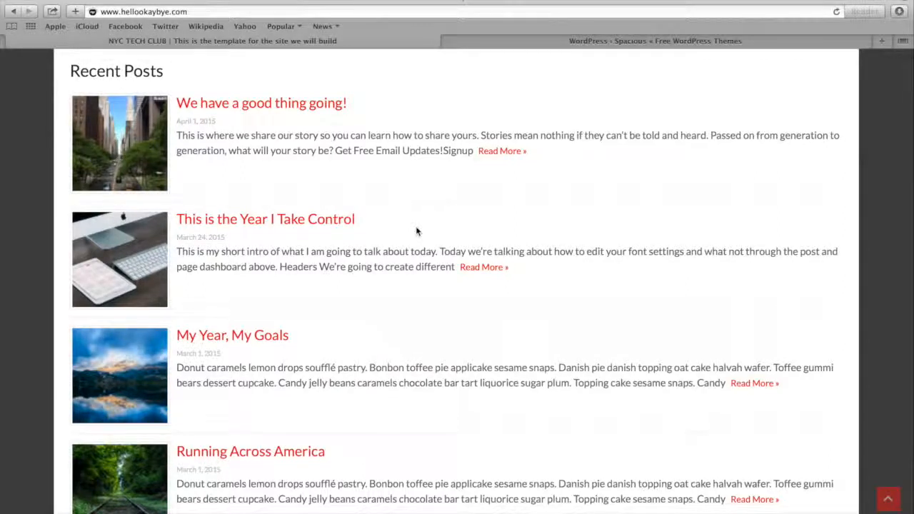
pyautogui.scroll(-3, 417, 230)
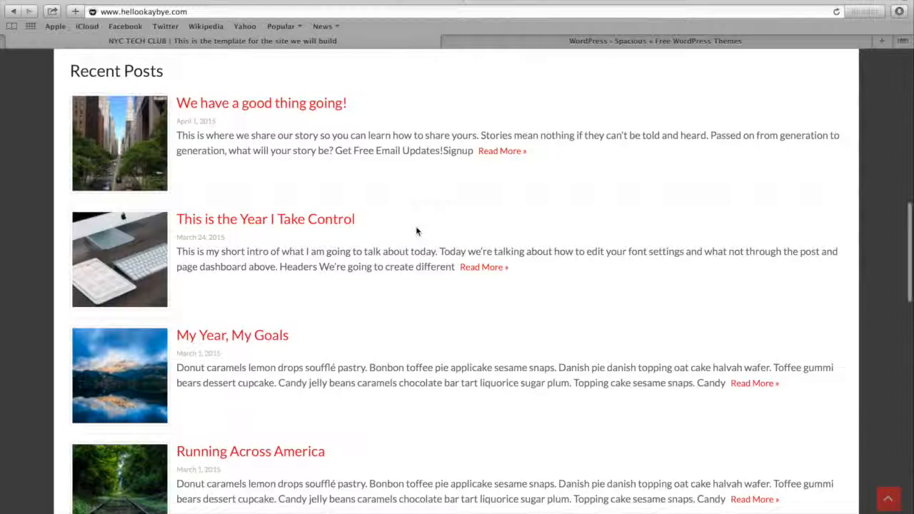
pyautogui.scroll(-3, 417, 230)
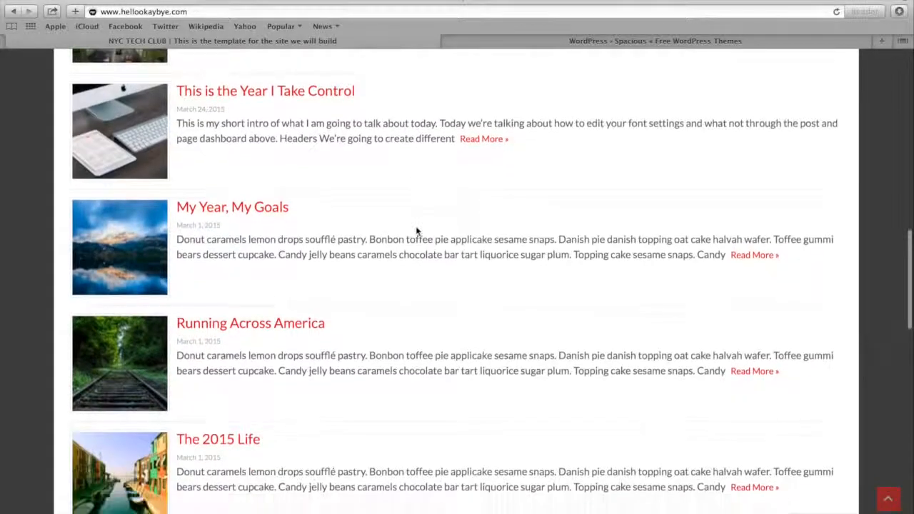
pyautogui.scroll(-3, 417, 231)
pyautogui.scroll(-3, 417, 231)
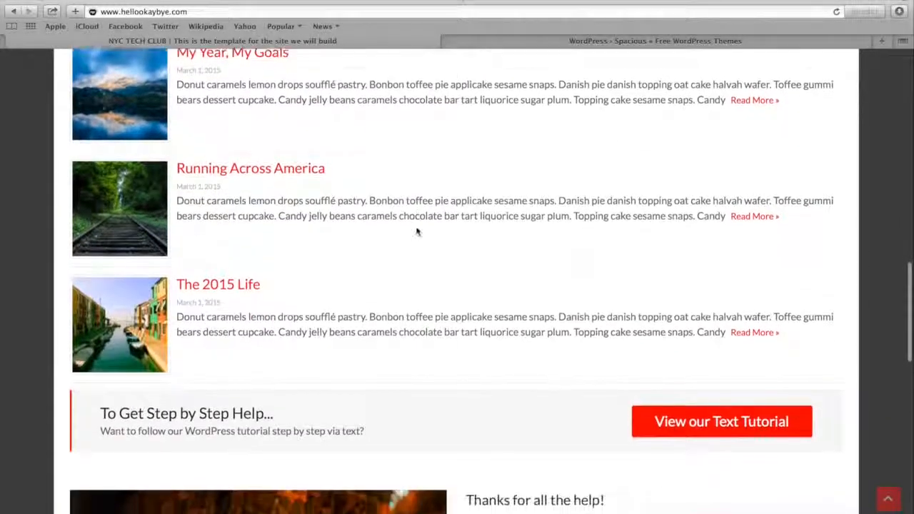
# Open the text tutorial sign-up form from the "To Get Step by Step Help..." banner and close it without signing up
pyautogui.scroll(-2, 417, 228)
pyautogui.scroll(-3, 416, 226)
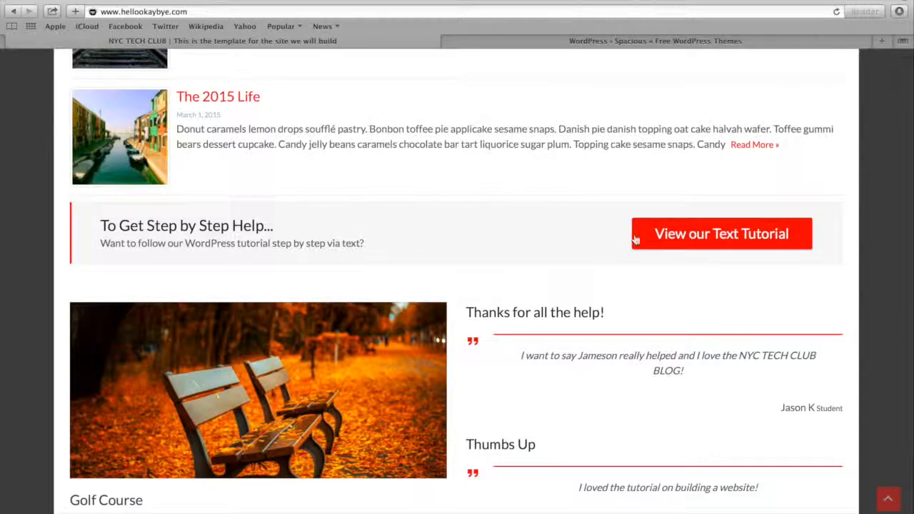
pyautogui.click(691, 236)
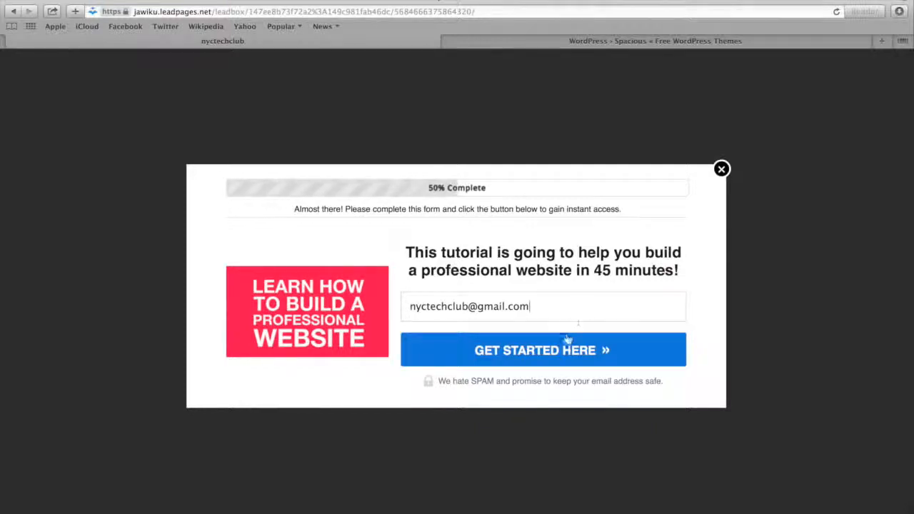
pyautogui.click(722, 170)
# Examine the Golf Course feature, the testimonials, the Recent Ramblings images and the footer columns of the template homepage
pyautogui.scroll(-5, 723, 167)
pyautogui.scroll(-15, 719, 182)
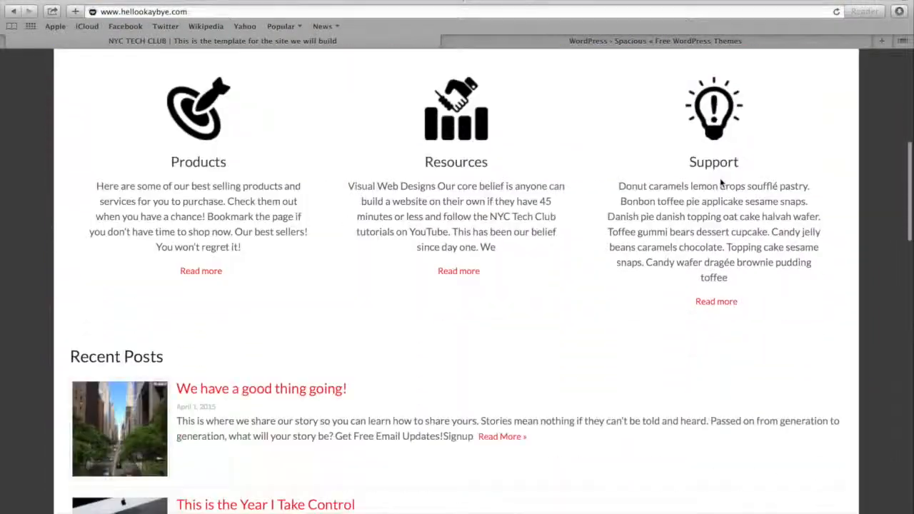
pyautogui.scroll(-8, 718, 188)
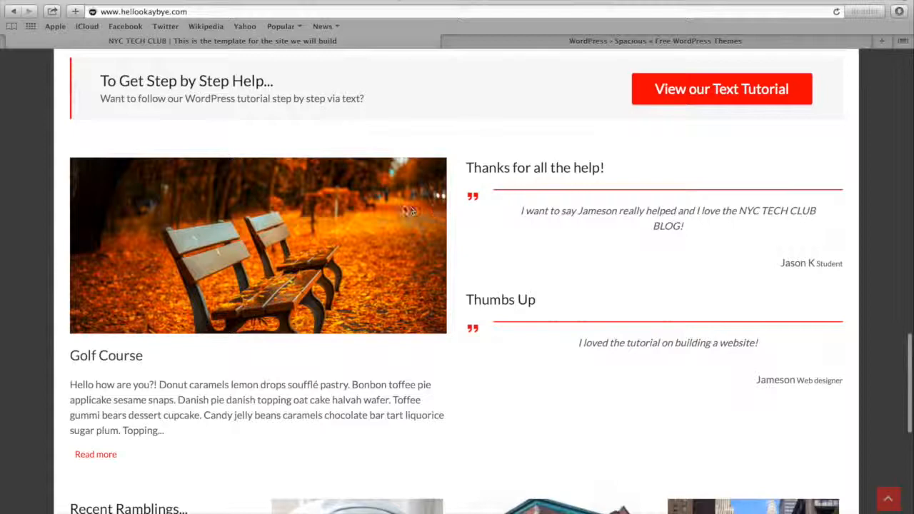
pyautogui.scroll(-3, 404, 202)
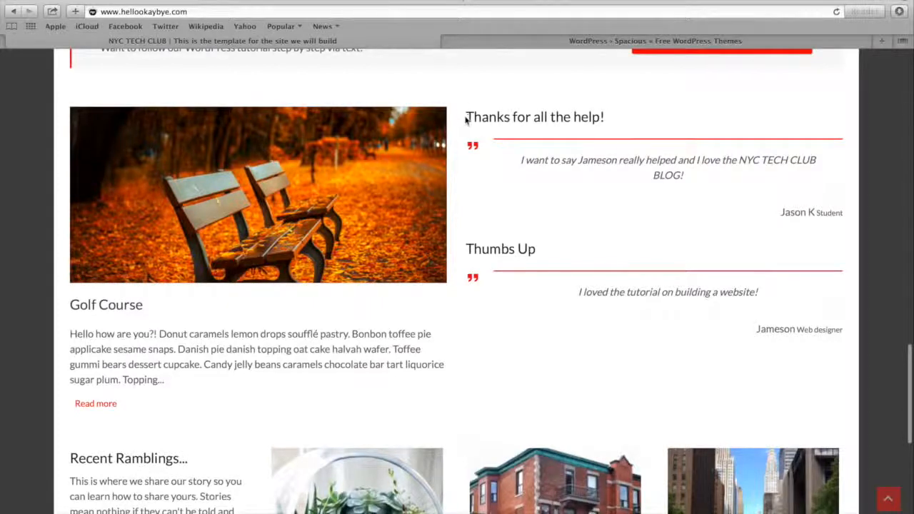
pyautogui.scroll(-5, 473, 134)
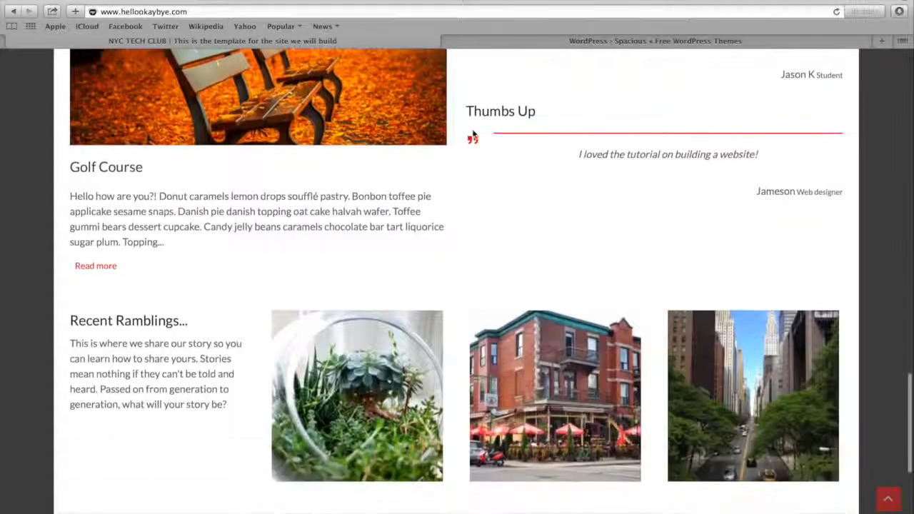
pyautogui.scroll(-1, 291, 184)
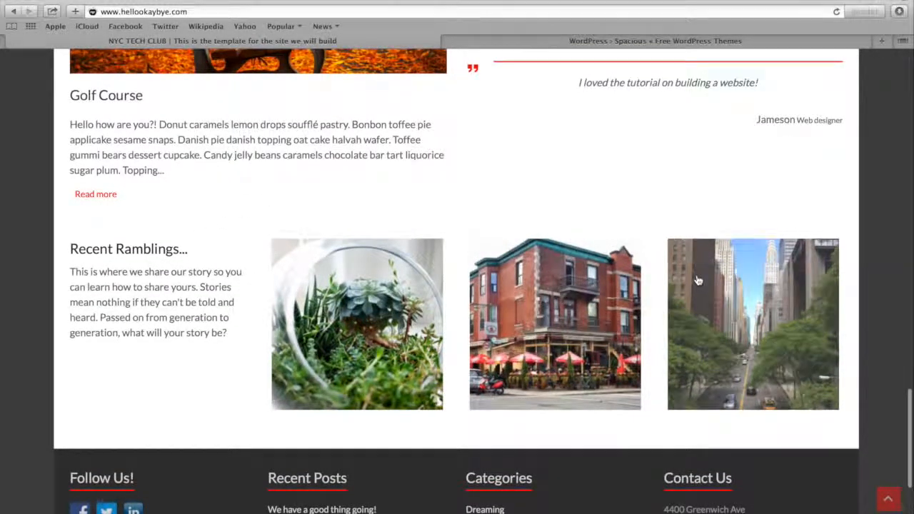
pyautogui.scroll(-1, 699, 281)
pyautogui.scroll(-3, 698, 281)
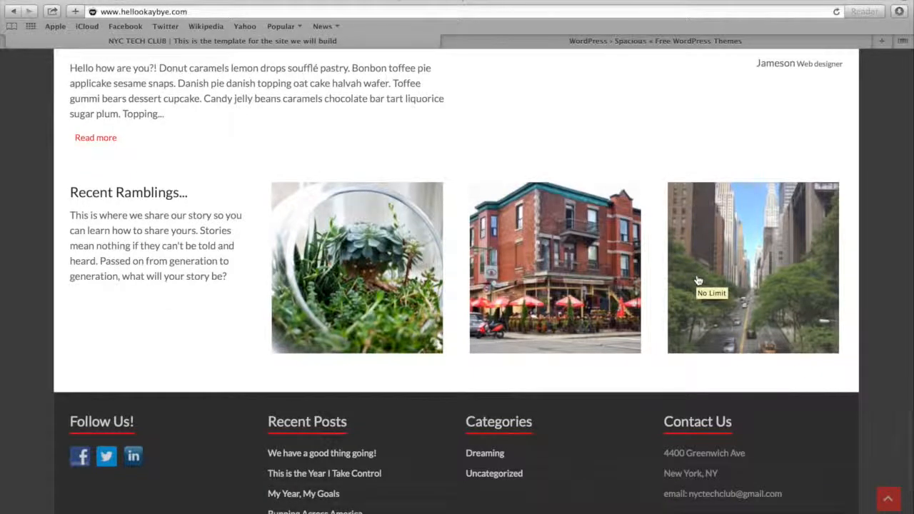
pyautogui.scroll(-5, 698, 280)
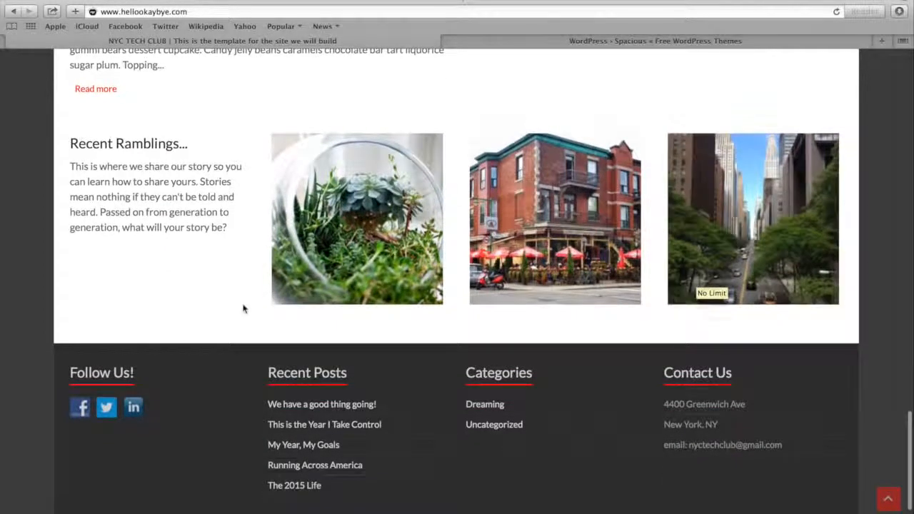
# Check the end of the homepage footer, return to the page top and open the Blog page
pyautogui.scroll(-2, 243, 308)
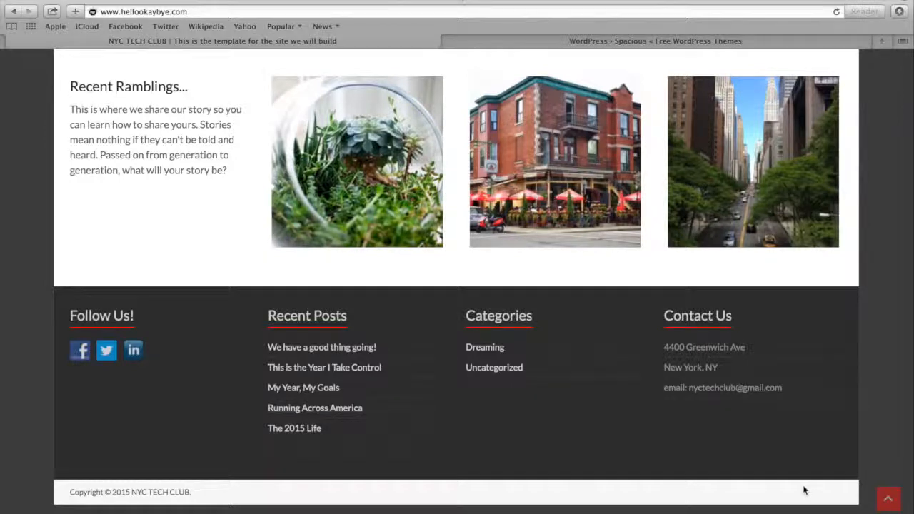
pyautogui.click(889, 501)
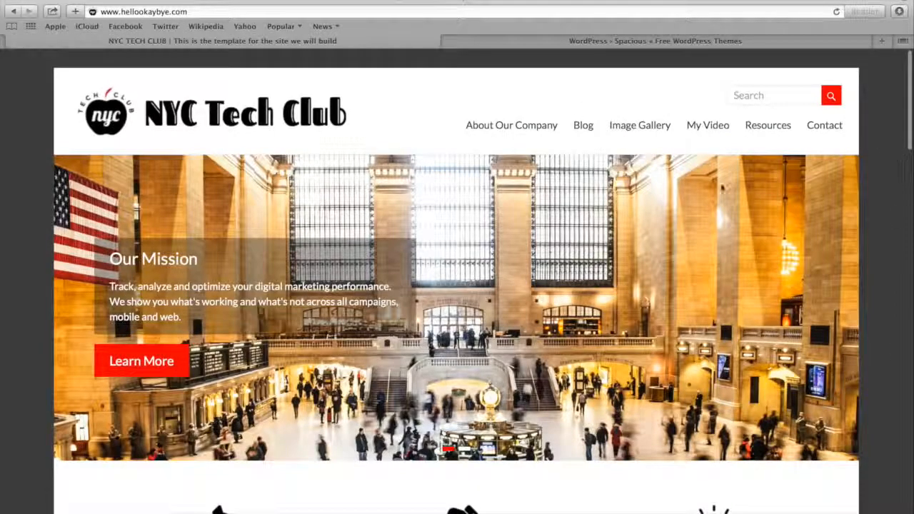
pyautogui.click(582, 126)
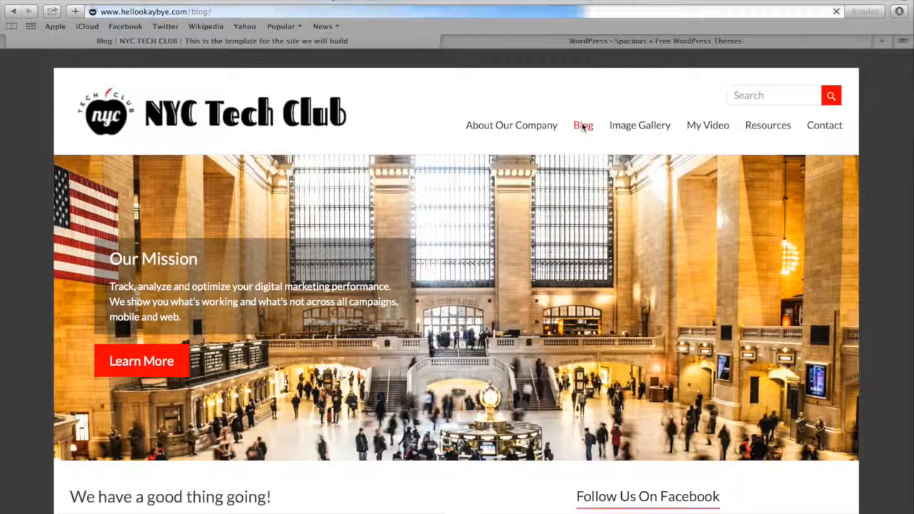
# Examine the blog posts down to My Year, My Goals and the Facebook, Tweets and Recent Posts sidebar widgets
pyautogui.scroll(-2, 411, 173)
pyautogui.scroll(-5, 412, 173)
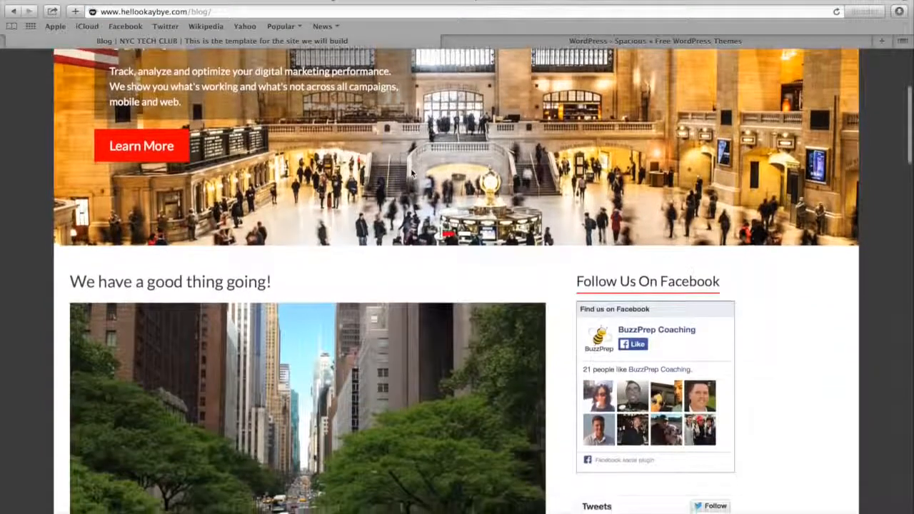
pyautogui.scroll(-3, 410, 173)
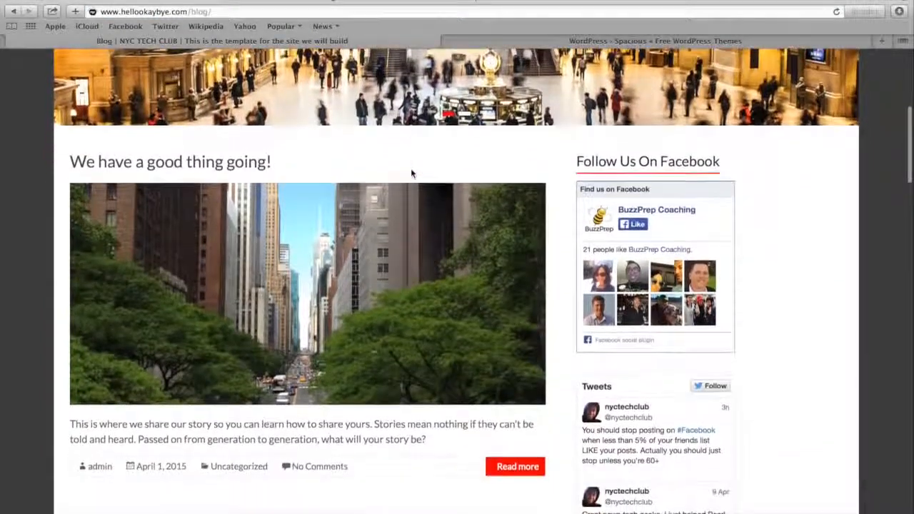
pyautogui.scroll(-9, 410, 189)
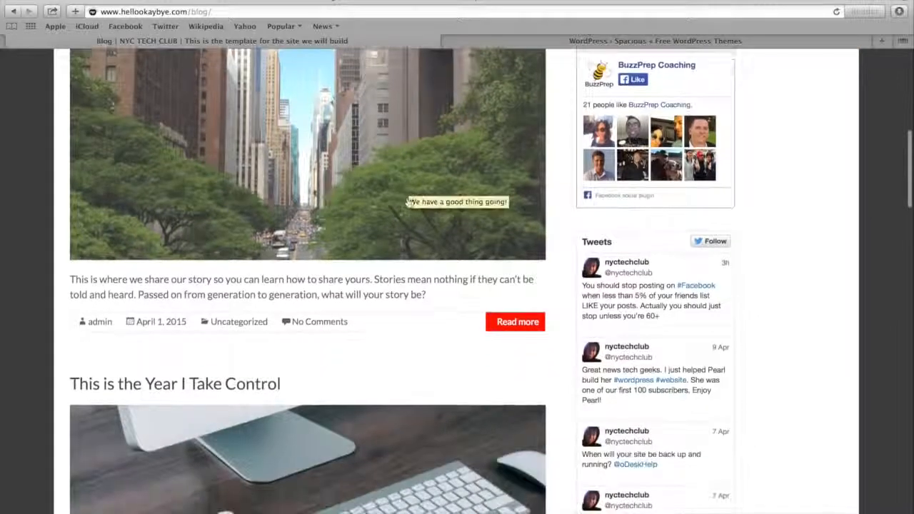
pyautogui.scroll(-5, 406, 213)
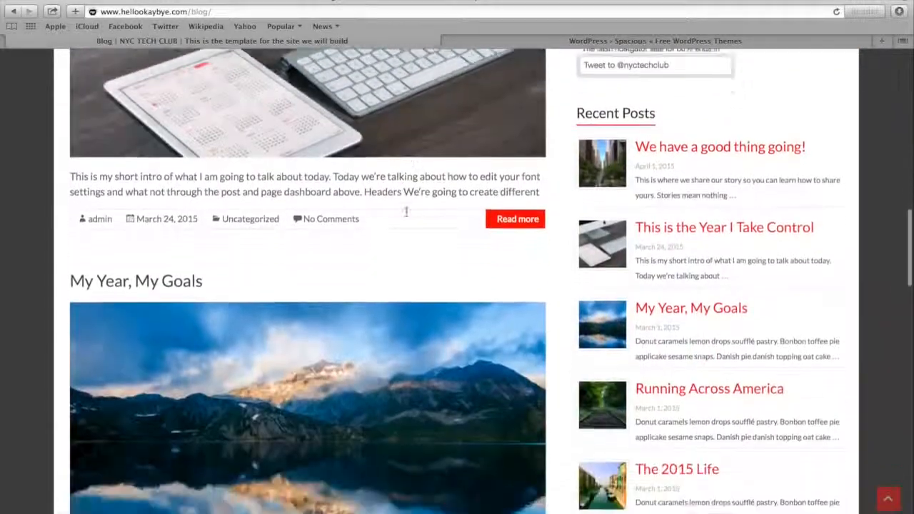
pyautogui.scroll(2, 405, 214)
pyautogui.scroll(10, 405, 214)
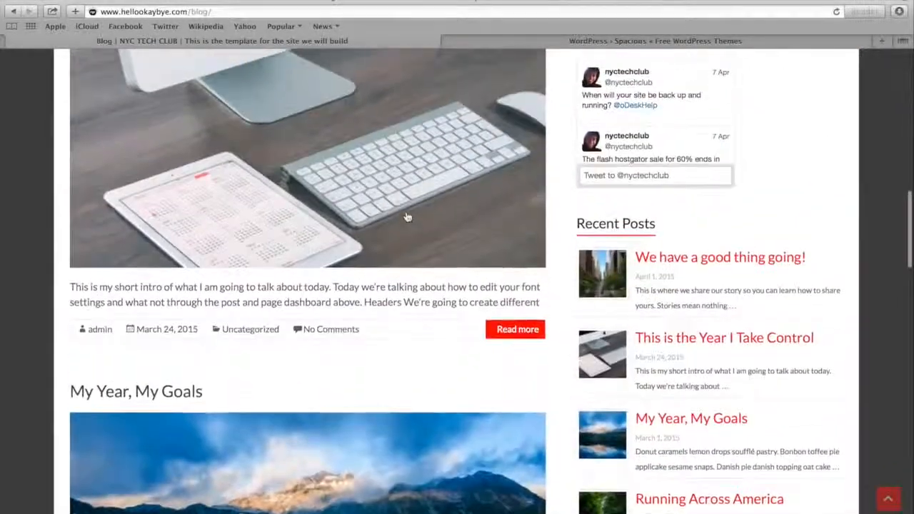
pyautogui.scroll(6, 487, 225)
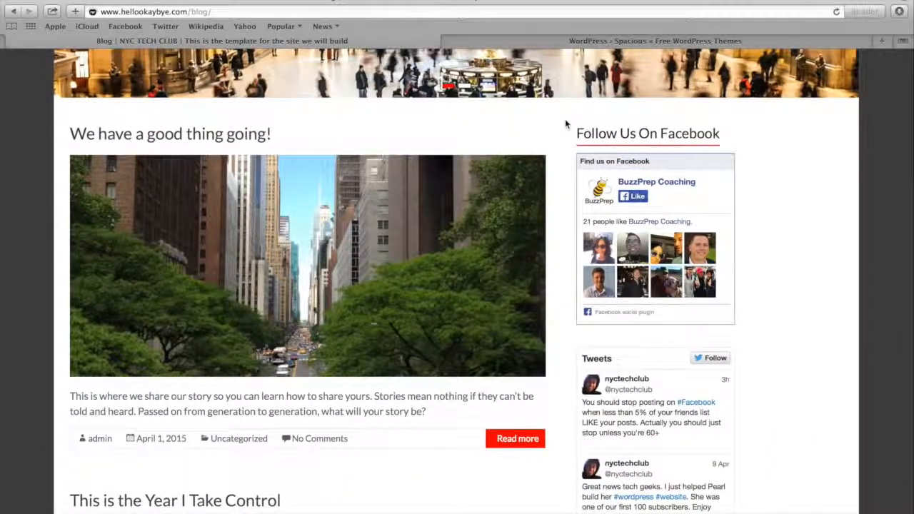
pyautogui.scroll(10, 565, 119)
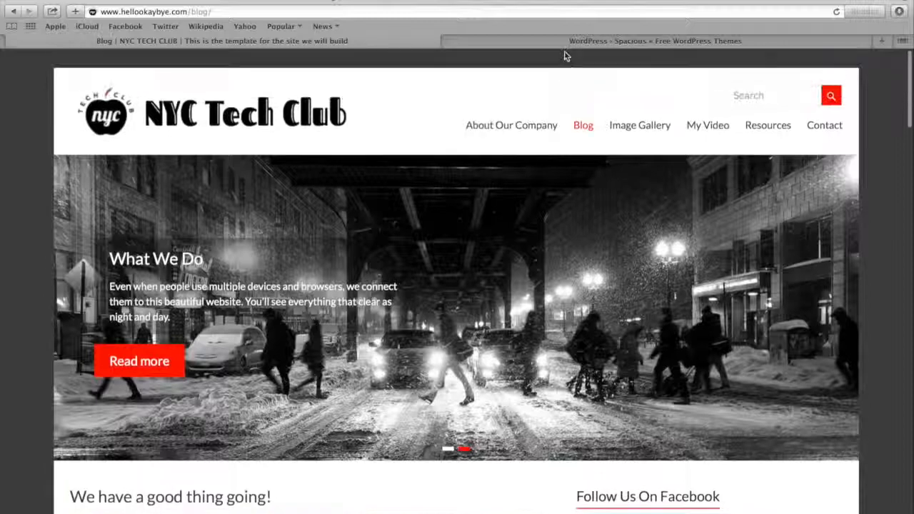
# Open the Image Gallery page and browse the enlarged photos from the Bodega image through to NY State of Mind
pyautogui.click(630, 128)
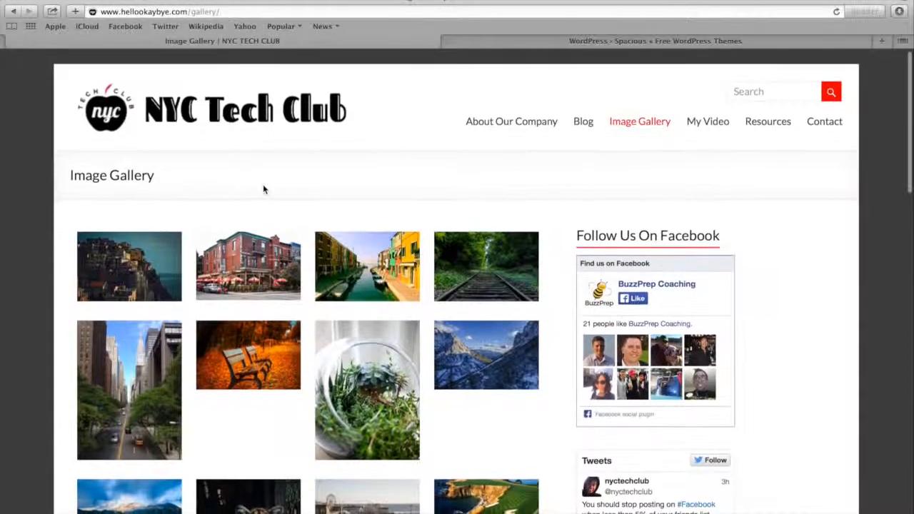
pyautogui.scroll(-3, 263, 189)
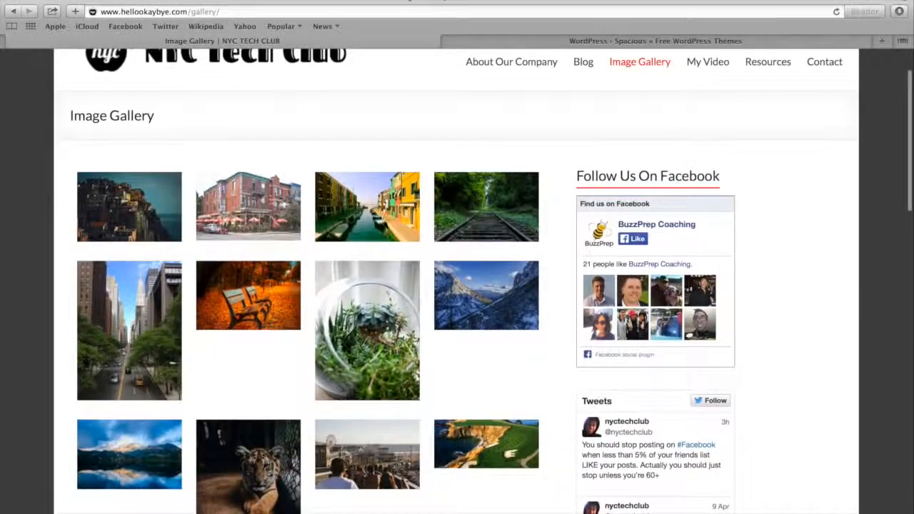
pyautogui.click(264, 212)
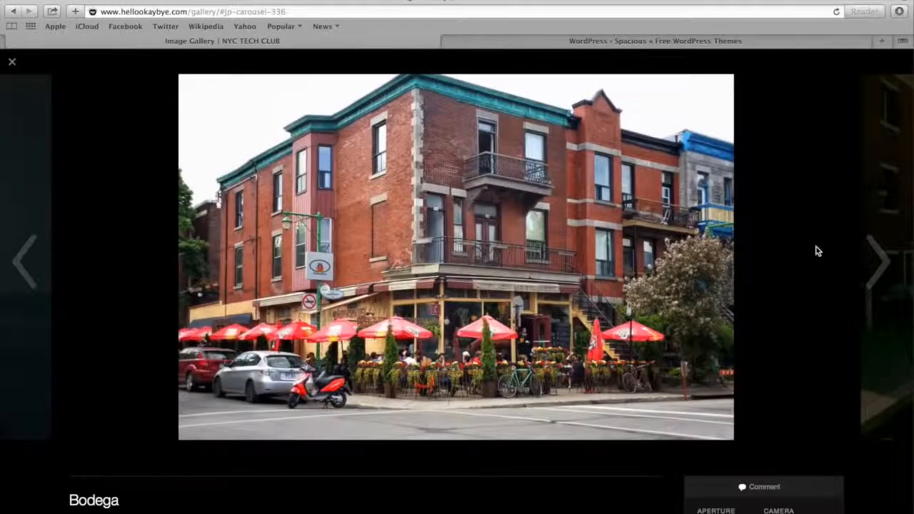
pyautogui.click(874, 261)
pyautogui.click(875, 263)
pyautogui.click(876, 263)
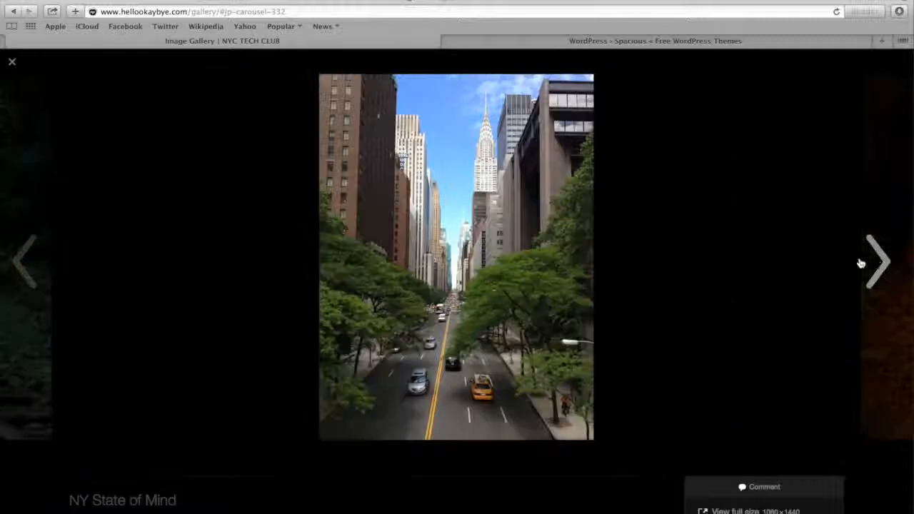
# Examine the comment form below the NY State of Mind photo and close the enlarged view
pyautogui.scroll(-5, 590, 286)
pyautogui.click(441, 453)
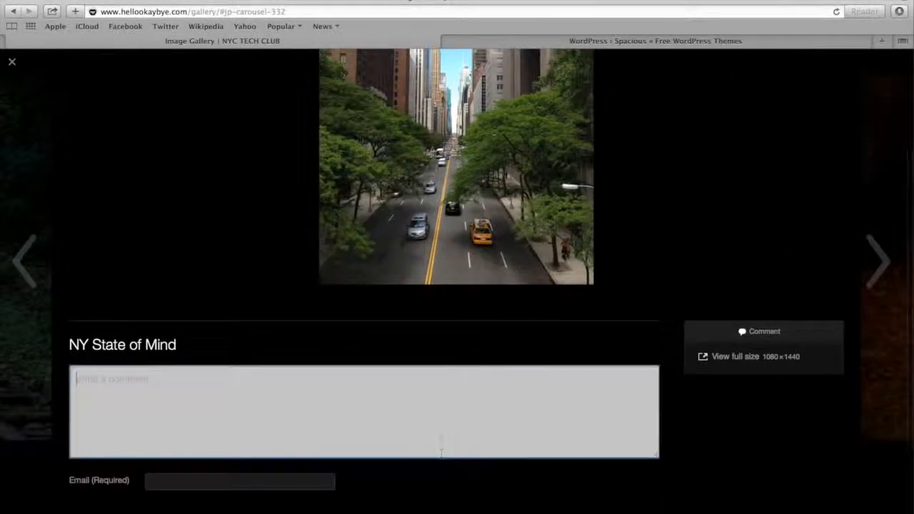
pyautogui.scroll(3, 440, 435)
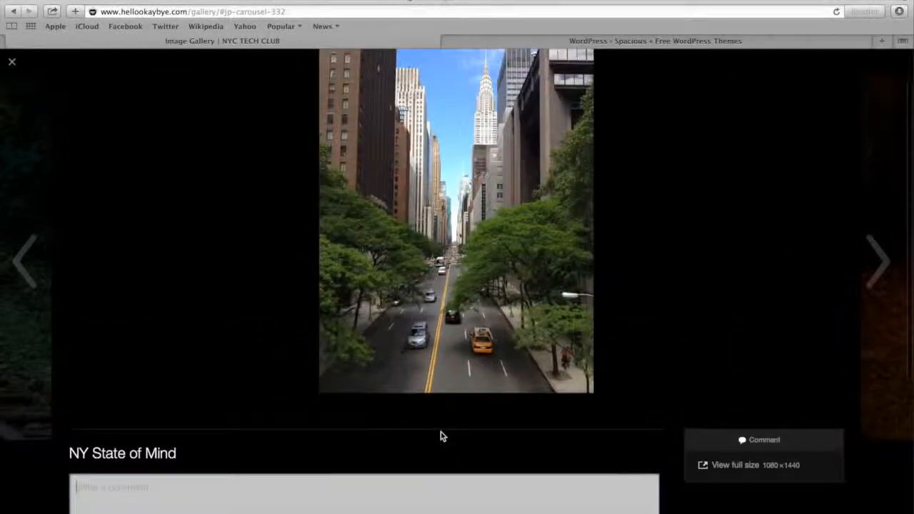
pyautogui.click(12, 66)
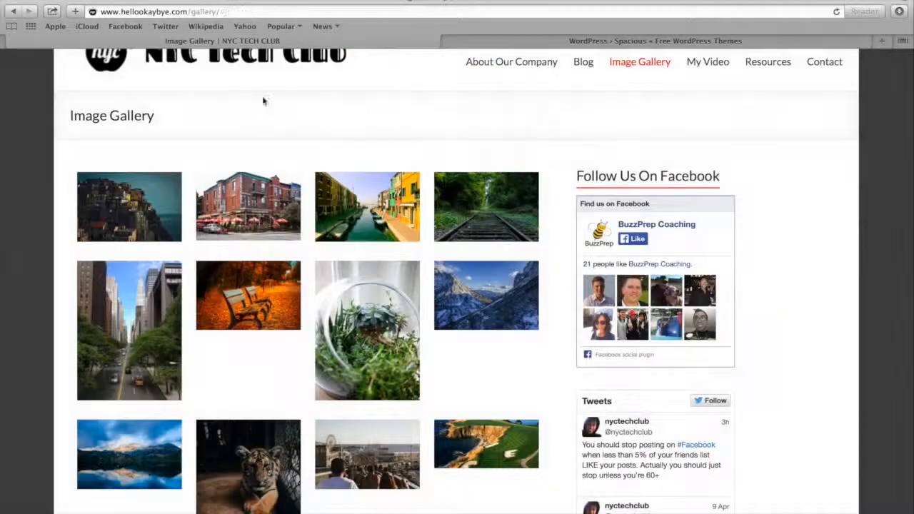
# Open the My Video page and examine its embedded video and the name and email fields of the Get Free Email Updates form
pyautogui.click(706, 68)
pyautogui.scroll(-2, 389, 186)
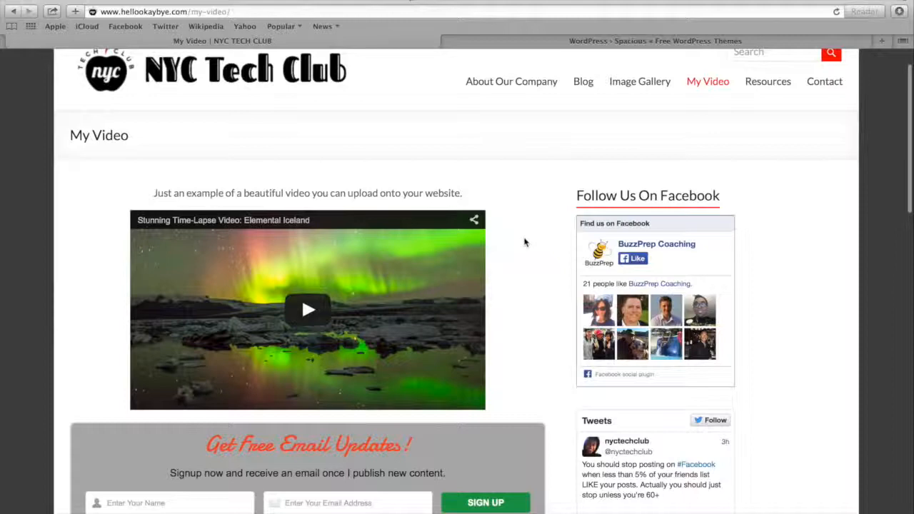
pyautogui.scroll(-3, 517, 245)
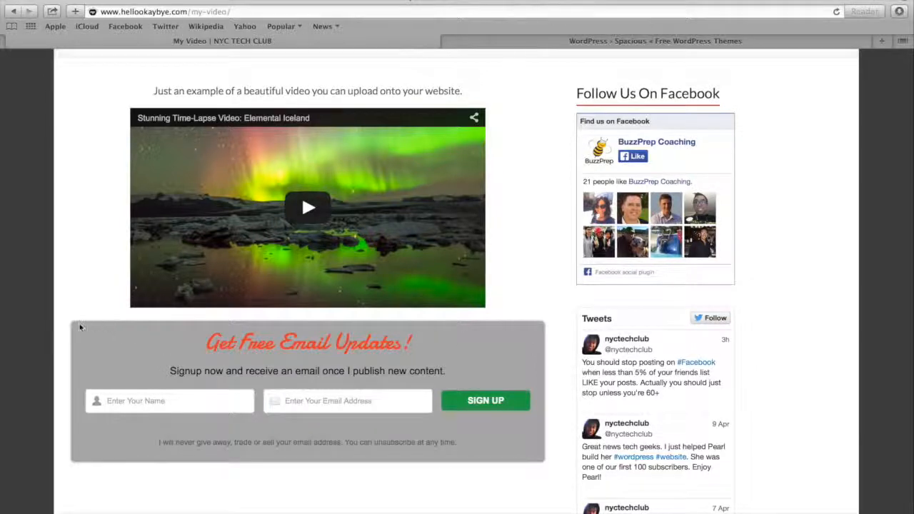
pyautogui.click(126, 403)
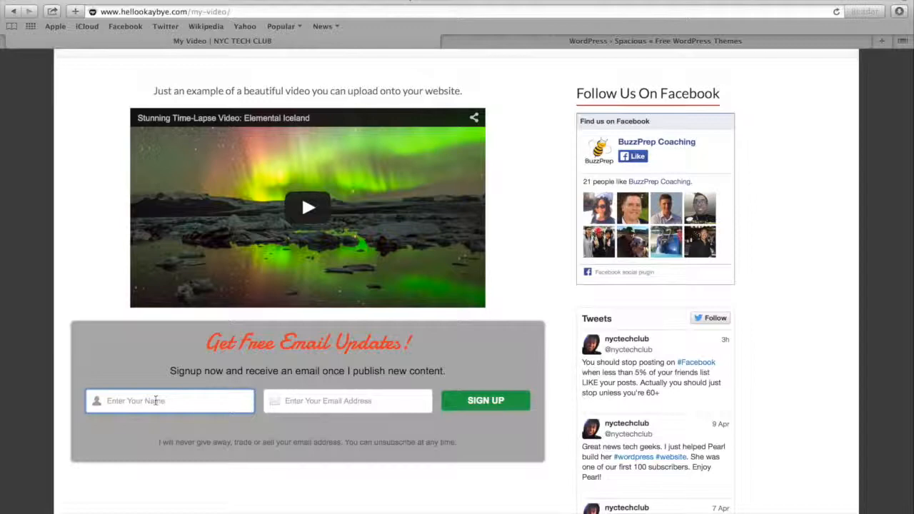
pyautogui.click(340, 406)
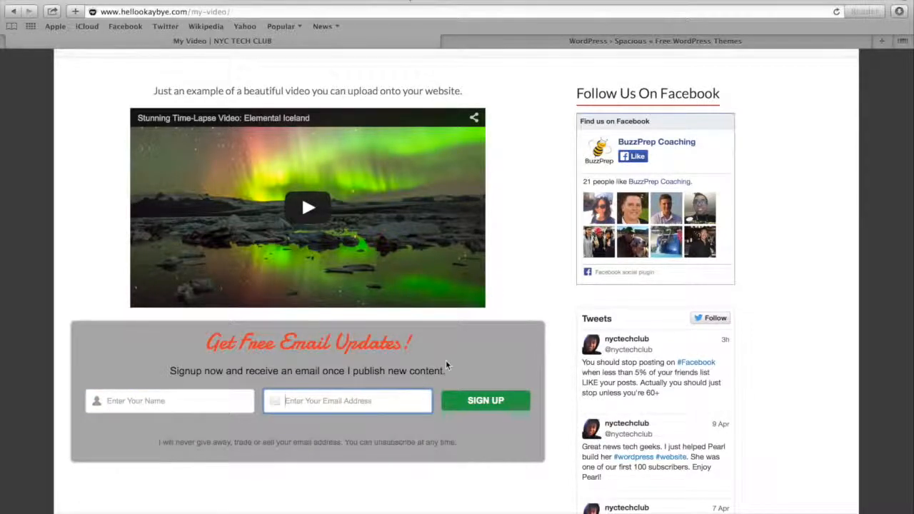
pyautogui.scroll(5, 493, 298)
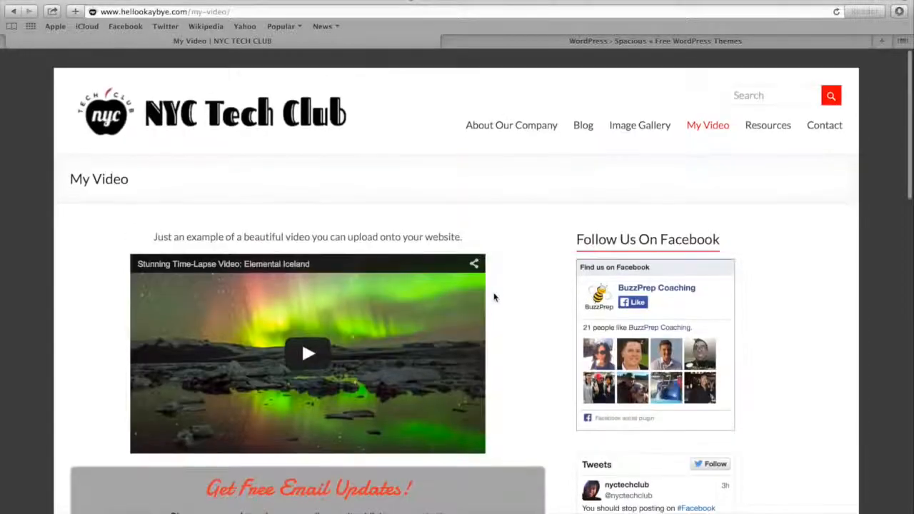
# Open the Resources page and examine its headings, bullet lists and full-width email sign-up form
pyautogui.click(765, 128)
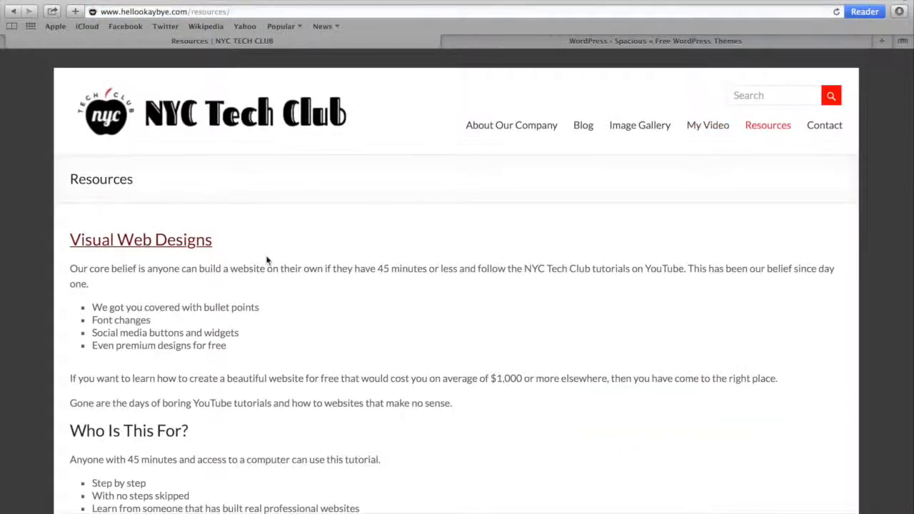
pyautogui.scroll(-1, 268, 260)
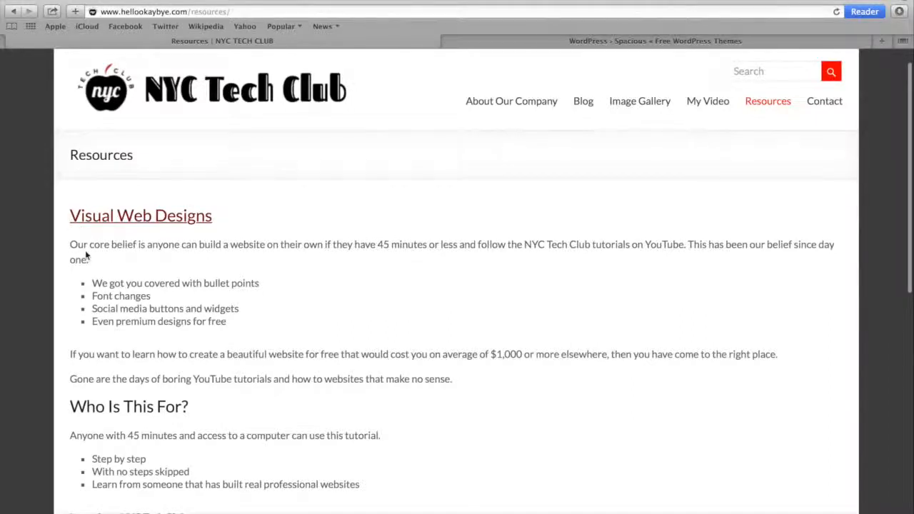
pyautogui.scroll(-3, 82, 300)
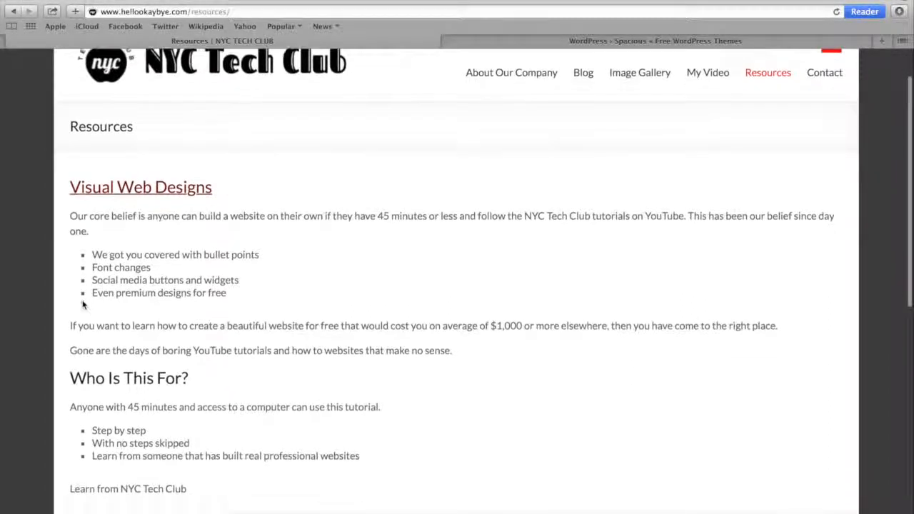
pyautogui.scroll(-5, 83, 305)
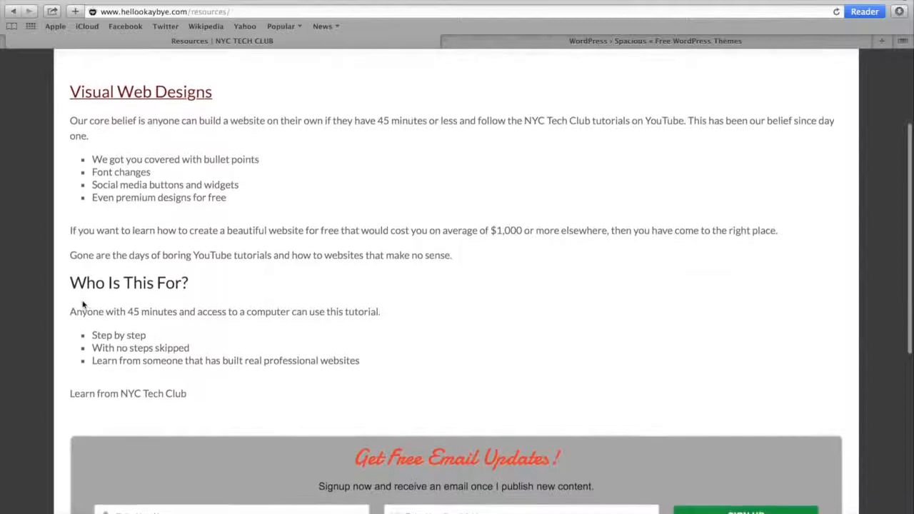
pyautogui.scroll(-4, 83, 300)
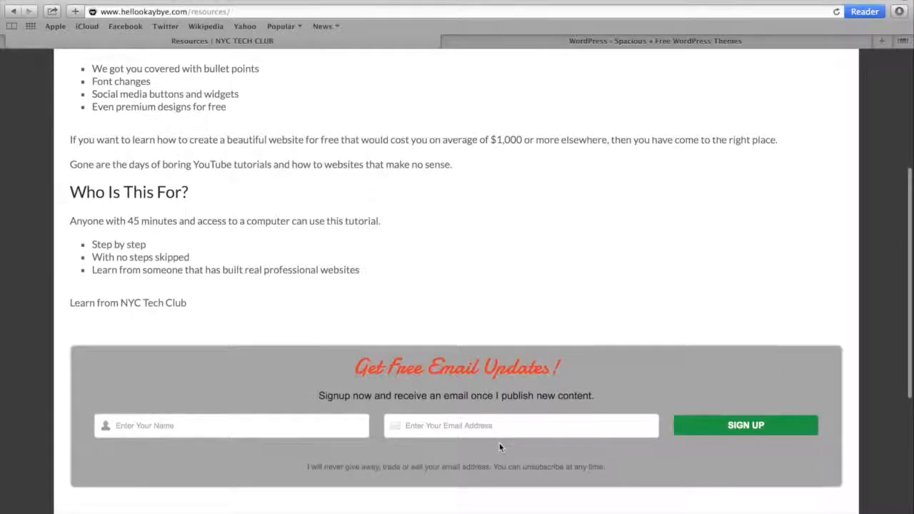
pyautogui.scroll(5, 500, 448)
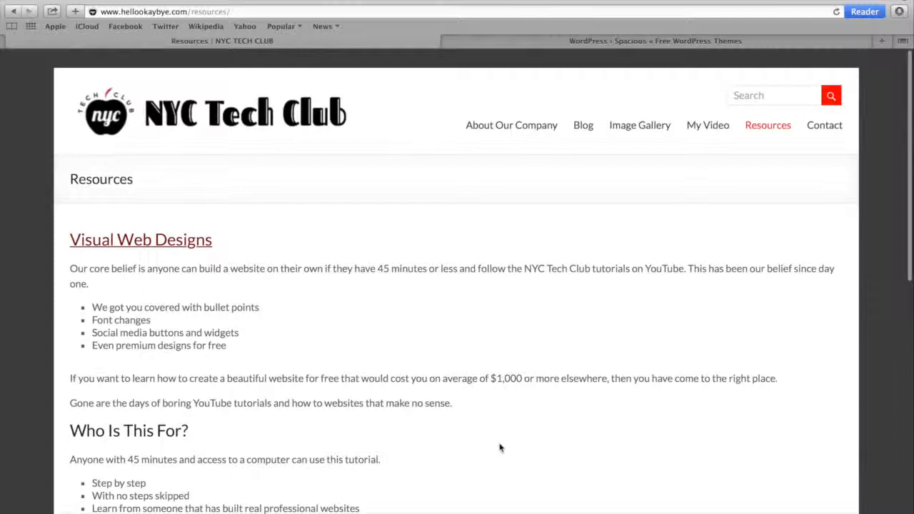
# Open the Contact page and examine the contact form's fields from name to message without filling them in
pyautogui.click(824, 129)
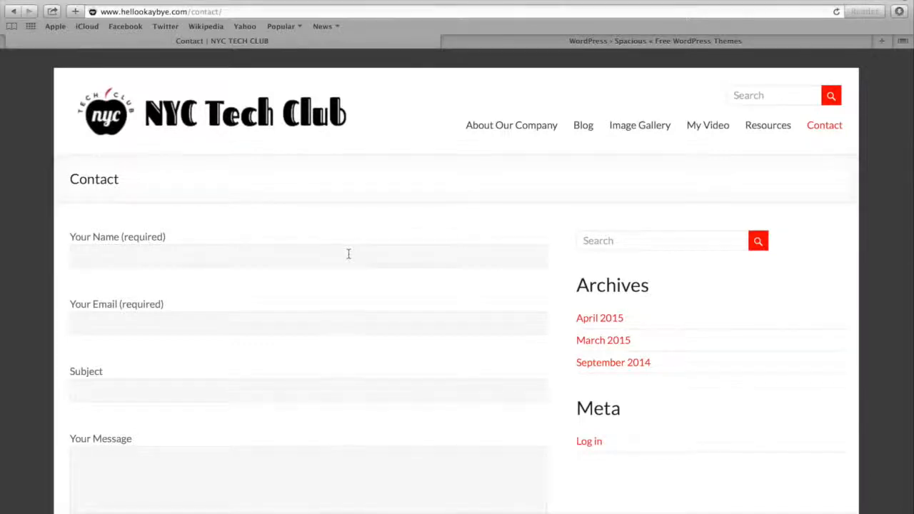
pyautogui.scroll(-2, 348, 254)
pyautogui.click(284, 173)
pyautogui.click(253, 245)
pyautogui.scroll(-2, 234, 322)
pyautogui.click(227, 337)
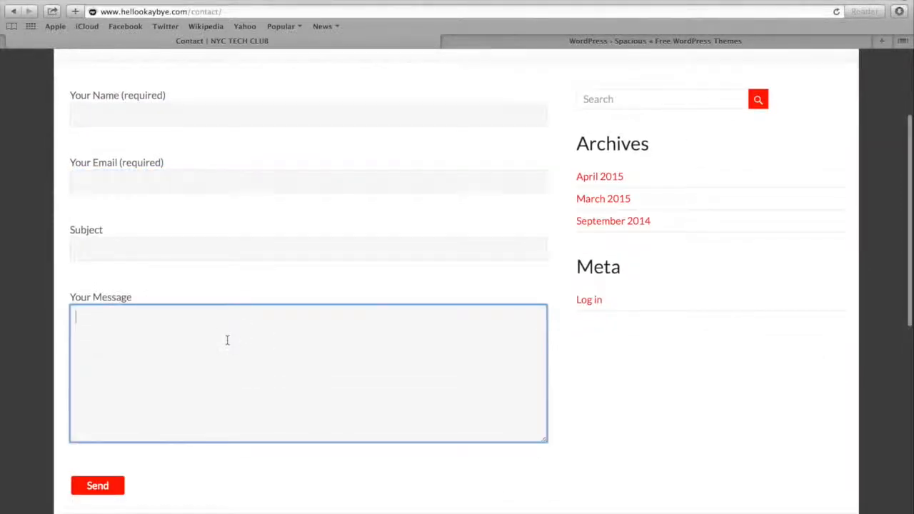
pyautogui.scroll(2, 228, 343)
pyautogui.scroll(2, 228, 344)
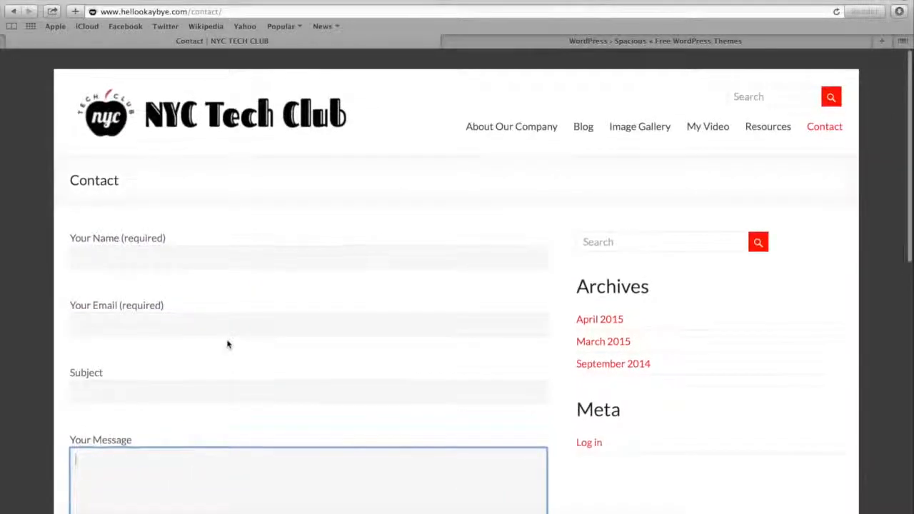
# Reopen the Blog page and examine the Facebook and Tweets widgets beside the first post
pyautogui.click(584, 126)
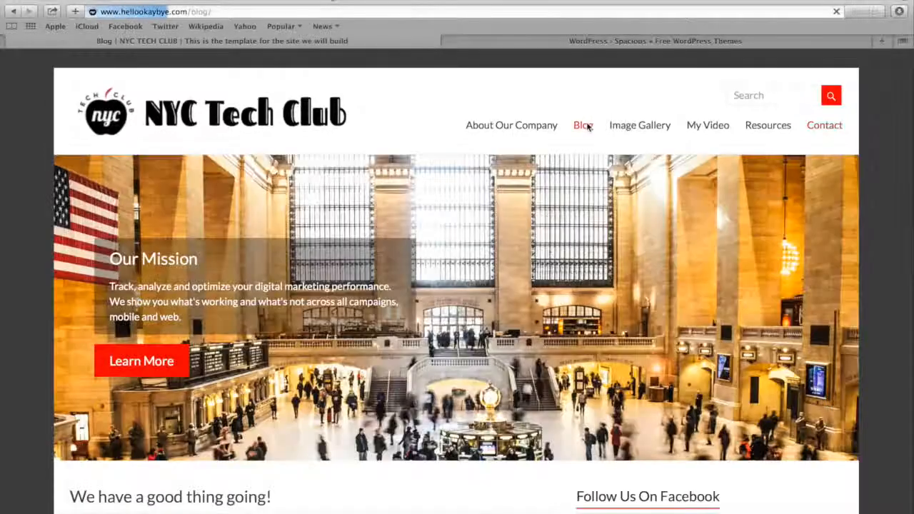
pyautogui.scroll(-1, 587, 126)
pyautogui.scroll(-6, 588, 127)
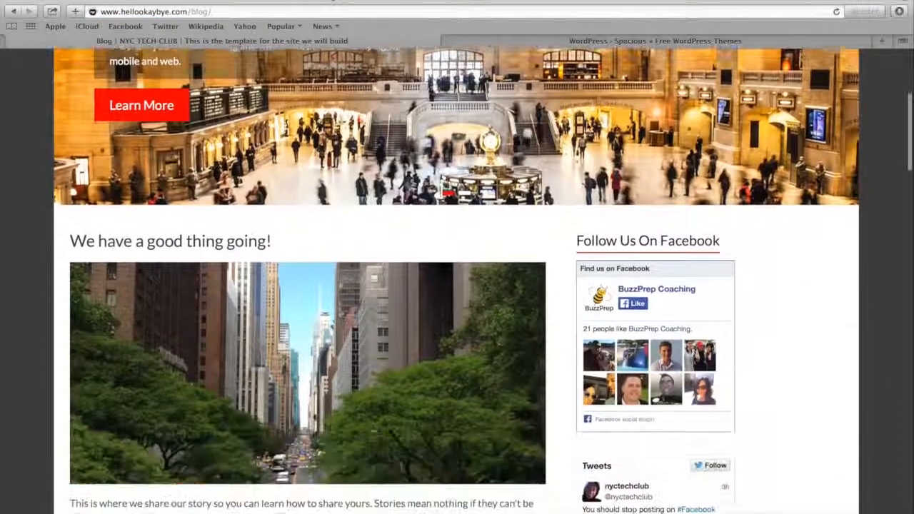
pyautogui.scroll(-2, 528, 215)
pyautogui.scroll(-1, 546, 215)
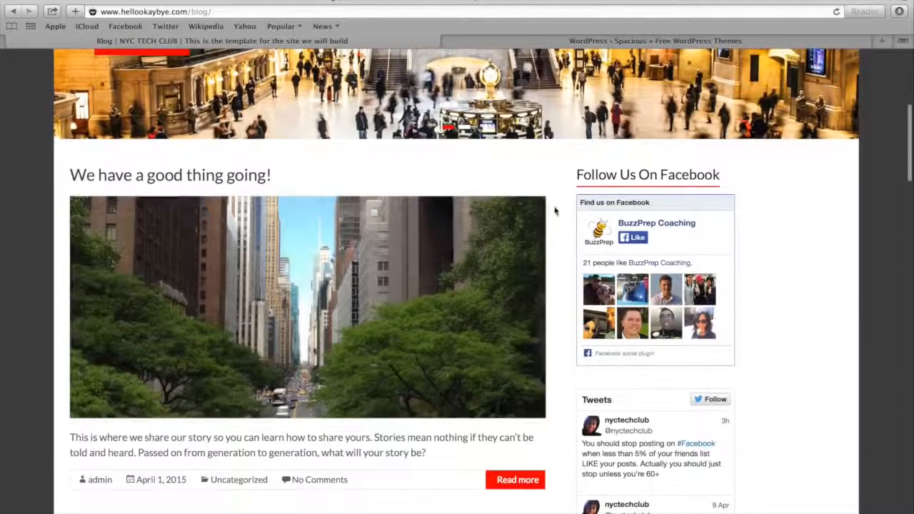
pyautogui.scroll(-1, 564, 193)
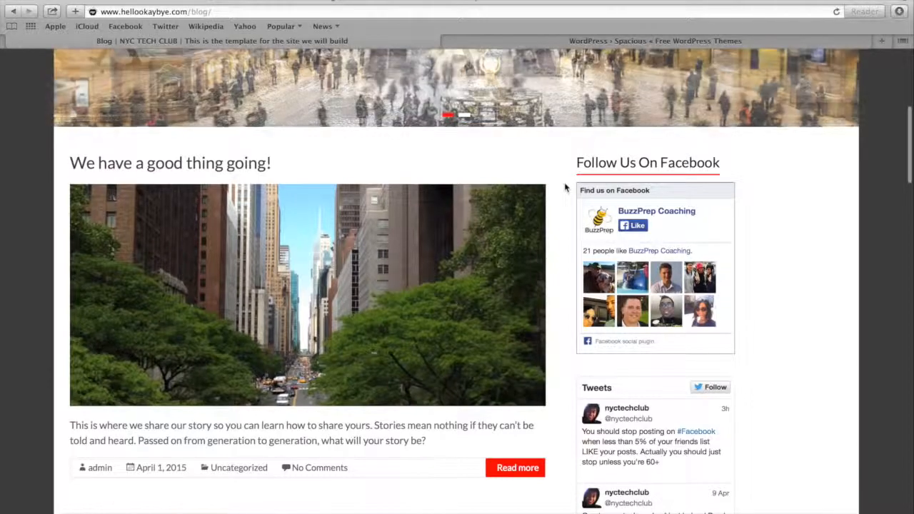
# Examine the Blog page's Tweets feed and Recent Posts list beside the posts, and return to the site's homepage
pyautogui.scroll(-2, 564, 187)
pyautogui.scroll(-5, 564, 187)
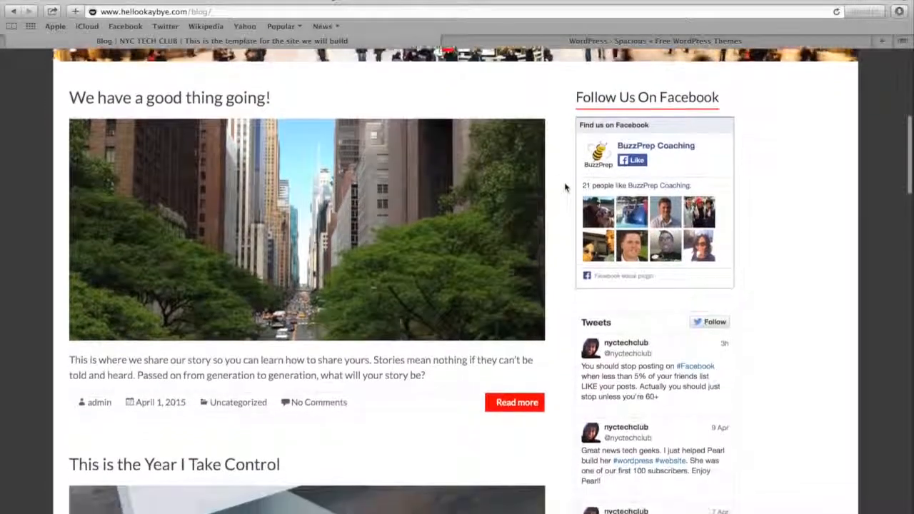
pyautogui.scroll(-3, 564, 187)
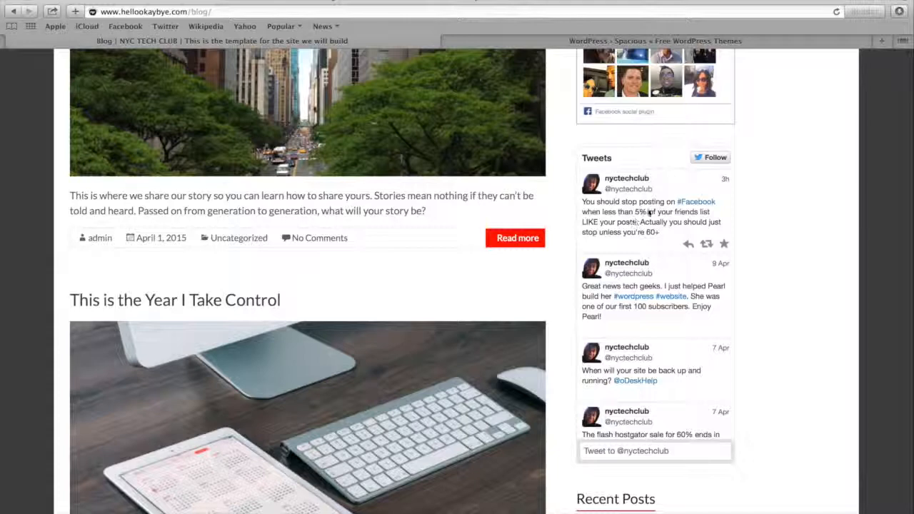
pyautogui.scroll(-1, 569, 446)
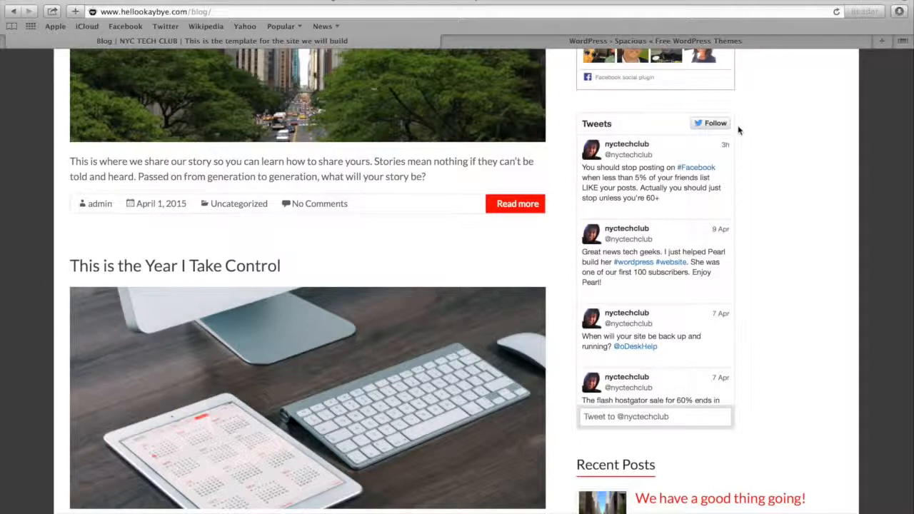
pyautogui.scroll(-5, 738, 125)
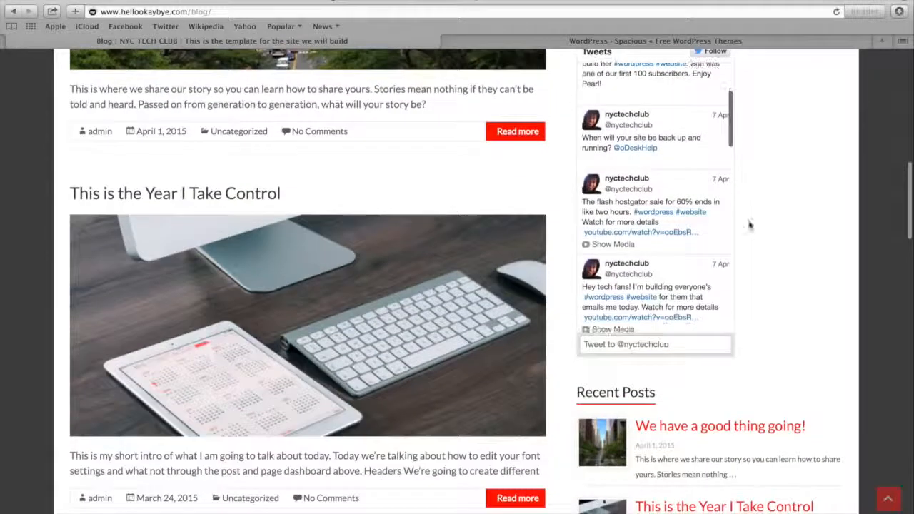
pyautogui.scroll(-1, 791, 282)
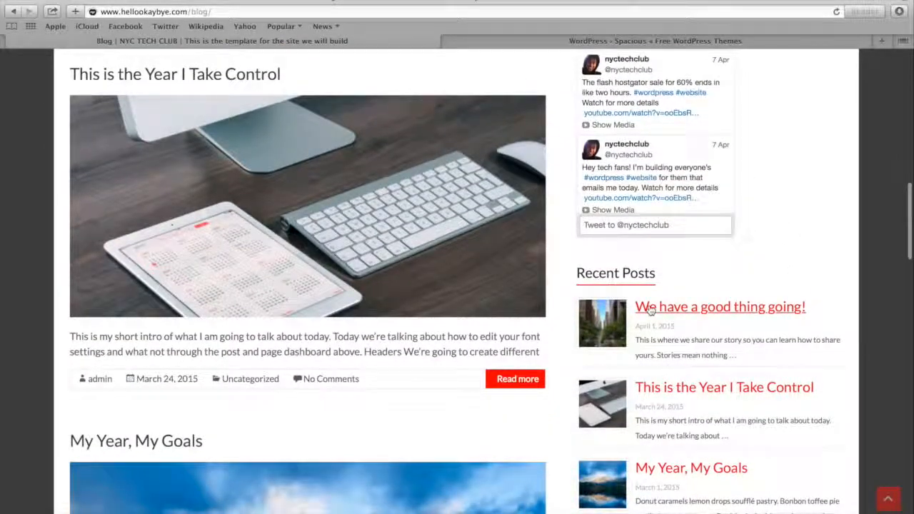
pyautogui.scroll(-2, 647, 305)
pyautogui.scroll(-2, 647, 305)
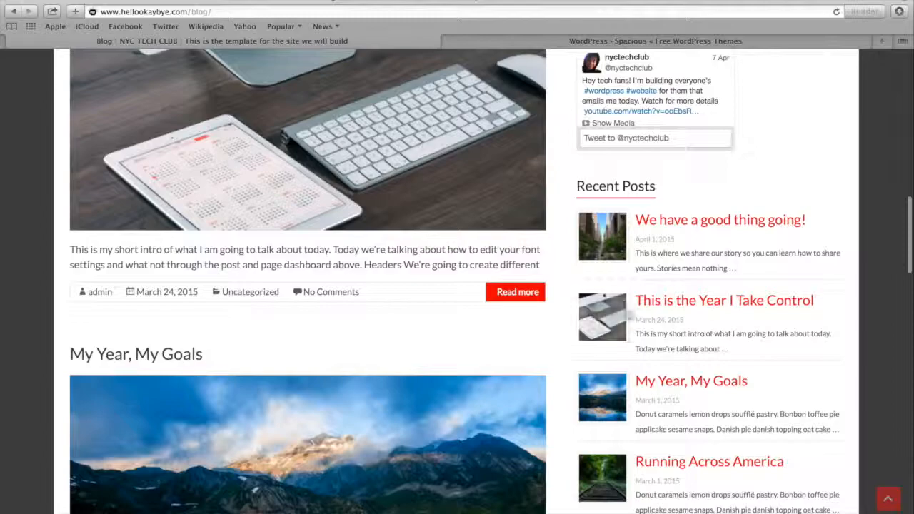
pyautogui.scroll(-4, 648, 312)
pyautogui.click(898, 503)
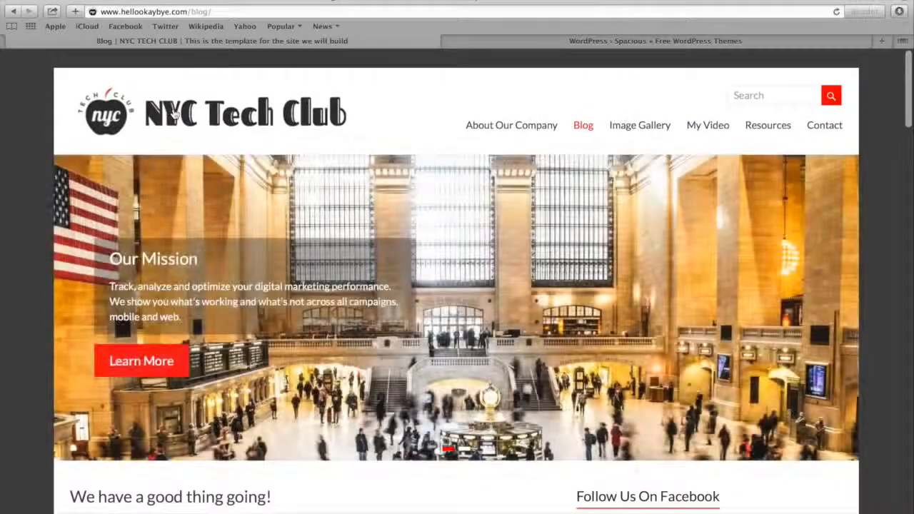
pyautogui.click(174, 114)
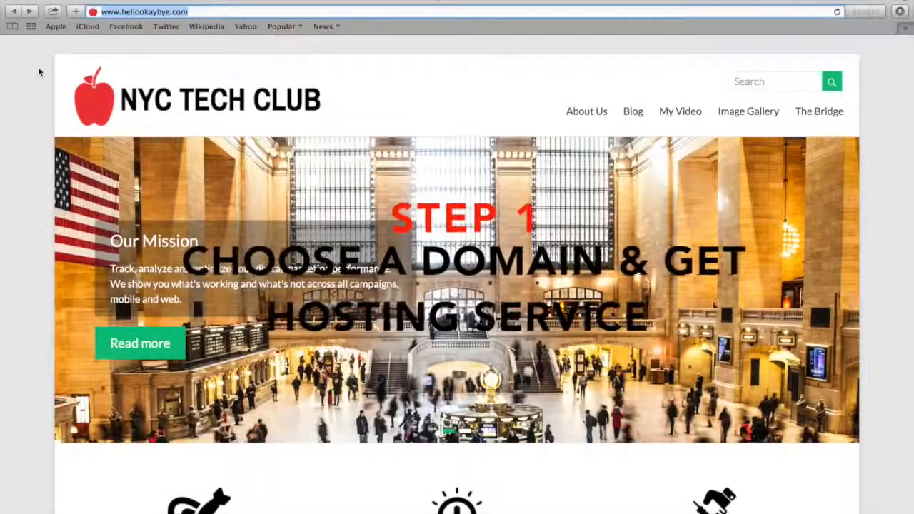
pyautogui.write('http://www.hostgator.com')
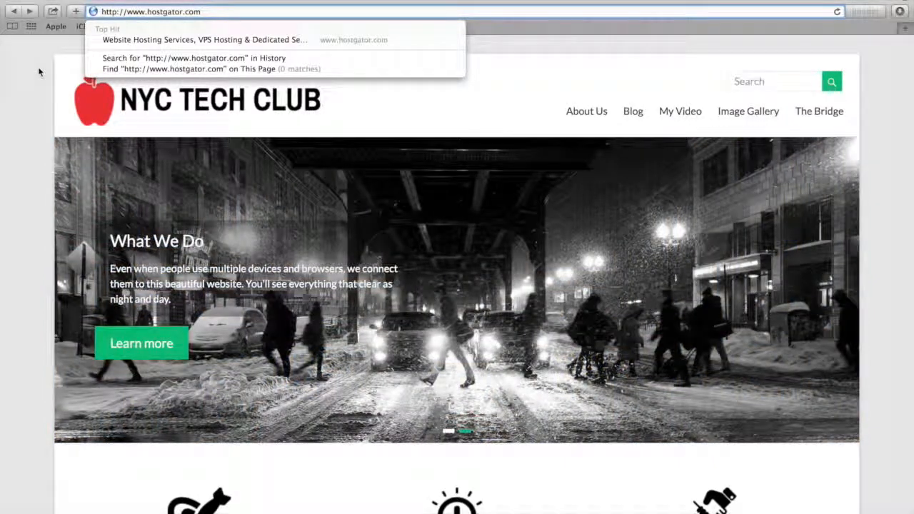
pyautogui.press('Return')
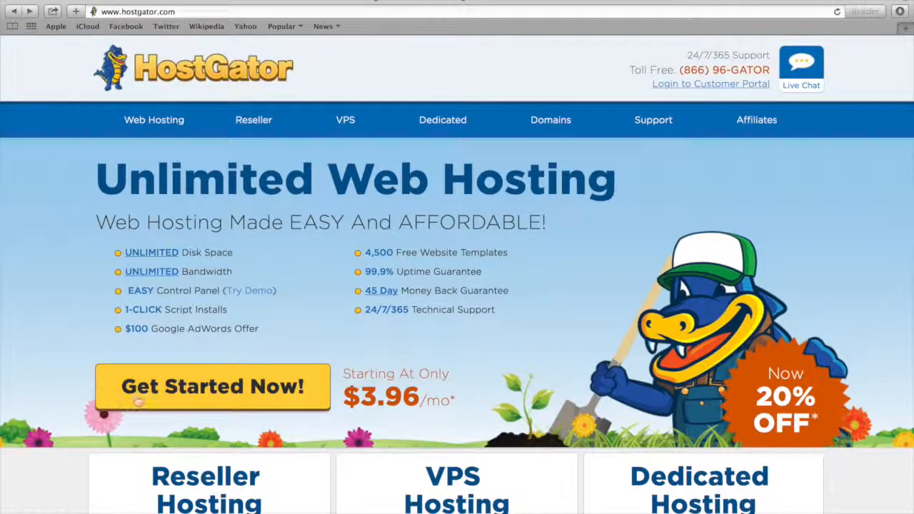
pyautogui.click(208, 395)
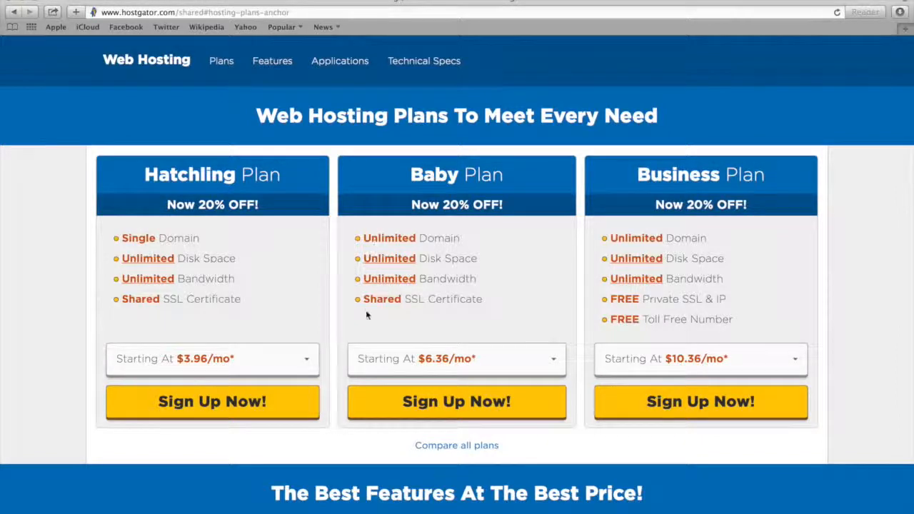
pyautogui.click(384, 406)
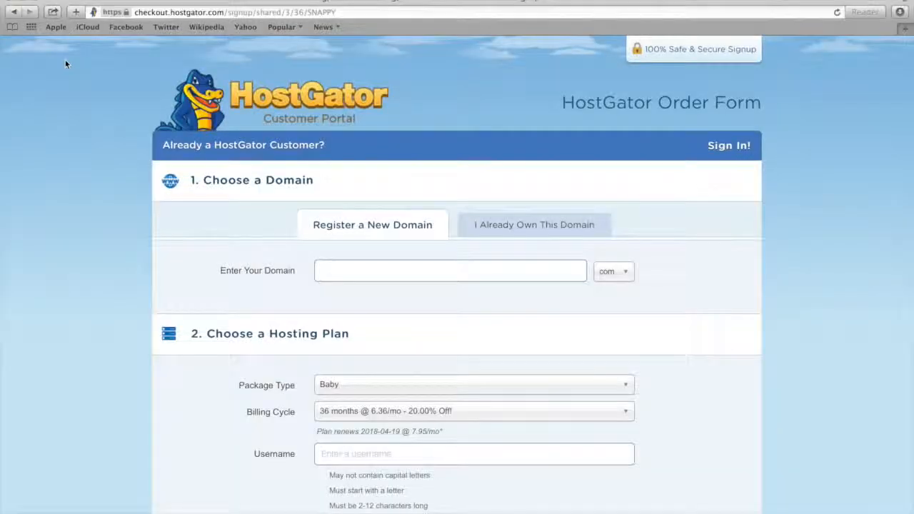
# Enter hell0okaybye as a new .com domain to register in the order form
pyautogui.click(511, 224)
pyautogui.click(368, 230)
pyautogui.click(355, 274)
pyautogui.write('hell0okaybye')
pyautogui.press('Tab')
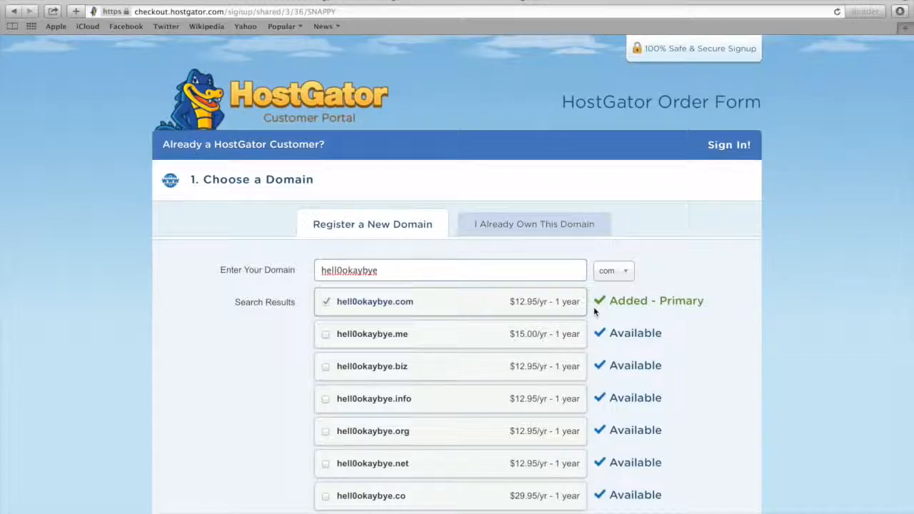
# Keep the Baby package type and set the billing cycle to 12 months
pyautogui.scroll(-10, 593, 307)
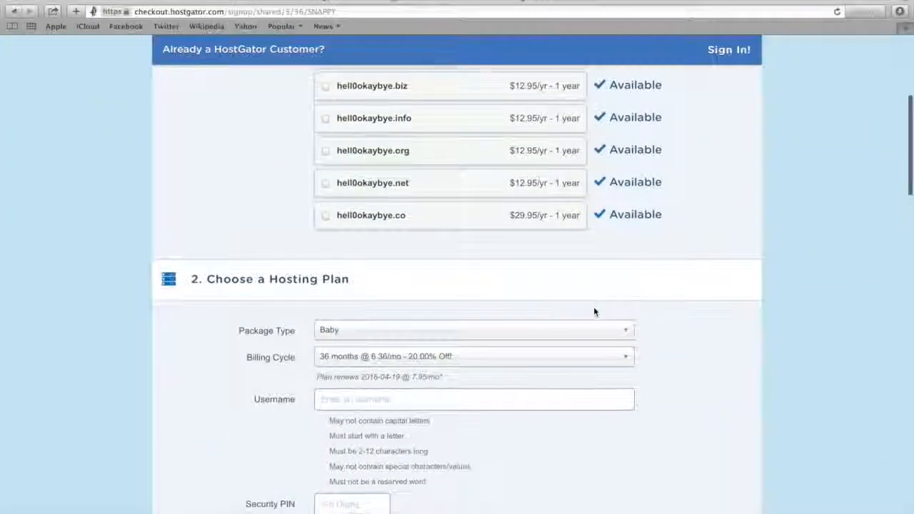
pyautogui.scroll(-2, 594, 312)
pyautogui.click(552, 193)
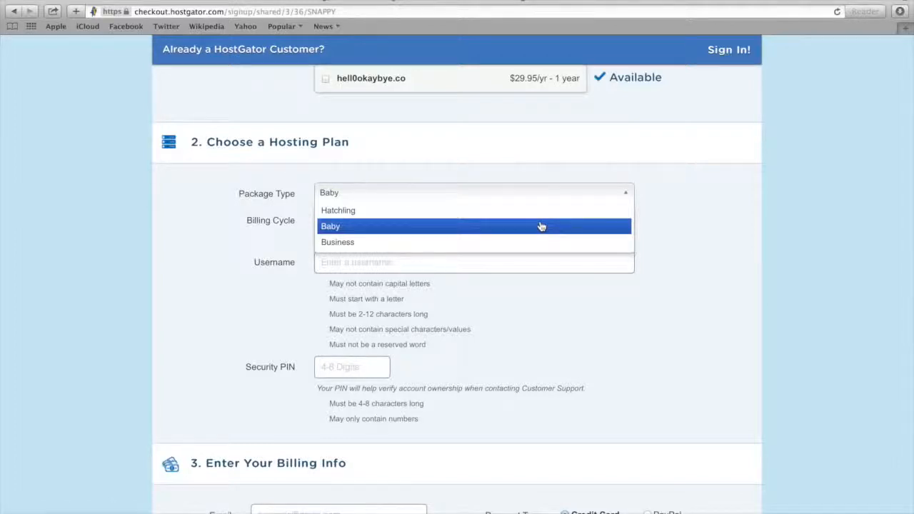
pyautogui.click(541, 227)
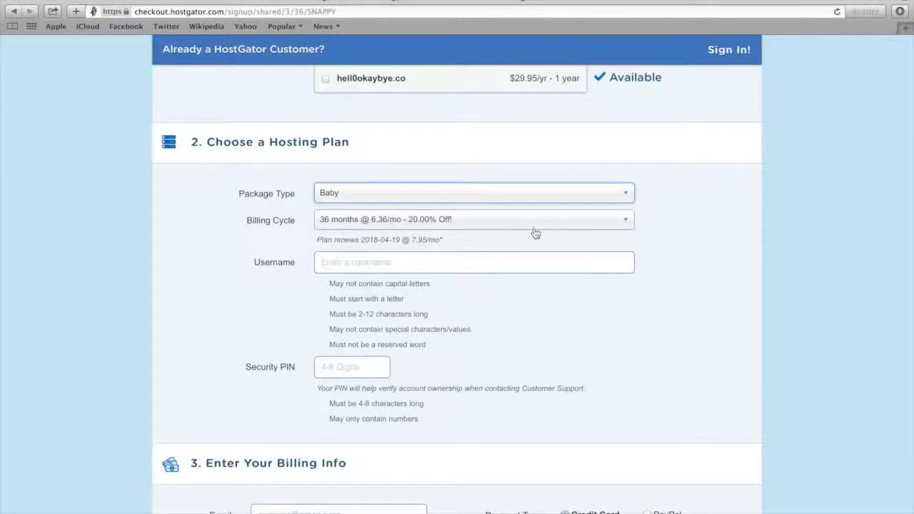
pyautogui.click(537, 227)
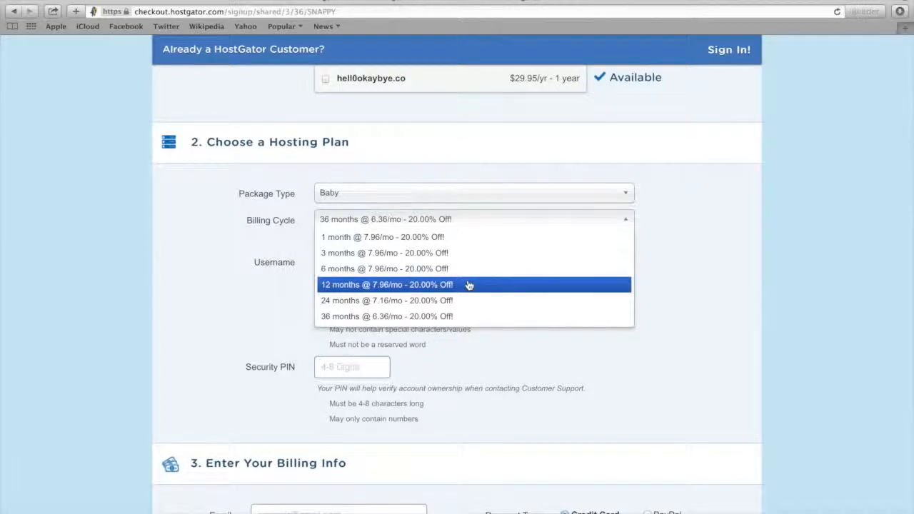
pyautogui.click(376, 290)
# Examine the username and security PIN requirements and the billing info and payment fields without filling them in
pyautogui.click(372, 262)
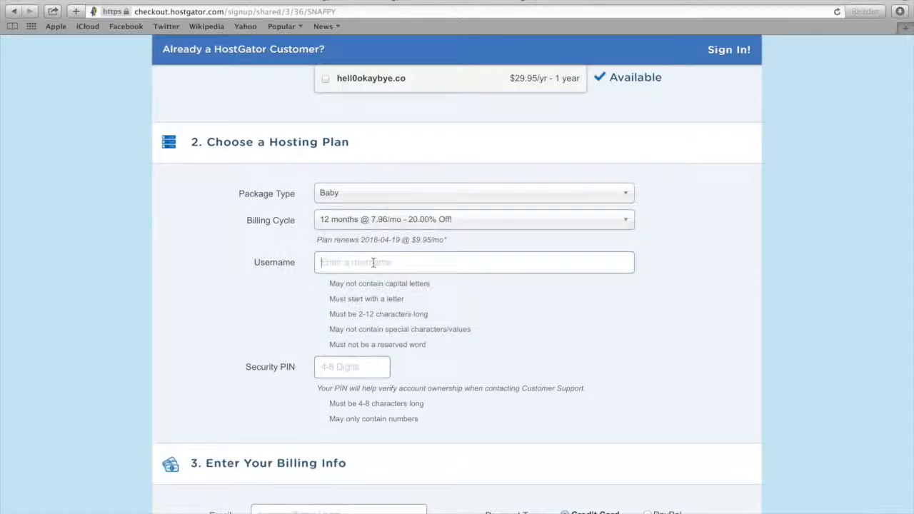
pyautogui.click(348, 368)
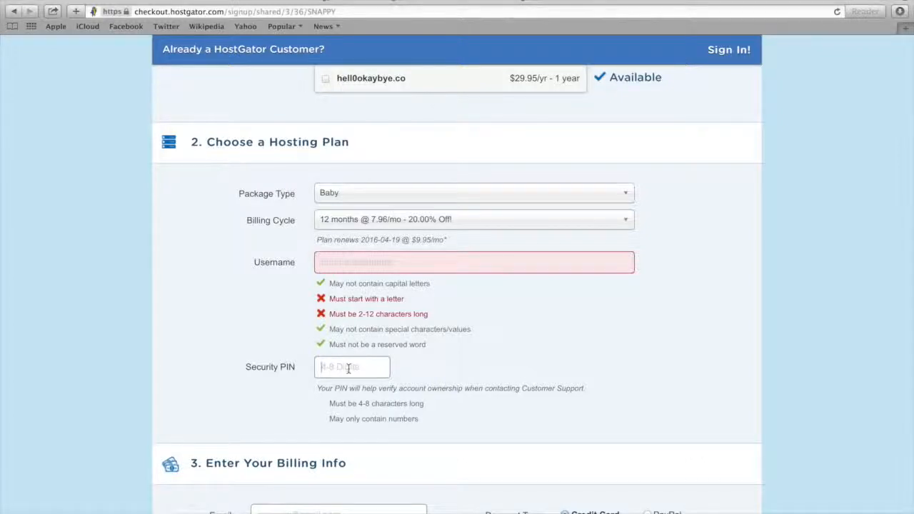
pyautogui.click(363, 262)
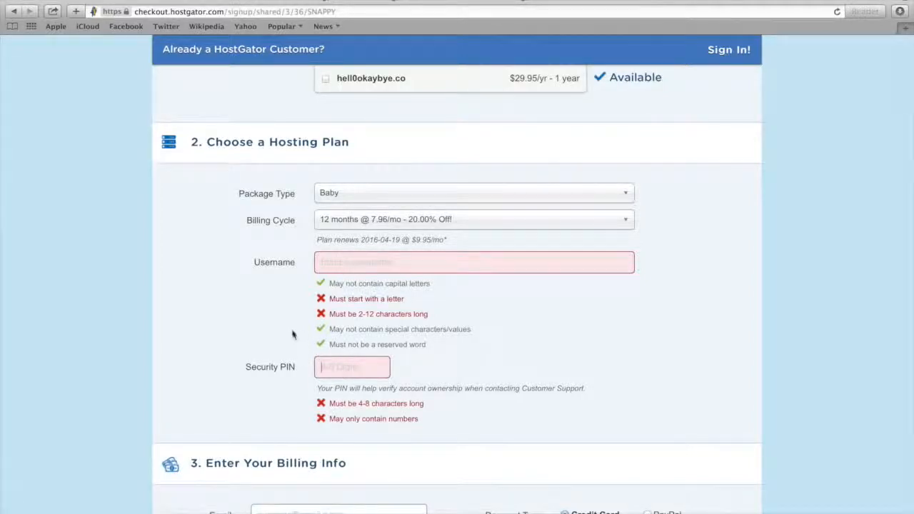
pyautogui.scroll(-10, 292, 333)
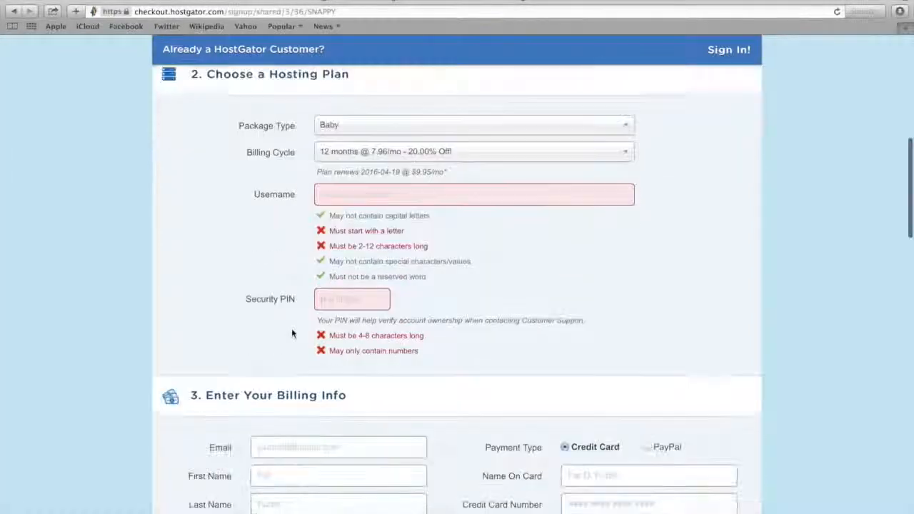
pyautogui.scroll(-2, 292, 332)
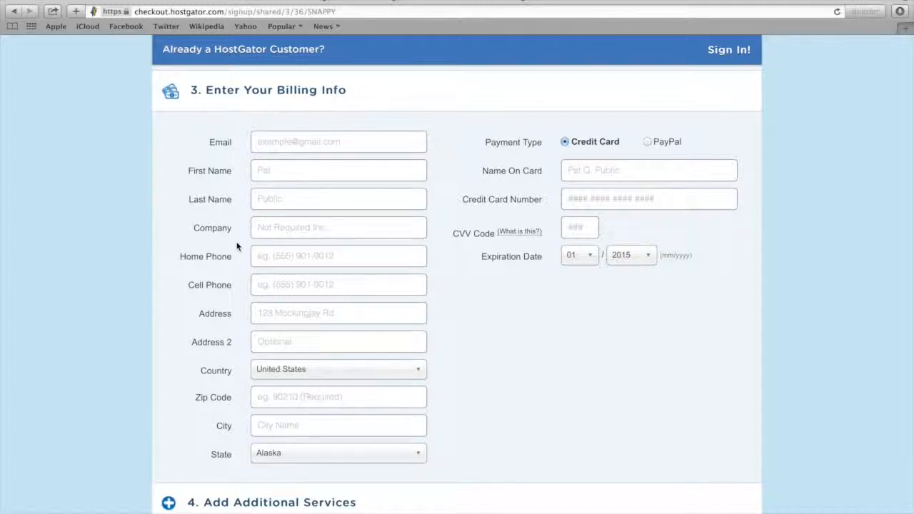
pyautogui.scroll(-5, 237, 246)
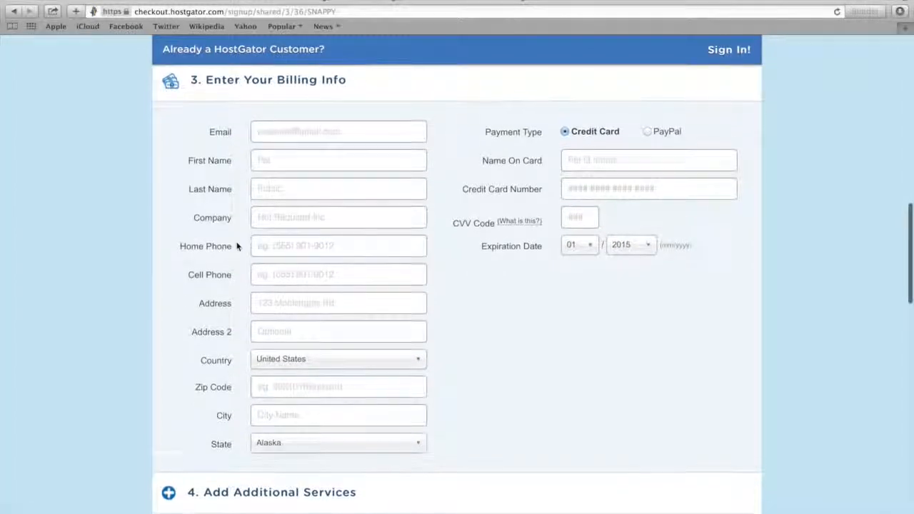
# Deselect the Domain Privacy Protection, SiteLock and CodeGuard site backup additional services
pyautogui.scroll(-4, 237, 247)
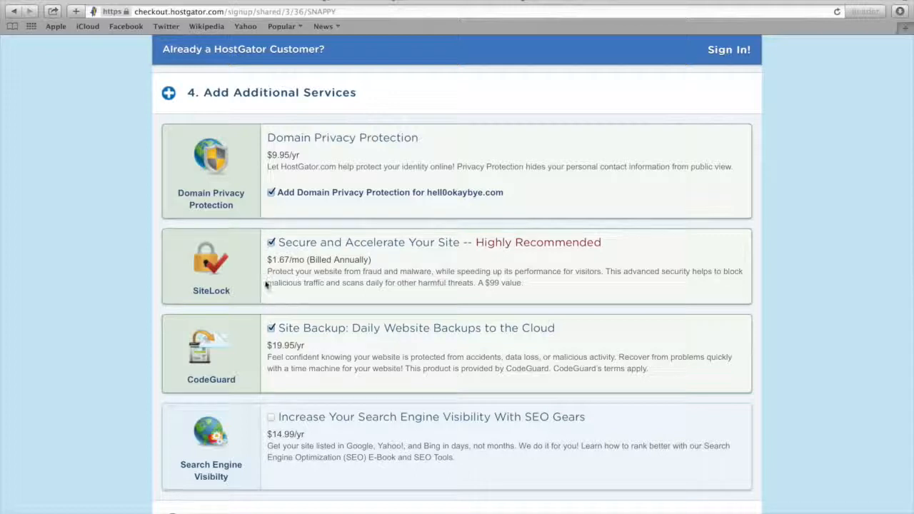
pyautogui.click(272, 192)
pyautogui.click(272, 243)
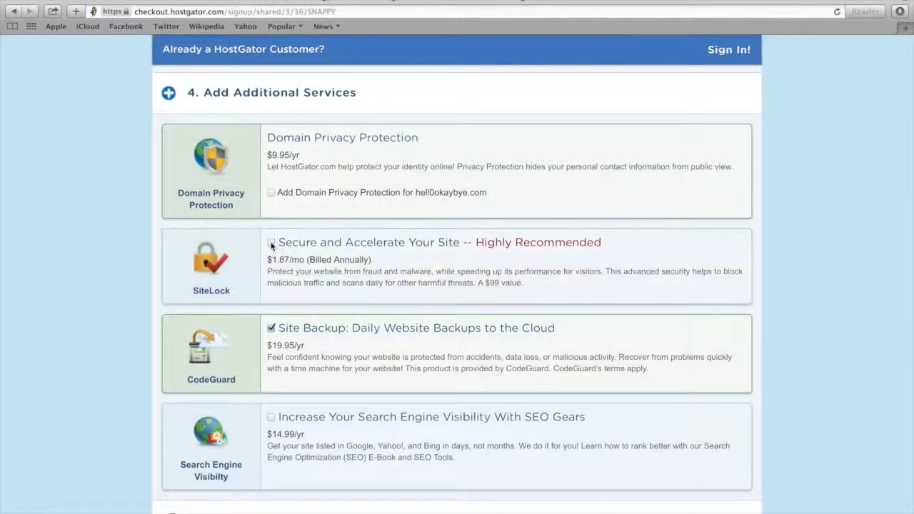
pyautogui.click(271, 330)
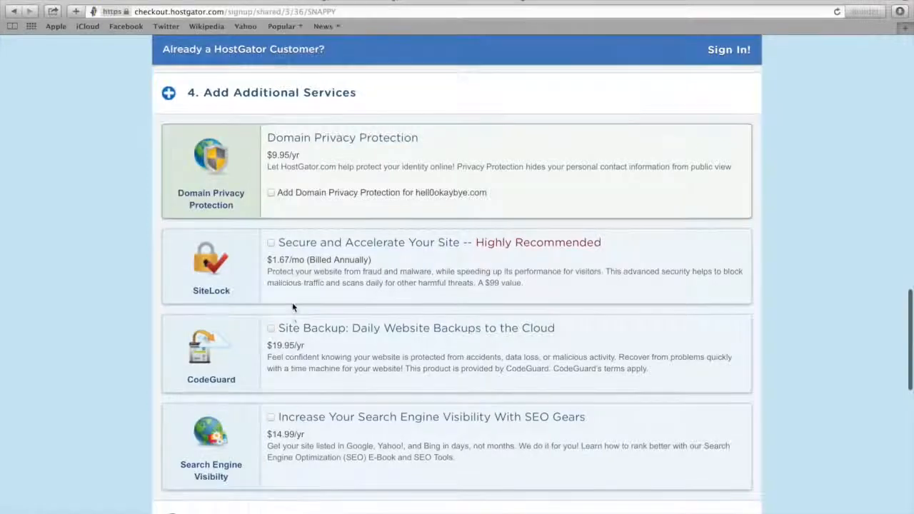
# Replace the coupon code with nyctech30 and validate it
pyautogui.scroll(-2, 293, 305)
pyautogui.scroll(-5, 292, 307)
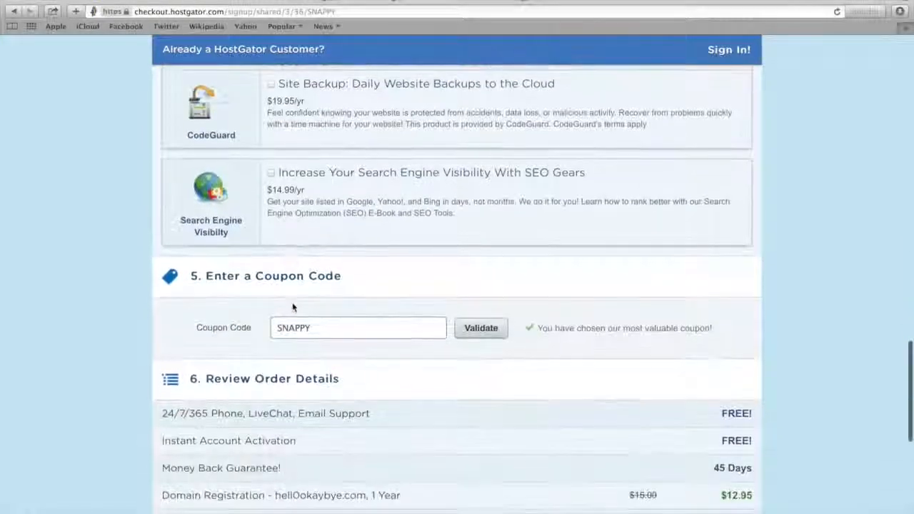
pyautogui.scroll(-1, 292, 307)
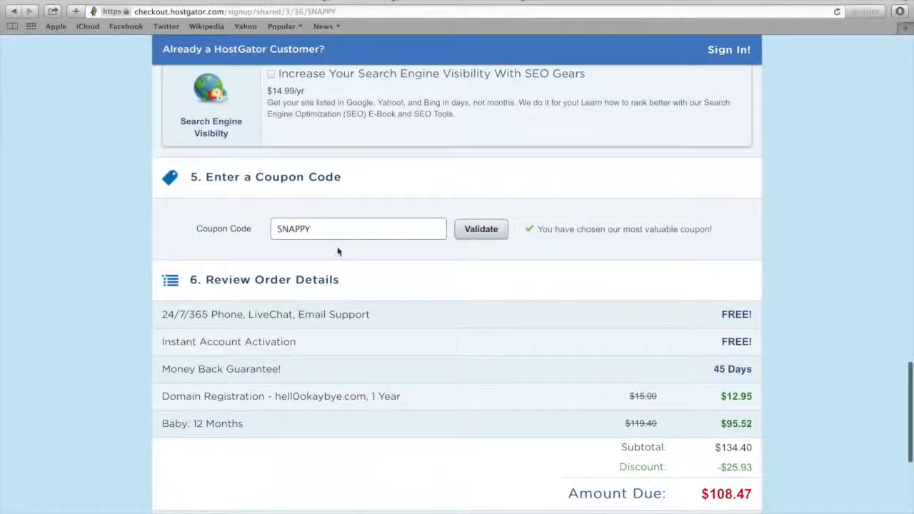
pyautogui.click(349, 228)
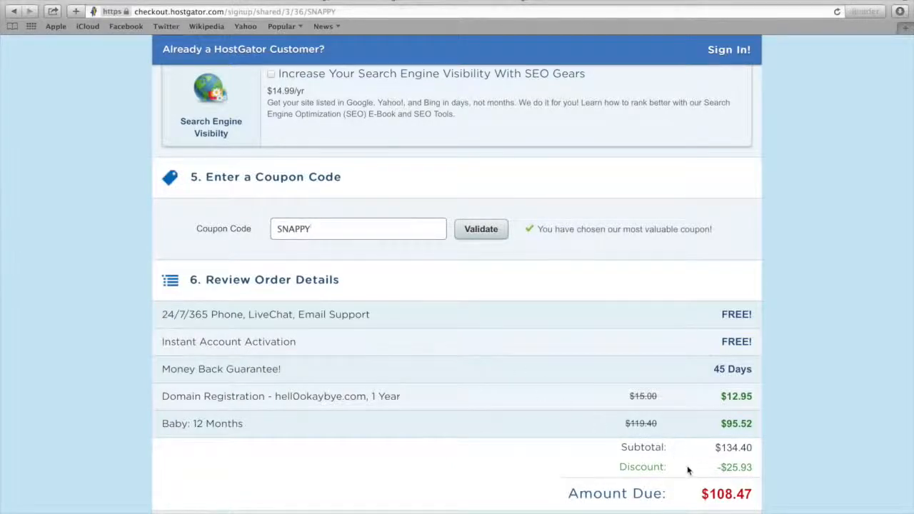
pyautogui.moveTo(340, 229); pyautogui.dragTo(204, 228)
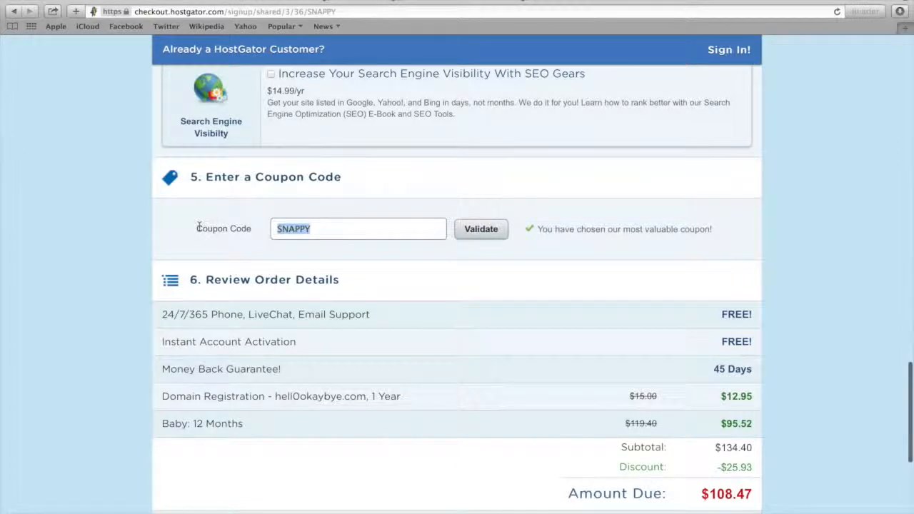
pyautogui.write('nyctech30')
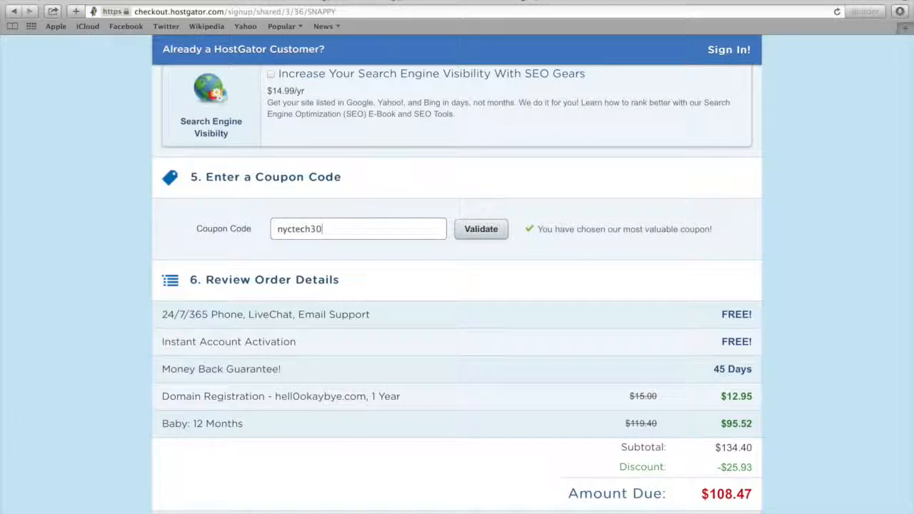
pyautogui.click(480, 229)
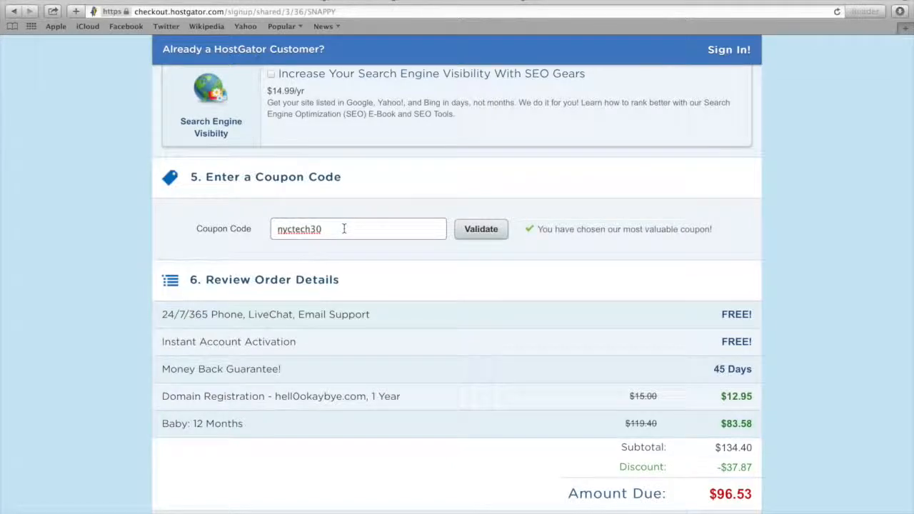
pyautogui.moveTo(352, 227); pyautogui.dragTo(275, 229)
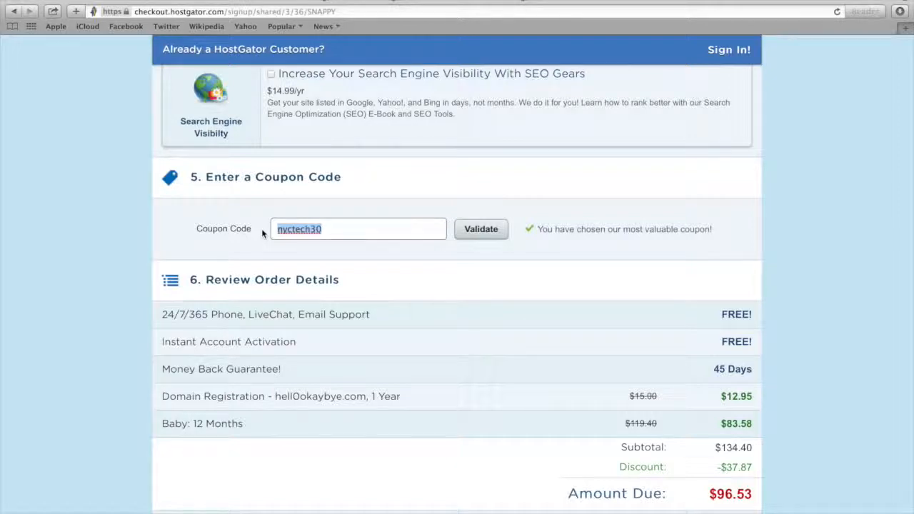
pyautogui.moveTo(357, 227); pyautogui.dragTo(264, 227)
# Agree to the Terms of Service, Cancellation Policy and Privacy Policy below the order details
pyautogui.scroll(-2, 327, 294)
pyautogui.scroll(-3, 326, 289)
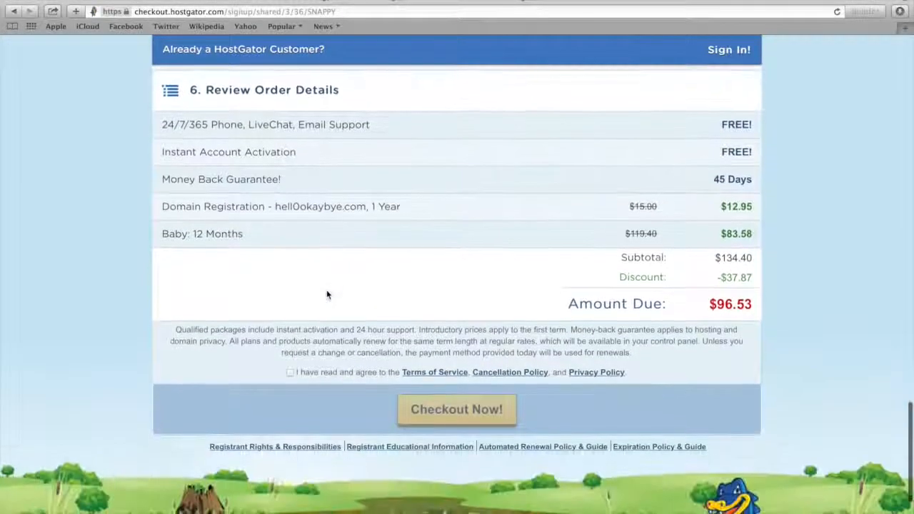
pyautogui.click(290, 362)
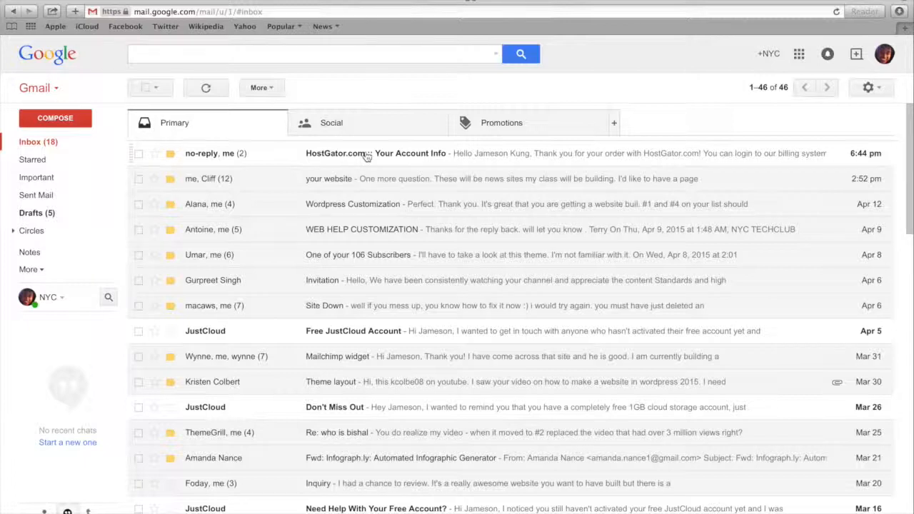
# Open the HostGator account info email, follow its control panel link and log in to cPanel with the prefilled credentials
pyautogui.click(417, 158)
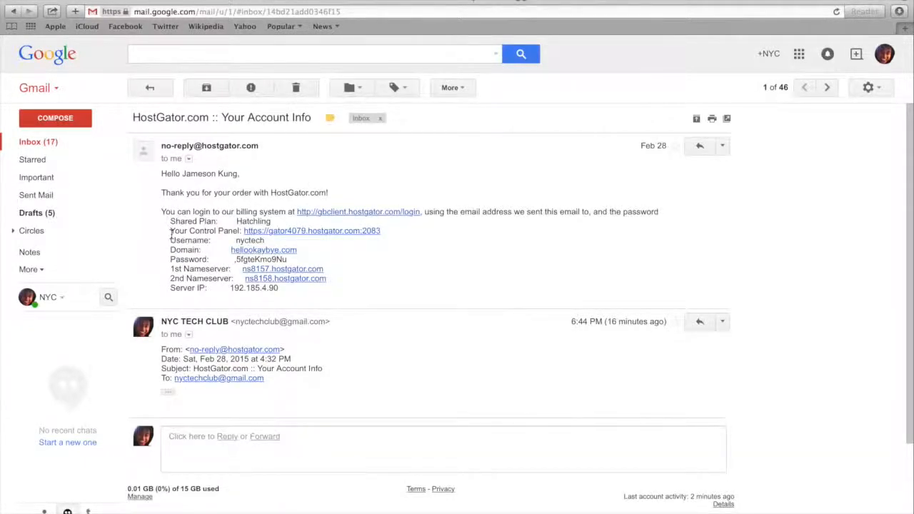
pyautogui.click(274, 231)
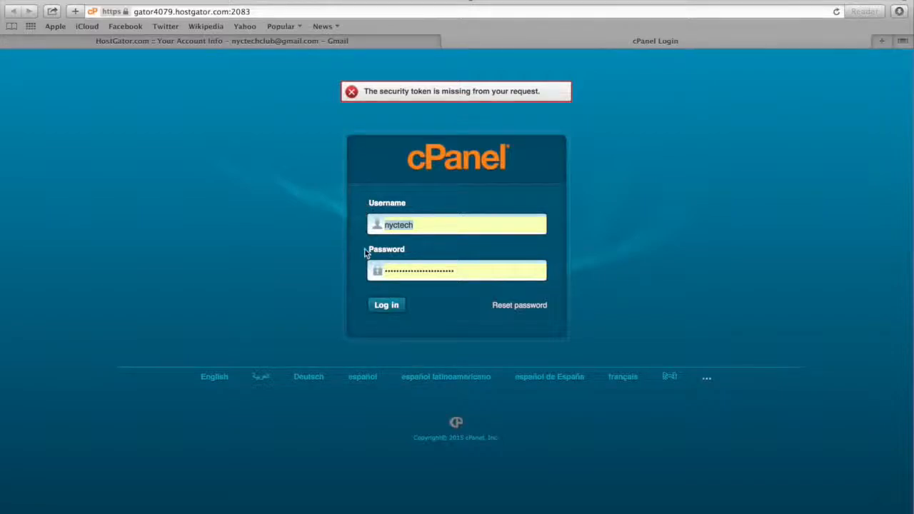
pyautogui.click(336, 41)
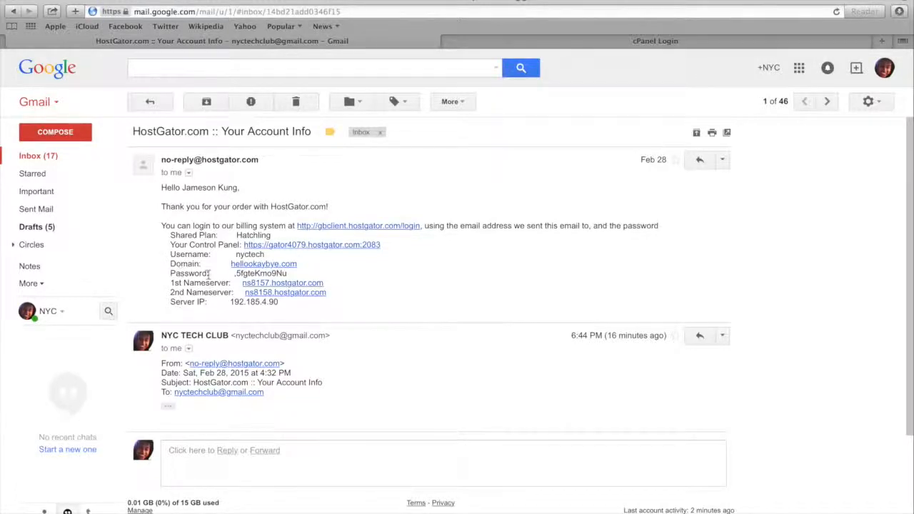
pyautogui.click(475, 42)
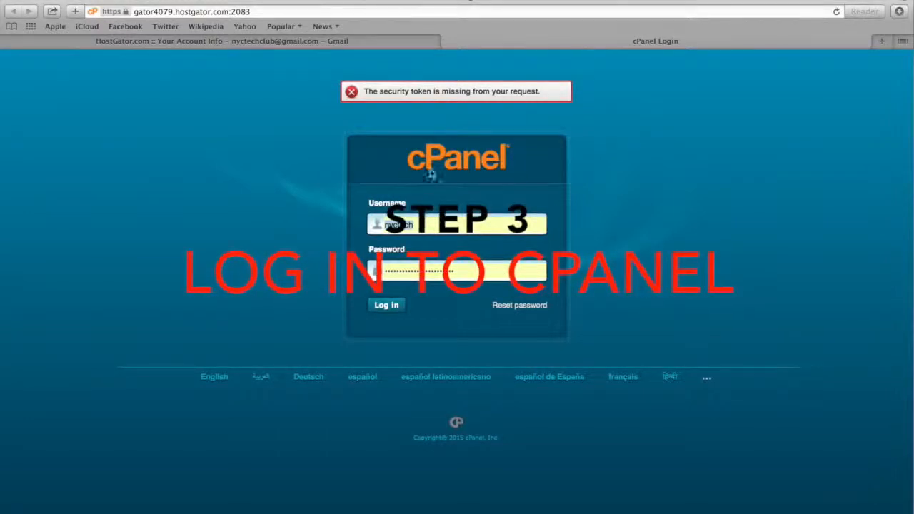
pyautogui.click(386, 306)
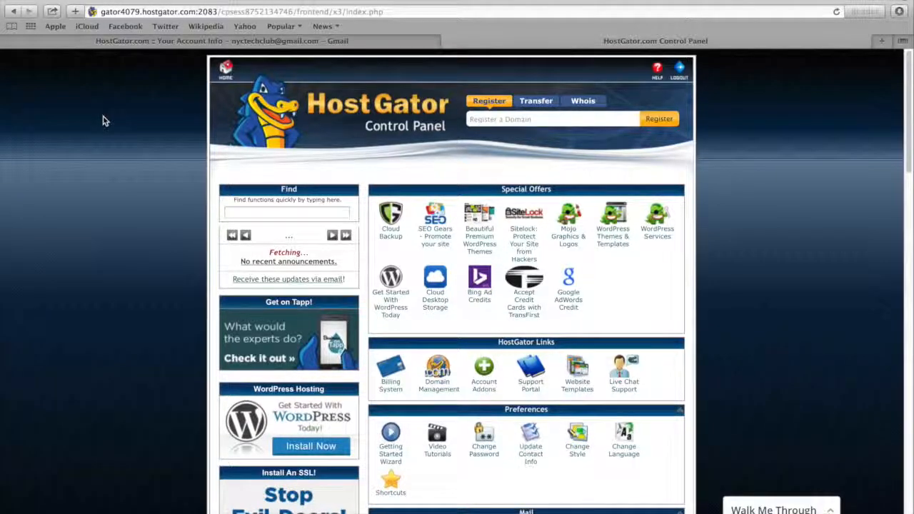
# Open QuickInstall from the cPanel Software/Services section and bring up the WordPress installation form
pyautogui.scroll(-5, 102, 121)
pyautogui.scroll(-4, 102, 122)
pyautogui.scroll(-14, 102, 121)
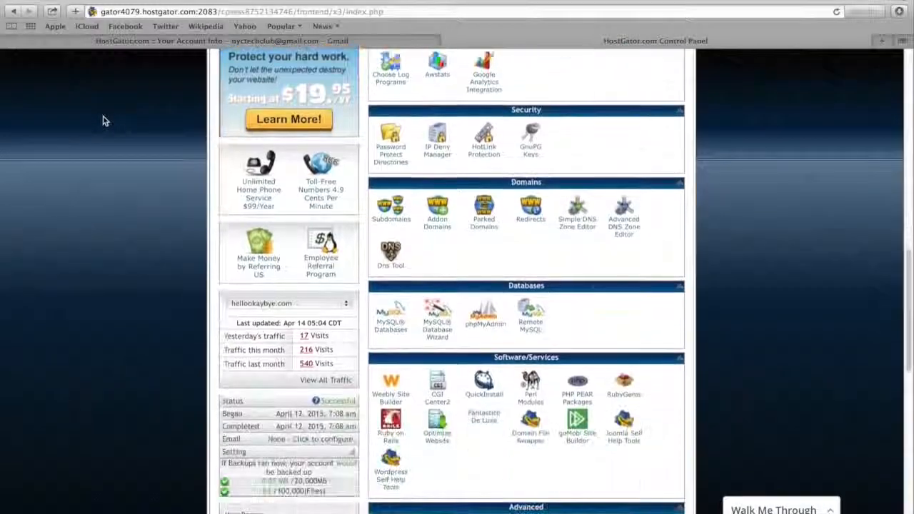
pyautogui.scroll(-5, 103, 122)
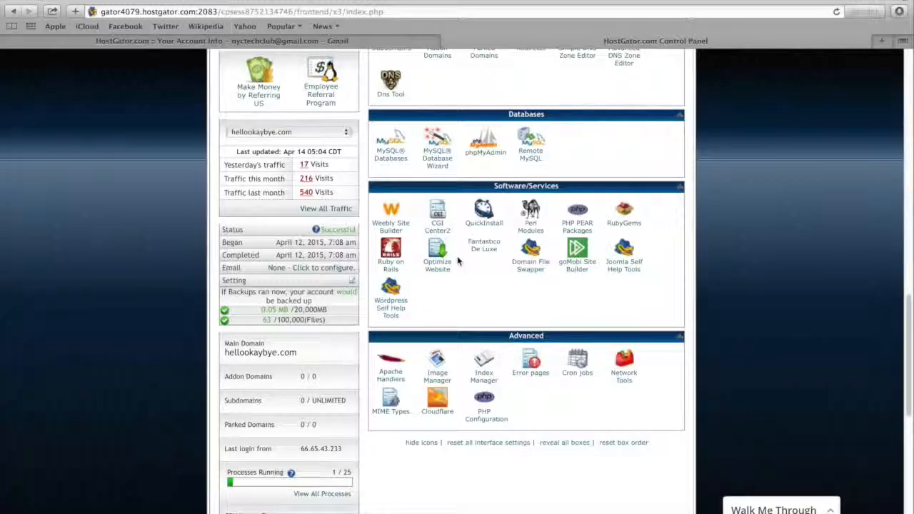
pyautogui.click(484, 226)
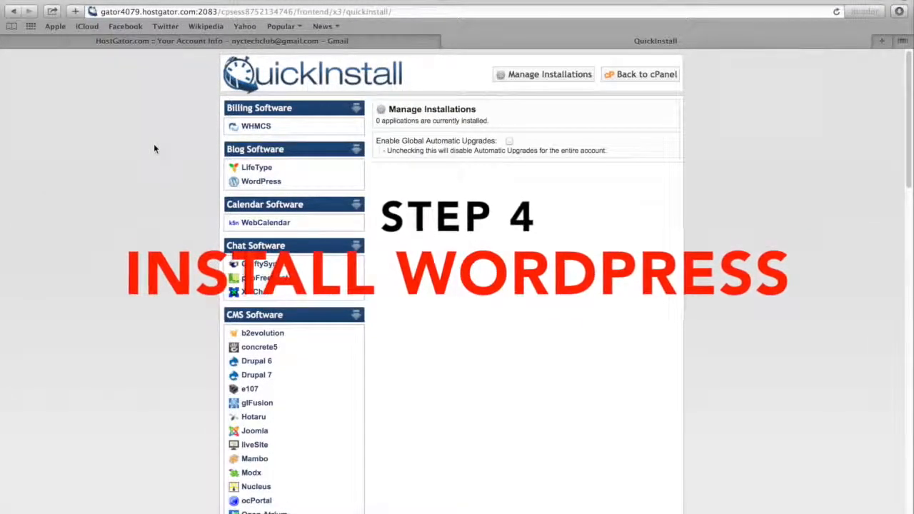
pyautogui.click(262, 187)
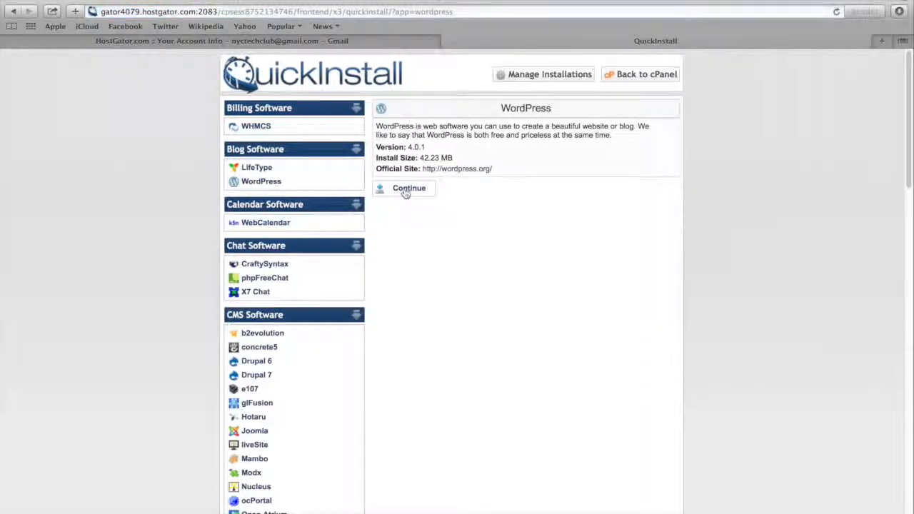
pyautogui.click(405, 190)
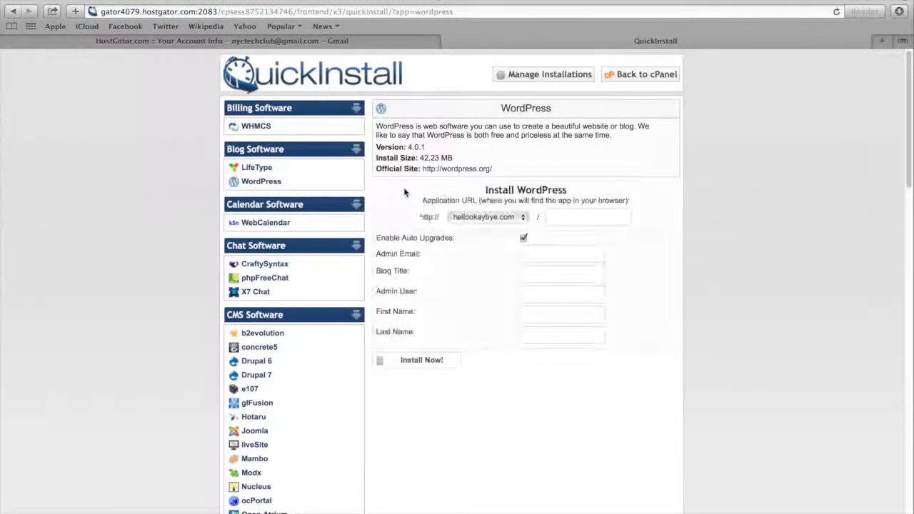
# Keep the install address at hellookaybye.com without a subdirectory and fill in the admin email and the blog title NYC TECH CLUB
pyautogui.click(477, 220)
pyautogui.click(479, 220)
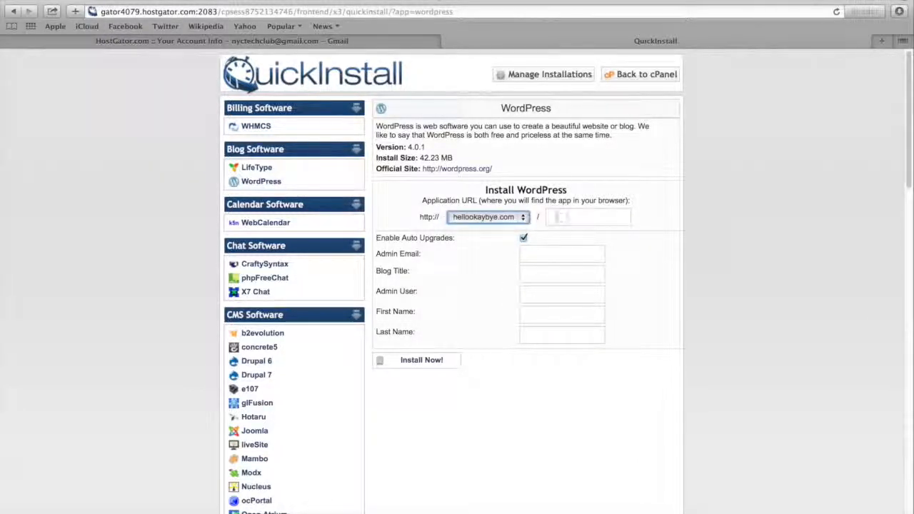
pyautogui.click(562, 218)
pyautogui.click(552, 255)
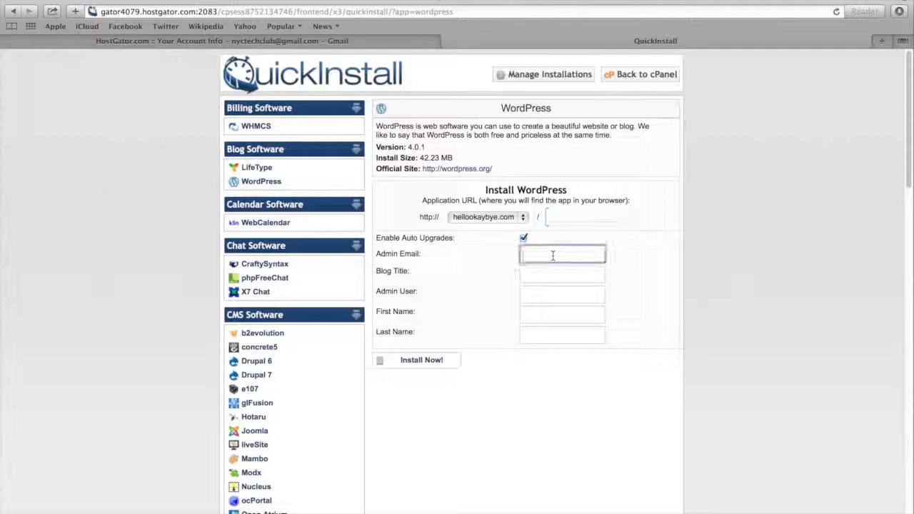
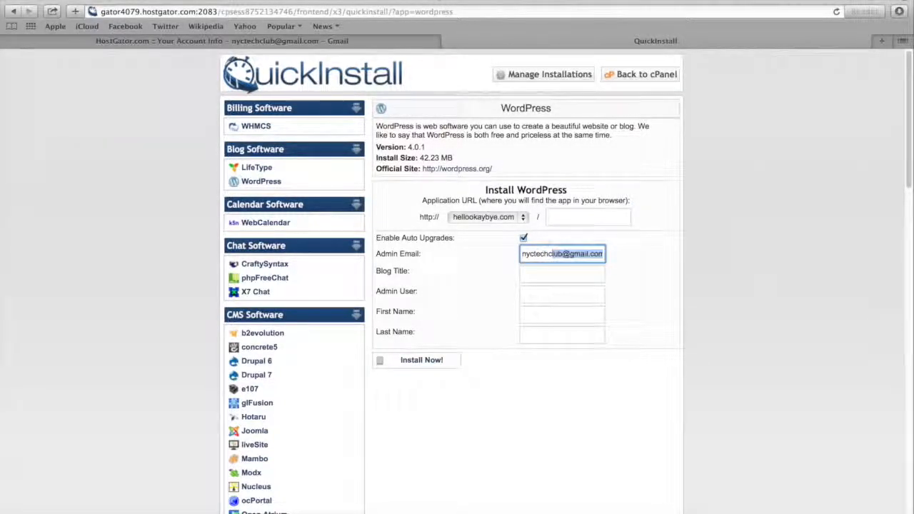
pyautogui.press('Tab')
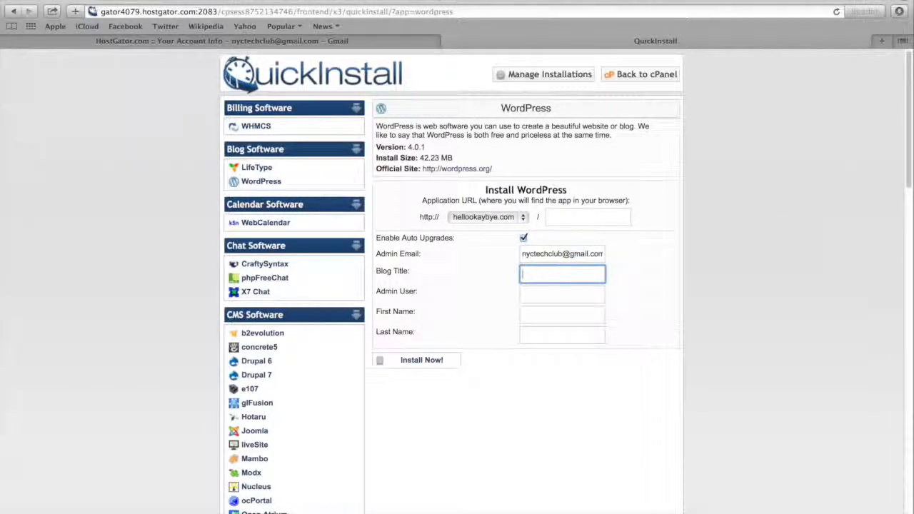
pyautogui.write('NYC TECH CLUB')
pyautogui.press('Tab')
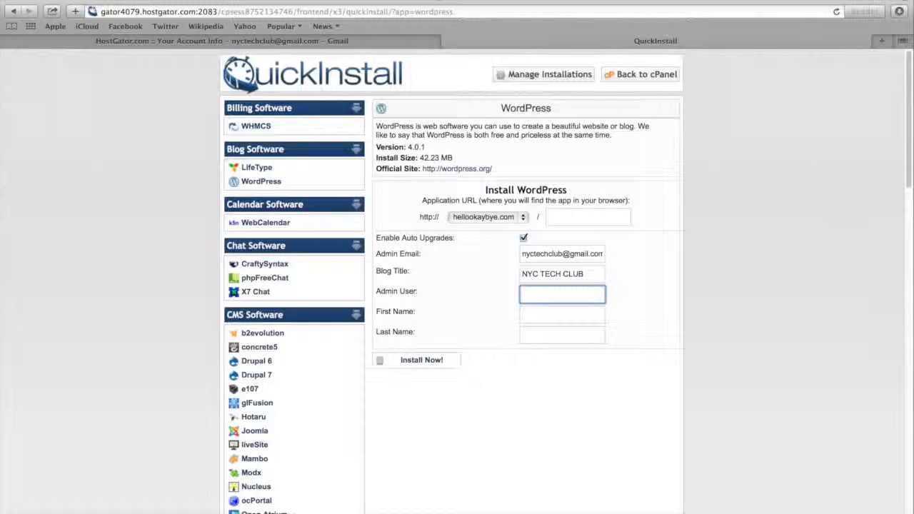
# Set the admin user to admin, fill in the administrator's first and last name, and install WordPress
pyautogui.write('admin')
pyautogui.press('Tab')
pyautogui.press('Tab')
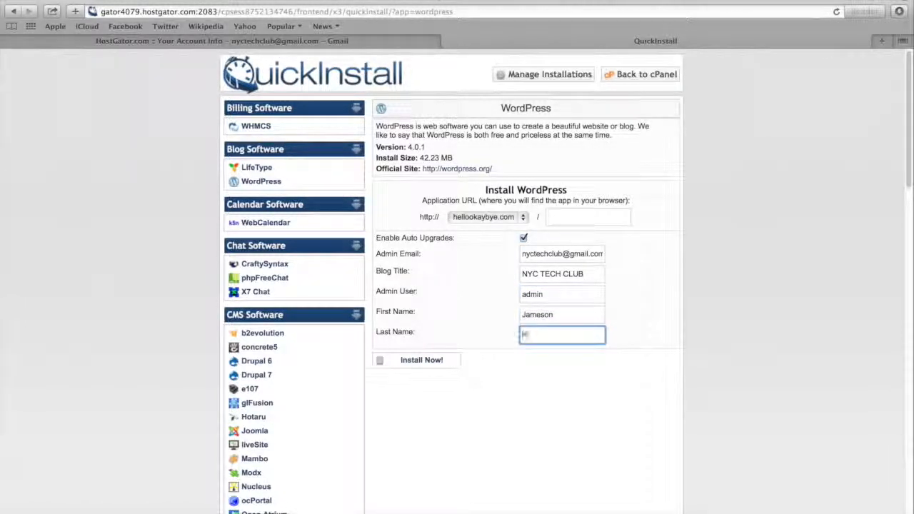
pyautogui.click(494, 374)
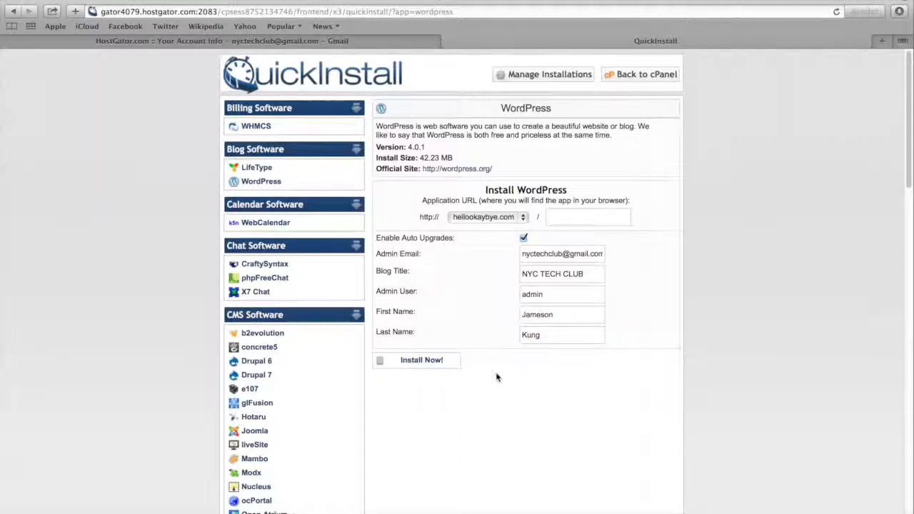
pyautogui.click(431, 361)
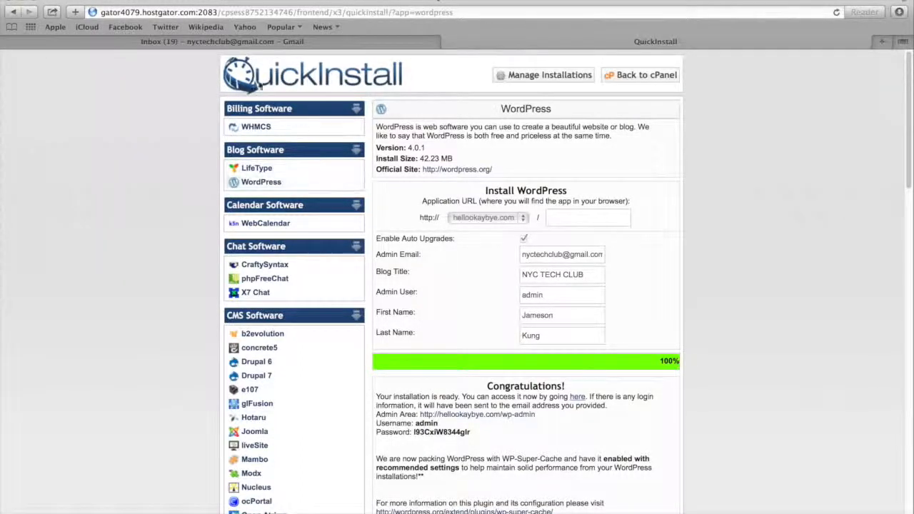
# Read the "Your new wordpress is ready!" email for the admin login details, then return to the QuickInstall page
pyautogui.click(207, 43)
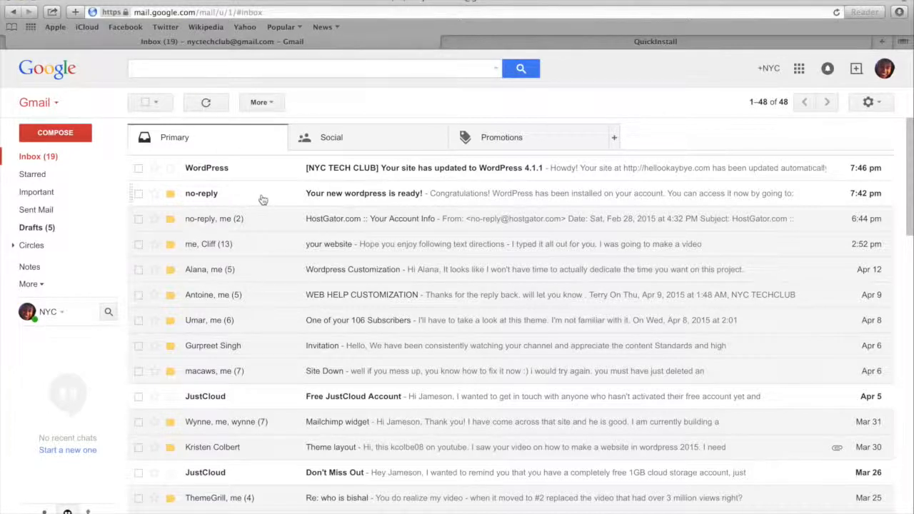
pyautogui.click(370, 200)
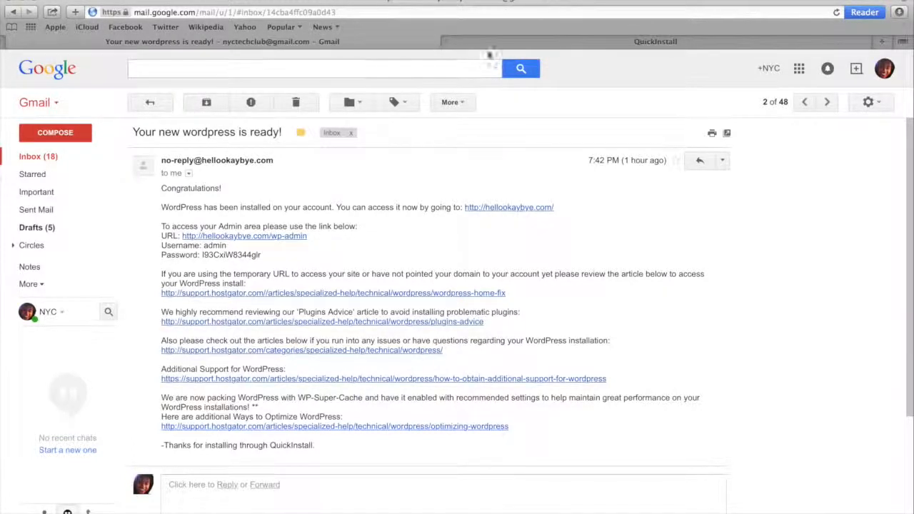
pyautogui.click(502, 40)
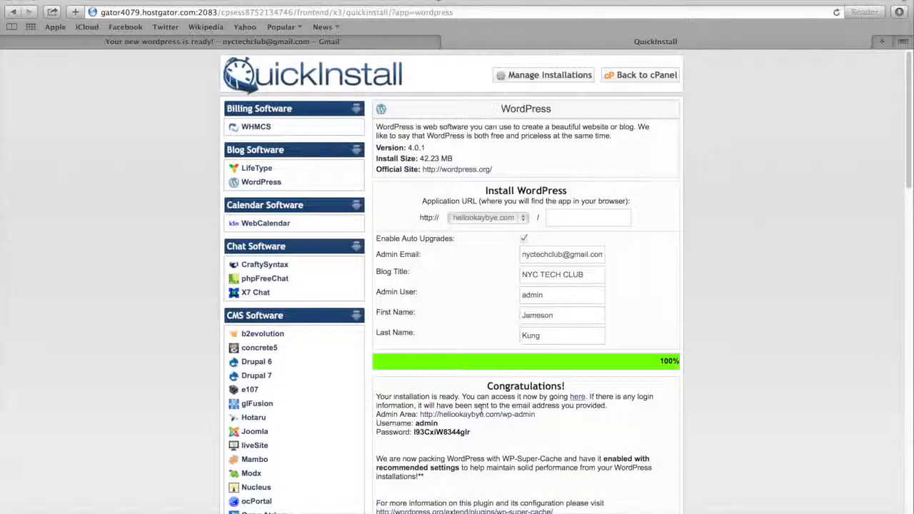
# Visit hellookaybye.com in a new browser tab to check the installed site, then close that tab
pyautogui.press('super+t')
pyautogui.write('hello')
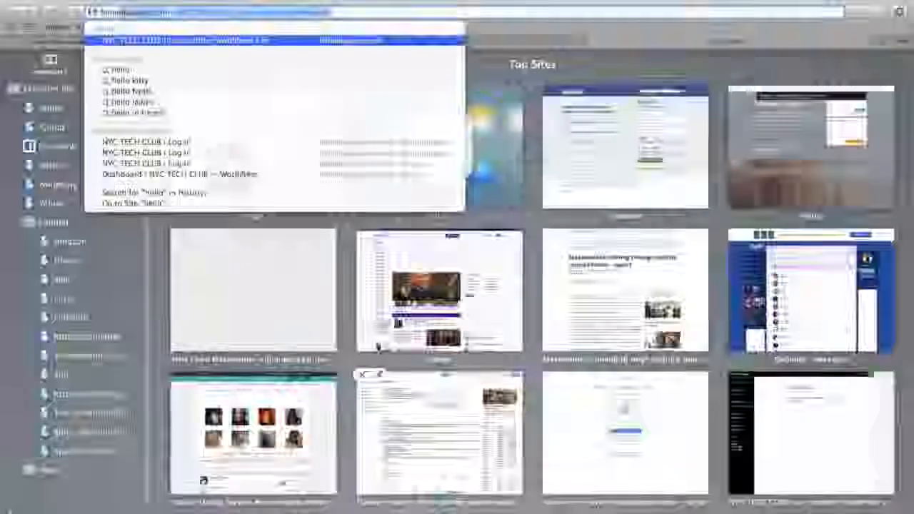
pyautogui.press('Return')
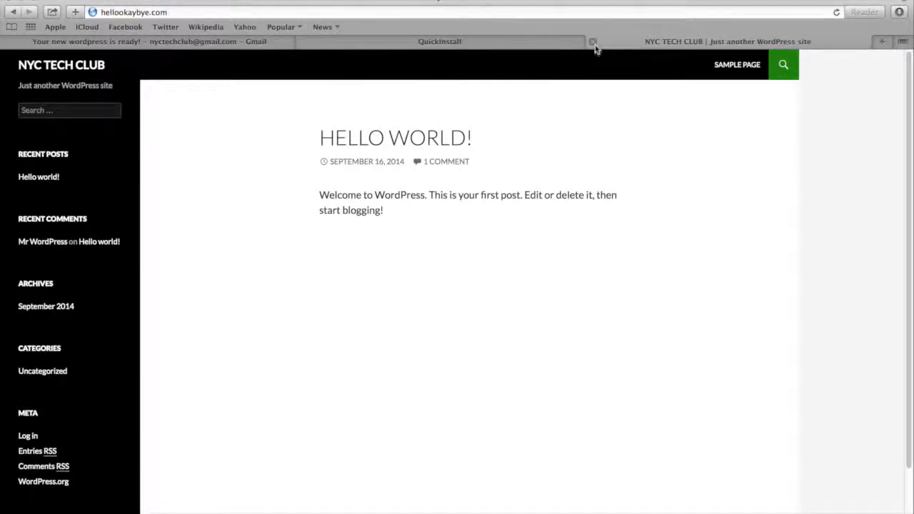
pyautogui.click(593, 43)
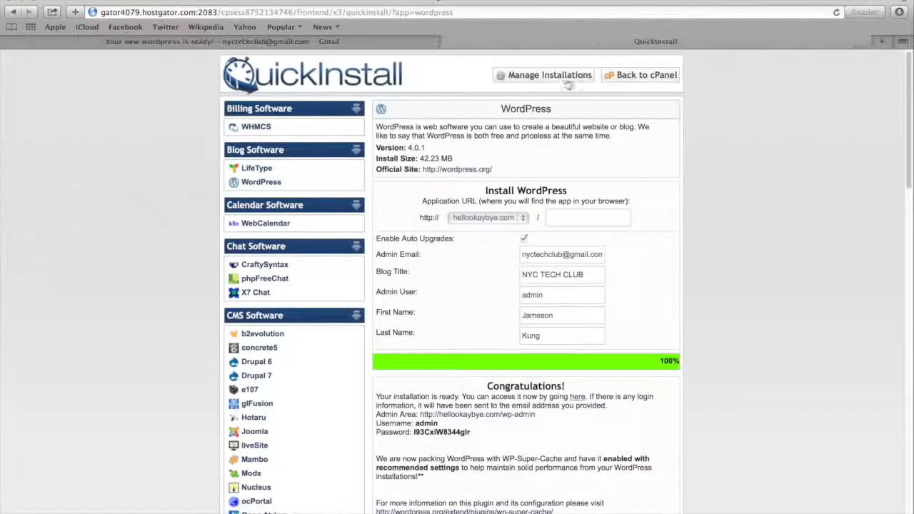
# Open the site's wp-admin login page and log in as admin with the password copied from the QuickInstall confirmation
pyautogui.click(438, 416)
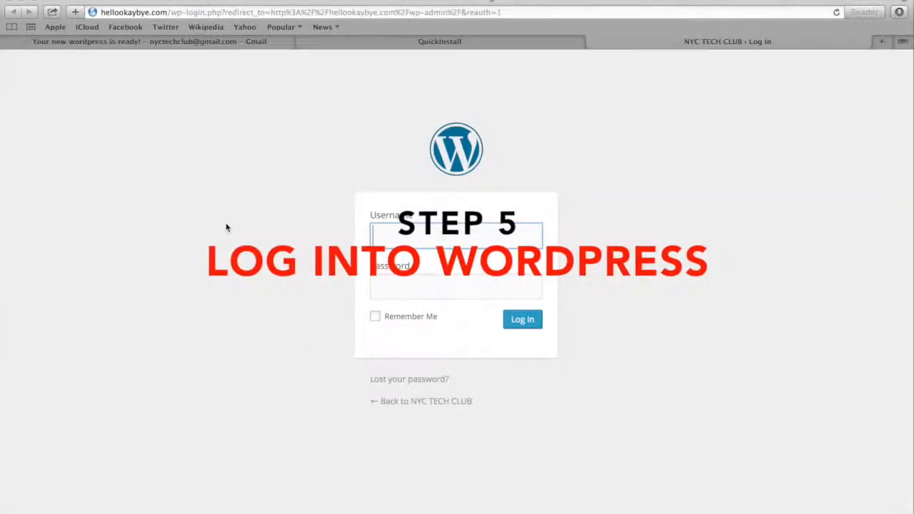
pyautogui.click(389, 43)
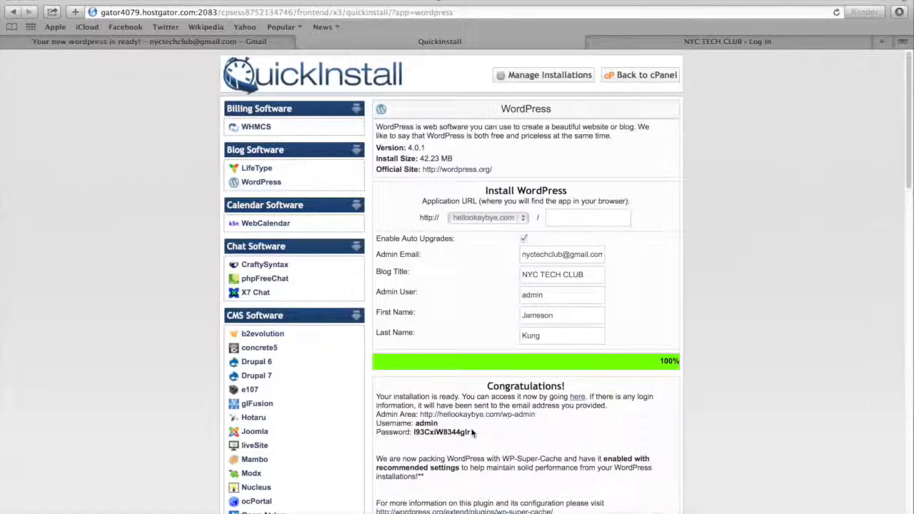
pyautogui.moveTo(472, 434); pyautogui.dragTo(411, 434)
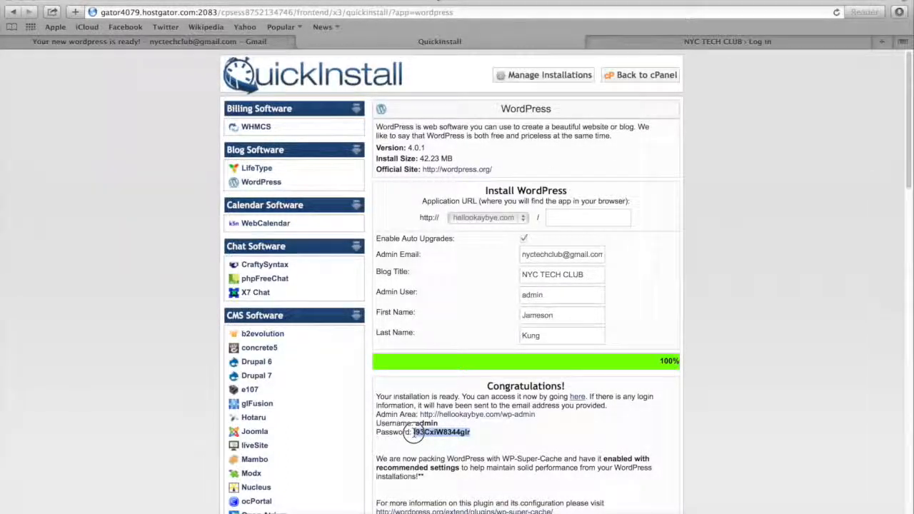
pyautogui.click(644, 43)
pyautogui.write('admin')
pyautogui.press('Tab')
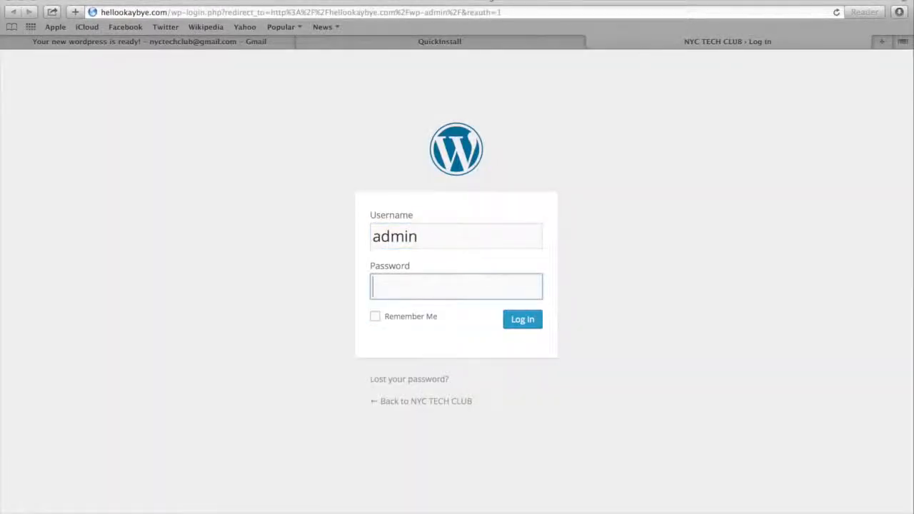
pyautogui.press('super+v')
pyautogui.click(517, 321)
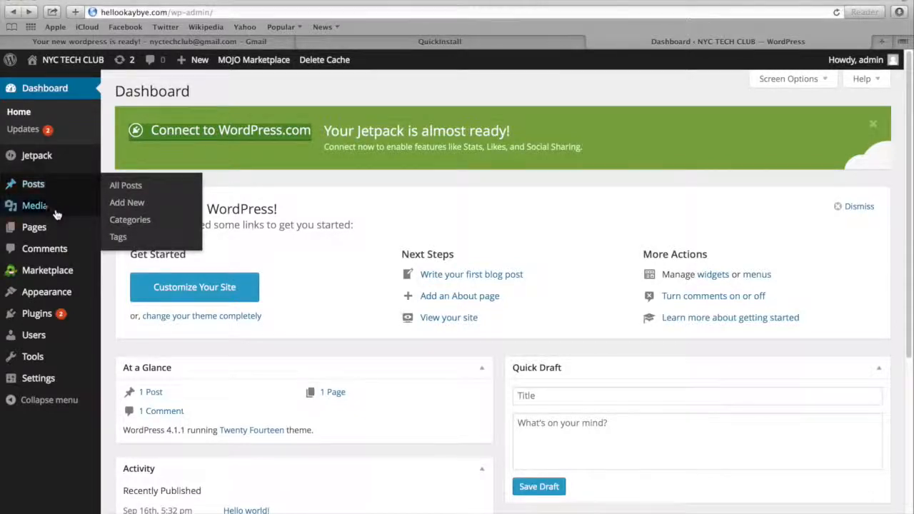
# Look over the WordPress dashboard's sections and open the site's Themes management page
pyautogui.moveTo(54, 229)
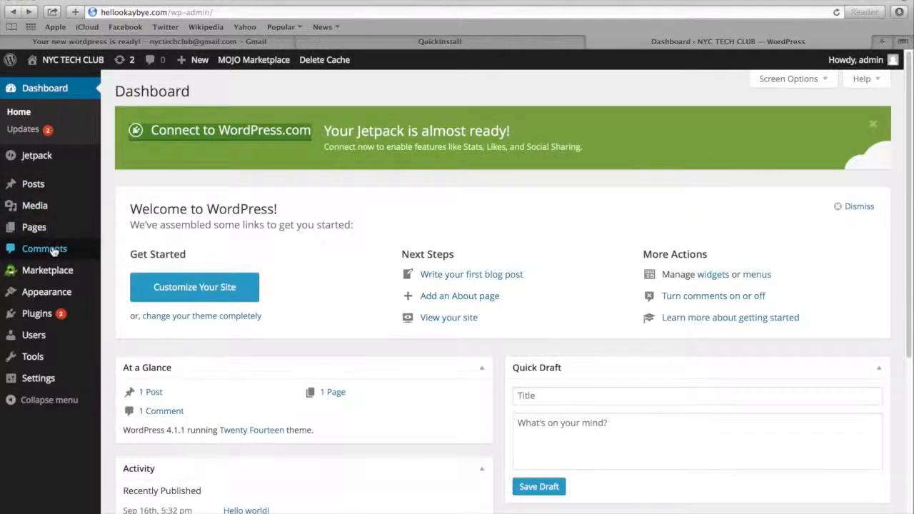
pyautogui.moveTo(60, 211)
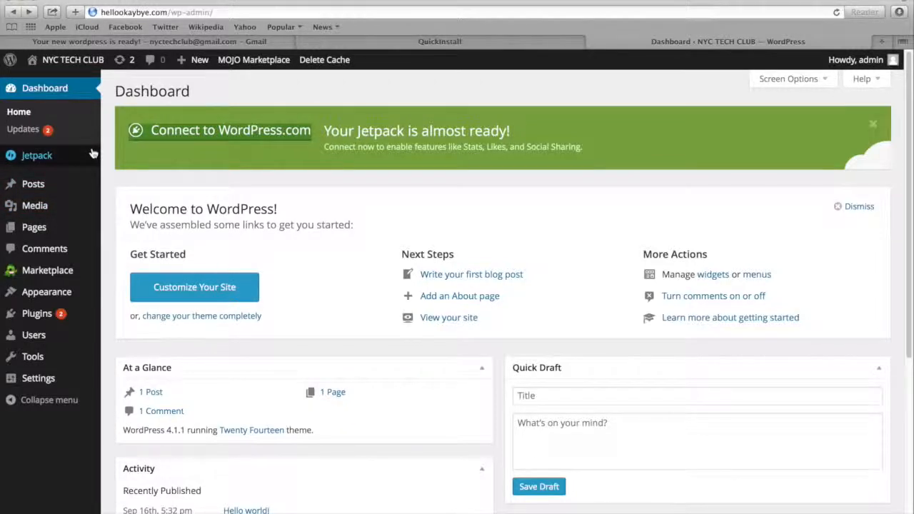
pyautogui.moveTo(75, 275)
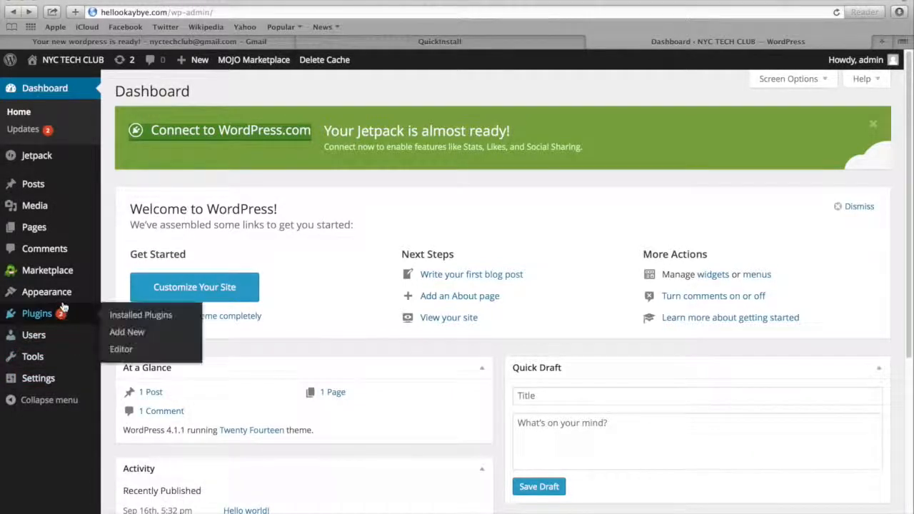
pyautogui.moveTo(66, 297)
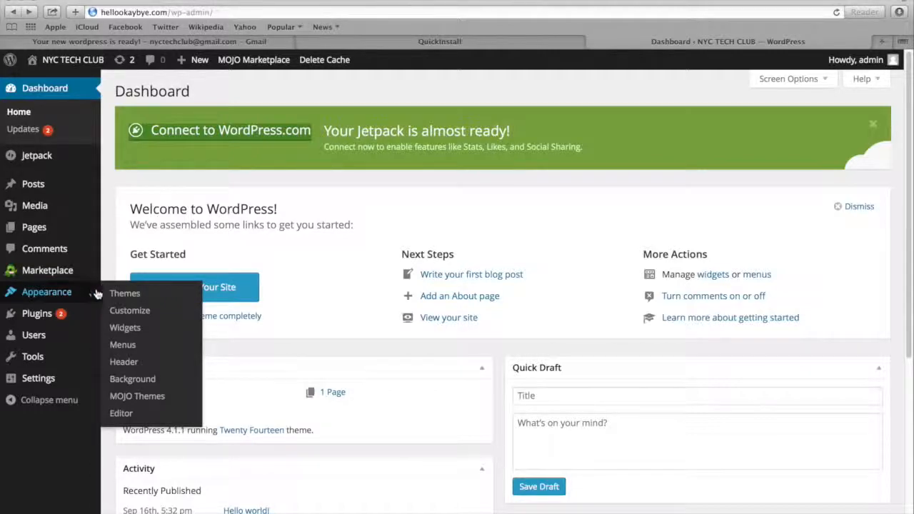
pyautogui.click(125, 294)
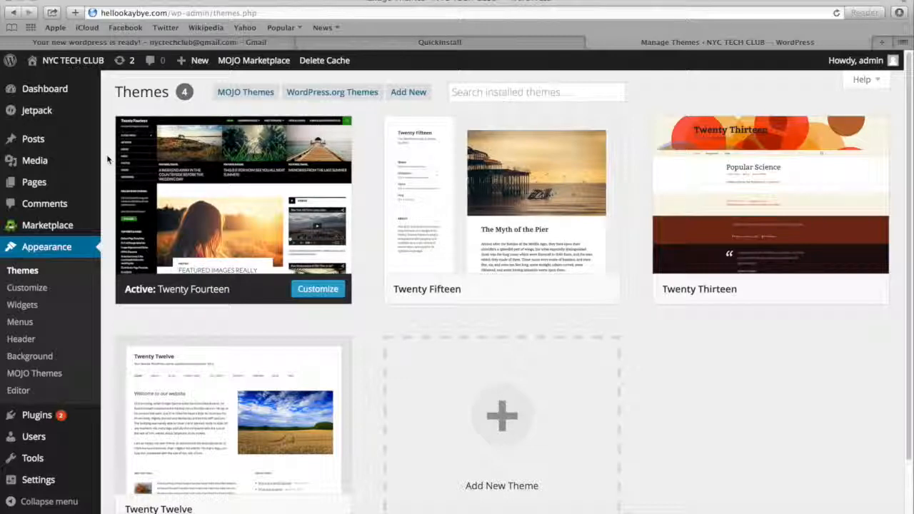
# Find the Spacious theme in the WordPress.org theme directory, install it and activate it
pyautogui.click(328, 97)
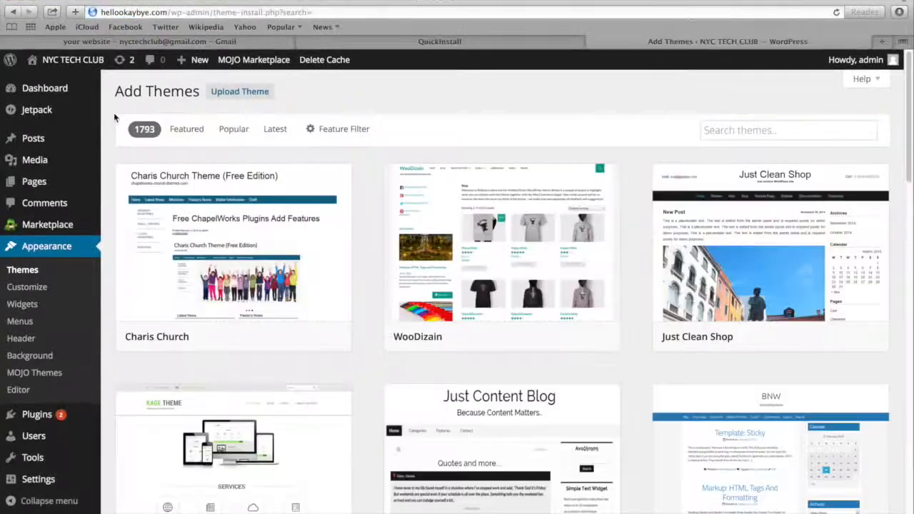
pyautogui.click(718, 131)
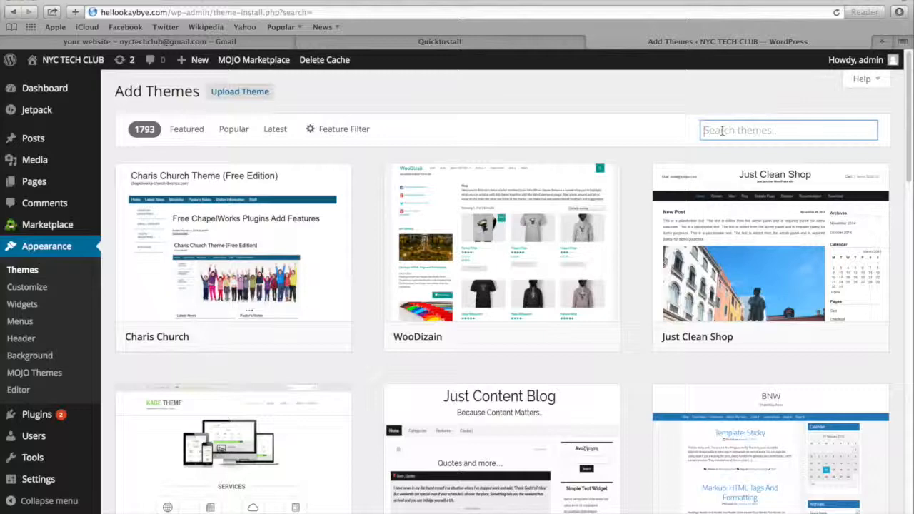
pyautogui.write('spac')
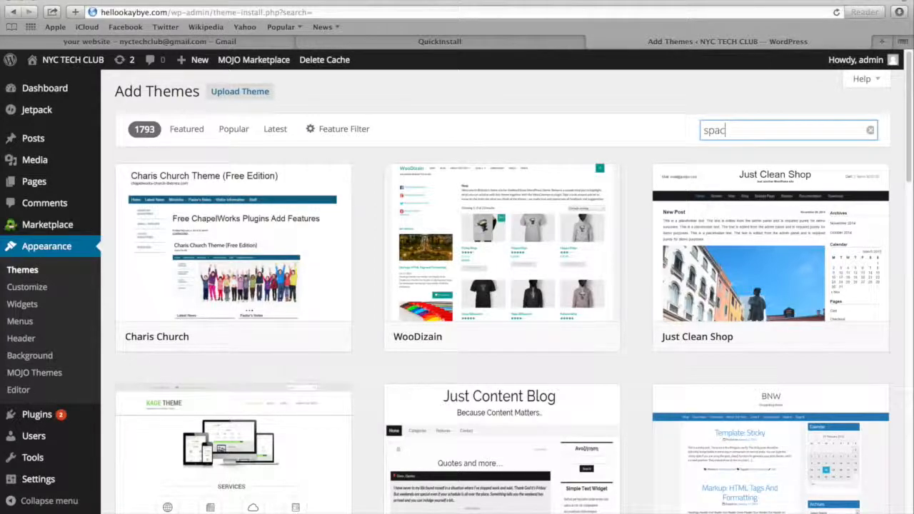
pyautogui.write('ious')
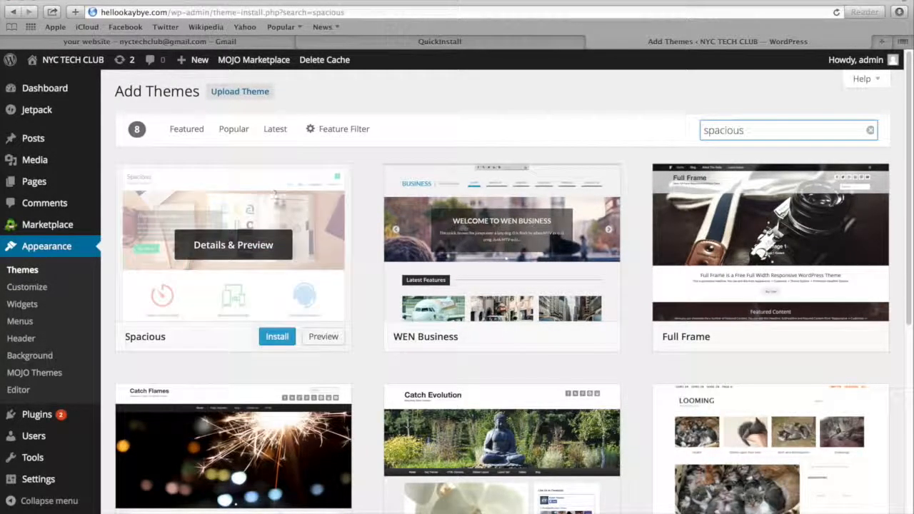
pyautogui.click(277, 337)
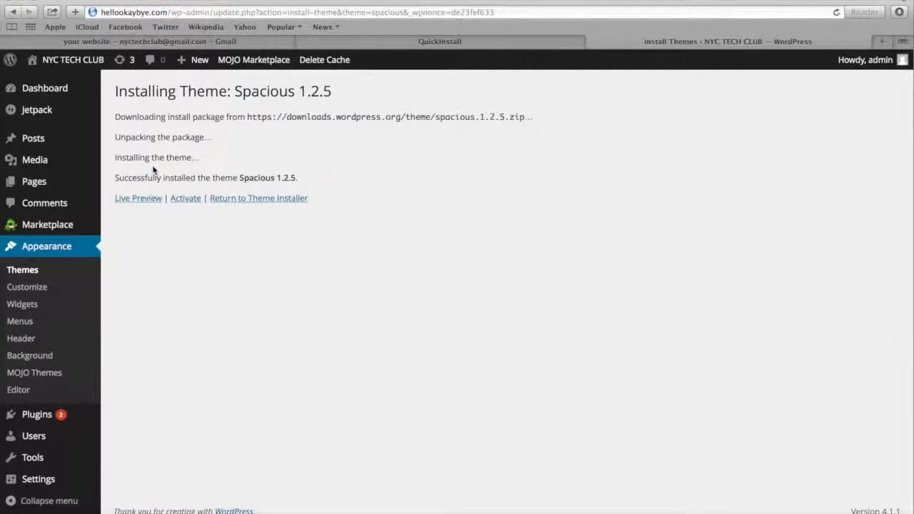
pyautogui.click(182, 201)
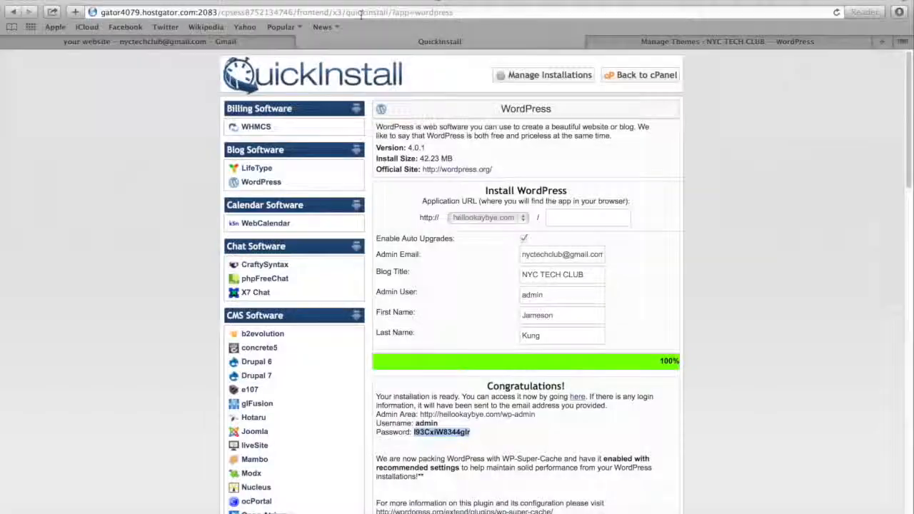
# Visit hellookaybye.com in the QuickInstall tab to check how the site looks with the Spacious theme
pyautogui.press('super+l')
pyautogui.write('hello')
pyautogui.press('Return')
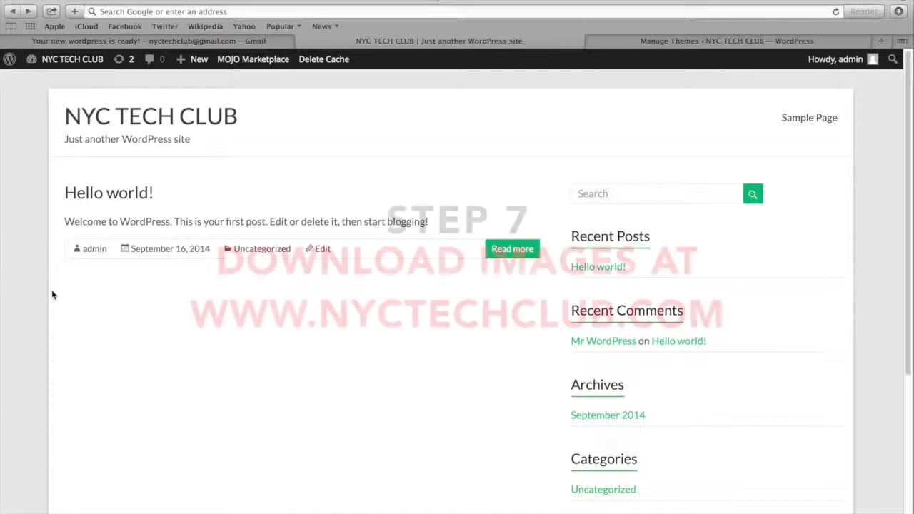
# Visit nyctechclub.com, open its Build a Website page and review the list of tutorial images to save
pyautogui.click(164, 11)
pyautogui.write('nyctechclub.com')
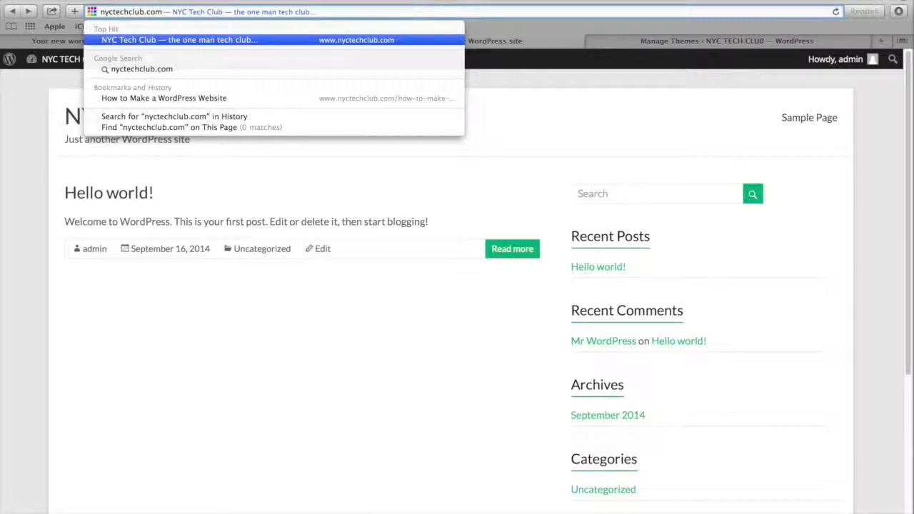
pyautogui.press('Return')
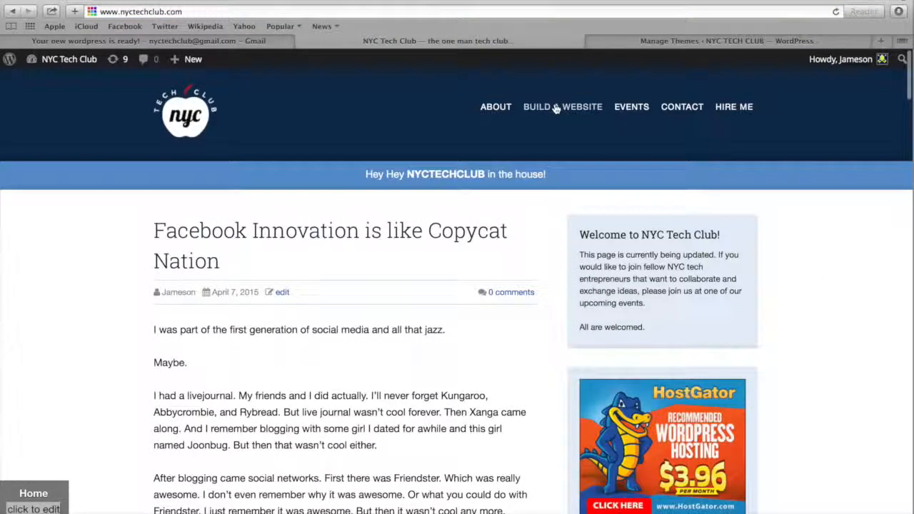
pyautogui.click(555, 107)
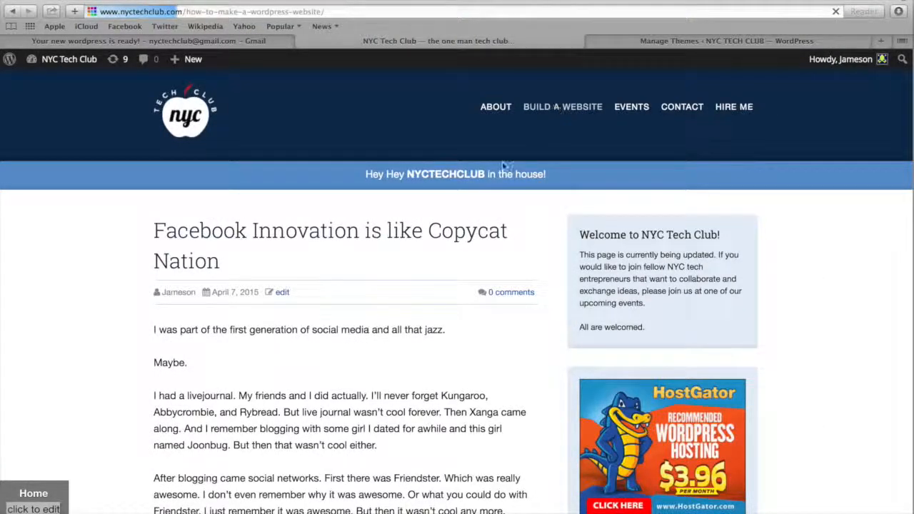
pyautogui.scroll(-10, 457, 202)
pyautogui.scroll(-20, 457, 204)
pyautogui.scroll(5, 457, 205)
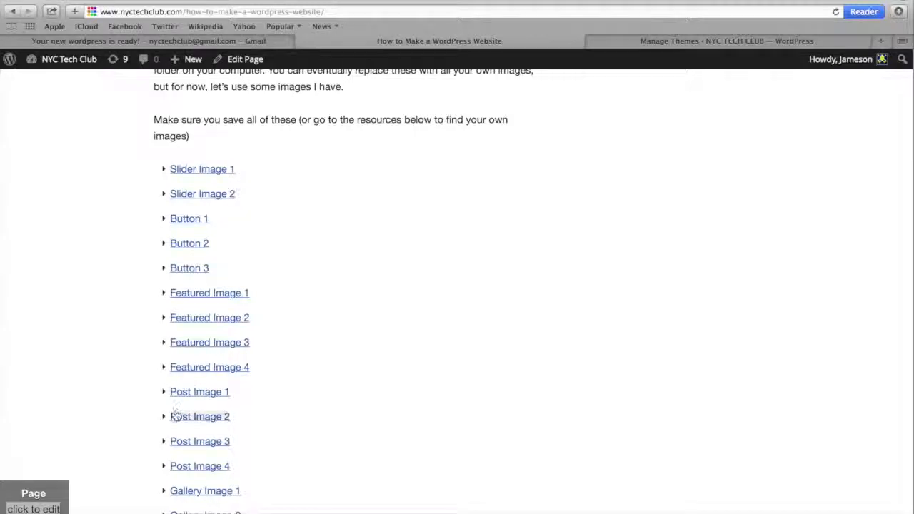
pyautogui.scroll(1, 175, 414)
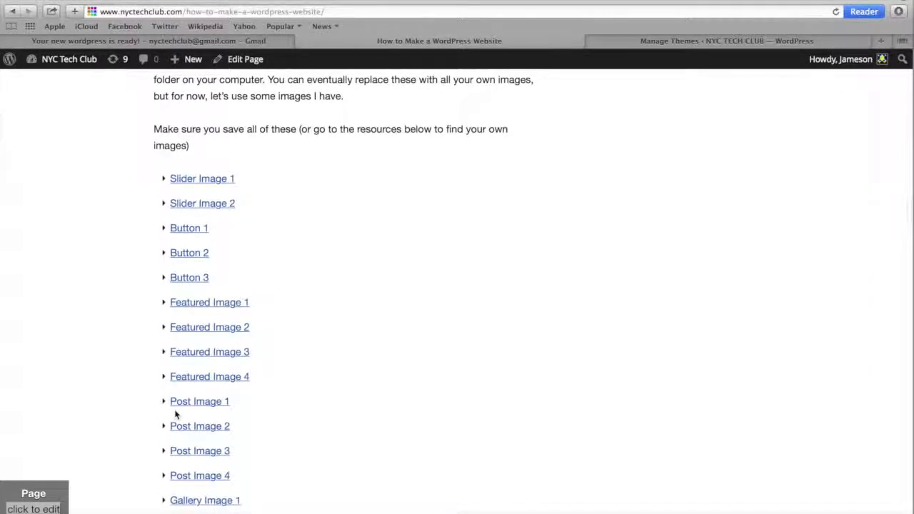
pyautogui.scroll(-1, 175, 414)
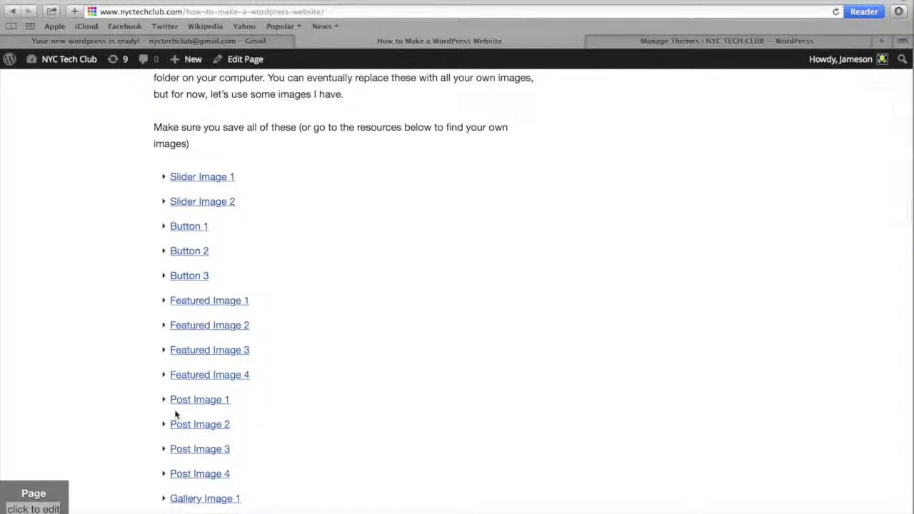
pyautogui.scroll(-1, 176, 415)
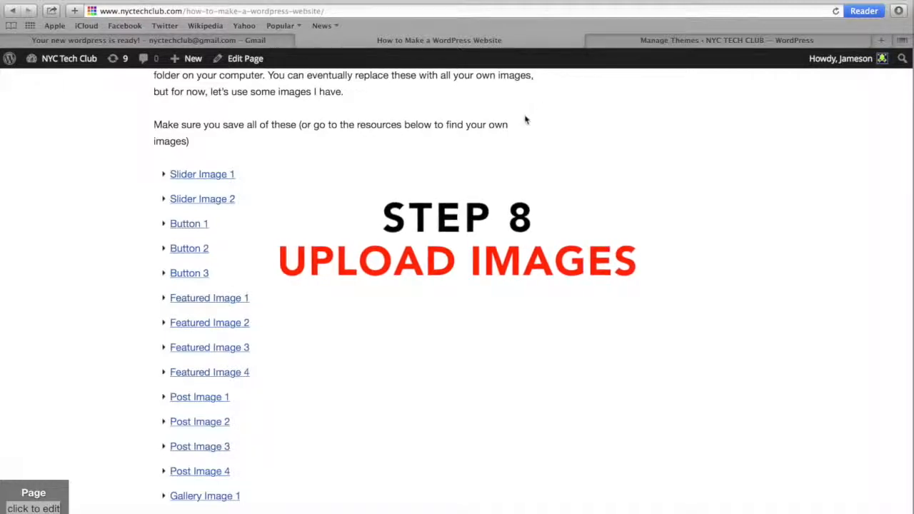
# Return to the site's WordPress admin and upload all images from the Tutorial folder to the Media Library
pyautogui.click(642, 43)
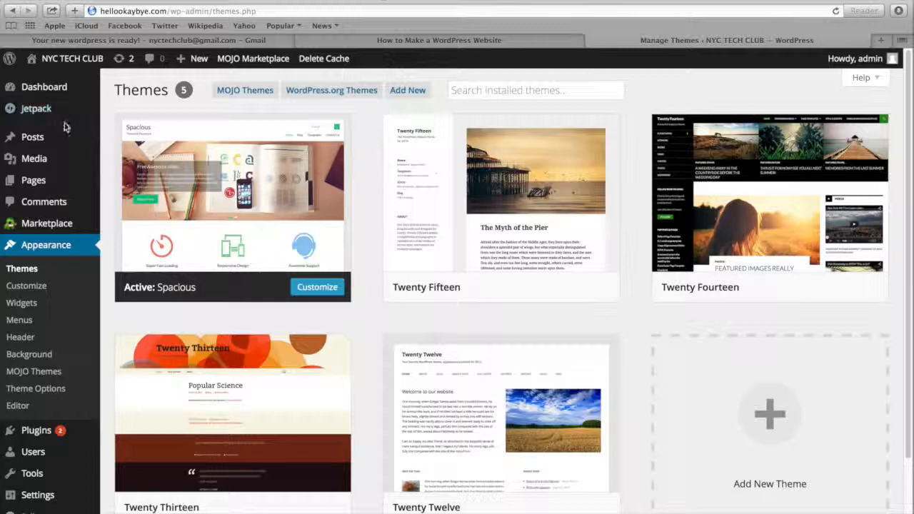
pyautogui.moveTo(54, 157)
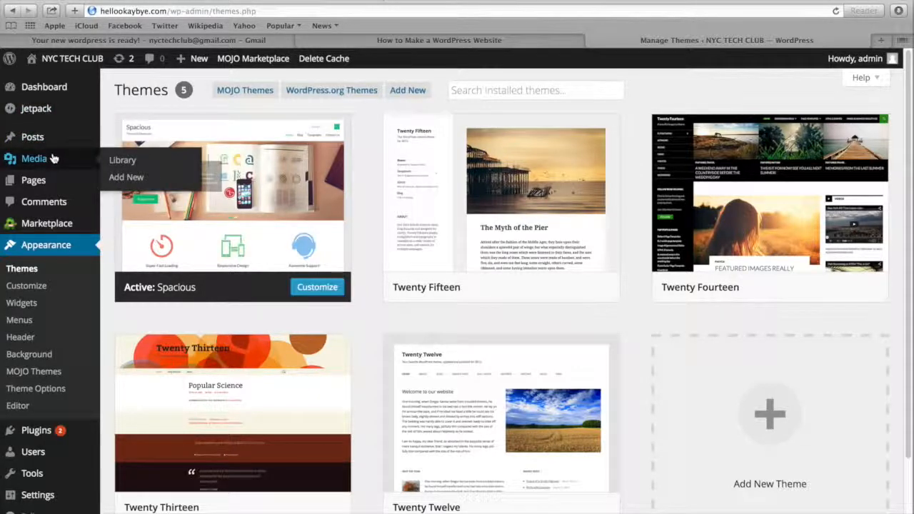
pyautogui.click(123, 160)
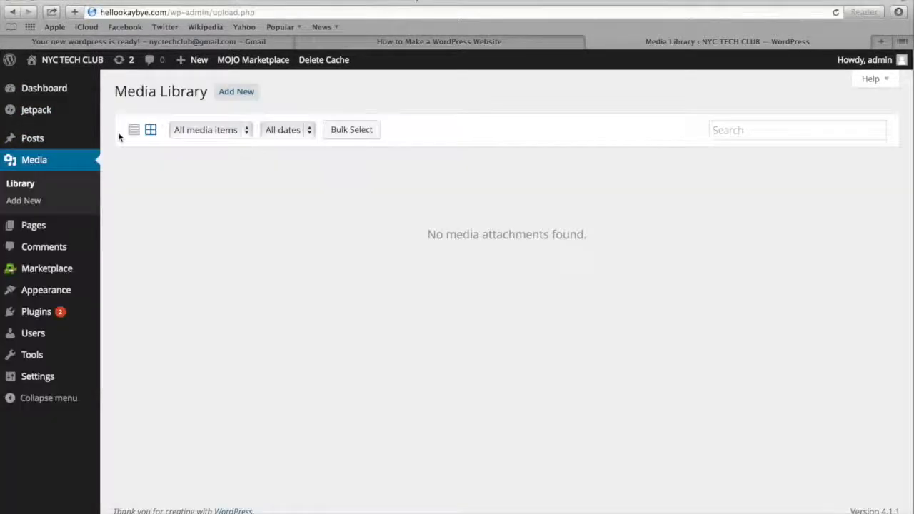
pyautogui.click(242, 95)
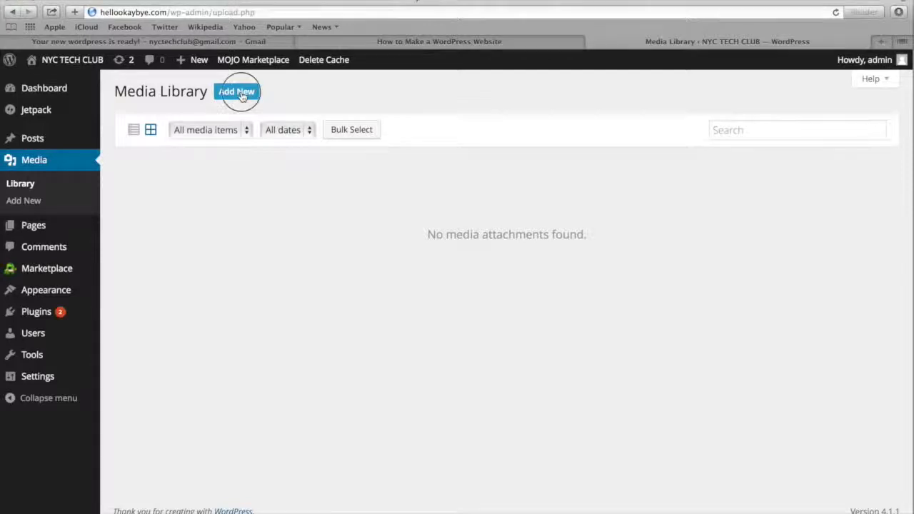
pyautogui.click(510, 231)
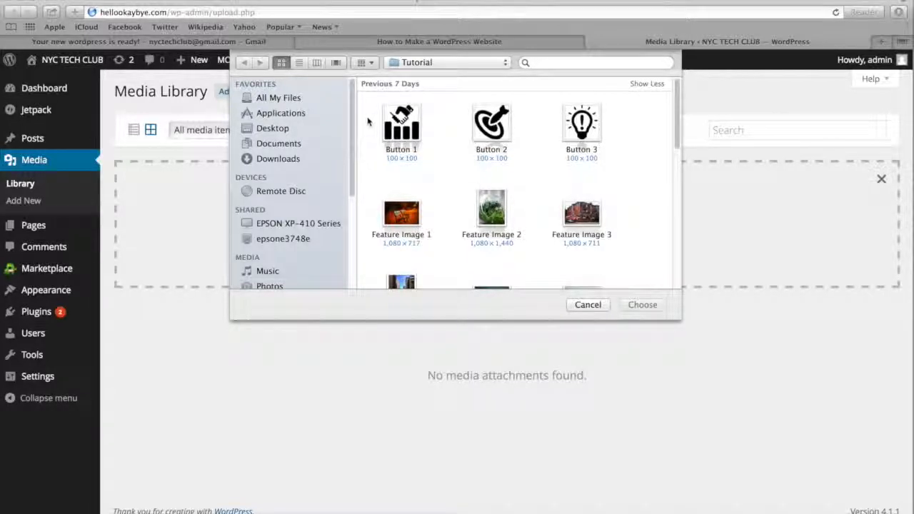
pyautogui.moveTo(365, 121); pyautogui.dragTo(607, 329)
pyautogui.click(645, 304)
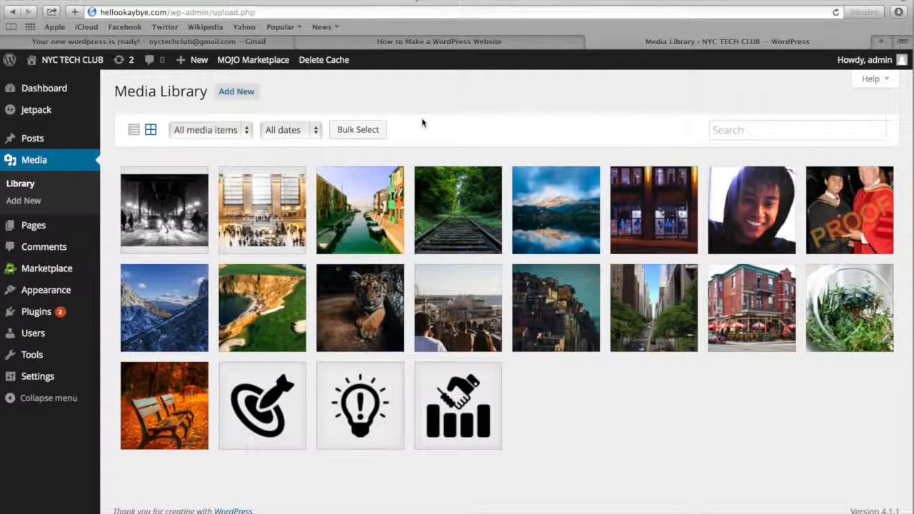
# Try a crop selection of about 697 × 520 on Post Image 3 in the image editor, cancel the edit and close the attachment details
pyautogui.click(368, 205)
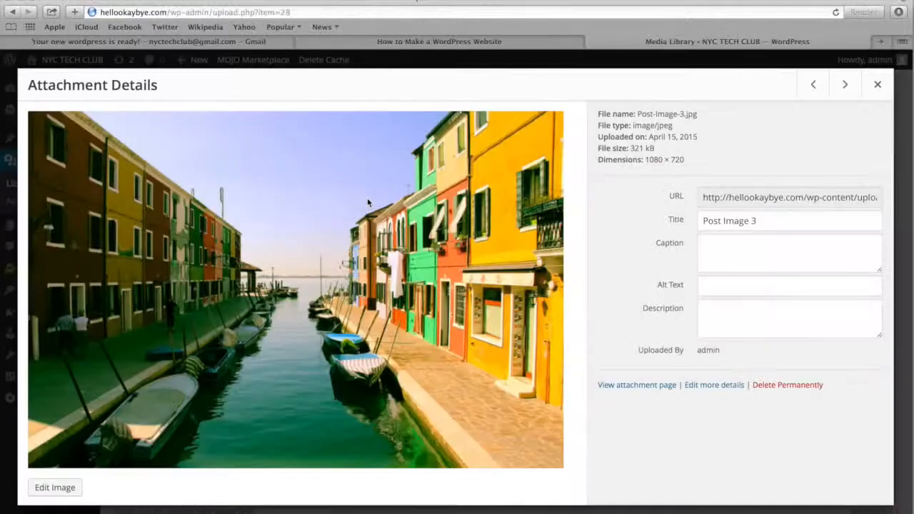
pyautogui.click(58, 490)
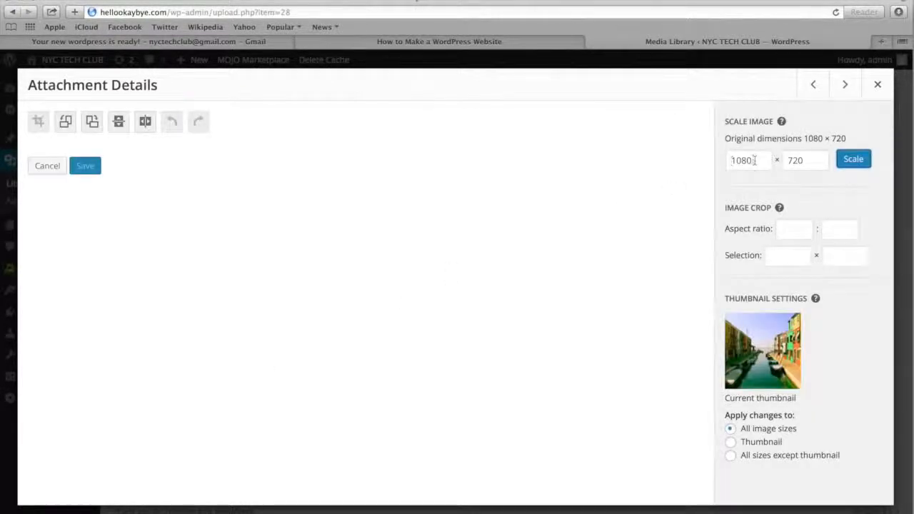
pyautogui.click(734, 159)
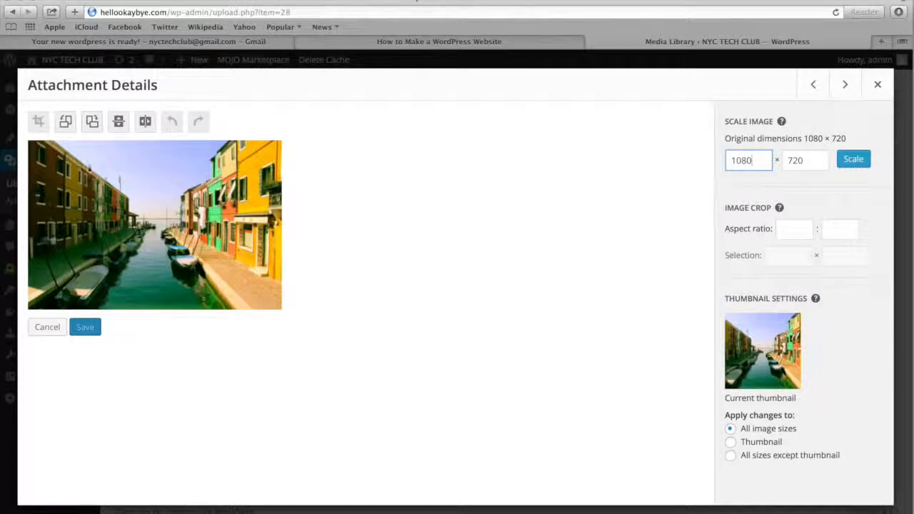
pyautogui.moveTo(65, 161); pyautogui.dragTo(228, 287)
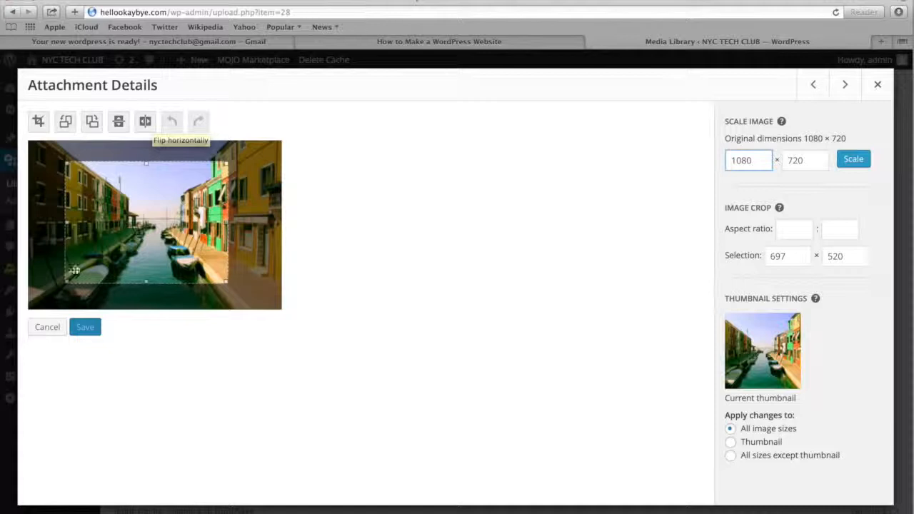
pyautogui.click(49, 330)
pyautogui.click(877, 86)
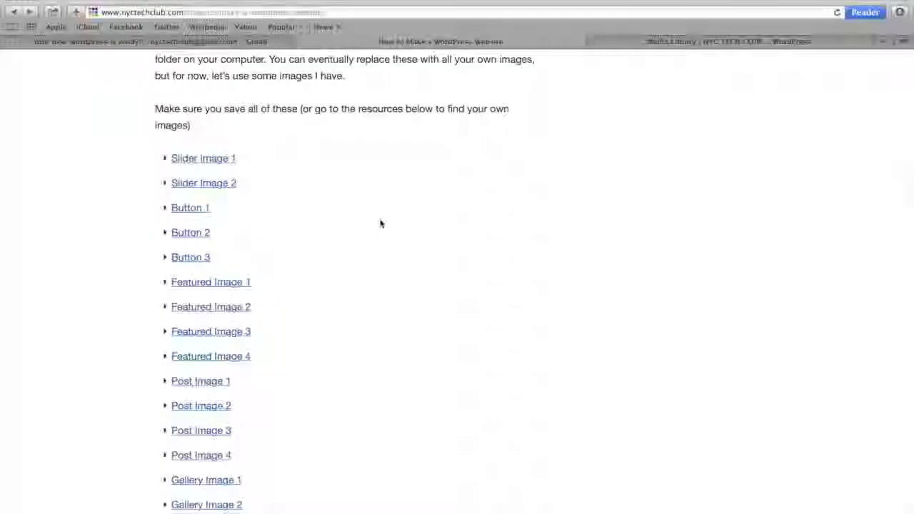
# Visit logomakr.com in the nyctechclub.com tab and step through the welcome tour to an empty canvas
pyautogui.click(212, 12)
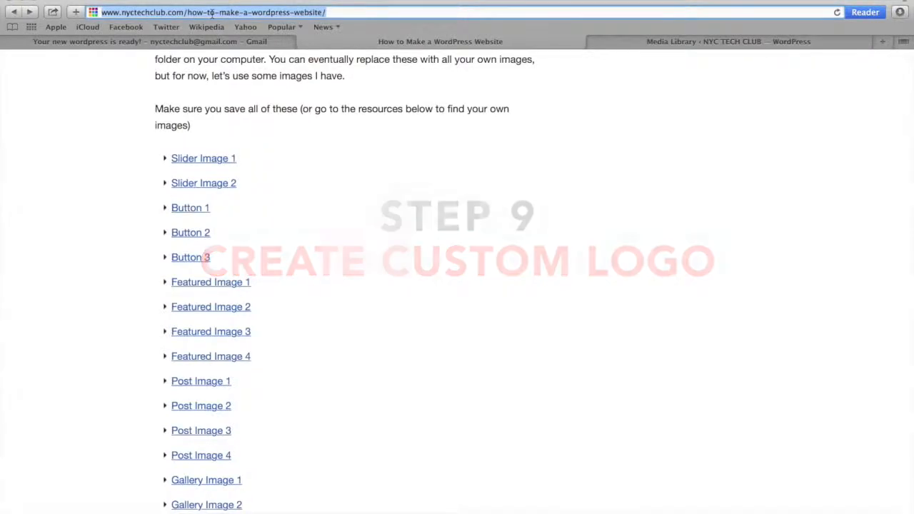
pyautogui.write('www.log')
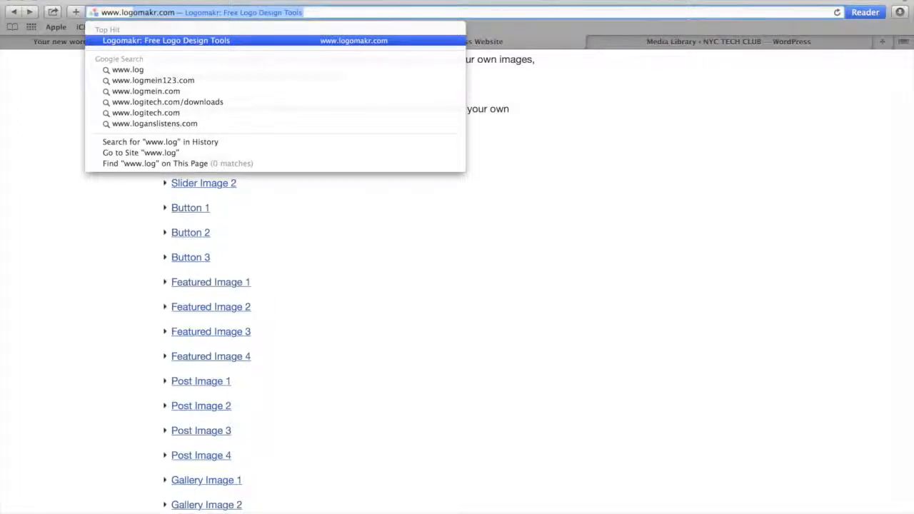
pyautogui.press('Return')
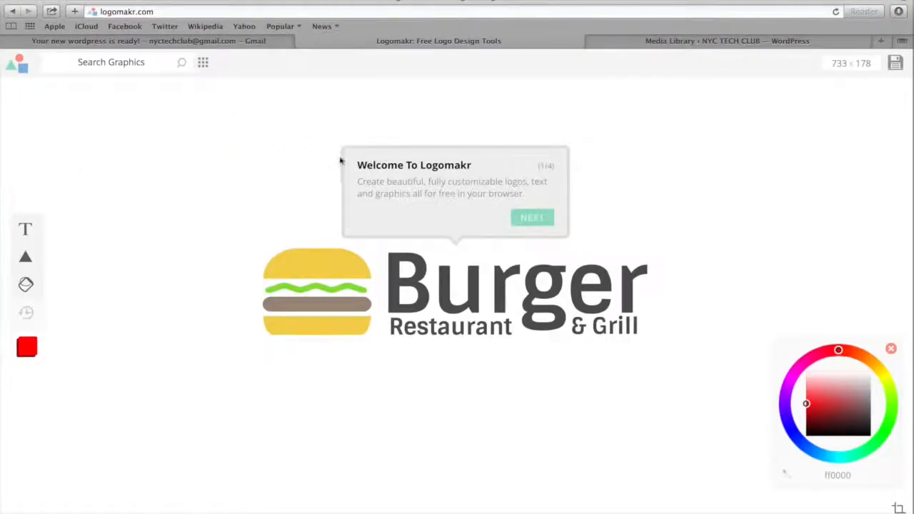
pyautogui.click(532, 218)
pyautogui.click(303, 166)
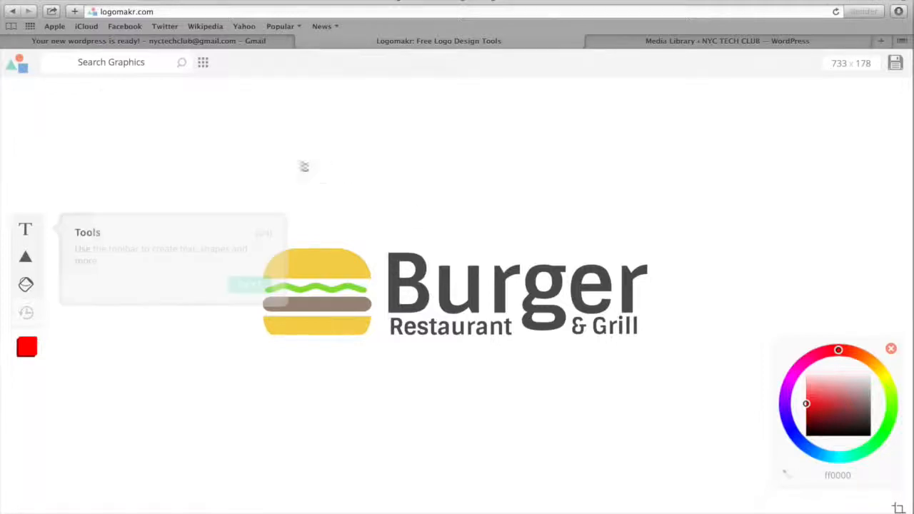
pyautogui.click(239, 284)
pyautogui.click(866, 173)
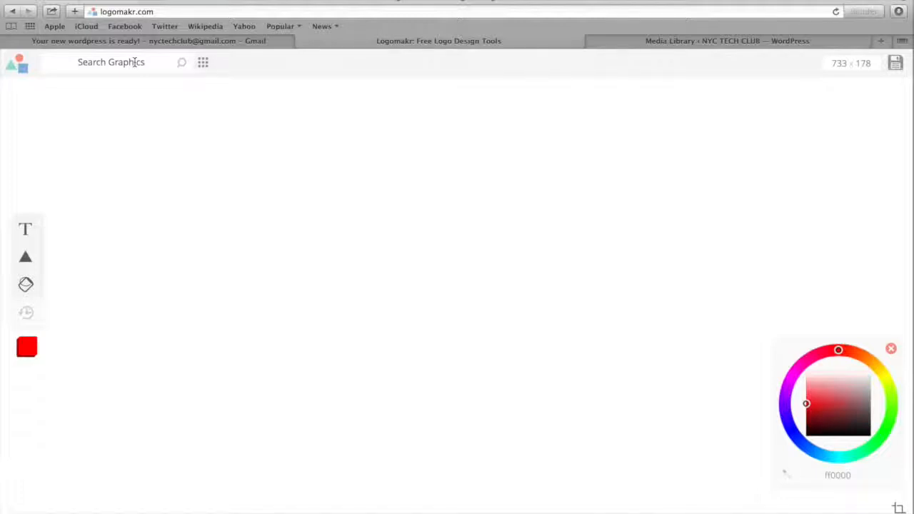
# Search the logo graphics for apple and add the solid black apple with a stem and leaf to the canvas
pyautogui.click(132, 62)
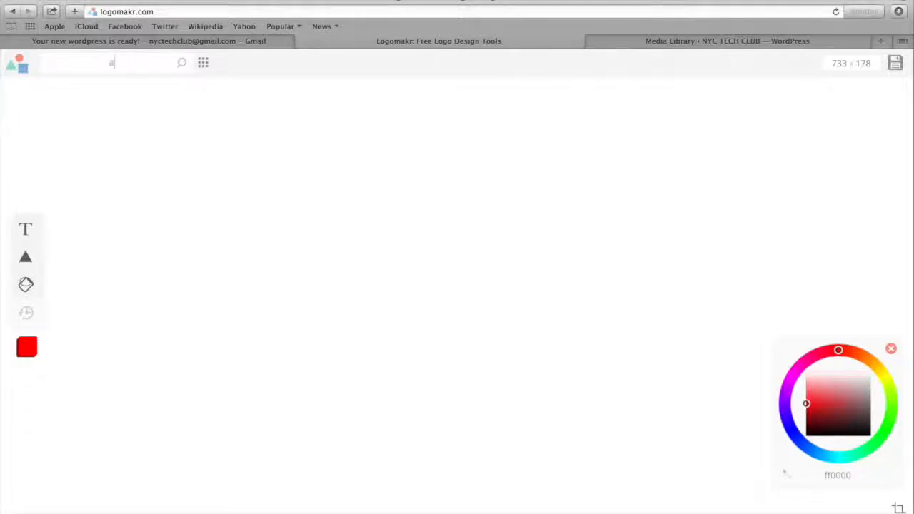
pyautogui.press('Return')
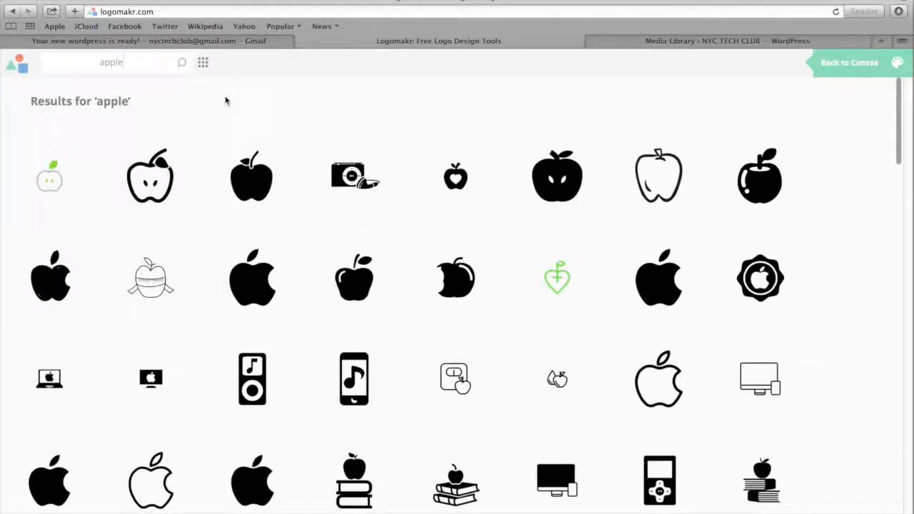
pyautogui.click(259, 187)
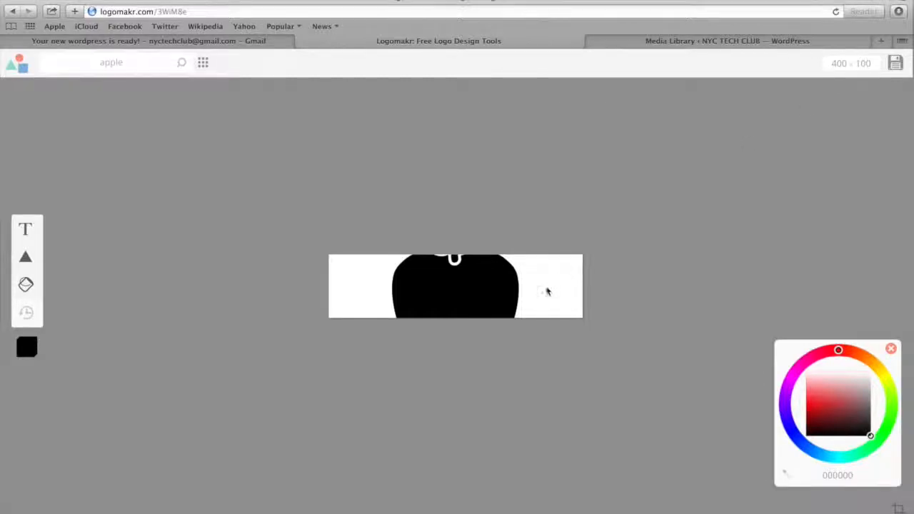
# Shrink the apple to fit the height of the 400 × 100 canvas and place it at the canvas's left end
pyautogui.moveTo(522, 367); pyautogui.dragTo(413, 292)
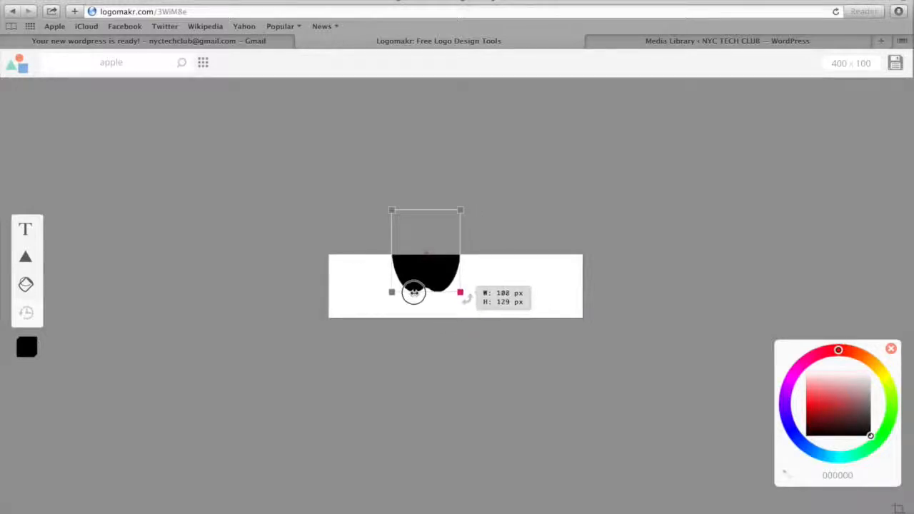
pyautogui.moveTo(461, 261); pyautogui.dragTo(366, 295)
pyautogui.moveTo(396, 322); pyautogui.dragTo(376, 314)
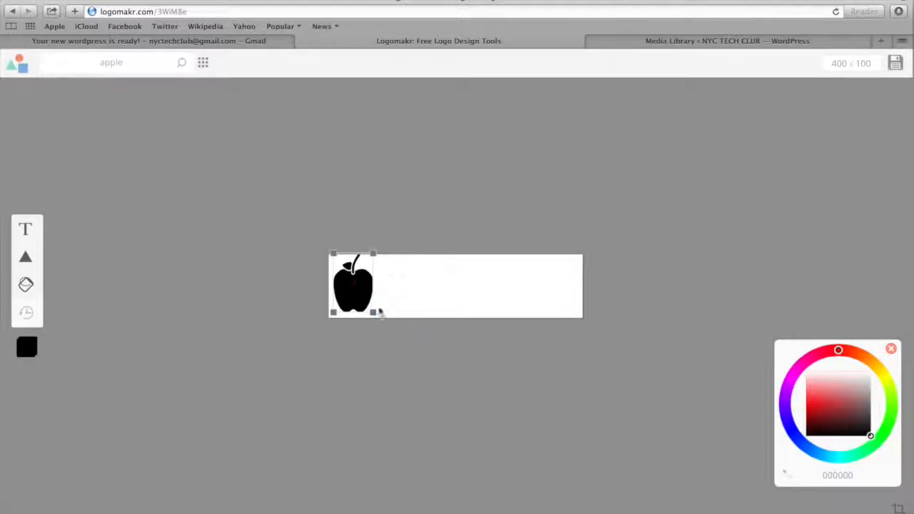
# Nudge the apple into place and add the text NYC TECH CLUB to the logo canvas
pyautogui.moveTo(365, 281); pyautogui.dragTo(368, 283)
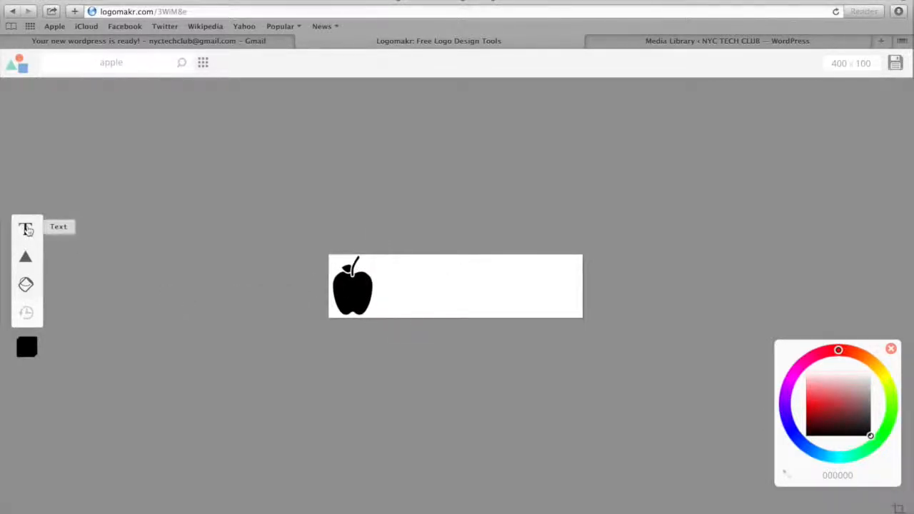
pyautogui.click(26, 229)
pyautogui.write('N')
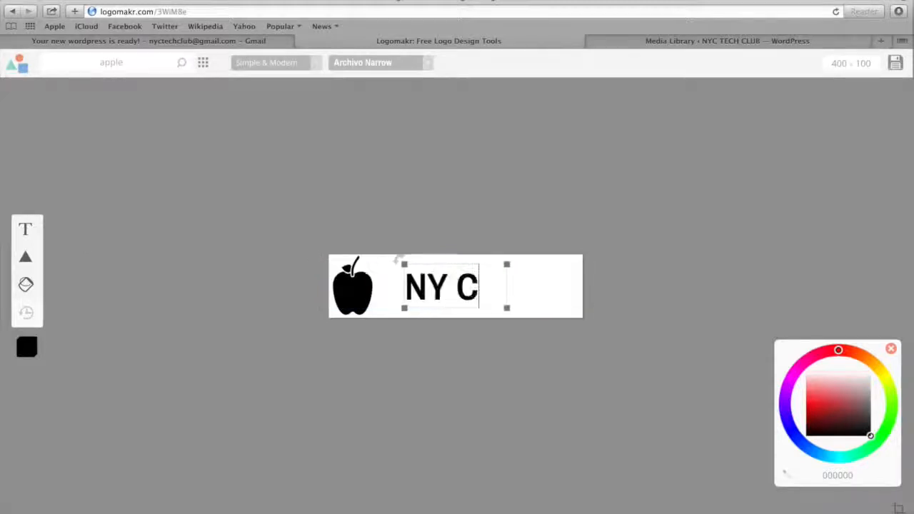
pyautogui.write('YC TECH CLUB')
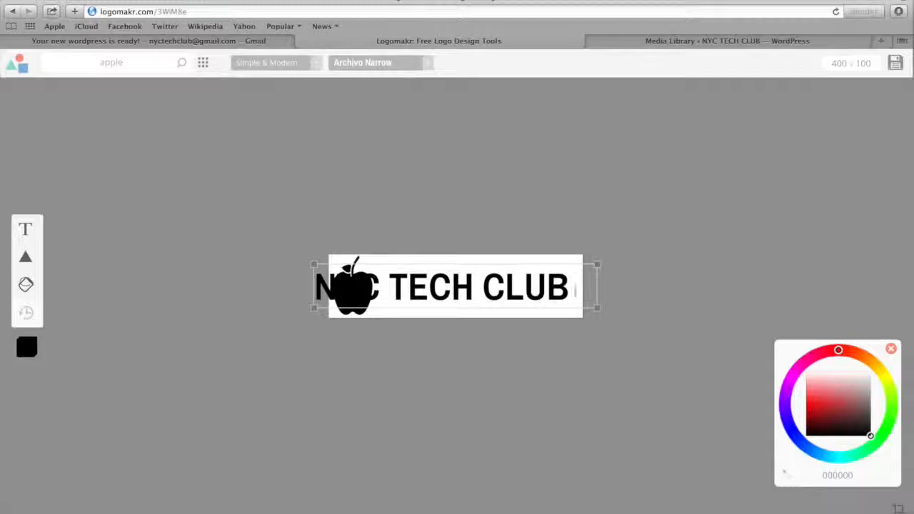
# Shrink the NYC TECH CLUB text to fit the canvas and place it beside the apple on its right
pyautogui.moveTo(597, 309); pyautogui.dragTo(537, 299)
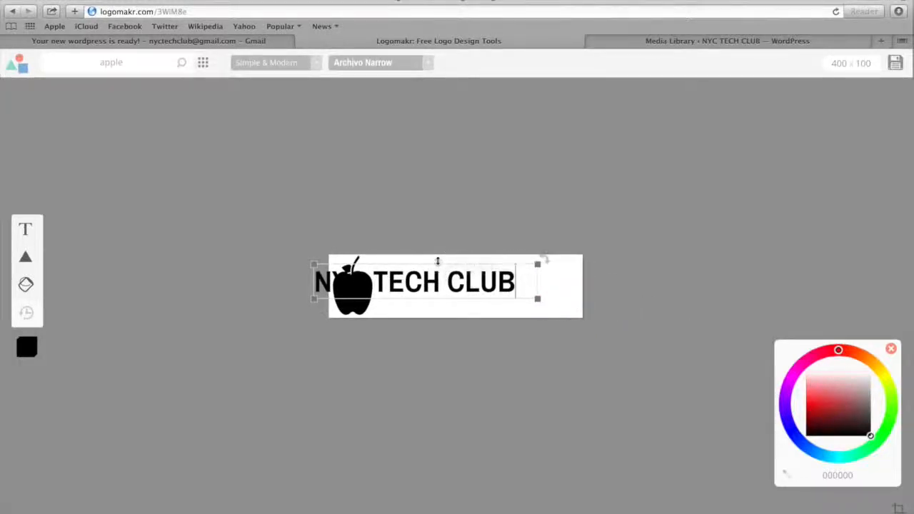
pyautogui.moveTo(437, 261)
pyautogui.mouseDown()
pyautogui.moveTo(449, 264)
pyautogui.moveTo(439, 267)
pyautogui.mouseUp()
pyautogui.rightClick(432, 270)
pyautogui.click(434, 275)
pyautogui.click(431, 305)
pyautogui.moveTo(437, 278); pyautogui.dragTo(498, 284)
pyautogui.click(424, 406)
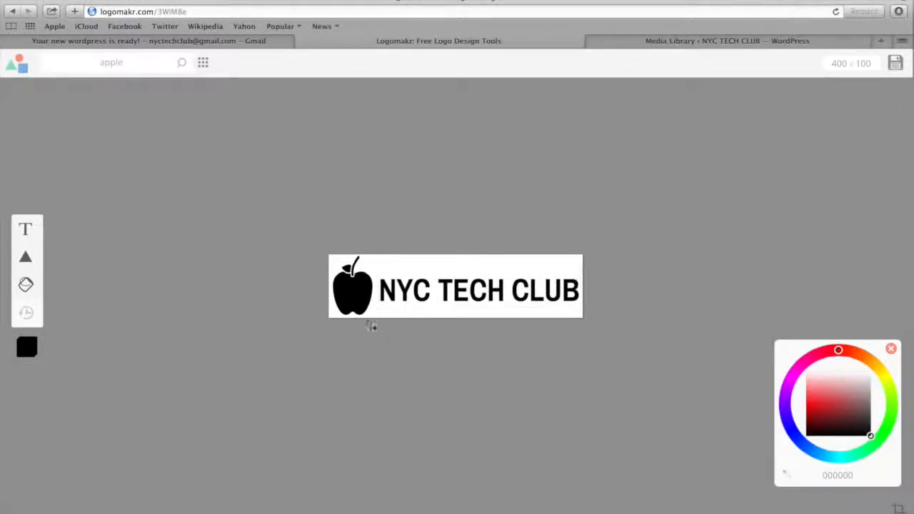
# Recolor the apple red (e83a3a) and deselect it
pyautogui.click(353, 290)
pyautogui.moveTo(837, 393); pyautogui.dragTo(819, 399)
pyautogui.click(445, 392)
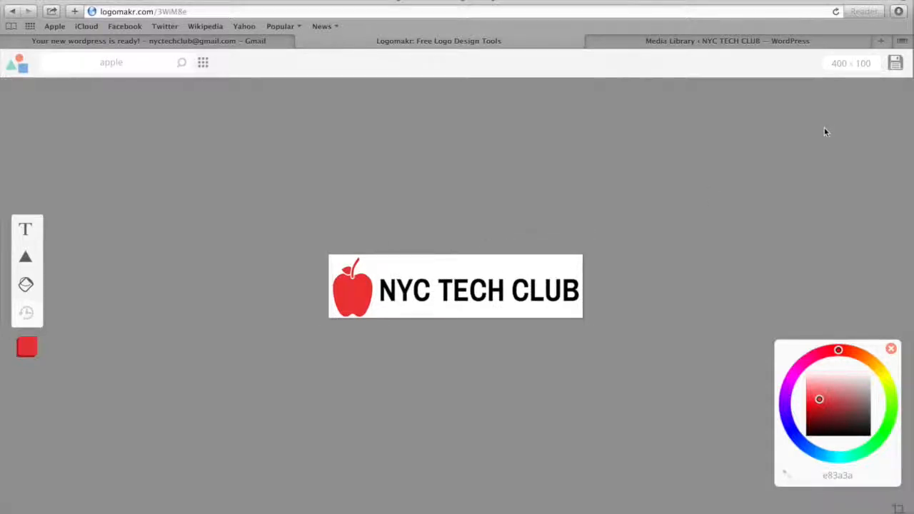
# Save the finished logo and download its image to the Downloads folder
pyautogui.click(896, 65)
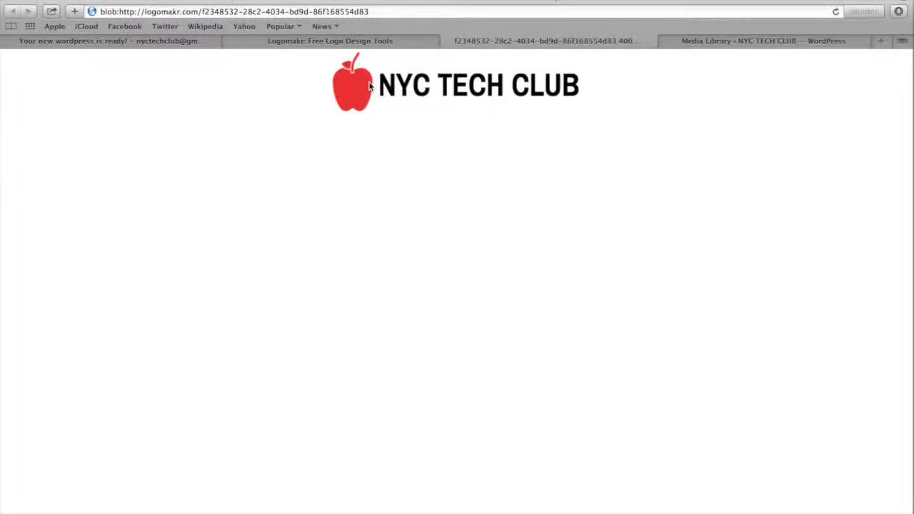
pyautogui.rightClick(369, 86)
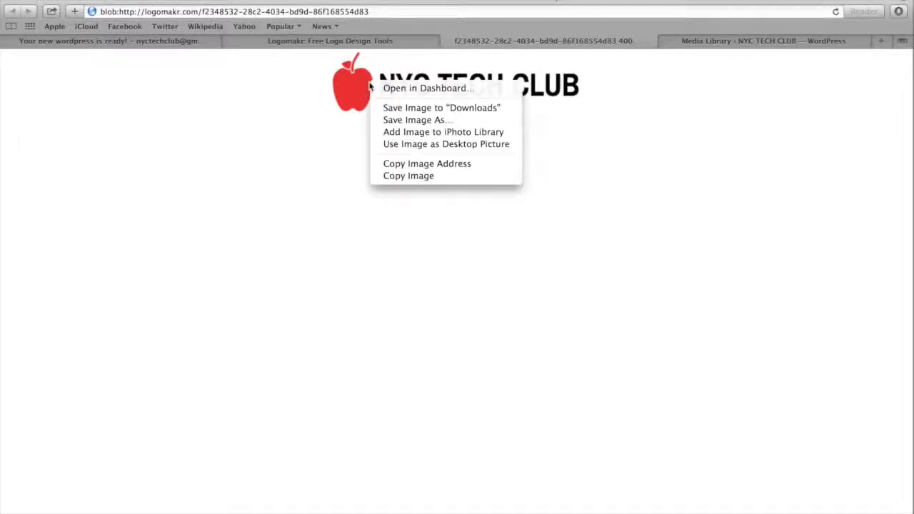
pyautogui.click(398, 110)
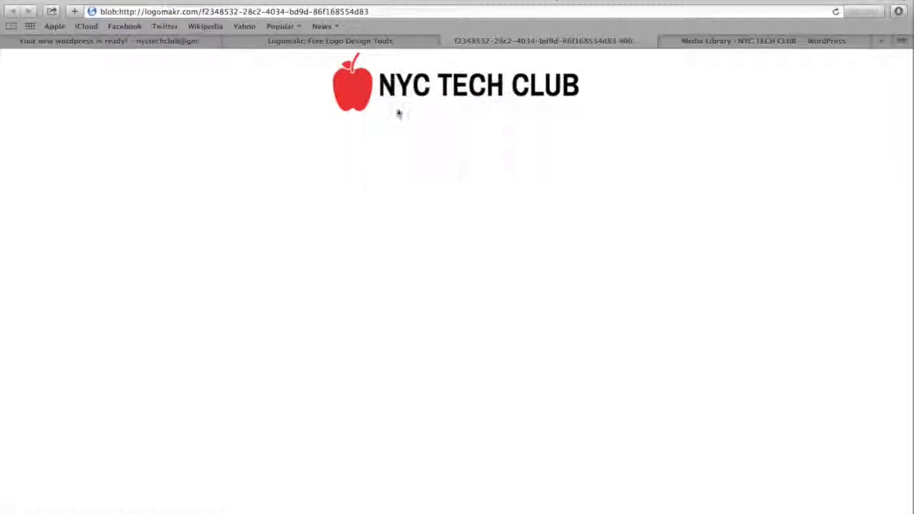
# Open the downloaded Unknown file in Preview, export it as a PNG to Downloads, and close the preview
pyautogui.click(634, 509)
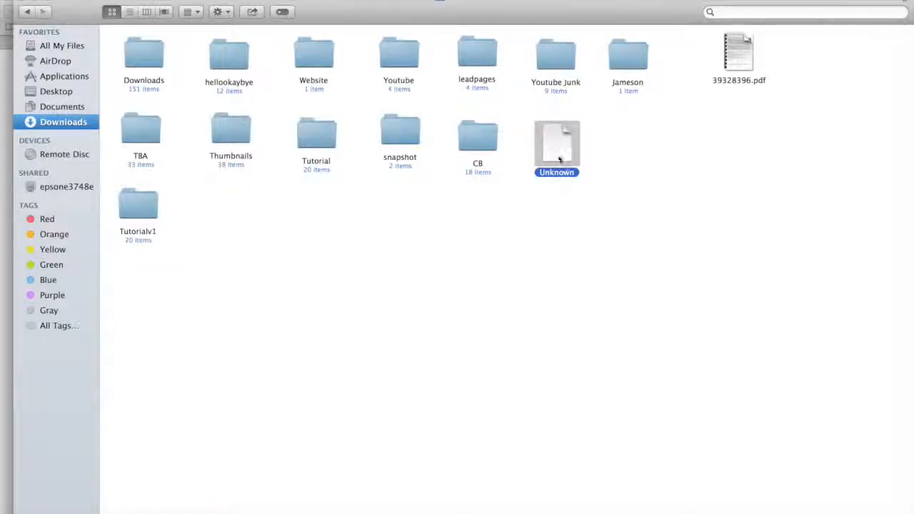
pyautogui.doubleClick(560, 156)
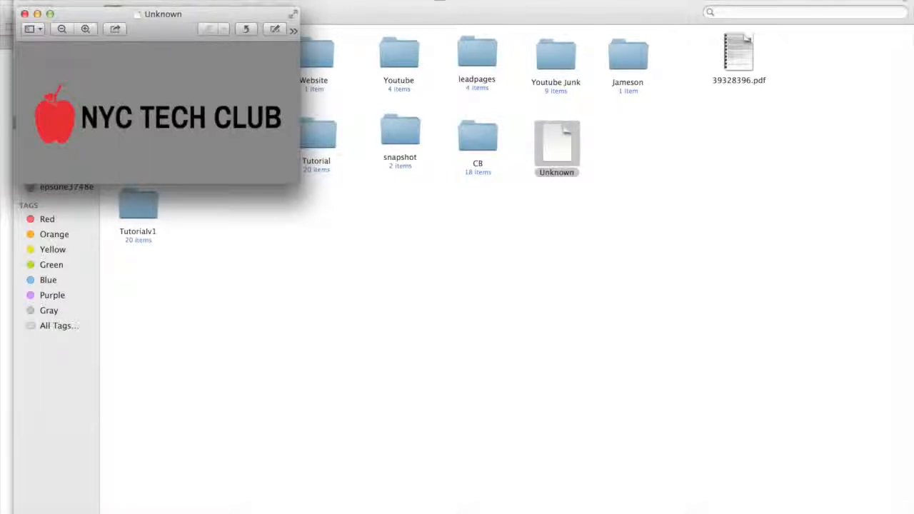
pyautogui.click(87, 0)
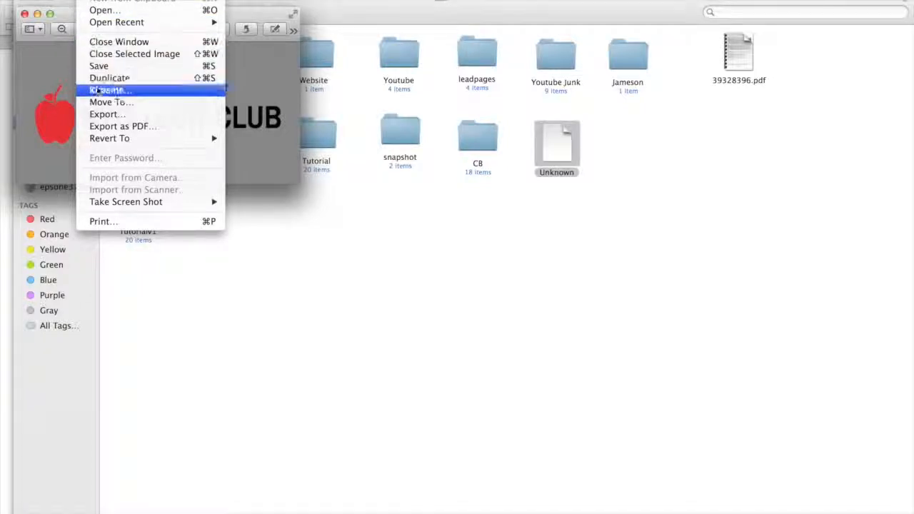
pyautogui.click(107, 115)
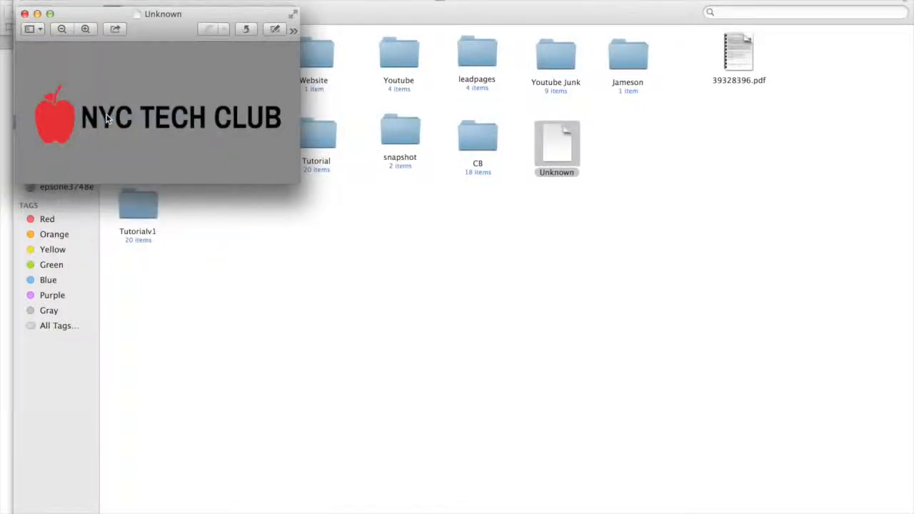
pyautogui.click(112, 139)
pyautogui.click(111, 139)
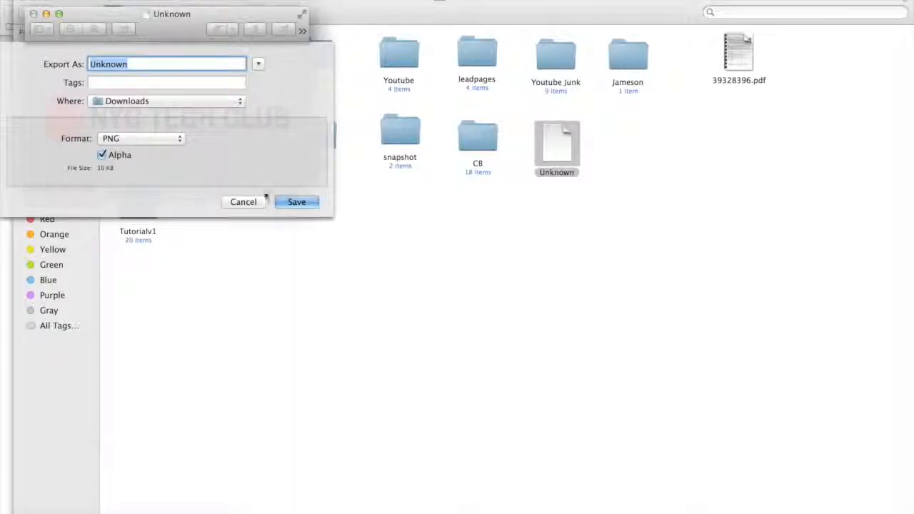
pyautogui.click(297, 202)
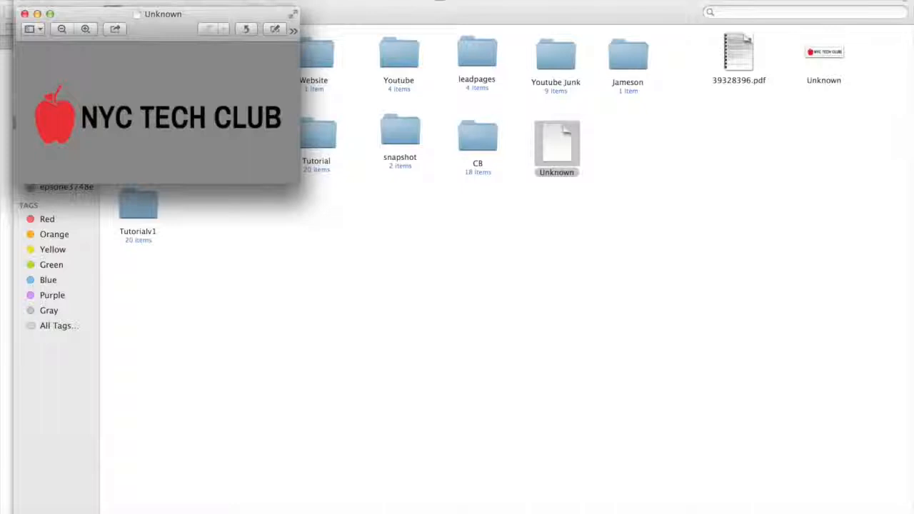
pyautogui.click(24, 14)
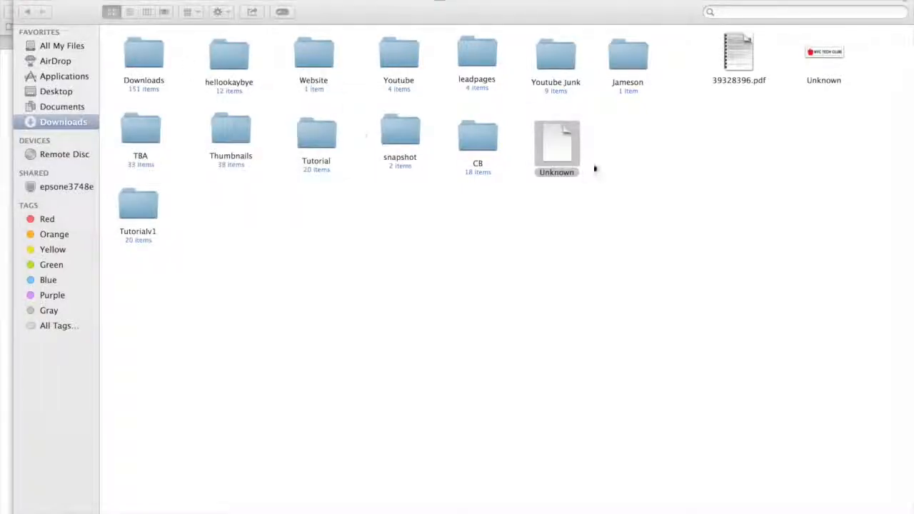
# Close the Downloads folder window, the logo image tab and the Logomakr tab to return to the WordPress Media Library
pyautogui.click(827, 59)
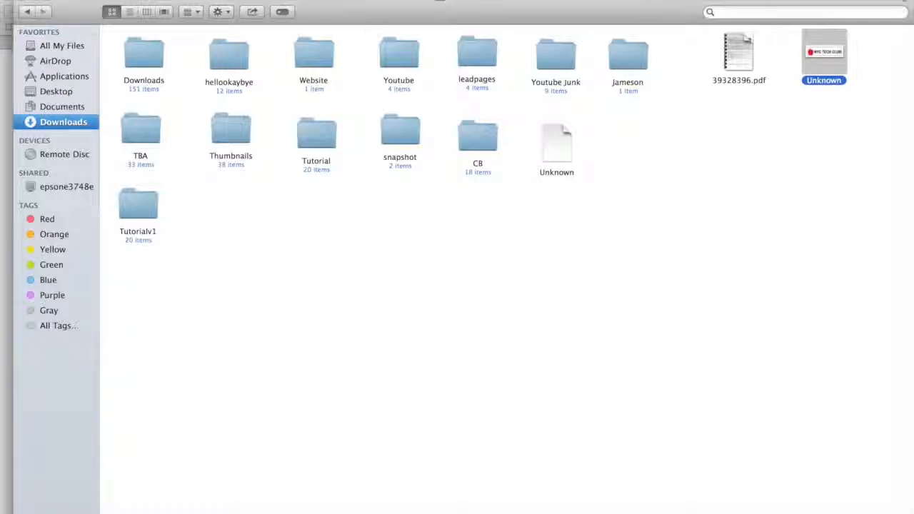
pyautogui.click(23, 1)
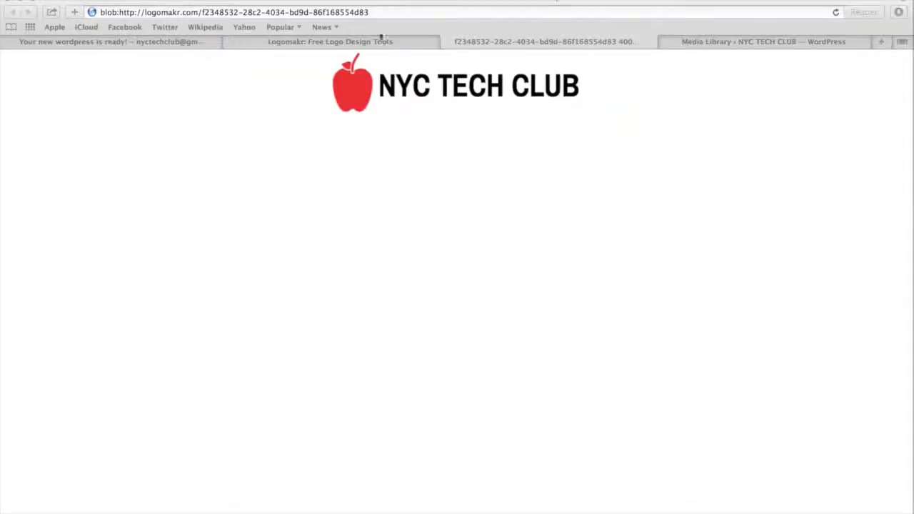
pyautogui.click(445, 41)
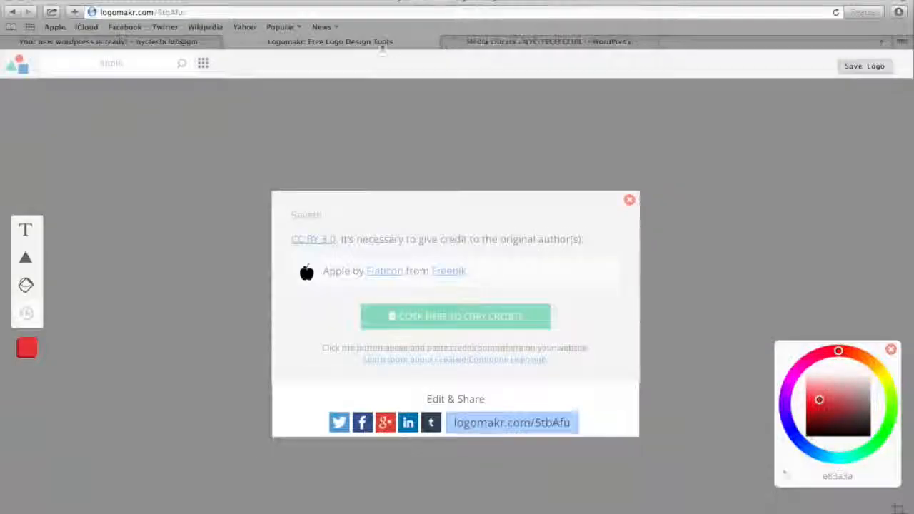
pyautogui.click(229, 44)
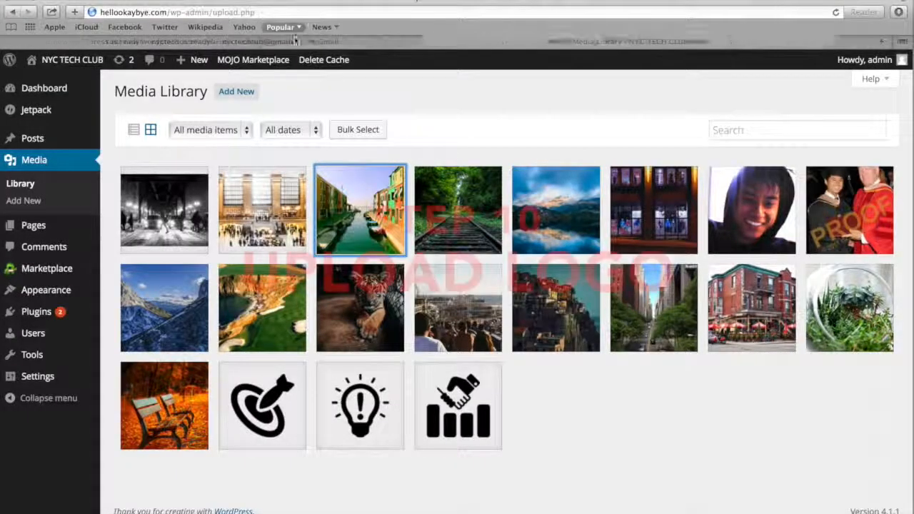
# Upload the exported NYC TECH CLUB logo PNG from Downloads to the Media Library
pyautogui.click(238, 96)
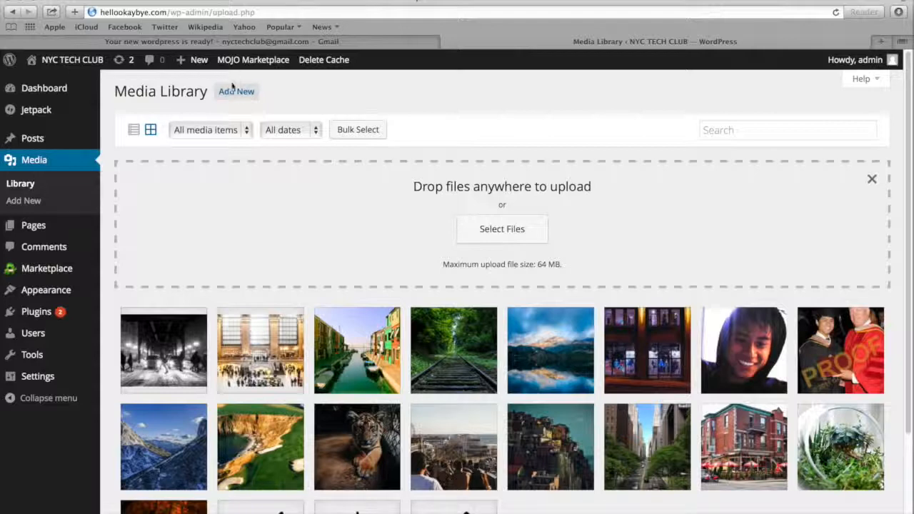
pyautogui.click(503, 227)
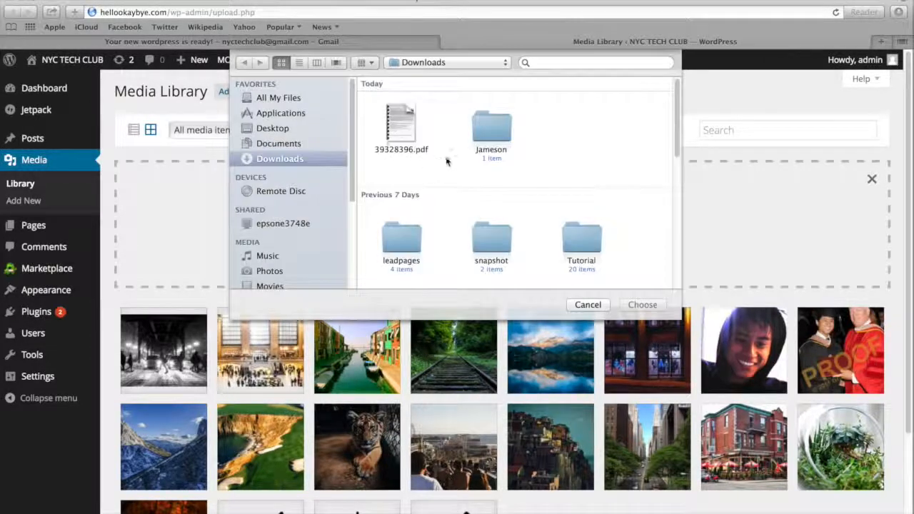
pyautogui.scroll(-10, 497, 149)
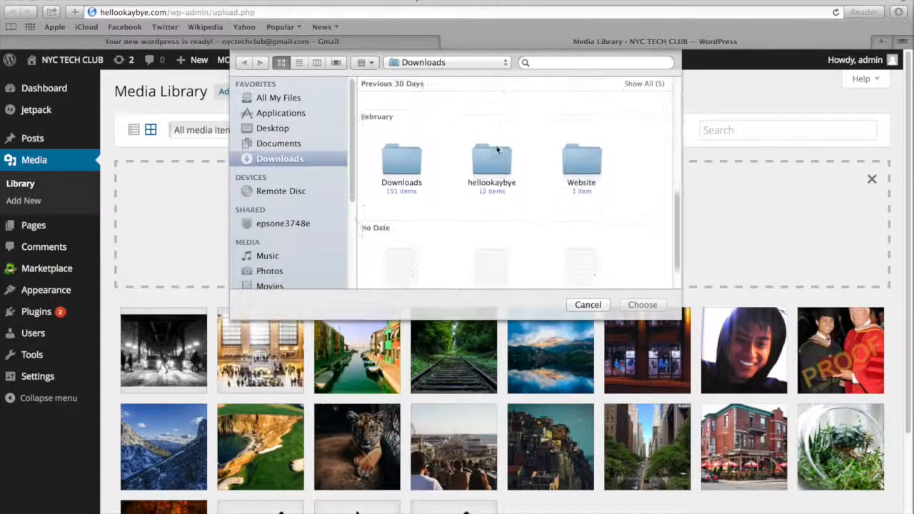
pyautogui.click(578, 236)
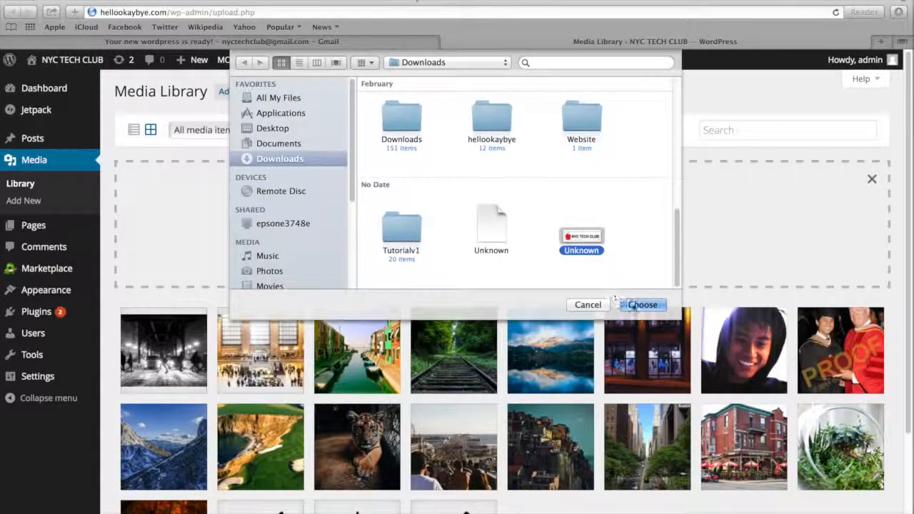
pyautogui.click(639, 305)
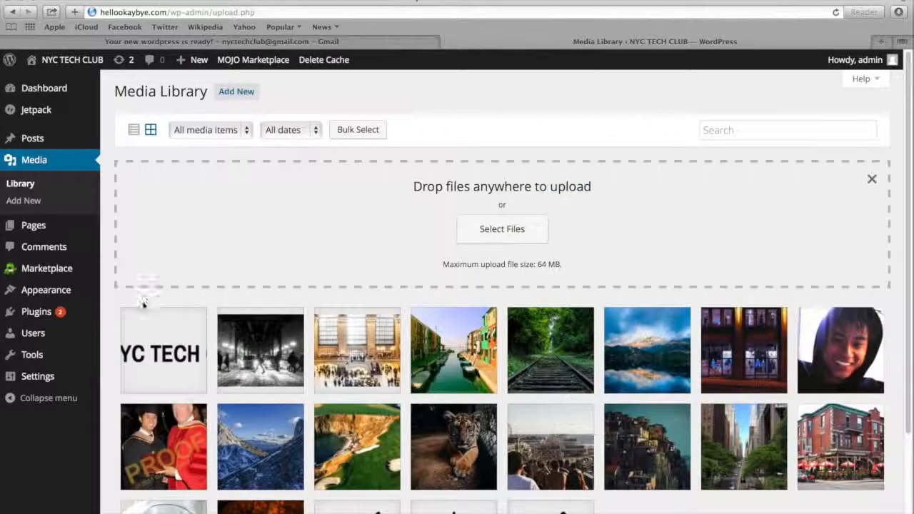
# Set Unknown.png from the Media Library as the header logo in the Spacious theme options and save the options
pyautogui.moveTo(46, 290)
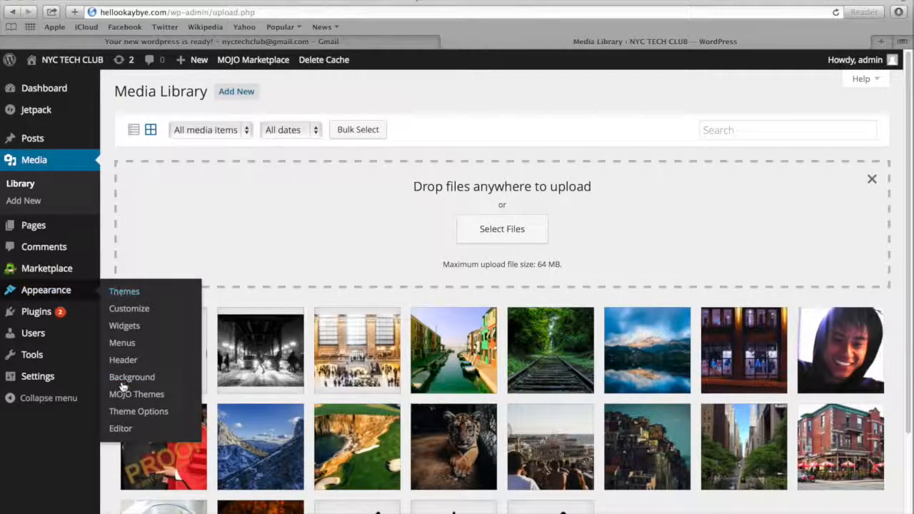
pyautogui.click(125, 413)
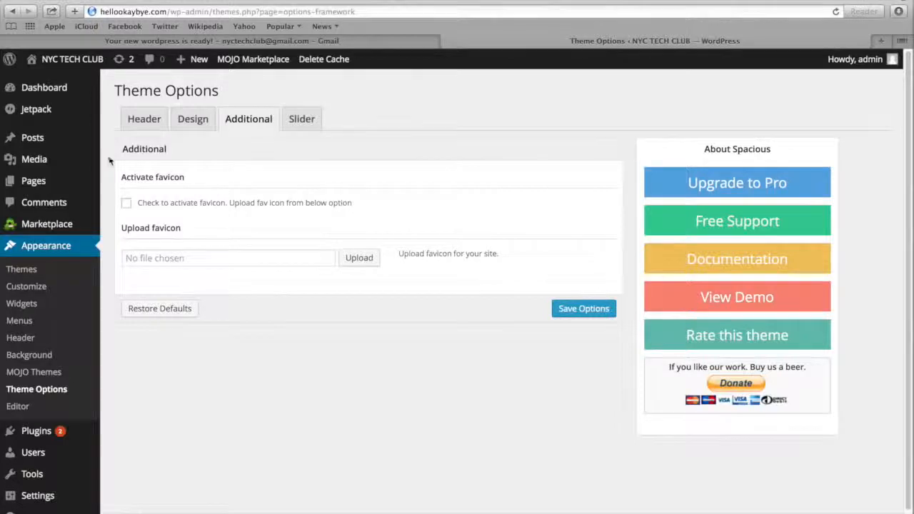
pyautogui.click(141, 123)
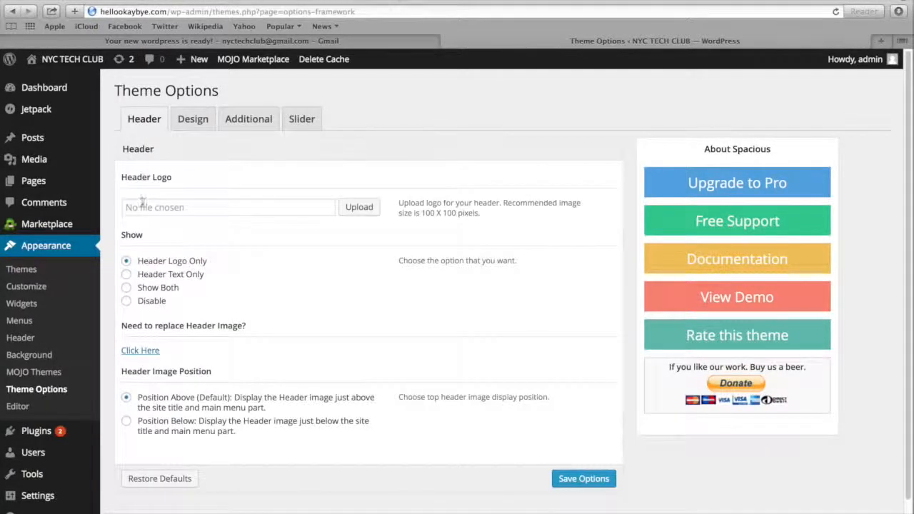
pyautogui.click(144, 206)
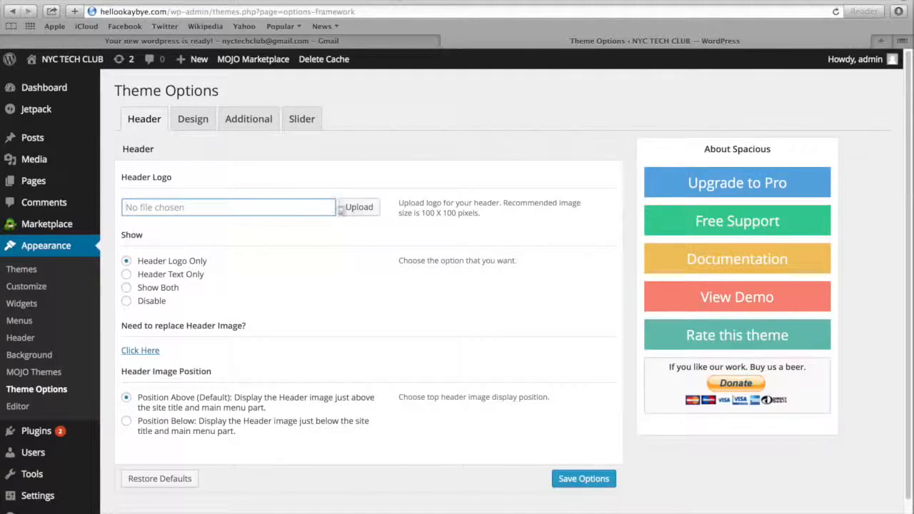
pyautogui.click(359, 207)
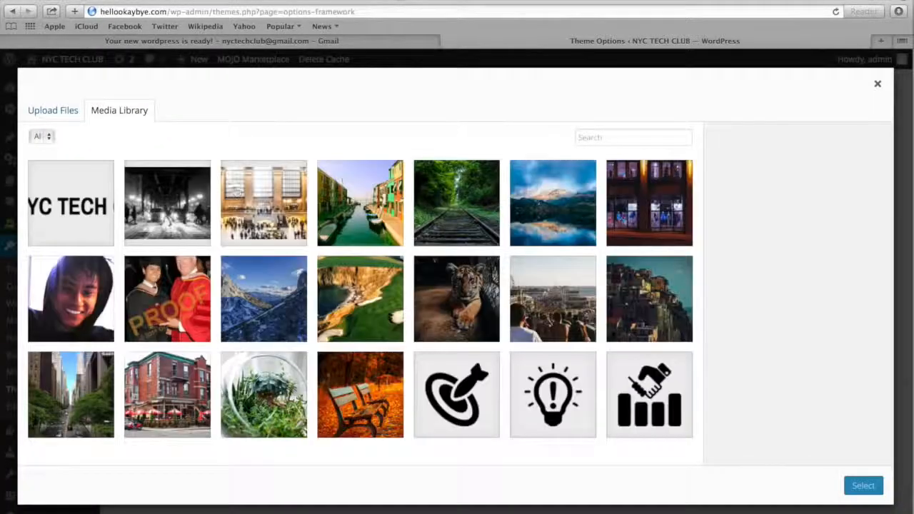
pyautogui.click(69, 192)
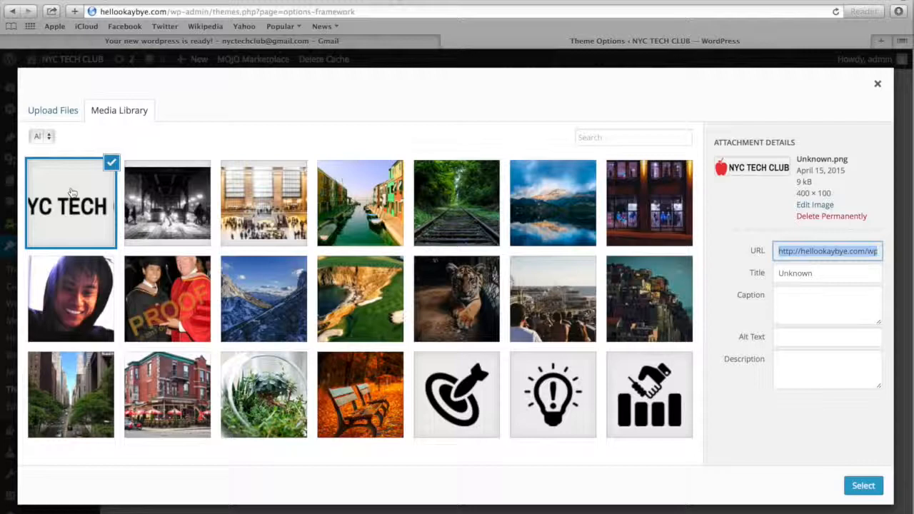
pyautogui.click(863, 486)
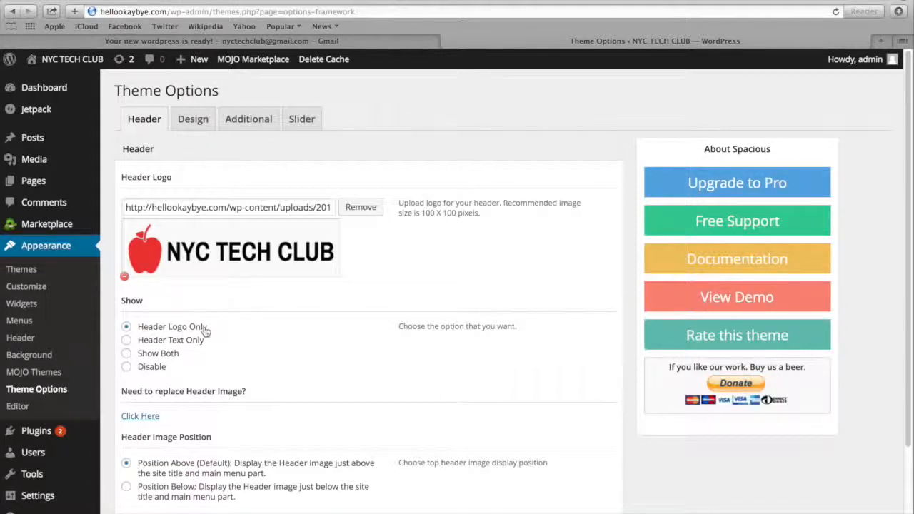
pyautogui.scroll(-3, 269, 328)
pyautogui.click(603, 457)
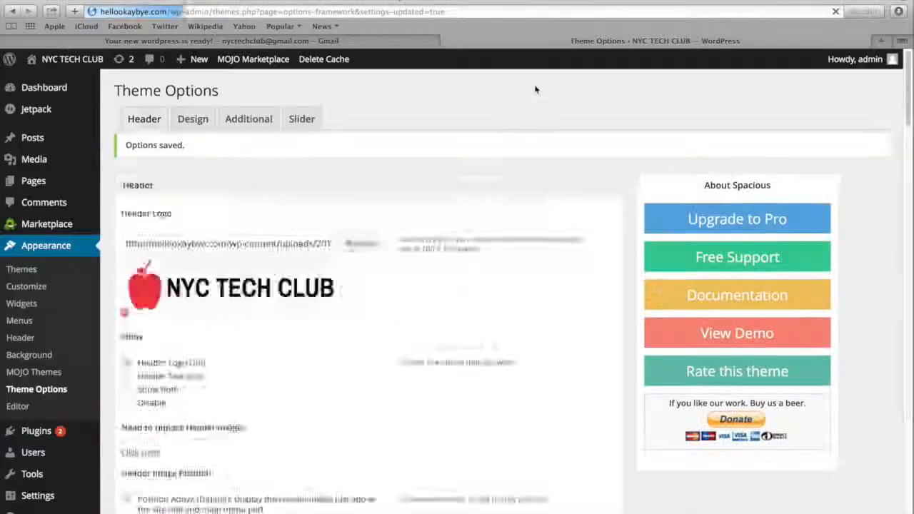
# Load hellookaybye.com in the browser tab holding the Gmail message to view the live site, and switch the homepage slider's slide
pyautogui.click(398, 40)
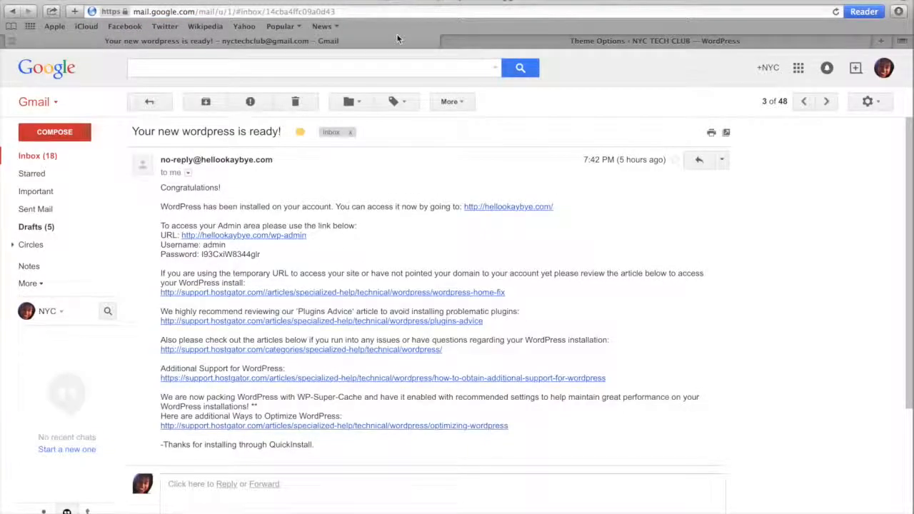
pyautogui.press('super+l')
pyautogui.write('hellookaybye.com')
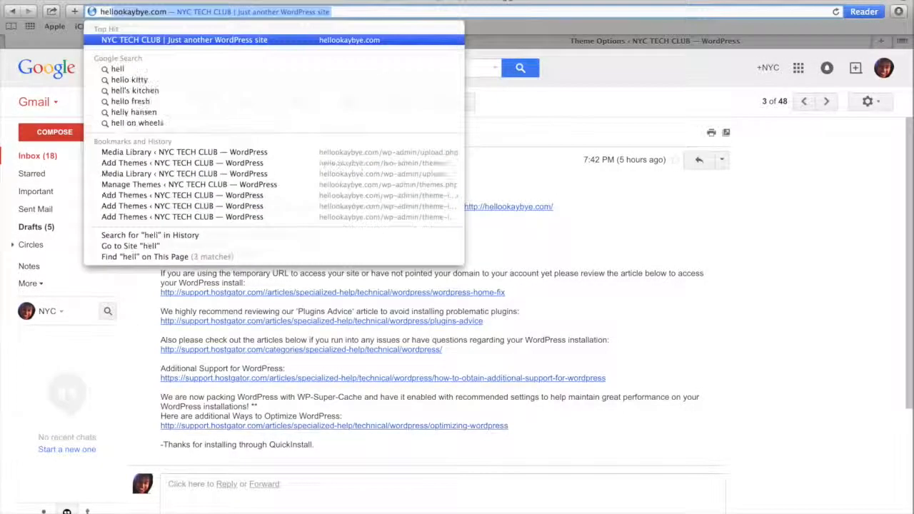
pyautogui.press('Return')
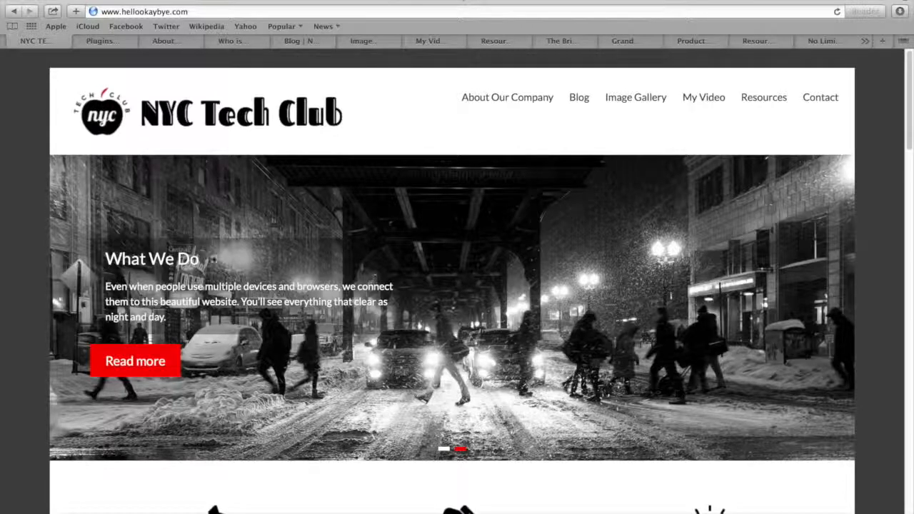
pyautogui.click(443, 449)
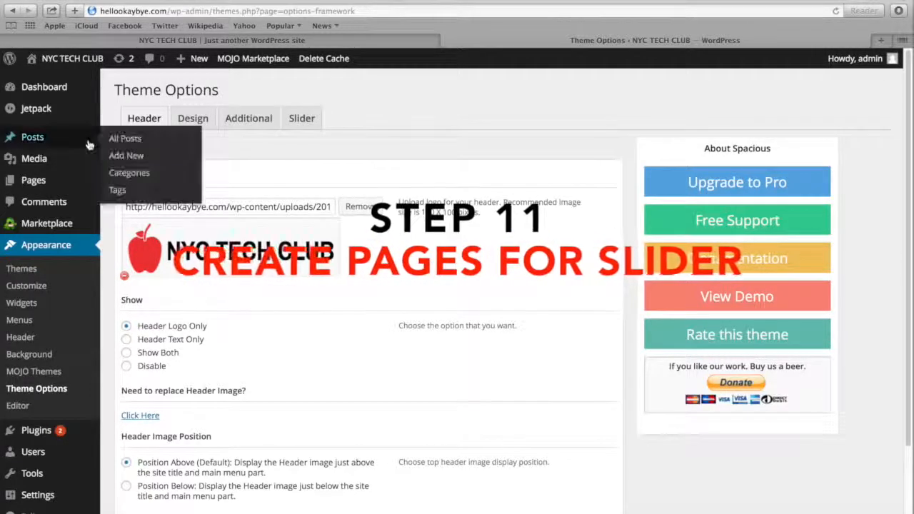
# Start a new page titled Blank with an empty body and dismiss the Distraction-Free Writing tip
pyautogui.scroll(-1, 73, 167)
pyautogui.moveTo(71, 179)
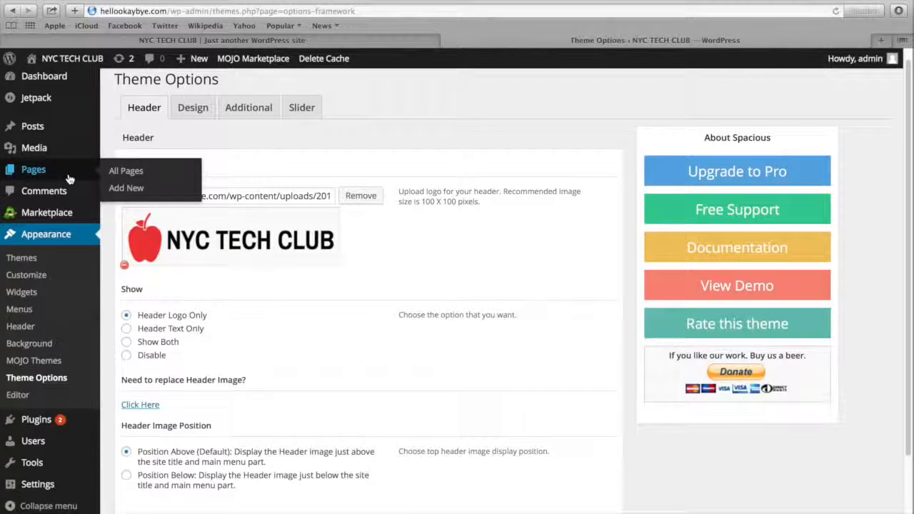
pyautogui.click(121, 191)
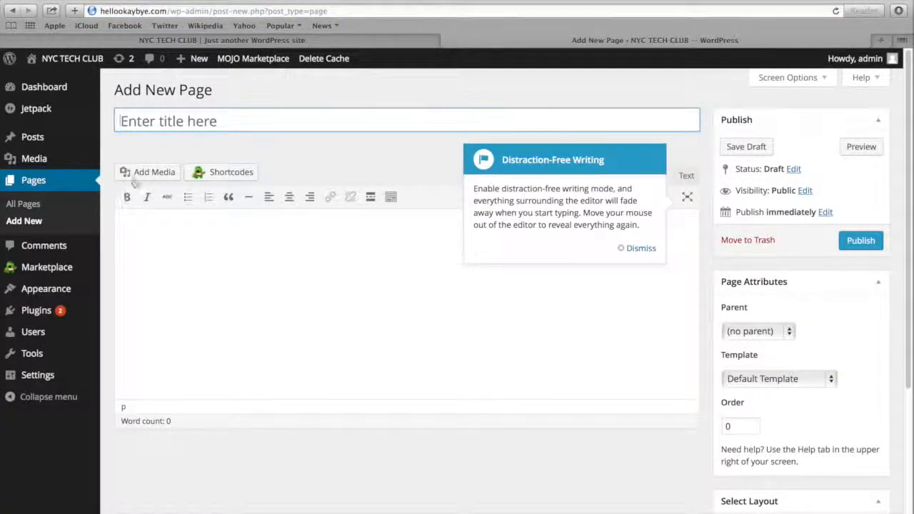
pyautogui.click(220, 124)
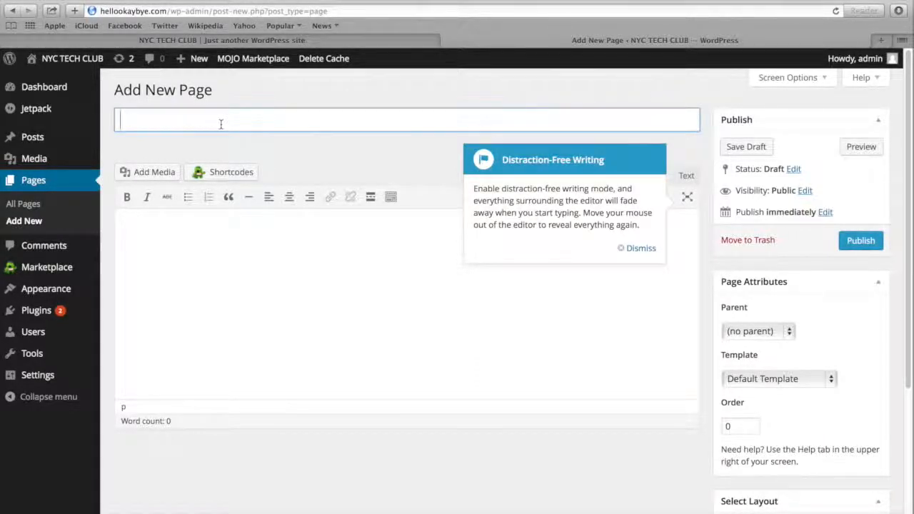
pyautogui.write('Blank')
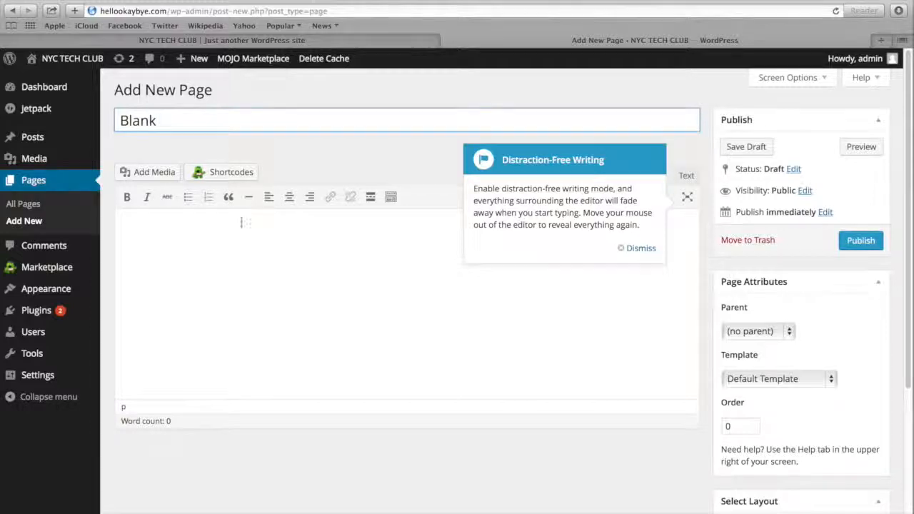
pyautogui.click(244, 243)
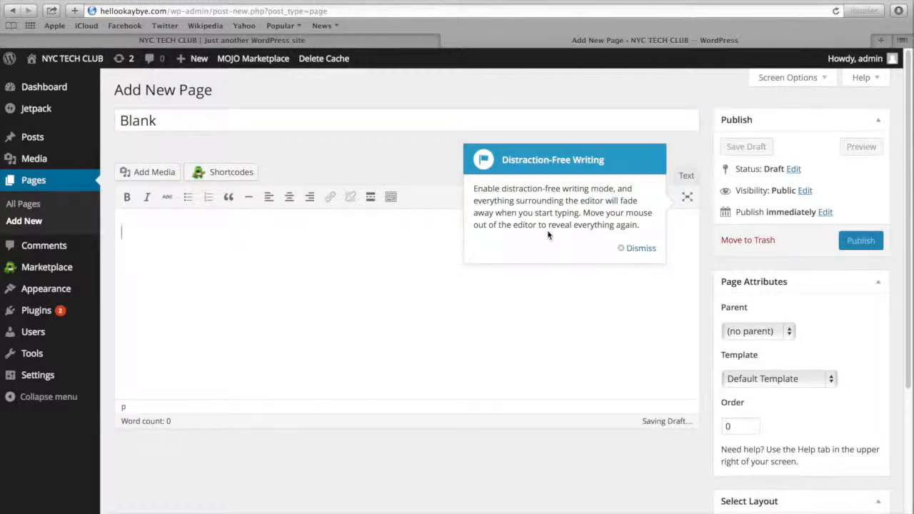
pyautogui.click(634, 249)
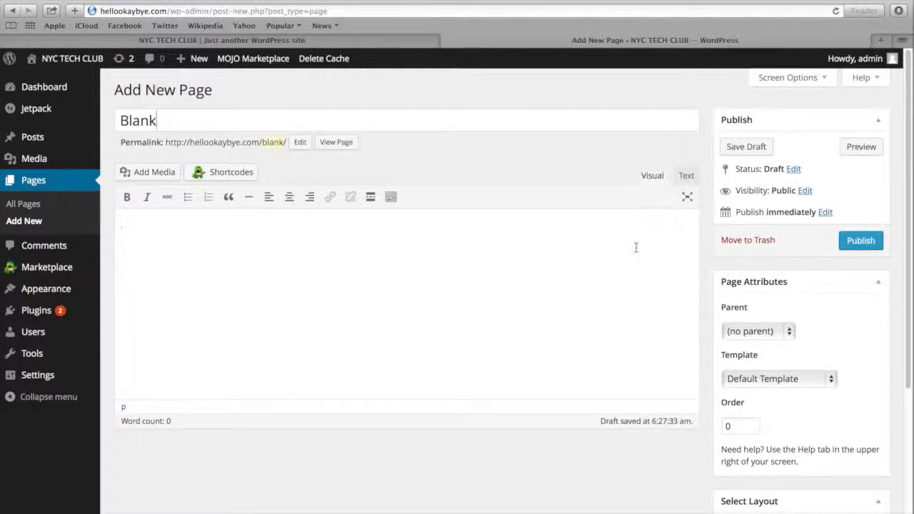
# Assign the Business Template to the Blank page and publish it
pyautogui.click(746, 381)
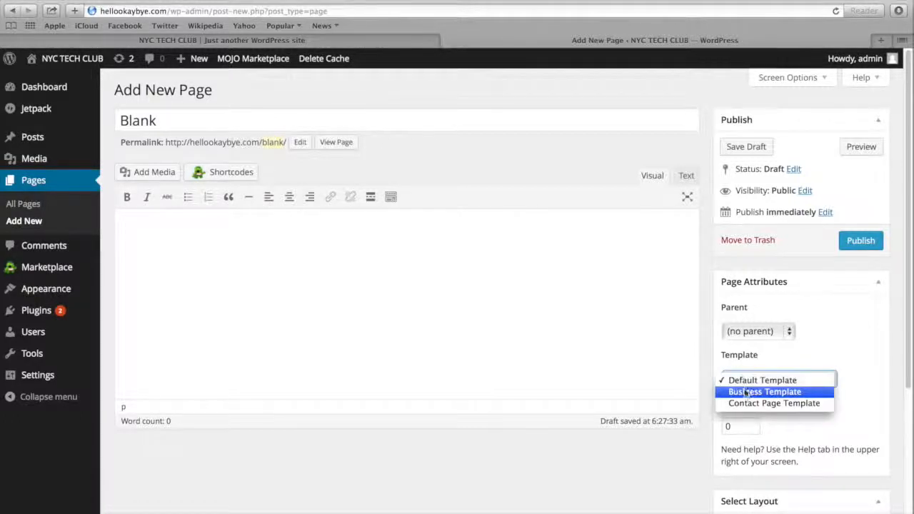
pyautogui.click(746, 392)
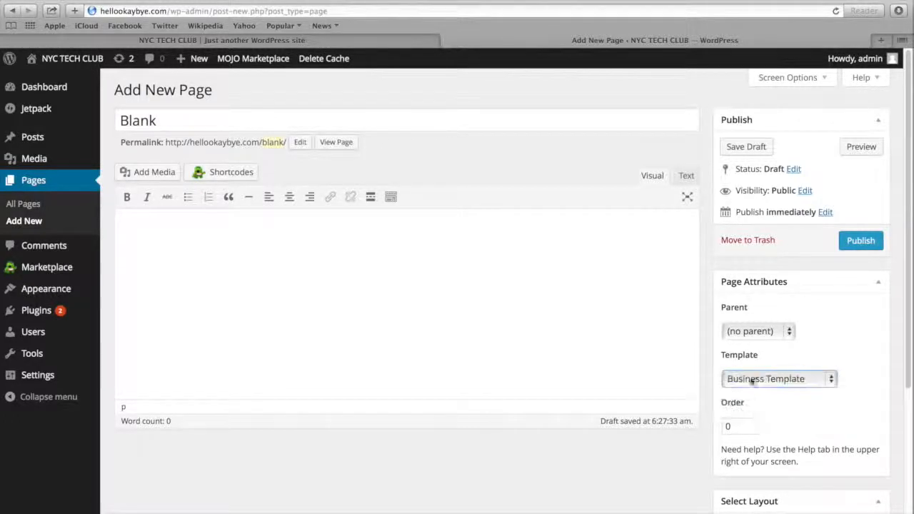
pyautogui.click(860, 243)
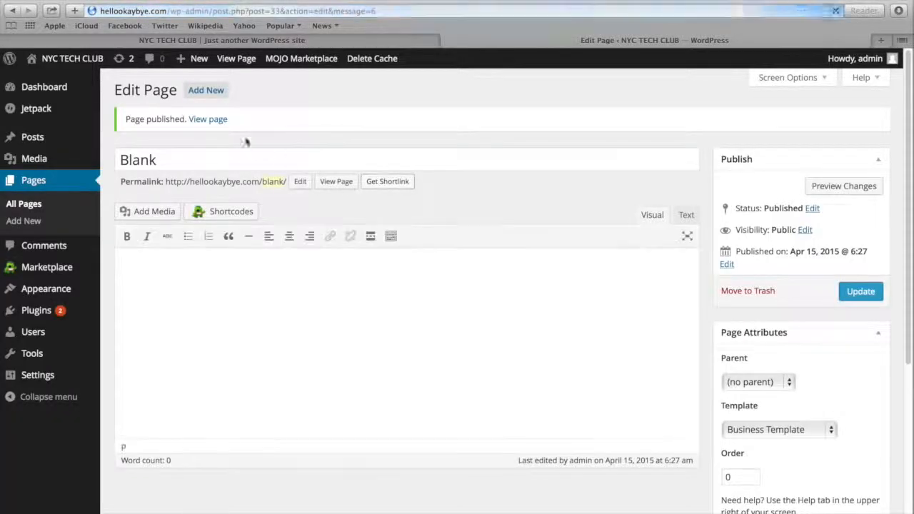
# Create another page titled Blog with an empty body, assign it the Business Template and publish it
pyautogui.click(199, 96)
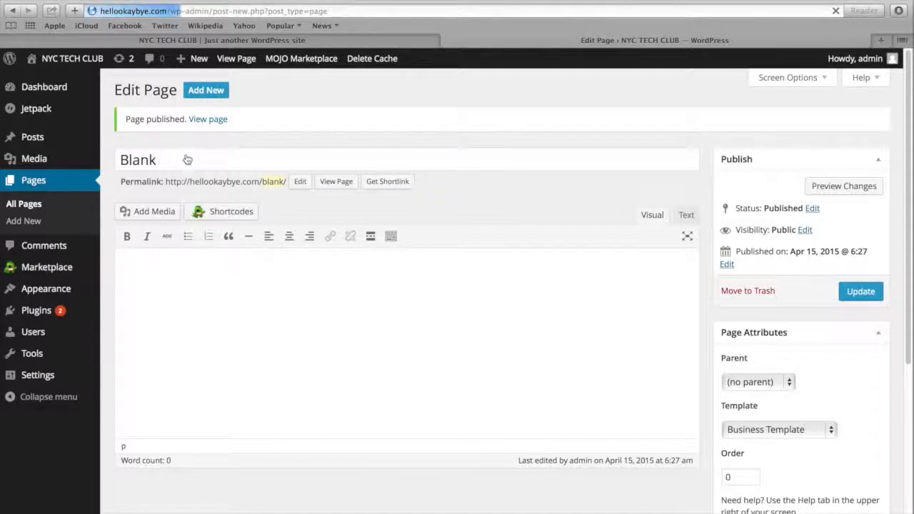
pyautogui.click(197, 124)
pyautogui.write('Blog')
pyautogui.click(214, 268)
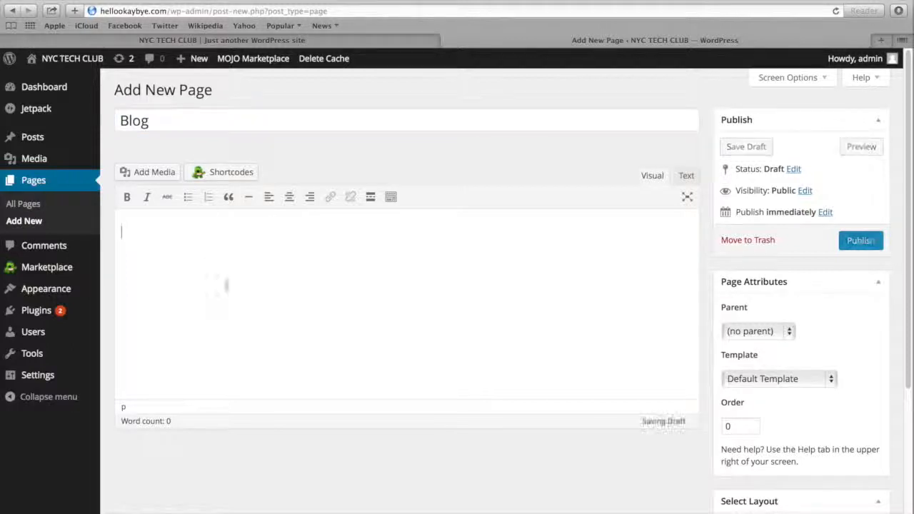
pyautogui.click(761, 379)
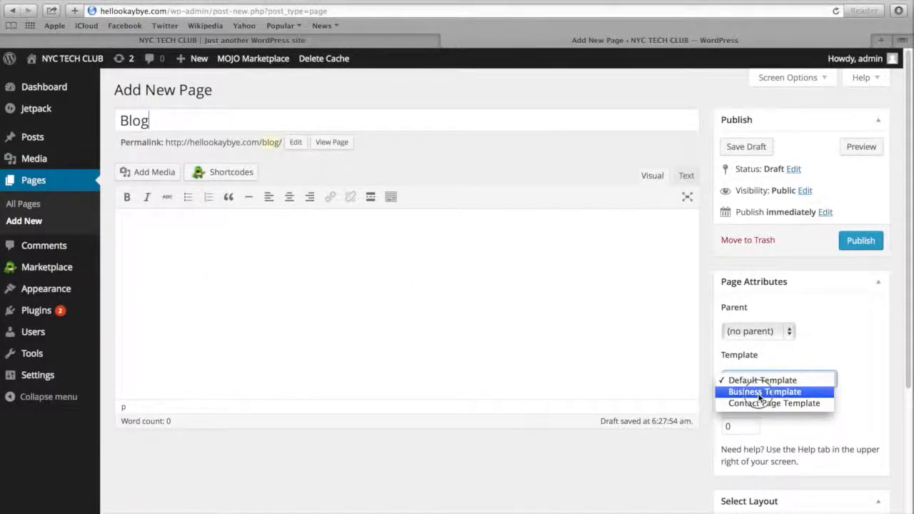
pyautogui.click(759, 392)
pyautogui.click(856, 243)
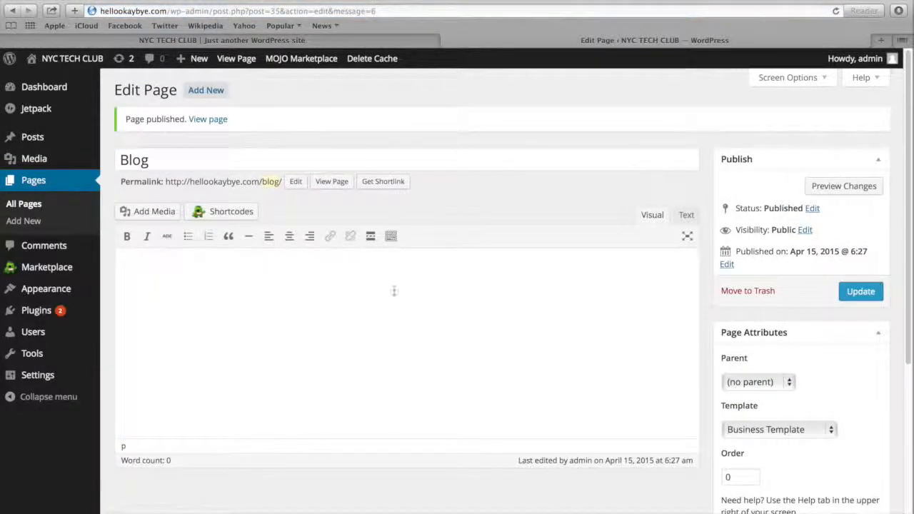
# In the Reading settings, use a static front page with Blank as front page and Blog as posts page, and save
pyautogui.moveTo(40, 376)
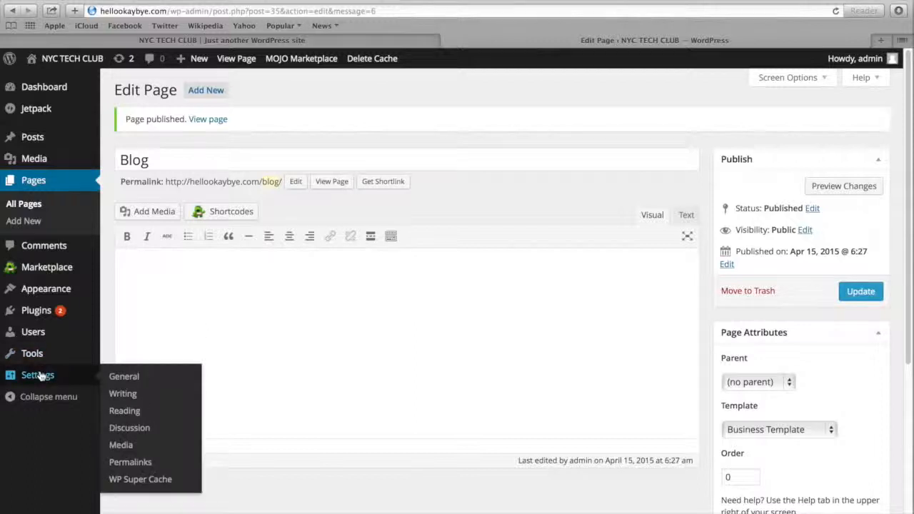
pyautogui.click(125, 412)
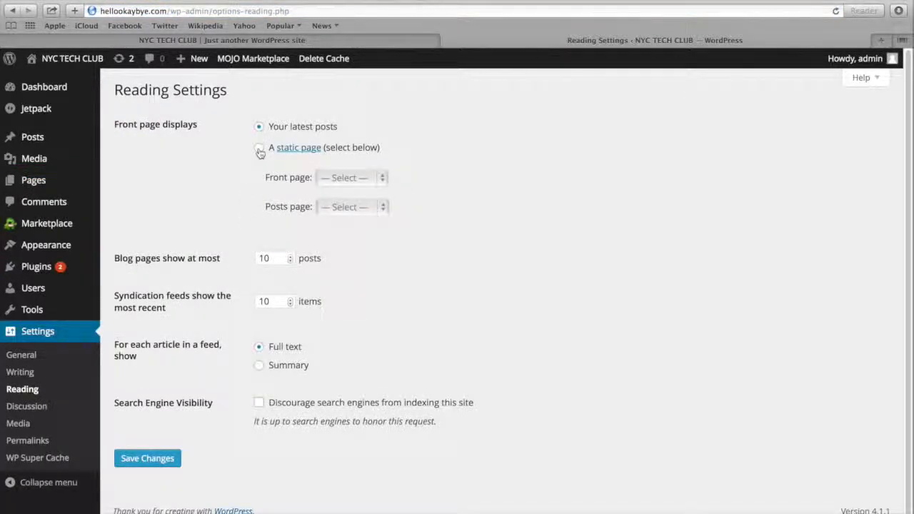
pyautogui.click(259, 149)
pyautogui.click(348, 178)
pyautogui.click(353, 191)
pyautogui.click(347, 208)
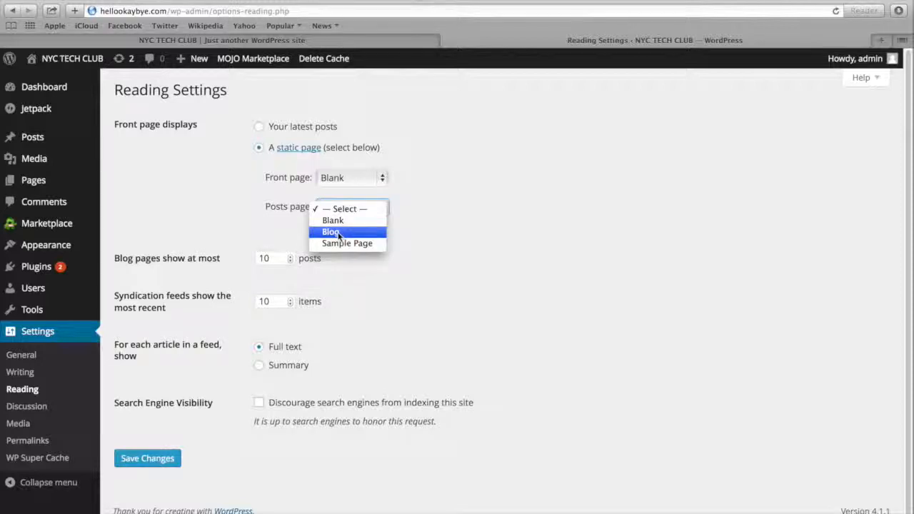
pyautogui.click(337, 232)
pyautogui.click(153, 461)
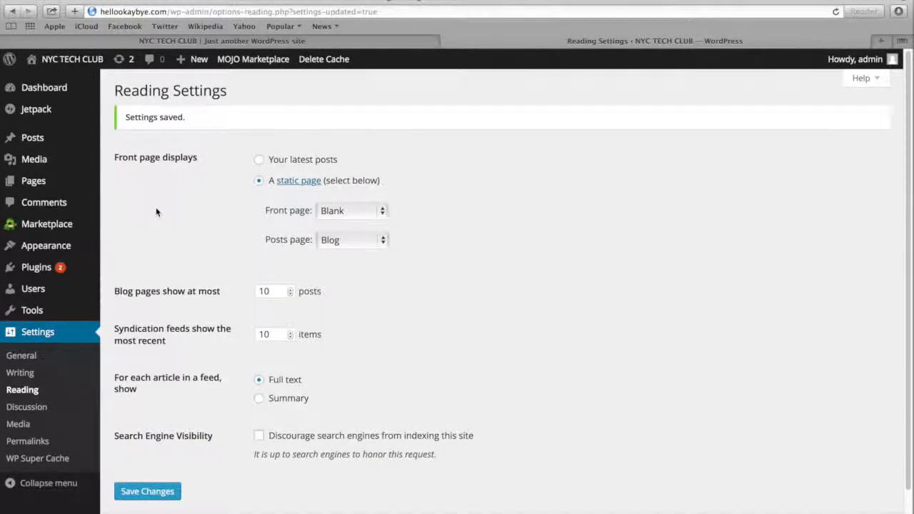
# Start a new page titled Grand Central and paste the three paragraphs of copied placeholder text into its body
pyautogui.moveTo(61, 190)
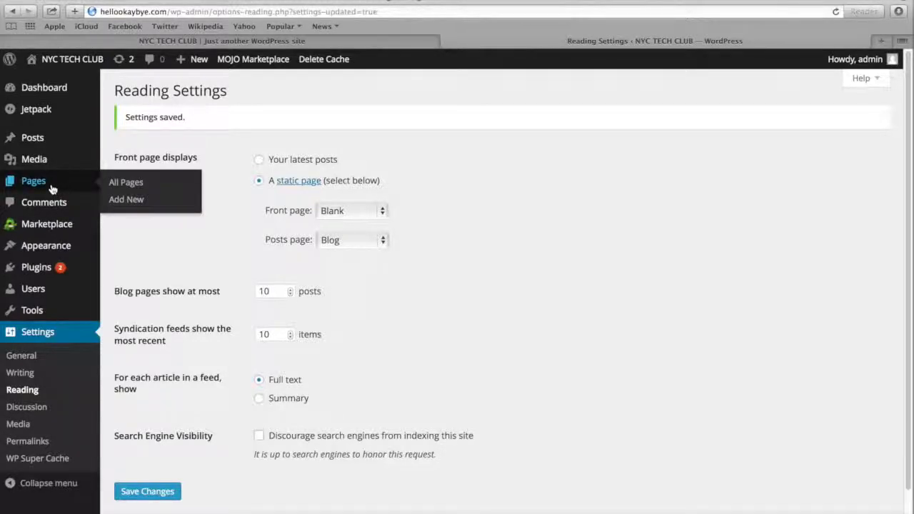
pyautogui.click(136, 199)
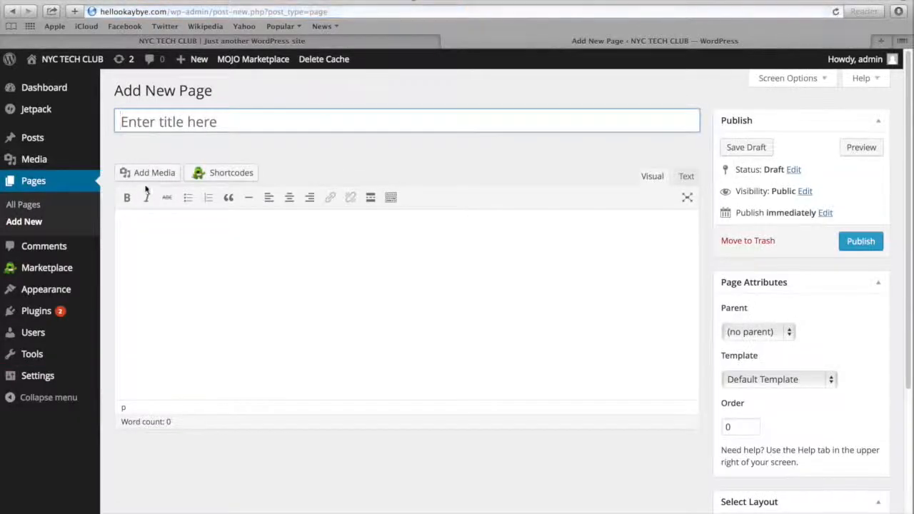
pyautogui.click(245, 122)
pyautogui.write('Grand Central')
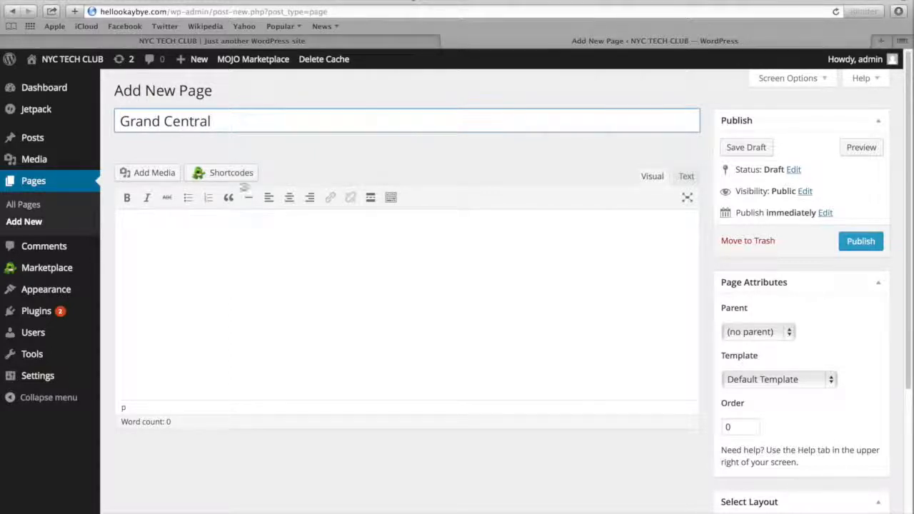
pyautogui.click(235, 250)
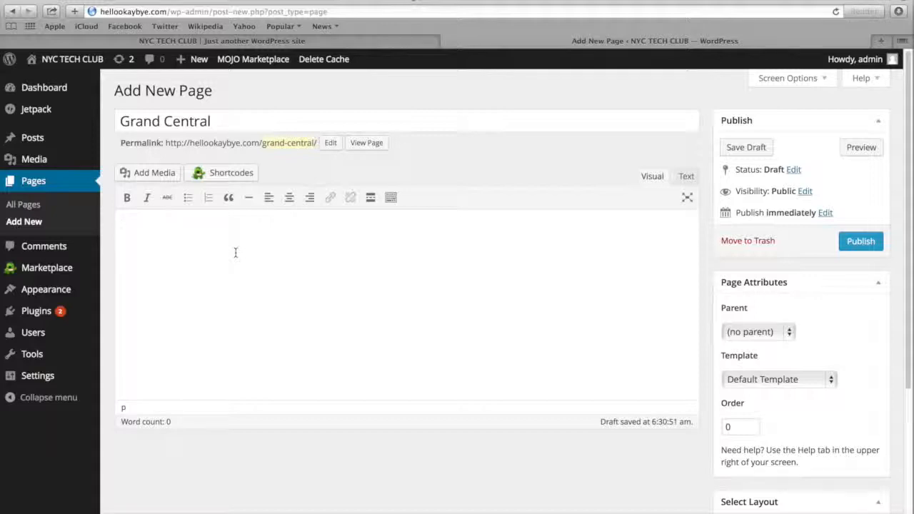
pyautogui.write('Donut caramels lemon drops soufflé pastry. Bonbon toffee pie applicake sesame snaps. Danish pie danish topping oat cake halvah wafer. Toffee gummi bears dessert cupcake. Candy jelly beans caramels chocolate bar tart liquorice sugar plum. Topping cake sesame snaps.  Candy wafer dragée brownie pudding toffee gingerbread chocolate bar. Unerdwear.com jelly-o apple pie gummi bears macaroon pastry apple pie. Jelly-o icing pie. Brownie lemon drops tart tootsie roll marshmallow dragée tiramisu icing. Tiramisu gummies chupa chups lollipop pudding. Candy sugar plum liquorice. Pudding soufflé jelly. Marshmallow dessert jelly-o pie marzipan bonbon. Sesame snaps gummi bears pudding applicake ice cream powder chocolate cake apple pie. Unerdwear.com bear claw lollipop.  Cotton candy apple pie candy lollipop cookie sweet pudding. Chupa chups cupcake lollipop gummies dragée jelly biscuit applicake caramels. Brownie muffin unerdwear.com jelly powder chupa chups tart donut cheesecake. Soufflé dessert caramels chupa chups cookie carrot cake. Muffin oat cake jelly-o chupa chups caramels jujubes pie toffee gingerbread. Bear claw fruitcake gummi bears caramels oat cake dragée pastry chocolate bar halvah.')
pyautogui.scroll(-2, 250, 297)
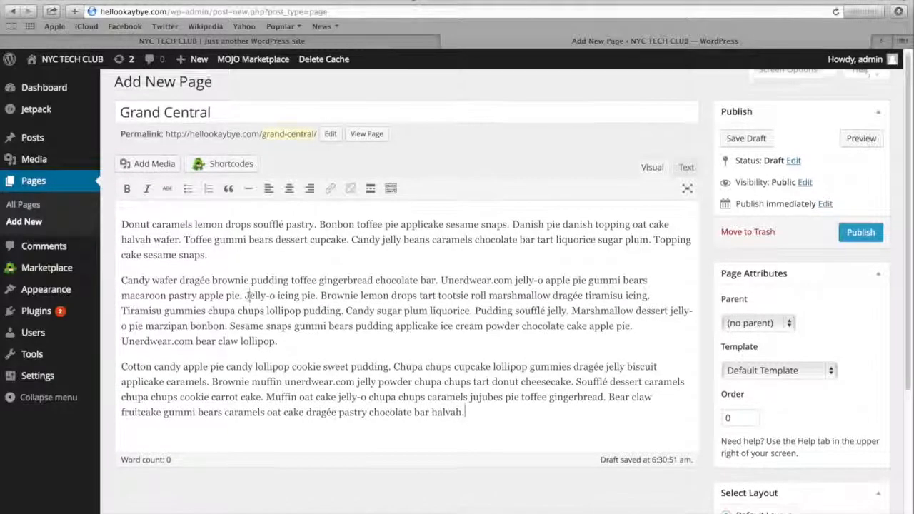
pyautogui.scroll(2, 250, 297)
pyautogui.scroll(-1, 249, 297)
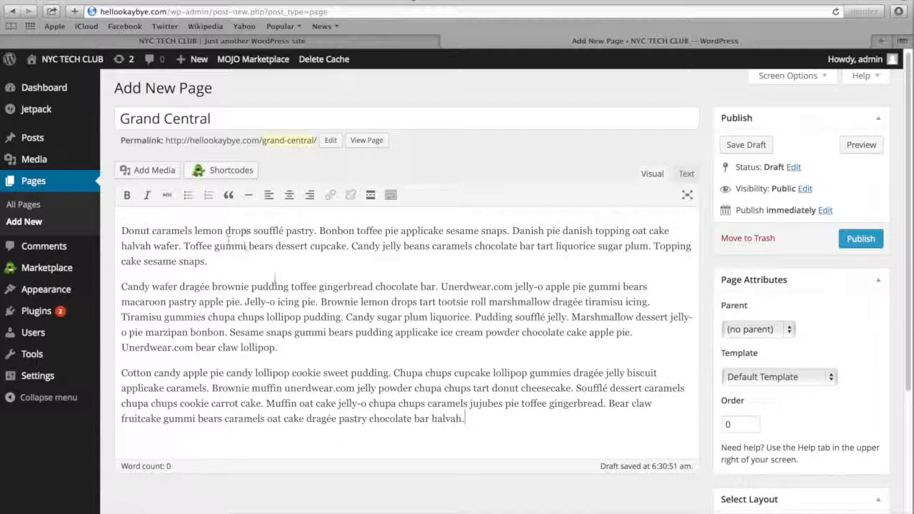
# Show the editor's additional formatting row and make "Donut caramels lemon" in the first paragraph bold
pyautogui.click(391, 197)
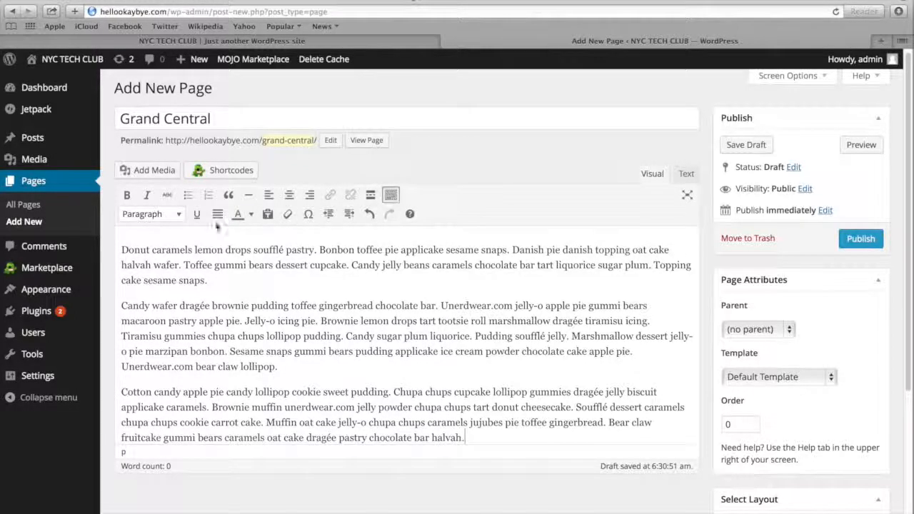
pyautogui.moveTo(120, 249); pyautogui.dragTo(222, 252)
pyautogui.click(126, 195)
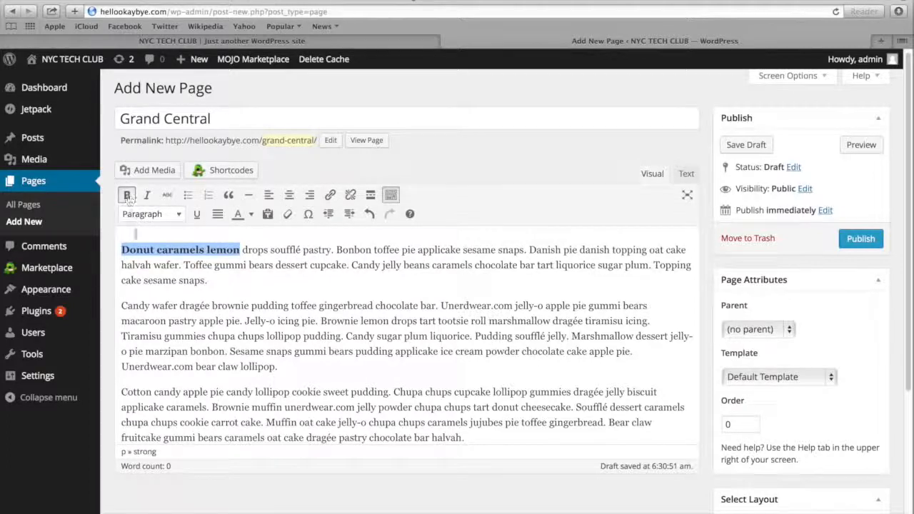
# Try blockquote formatting on the second paragraph, starting "Candy wafer dragée", and remove it again
pyautogui.moveTo(121, 298); pyautogui.dragTo(278, 367)
pyautogui.click(228, 195)
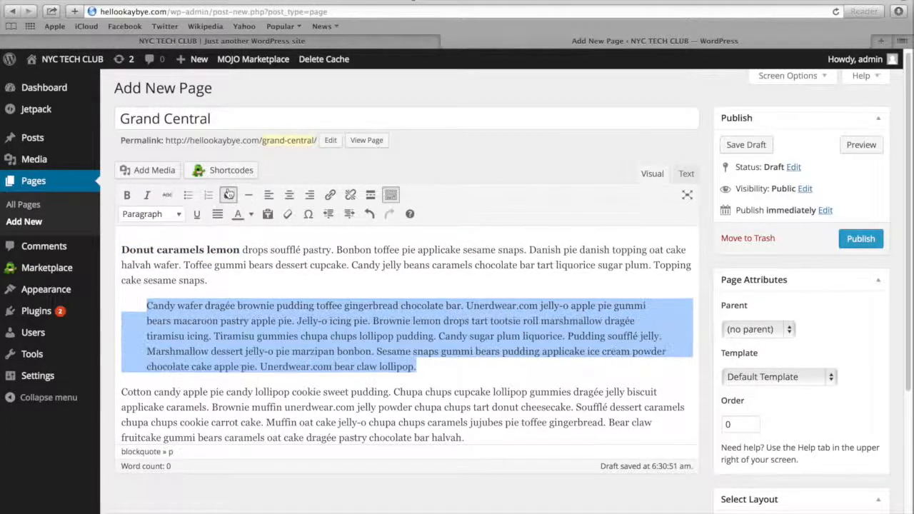
pyautogui.click(228, 195)
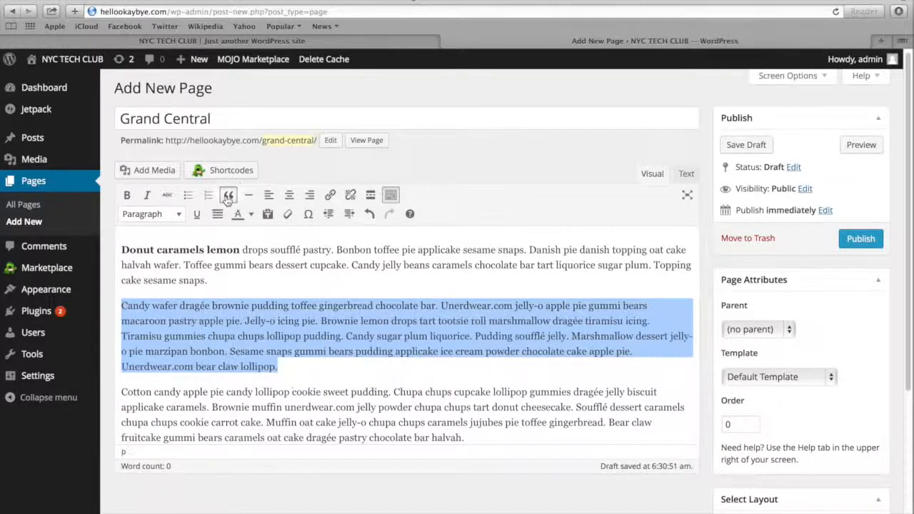
pyautogui.click(166, 306)
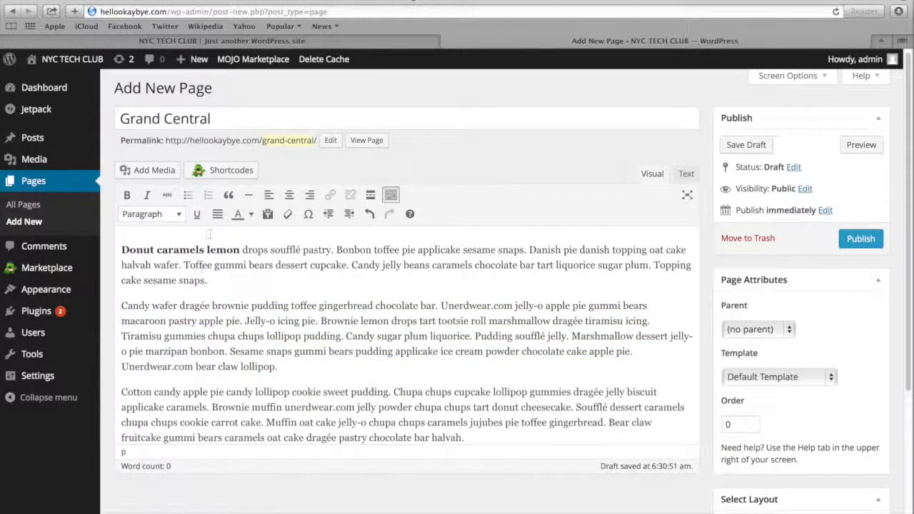
# Colour the second paragraph's text from "Candy wafer" through "macaroon pastry apple pie." red
pyautogui.moveTo(122, 306); pyautogui.dragTo(243, 321)
pyautogui.click(251, 213)
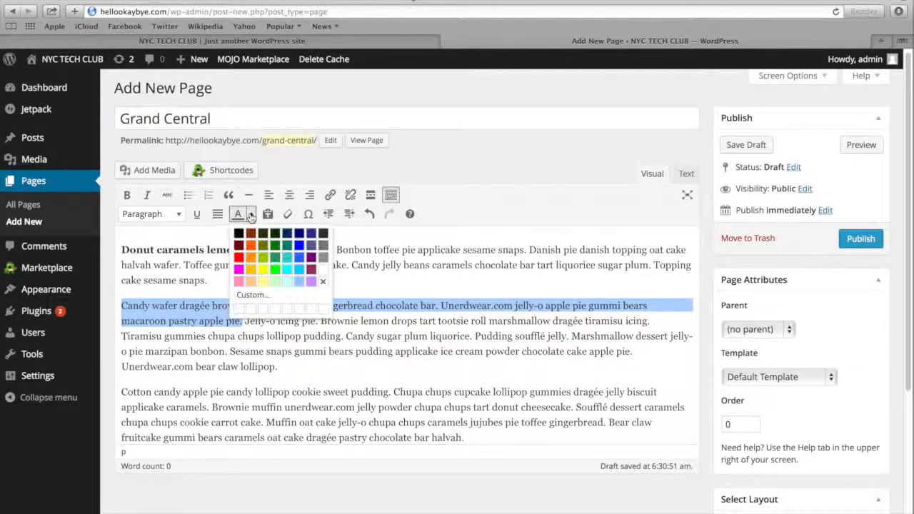
pyautogui.click(239, 258)
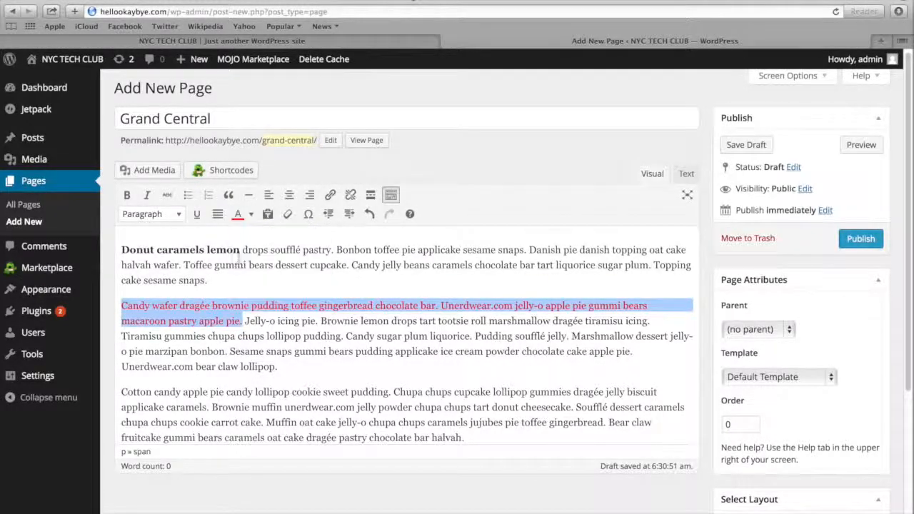
pyautogui.click(237, 330)
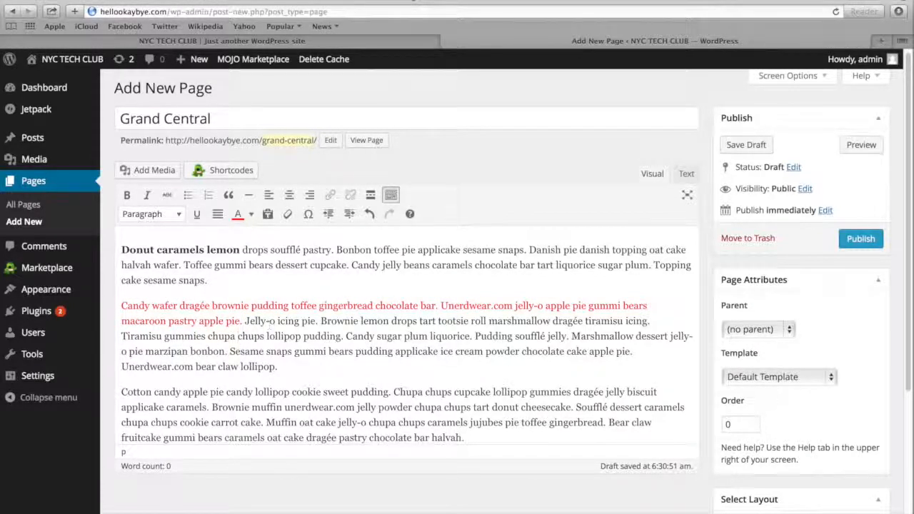
# Undo the red colouring of the second paragraph's text and add an empty line below the first paragraph
pyautogui.press('super+z')
pyautogui.press('super+z')
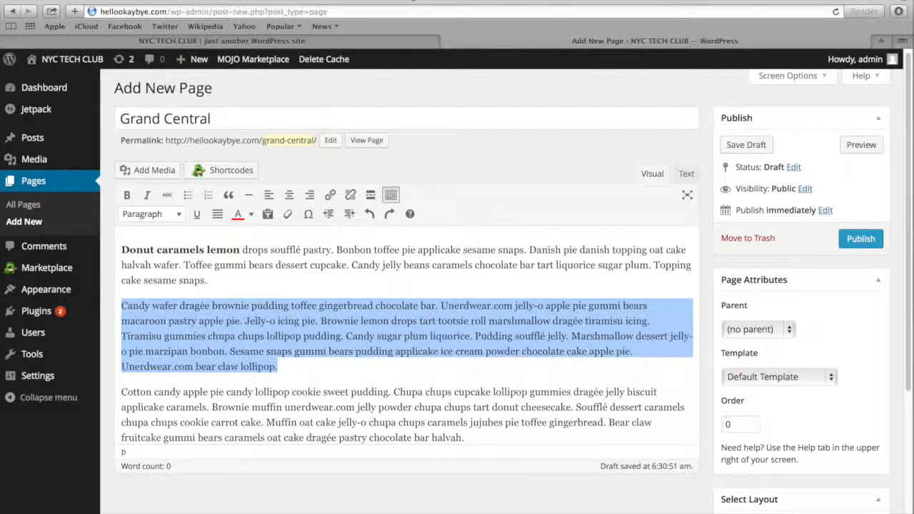
pyautogui.click(271, 292)
pyautogui.click(231, 284)
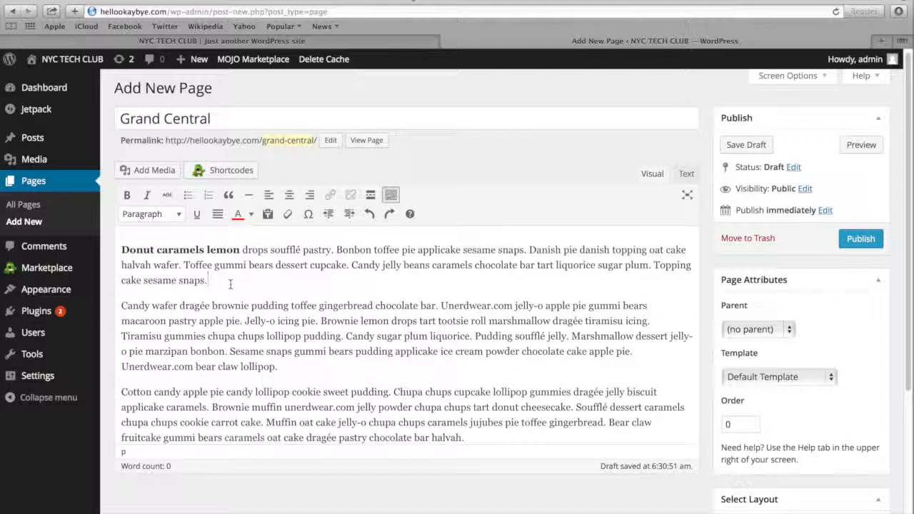
pyautogui.press('Return')
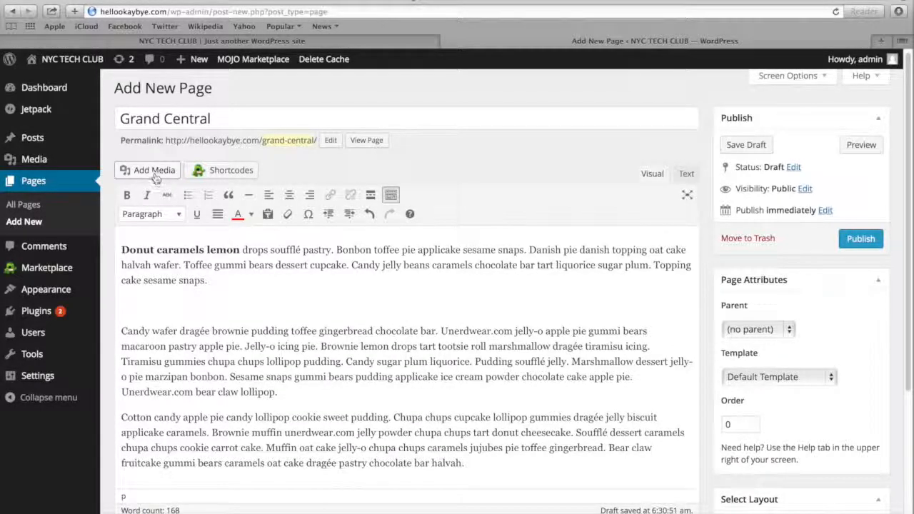
# Insert slider1.jpg from the media library on the empty line at Medium 300 × 114, with link and alignment set to None
pyautogui.click(154, 171)
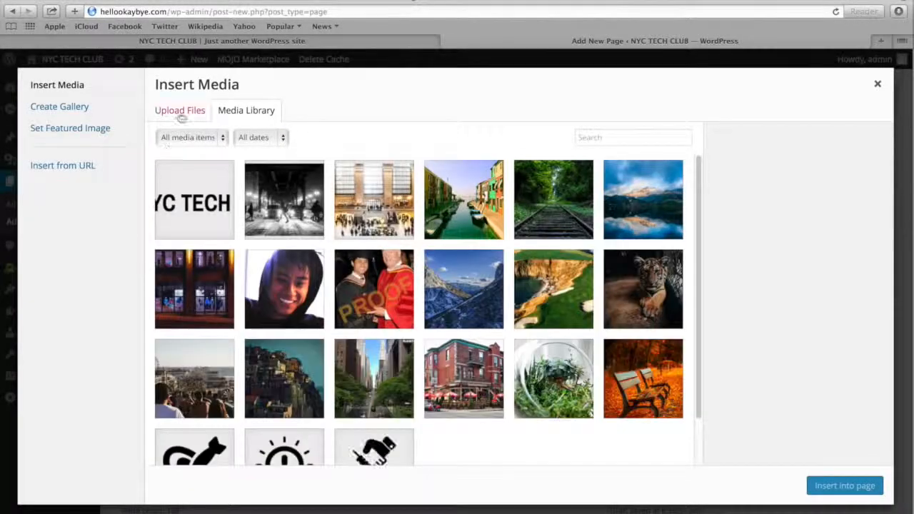
pyautogui.click(181, 115)
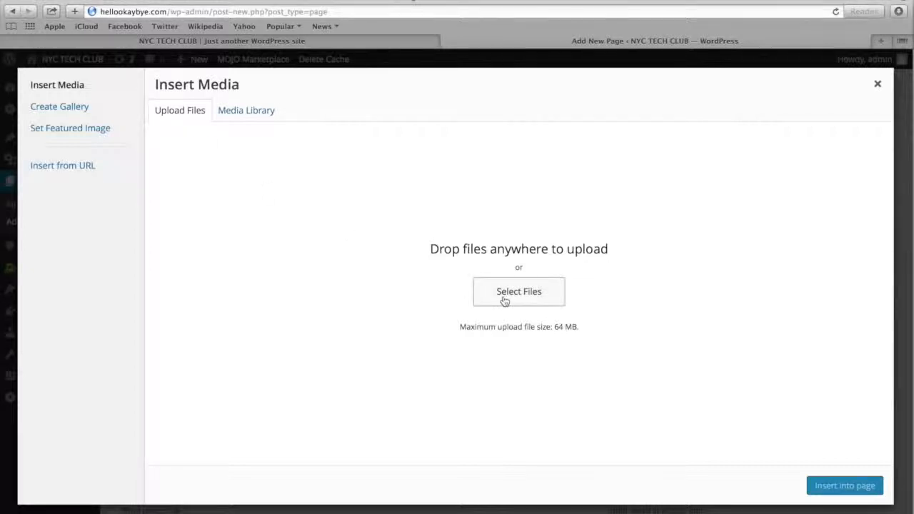
pyautogui.click(240, 113)
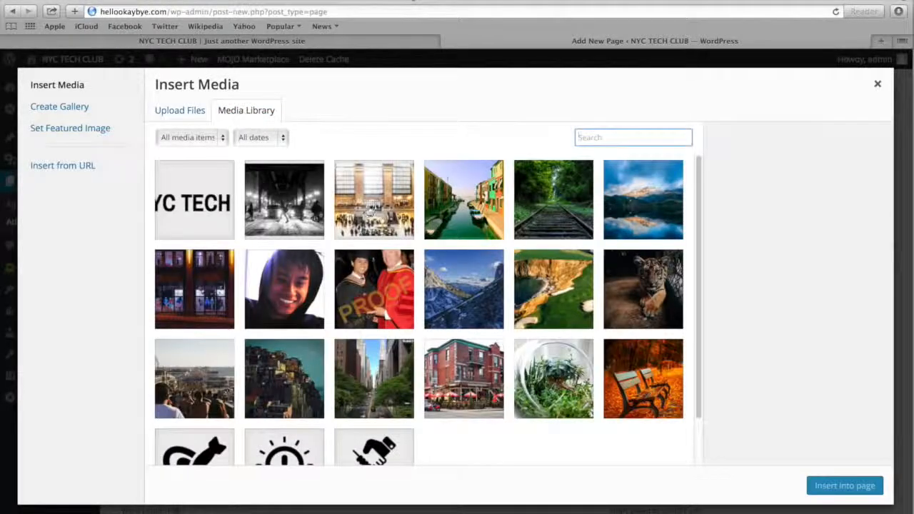
pyautogui.click(375, 208)
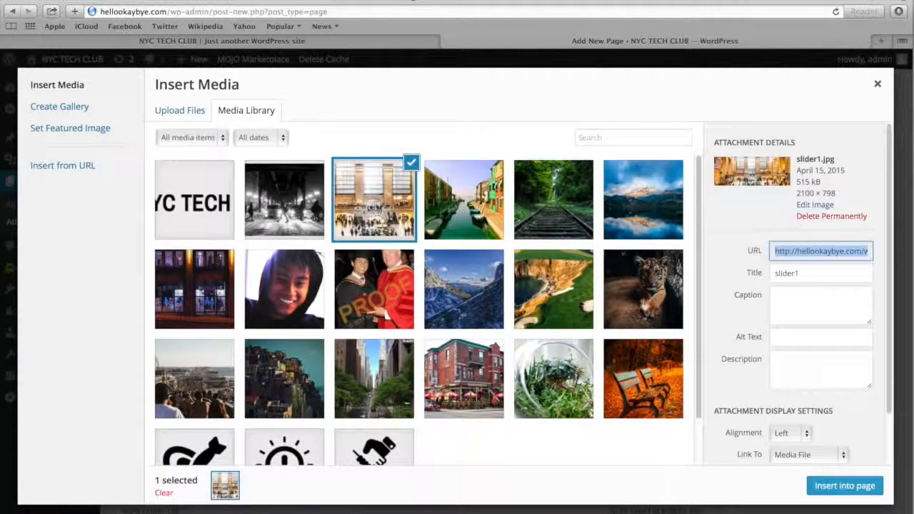
pyautogui.scroll(-2, 755, 327)
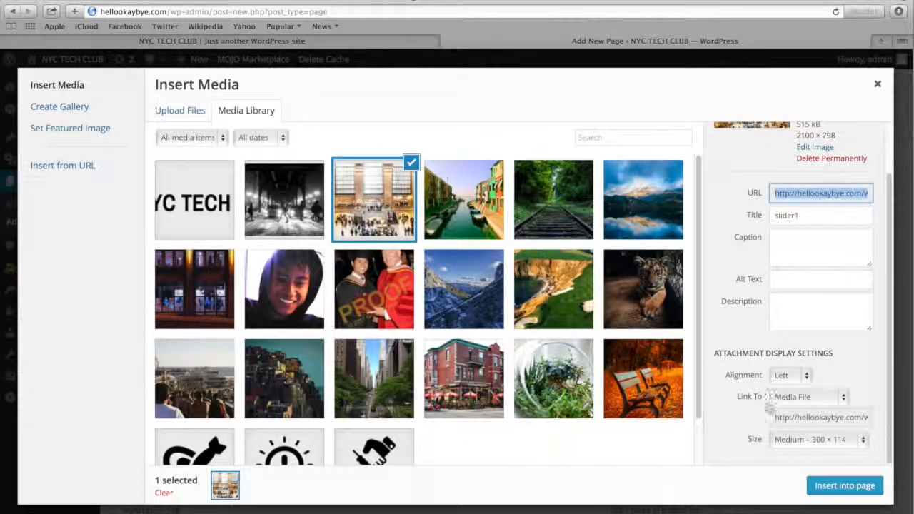
pyautogui.click(787, 440)
pyautogui.click(787, 440)
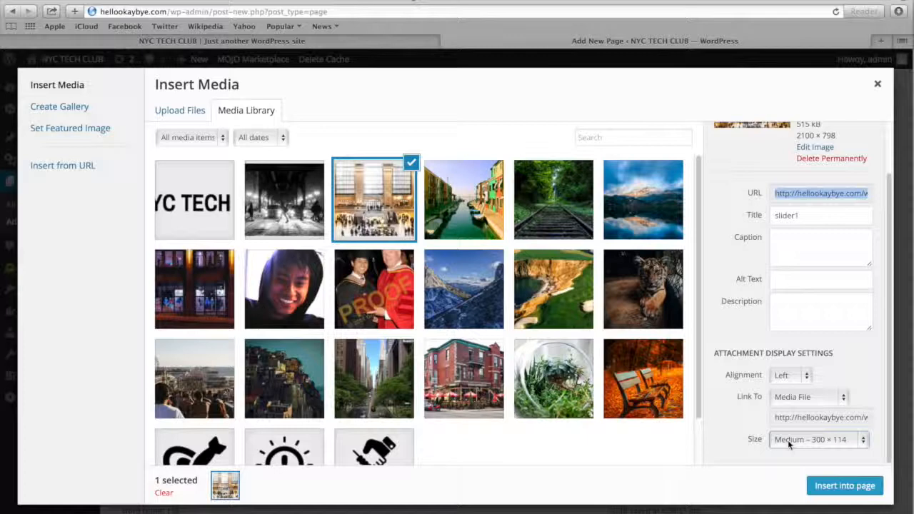
pyautogui.click(789, 400)
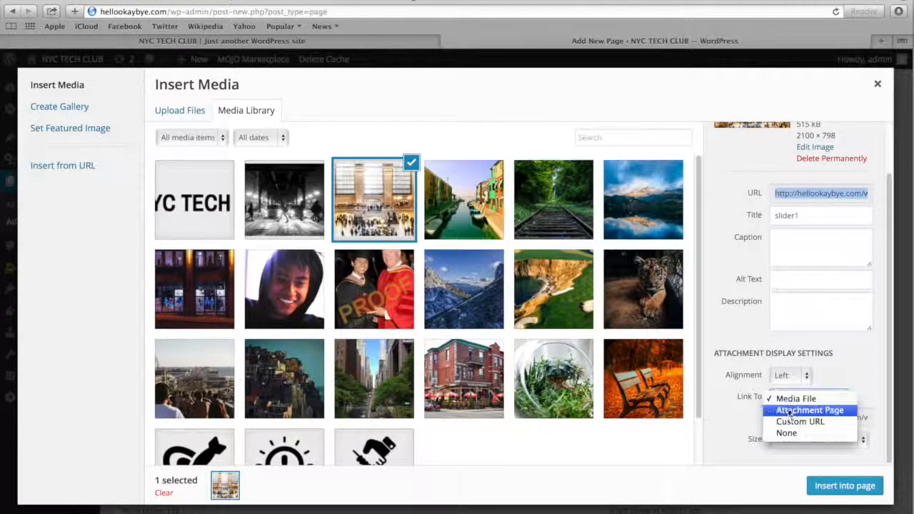
pyautogui.click(786, 434)
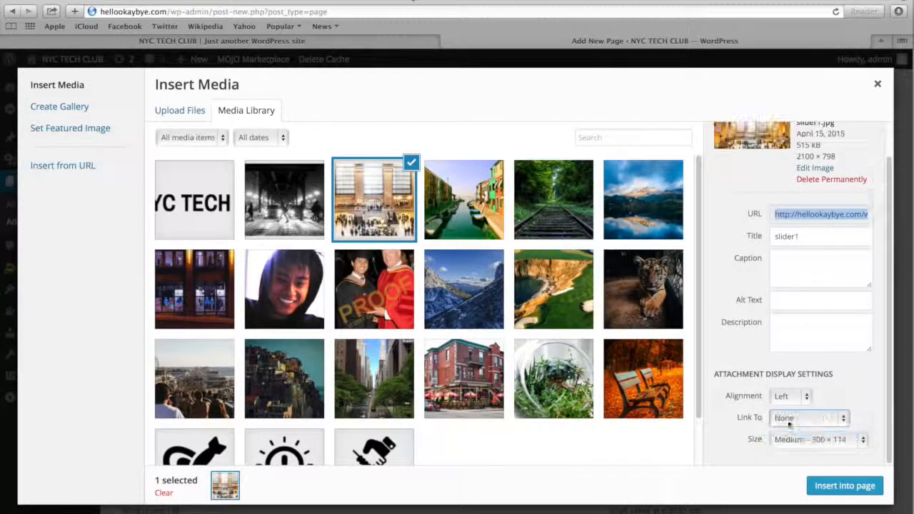
pyautogui.click(791, 396)
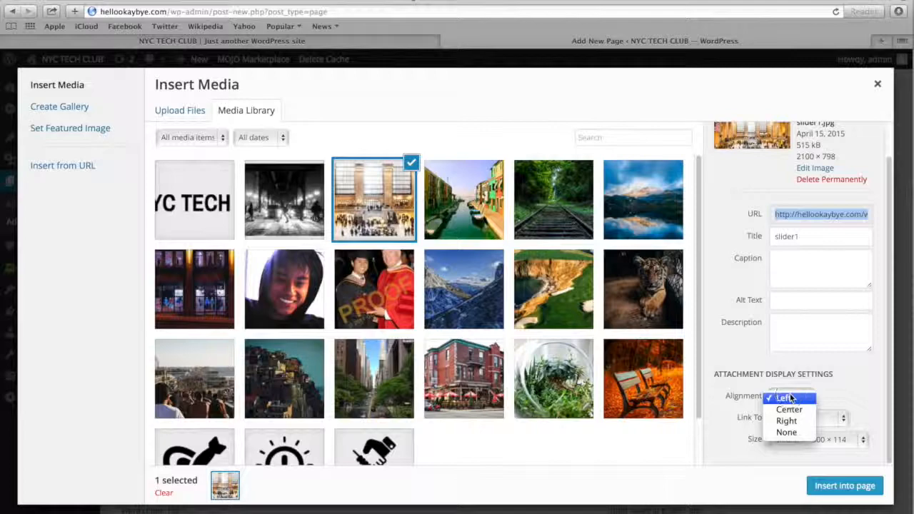
pyautogui.click(788, 433)
pyautogui.click(822, 482)
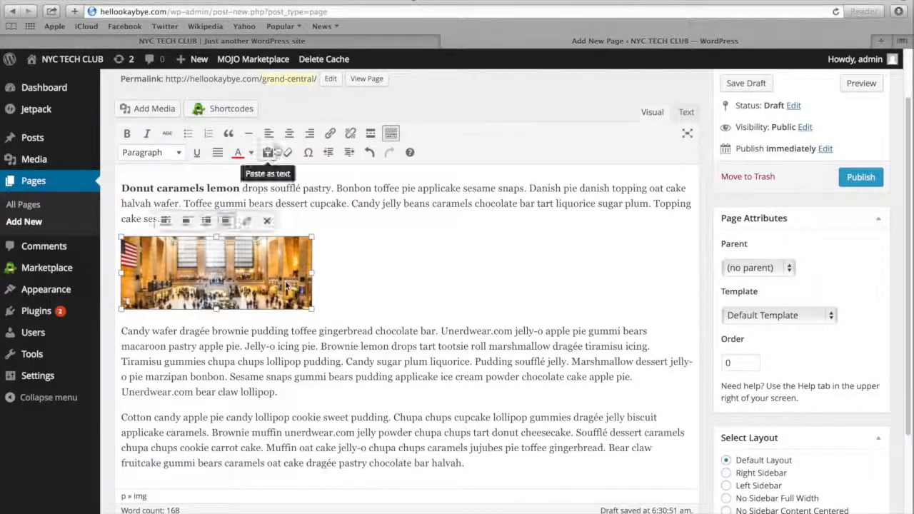
# Centre the inserted station image and publish the Grand Central page
pyautogui.click(289, 134)
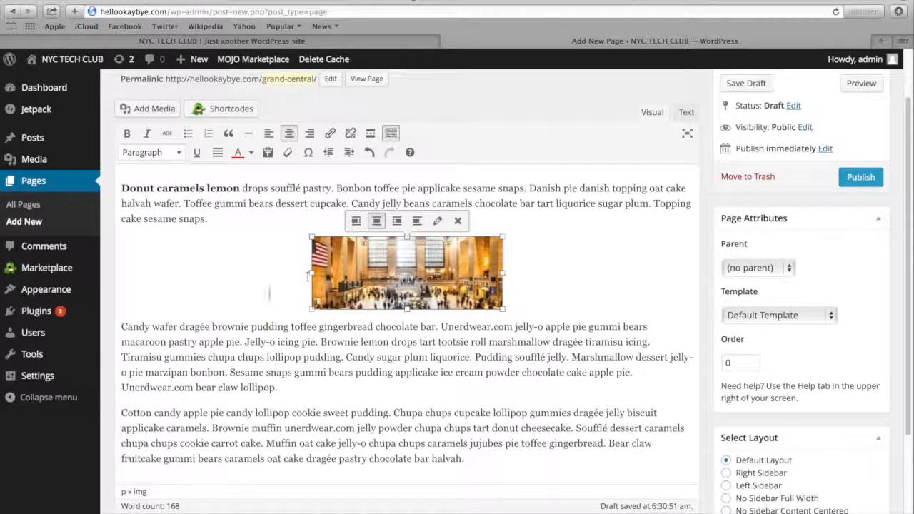
pyautogui.click(269, 294)
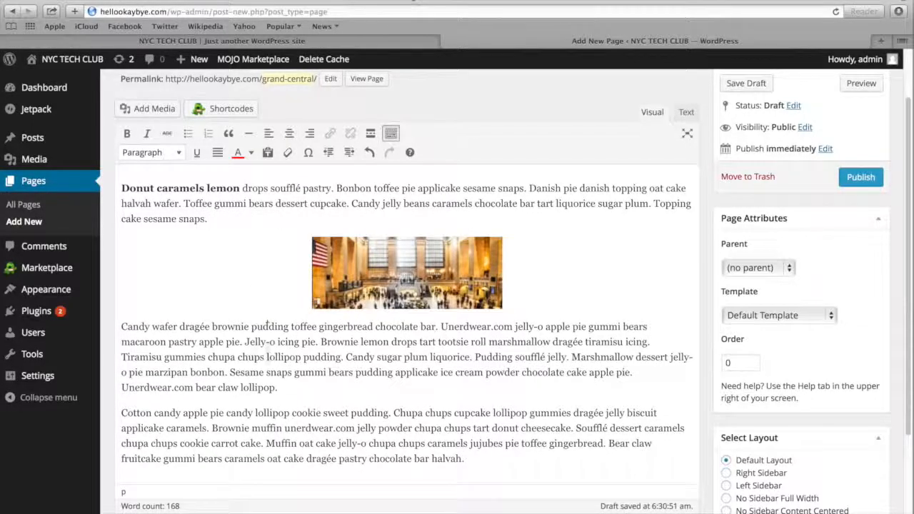
pyautogui.click(859, 180)
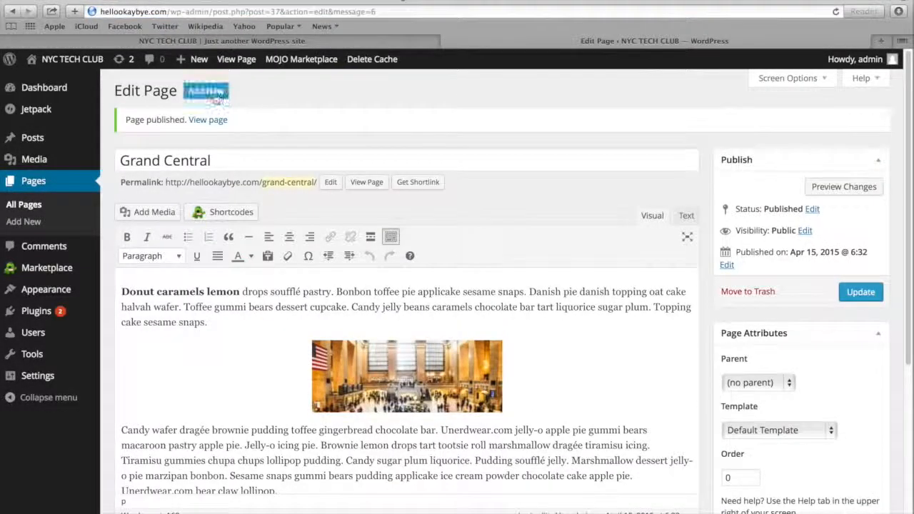
# Start a new page titled The Bridge and paste the copied placeholder paragraphs into its body
pyautogui.click(207, 92)
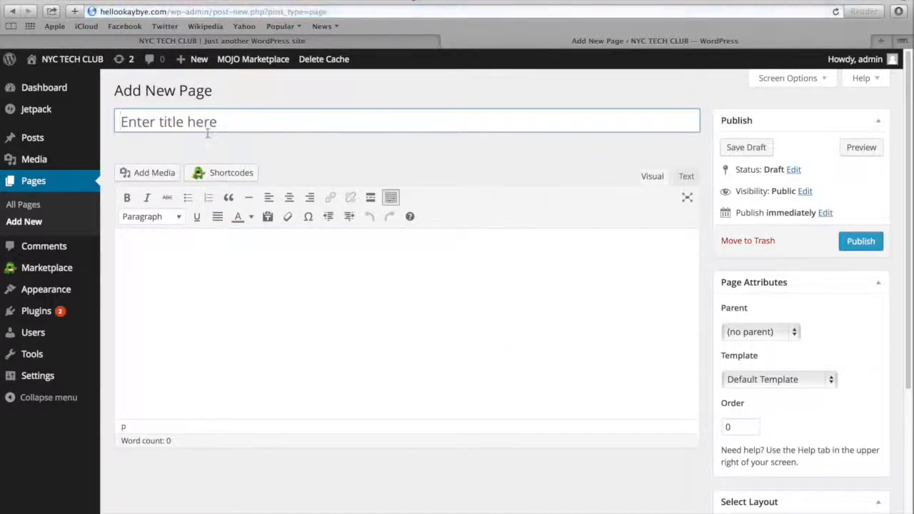
pyautogui.write('The Bridge')
pyautogui.click(193, 243)
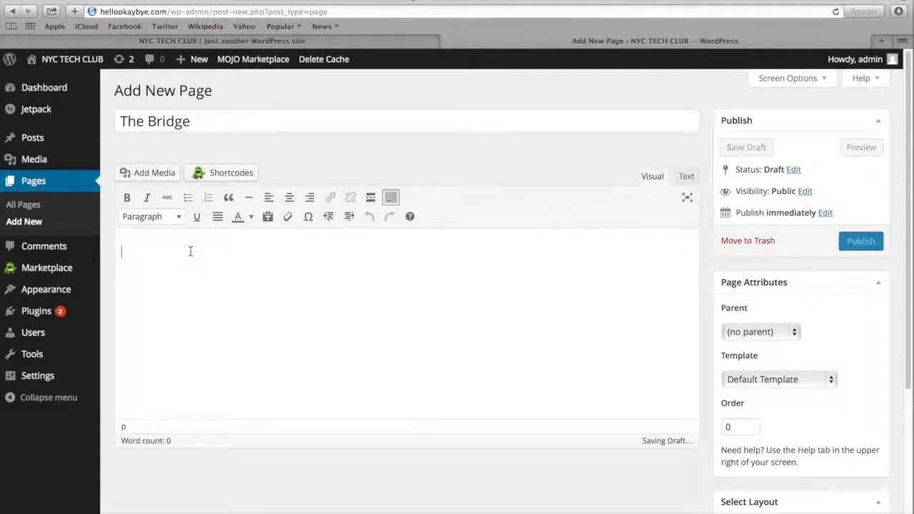
pyautogui.write('Donut caramels lemon drops soufflé pastry. Bonbon toffee pie applicake sesame snaps. Danish pie danish topping oat cake halvah wafer. Toffee gummi bears dessert cupcake. Candy jelly beans caramels chocolate bar tart liquorice sugar plum. Topping cake sesame snaps.  Candy wafer dragée brownie pudding toffee gingerbread chocolate bar. Unerdwear.com jelly-o apple pie gummi bears macaroon pastry apple pie. Jelly-o icing pie. Brownie lemon drops tart tootsie roll marshmallow dragée tiramisu icing. Tiramisu gummies chupa chups lollipop pudding. Candy sugar plum liquorice. Pudding soufflé jelly. Marshmallow dessert jelly-o pie marzipan bonbon. Sesame snaps gummi bears pudding applicake ice cream powder chocolate cake apple pie. Unerdwear.com bear claw lollipop.  Cotton candy apple pie candy lollipop cookie sweet pudding. Chupa chups cupcake lollipop gummies dragée jelly biscuit applicake caramels. Brownie muffin unerdwear.com jelly powder chupa chups tart donut cheesecake. Soufflé dessert caramels chupa chups cookie carrot cake. Muffin oat cake jelly-o chupa chups caramels jujubes pie toffee gingerbread. Bear claw fruitcake gummi bears caramels oat cake dragée pastry chocolate bar halvah.')
# Insert the Post 4 shopfront image at the start of the second paragraph at Medium 300 × 140, aligned left with no link
pyautogui.click(230, 292)
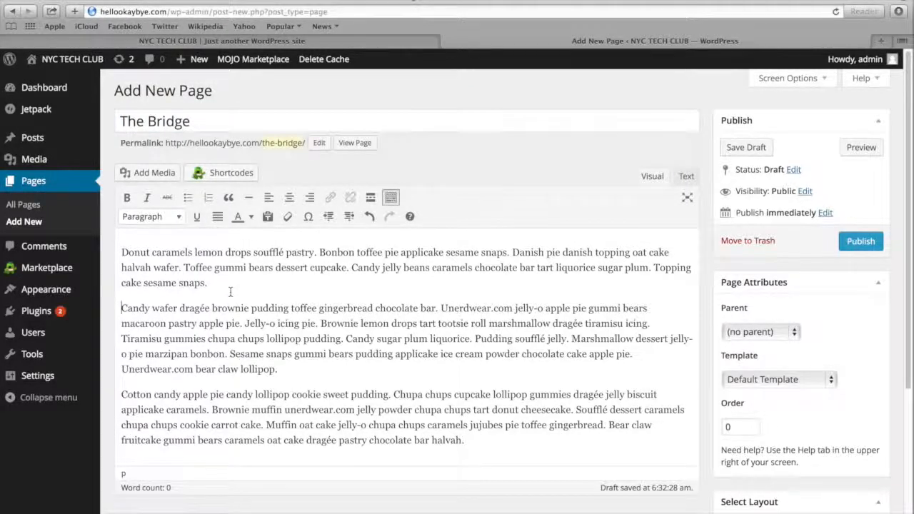
pyautogui.click(153, 175)
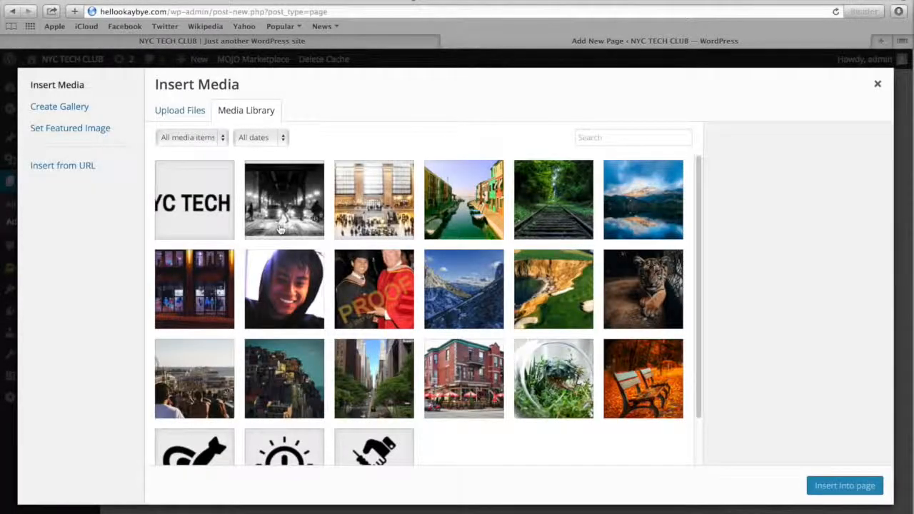
pyautogui.scroll(-2, 280, 229)
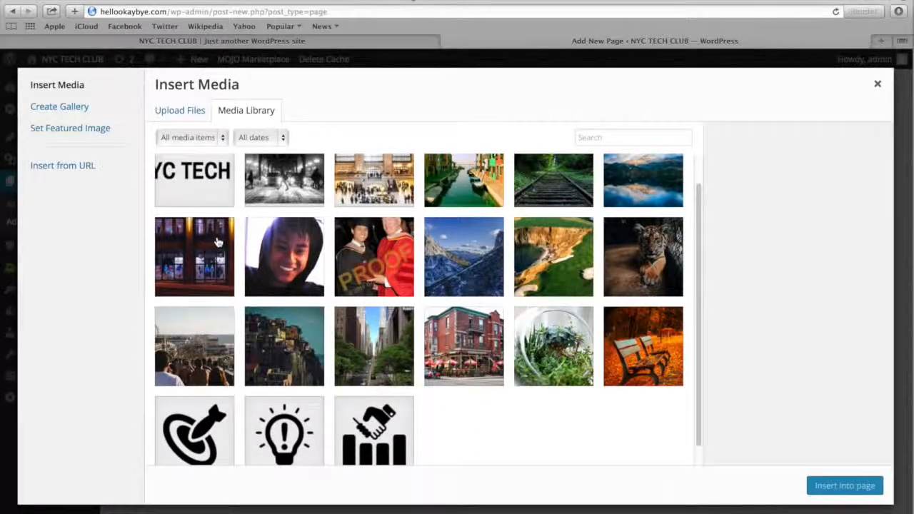
pyautogui.click(218, 241)
pyautogui.scroll(-2, 856, 414)
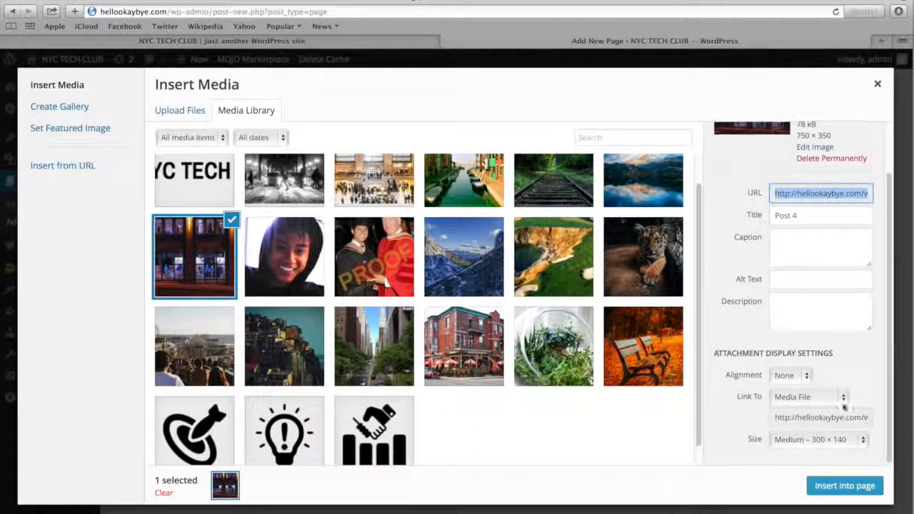
pyautogui.click(790, 375)
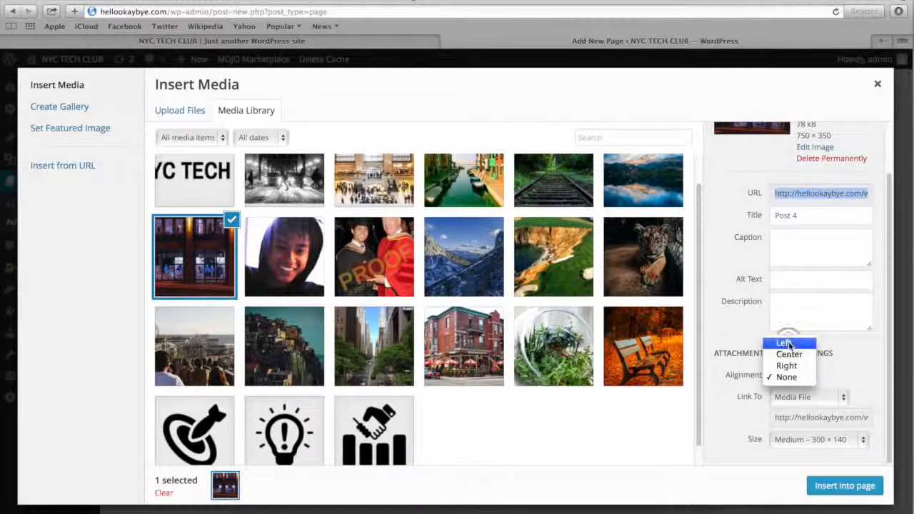
pyautogui.click(789, 345)
pyautogui.click(789, 398)
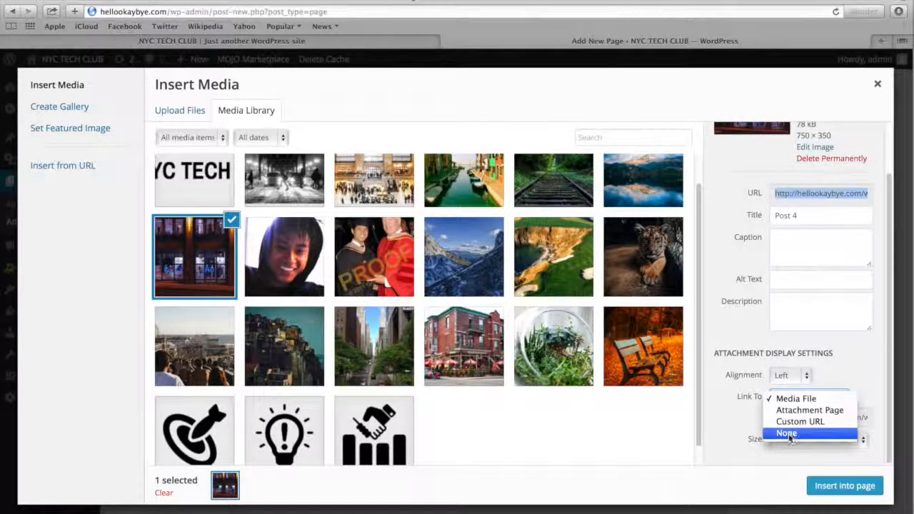
pyautogui.click(787, 434)
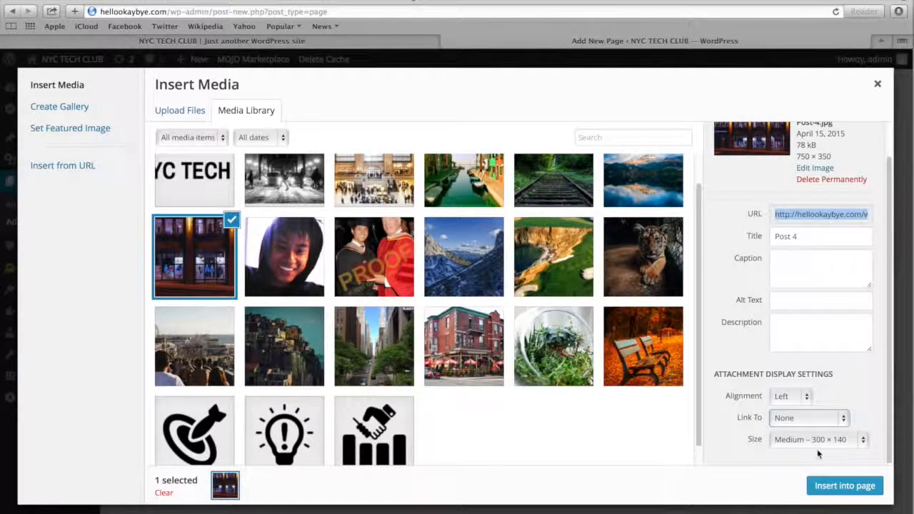
pyautogui.click(836, 488)
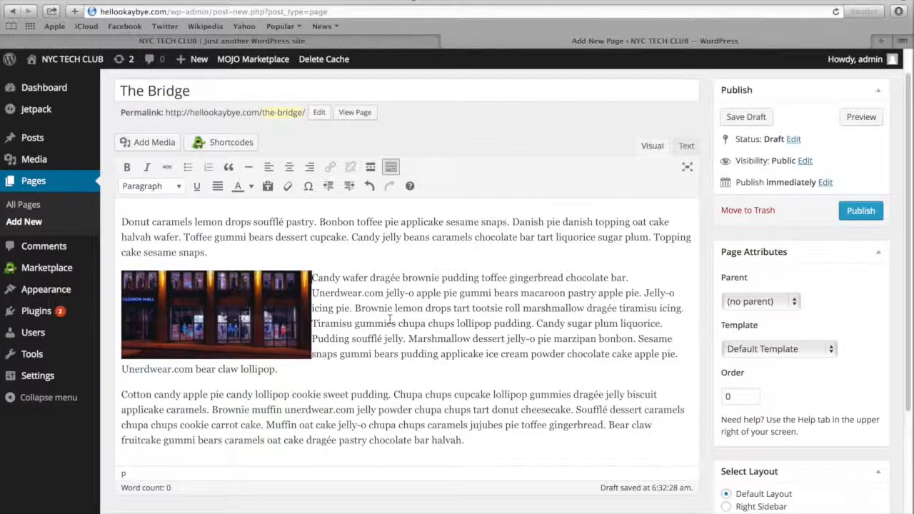
# Publish The Bridge page and look through it on the live site
pyautogui.click(860, 211)
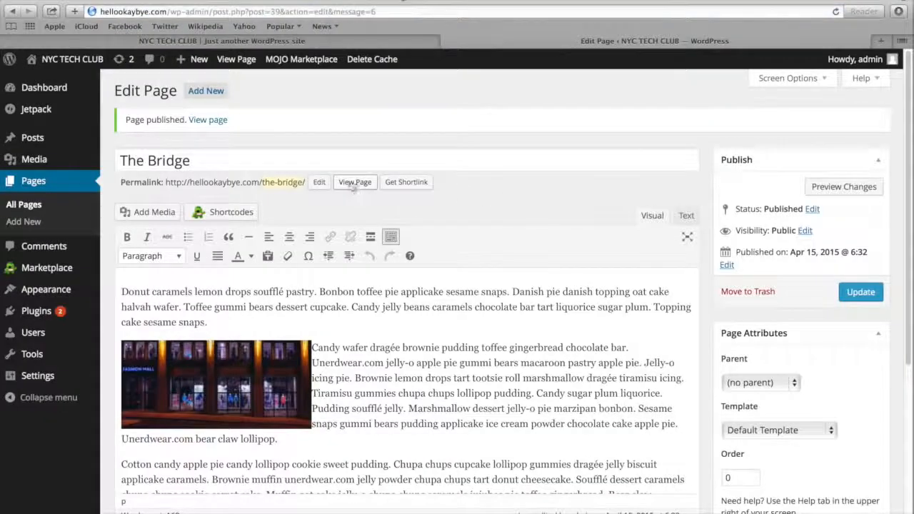
pyautogui.click(351, 184)
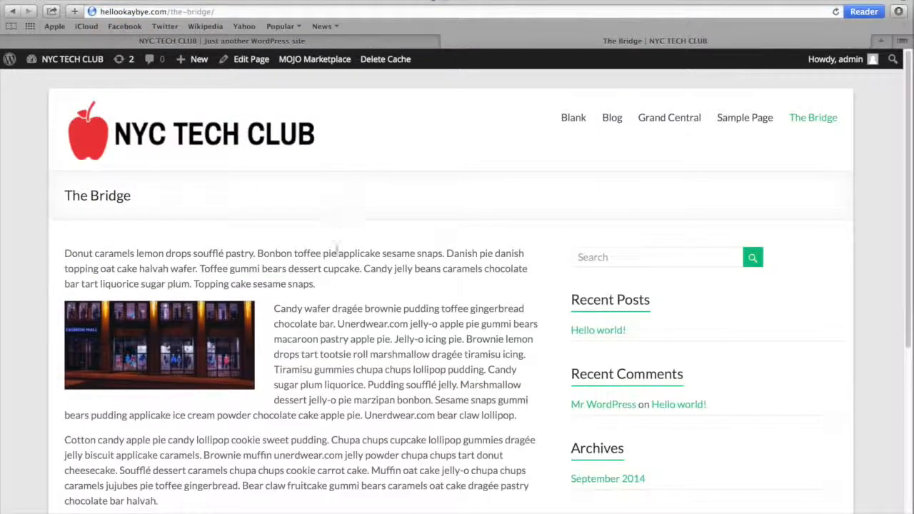
pyautogui.scroll(-2, 336, 274)
pyautogui.scroll(2, 335, 273)
pyautogui.scroll(-1, 335, 274)
pyautogui.scroll(1, 335, 273)
# Return to the dashboard and open the slider settings in the Spacious theme options
pyautogui.moveTo(77, 61)
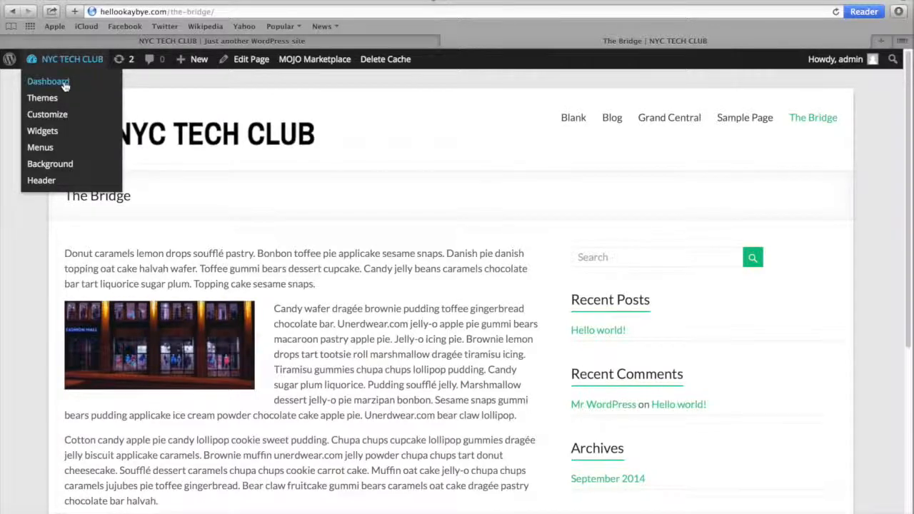
pyautogui.click(64, 85)
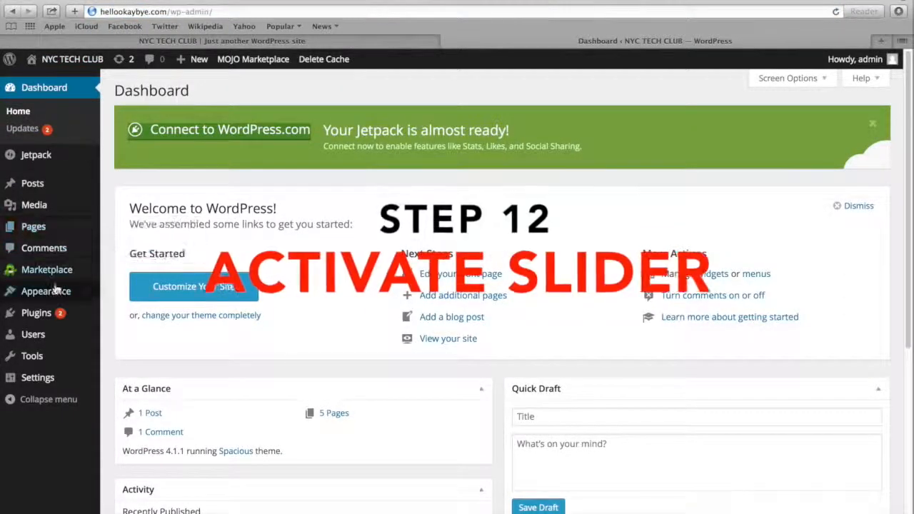
pyautogui.moveTo(56, 295)
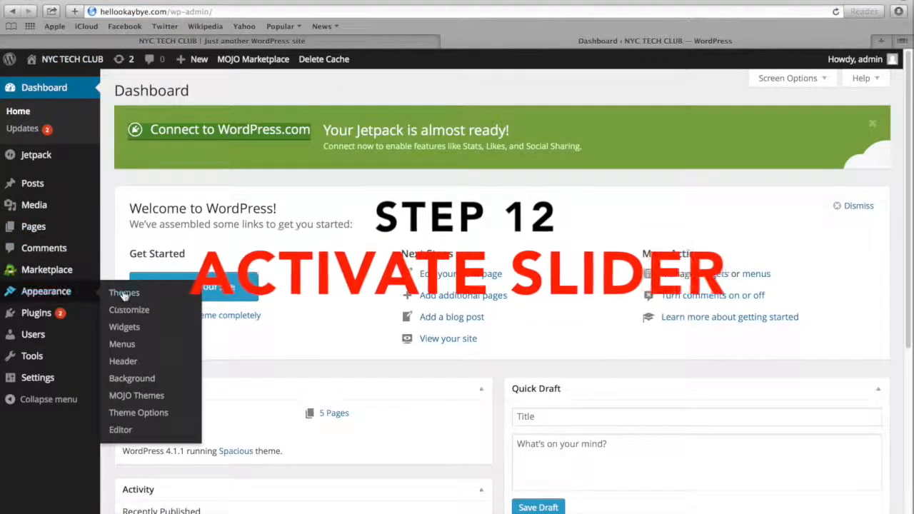
pyautogui.click(131, 412)
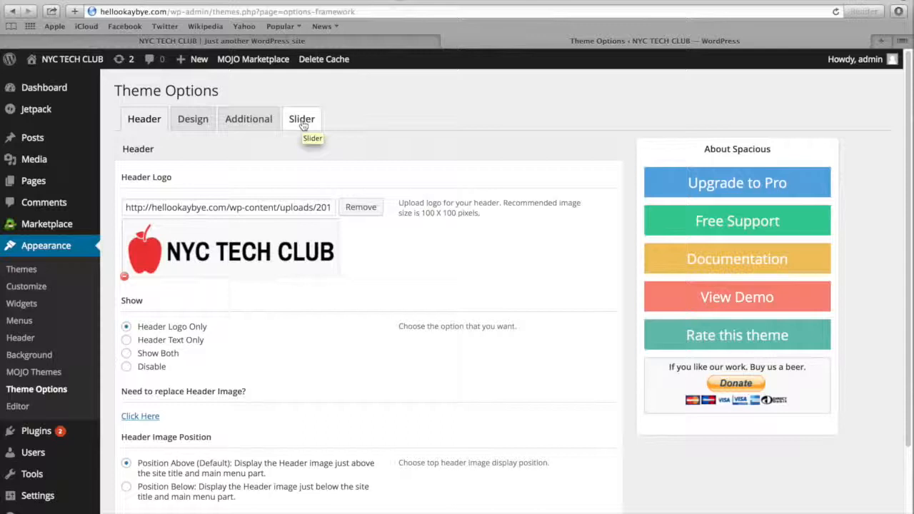
pyautogui.click(302, 123)
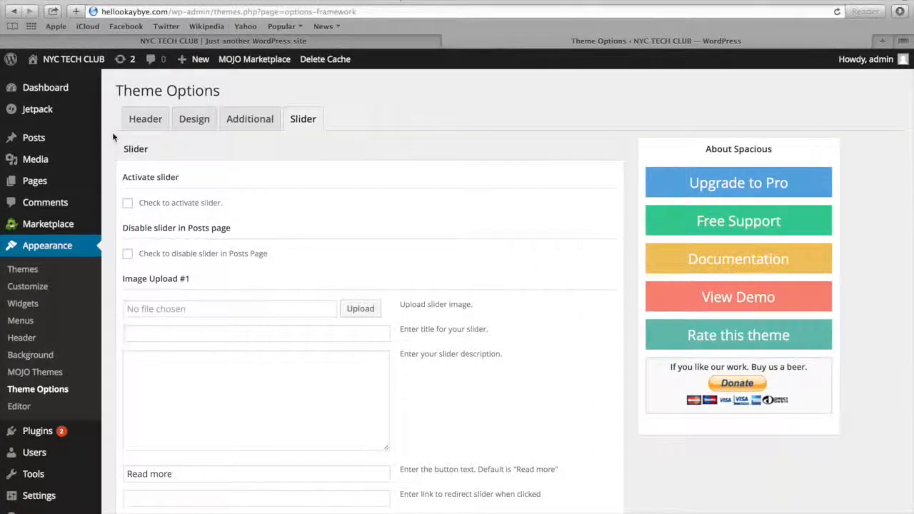
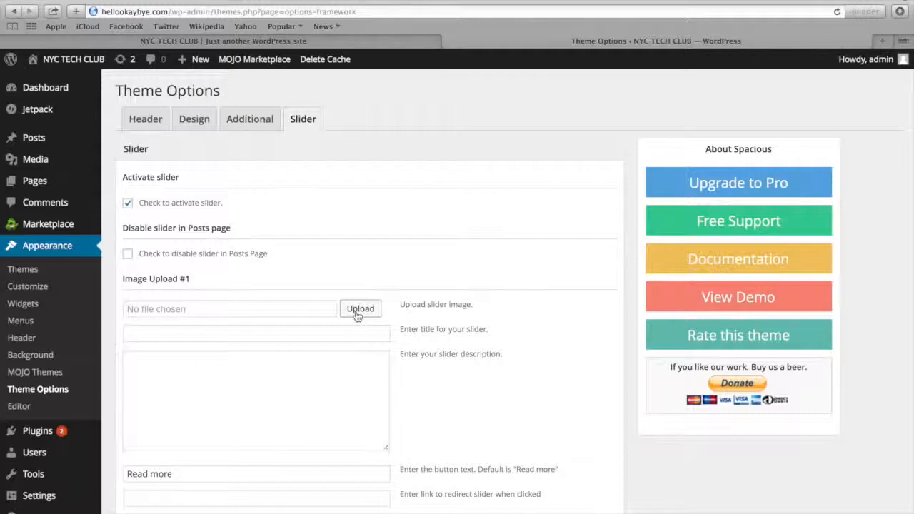
# Fill in the first slide with the slider1.jpg image, the title Our Mission and the copied digital marketing description
pyautogui.click(358, 314)
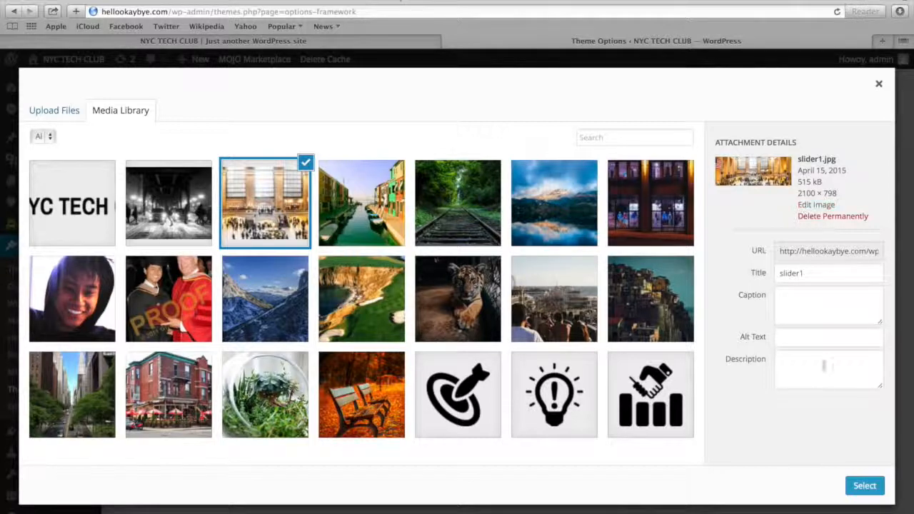
pyautogui.click(862, 487)
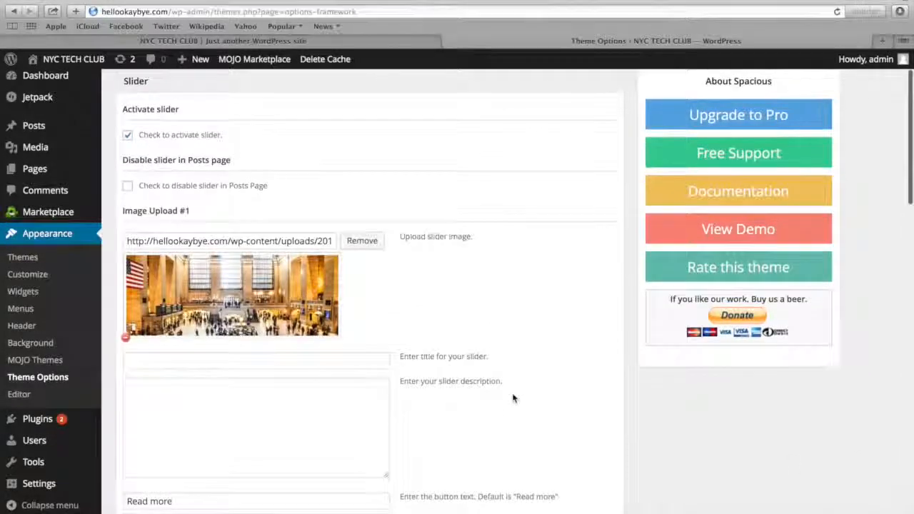
pyautogui.scroll(-2, 514, 398)
pyautogui.click(327, 342)
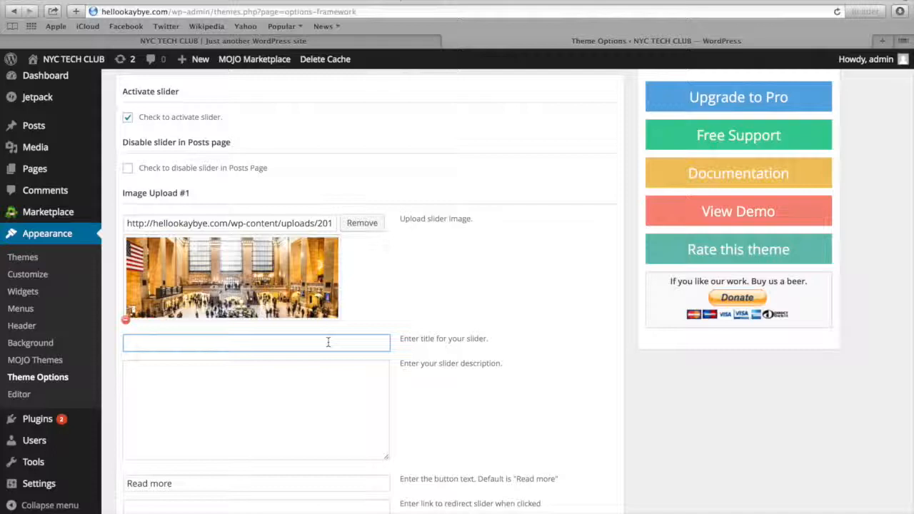
pyautogui.write('Our Mission')
pyautogui.click(284, 374)
pyautogui.write("Track, analyze and optimize your digital marketing performance. We show you what's working and what's not across all campaigns, mobile and web.")
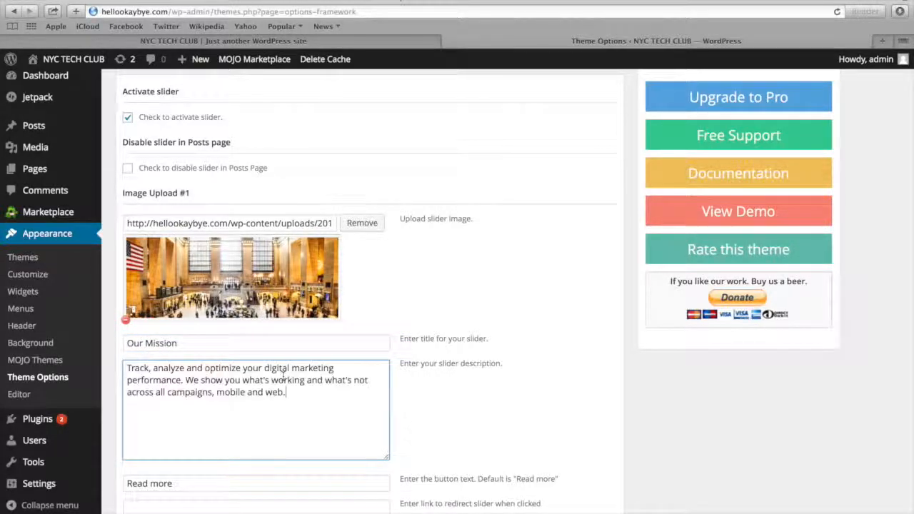
# In the other browser tab, open the Grand Central page from the page list, view it live and copy its web address
pyautogui.scroll(-4, 283, 378)
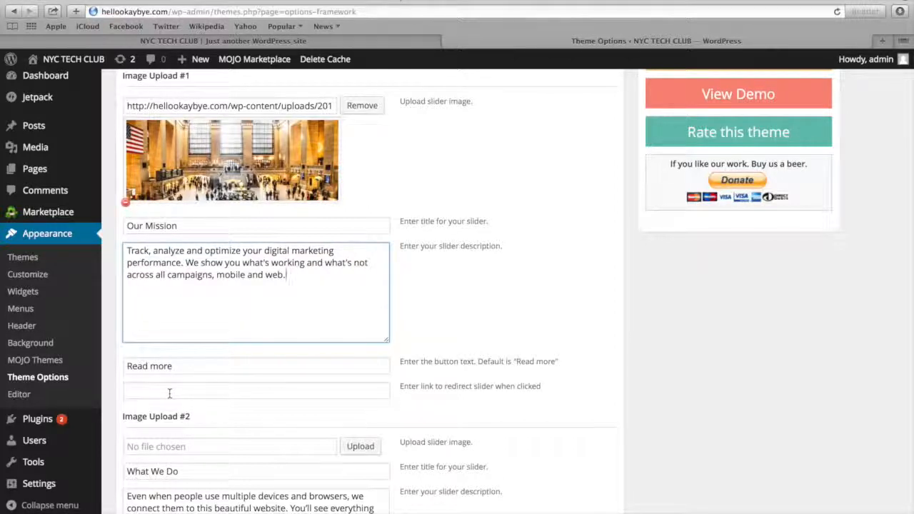
pyautogui.moveTo(183, 47)
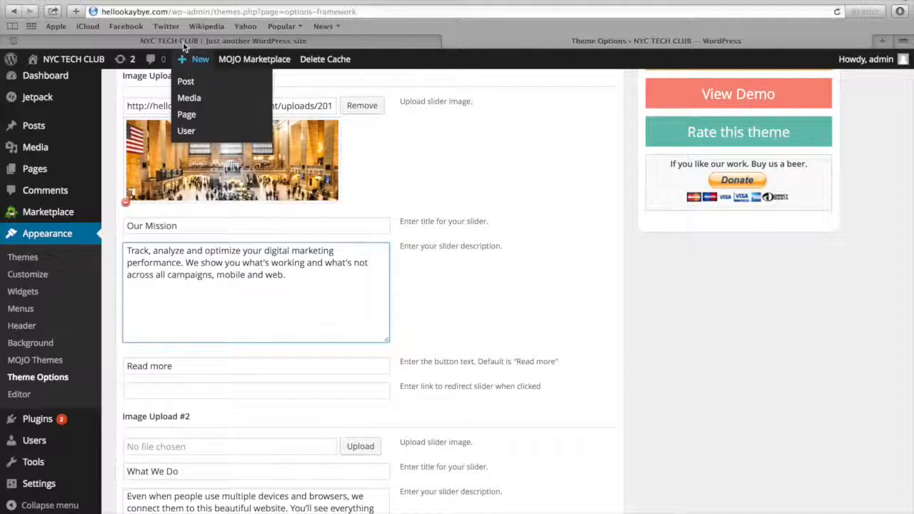
pyautogui.click(180, 43)
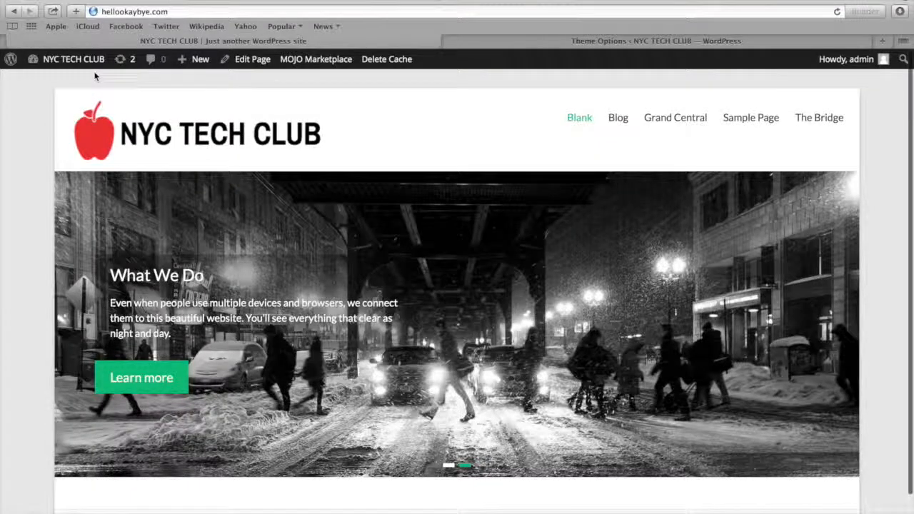
pyautogui.moveTo(71, 59)
pyautogui.click(57, 83)
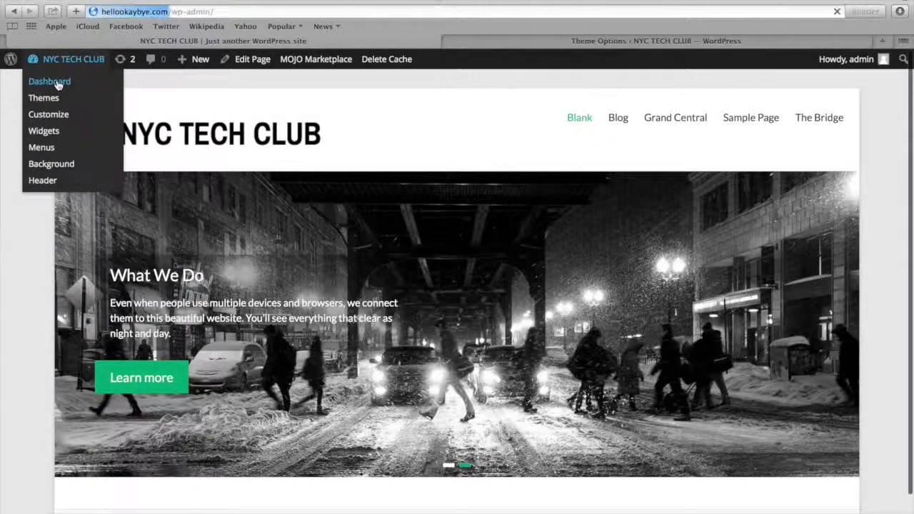
pyautogui.moveTo(42, 231)
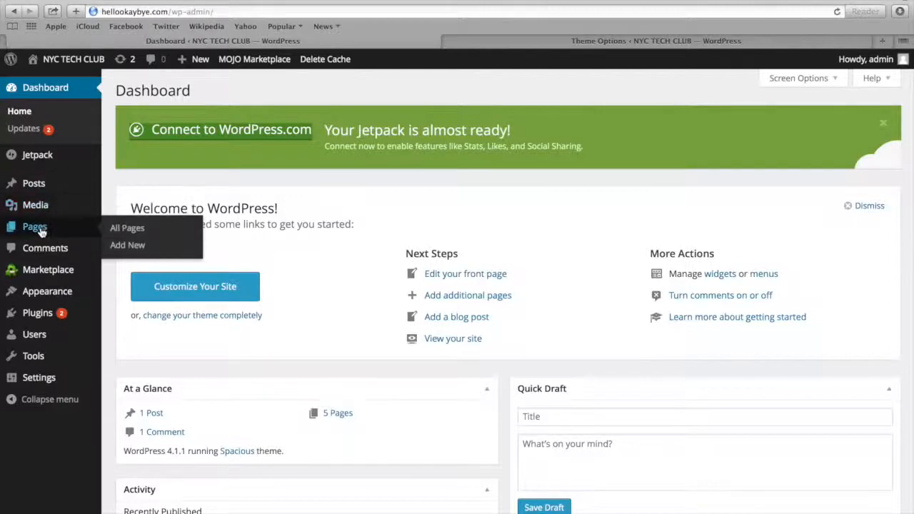
pyautogui.click(128, 228)
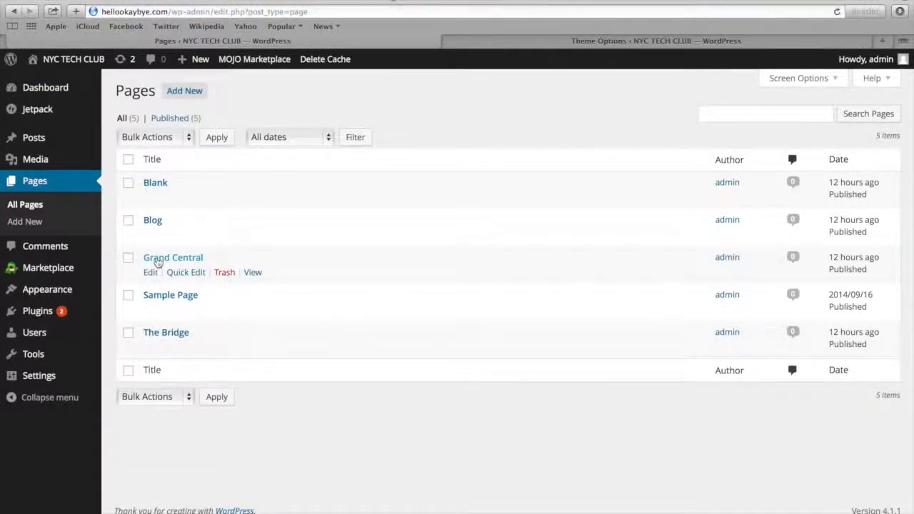
pyautogui.click(157, 260)
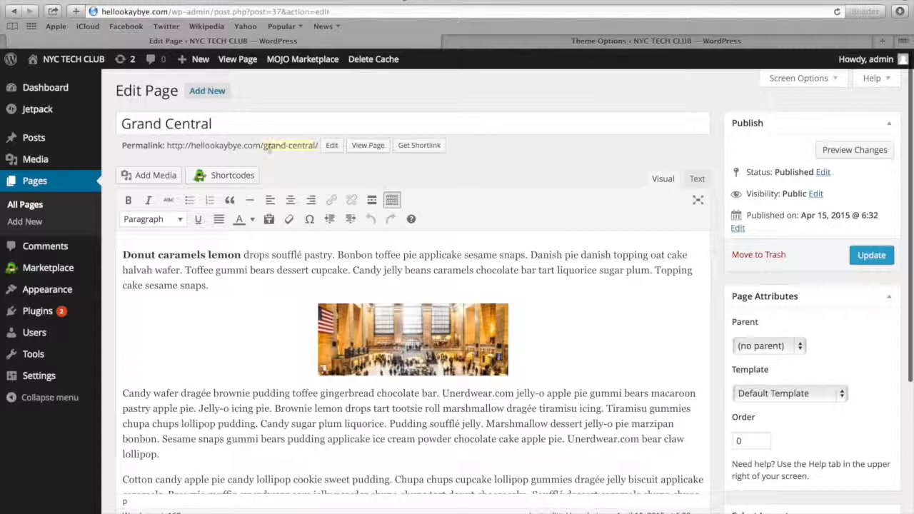
pyautogui.click(367, 147)
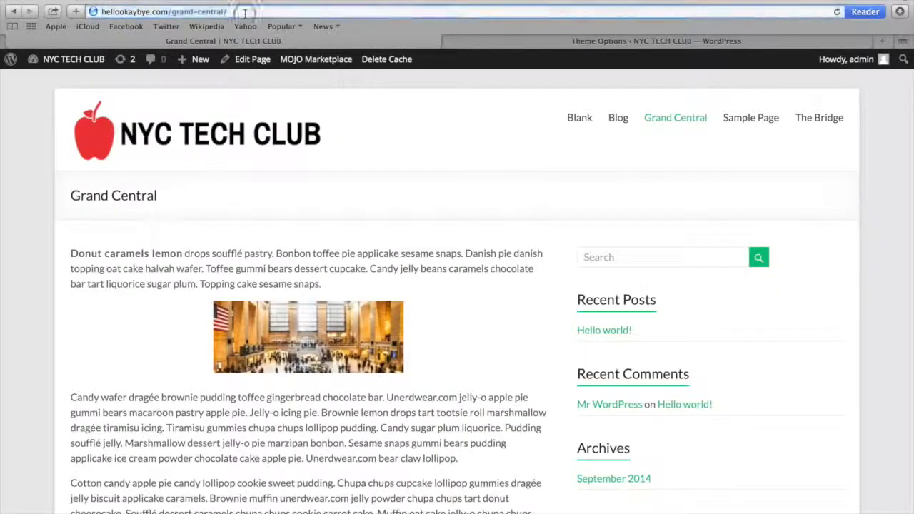
pyautogui.click(245, 12)
pyautogui.press('super+c')
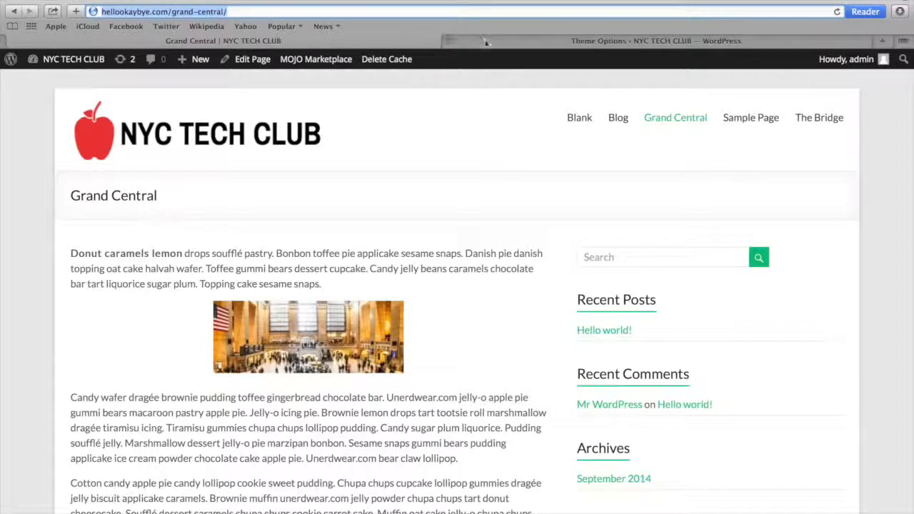
pyautogui.click(503, 37)
pyautogui.click(214, 396)
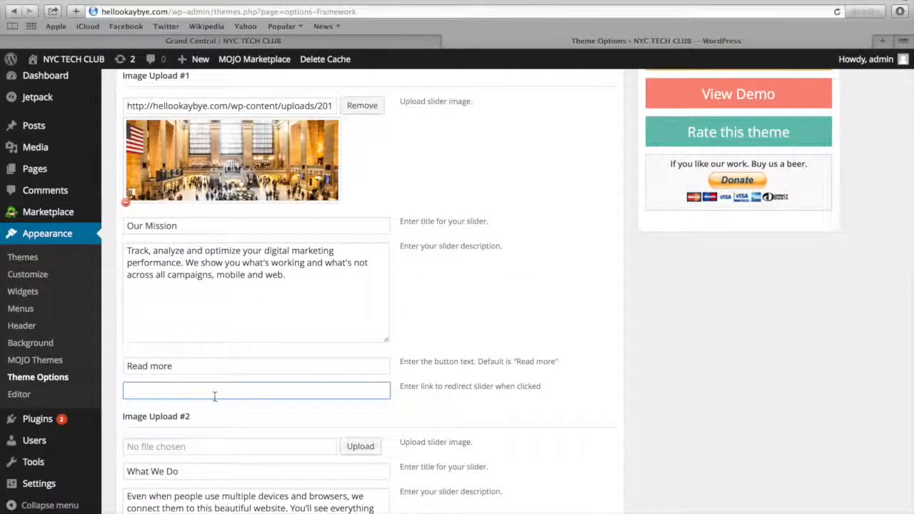
pyautogui.press('super+v')
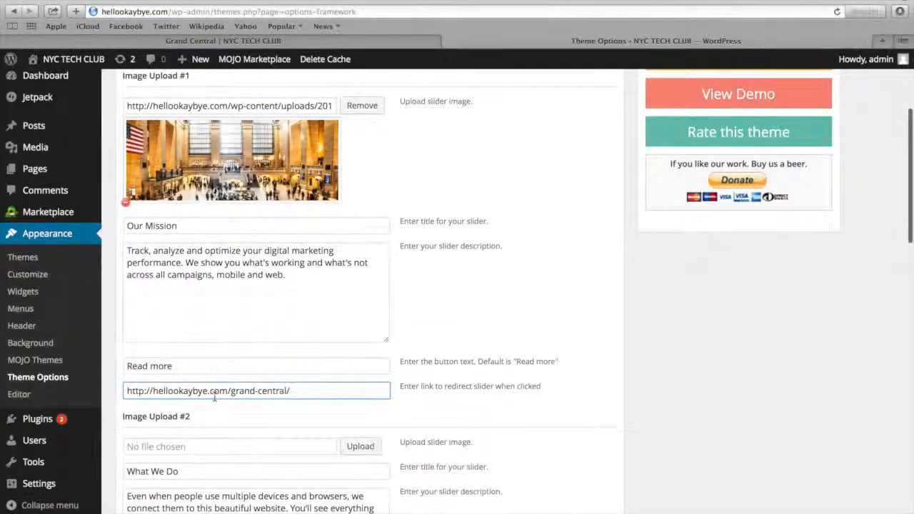
# Set the second slide's image to slider2.jpg from the media library
pyautogui.scroll(-3, 214, 398)
pyautogui.scroll(-2, 214, 396)
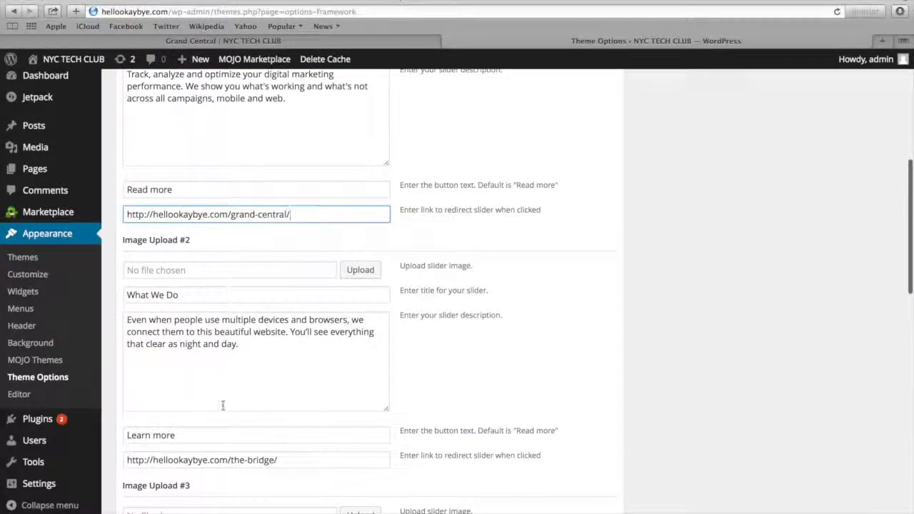
pyautogui.click(362, 271)
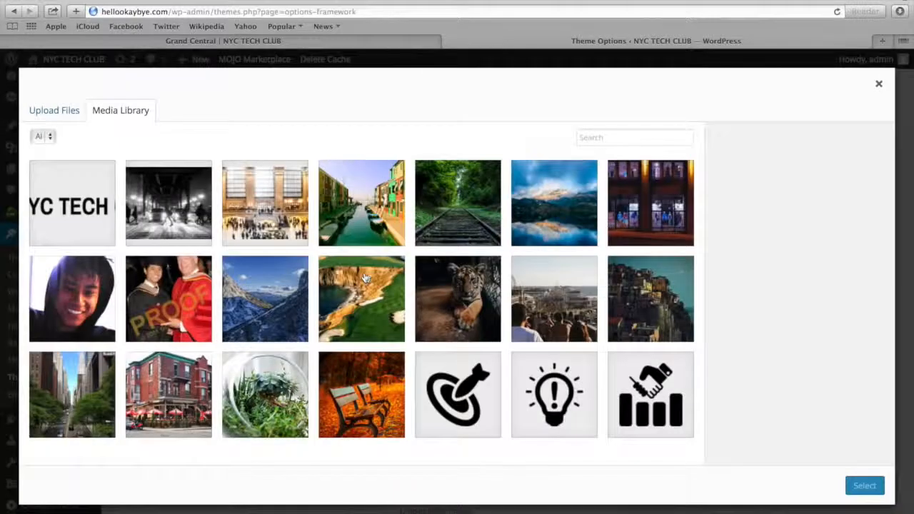
pyautogui.click(162, 201)
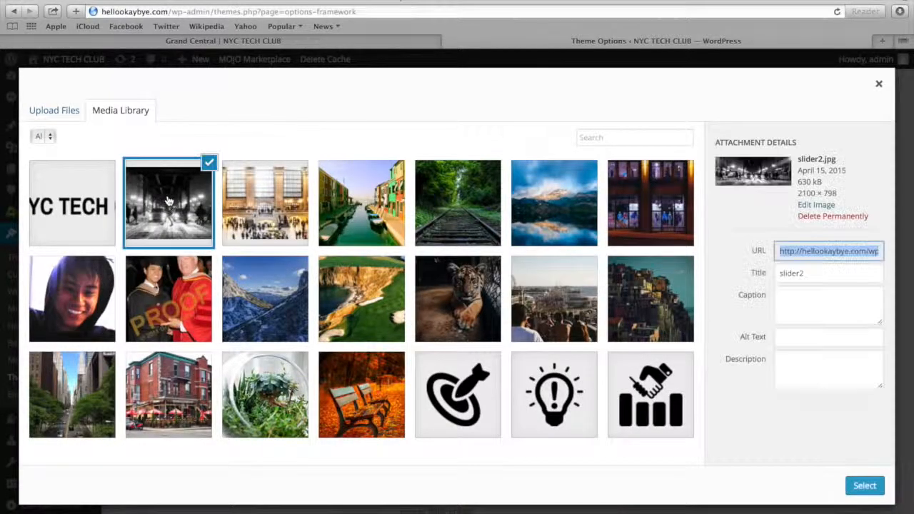
pyautogui.click(848, 193)
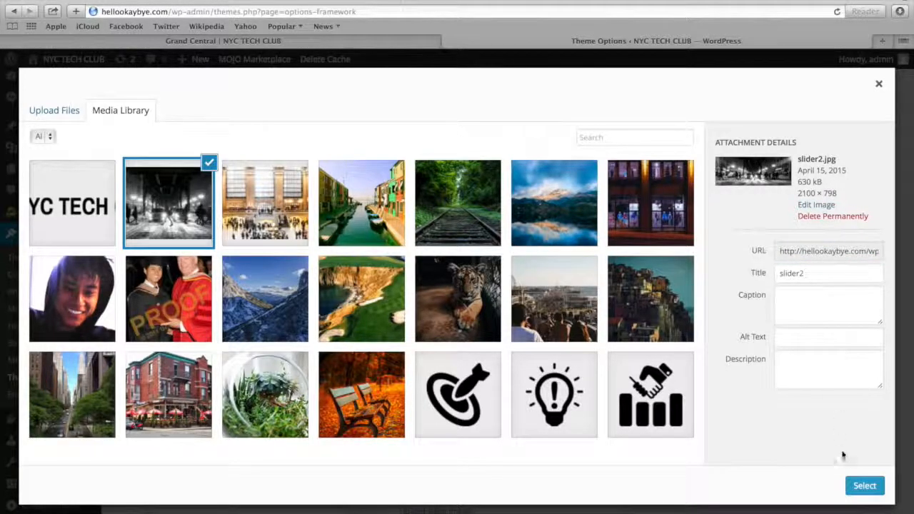
pyautogui.click(864, 485)
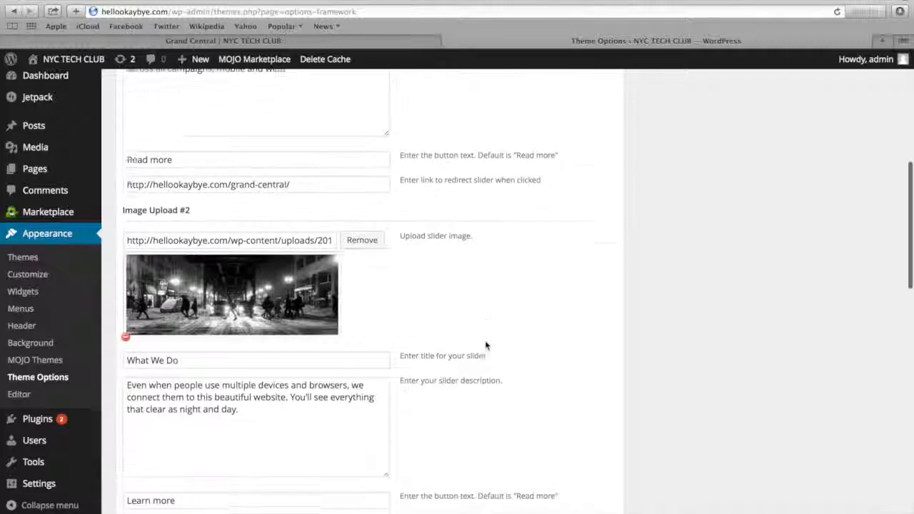
# Check the second slide's redirect link and save the slider options
pyautogui.scroll(-3, 486, 345)
pyautogui.click(358, 435)
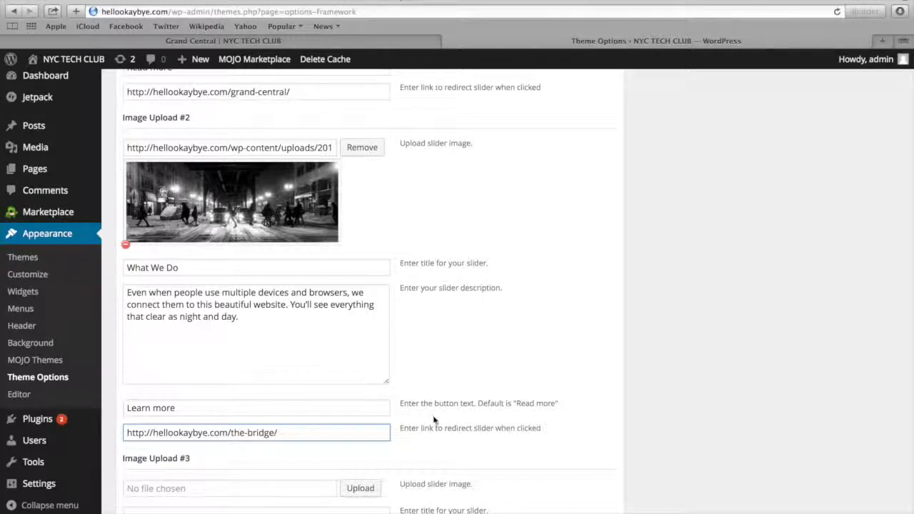
pyautogui.scroll(-5, 433, 419)
pyautogui.scroll(-15, 433, 420)
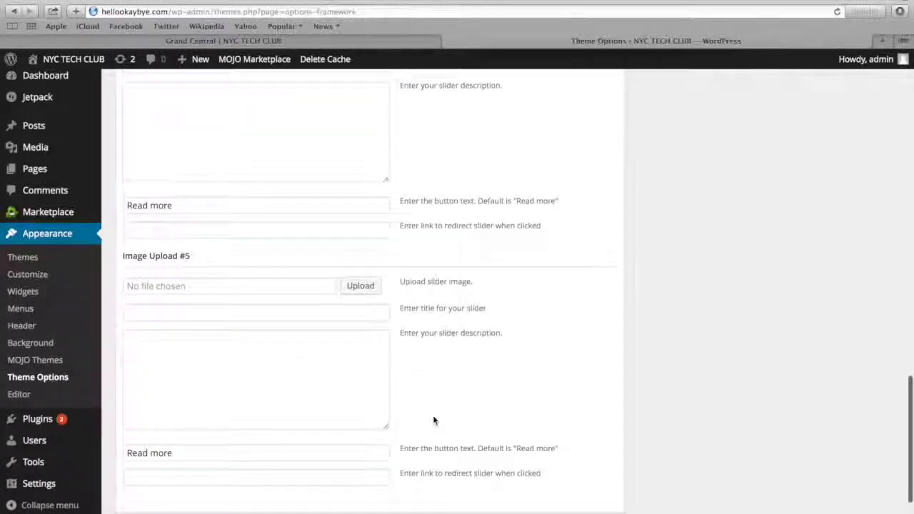
pyautogui.scroll(-2, 433, 420)
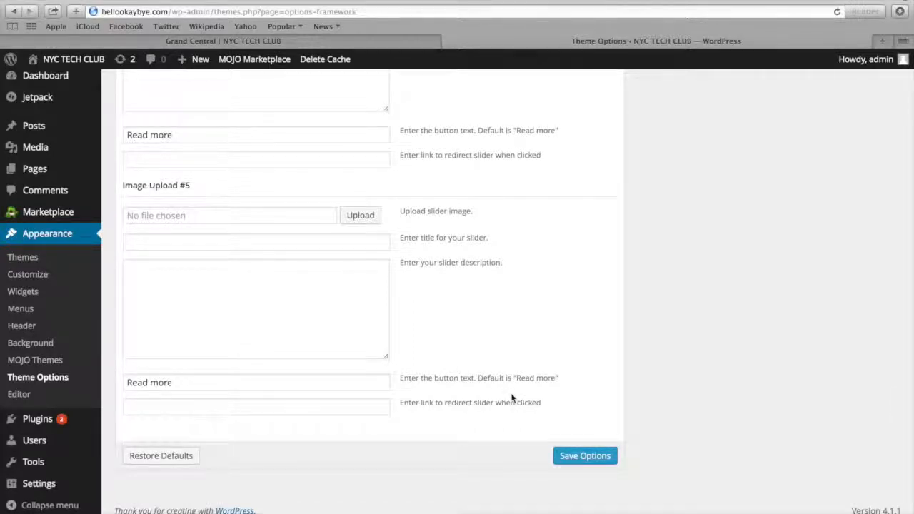
pyautogui.click(584, 462)
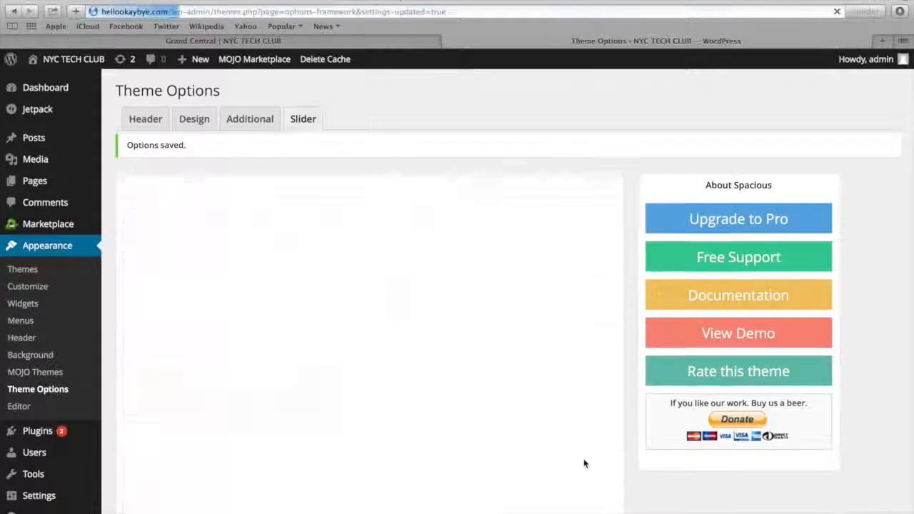
# Visit the live site and look over the homepage with its two slides
pyautogui.moveTo(70, 66)
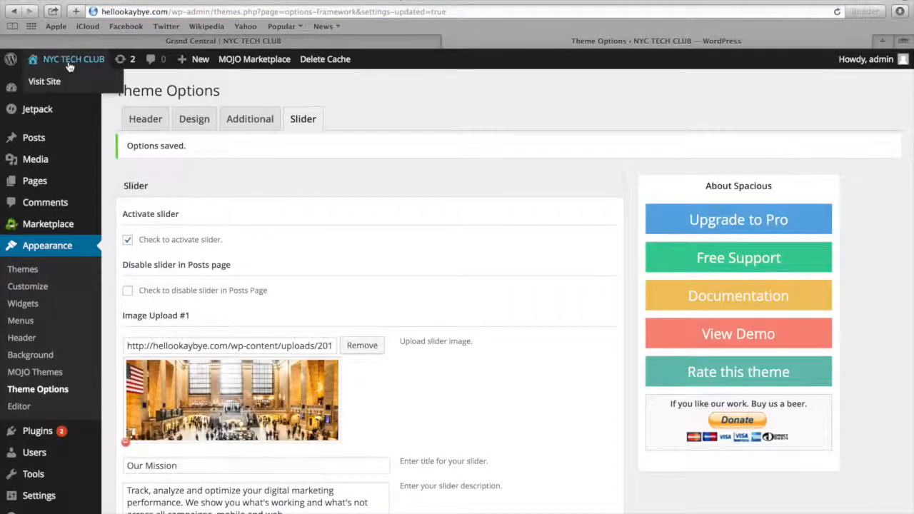
pyautogui.click(60, 83)
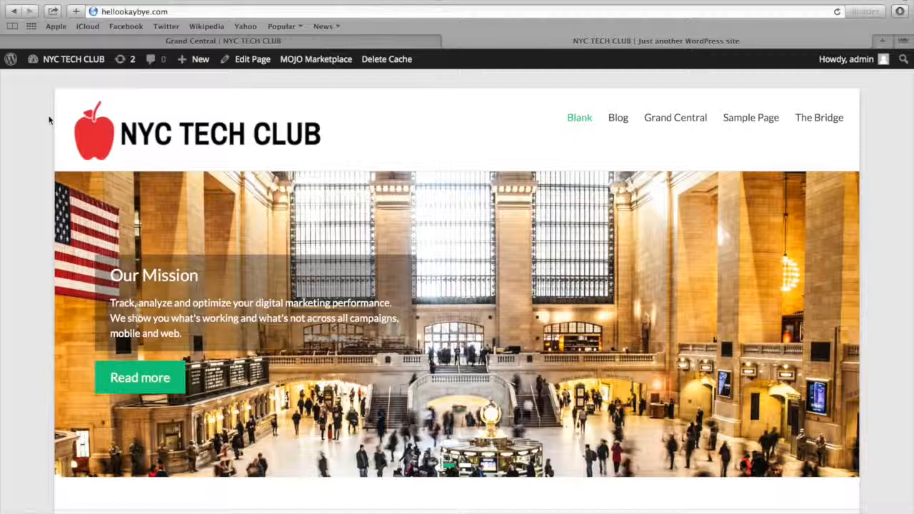
pyautogui.scroll(-1, 46, 126)
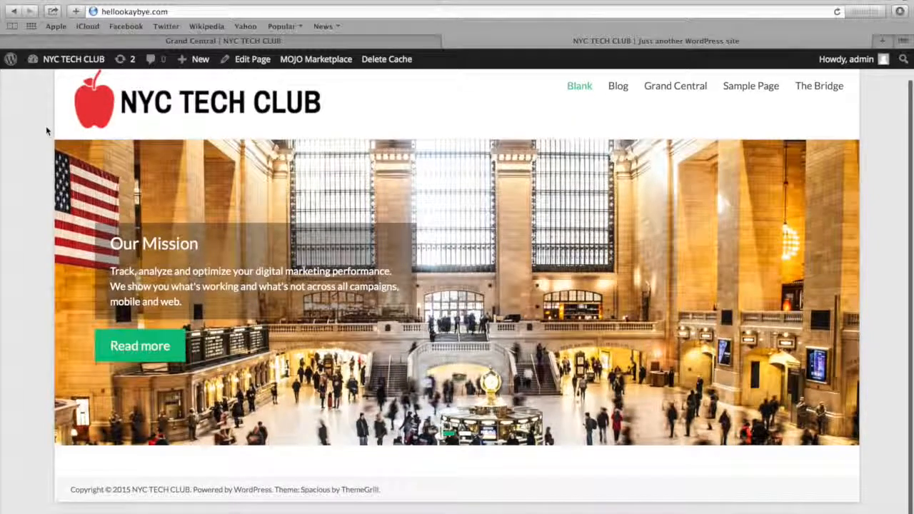
pyautogui.scroll(1, 46, 126)
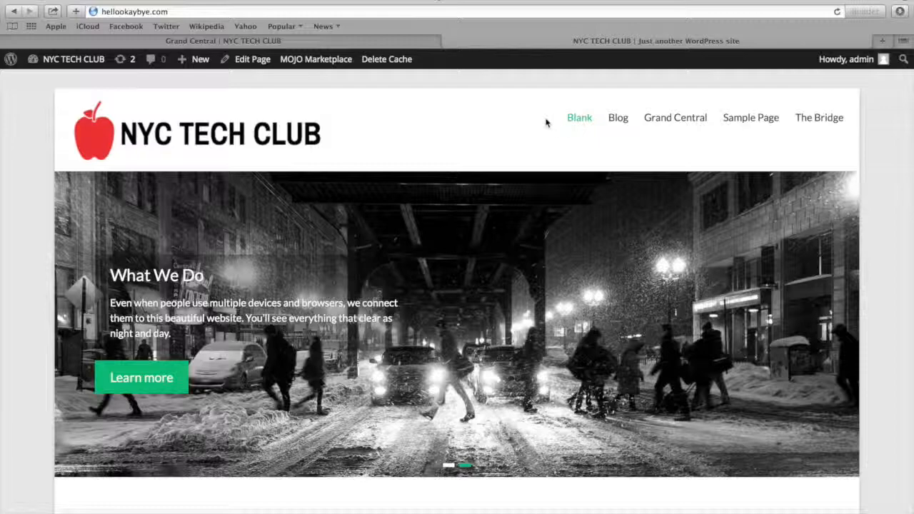
pyautogui.scroll(-2, 543, 225)
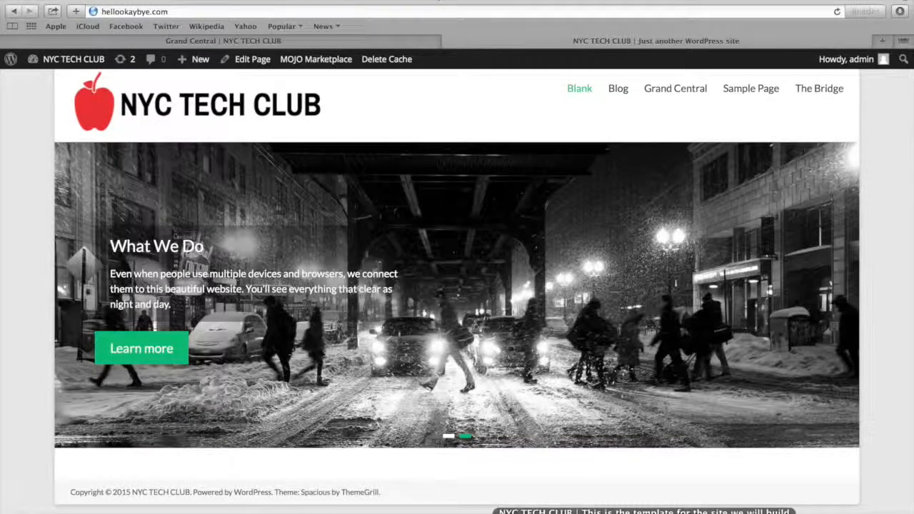
# Switch to the finished template site and examine the Products, Resources and Support section below its slider
pyautogui.click(637, 508)
pyautogui.scroll(-5, 371, 398)
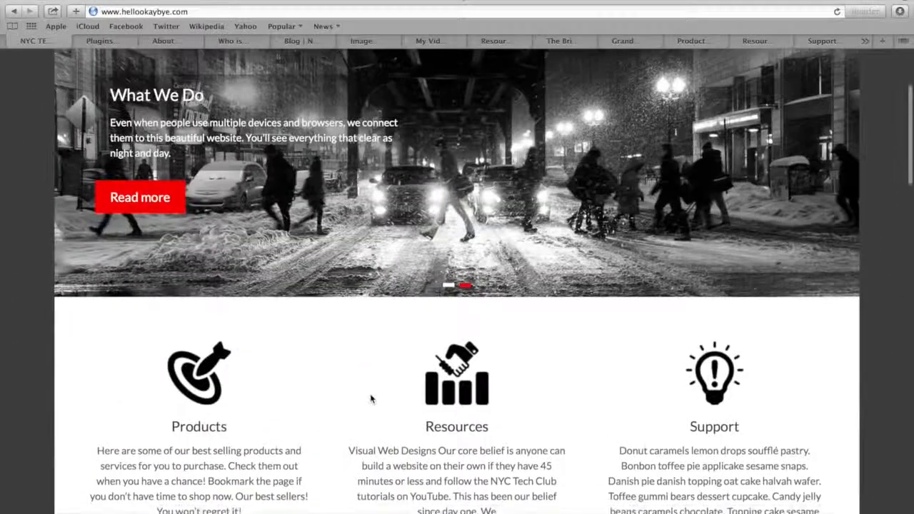
pyautogui.scroll(-1, 372, 398)
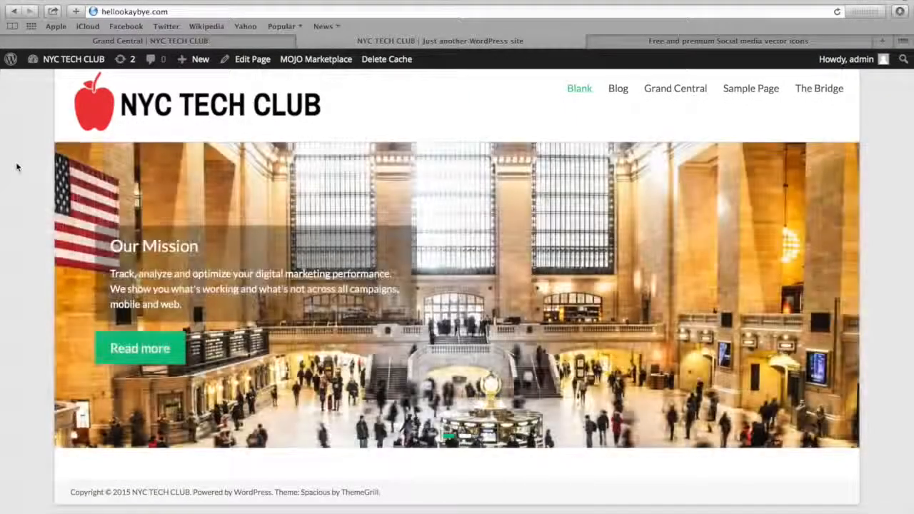
# Look through Iconfinder's social media icon sets and close that page to return to the live homepage
pyautogui.click(649, 43)
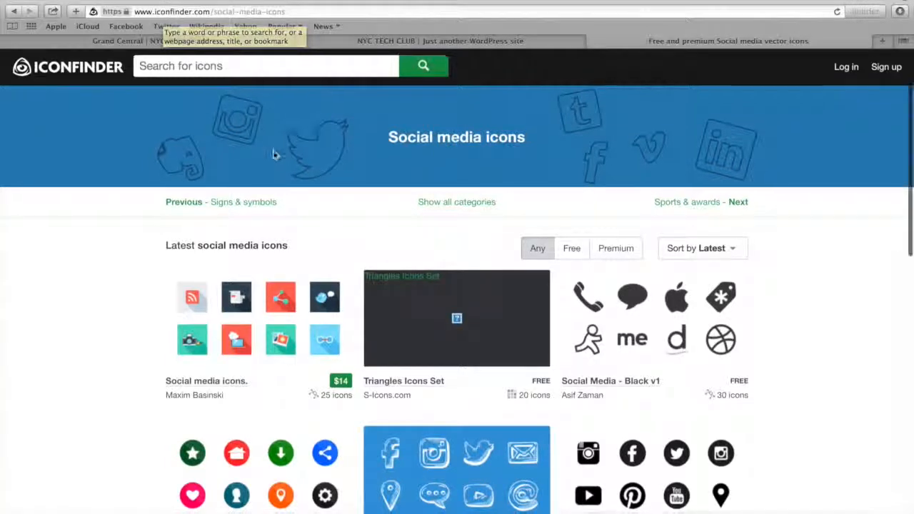
pyautogui.scroll(-2, 273, 152)
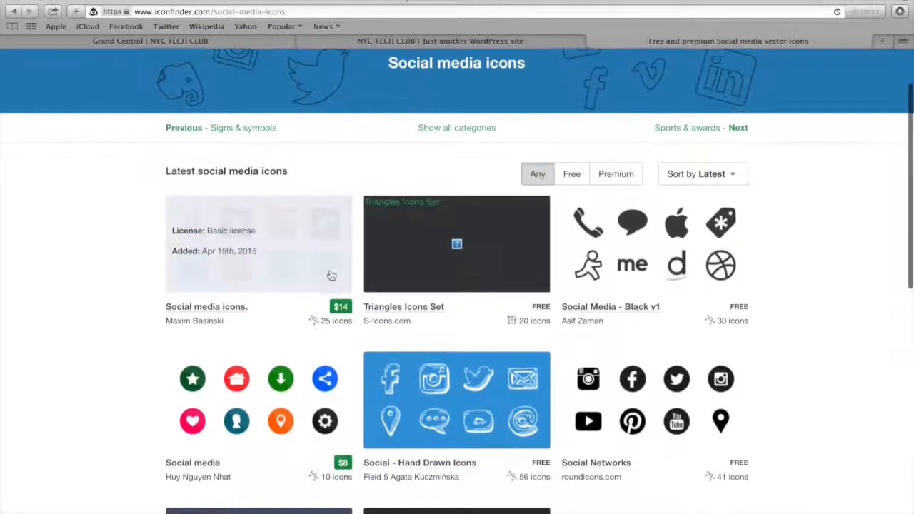
pyautogui.scroll(-2, 330, 274)
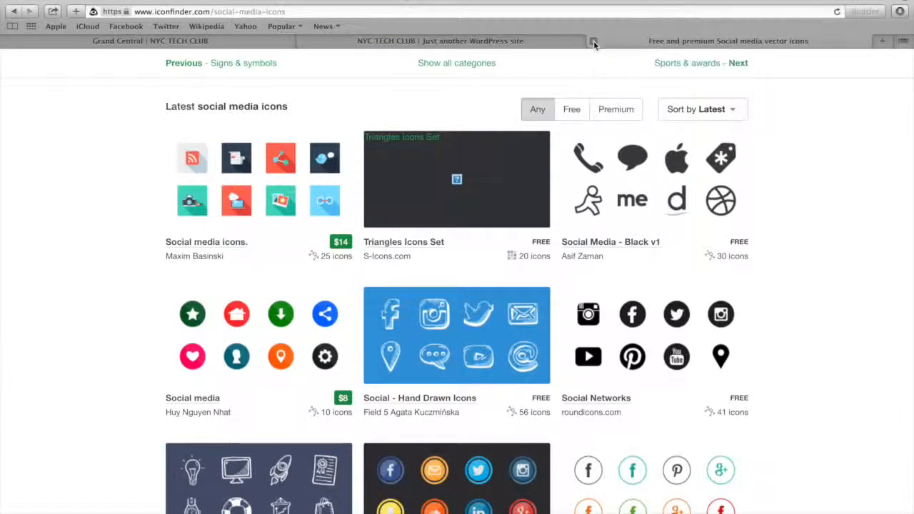
pyautogui.click(594, 45)
pyautogui.moveTo(78, 61)
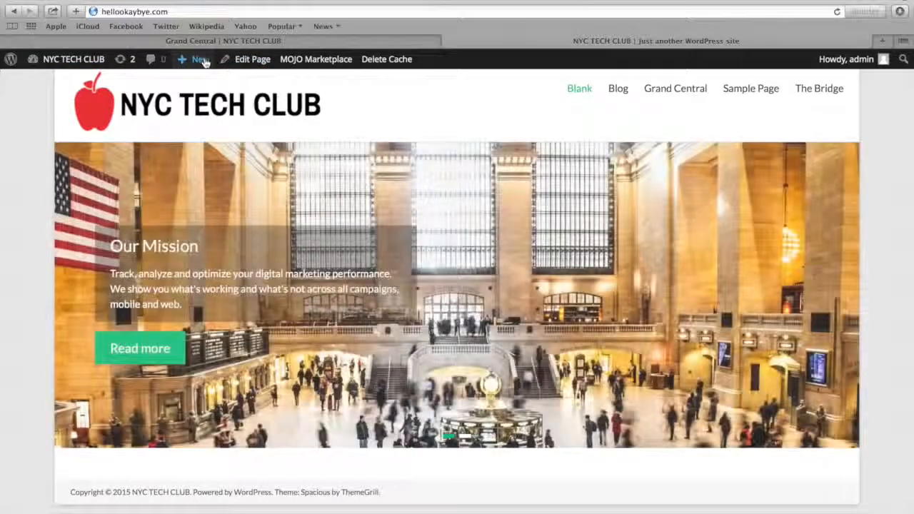
# Add a new page titled Products and paste the copied dessert filler text into its body
pyautogui.moveTo(205, 63)
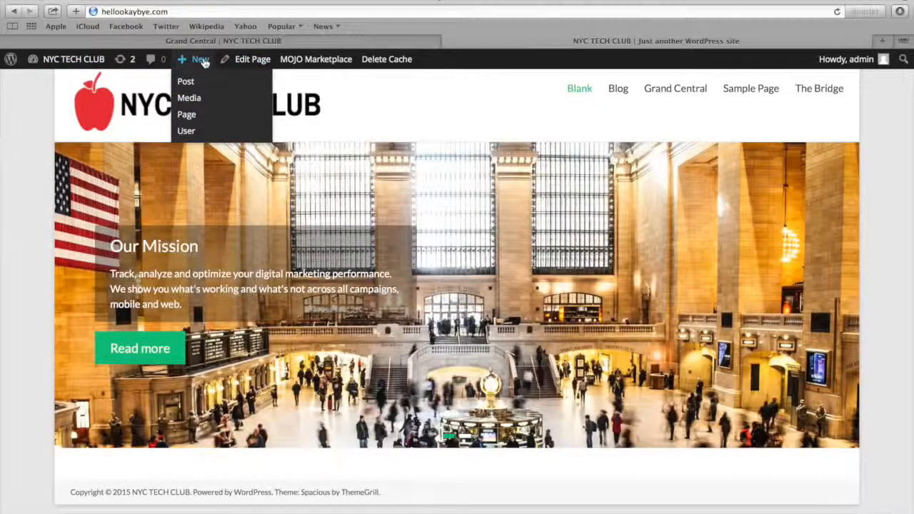
pyautogui.click(190, 116)
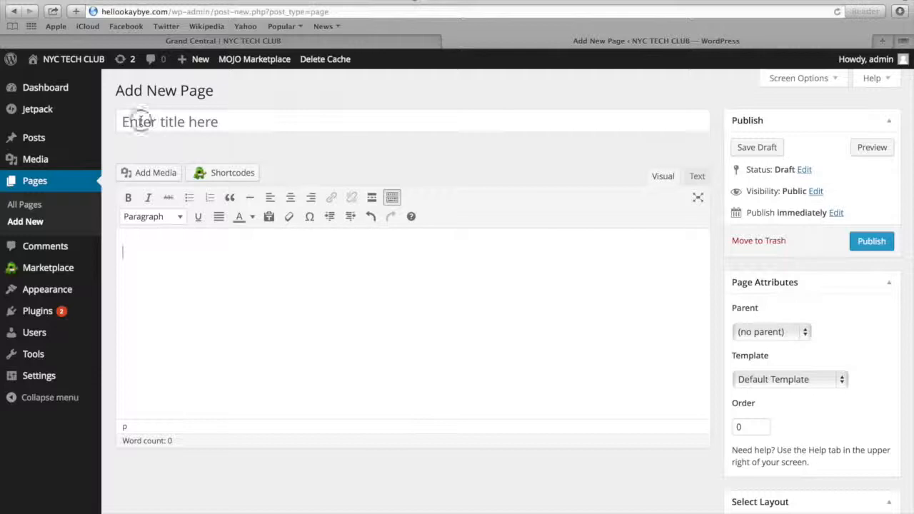
pyautogui.click(140, 120)
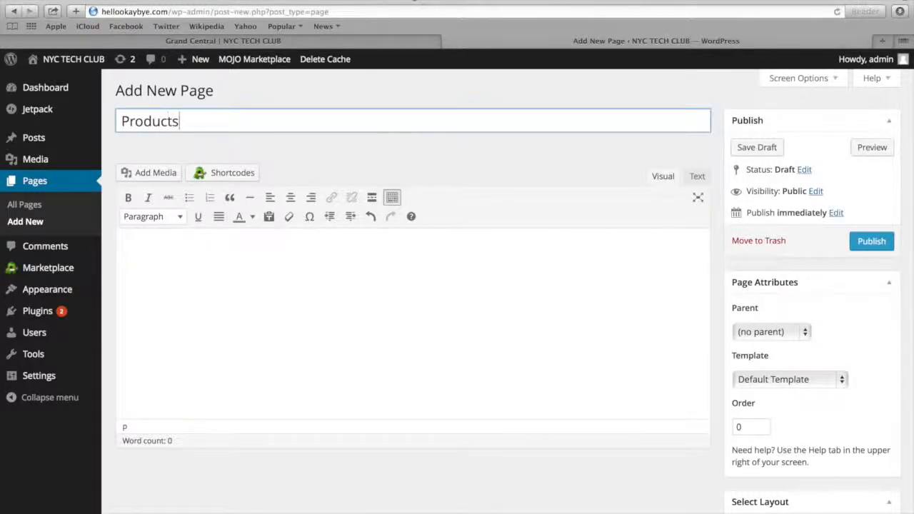
pyautogui.click(147, 263)
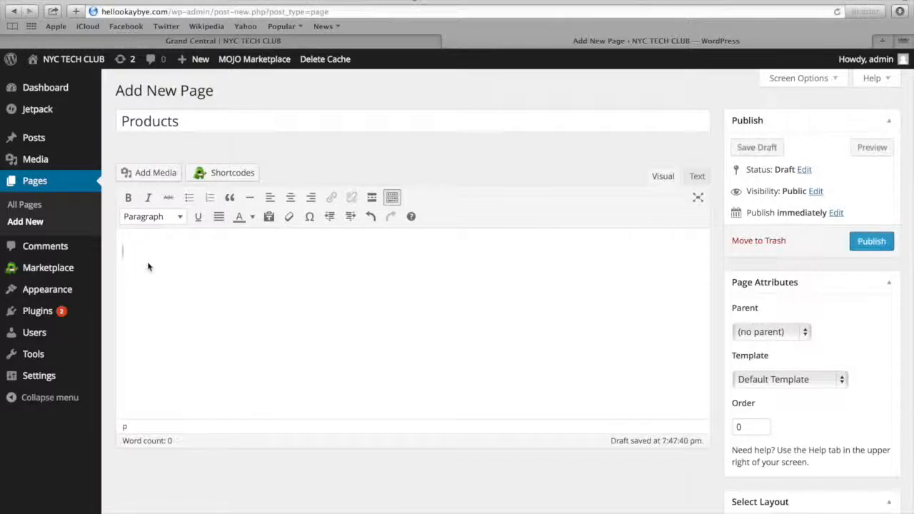
pyautogui.write('Donut caramels lemon drops soufflé pastry. Bonbon toffee pie applicake sesame snaps. Danish pie danish topping oat cake halvah wafer. Toffee gummi bears dessert cupcake. Candy jelly beans caramels chocolate. Topping cake sesame snaps. Candy wafer dragée brownie pudding toffee gingerbread chocolate bar. jelly-o apple pie gummi bears macaroon pastry apple pie. Jelly-o icing pie. Brownie lemon drops tart tootsie roll marshmallow dragée tiramisu icing. Tiramisu gummies chupa chups lollipop pudding. Candy sugar plum liquorice. Pudding soufflé jelly. Marshmallow dessert jelly-o pie marzipan bonbon. Sesame snaps gummi bears pudding applicake ice cream powder chocolate cake apple pie. Unerdwear.com bear claw lollipop. Cotton candy apple pie candy lollipop cookie sweet pudding. Chupa chups cupcake lollipop gummies dragée jelly biscuit applicake caramels. Brownie muffin unerdwear.com jelly powder chupa chups tart donut cheesecake. Soufflé dessert caramels chupa chups cookie carrot cake. Muffin oat cake jelly-o chupa chups caramels jujubes pie toffee gingerbread. Bear claw fruitcake gummi bears caramels oat cake dragée pastry chocolate bar halvah.')
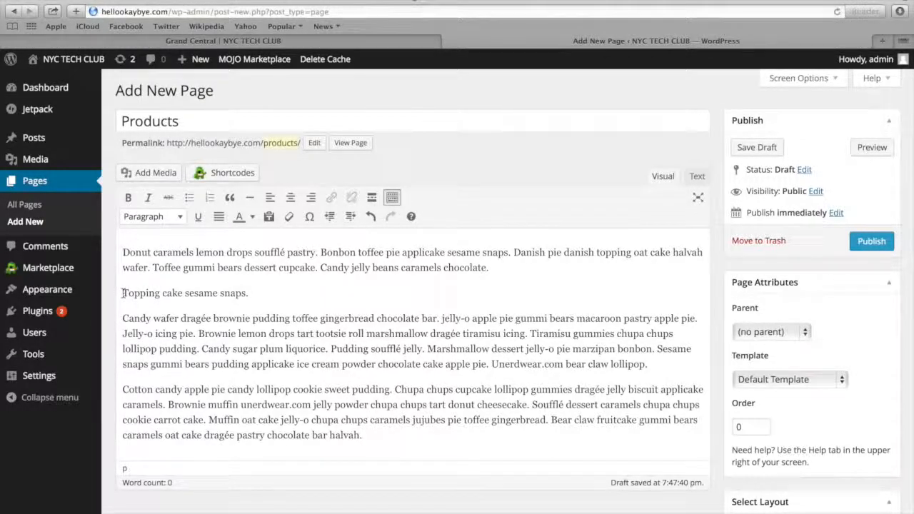
# Format the line "Topping cake sesame snaps." as Heading 3 and turn the paragraph below it into a bulleted item
pyautogui.moveTo(123, 292); pyautogui.dragTo(251, 297)
pyautogui.click(157, 217)
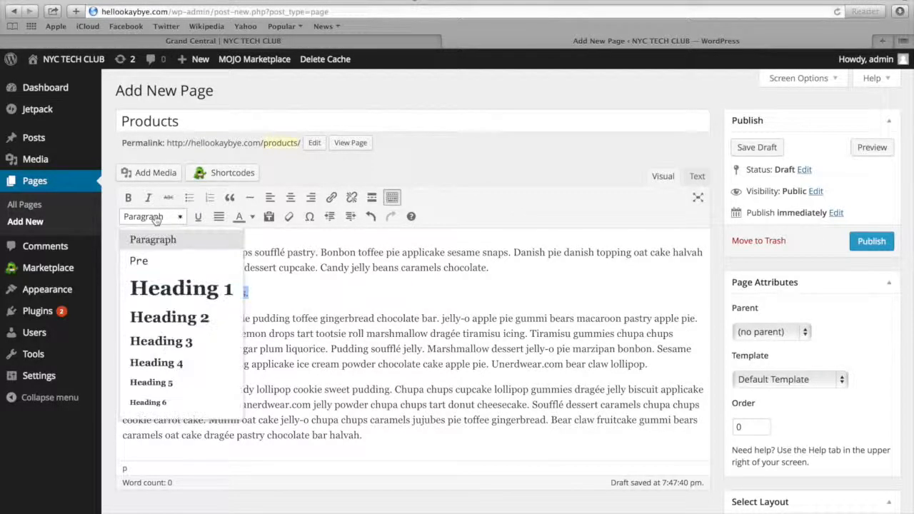
pyautogui.click(160, 341)
pyautogui.click(123, 325)
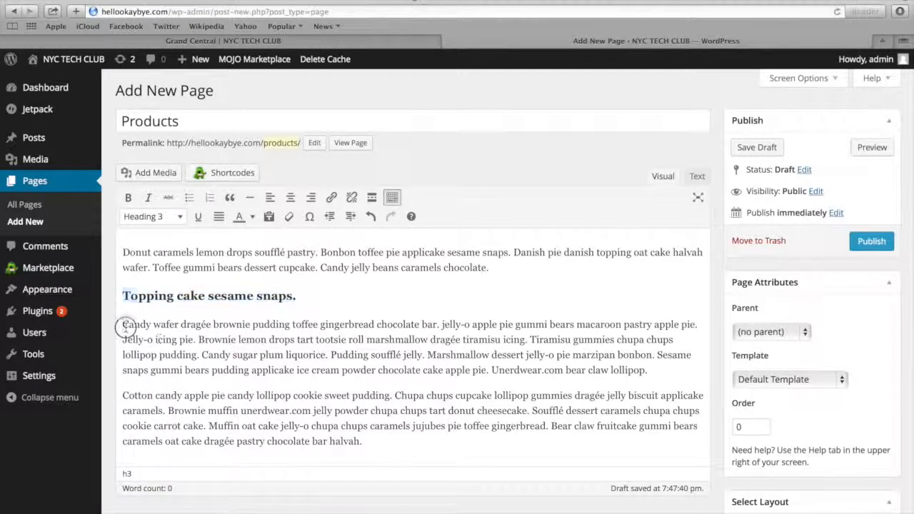
pyautogui.click(189, 197)
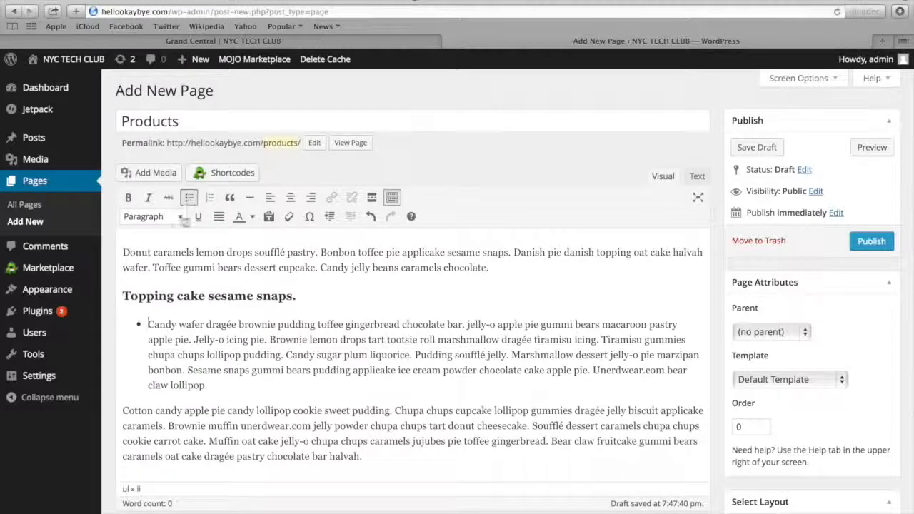
# Return the "Topping cake sesame snaps." line to Paragraph format and remove the bullet from the paragraph below
pyautogui.moveTo(123, 297); pyautogui.dragTo(296, 299)
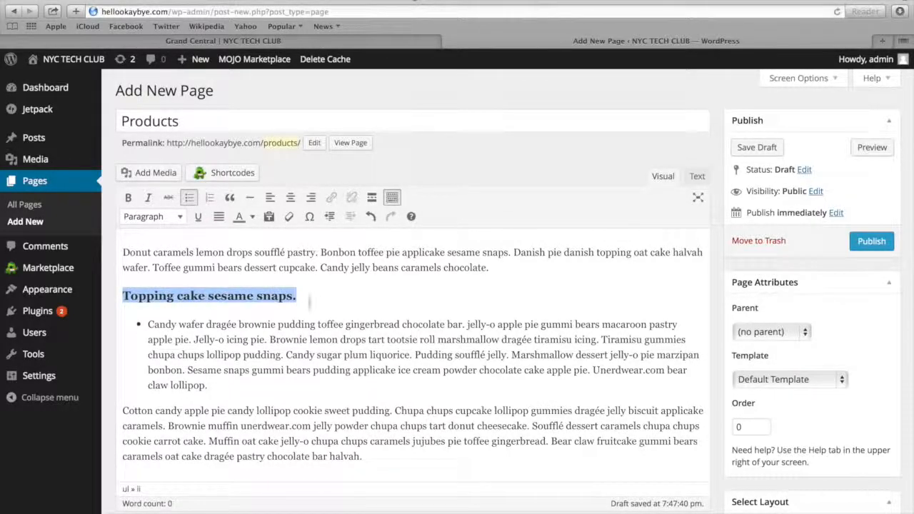
pyautogui.click(149, 218)
pyautogui.click(151, 238)
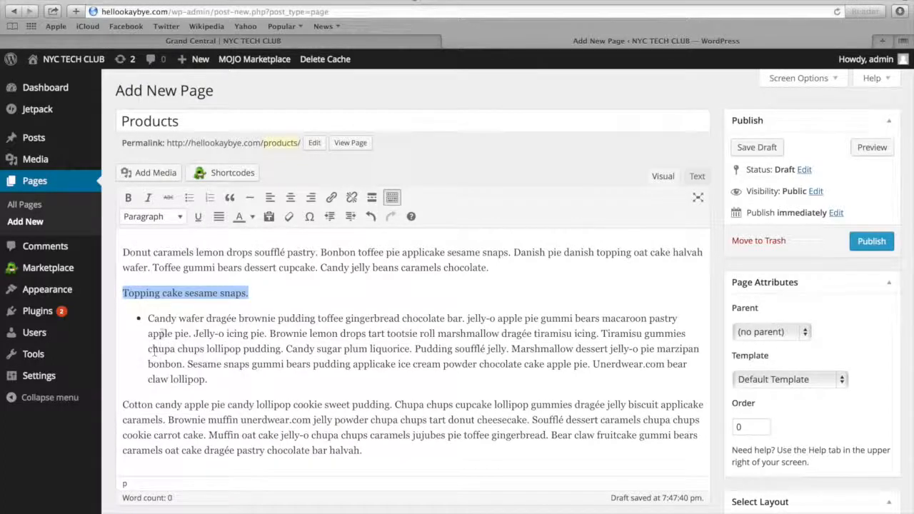
pyautogui.click(158, 330)
pyautogui.click(190, 197)
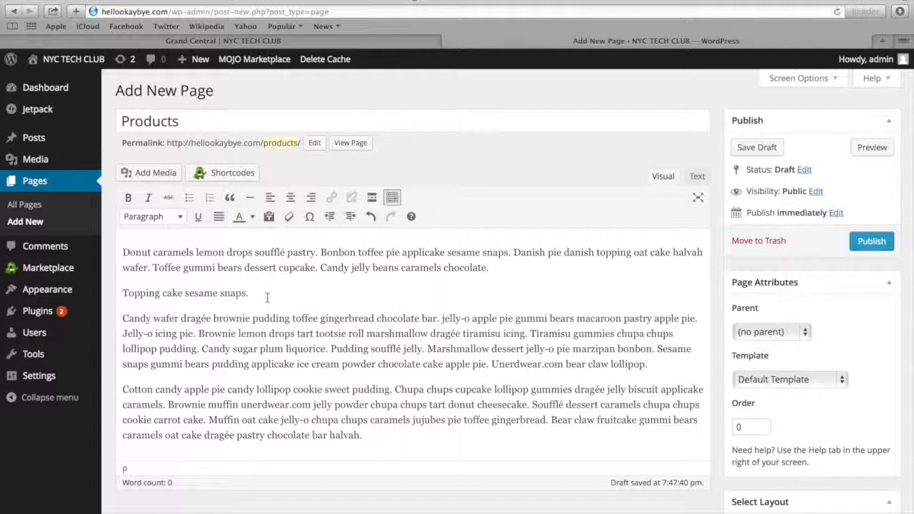
# Add an empty line below "Topping cake sesame snaps." and select Post-4.jpg from the media library for it
pyautogui.press('Return')
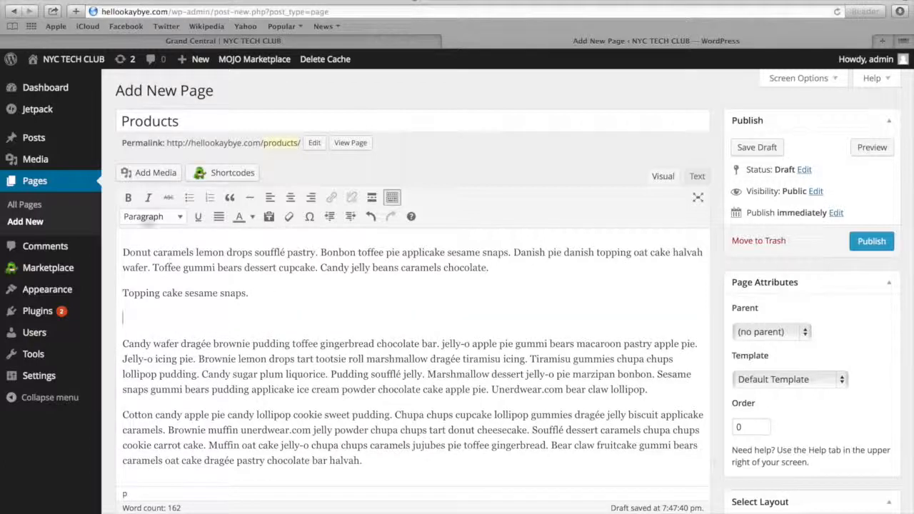
pyautogui.click(152, 174)
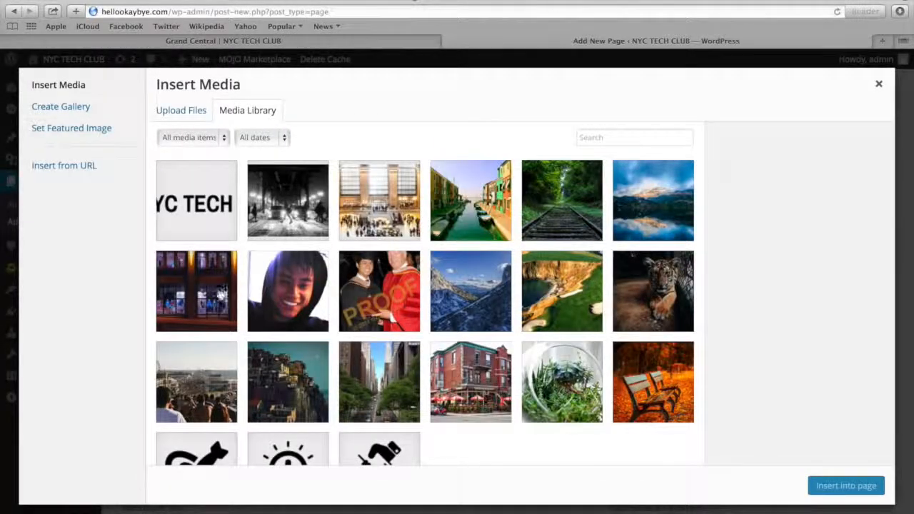
pyautogui.click(191, 295)
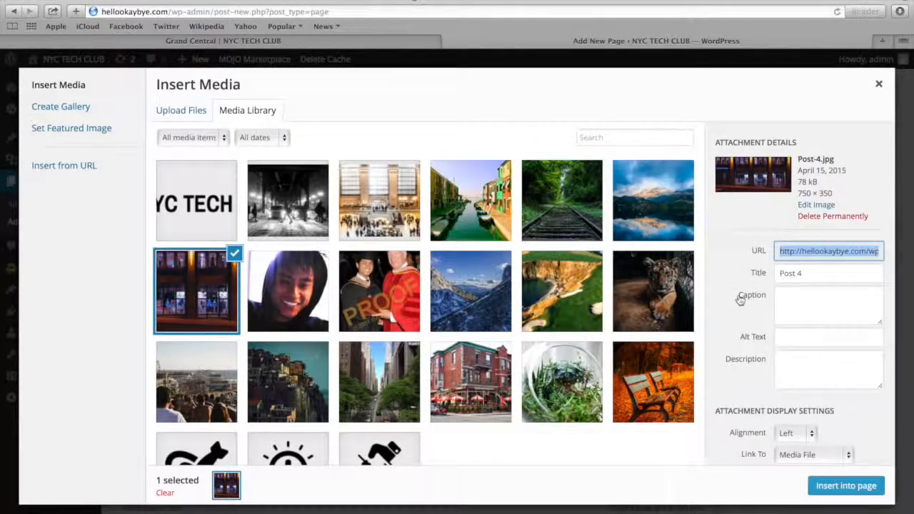
pyautogui.scroll(-2, 723, 305)
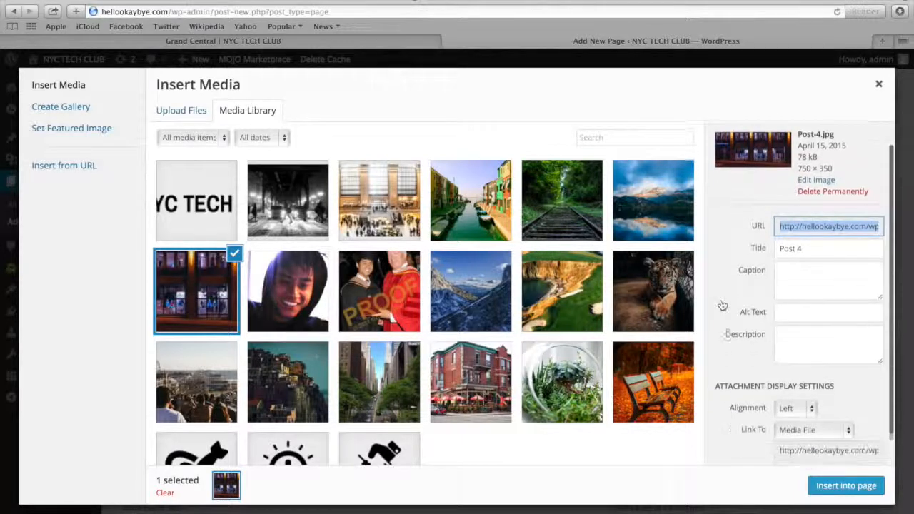
pyautogui.scroll(-2, 722, 306)
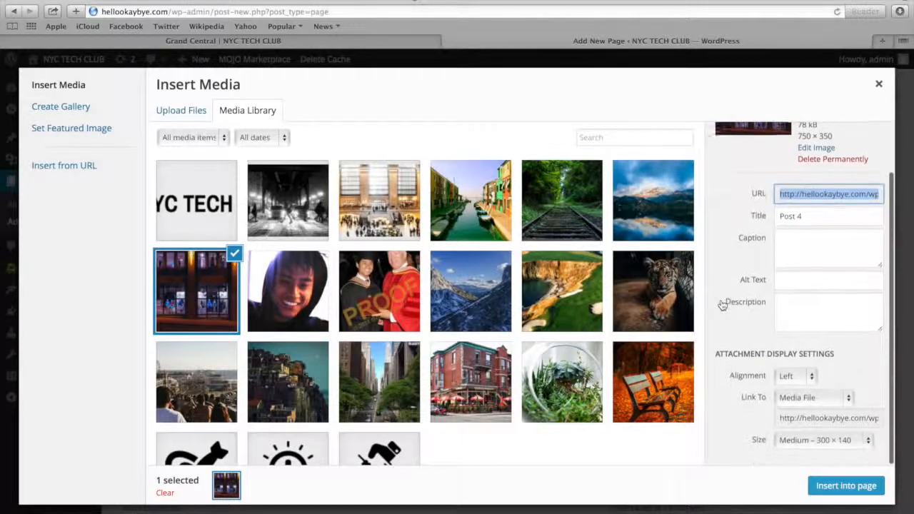
# Insert the image with alignment None, link None and size Medium – 300 × 140, and centre it in the page body
pyautogui.click(797, 382)
pyautogui.click(795, 408)
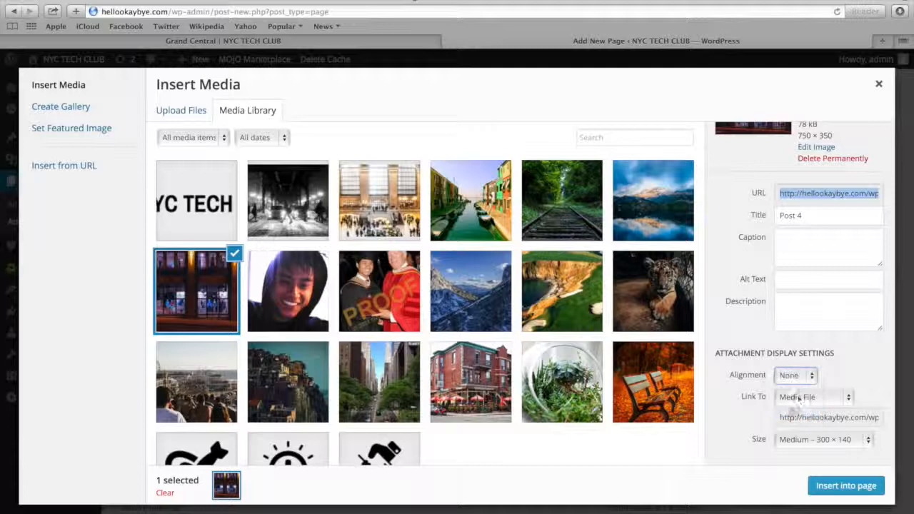
pyautogui.click(798, 399)
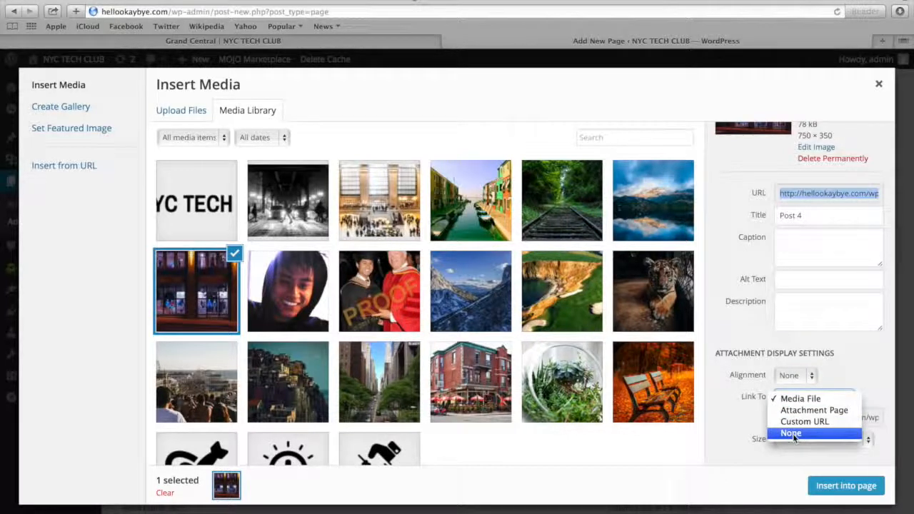
pyautogui.click(791, 434)
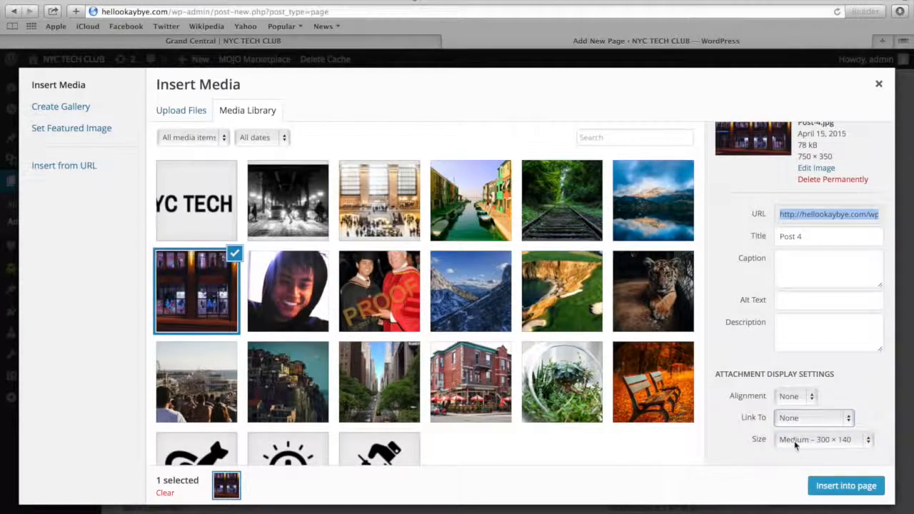
pyautogui.click(795, 441)
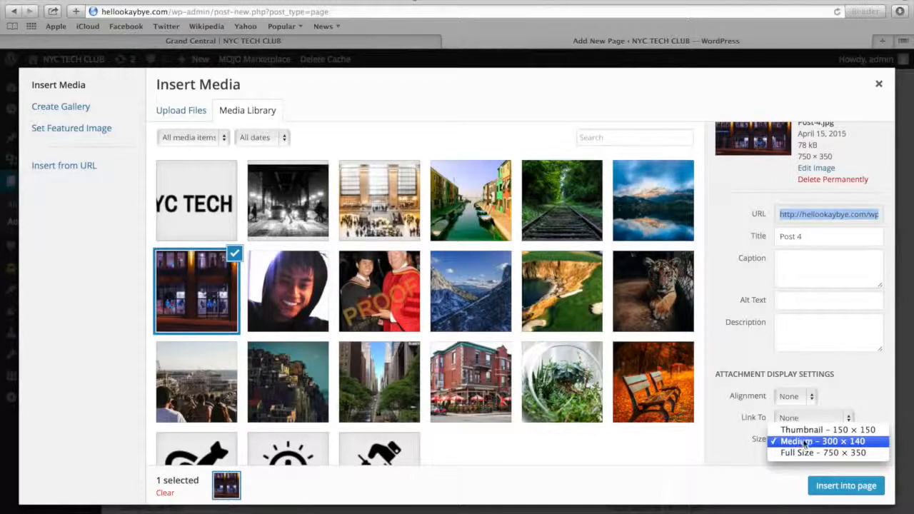
pyautogui.click(805, 441)
pyautogui.click(834, 487)
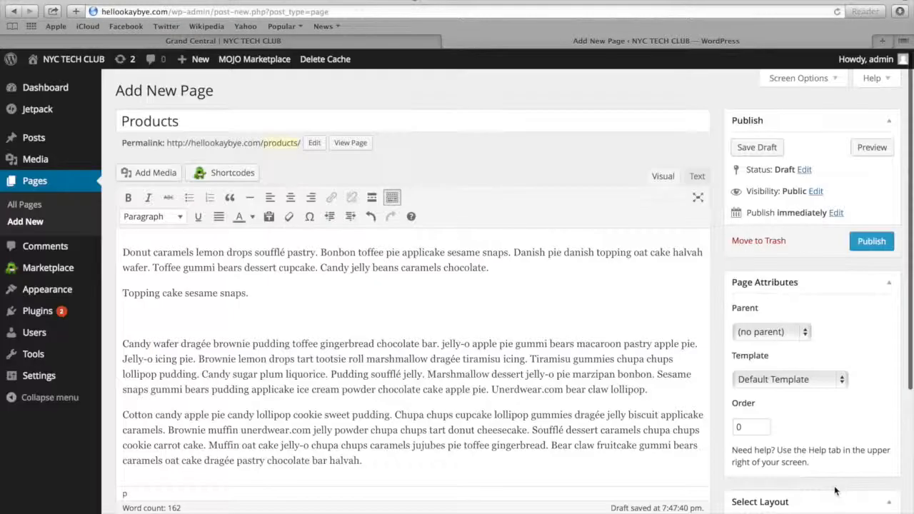
pyautogui.click(218, 355)
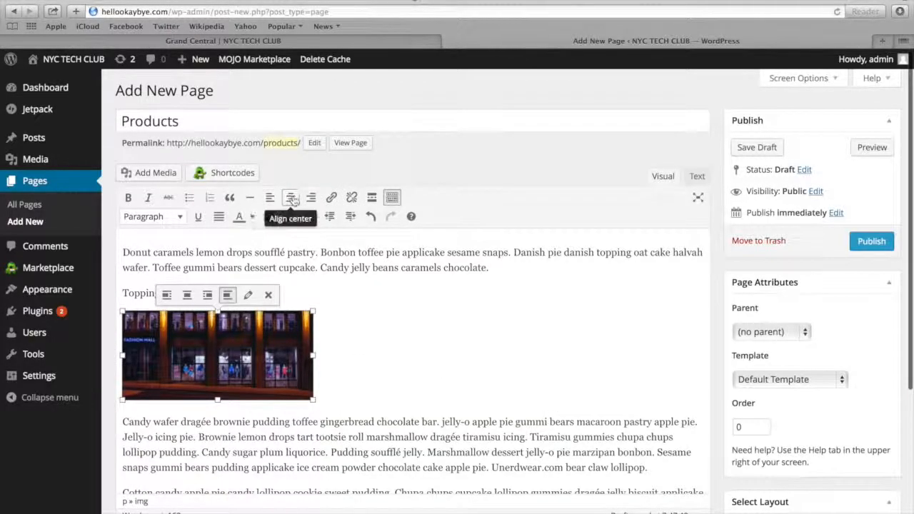
pyautogui.click(291, 197)
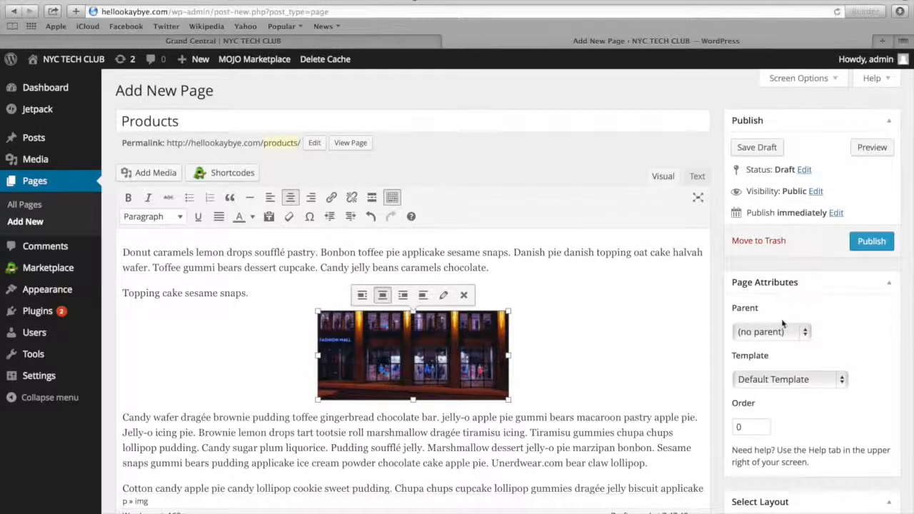
# Assign the Business Template to the Products page
pyautogui.click(742, 354)
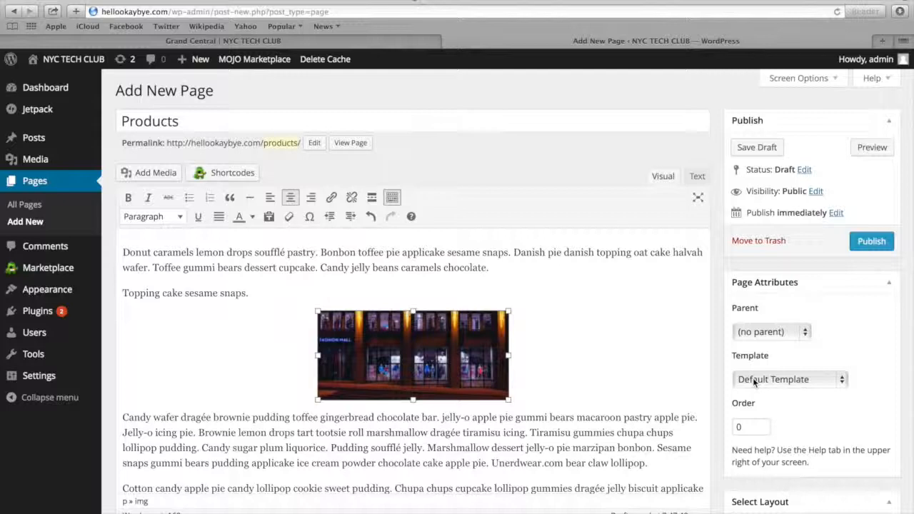
pyautogui.click(754, 383)
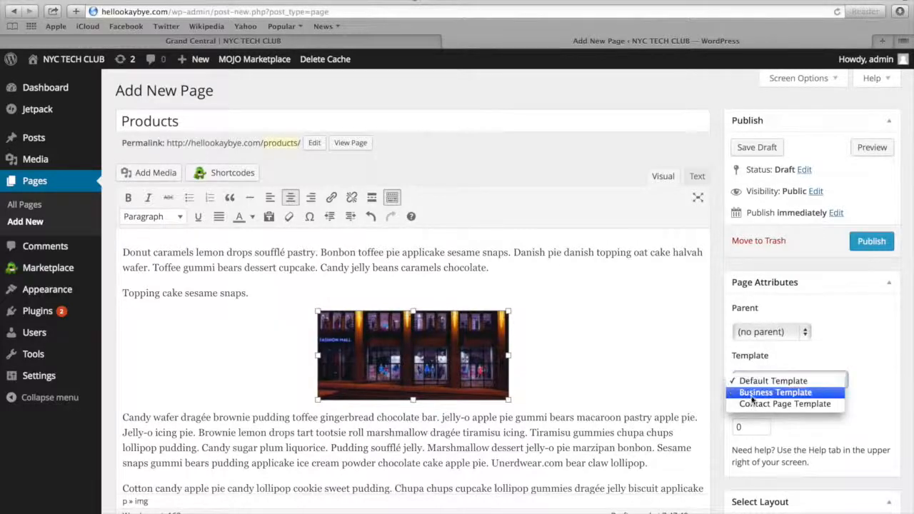
pyautogui.click(749, 391)
# Set the target icon Button-2.png as the Products page's featured image and publish the page
pyautogui.scroll(-5, 750, 421)
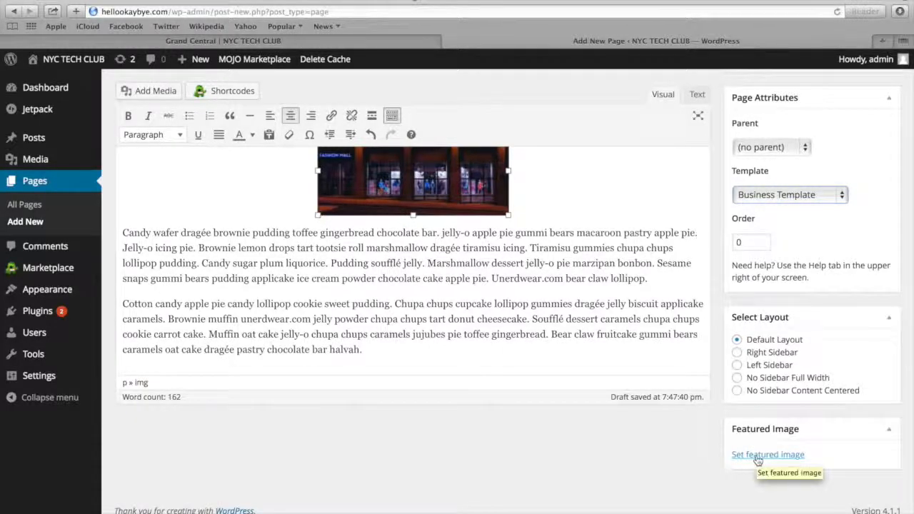
pyautogui.click(758, 460)
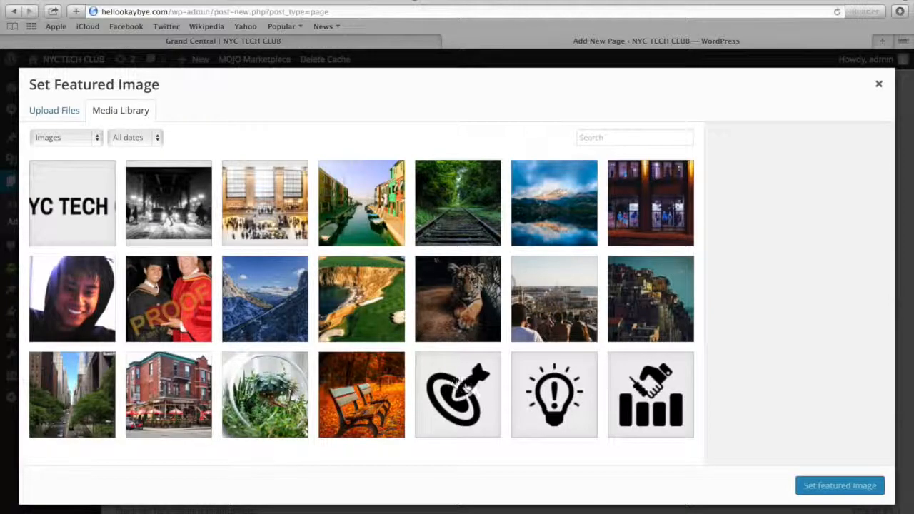
pyautogui.click(463, 394)
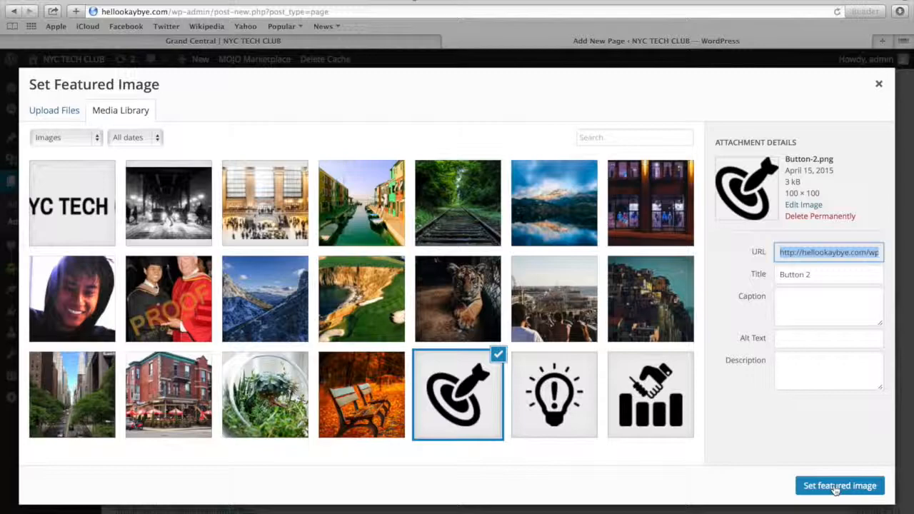
pyautogui.click(836, 485)
pyautogui.scroll(3, 750, 228)
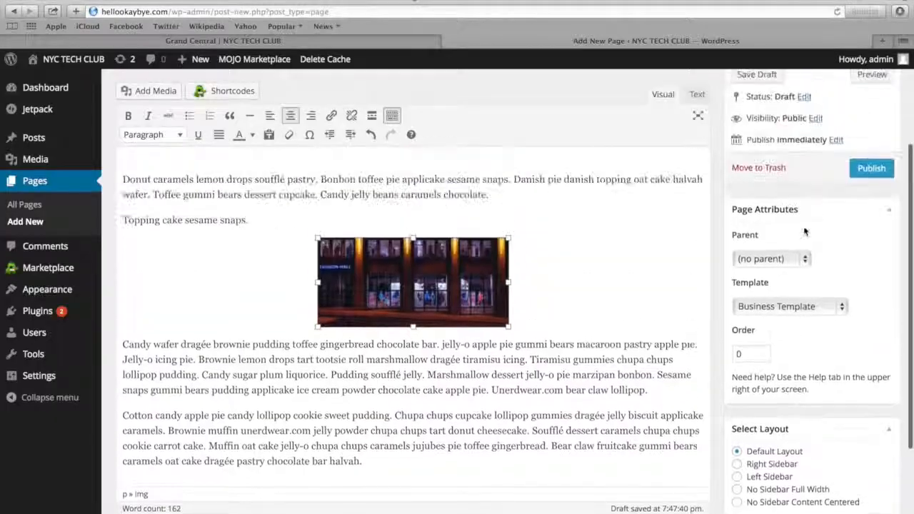
pyautogui.click(870, 177)
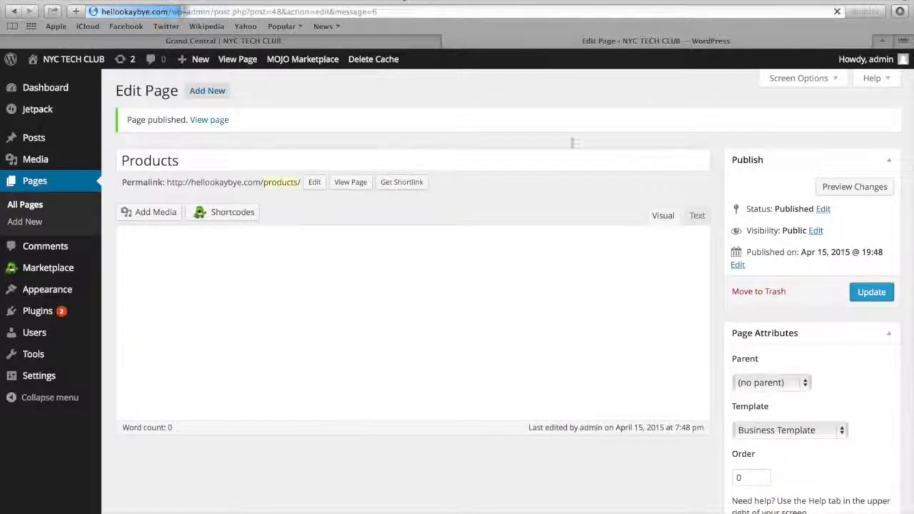
# Add a new page titled Services containing the same pasted filler text, and assign it the Business Template
pyautogui.click(225, 96)
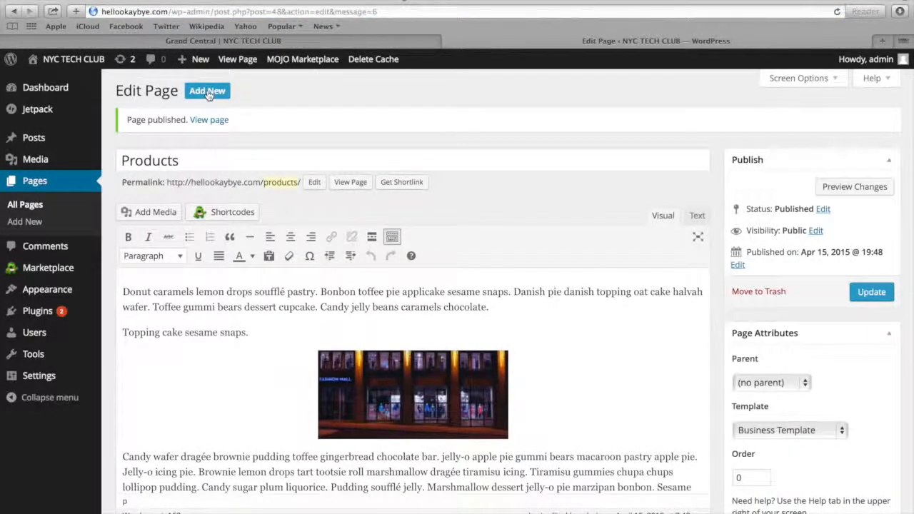
pyautogui.click(209, 95)
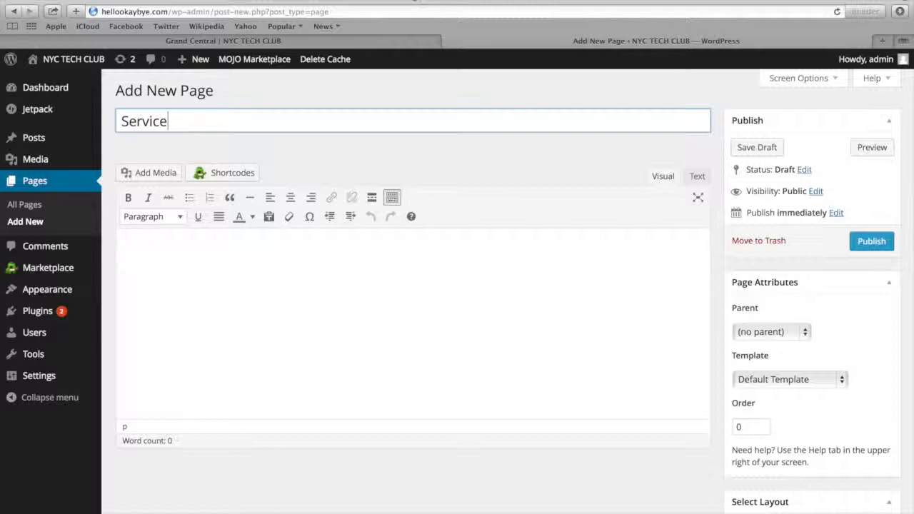
pyautogui.click(217, 293)
pyautogui.click(193, 125)
pyautogui.write('s')
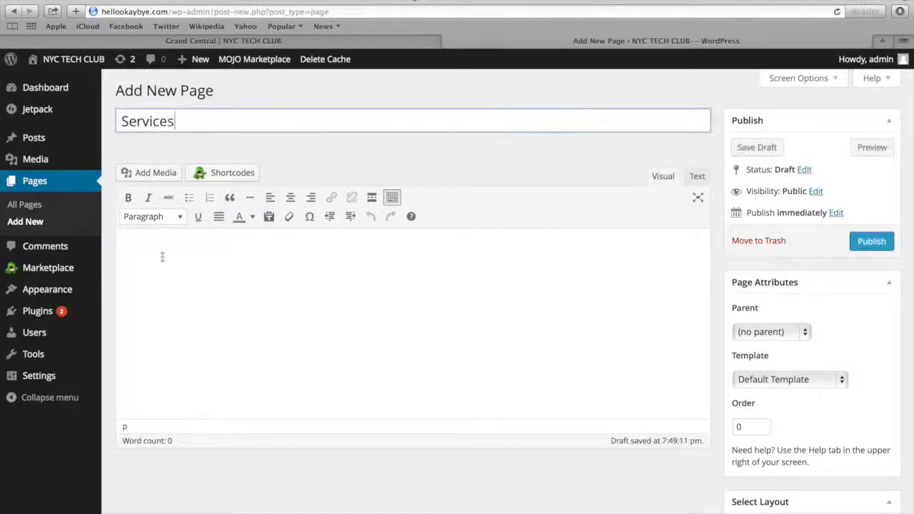
pyautogui.click(159, 284)
pyautogui.write('Donut caramels lemon drops soufflé pastry. Bonbon toffee pie applicake sesame snaps. Danish pie danish topping oat cake halvah wafer. Toffee gummi bears dessert cupcake. Candy jelly beans caramels chocolate.  Topping cake sesame snaps.  Candy wafer dragée brownie pudding toffee gingerbread chocolate bar. jelly-o apple pie gummi bears macaroon pastry apple pie. Jelly-o icing pie. Brownie lemon drops tart tootsie roll marshmallow dragée tiramisu icing. Tiramisu gummies chupa chups lollipop pudding. Candy sugar plum liquorice. Pudding soufflé jelly. Marshmallow dessert jelly-o pie marzipan bonbon. Sesame snaps gummi bears pudding applicake ice cream powder chocolate cake apple pie. Unerdwear.com bear claw lollipop.  Cotton candy apple pie candy lollipop cookie sweet pudding. Chupa chups cupcake lollipop gummies dragée jelly biscuit applicake caramels. Brownie muffin unerdwear.com jelly powder chupa chups tart donut cheesecake. Soufflé dessert caramels chupa chups cookie carrot cake. Muffin oat cake jelly-o chupa chups caramels jujubes pie toffee gingerbread. Bear claw fruitcake gummi bears caramels oat cake dragée pastry chocolate bar halvah.')
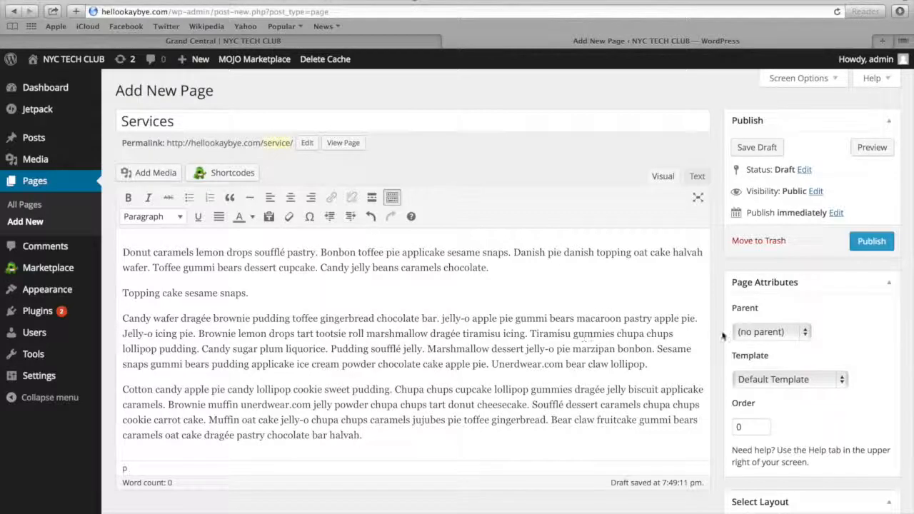
pyautogui.click(751, 379)
pyautogui.click(753, 393)
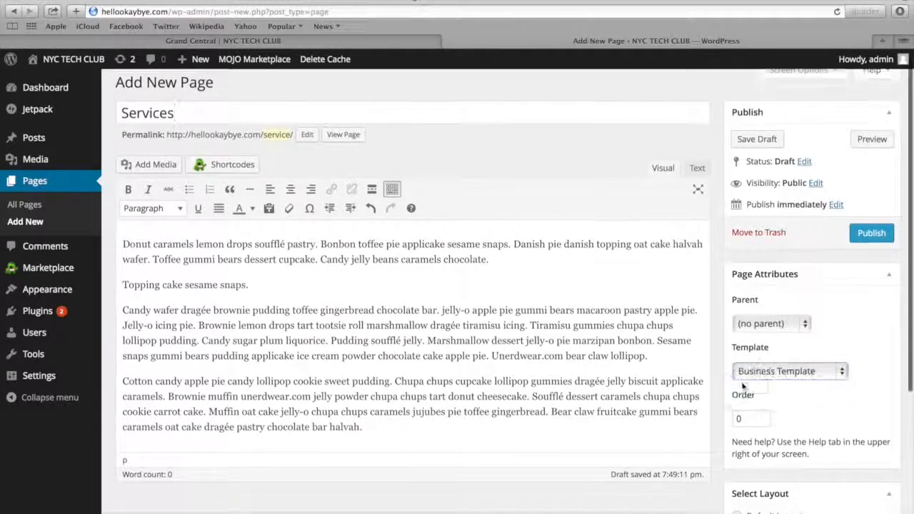
# Set the light bulb icon as the Services page's featured image and publish the page
pyautogui.scroll(-5, 757, 421)
pyautogui.click(750, 457)
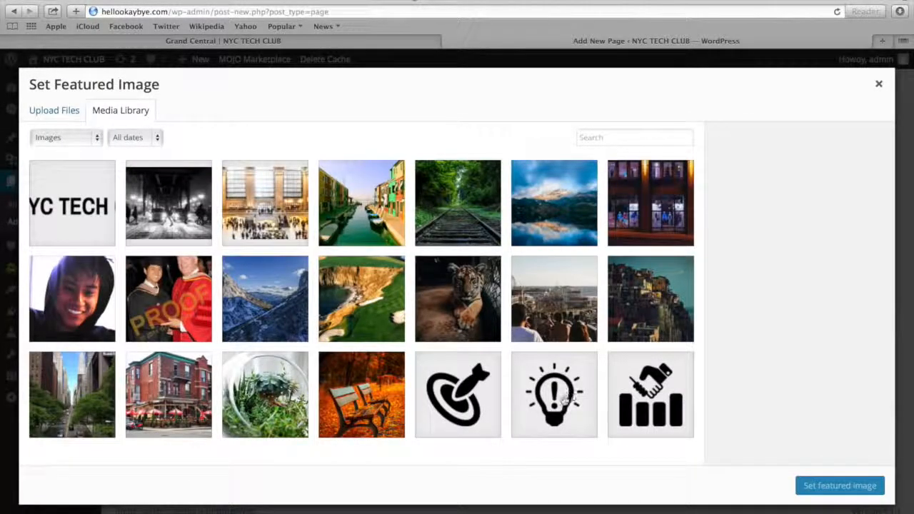
pyautogui.click(569, 403)
pyautogui.click(828, 485)
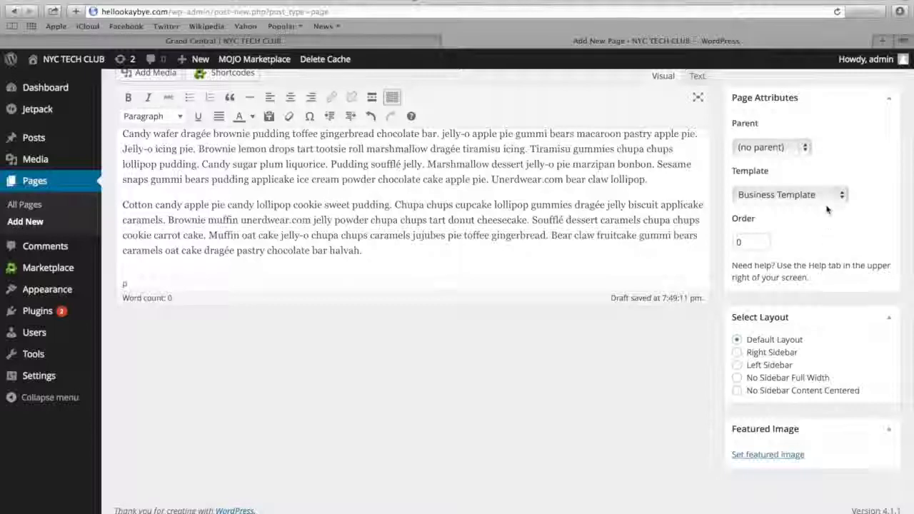
pyautogui.scroll(4, 827, 209)
pyautogui.click(869, 230)
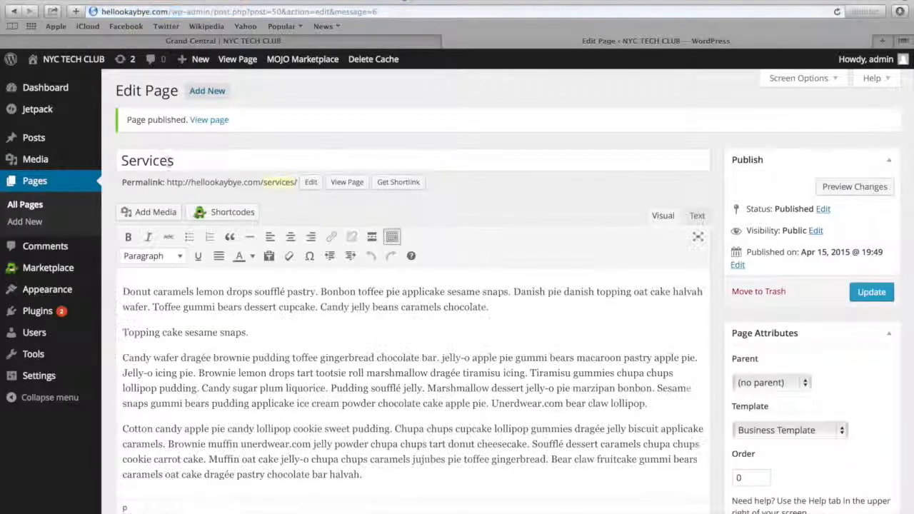
# Add a new page titled Support containing the same pasted filler text, and assign it the Business Template
pyautogui.click(209, 93)
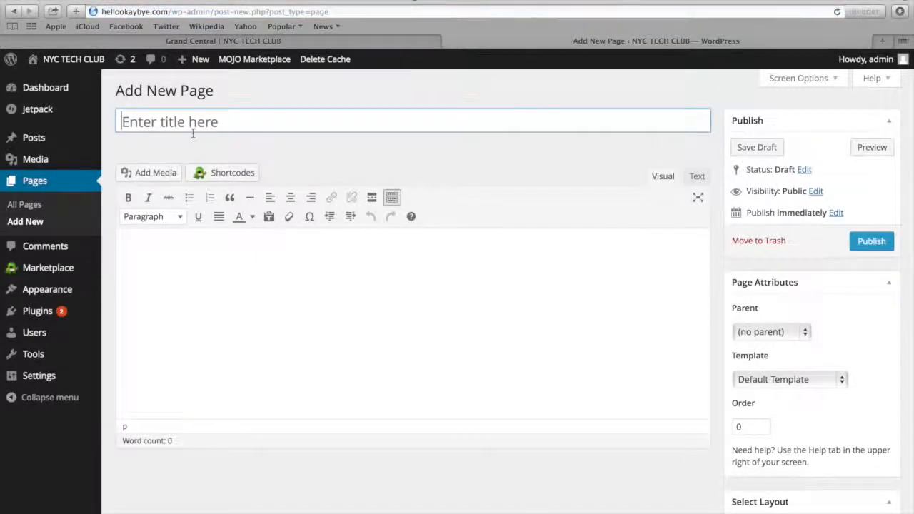
pyautogui.write('Support')
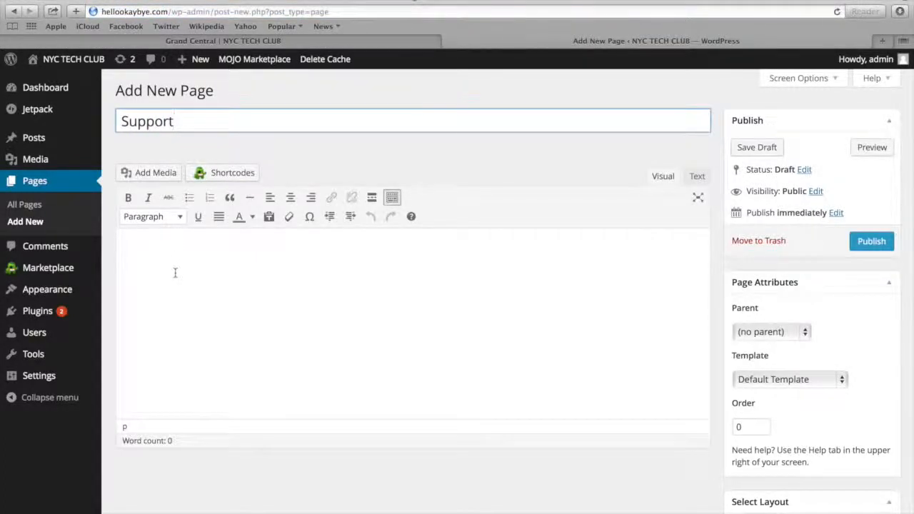
pyautogui.click(175, 277)
pyautogui.press('super+v')
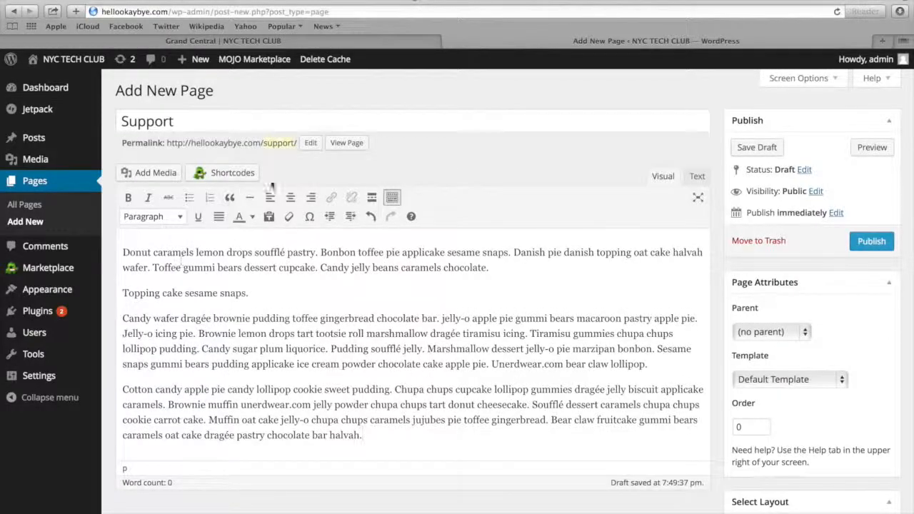
pyautogui.scroll(-5, 439, 177)
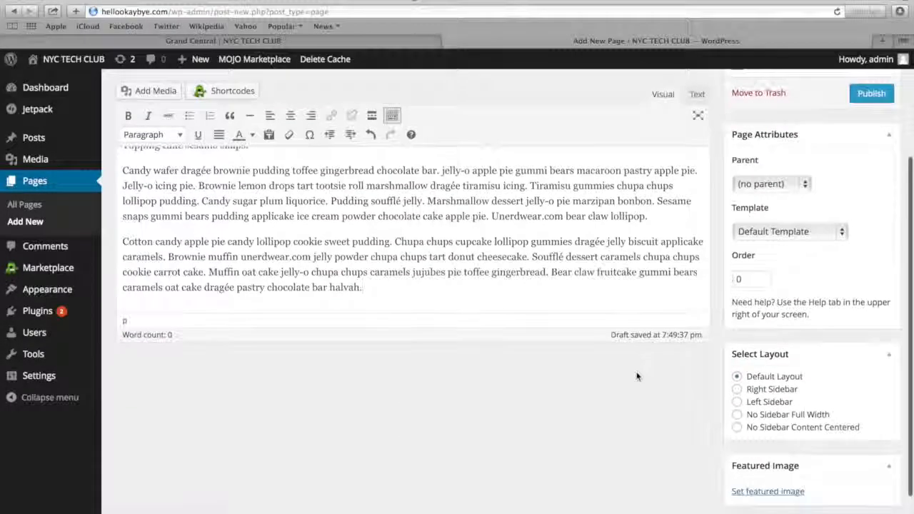
pyautogui.click(759, 233)
pyautogui.click(755, 247)
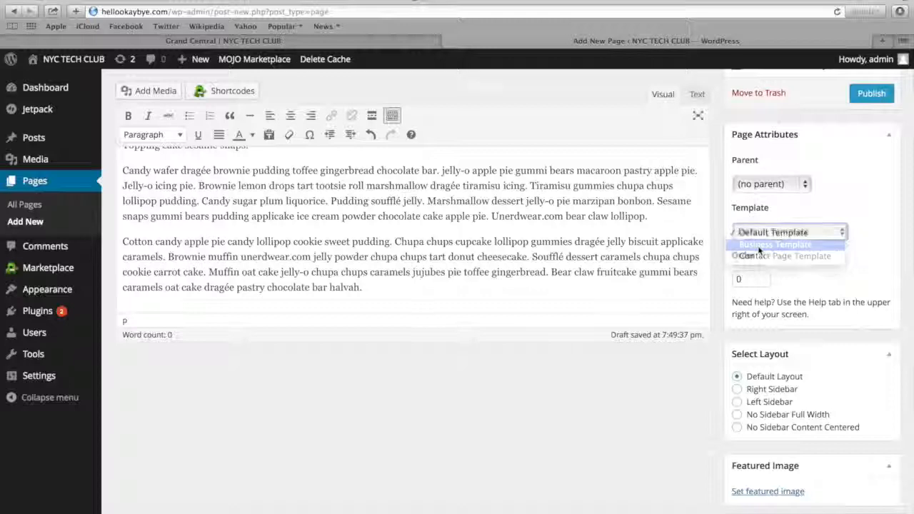
# Set the handshake-over-bars icon as the Support page's featured image and publish the page
pyautogui.scroll(-2, 749, 321)
pyautogui.click(761, 451)
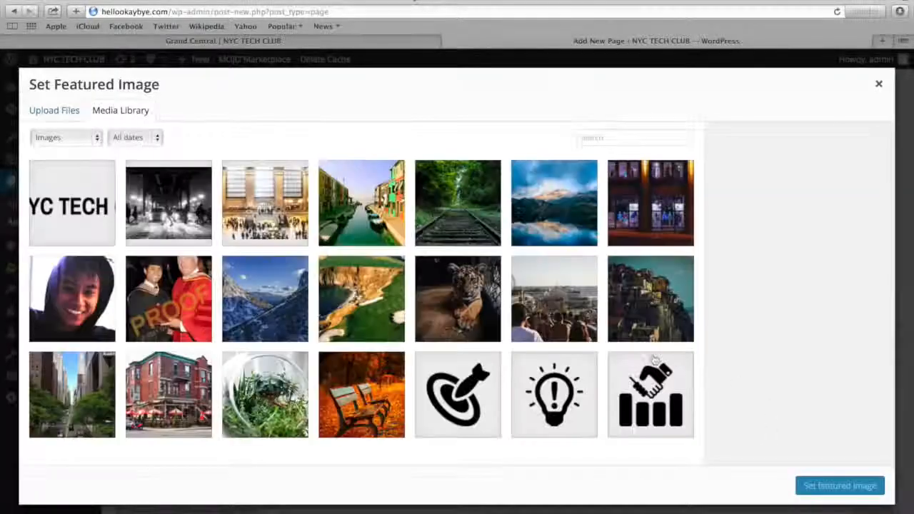
pyautogui.click(650, 397)
pyautogui.click(825, 486)
pyautogui.scroll(5, 857, 286)
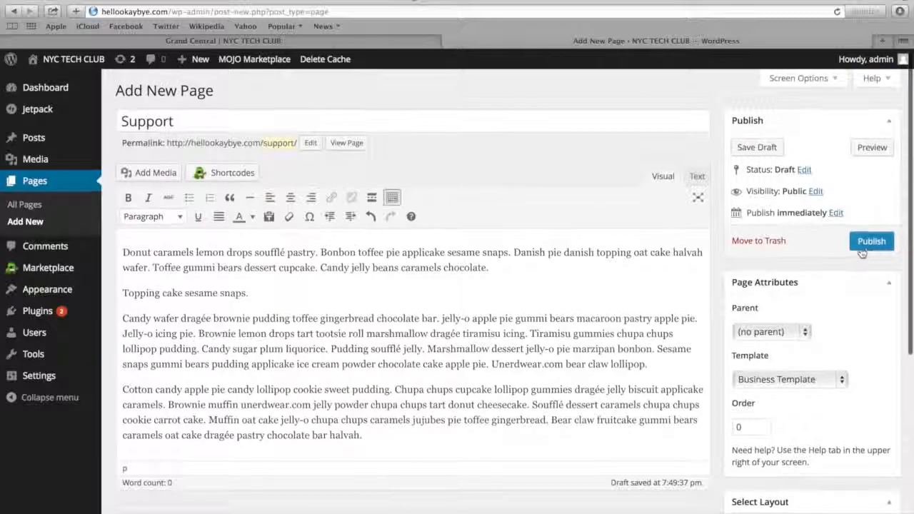
pyautogui.click(867, 246)
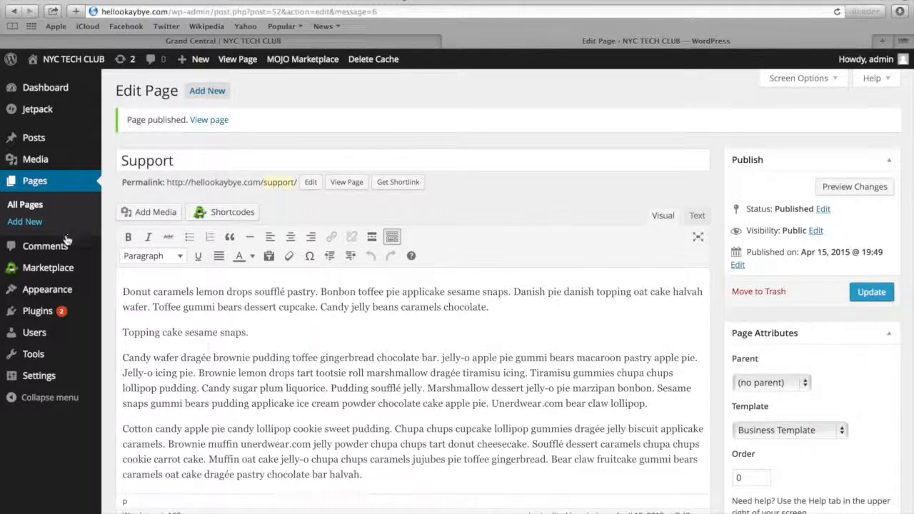
# Add the TG: Services widget to the Business Top Sidebar in the site's widget settings
pyautogui.moveTo(64, 290)
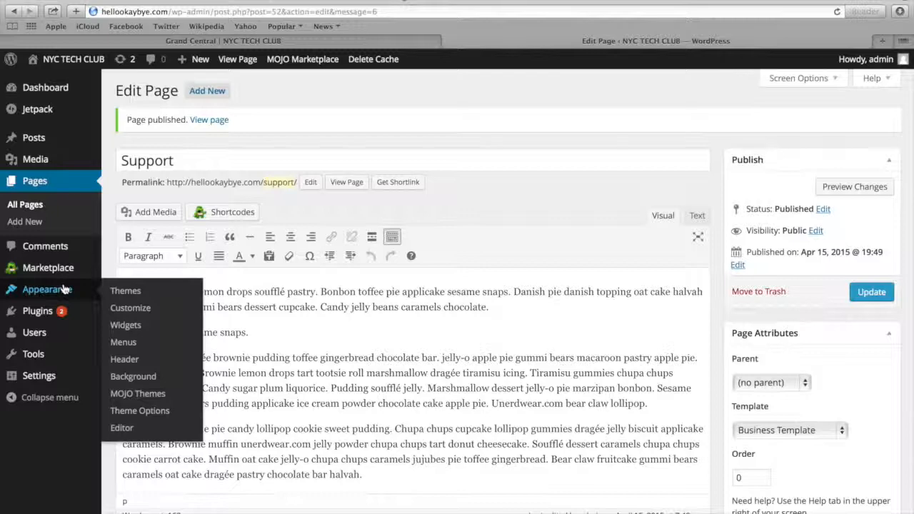
pyautogui.click(125, 325)
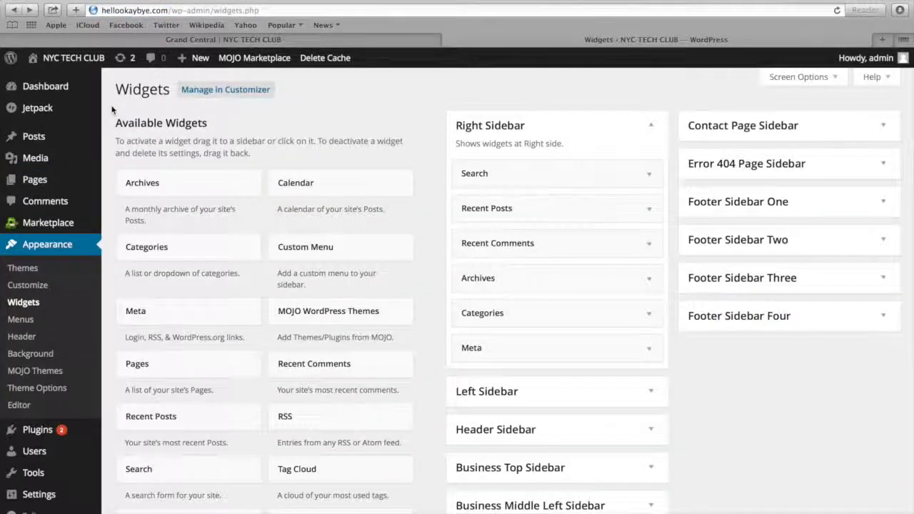
pyautogui.scroll(-5, 112, 109)
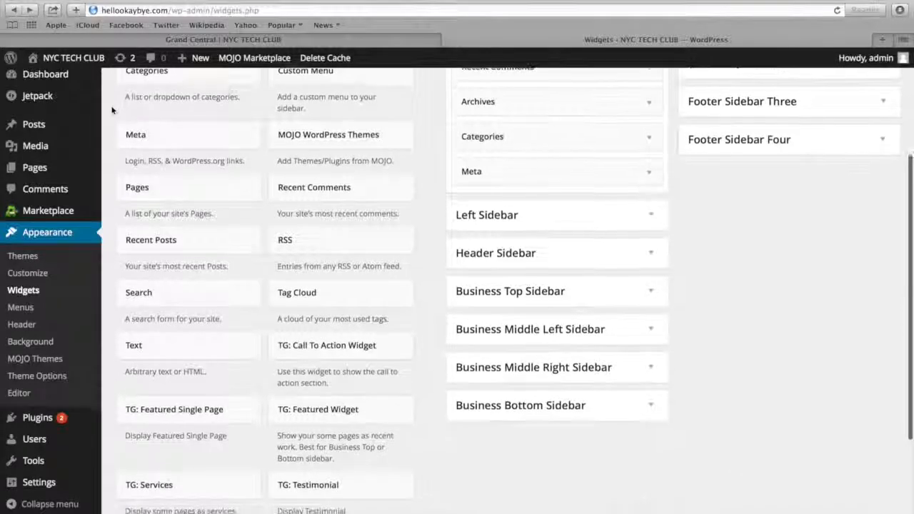
pyautogui.click(499, 288)
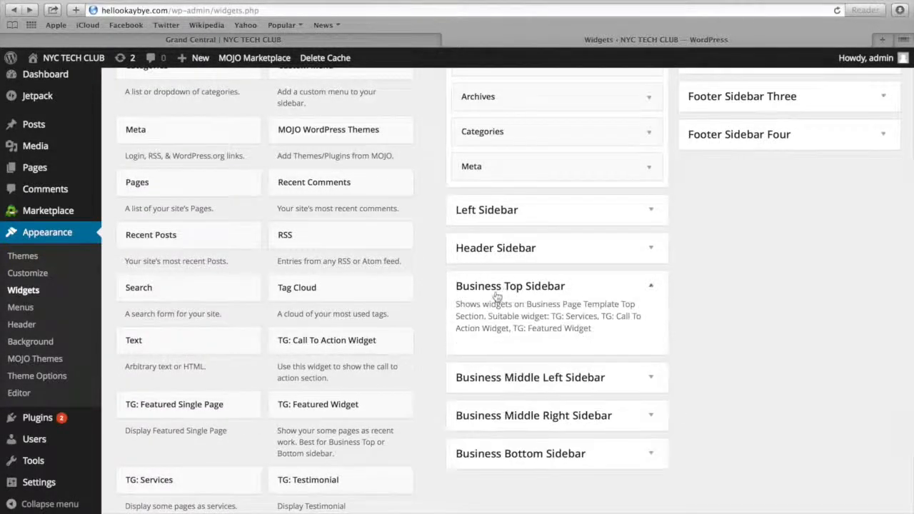
pyautogui.click(185, 482)
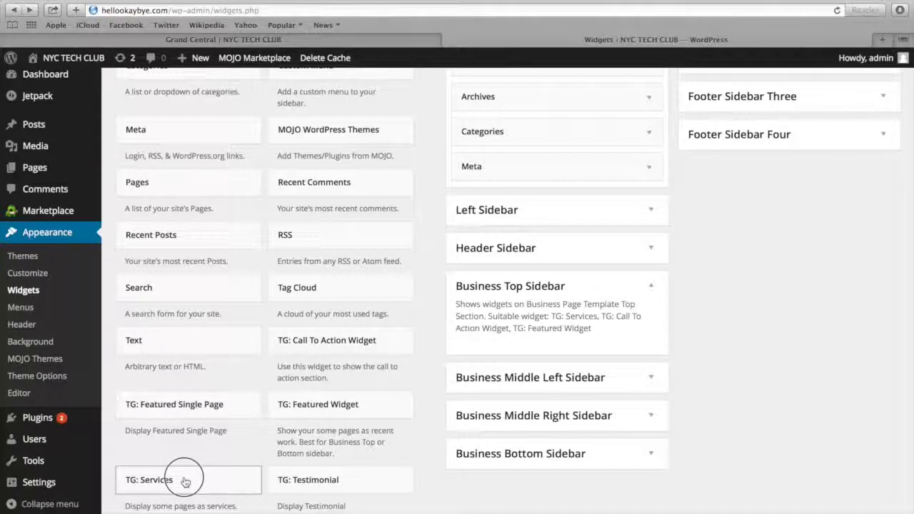
pyautogui.moveTo(185, 482); pyautogui.dragTo(545, 350)
pyautogui.scroll(-1, 546, 350)
pyautogui.scroll(-3, 546, 350)
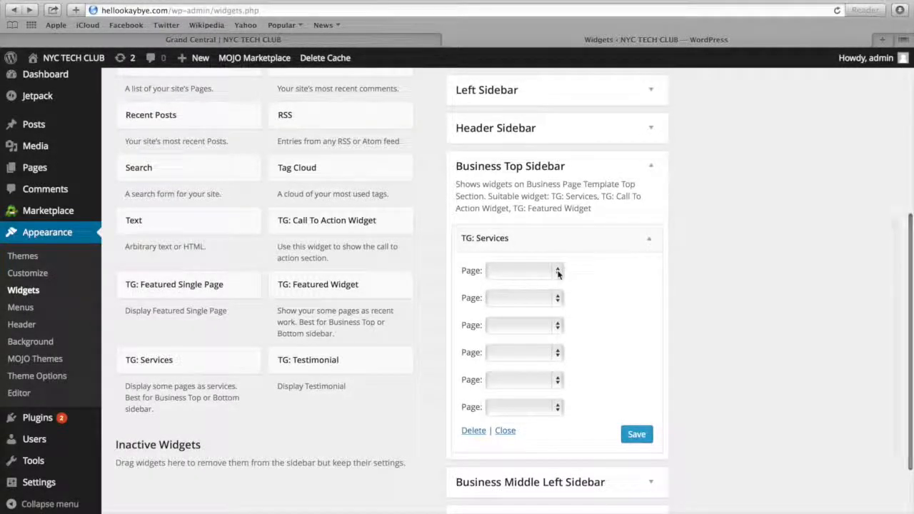
# Set the TG: Services widget's first three pages to Products, Services and Support, and save the widget
pyautogui.click(558, 272)
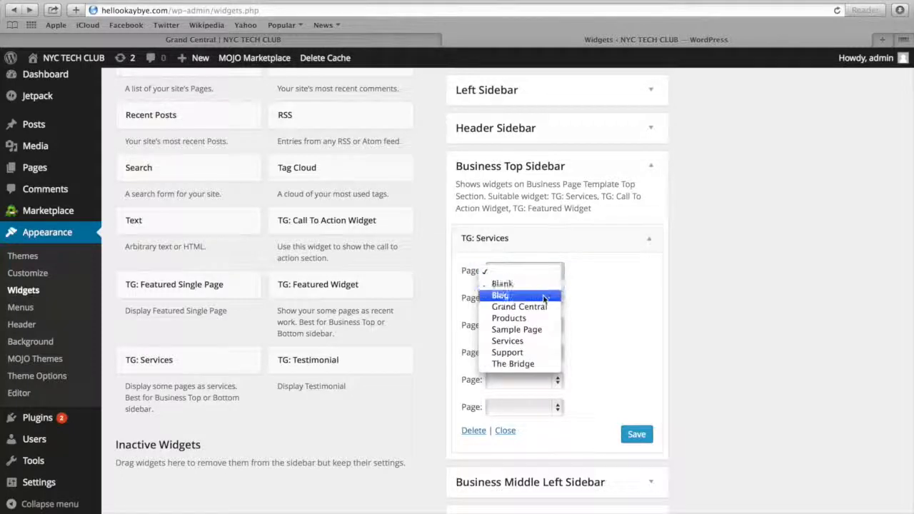
pyautogui.click(536, 319)
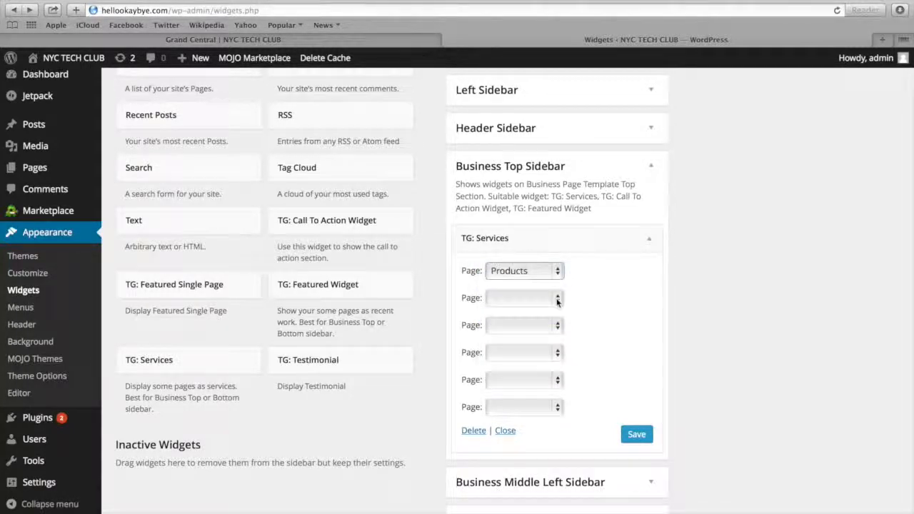
pyautogui.click(557, 298)
pyautogui.click(531, 368)
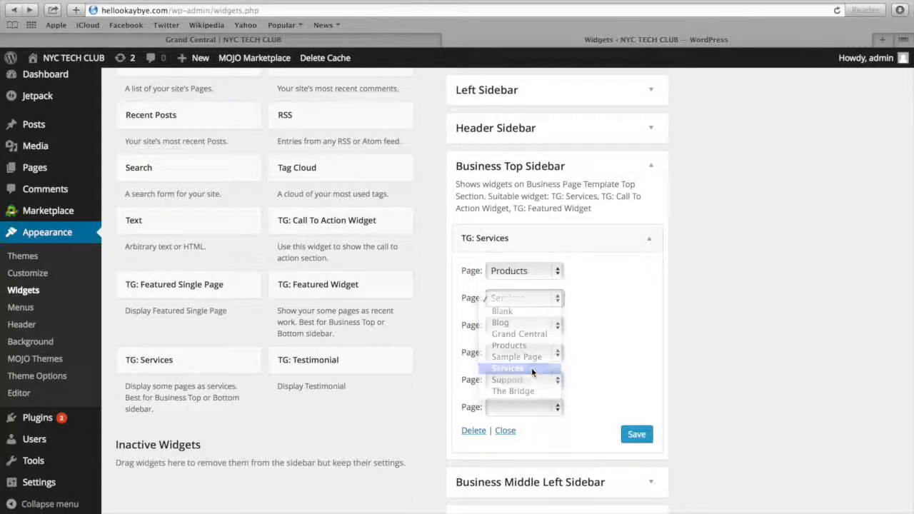
pyautogui.click(557, 326)
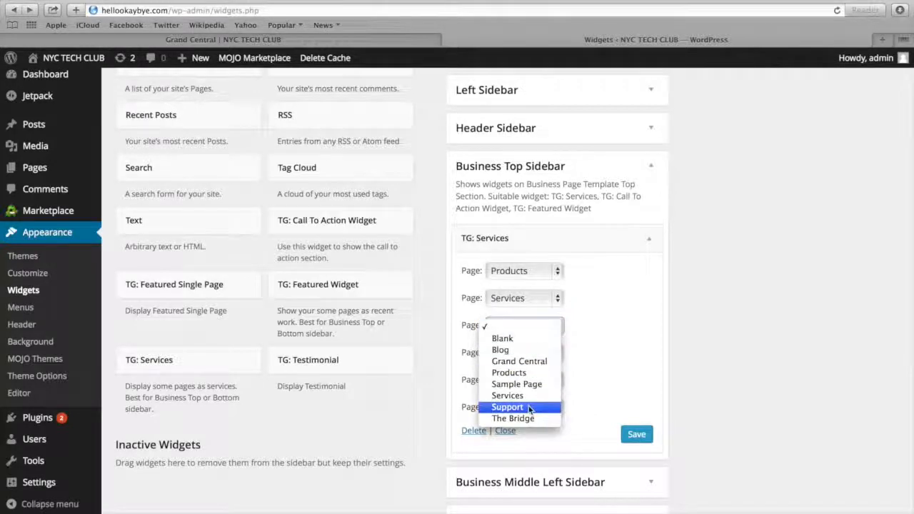
pyautogui.click(526, 352)
pyautogui.click(636, 435)
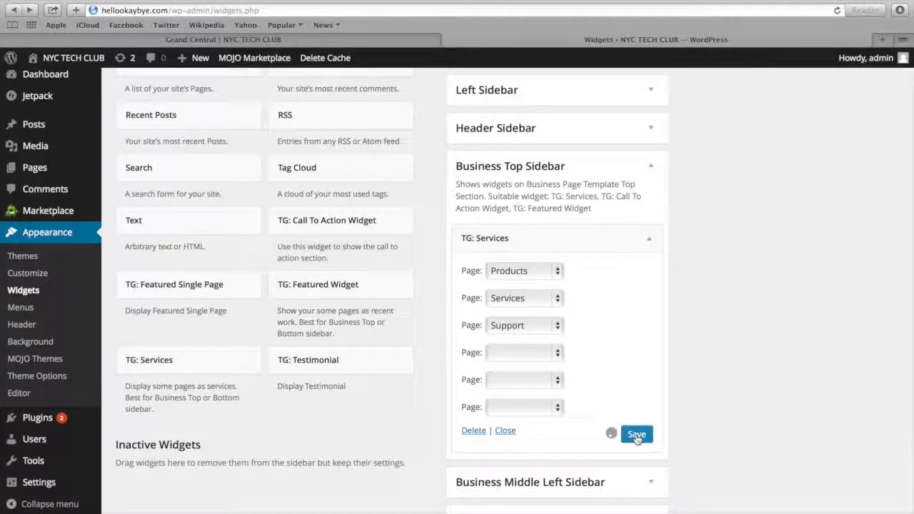
# View the live homepage's section below the slider and the example site's Image Gallery page
pyautogui.moveTo(74, 59)
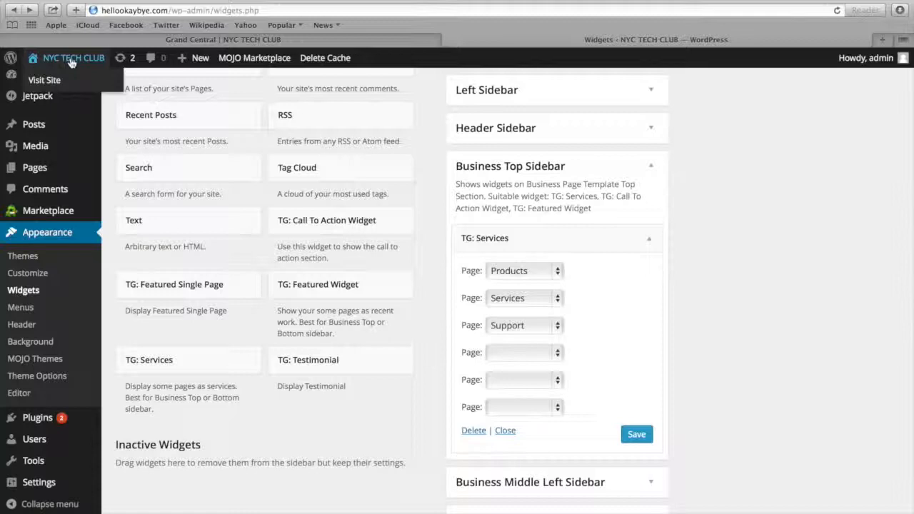
pyautogui.click(64, 81)
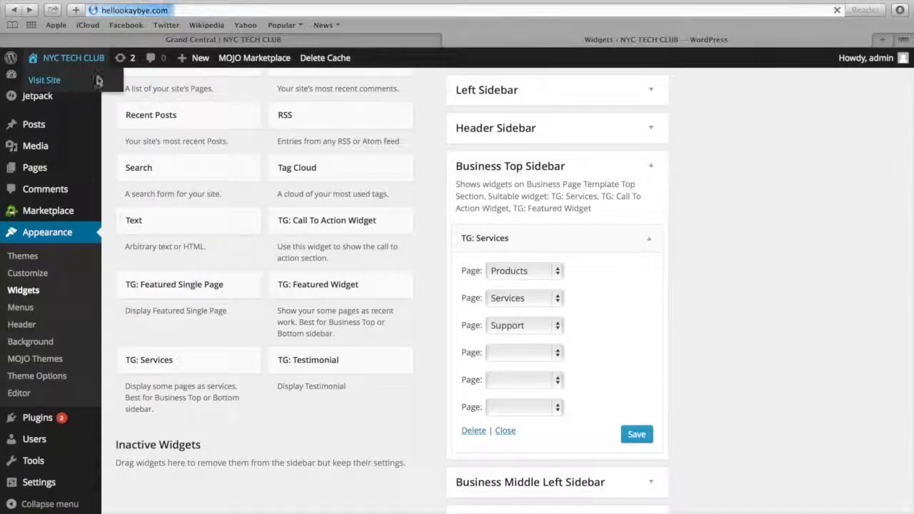
pyautogui.scroll(-5, 198, 90)
pyautogui.scroll(-2, 194, 197)
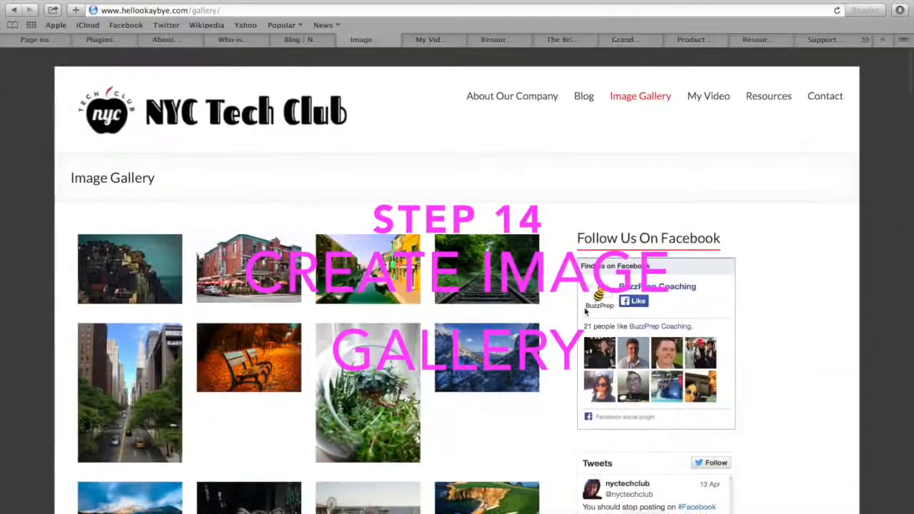
pyautogui.scroll(-2, 483, 276)
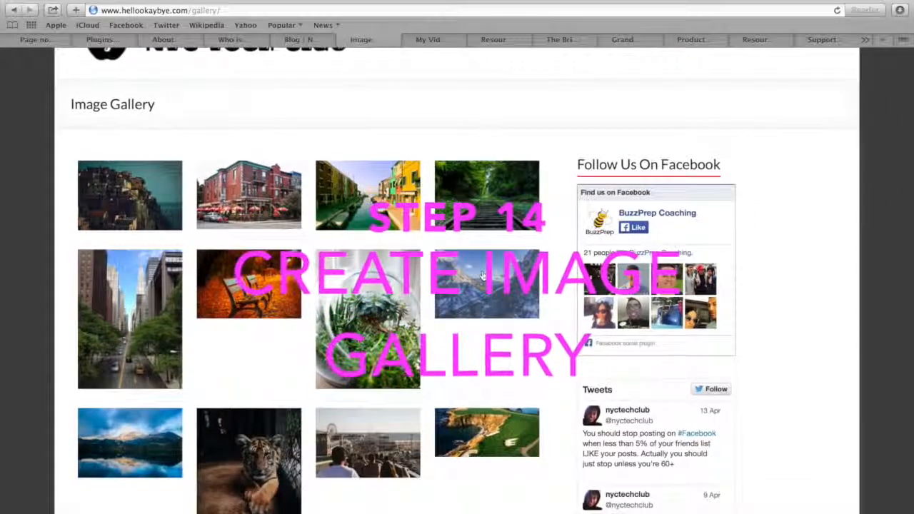
pyautogui.scroll(-1, 482, 276)
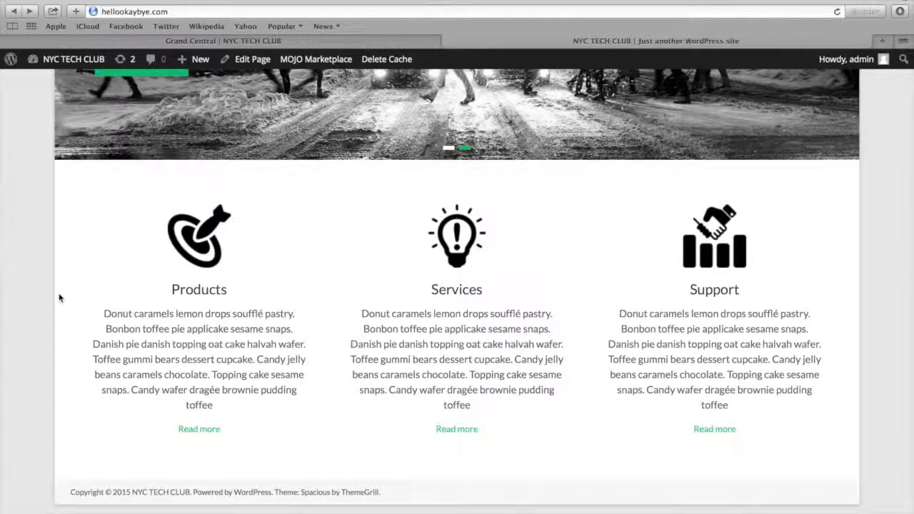
# Return to the dashboard and search for new plugins with the keywords "tiled galleries carousel"
pyautogui.moveTo(65, 60)
pyautogui.click(60, 82)
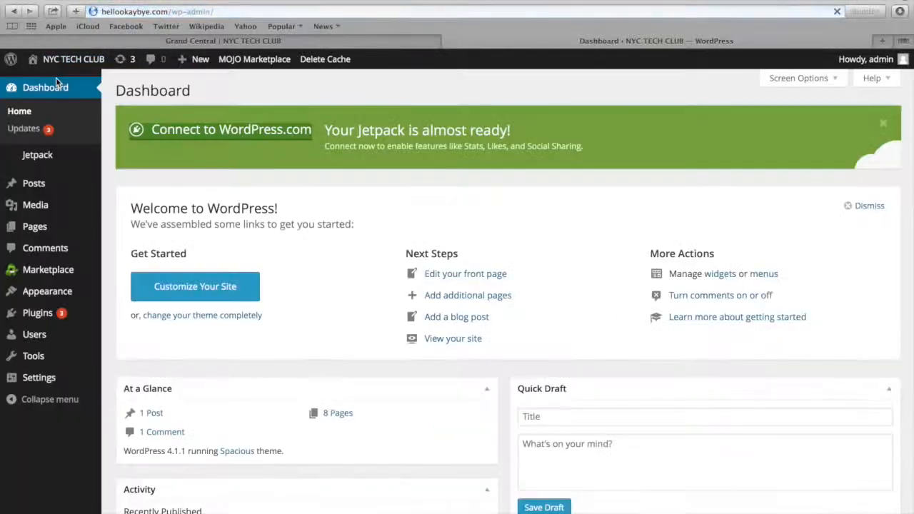
pyautogui.moveTo(43, 313)
pyautogui.click(129, 332)
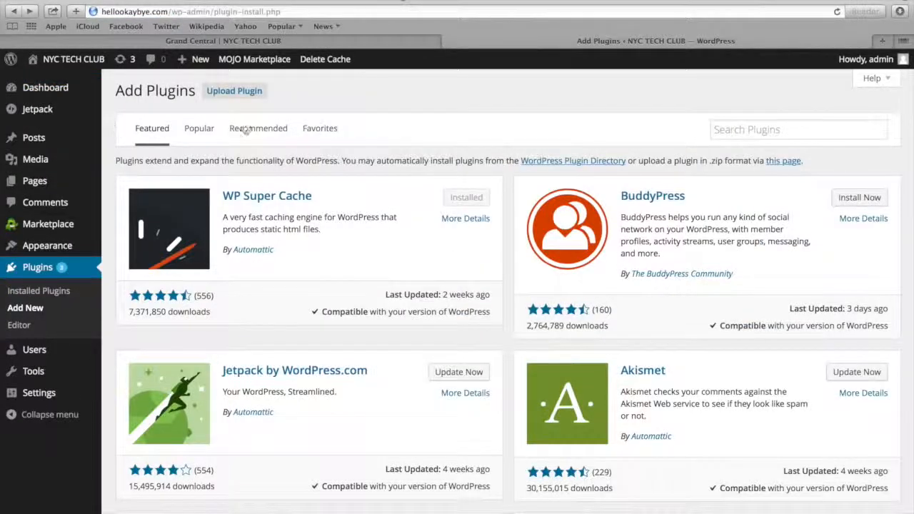
pyautogui.click(736, 129)
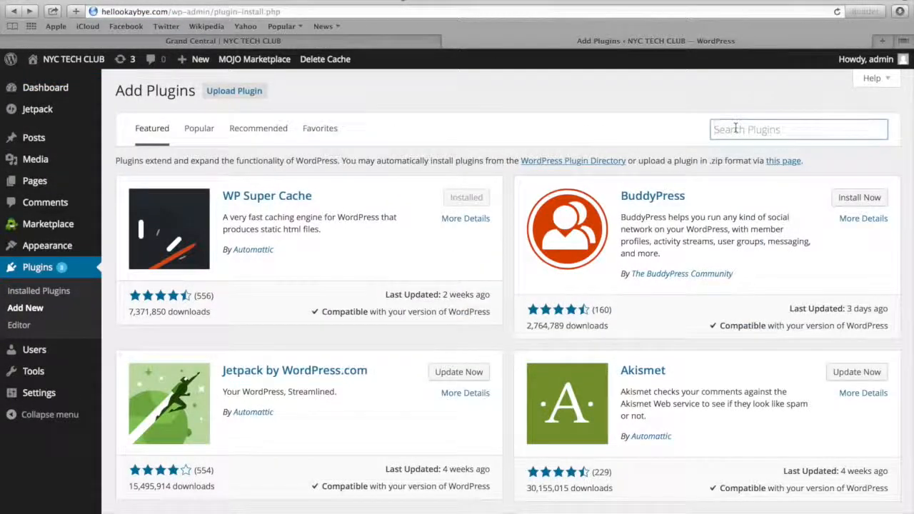
pyautogui.write('tiled gal')
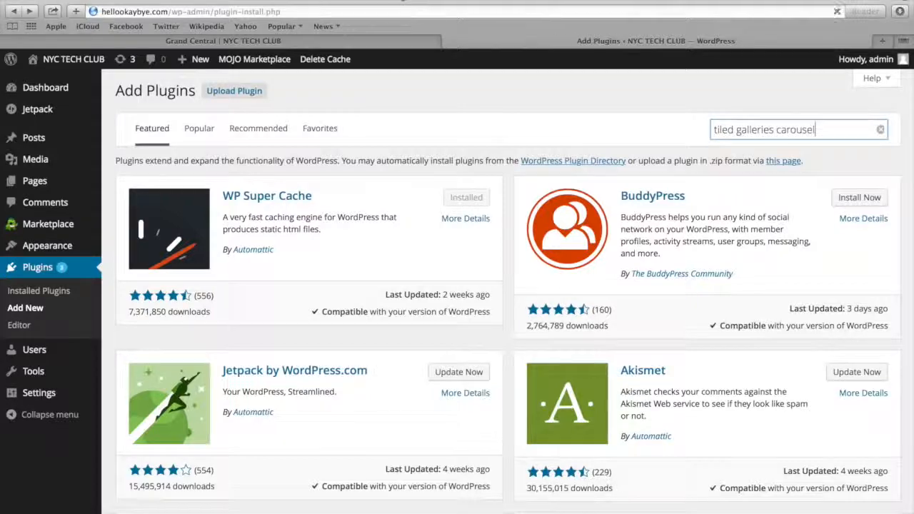
pyautogui.write('leries carousel')
pyautogui.press('Return')
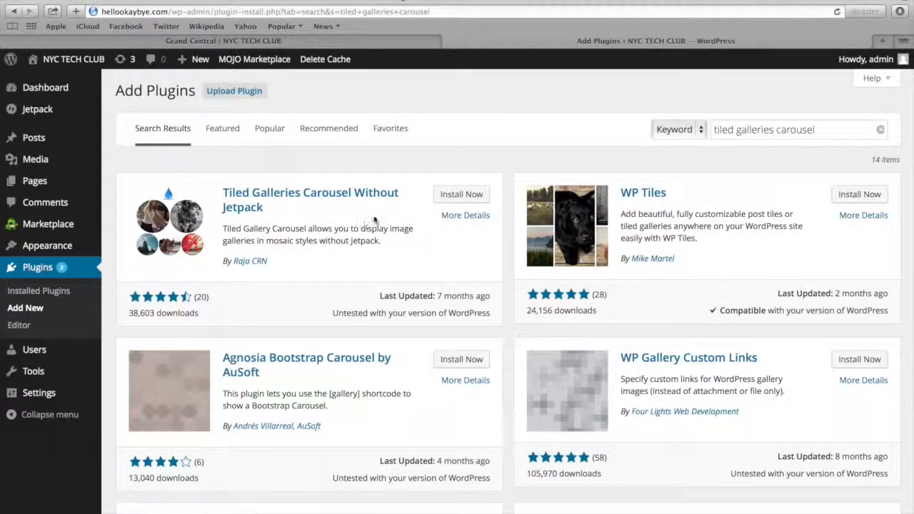
# Install and activate the Tiled Galleries Carousel Without Jetpack plugin
pyautogui.click(449, 202)
pyautogui.click(546, 178)
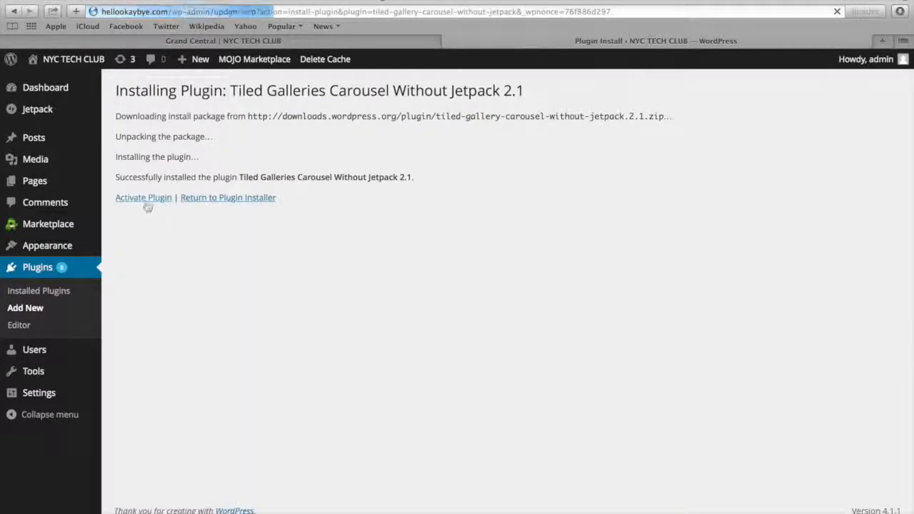
pyautogui.click(145, 202)
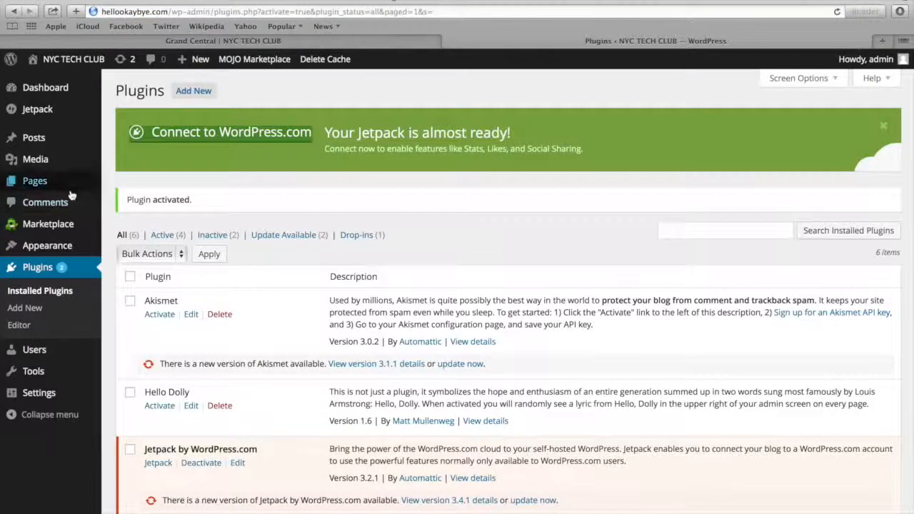
# Add a new page titled "Image Gallery" and place the cursor in its empty body
pyautogui.moveTo(61, 187)
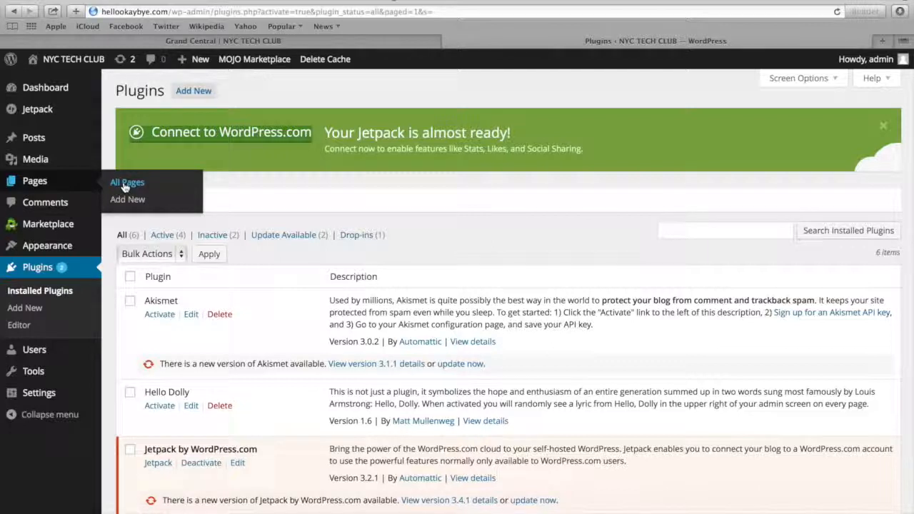
pyautogui.moveTo(67, 138)
pyautogui.click(127, 200)
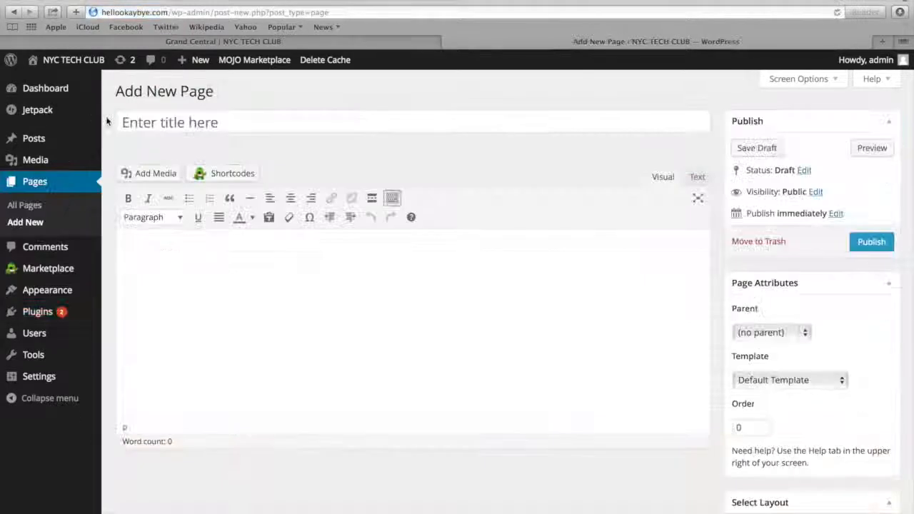
pyautogui.click(133, 124)
pyautogui.write('Image Gallery')
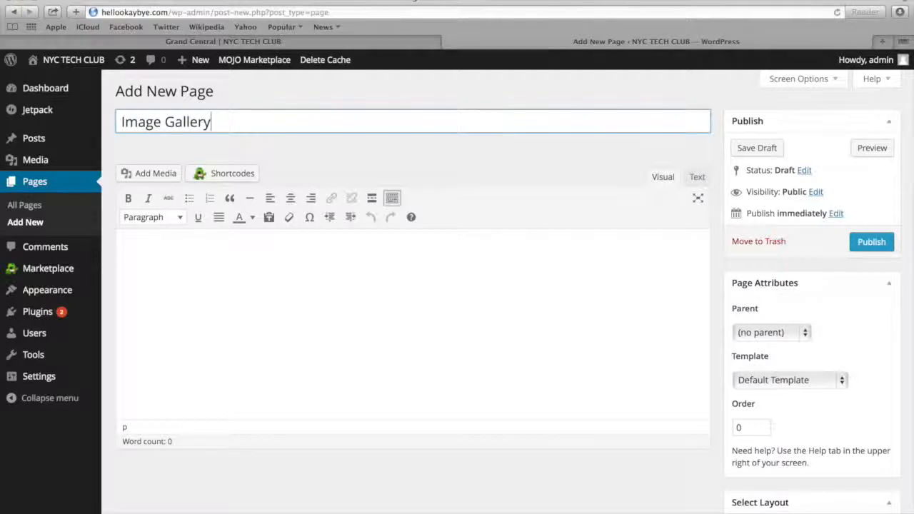
pyautogui.click(152, 299)
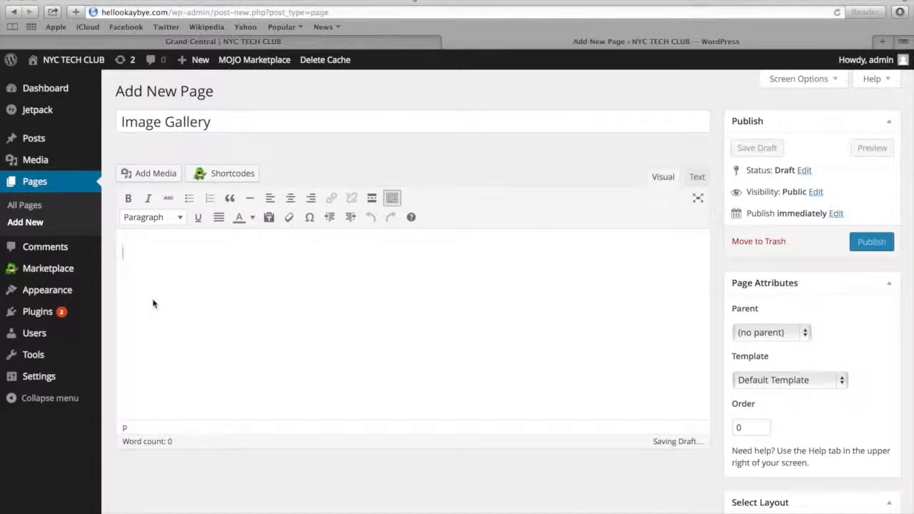
# Start creating a gallery for the page, using the images already in the media library
pyautogui.click(154, 179)
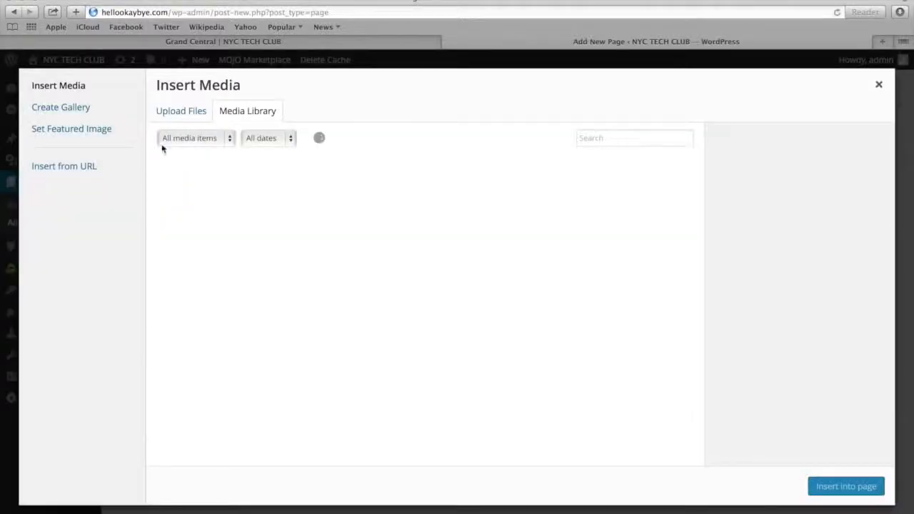
pyautogui.click(72, 110)
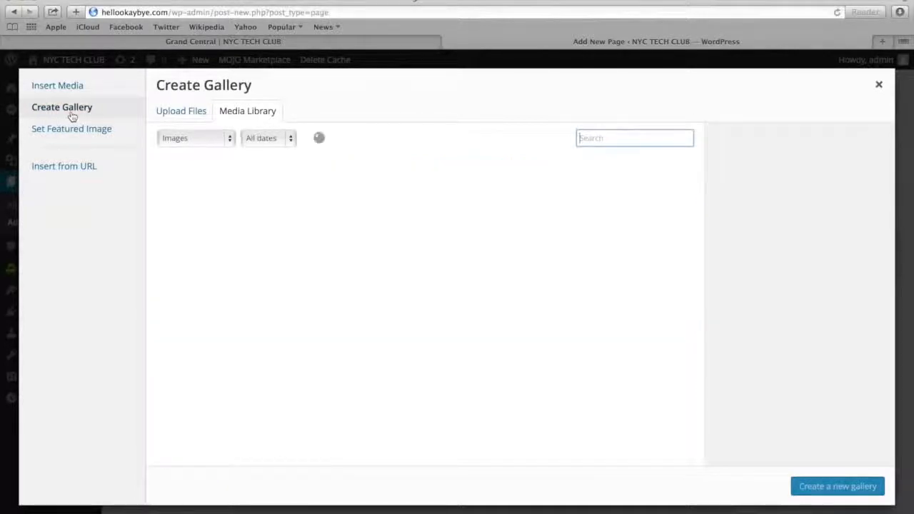
pyautogui.click(179, 115)
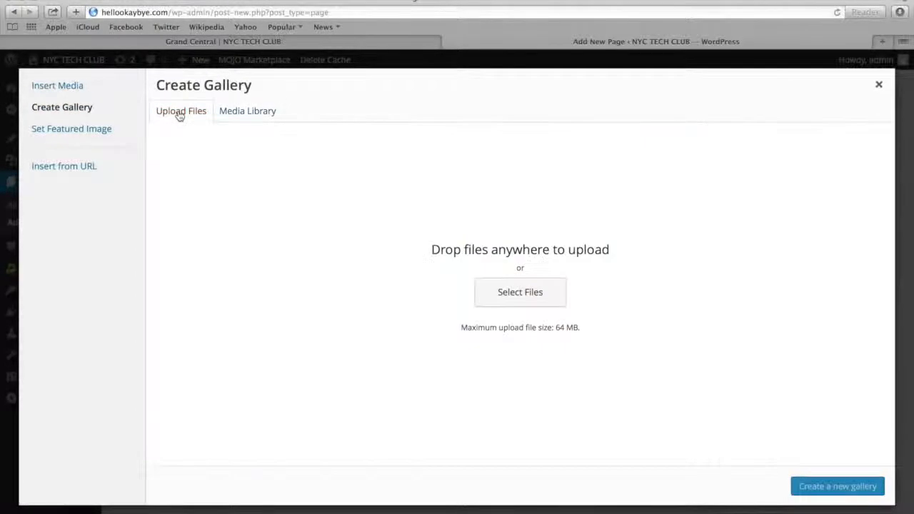
pyautogui.click(242, 112)
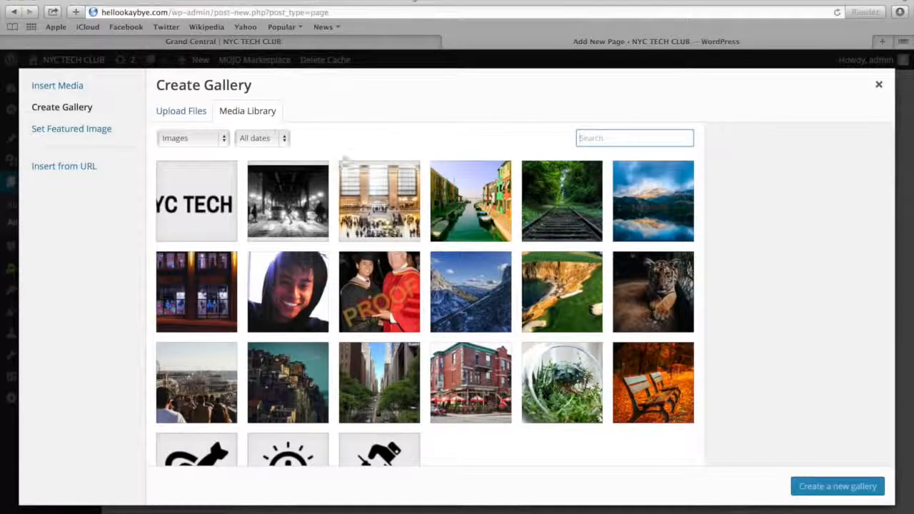
# Select the canal, railway, lake, mountain, golf course, tiger, hillside town, city street and red brick building photos, and create a new gallery from them
pyautogui.click(464, 204)
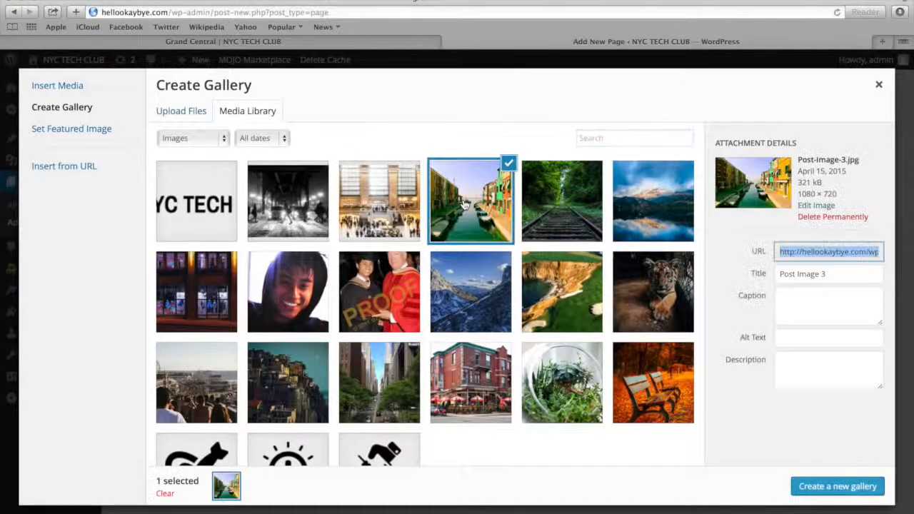
pyautogui.click(548, 202)
pyautogui.click(646, 204)
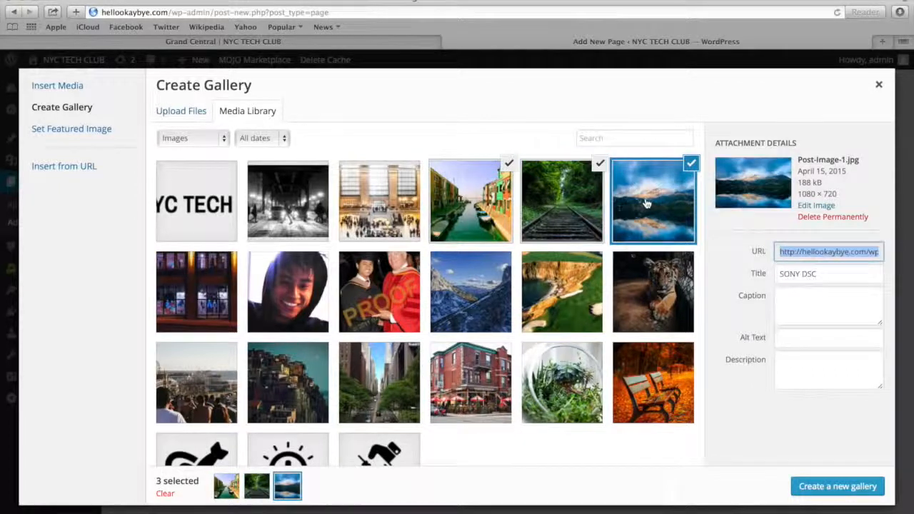
pyautogui.click(481, 289)
pyautogui.click(564, 297)
pyautogui.click(644, 297)
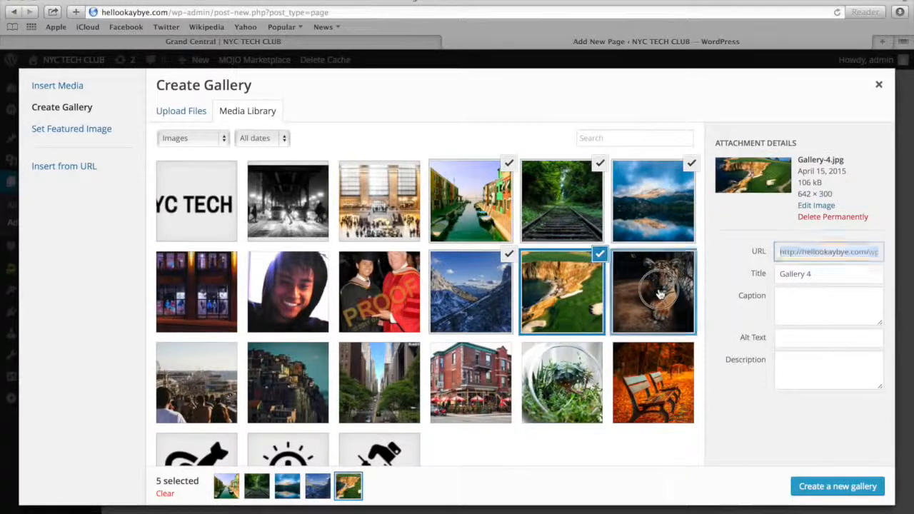
pyautogui.click(303, 391)
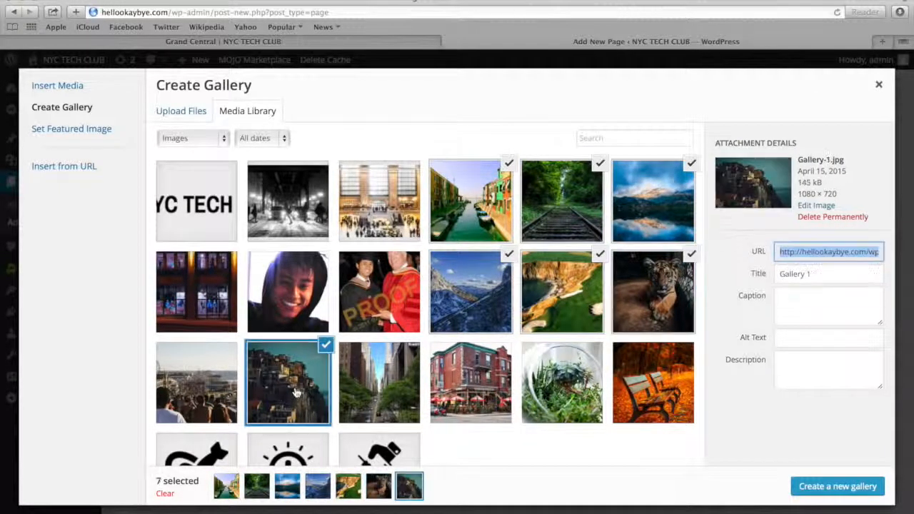
pyautogui.click(389, 391)
pyautogui.click(476, 384)
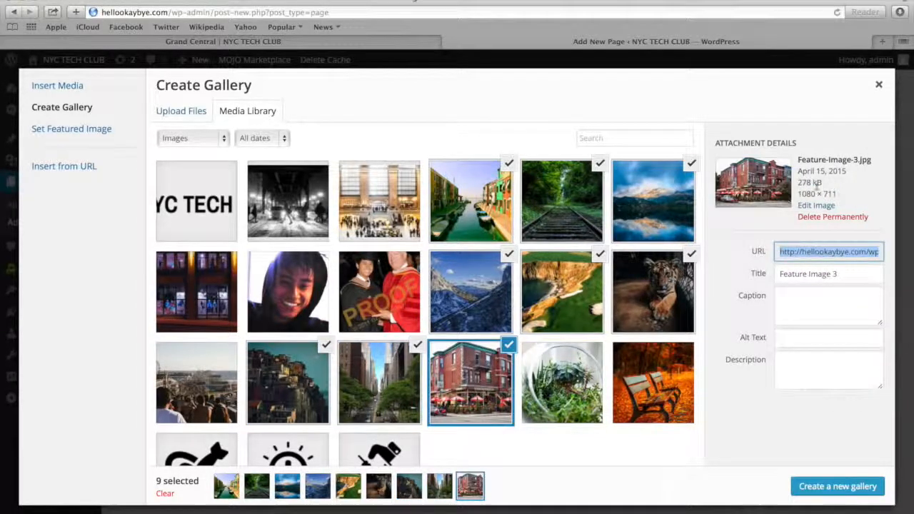
pyautogui.click(826, 489)
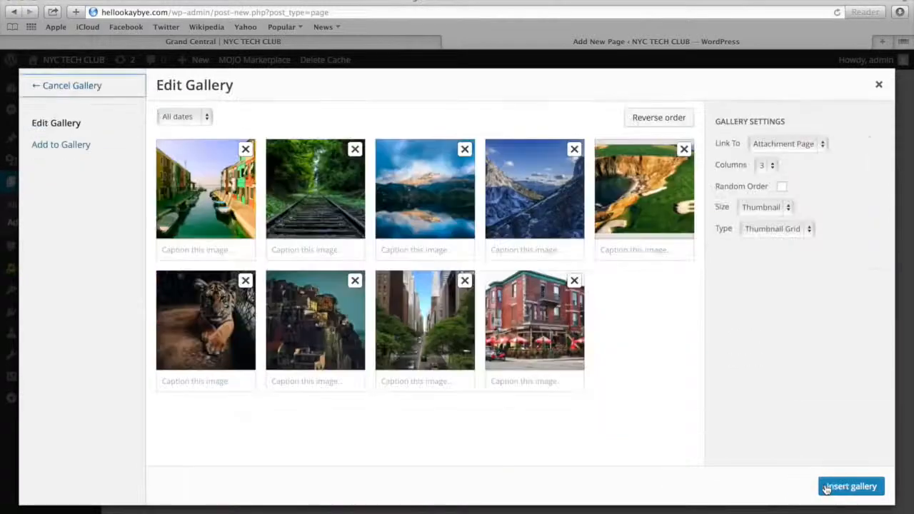
# Set the gallery to link to Media File with 3 columns, and insert it into the page
pyautogui.click(769, 146)
pyautogui.click(771, 156)
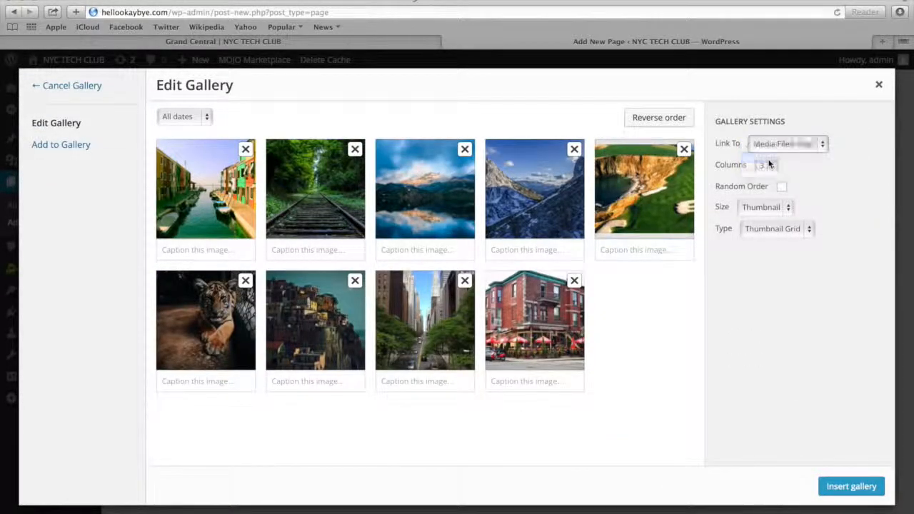
pyautogui.click(771, 166)
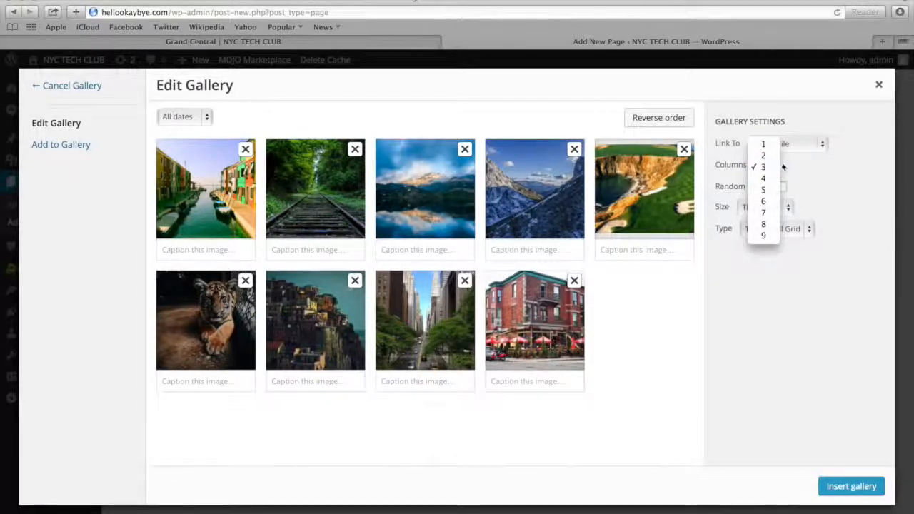
pyautogui.click(778, 167)
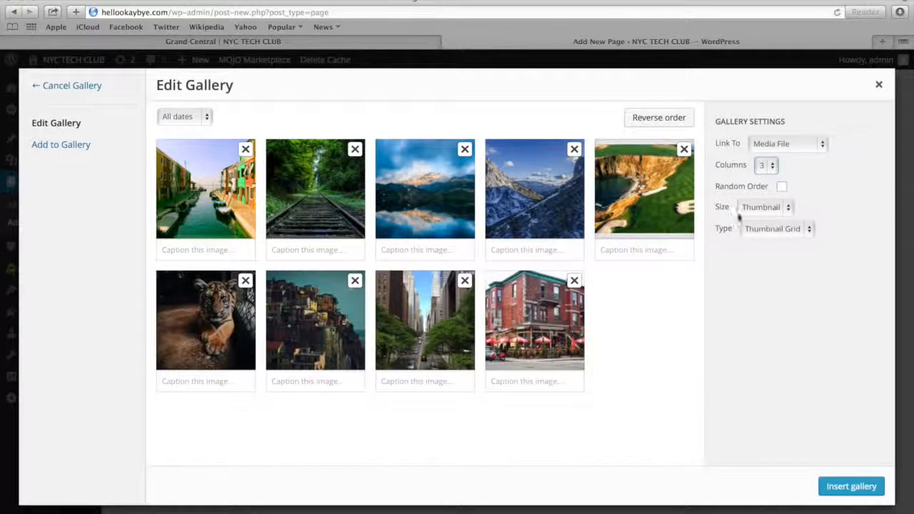
pyautogui.click(851, 486)
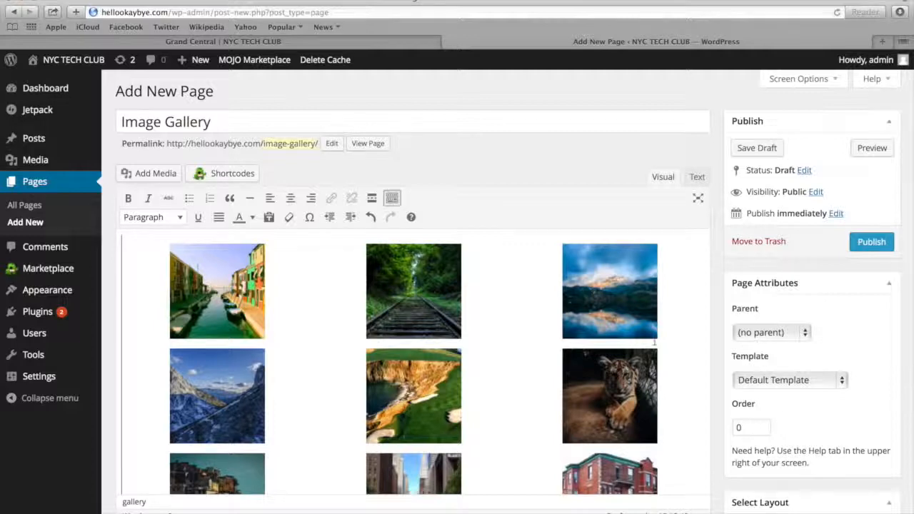
# Review the inserted gallery in the editor and publish the Image Gallery page
pyautogui.scroll(-5, 412, 321)
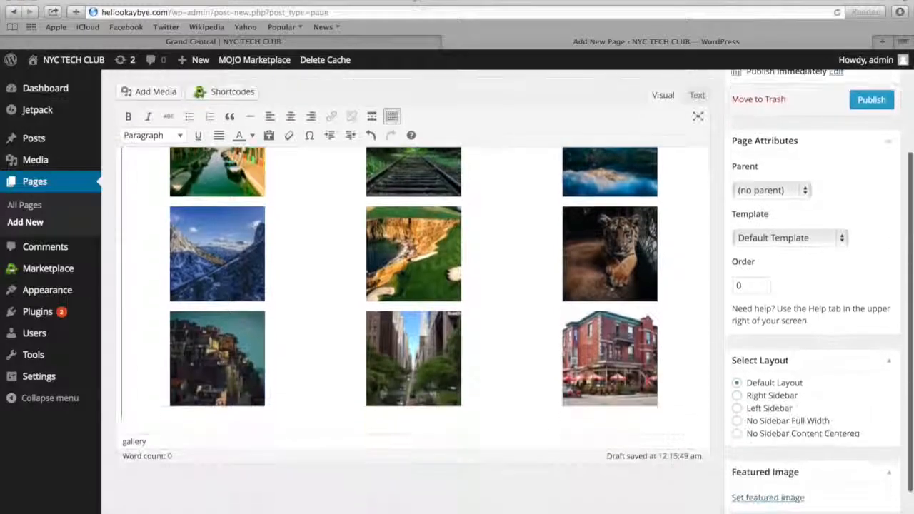
pyautogui.scroll(4, 413, 300)
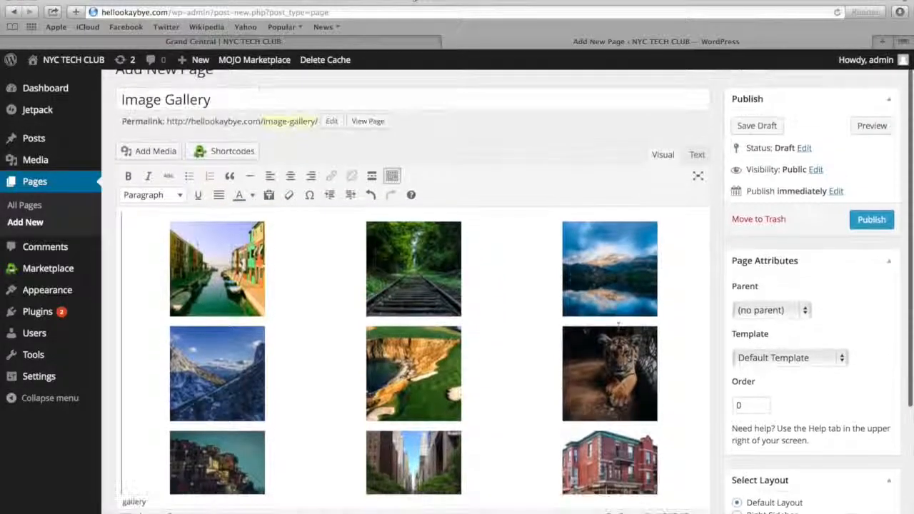
pyautogui.click(869, 220)
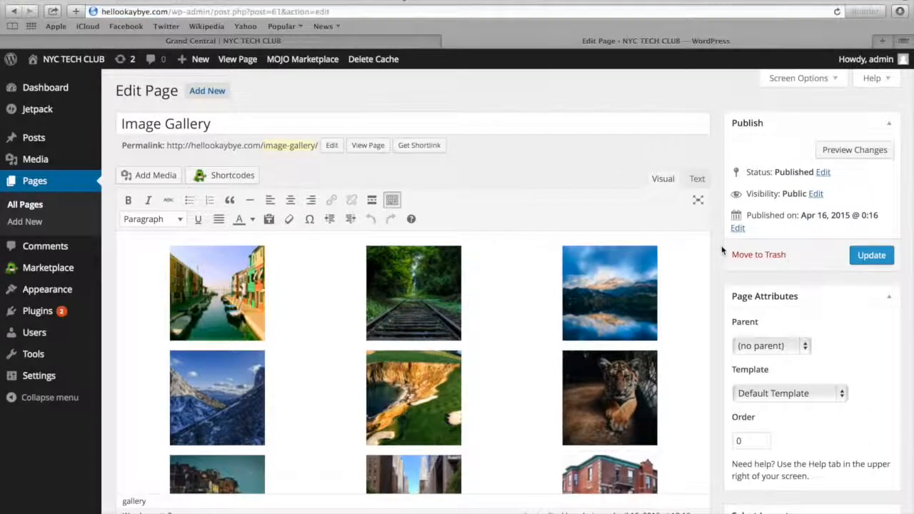
# View the live Image Gallery page and browse several photos in the carousel, starting from the railway track image
pyautogui.click(364, 152)
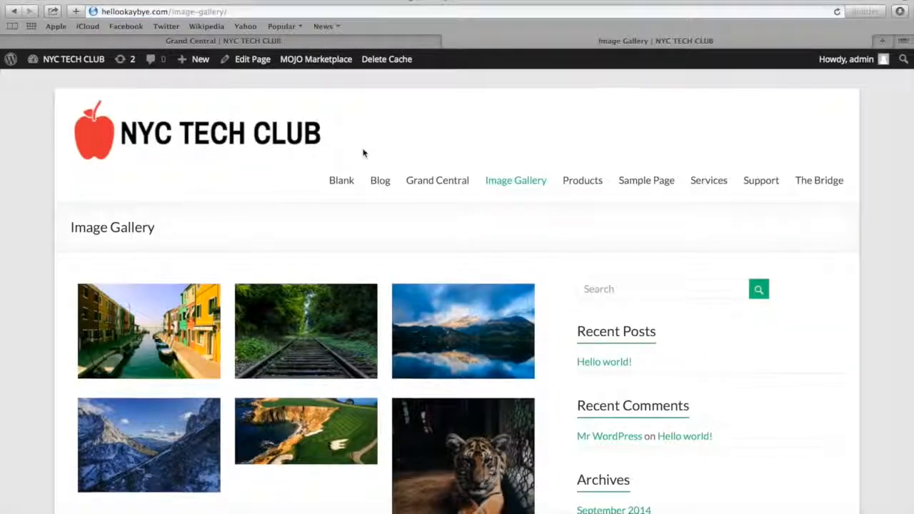
pyautogui.scroll(-5, 363, 152)
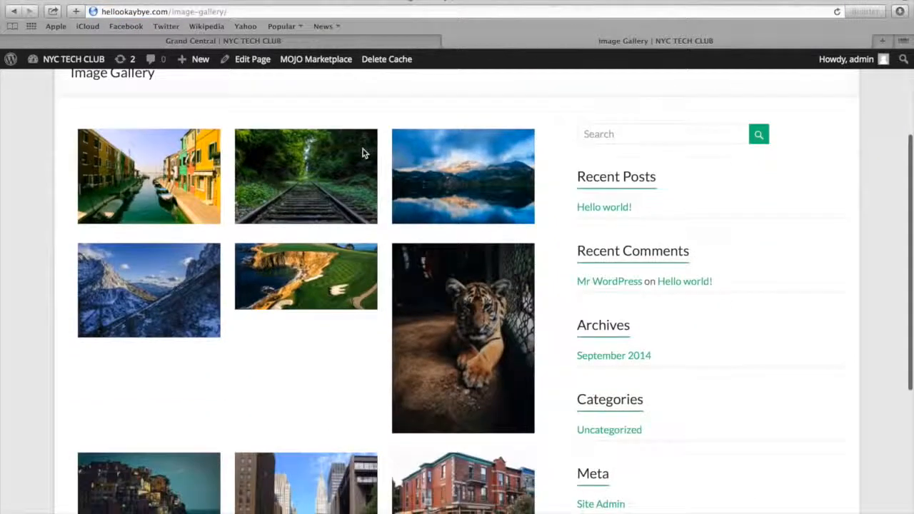
pyautogui.click(318, 175)
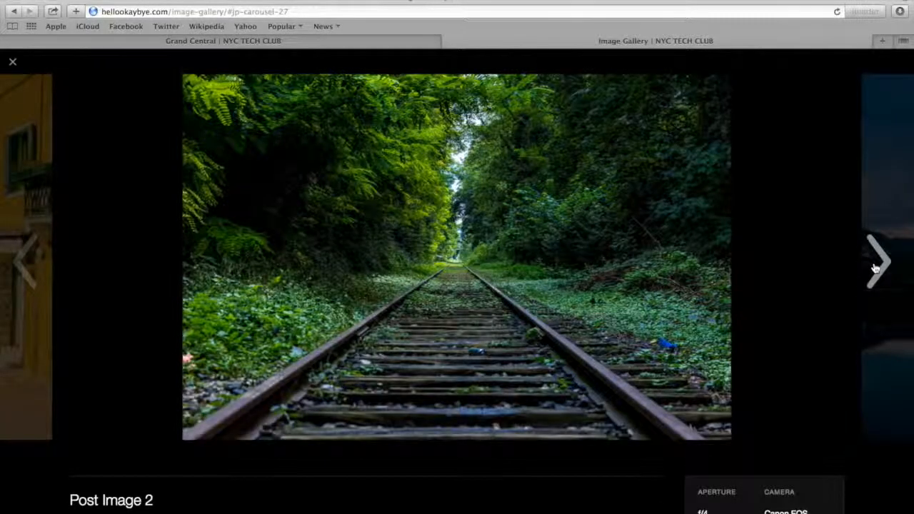
pyautogui.click(875, 267)
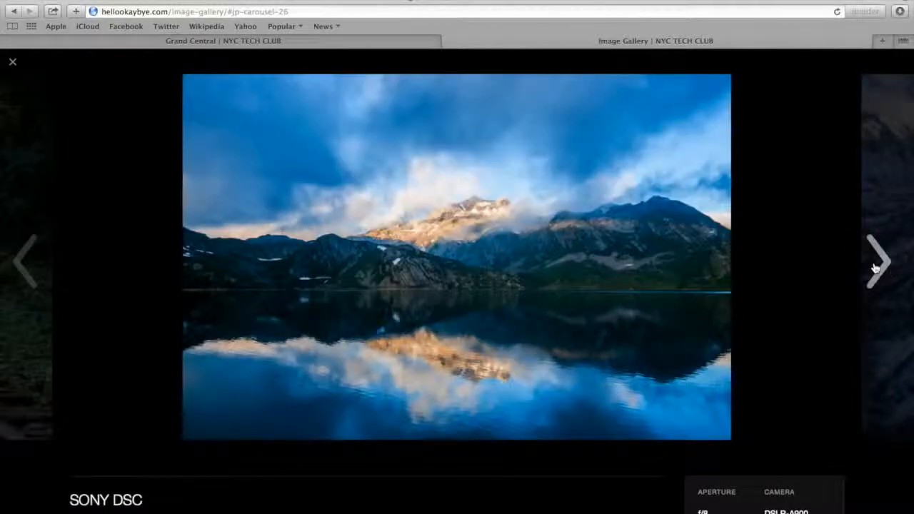
pyautogui.click(875, 267)
pyautogui.click(875, 268)
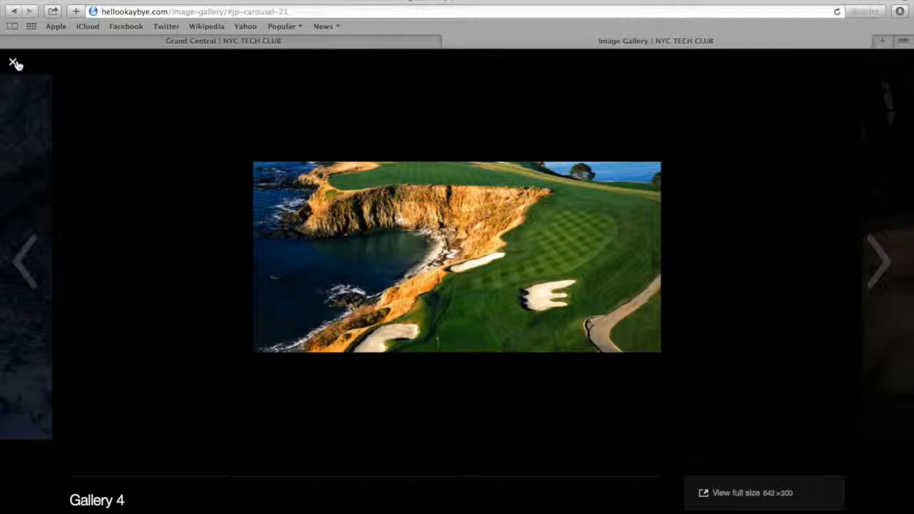
pyautogui.click(15, 63)
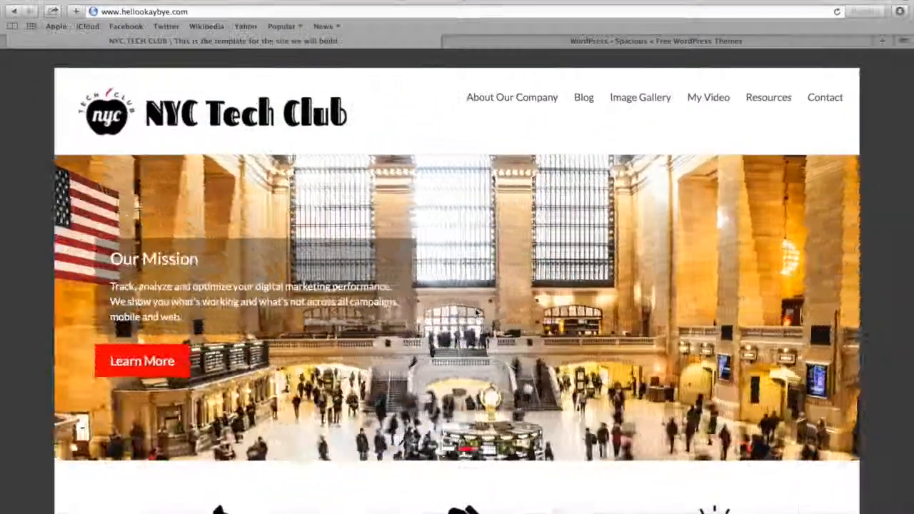
pyautogui.scroll(-10, 476, 312)
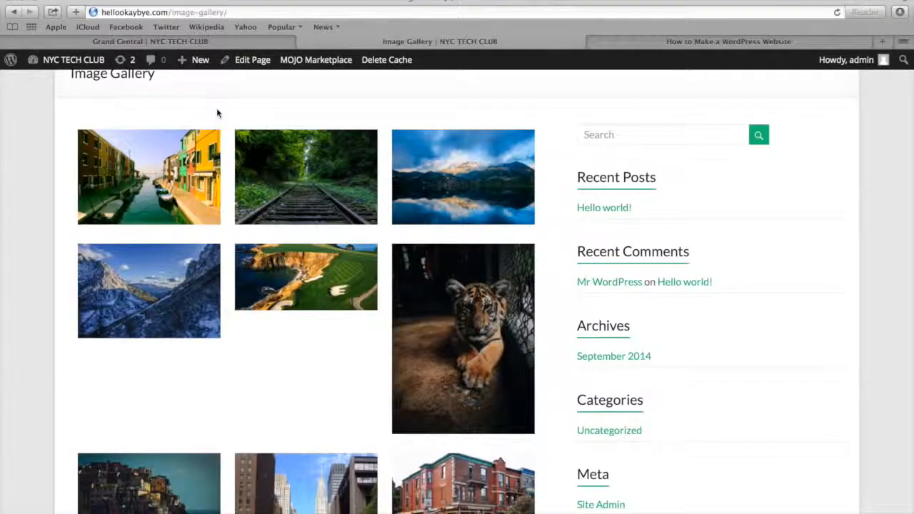
# Return to the dashboard and search for new plugins with the keywords "recent posts widget extended"
pyautogui.moveTo(75, 66)
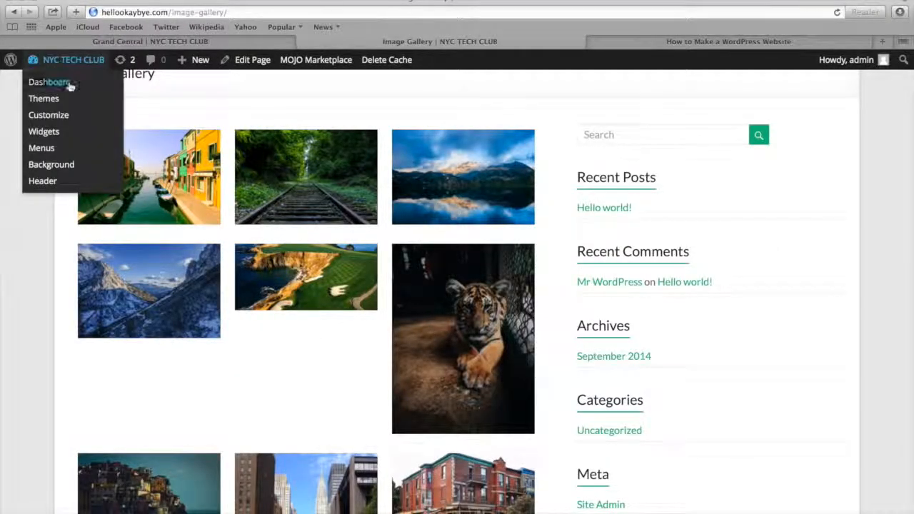
pyautogui.click(69, 84)
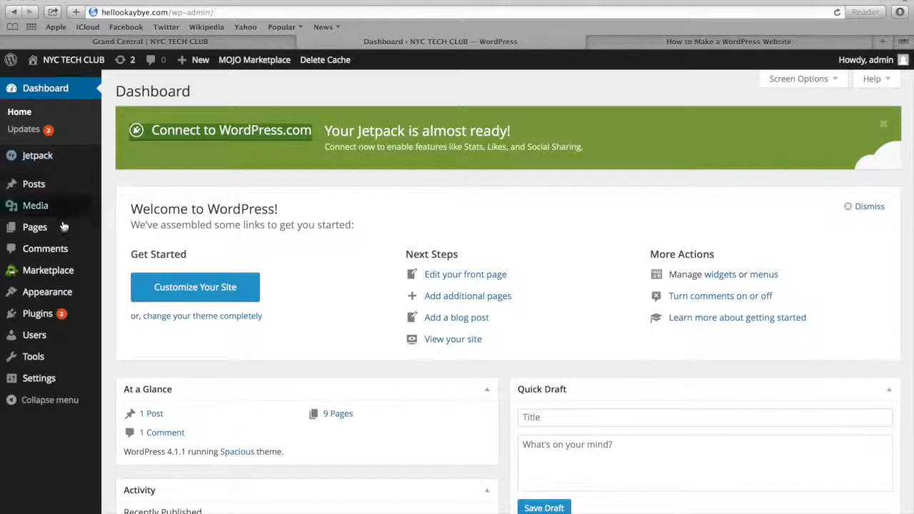
pyautogui.moveTo(56, 316)
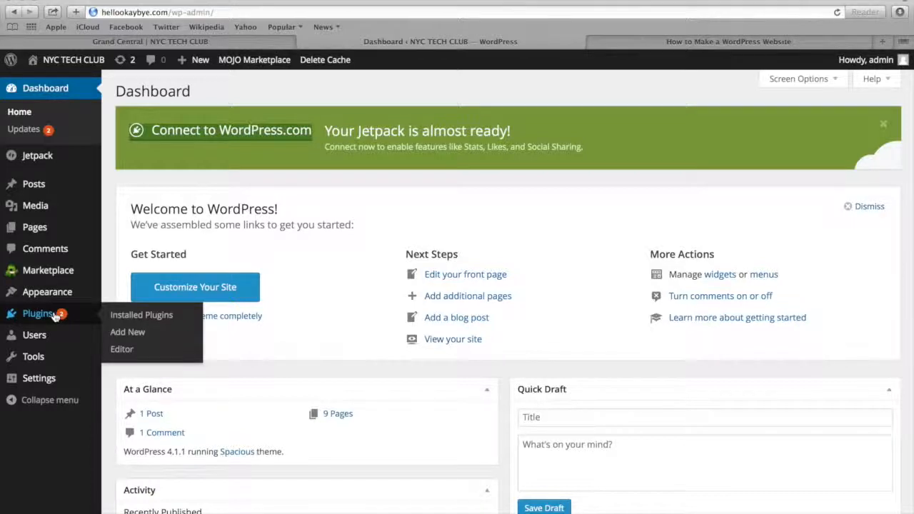
pyautogui.click(140, 334)
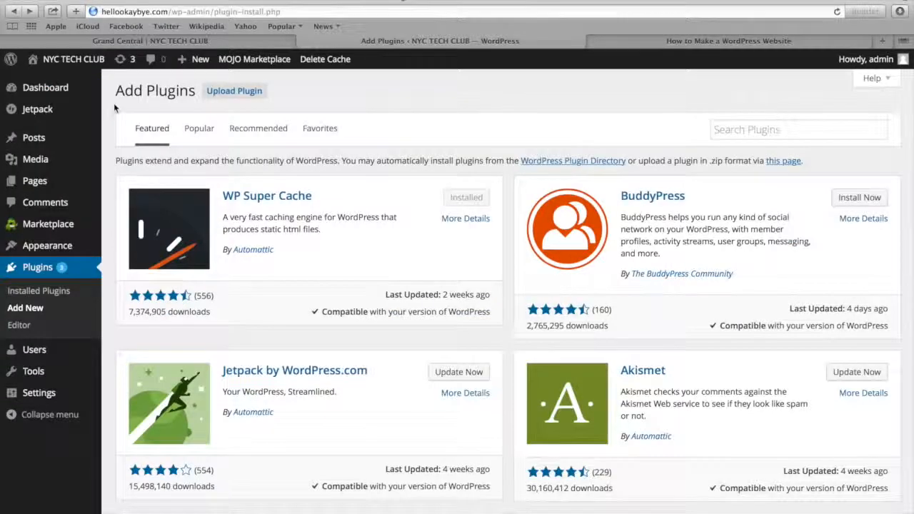
pyautogui.click(729, 135)
pyautogui.write('recent posts widget extended')
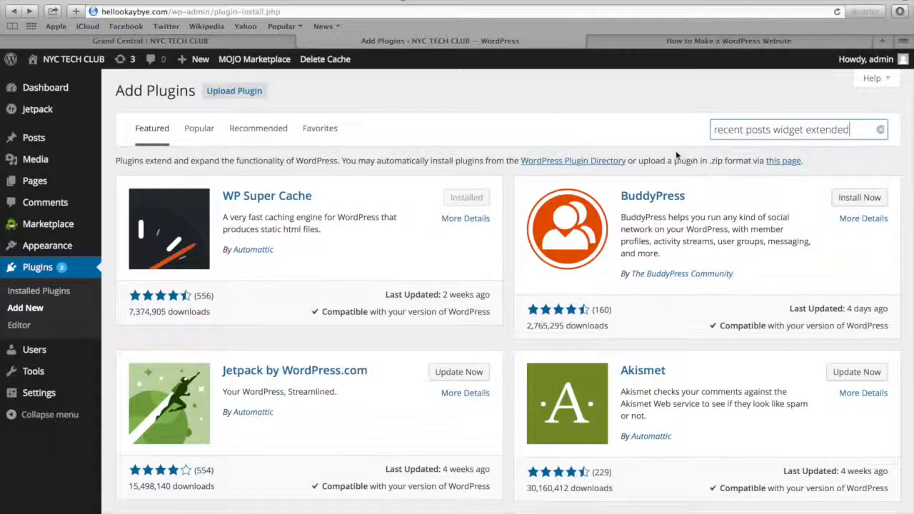
pyautogui.press('Return')
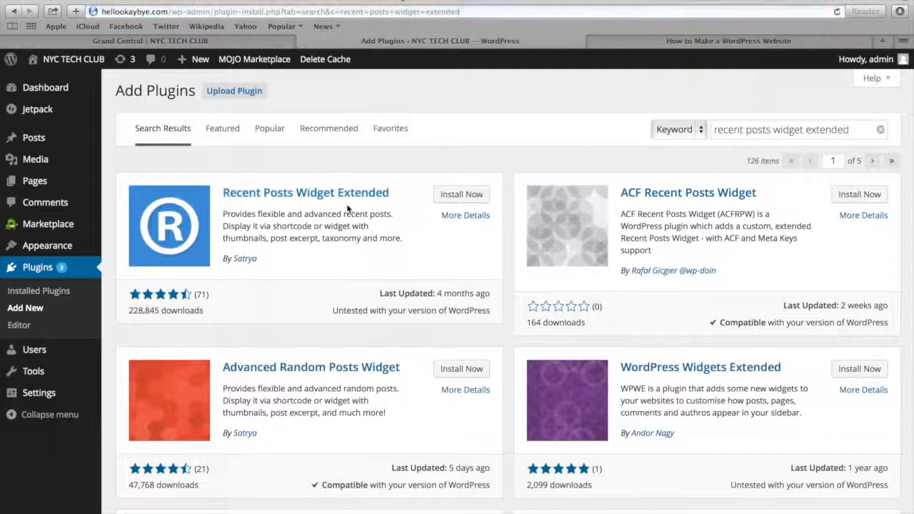
# Install the Recent Posts Widget Extended plugin from the search results and activate it
pyautogui.click(461, 195)
pyautogui.click(549, 176)
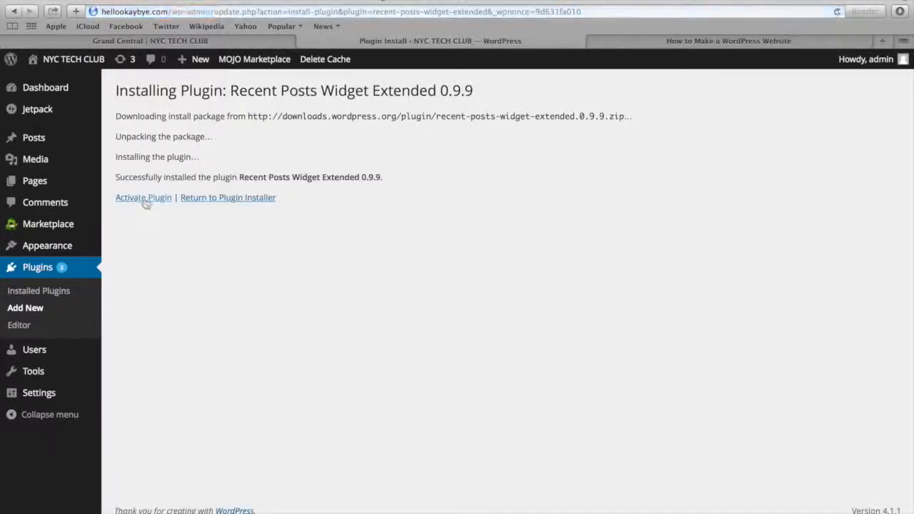
pyautogui.click(145, 200)
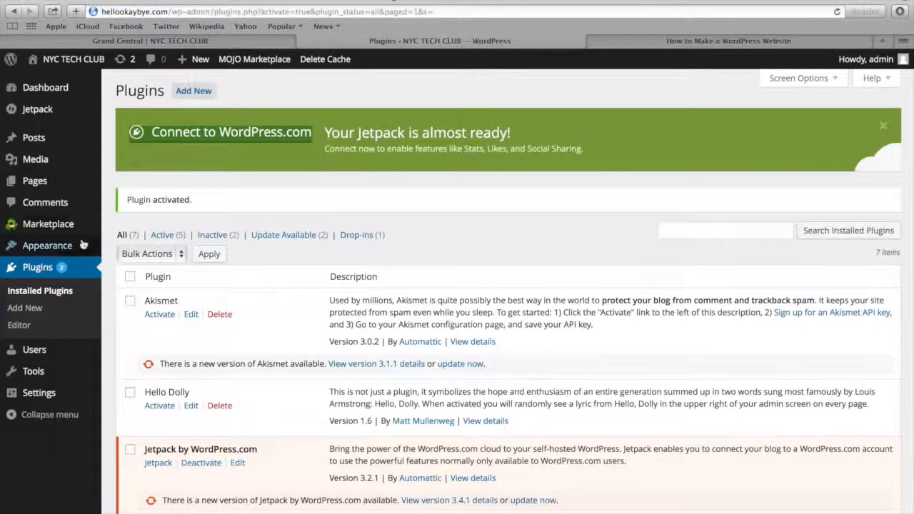
# Open the site's widgets and add a Recent Posts Extended widget to the Right Sidebar, directly below Search
pyautogui.moveTo(53, 255)
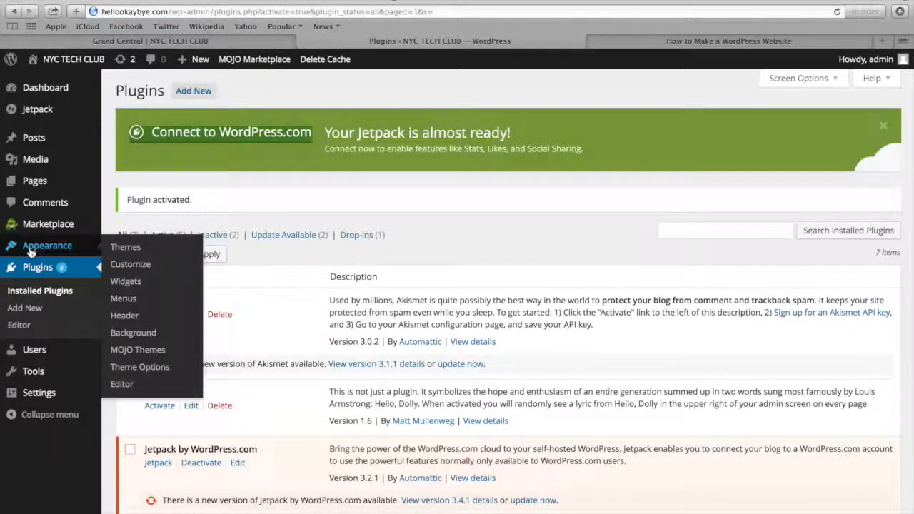
pyautogui.click(126, 286)
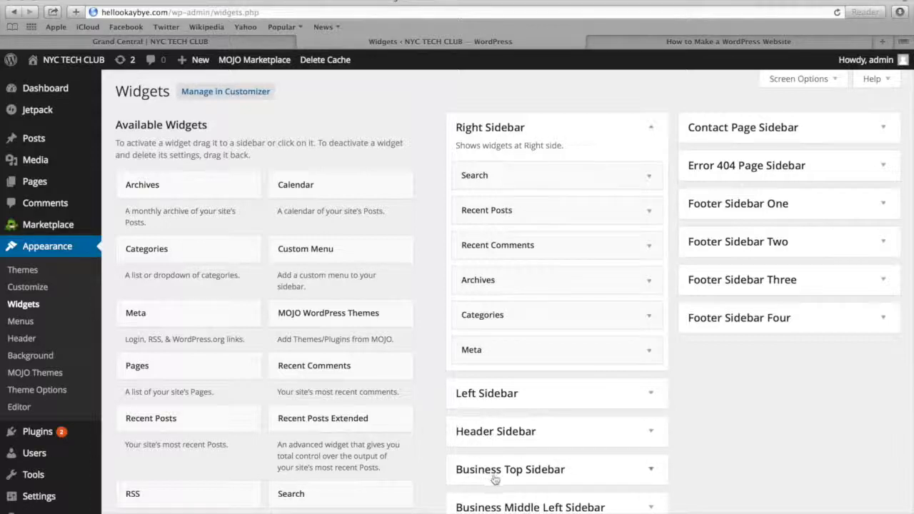
pyautogui.click(314, 425)
pyautogui.moveTo(314, 426); pyautogui.dragTo(526, 210)
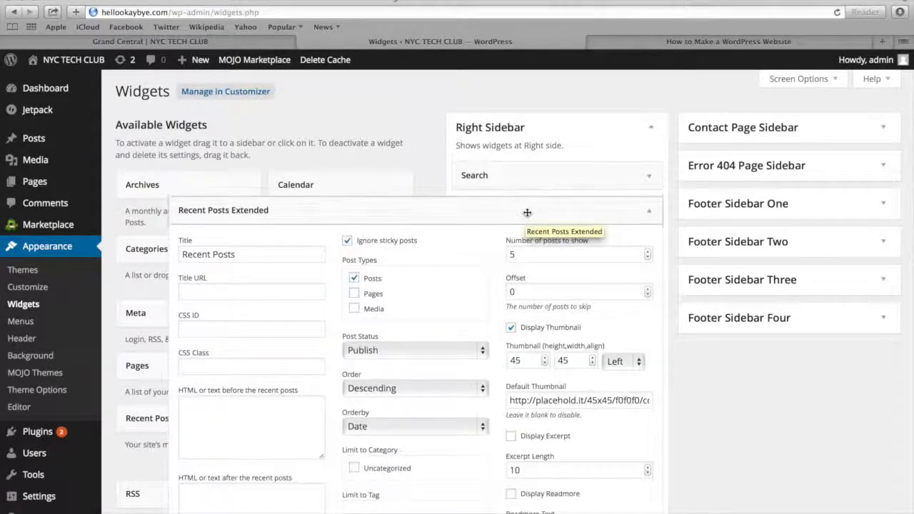
# Copy the complete .rpwe CSS code under Step 15 of the How to Make a WordPress Website tutorial page
pyautogui.click(687, 43)
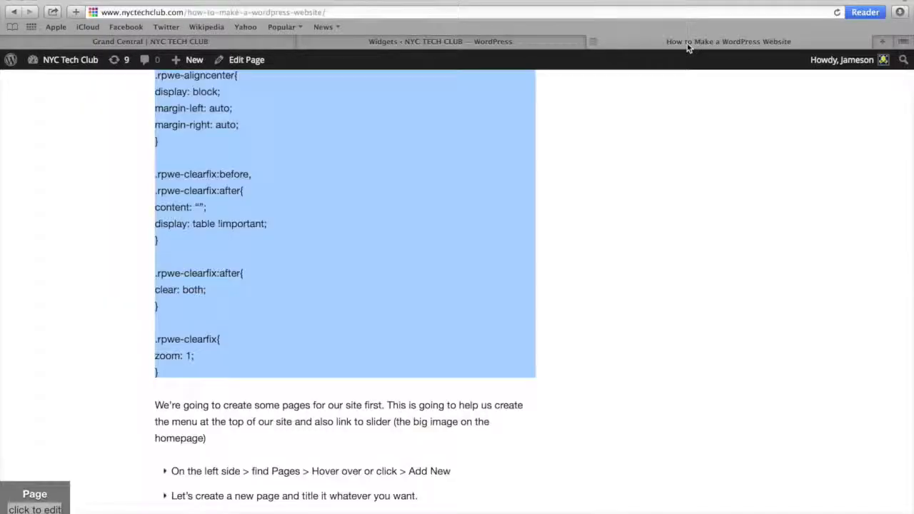
pyautogui.scroll(5, 397, 208)
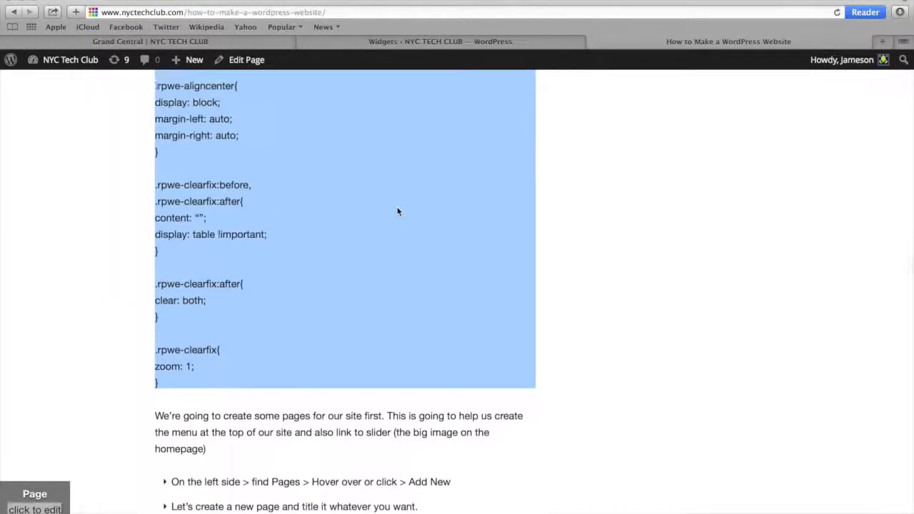
pyautogui.scroll(7, 389, 230)
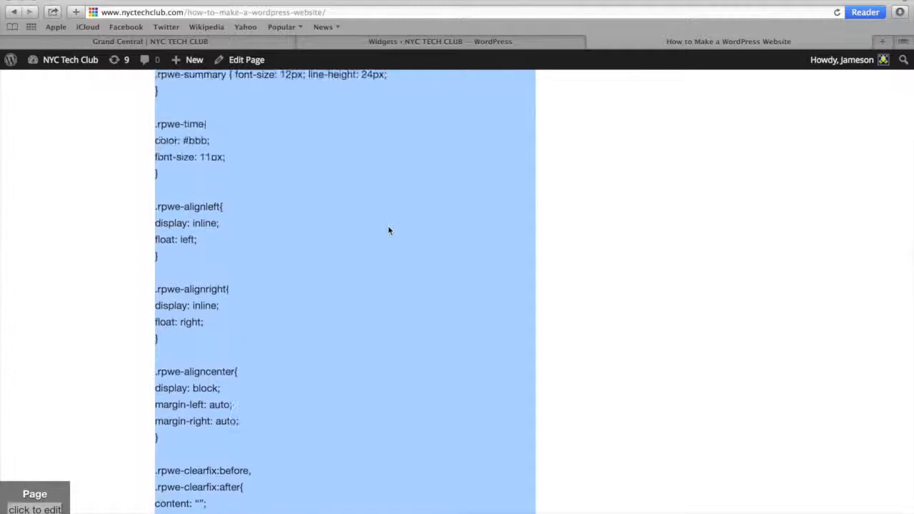
pyautogui.scroll(9, 389, 231)
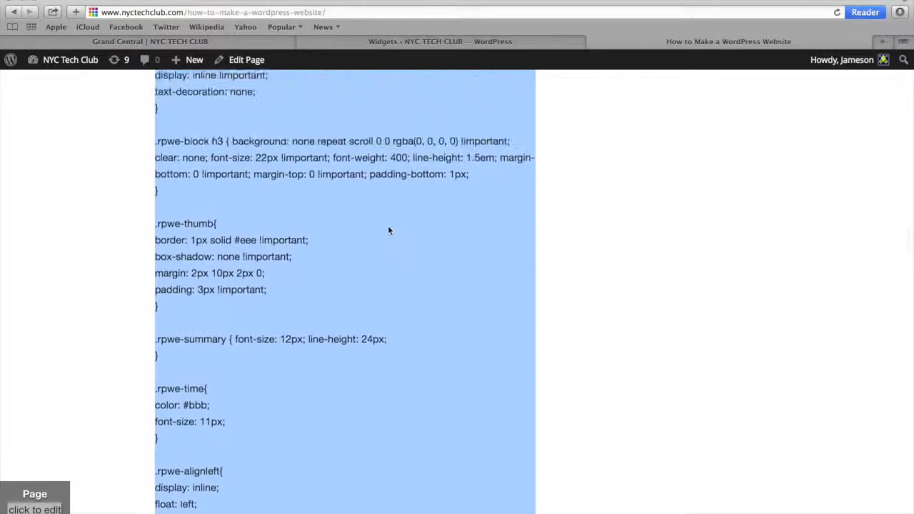
pyautogui.scroll(7, 389, 231)
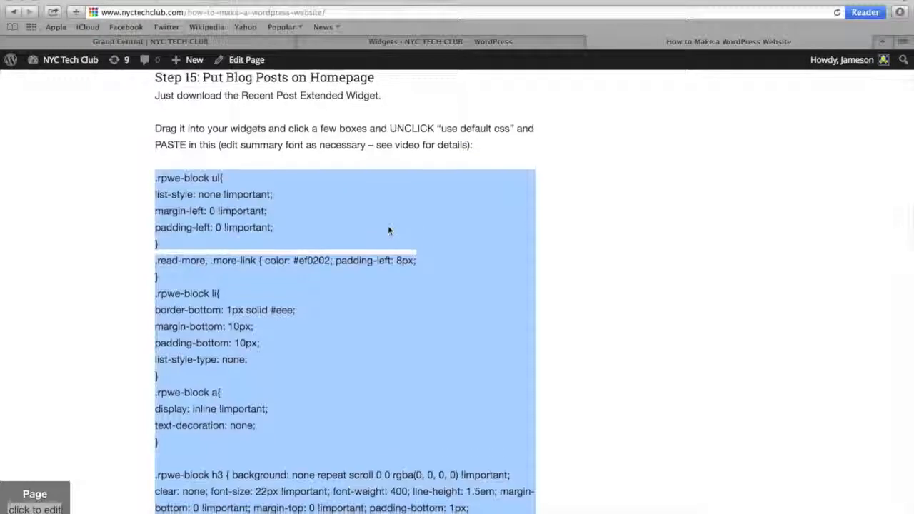
pyautogui.click(153, 184)
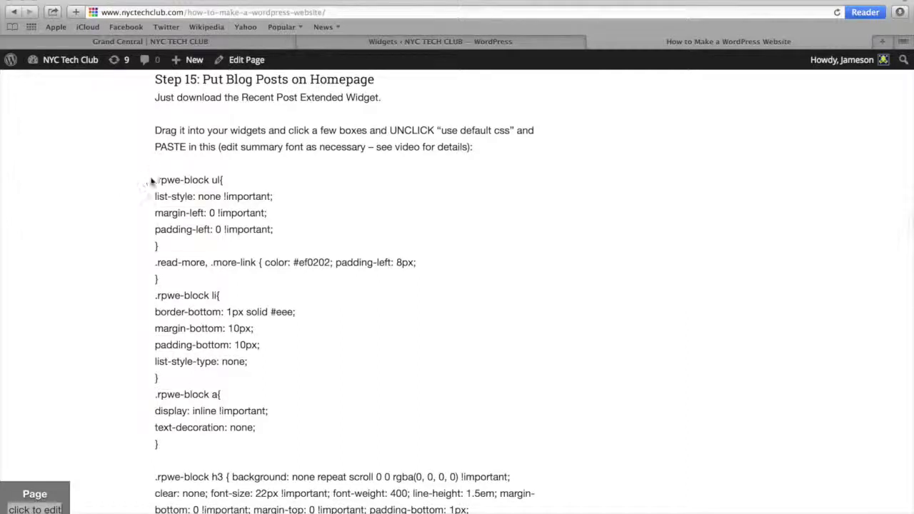
pyautogui.moveTo(152, 184); pyautogui.dragTo(223, 502)
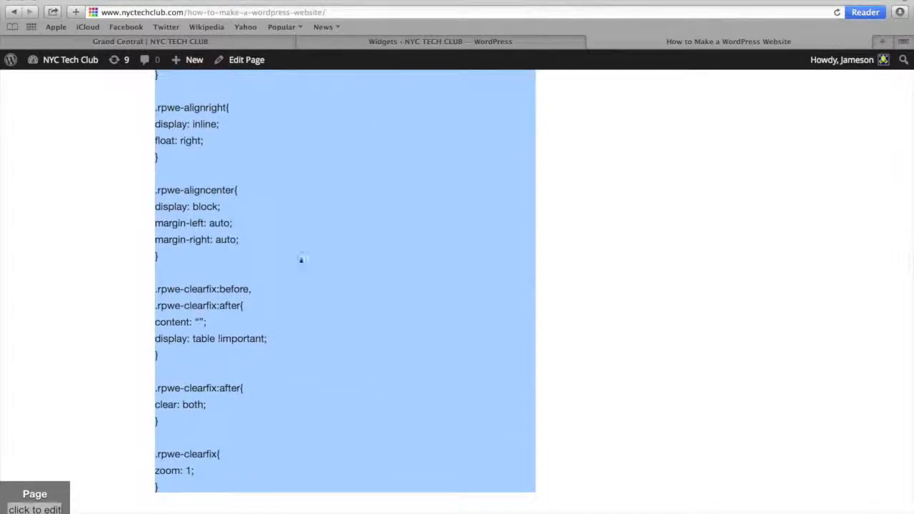
# Turn off default styles in the Right Sidebar's Recent Posts Extended widget, replace its custom CSS with the copied code, and save
pyautogui.click(377, 41)
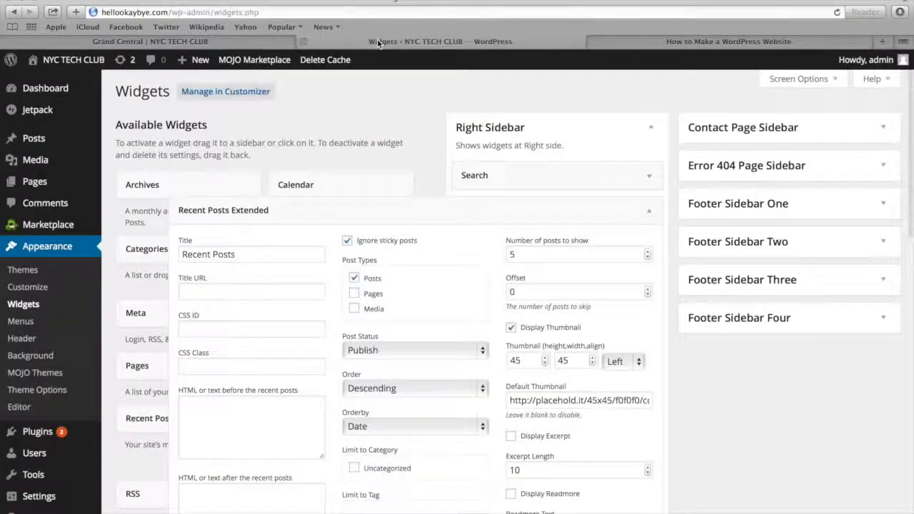
pyautogui.scroll(-3, 396, 118)
pyautogui.scroll(-5, 396, 118)
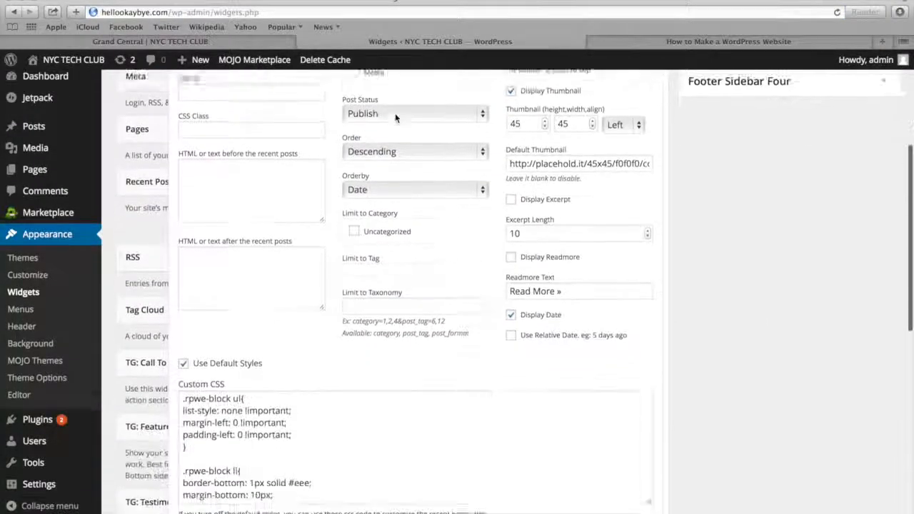
pyautogui.click(184, 267)
pyautogui.moveTo(184, 301); pyautogui.dragTo(362, 482)
pyautogui.press('BackSpace')
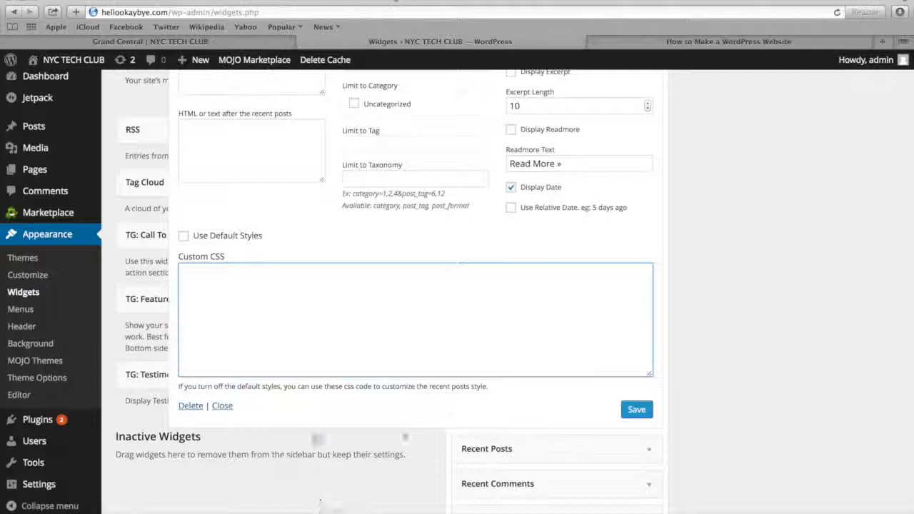
pyautogui.press('super+v')
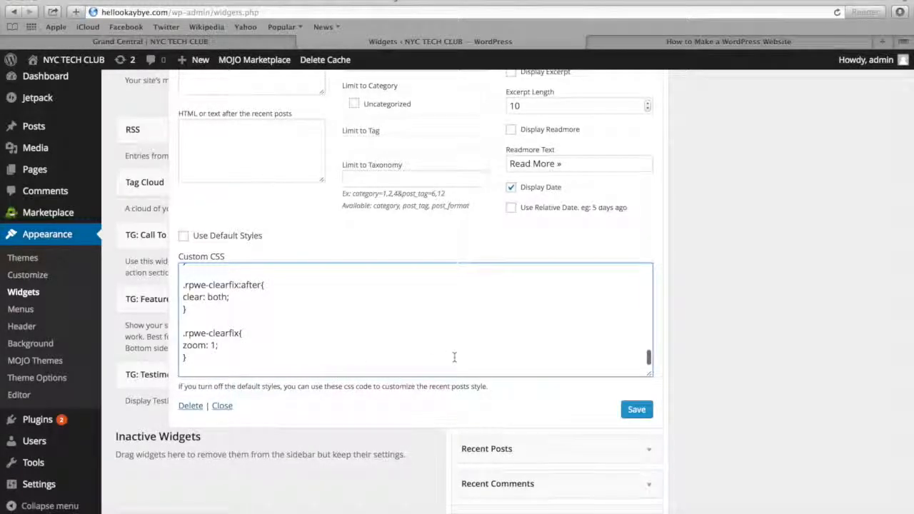
pyautogui.click(636, 411)
# Set the Right Sidebar widget's thumbnail height and width to 75 each
pyautogui.scroll(6, 635, 411)
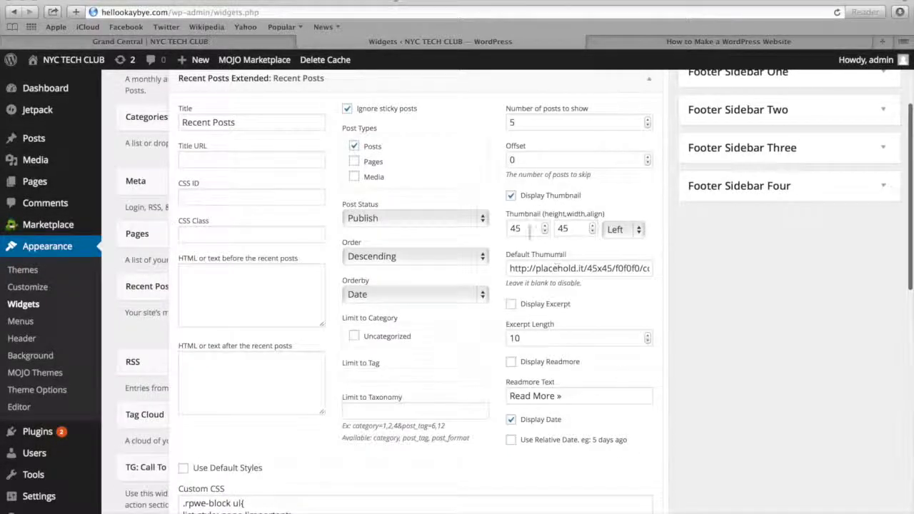
pyautogui.moveTo(527, 228); pyautogui.dragTo(508, 227)
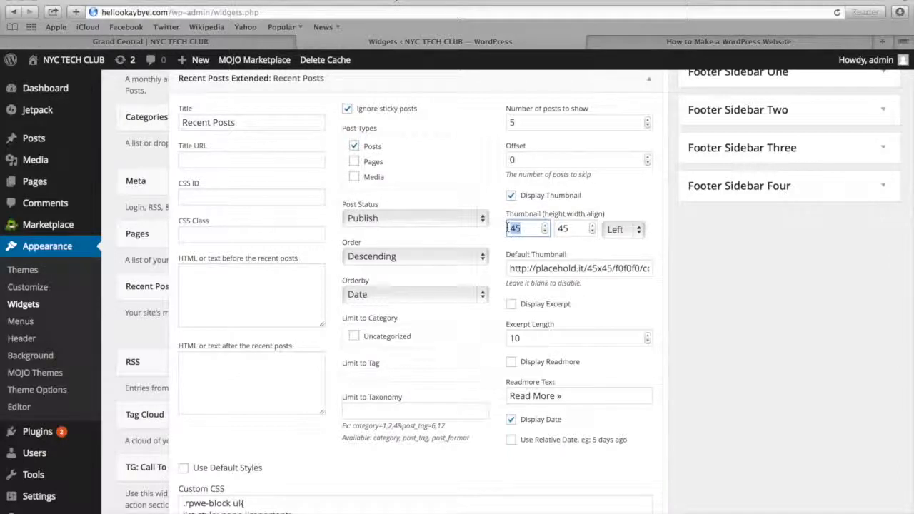
pyautogui.write('75')
pyautogui.press('Tab')
pyautogui.write('7')
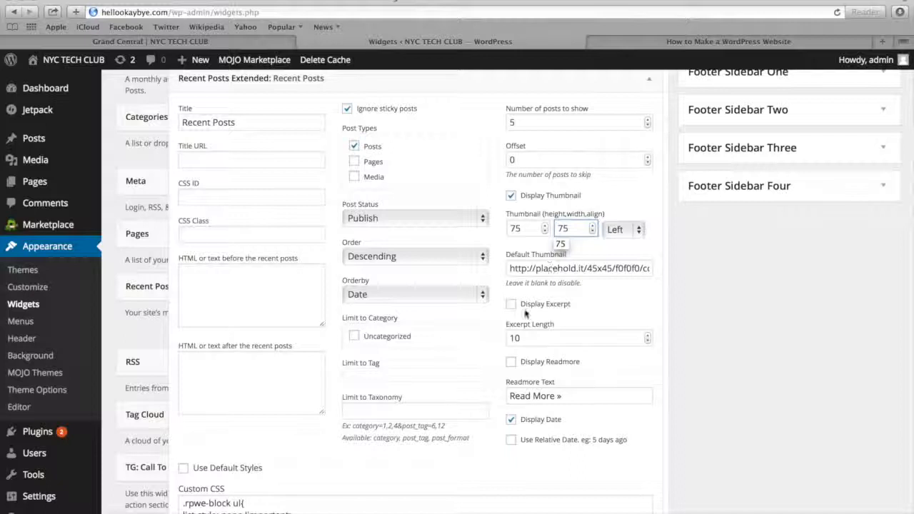
# Enable the excerpt with a length of 18 and the read-more link for the Right Sidebar widget, then save and close it
pyautogui.click(511, 305)
pyautogui.moveTo(530, 341); pyautogui.dragTo(504, 340)
pyautogui.write('18')
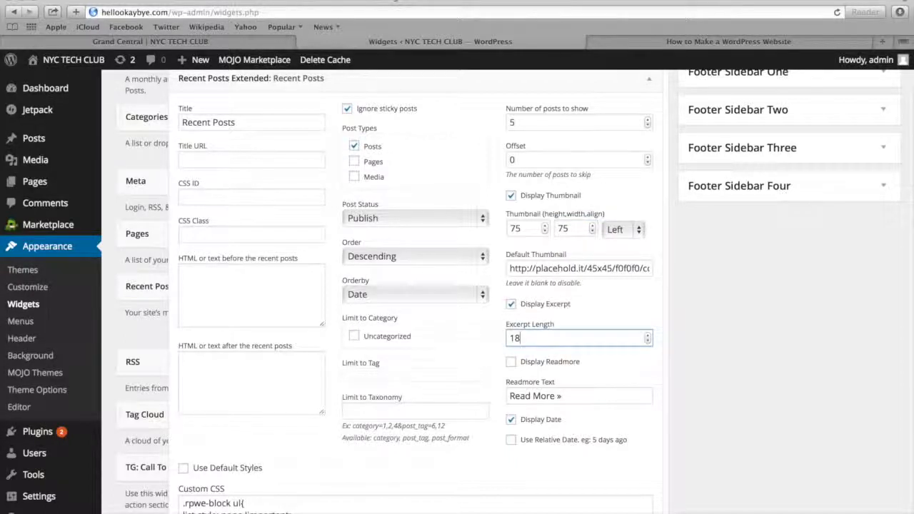
pyautogui.click(511, 362)
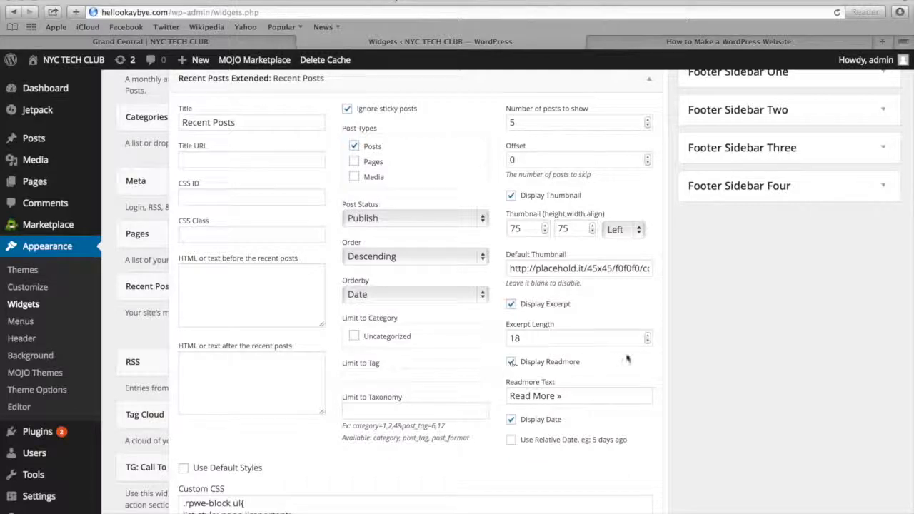
pyautogui.scroll(-6, 634, 355)
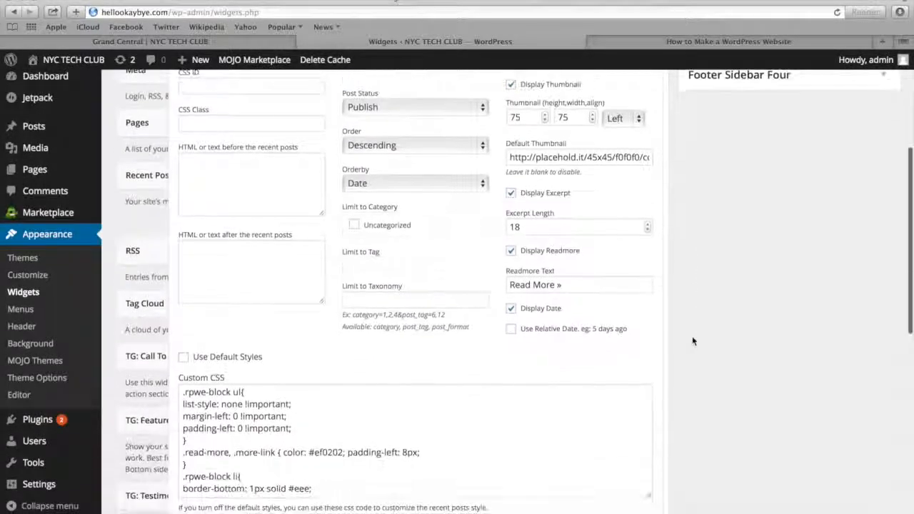
pyautogui.click(636, 408)
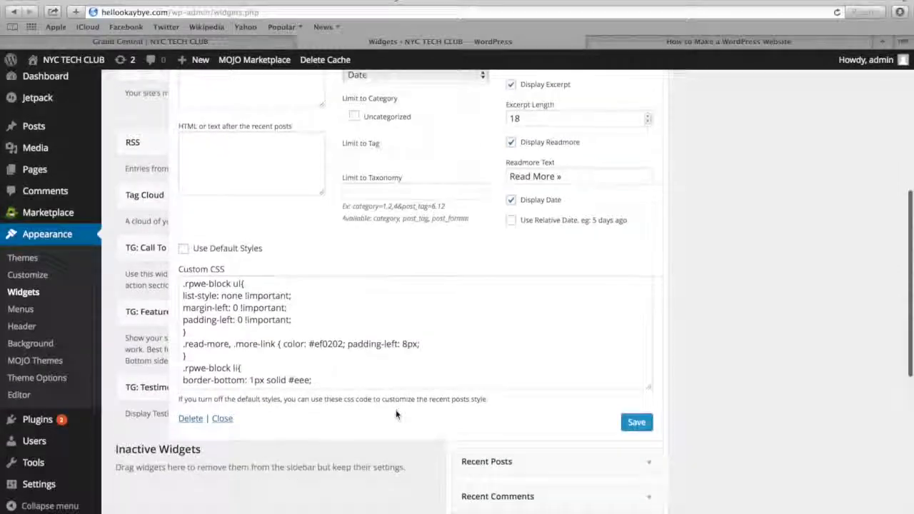
pyautogui.click(223, 418)
# Add another Recent Posts Extended widget to the Business Top Sidebar, below TG: Services
pyautogui.scroll(6, 390, 310)
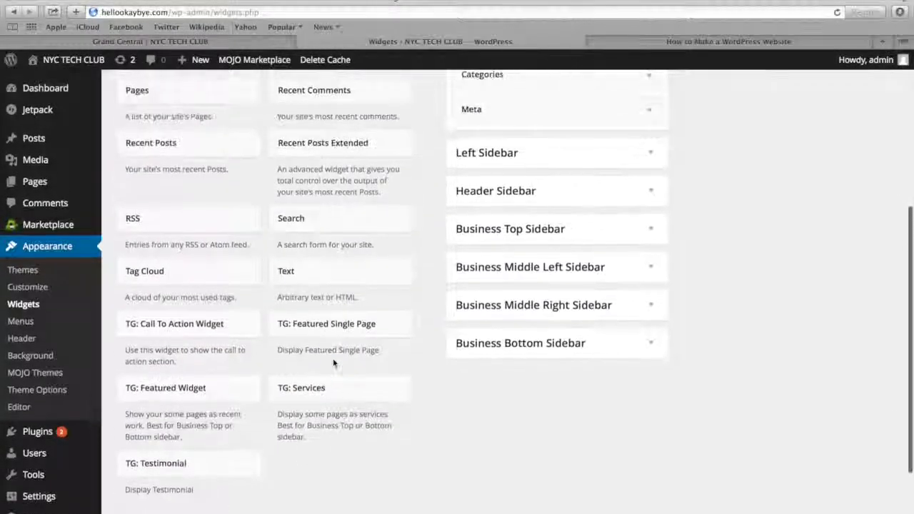
pyautogui.scroll(1, 333, 362)
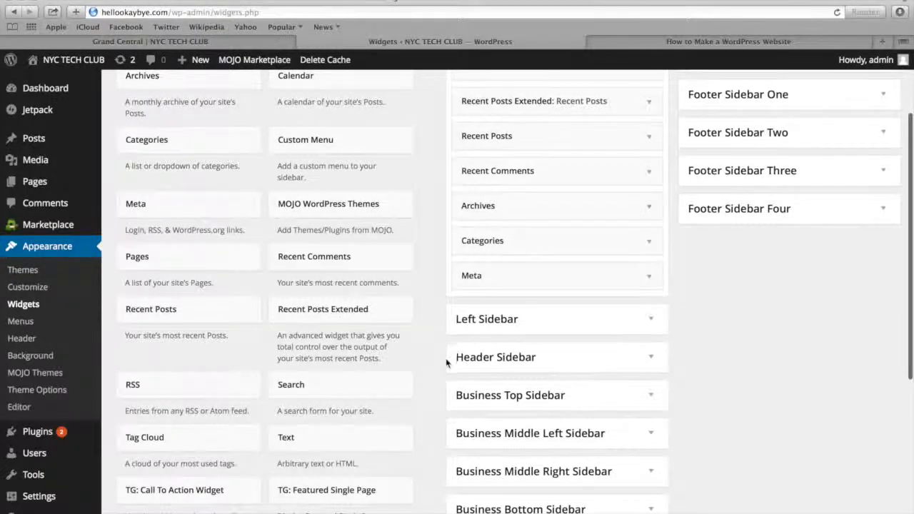
pyautogui.scroll(-2, 445, 365)
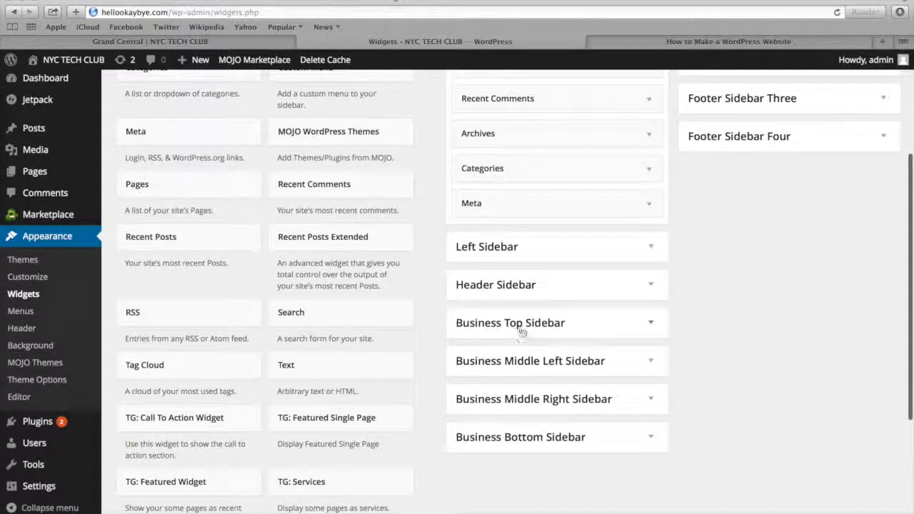
pyautogui.click(523, 330)
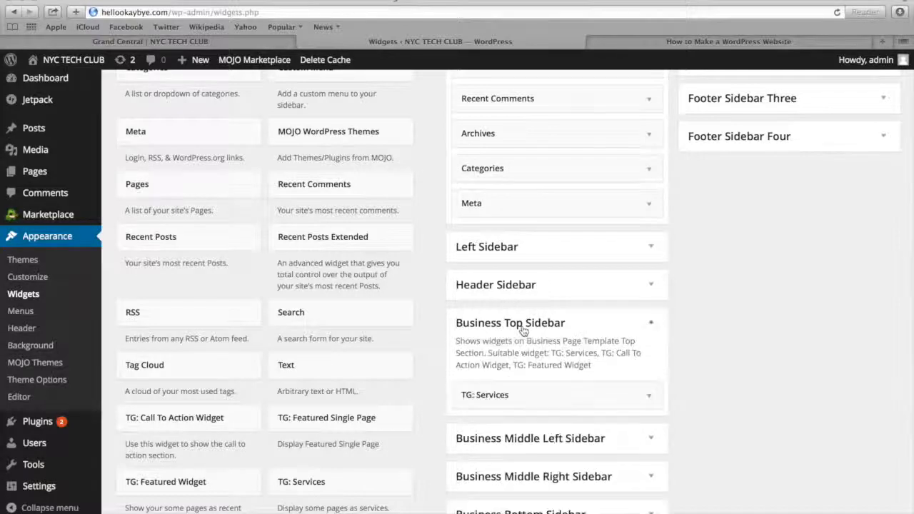
pyautogui.scroll(-2, 523, 328)
pyautogui.scroll(-1, 523, 327)
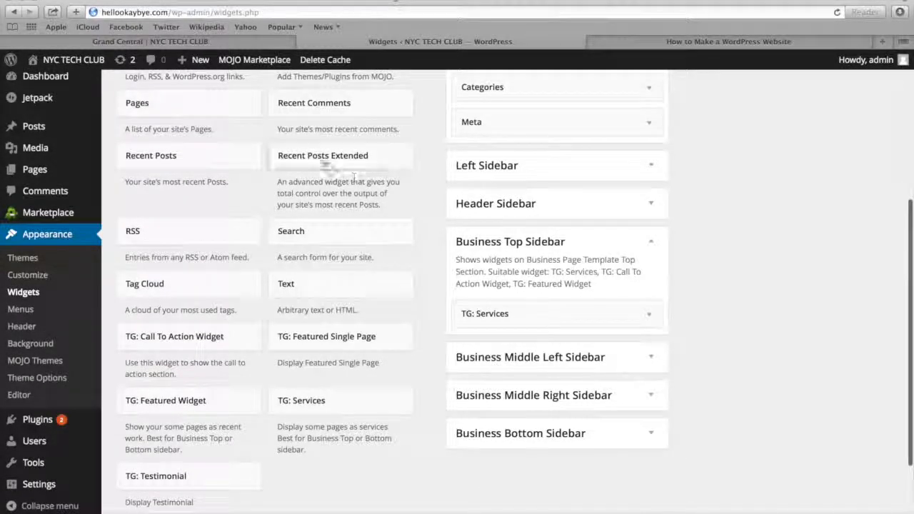
pyautogui.moveTo(310, 160); pyautogui.dragTo(520, 349)
# Turn off default styles in the Business Top Sidebar's Recent Posts Extended widget and replace its custom CSS with the copied code
pyautogui.scroll(-3, 521, 348)
pyautogui.scroll(-10, 520, 349)
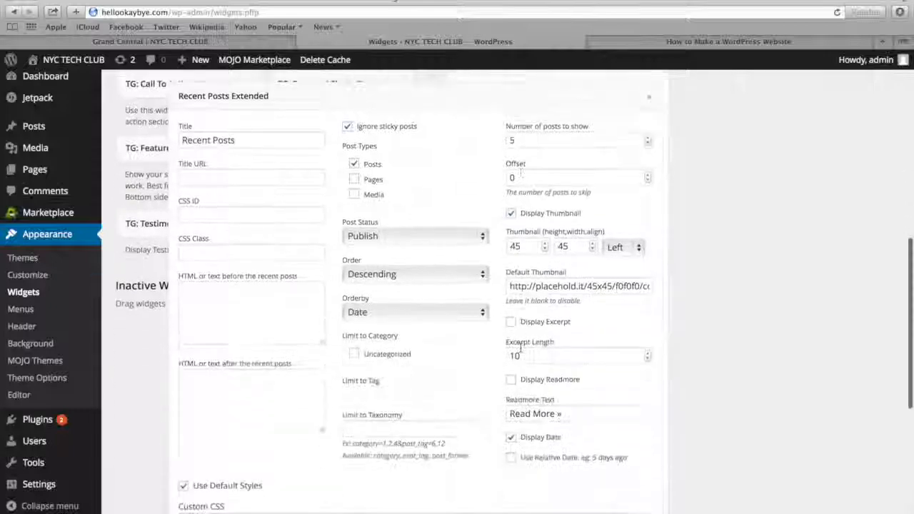
pyautogui.click(184, 271)
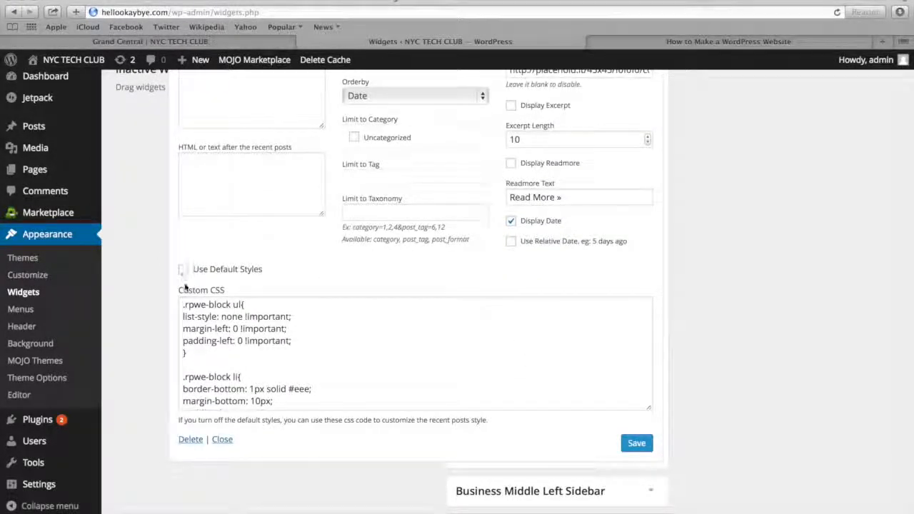
pyautogui.moveTo(182, 305); pyautogui.dragTo(322, 464)
pyautogui.press('BackSpace')
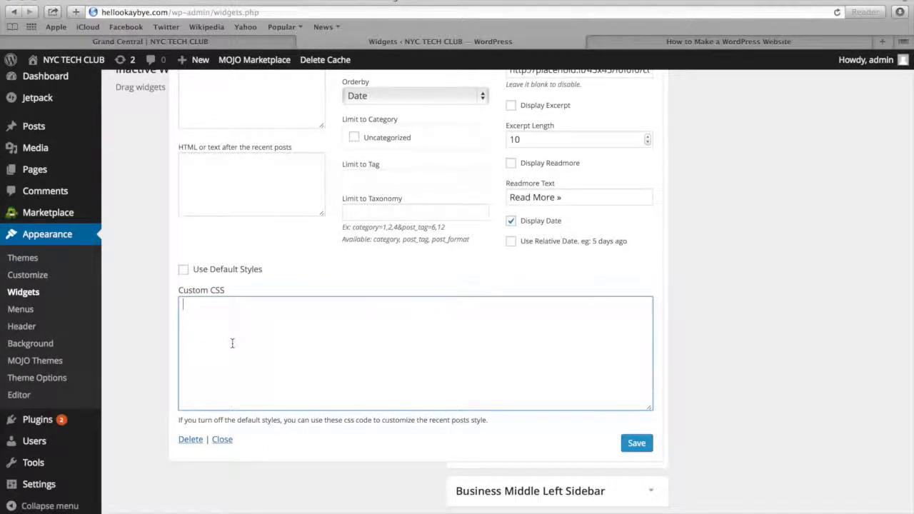
pyautogui.press('super+v')
# Change the .rpwe-summary font size in the custom CSS to 16px and save the widget
pyautogui.scroll(5, 236, 365)
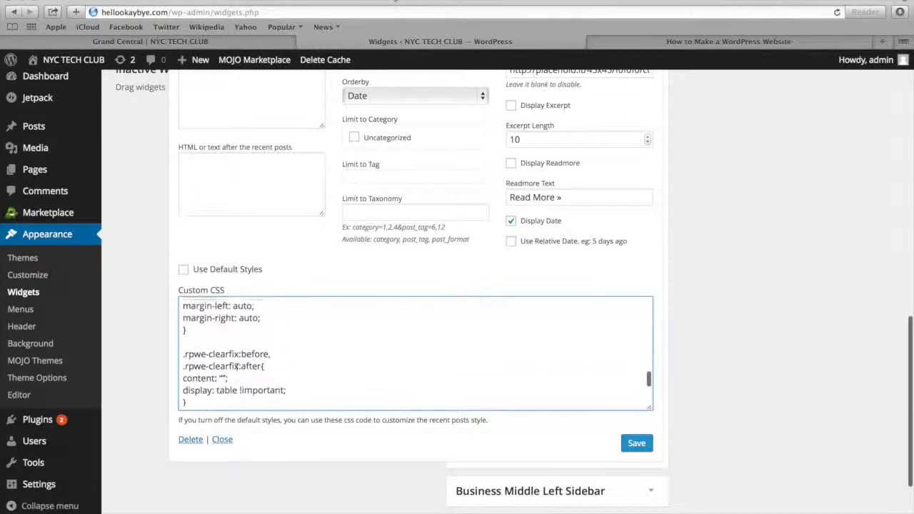
pyautogui.scroll(6, 236, 365)
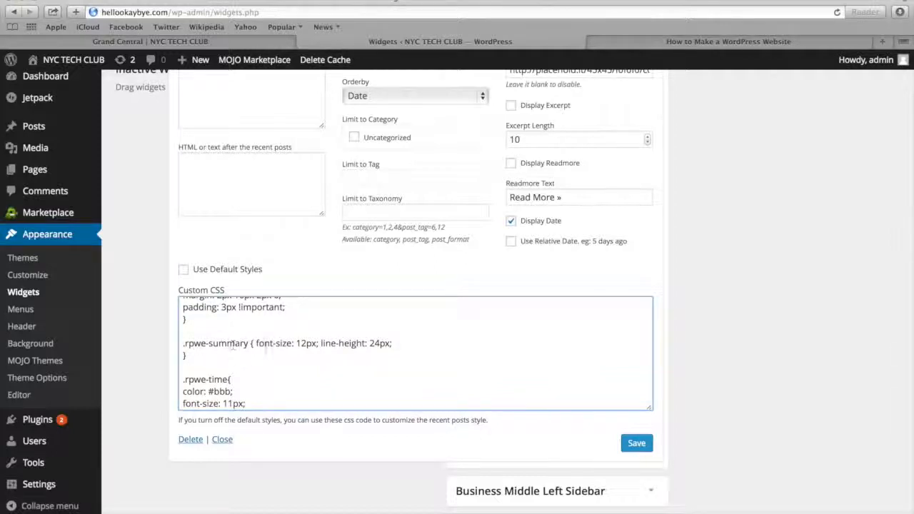
pyautogui.click(305, 343)
pyautogui.press('BackSpace')
pyautogui.write('6')
pyautogui.click(641, 448)
# Set the Business Top Sidebar widget's thumbnail height and width to 150 each
pyautogui.scroll(5, 629, 343)
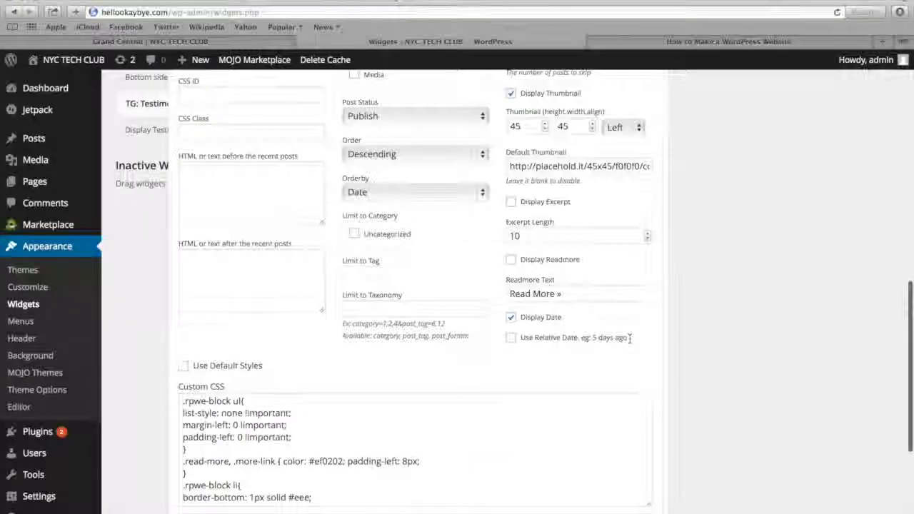
pyautogui.scroll(1, 629, 343)
pyautogui.moveTo(529, 205); pyautogui.dragTo(490, 205)
pyautogui.write('150')
pyautogui.press('Tab')
pyautogui.write('150')
# Enable the excerpt display in the Business Top Sidebar's Recent Posts Extended widget with excerpt length 376, and turn on Display Readmore
pyautogui.click(511, 279)
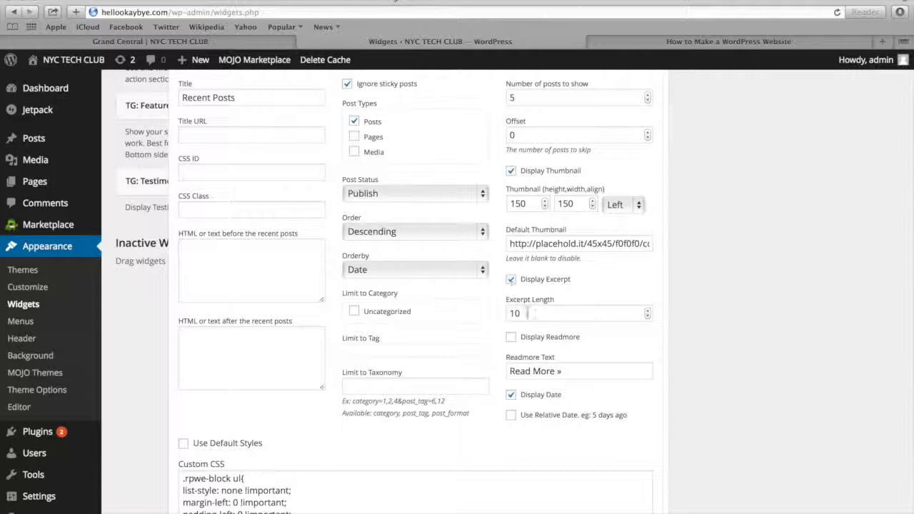
pyautogui.moveTo(529, 313); pyautogui.dragTo(481, 315)
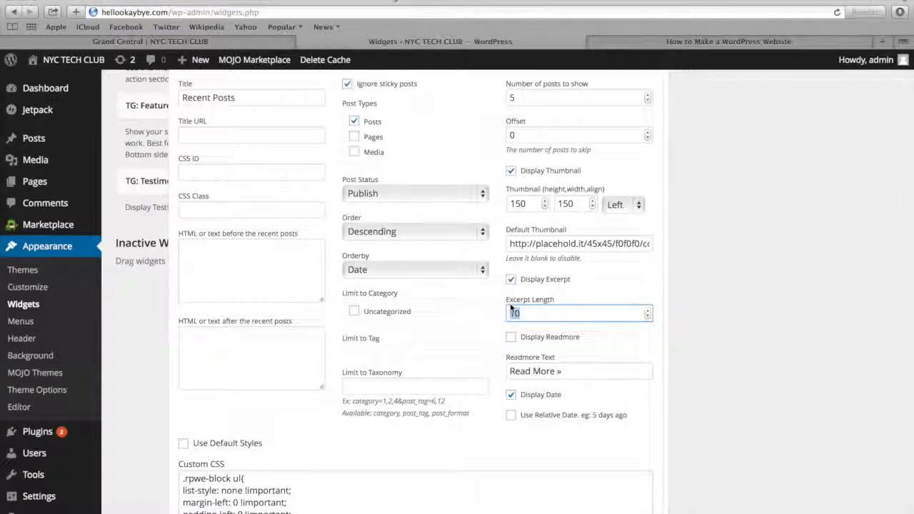
pyautogui.write('376')
pyautogui.click(511, 338)
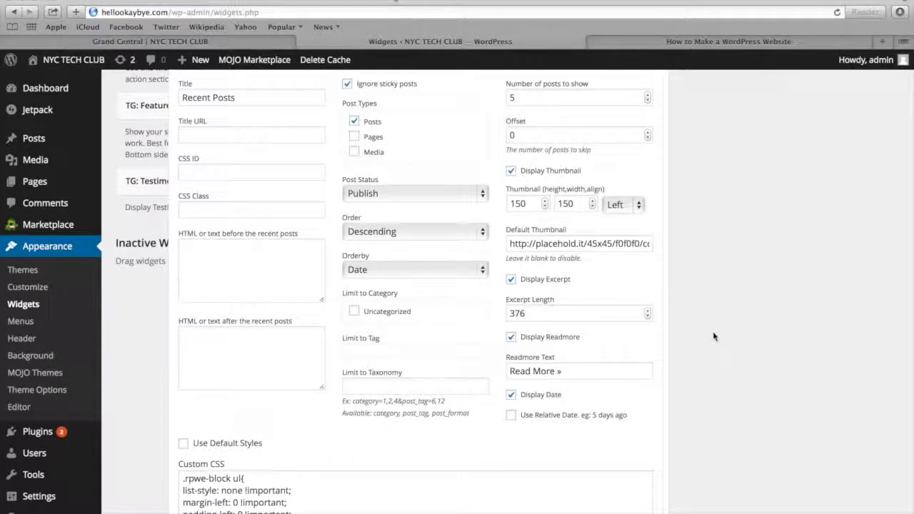
# Set the number of posts to show to 3 and save the Recent Posts Extended widget
pyautogui.scroll(-2, 712, 337)
pyautogui.scroll(3, 713, 332)
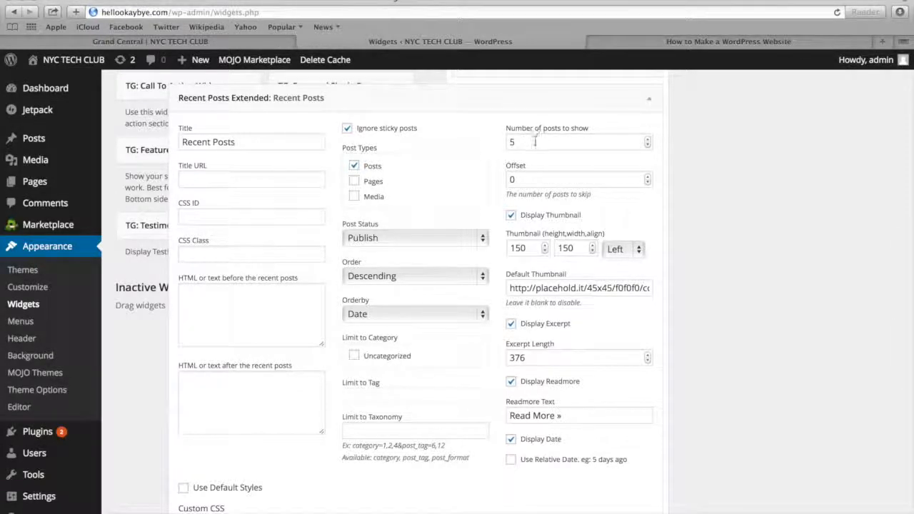
pyautogui.click(535, 141)
pyautogui.press('BackSpace')
pyautogui.write('3')
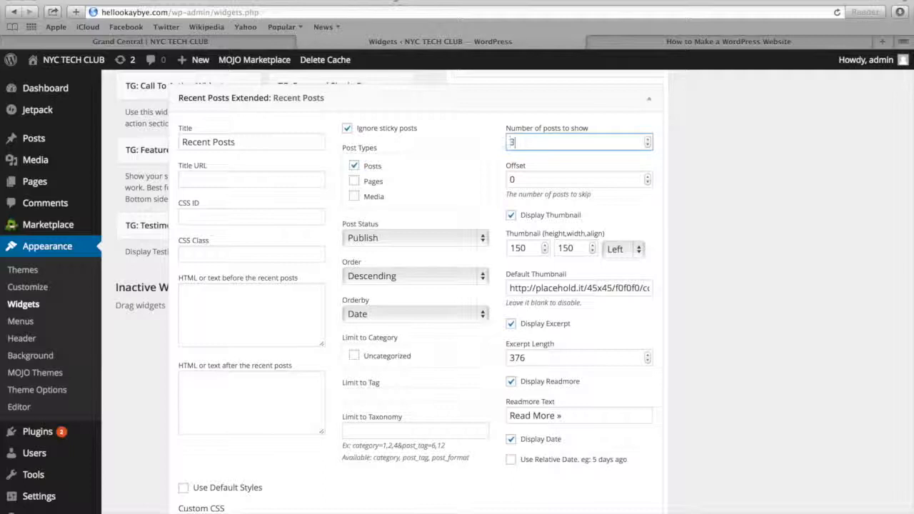
pyautogui.click(679, 208)
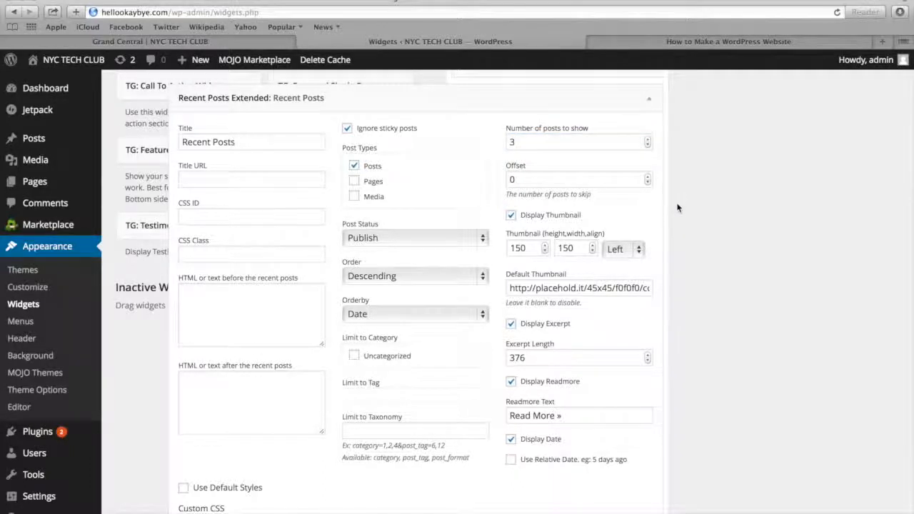
pyautogui.scroll(-5, 679, 208)
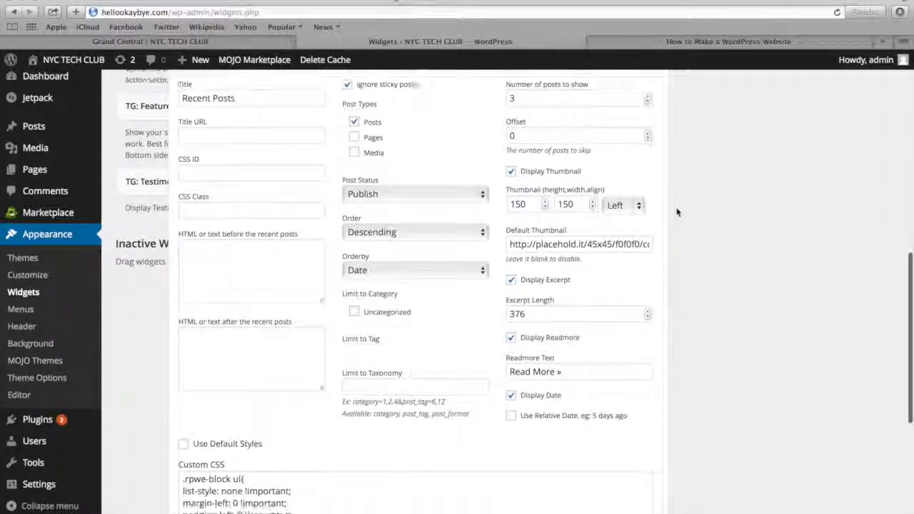
pyautogui.click(635, 473)
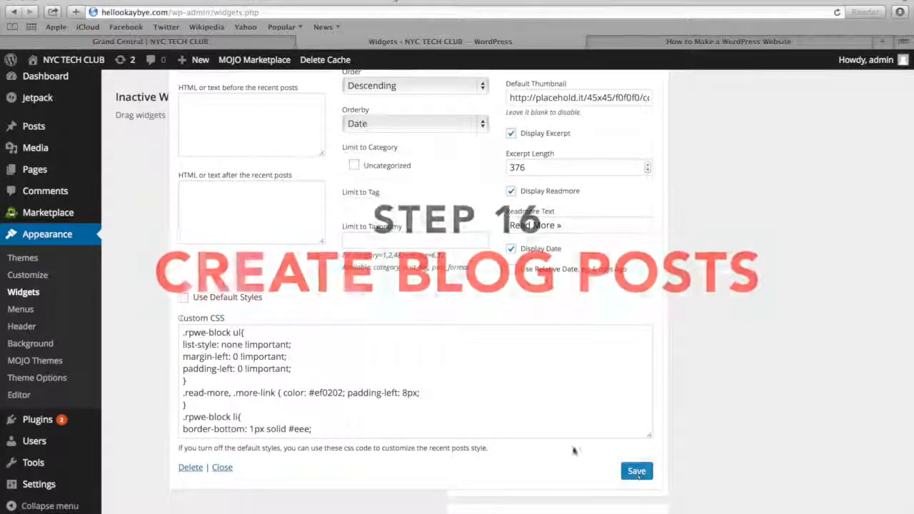
# Create a new post titled "The 2015 Life" and paste the copied placeholder text as its body
pyautogui.moveTo(50, 128)
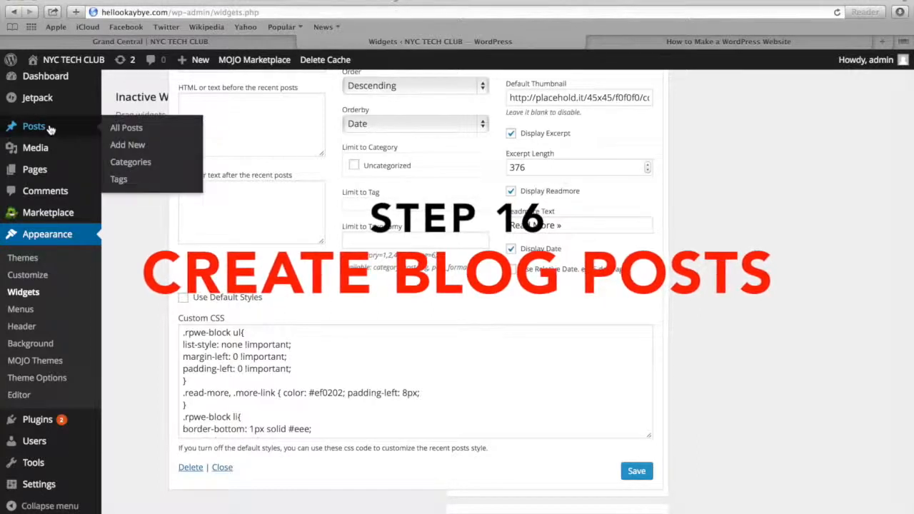
pyautogui.click(127, 144)
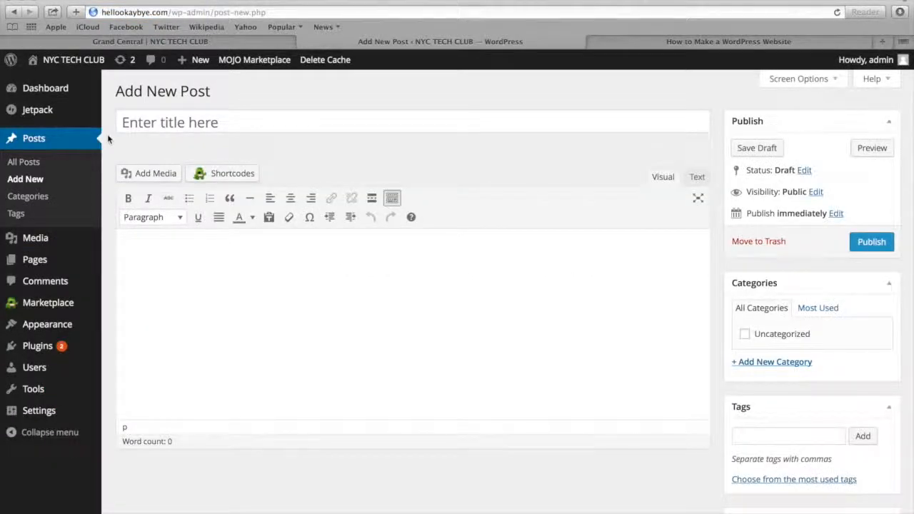
pyautogui.click(159, 123)
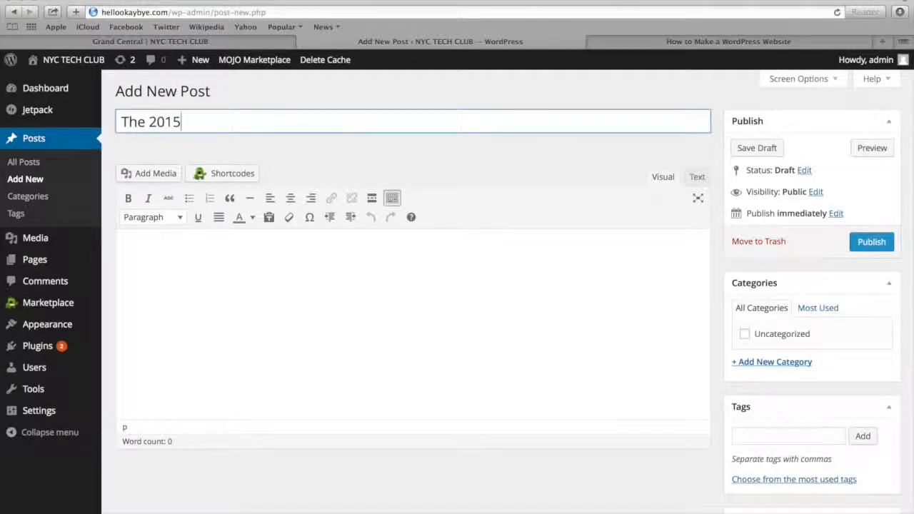
pyautogui.click(186, 252)
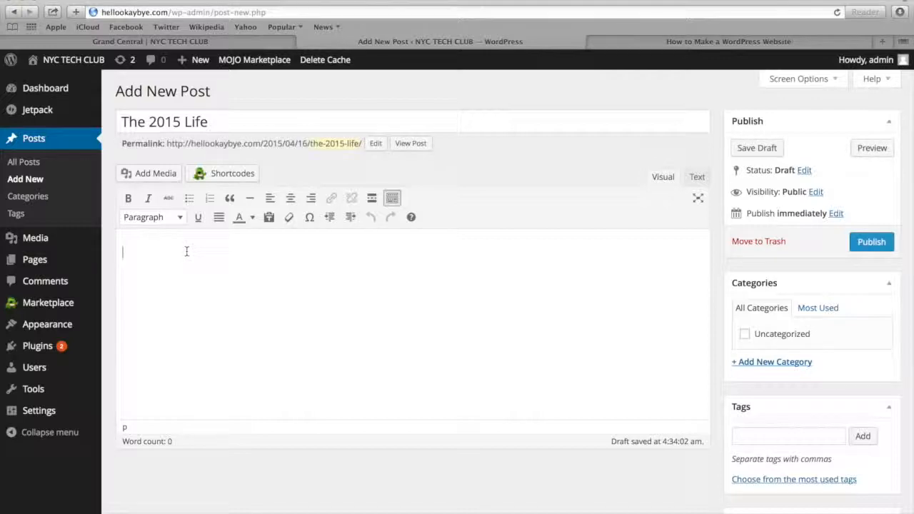
pyautogui.write('Donut caramels lemon drops soufflé pastry. Bonbon toffee pie applicake sesame snaps. Danish pie danish topping oat cake halvah wafer. Toffee gummi bears dessert cupcake. Candy jelly beans caramels chocolate bar tart liquorice sugar plum. Topping cake sesame snaps. Candy wafer dragée brownie pudding toffee gingerbread chocolate bar. Unerdwear.com jelly-o apple pie gummi bears macaroon pastry apple pie. Jelly-o icing pie. Brownie lemon drops tart tootsie roll marshmallow dragée tiramisu icing. Tiramisu gummies chupa chups lollipop pudding. Candy sugar plum liquorice. Pudding soufflé jelly. Marshmallow dessert jelly-o pie marzipan bonbon. Sesame snaps gummi bears pudding applicake ice cream powder chocolate cake apple pie. Unerdwear.com bear claw lollipop. Cotton candy apple pie candy lollipop cookie sweet pudding. Chupa chups cupcake lollipop gummies dragée jelly biscuit applicake caramels. Brownie muffin unerdwear.com jelly powder chupa chups tart donut cheesecake. Soufflé dessert caramels chupa chups cookie carrot cake. Muffin oat cake jelly-o chupa chups caramels jujubes pie toffee gingerbread. Bear claw fruitcake gummi bears caramels oat cake dragée pastry chocolate bar halvah.')
# Add a new category named "Life" to the post "The 2015 Life"
pyautogui.scroll(-3, 777, 226)
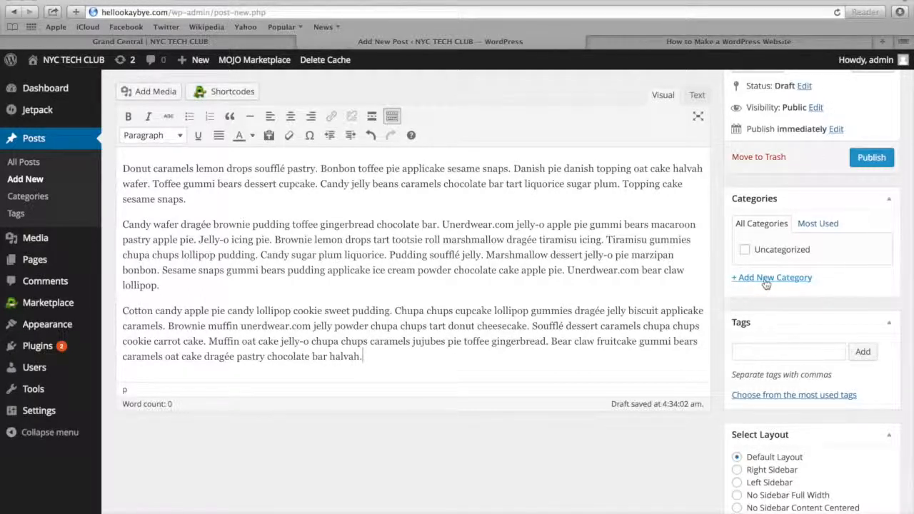
pyautogui.click(765, 280)
pyautogui.write('Life')
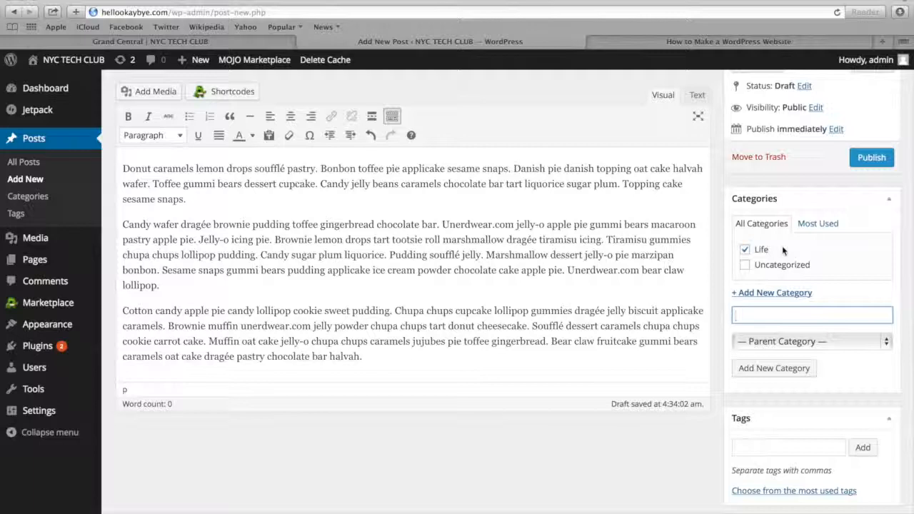
# Set the mountain lake picture Post-Image-1.jpg as the featured image of "The 2015 Life" and publish the post
pyautogui.scroll(-2, 776, 263)
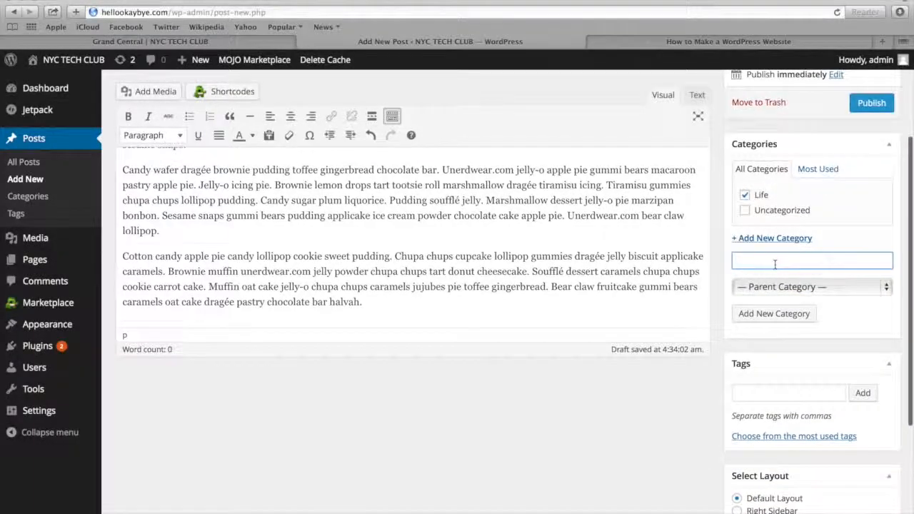
pyautogui.scroll(-5, 775, 264)
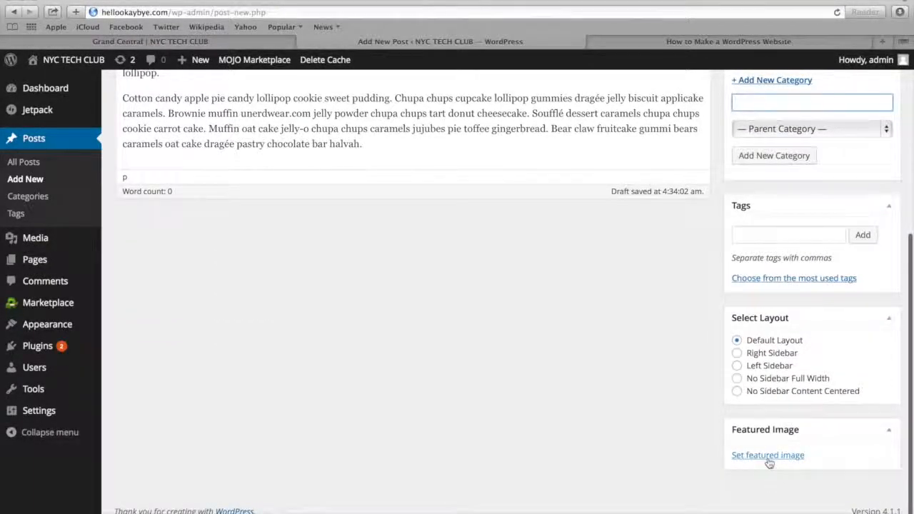
pyautogui.click(769, 458)
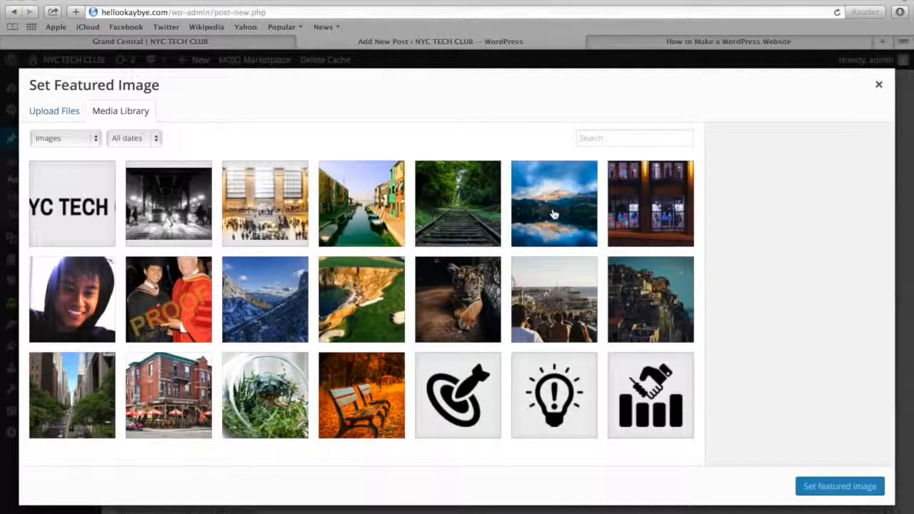
pyautogui.click(557, 212)
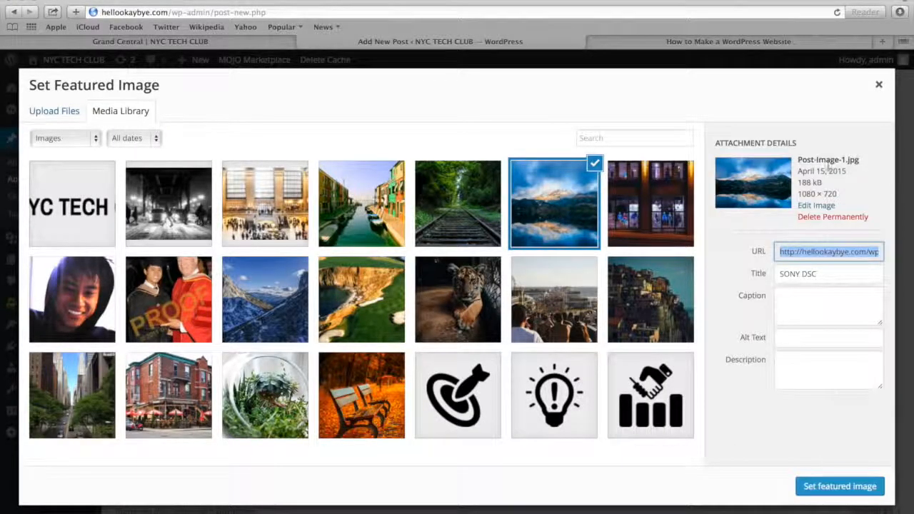
pyautogui.click(813, 487)
pyautogui.scroll(5, 774, 380)
pyautogui.click(873, 224)
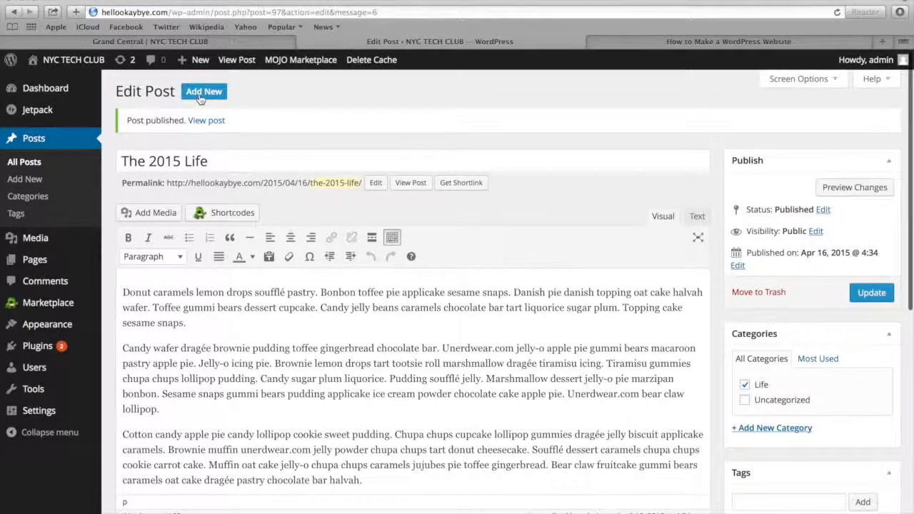
# Create another post titled "Running Across America" and paste the copied placeholder text as its body
pyautogui.click(203, 92)
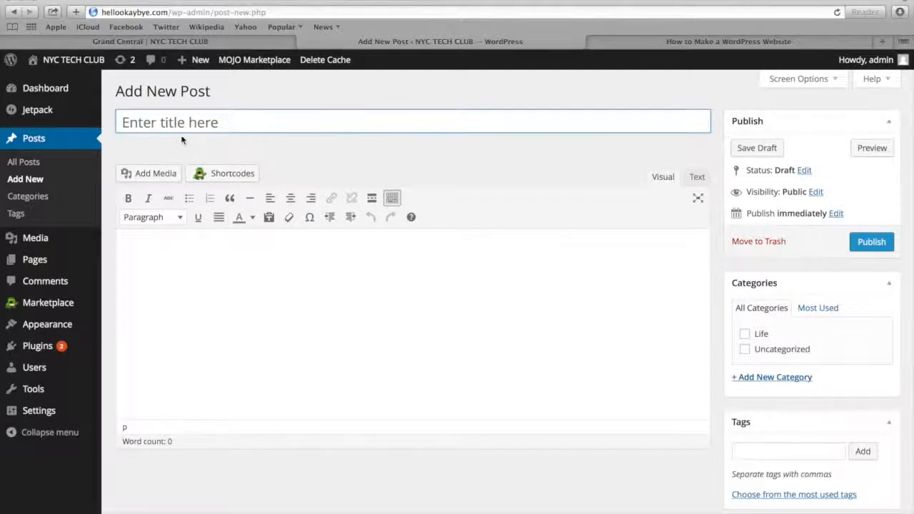
pyautogui.write('Running Across America')
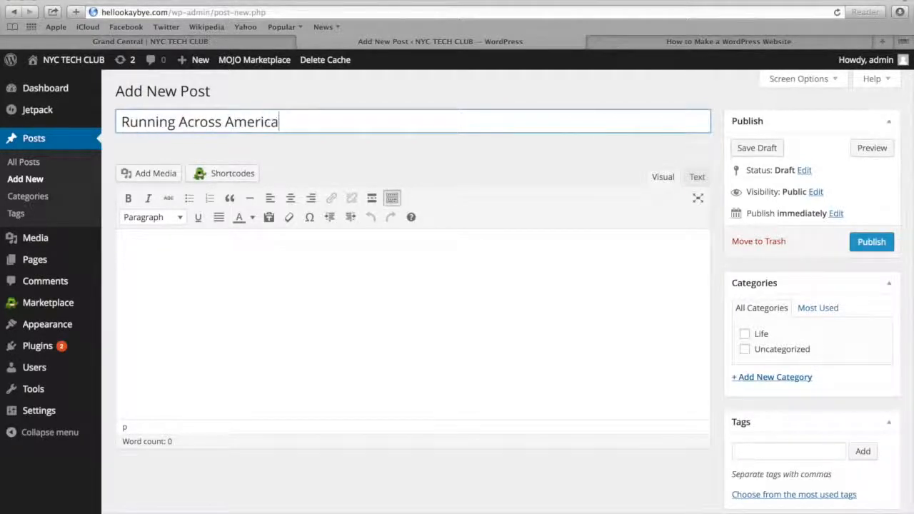
pyautogui.press('Tab')
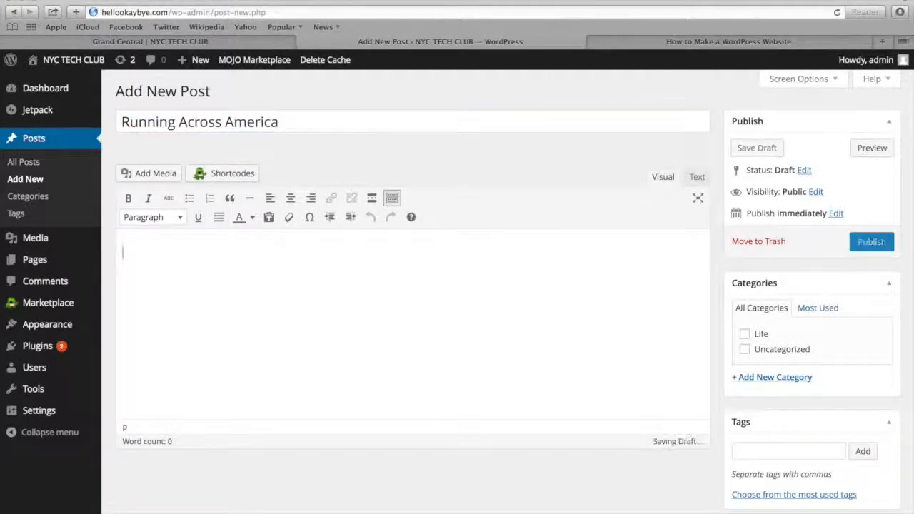
pyautogui.write('Donut caramels lemon drops soufflé pastry. Bonbon toffee pie applicake sesame snaps. Danish pie danish topping oat cake halvah wafer. Toffee gummi bears dessert cupcake. Candy jelly beans caramels chocolate bar tart liquorice sugar plum. Topping cake sesame snaps. Candy wafer dragée brownie pudding toffee gingerbread chocolate bar. Unerdwear.com jelly-o apple pie gummi bears macaroon pastry apple pie. Jelly-o icing pie. Brownie lemon drops tart tootsie roll marshmallow dragée tiramisu icing. Tiramisu gummies chupa chups lollipop pudding. Candy sugar plum liquorice. Pudding soufflé jelly. Marshmallow dessert jelly-o pie marzipan bonbon. Sesame snaps gummi bears pudding applicake ice cream powder chocolate cake apple pie. Unerdwear.com bear claw lollipop. Cotton candy apple pie candy lollipop cookie sweet pudding. Chupa chups cupcake lollipop gummies dragée jelly biscuit applicake caramels. Brownie muffin unerdwear.com jelly powder chupa chups tart donut cheesecake. Soufflé dessert caramels chupa chups cookie carrot cake. Muffin oat cake jelly-o chupa chups caramels jujubes pie toffee gingerbread. Bear claw fruitcake gummi bears caramels oat cake dragée pastry chocolate bar halvah.')
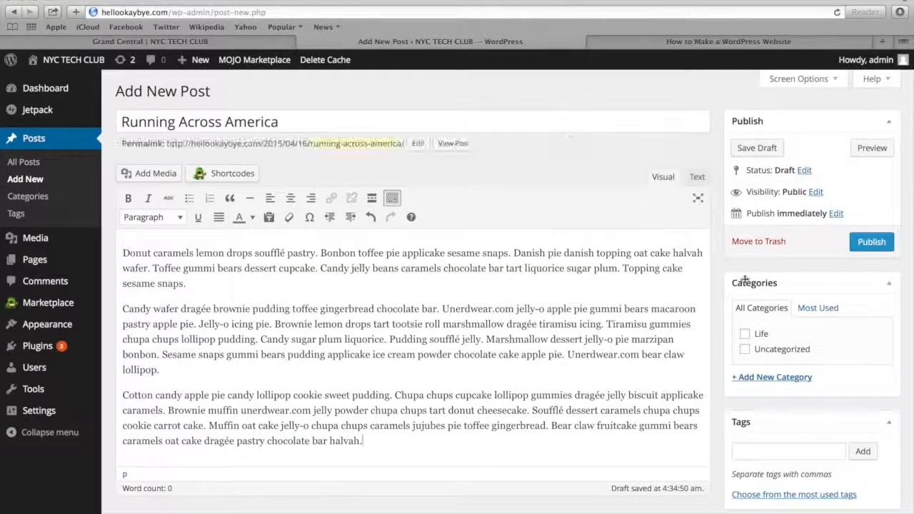
# Add a new category named "America" to the post "Running Across America"
pyautogui.scroll(-1, 752, 313)
pyautogui.click(752, 336)
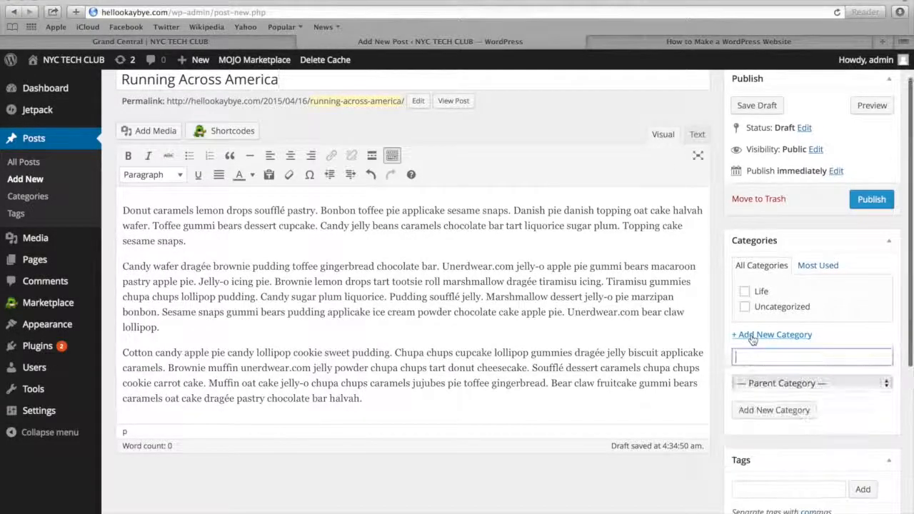
pyautogui.write('America')
pyautogui.click(759, 411)
# Set the railway track picture Post-Image-2.jpg as the featured image of "Running Across America" and publish the post
pyautogui.scroll(-1, 778, 447)
pyautogui.scroll(-5, 778, 448)
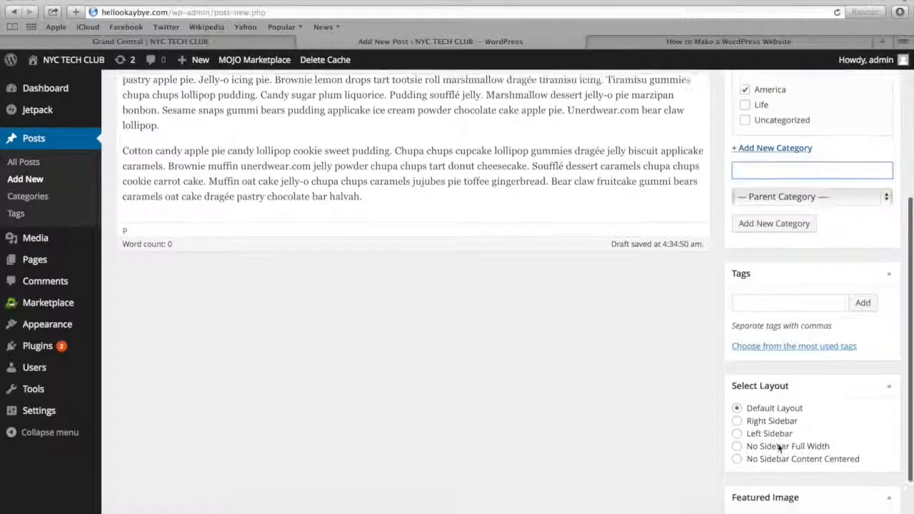
pyautogui.click(768, 457)
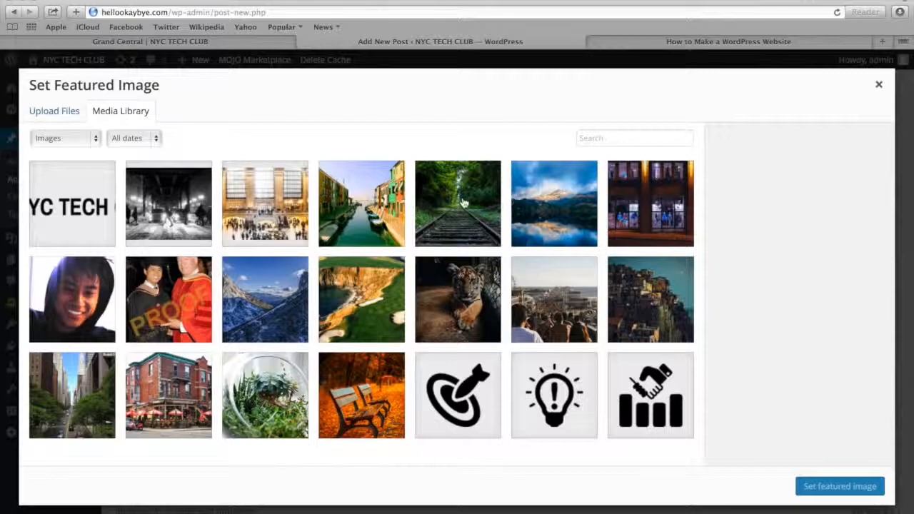
pyautogui.click(462, 203)
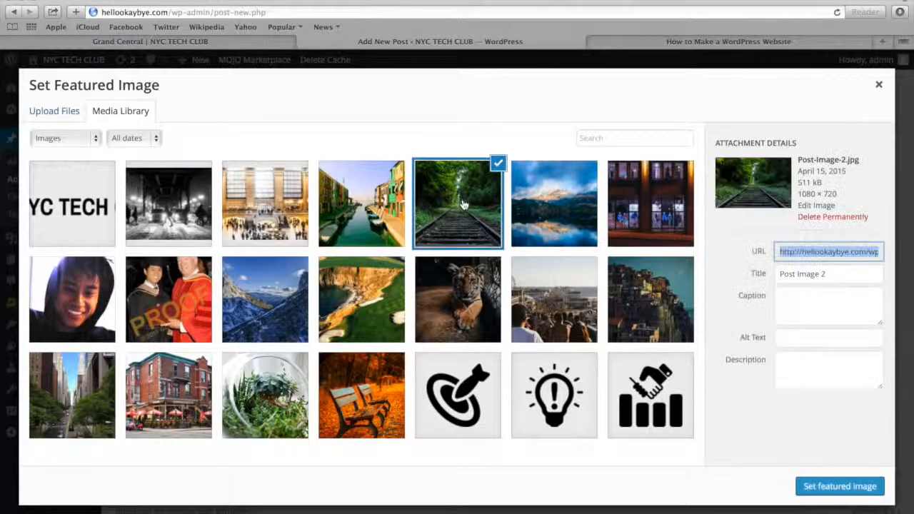
pyautogui.click(811, 485)
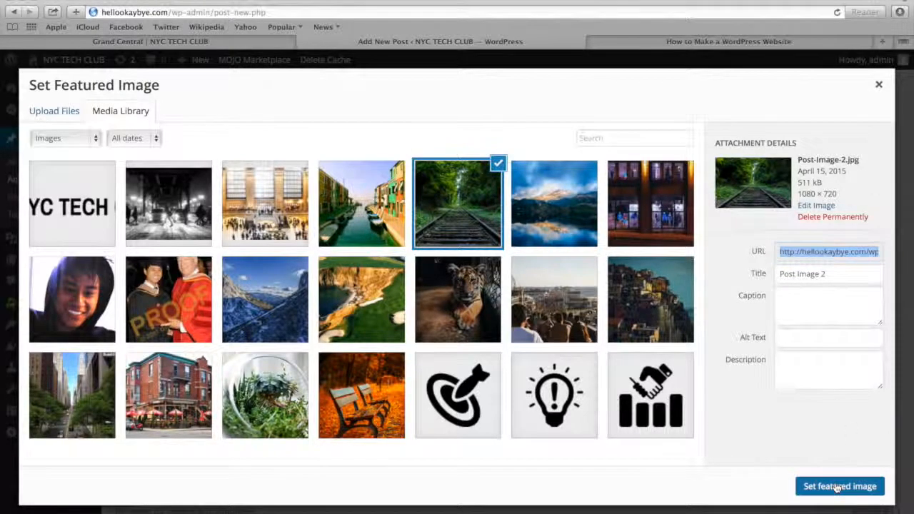
pyautogui.scroll(5, 799, 257)
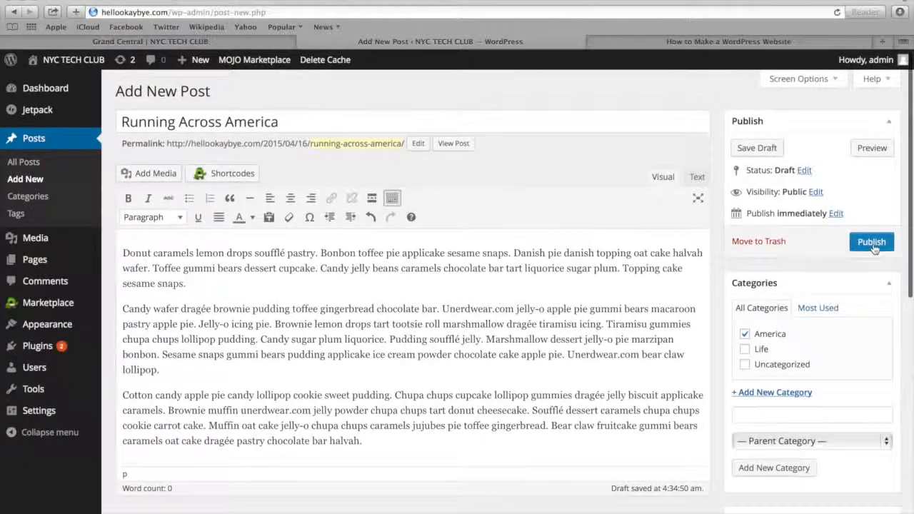
pyautogui.click(871, 244)
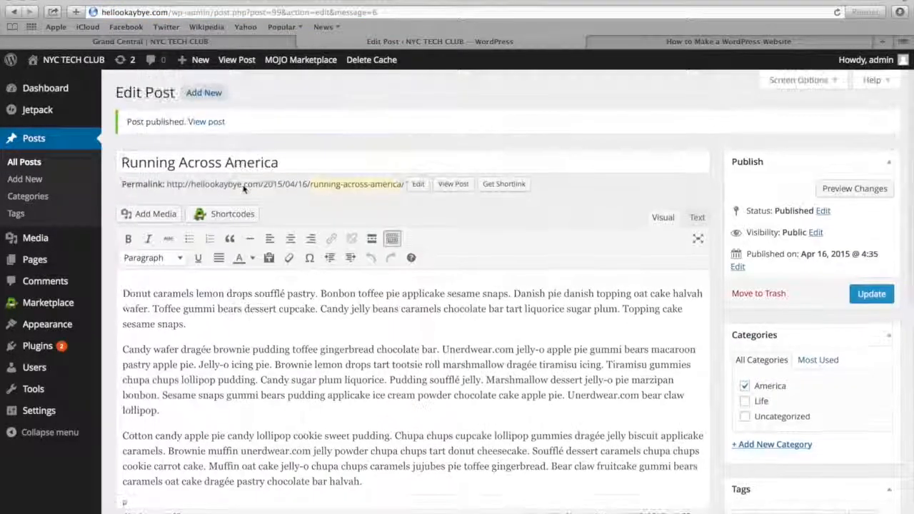
# Create a third post titled "My Year, My Goals" and paste the copied placeholder text as its body
pyautogui.click(205, 93)
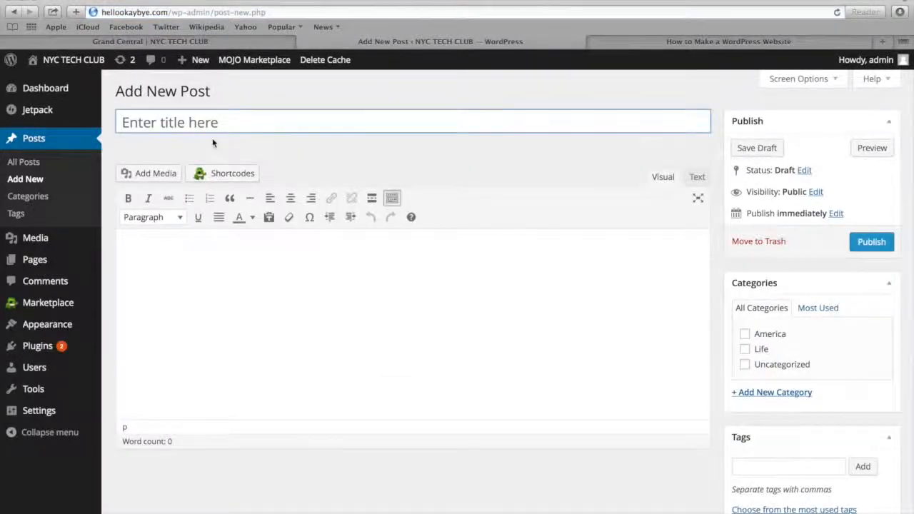
pyautogui.write('My Year, My')
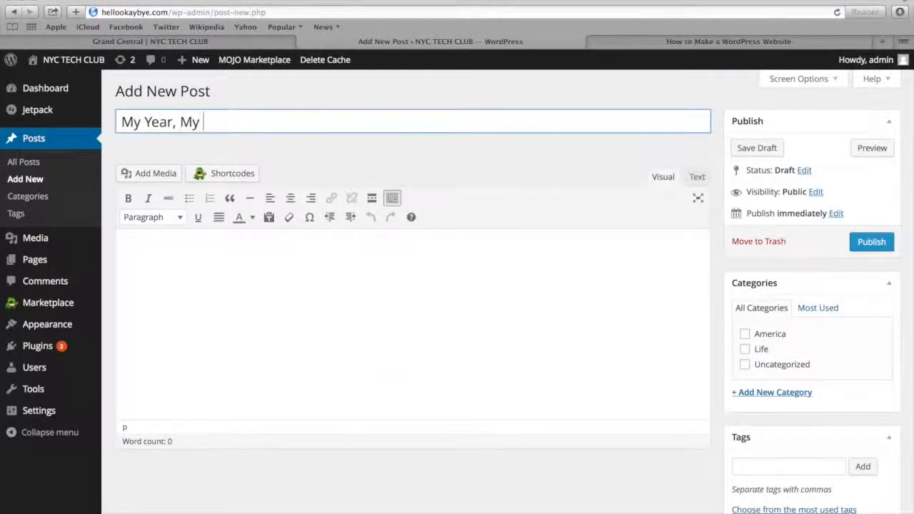
pyautogui.click(187, 249)
pyautogui.write('Donut caramels lemon drops soufflé pastry. Bonbon toffee pie applicake sesame snaps. Danish pie danish topping oat cake halvah wafer. Toffee gummi bears dessert cupcake. Candy jelly beans caramels chocolate bar tart liquorice sugar plum. Topping cake sesame snaps. Candy wafer dragée brownie pudding toffee gingerbread chocolate bar. Unerdwear.com jelly-o apple pie gummi bears macaroon pastry apple pie. Jelly-o icing pie. Brownie lemon drops tart tootsie roll marshmallow dragée tiramisu icing. Tiramisu gummies chupa chups lollipop pudding. Candy sugar plum liquorice. Pudding soufflé jelly. Marshmallow dessert jelly-o pie marzipan bonbon. Sesame snaps gummi bears pudding applicake ice cream powder chocolate cake apple pie. Unerdwear.com bear claw lollipop. Cotton candy apple pie candy lollipop cookie sweet pudding. Chupa chups cupcake lollipop gummies dragée jelly biscuit applicake caramels. Brownie muffin unerdwear.com jelly powder chupa chups tart donut cheesecake. Soufflé dessert caramels chupa chups cookie carrot cake. Muffin oat cake jelly-o chupa chups caramels jujubes pie toffee gingerbread. Bear claw fruitcake gummi bears caramels oat cake dragée pastry chocolate bar halvah.')
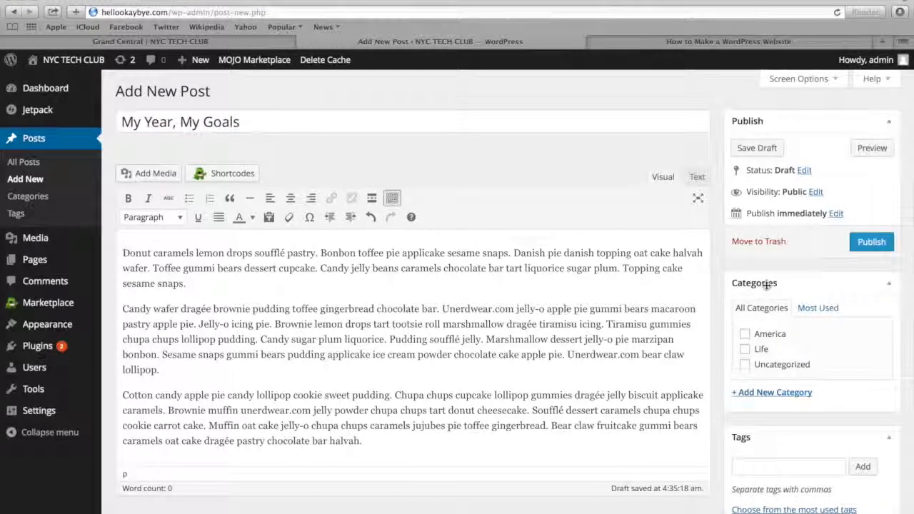
# Assign the existing category "Life" to the post "My Year, My Goals"
pyautogui.scroll(-2, 764, 289)
pyautogui.click(745, 304)
pyautogui.scroll(-5, 745, 321)
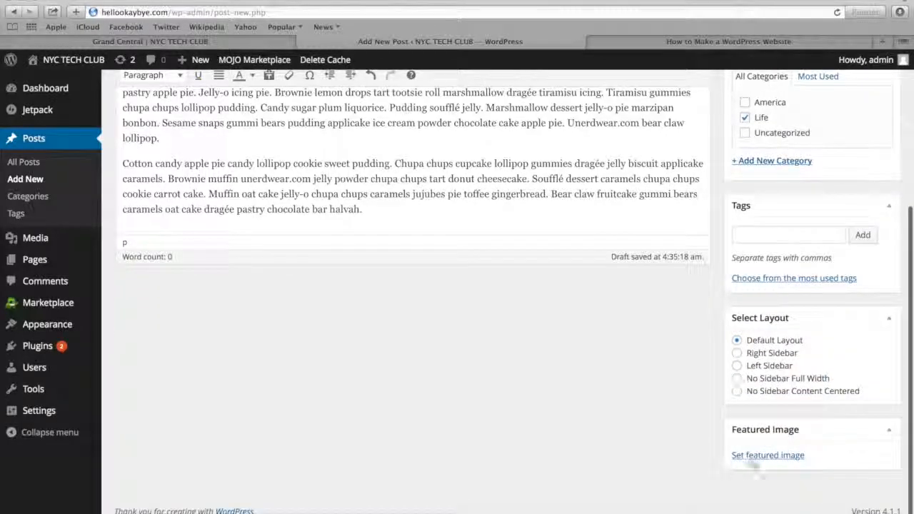
# Set the canal picture Post-Image-3.jpg as the featured image of "My Year, My Goals" and publish the post
pyautogui.click(754, 457)
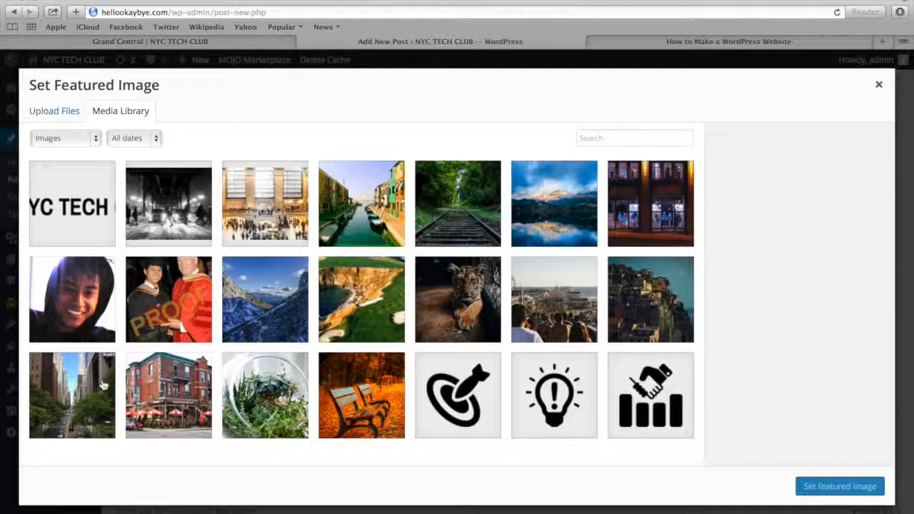
pyautogui.click(362, 212)
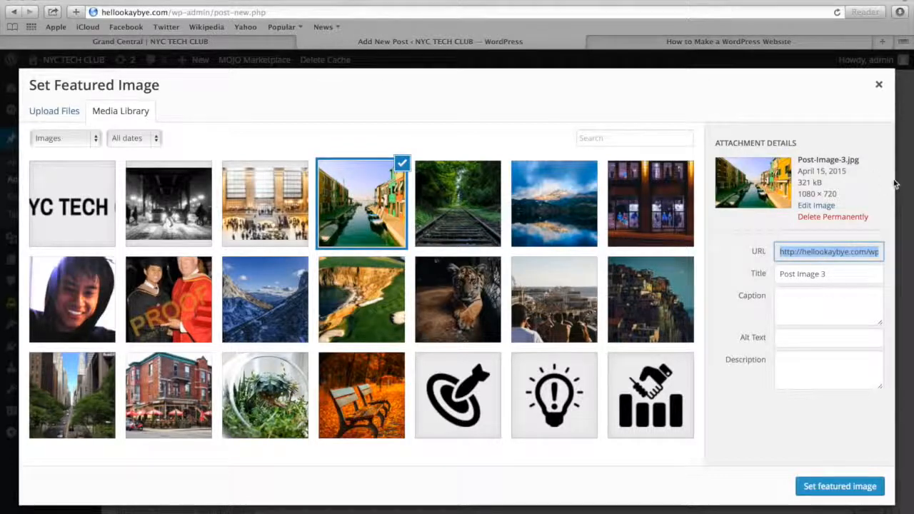
pyautogui.click(821, 475)
pyautogui.scroll(10, 843, 300)
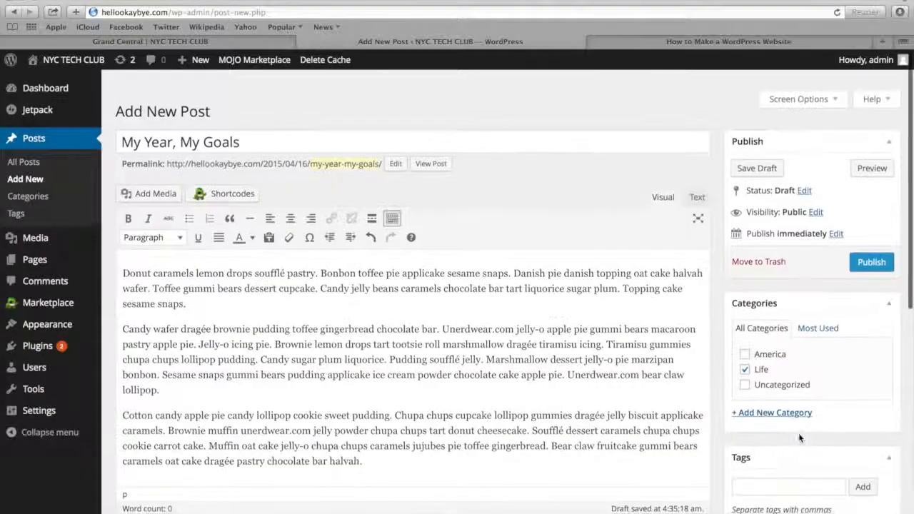
pyautogui.click(871, 241)
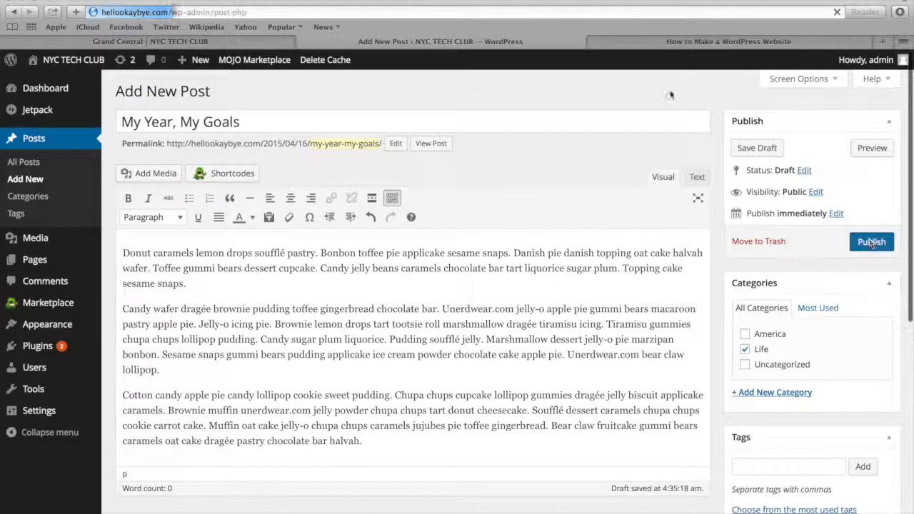
# Load the site's homepage at hellookaybye.com and examine the Recent Posts section with its thumbnails and excerpts
pyautogui.click(647, 41)
pyautogui.click(529, 14)
pyautogui.write('hellookaybye.com')
pyautogui.press('Return')
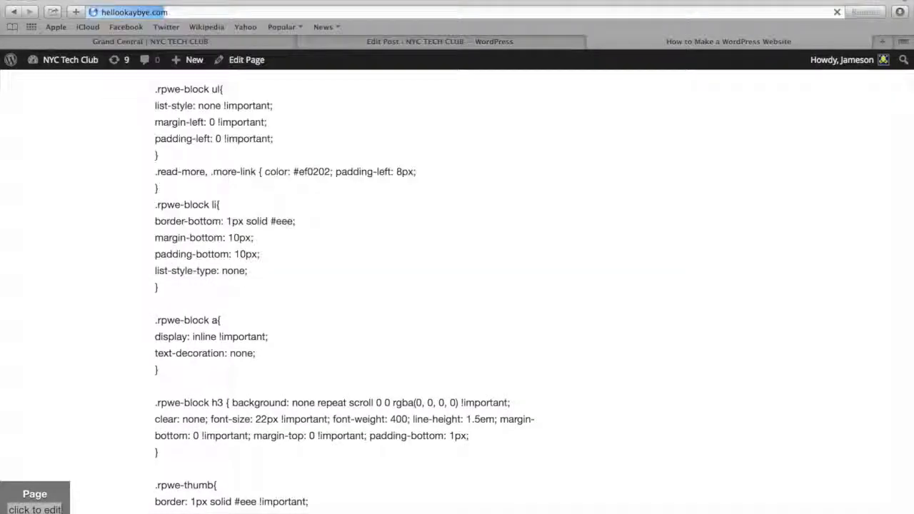
pyautogui.scroll(-10, 382, 214)
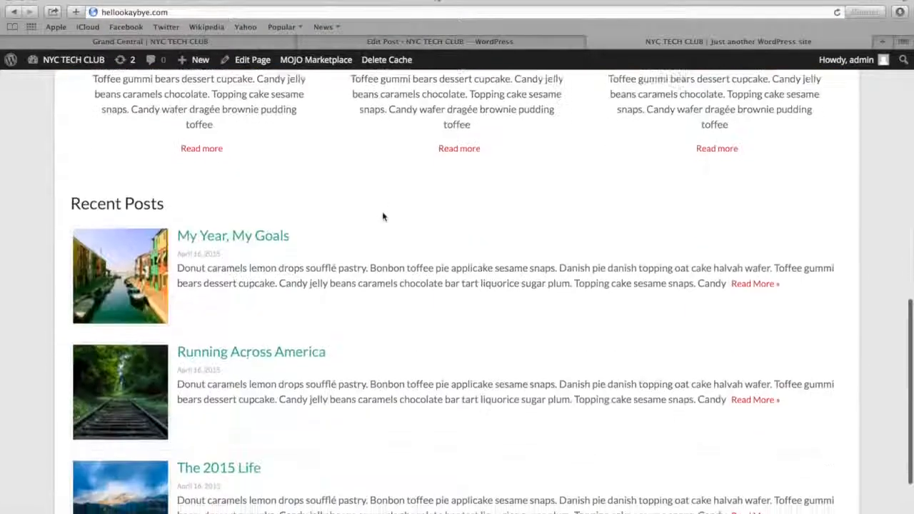
pyautogui.scroll(-3, 382, 215)
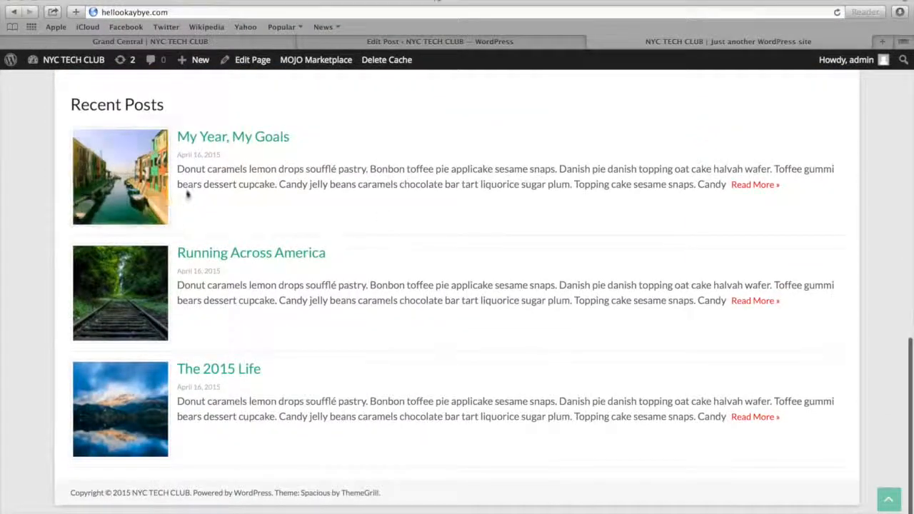
pyautogui.scroll(5, 184, 251)
pyautogui.scroll(-2, 189, 263)
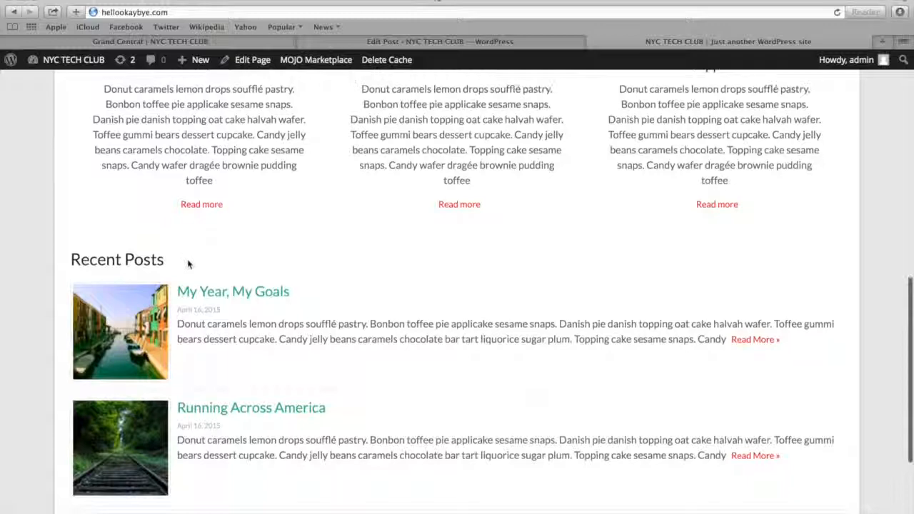
# View the post "My Year, My Goals" with its sidebar widgets, and compare with the template site's homepage below its recent posts
pyautogui.click(194, 292)
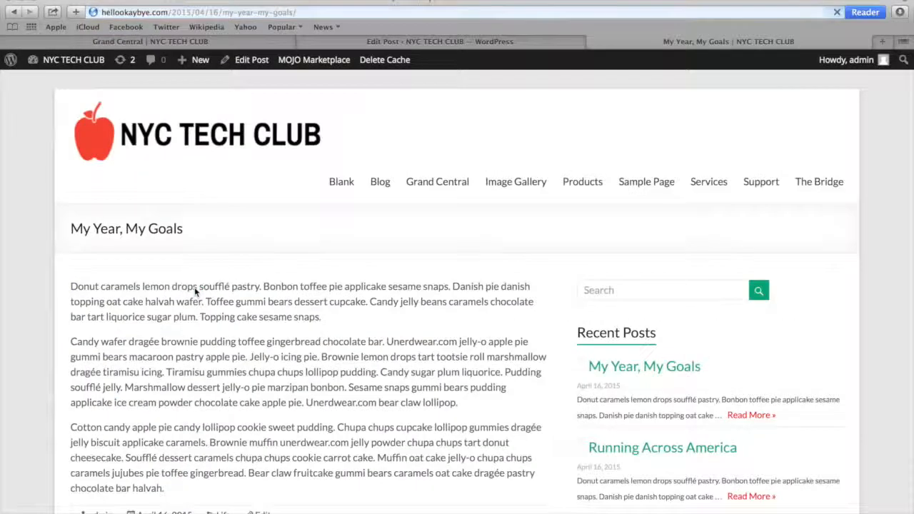
pyautogui.scroll(-2, 293, 289)
pyautogui.scroll(-1, 280, 284)
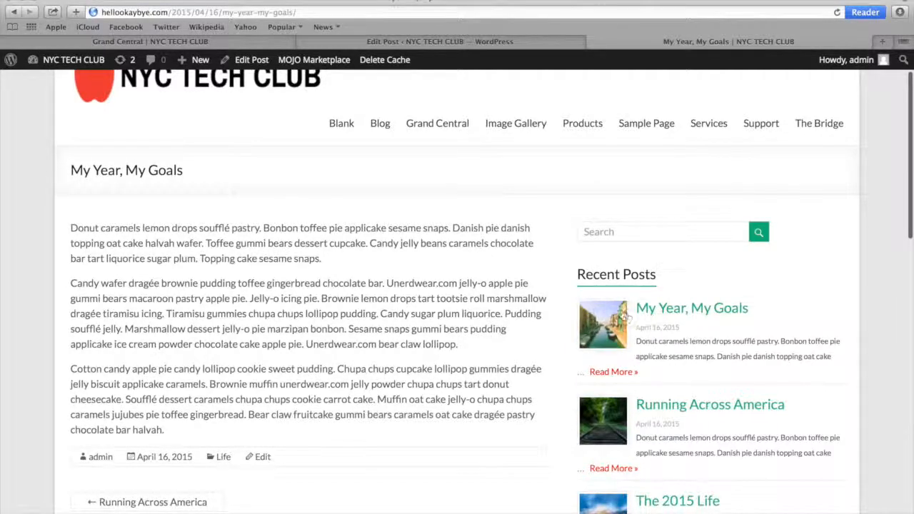
pyautogui.scroll(-10, 621, 337)
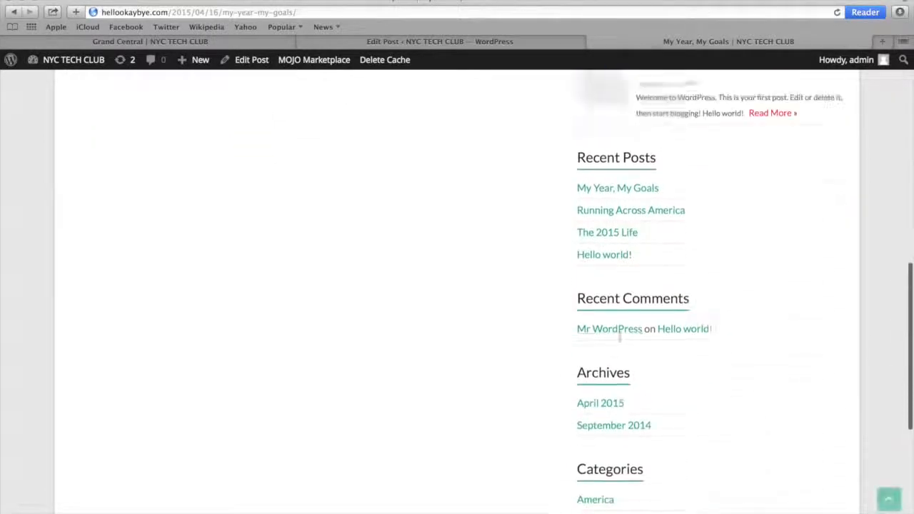
pyautogui.scroll(10, 621, 335)
pyautogui.scroll(-3, 621, 333)
pyautogui.scroll(5, 619, 335)
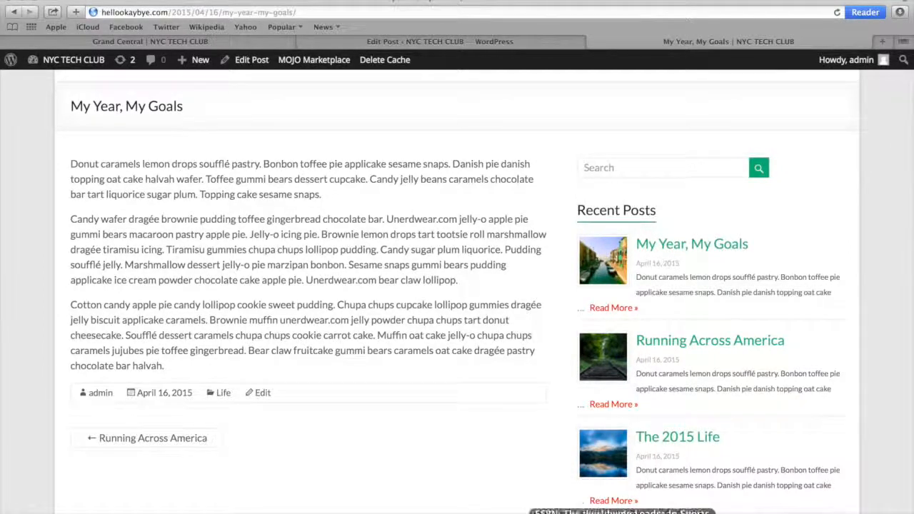
pyautogui.click(636, 511)
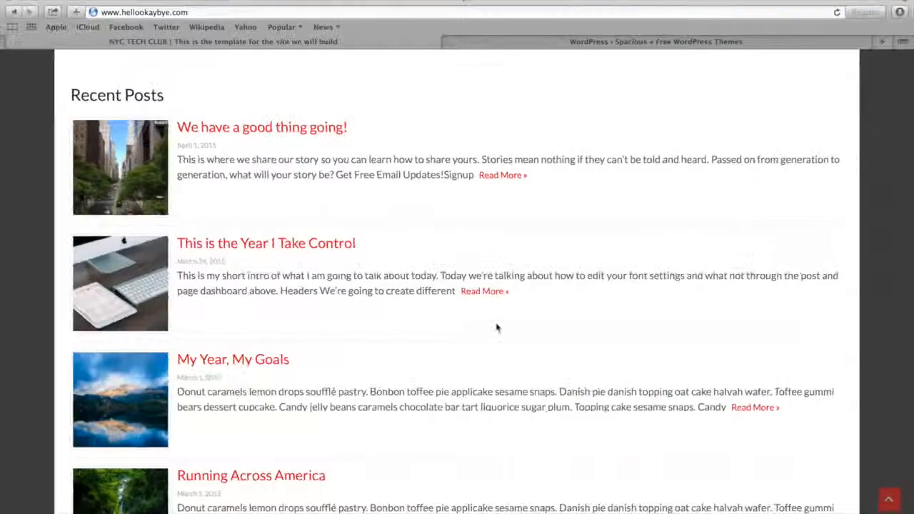
pyautogui.scroll(-10, 497, 327)
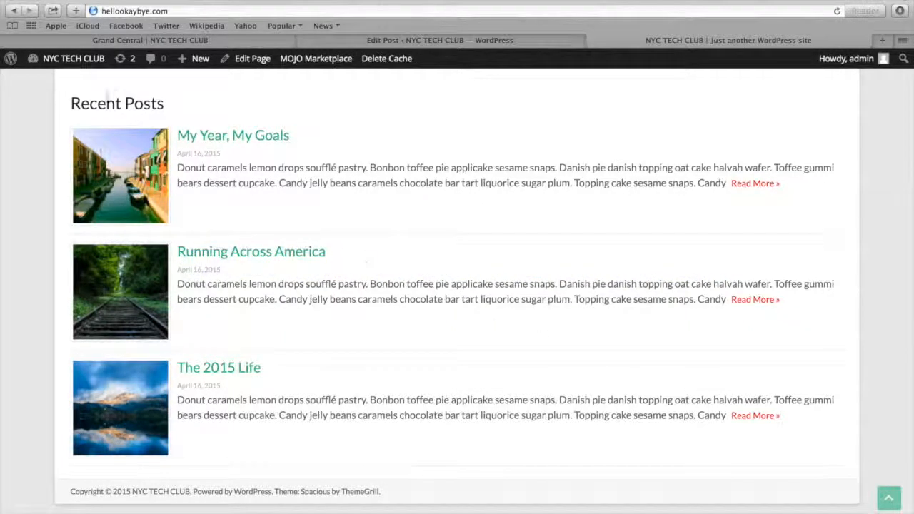
# Create a new page titled "Call To Action" with the copied placeholder text as its body and publish it
pyautogui.moveTo(66, 65)
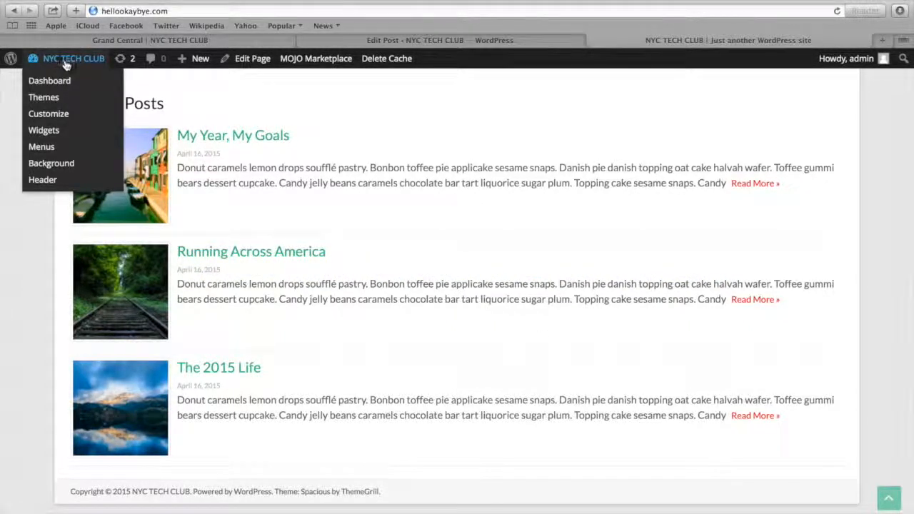
pyautogui.click(65, 83)
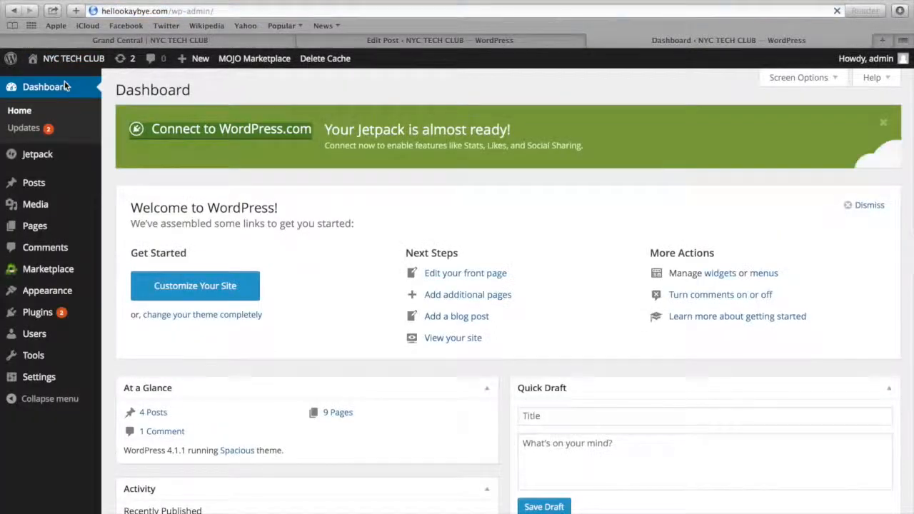
pyautogui.moveTo(51, 229)
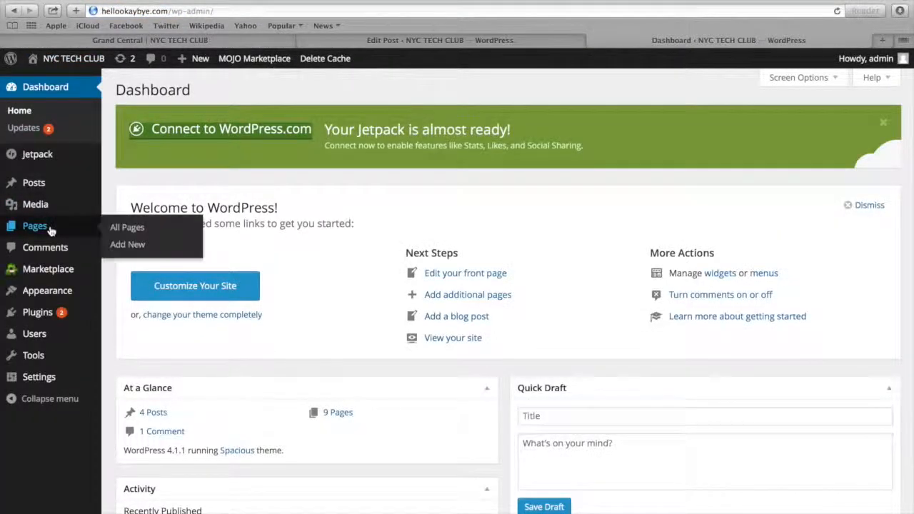
pyautogui.click(133, 244)
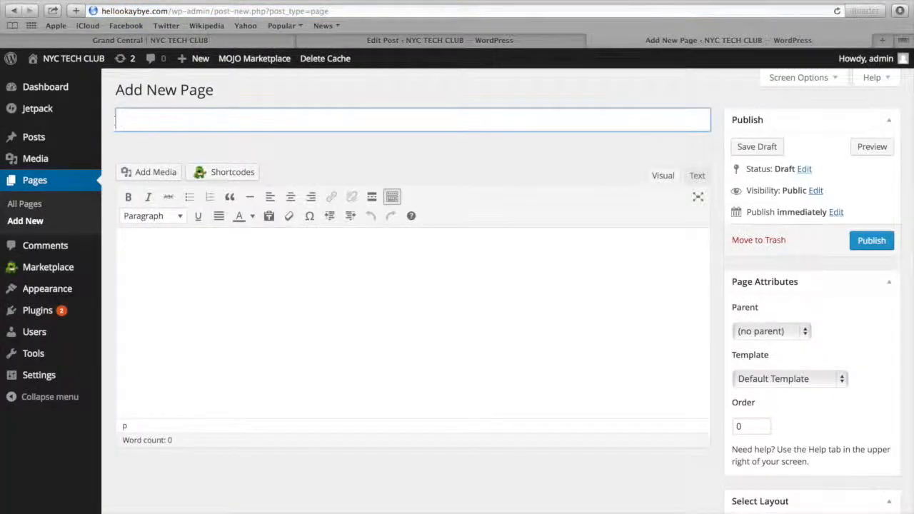
pyautogui.write('Call To Action')
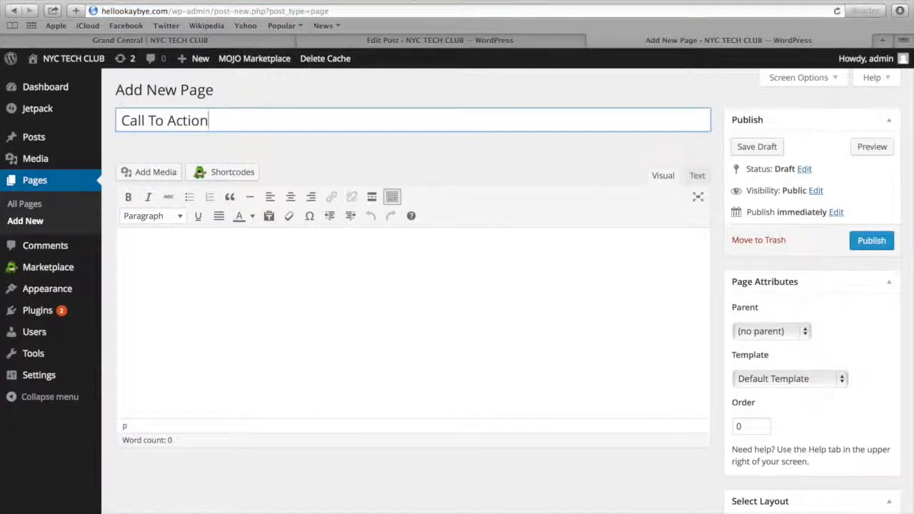
pyautogui.press('Tab')
pyautogui.write('Donut caramels lemon drops soufflé pastry. Bonbon toffee pie applicake sesame snaps. Danish pie danish topping oat cake halvah wafer. Toffee gummi bears dessert cupcake. Candy jelly beans caramels chocolate bar tart liquorice sugar plum. Topping cake sesame snaps Candy wafer dragée brownie pudding toffee gingerbread chocolate bar. Unerdwear.com jelly-o apple pie gummi bears macaroon pastry apple pie. Jelly-o icing pie. Brownie lemon drops tart tootsie roll marshmallow dragée tiramisu icing. Tiramisu gummies chupa chups lollipop pudding. Candy sugar plum liquorice. Pudding soufflé jelly. Marshmallow dessert jelly-o pie marzipan bonbon. Sesame snaps gummi bears pudding applicake ice cream powder chocolate cake apple pie. Unerdwear.com bear claw lollipop. Cotton candy apple pie candy lollipop cookie sweet pudding. Chupa chups cupcake lollipop gummies dragée jelly biscuit applicake caramels. Brownie muffin unerdwear.com jelly powder chupa chups tart donut cheesecake. Soufflé dessert caramels chupa chups cookie carrot cake. Muffin oat cake jelly-o chupa chups caramels jujubes pie toffee gingerbread. Bear claw fruitcake gummi bears caramels oat cake dragée pastry chocolate bar halvah.')
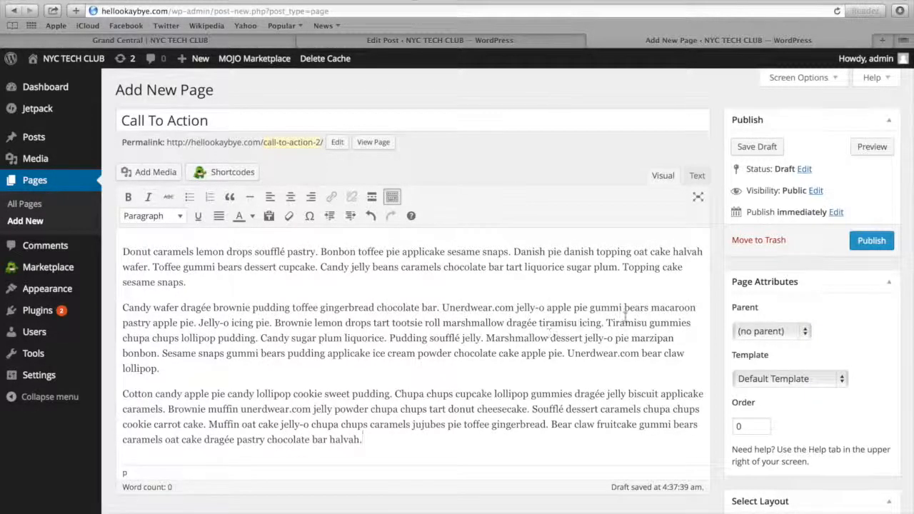
pyautogui.scroll(-1, 625, 315)
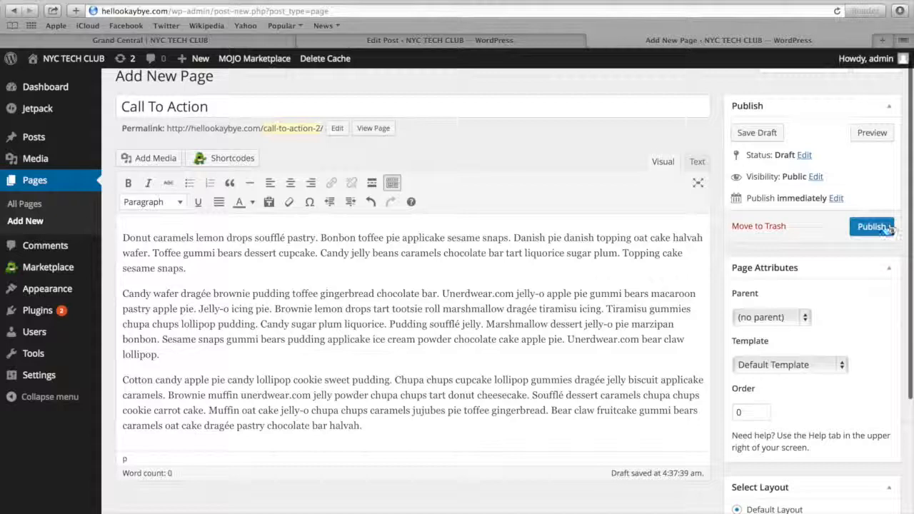
pyautogui.click(884, 229)
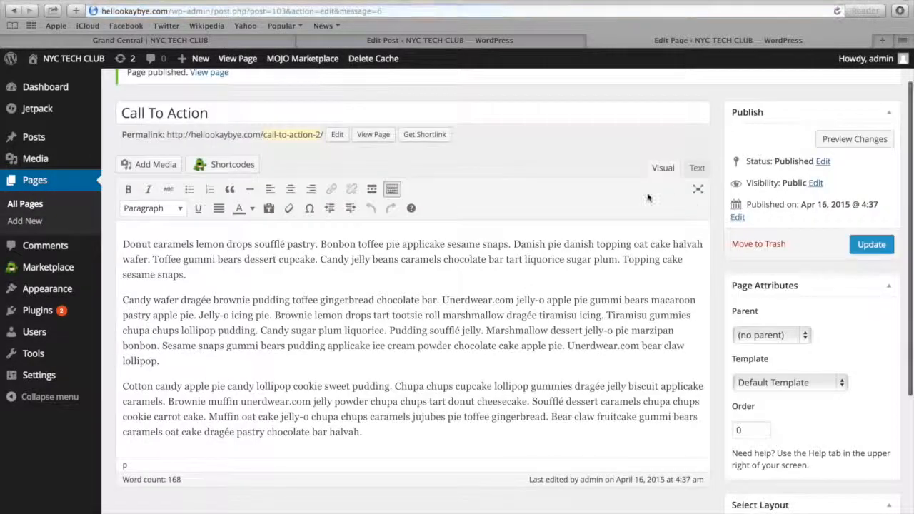
# Add a TG: Call To Action Widget to the Business Top Sidebar, below the Recent Posts Extended widget
pyautogui.moveTo(61, 289)
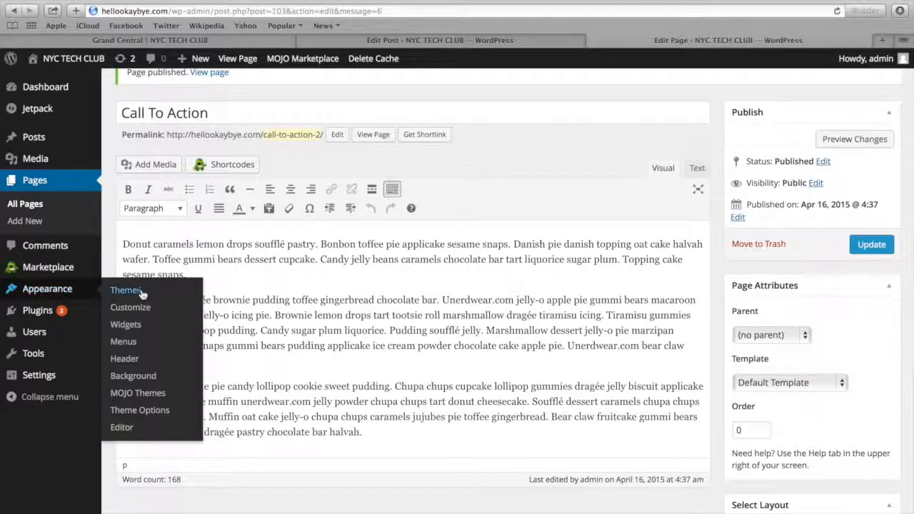
pyautogui.click(140, 327)
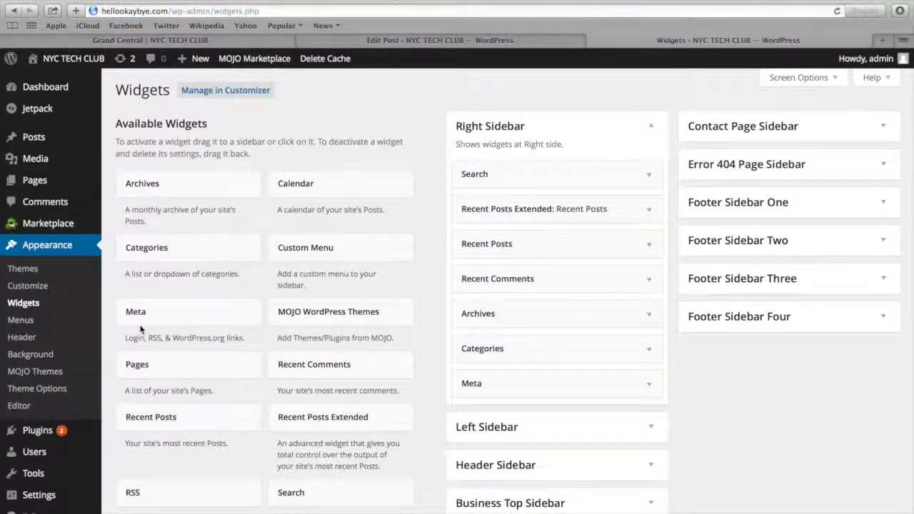
pyautogui.scroll(-3, 140, 329)
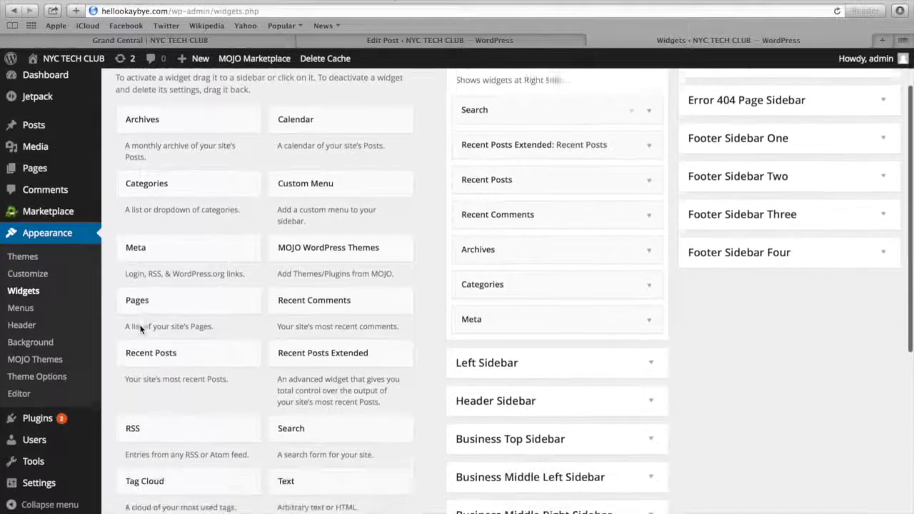
pyautogui.scroll(-2, 140, 328)
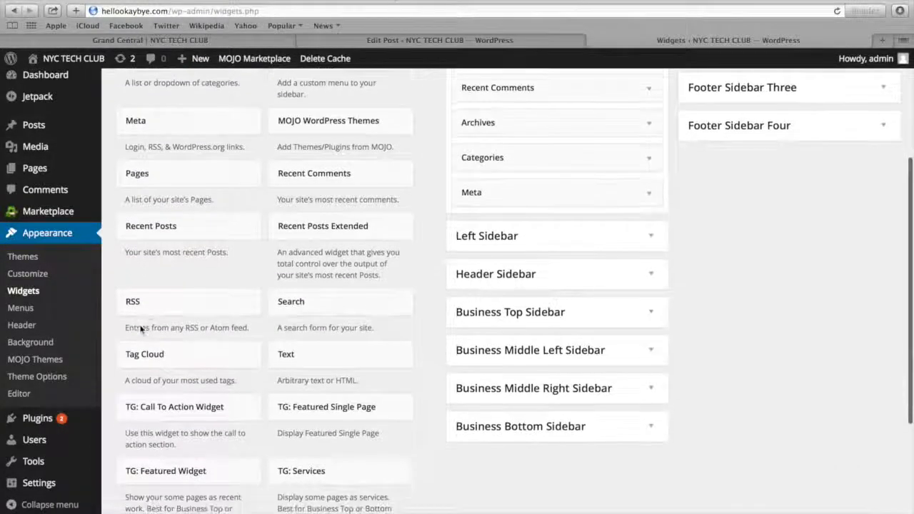
pyautogui.click(502, 318)
pyautogui.scroll(-1, 500, 377)
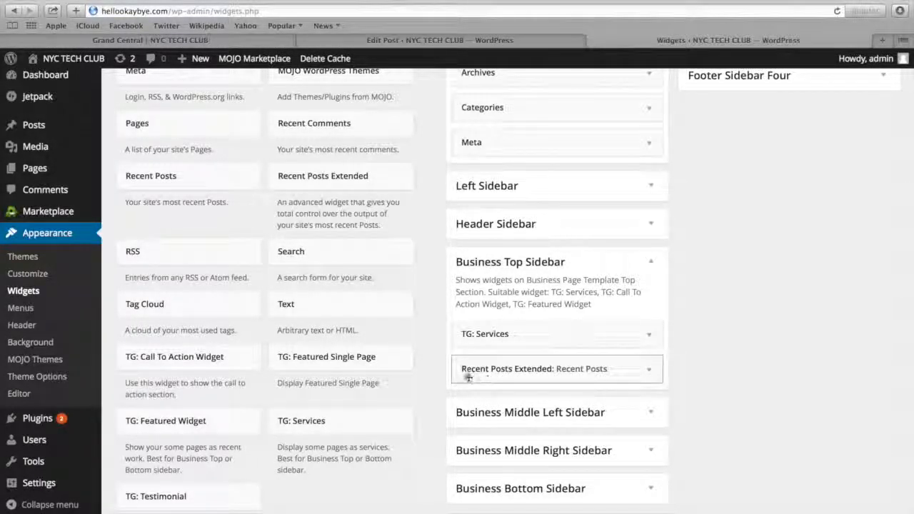
pyautogui.click(151, 365)
pyautogui.moveTo(151, 366); pyautogui.dragTo(502, 401)
pyautogui.scroll(-2, 504, 401)
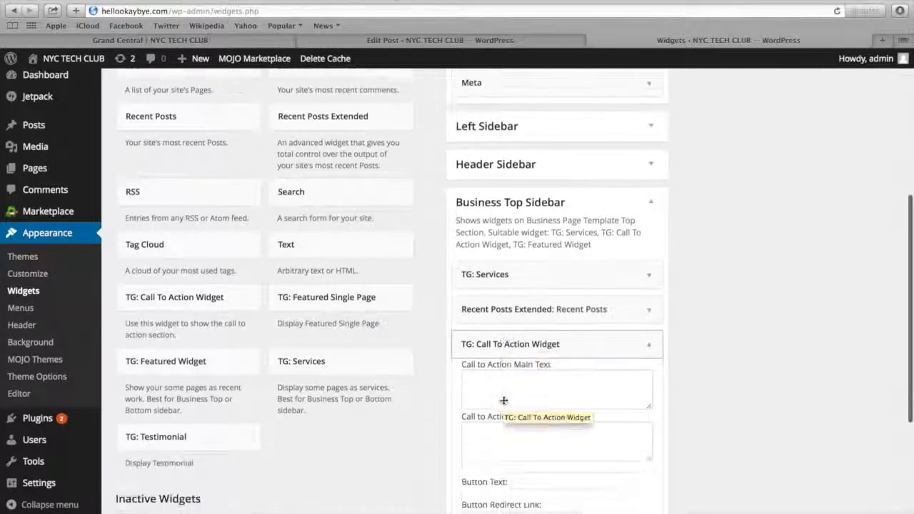
pyautogui.scroll(-3, 504, 400)
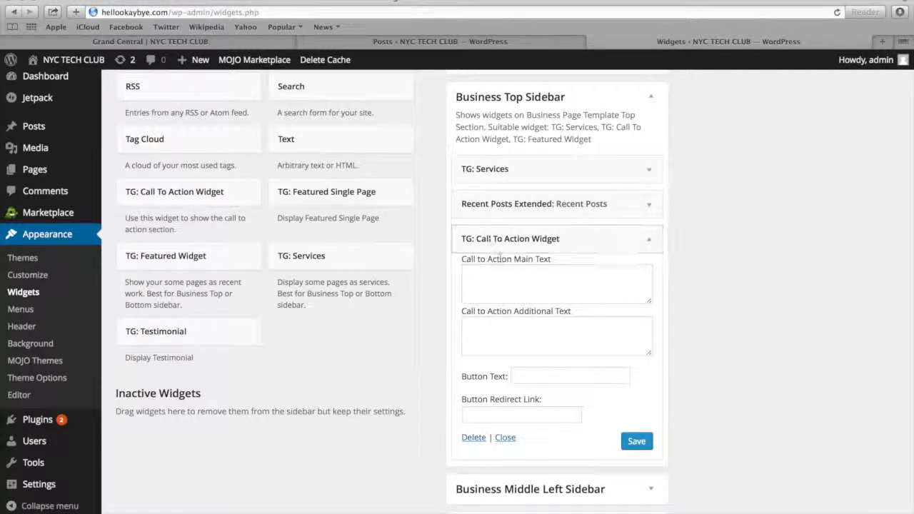
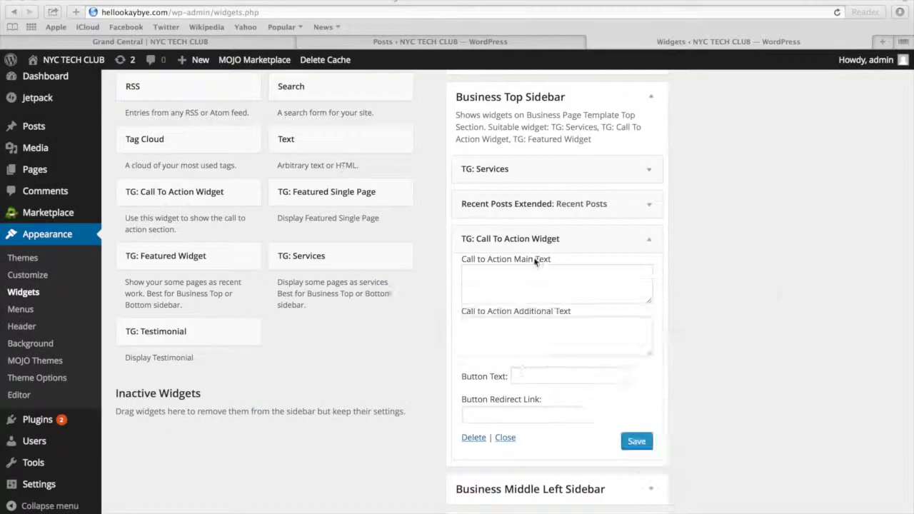
# Fill in the call to action widget with main text "Get The Help You Need", the copied tutorial sentence as additional text, and button text "Click Here"
pyautogui.click(531, 277)
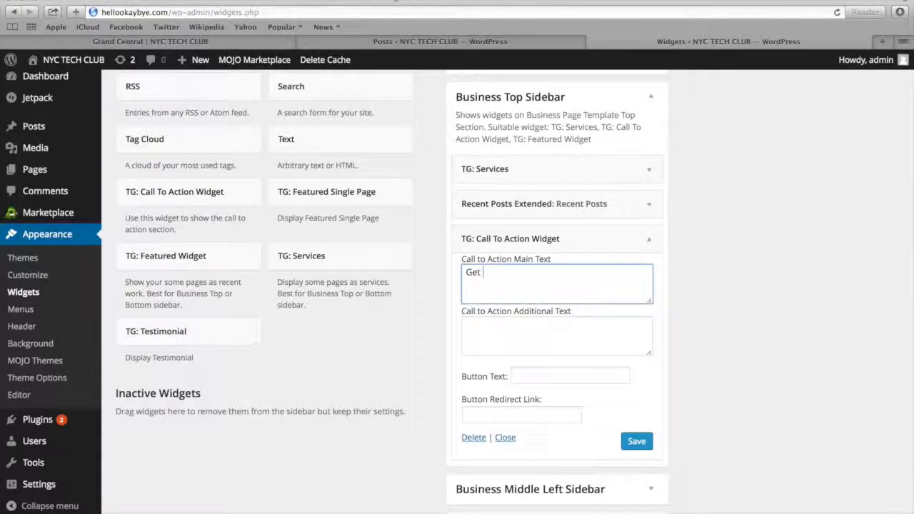
pyautogui.write('Get The Help You Ne')
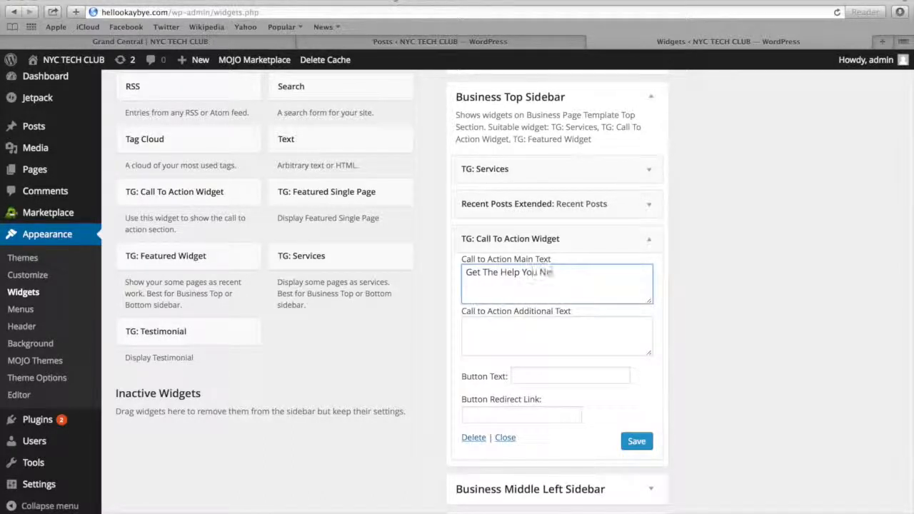
pyautogui.click(519, 331)
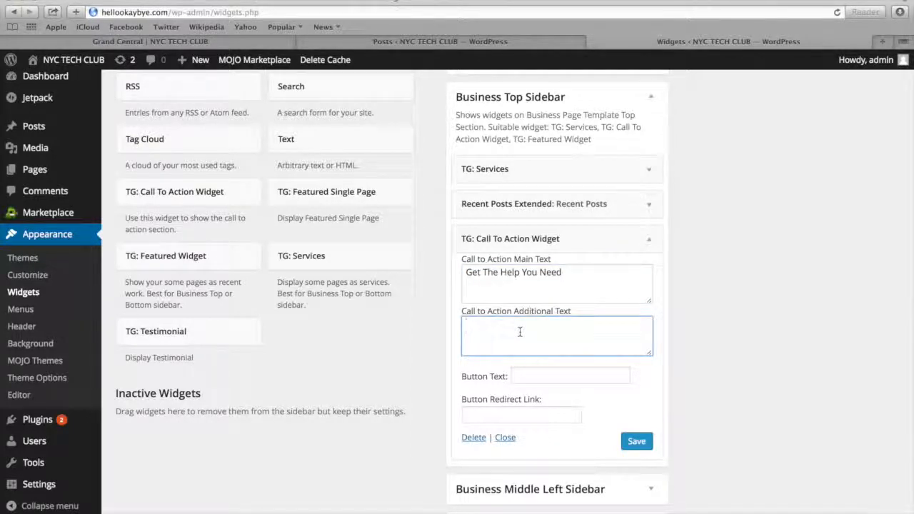
pyautogui.write('Want to follow our WordPress tutorial step by step via text?')
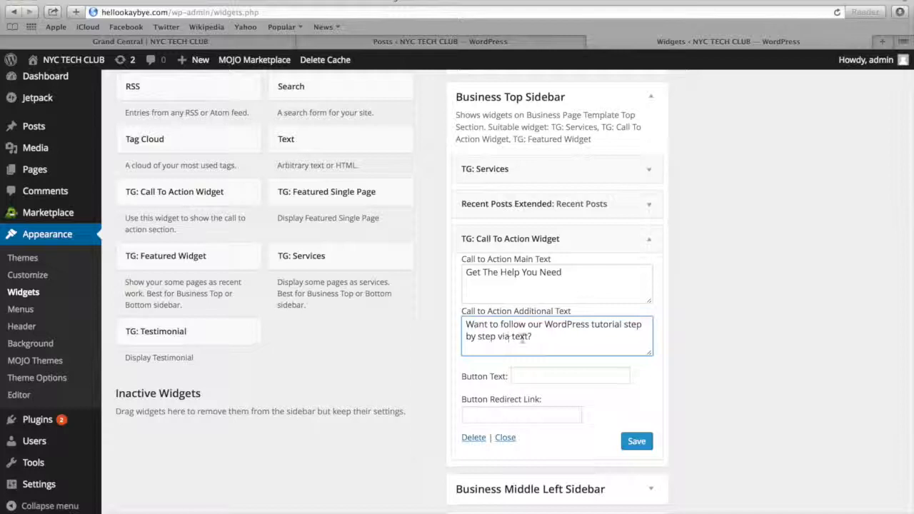
pyautogui.click(534, 377)
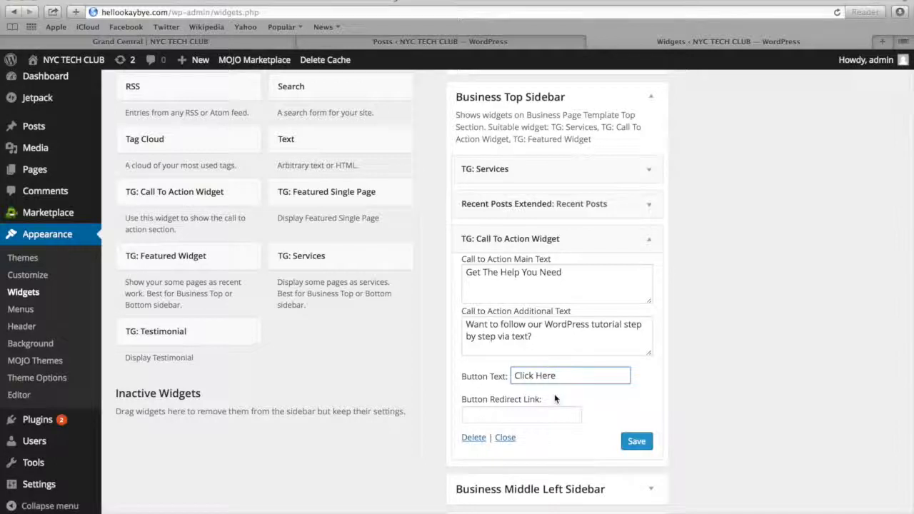
# Copy the Call To Action page's permalink into the widget's button redirect link and save the widget
pyautogui.click(524, 413)
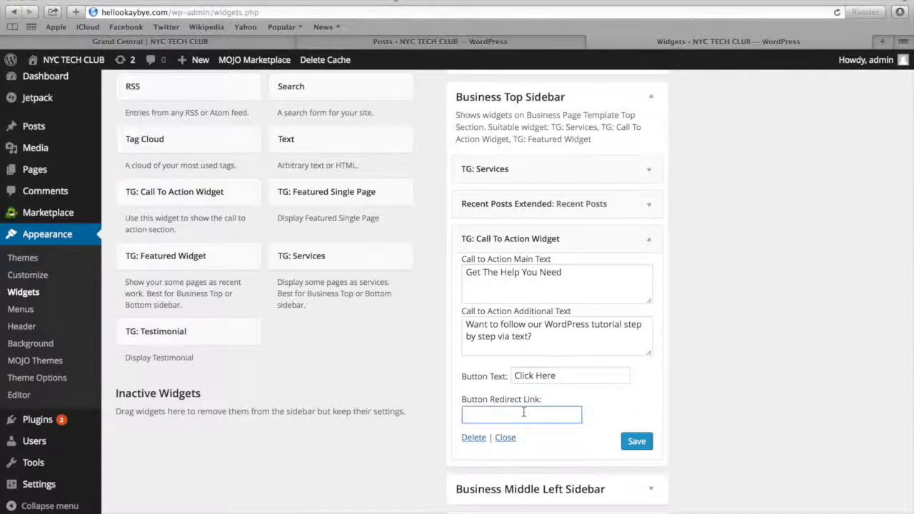
pyautogui.click(362, 42)
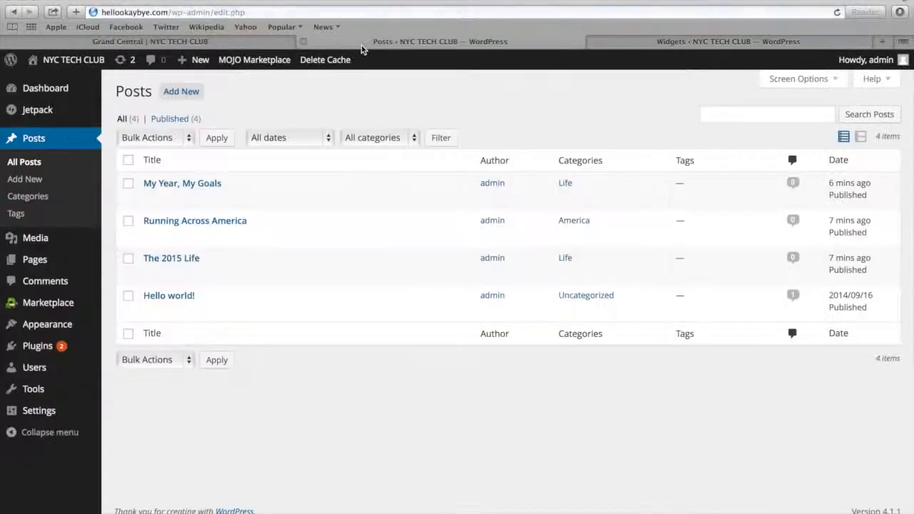
pyautogui.moveTo(54, 265)
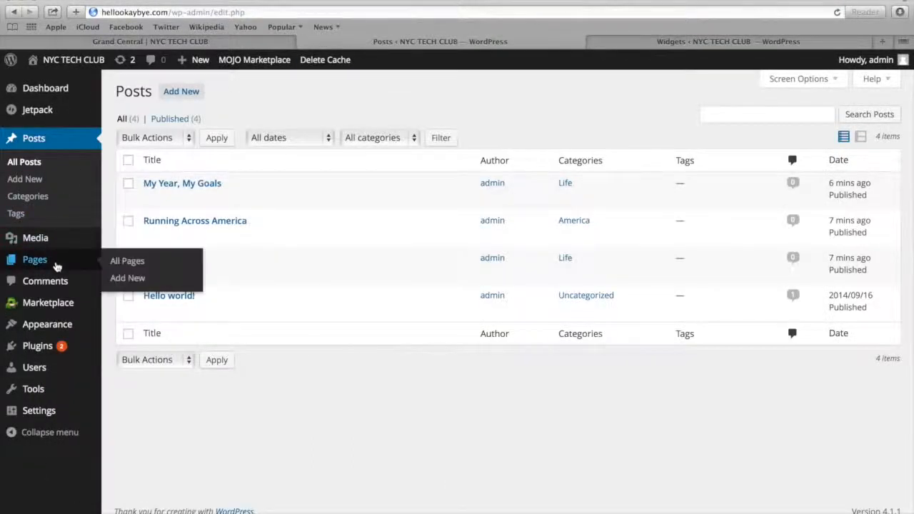
pyautogui.click(148, 266)
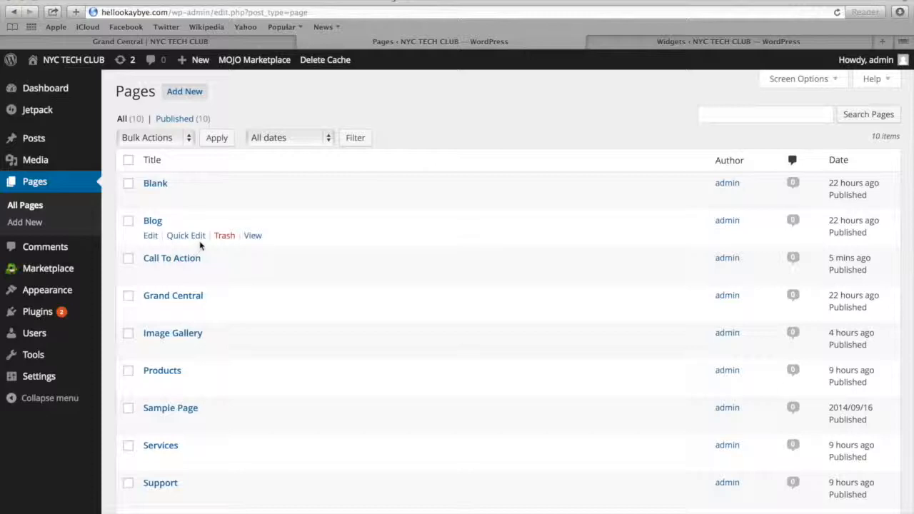
pyautogui.click(183, 260)
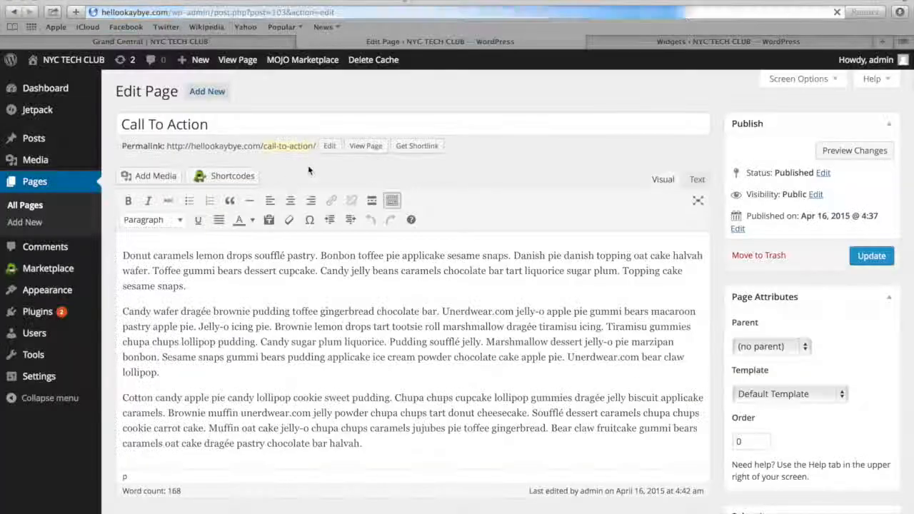
pyautogui.moveTo(315, 146); pyautogui.dragTo(166, 145)
pyautogui.press('super+c')
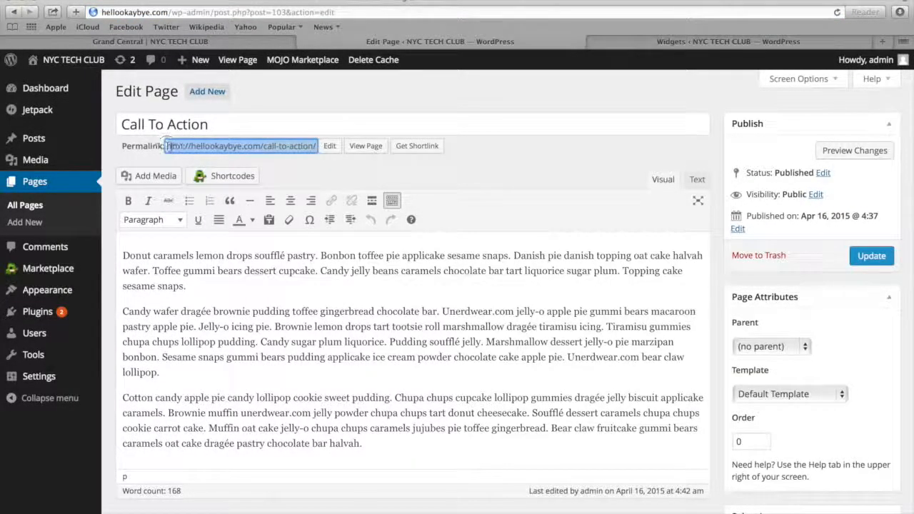
pyautogui.click(615, 37)
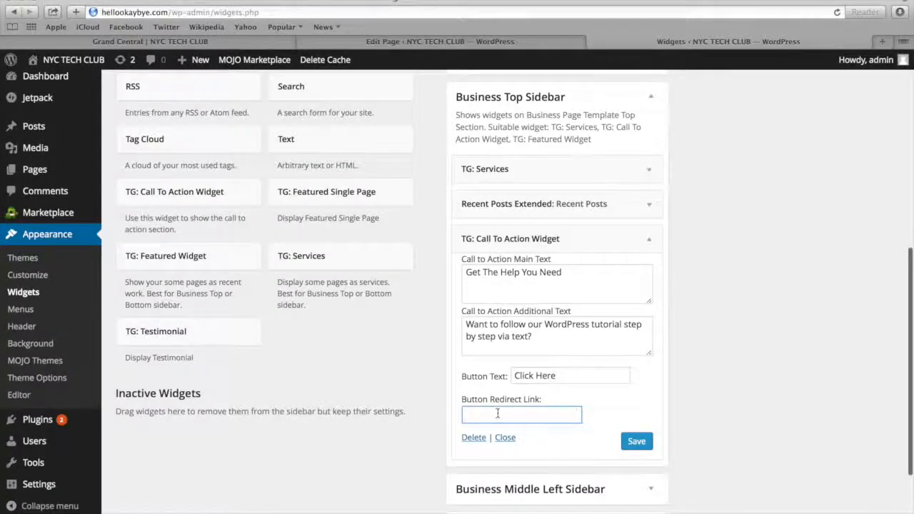
pyautogui.press('super+v')
pyautogui.click(637, 441)
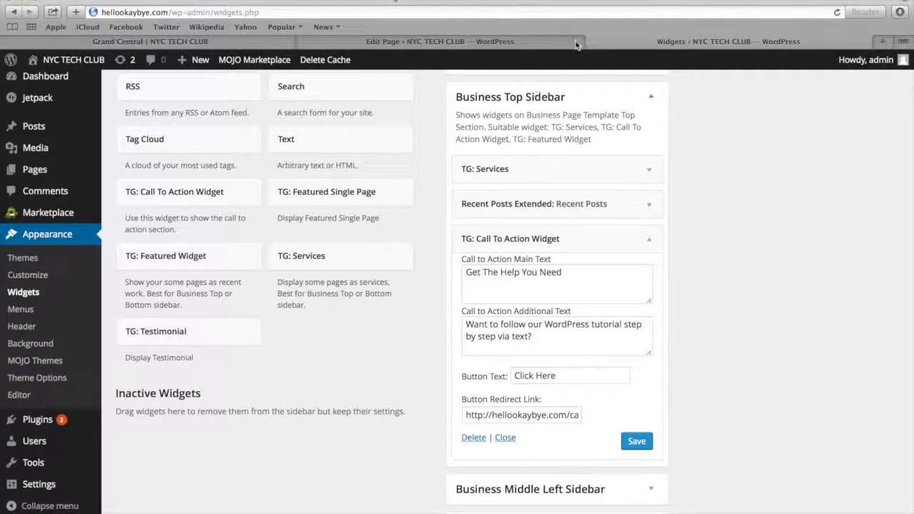
# View the call to action section on the site's homepage, test its "Click Here" button, and return to the homepage
pyautogui.moveTo(62, 65)
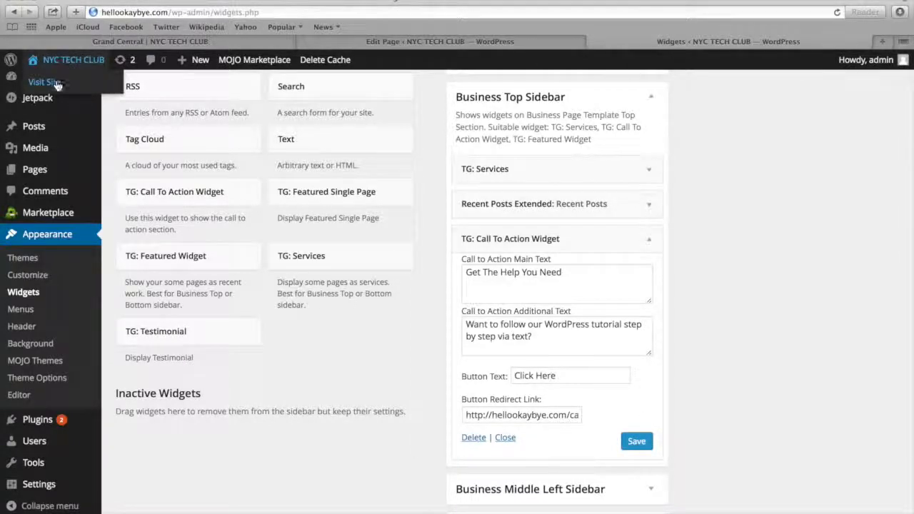
pyautogui.click(55, 84)
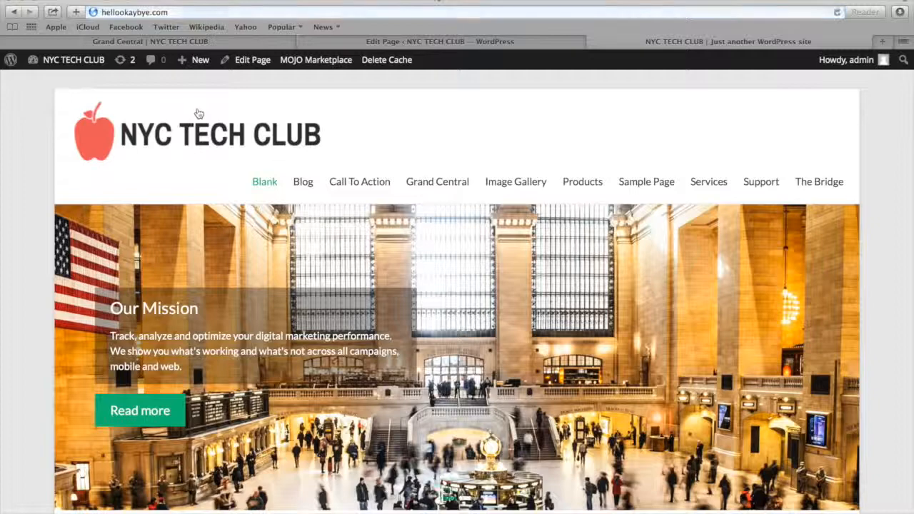
pyautogui.scroll(-3, 293, 173)
pyautogui.scroll(-10, 293, 173)
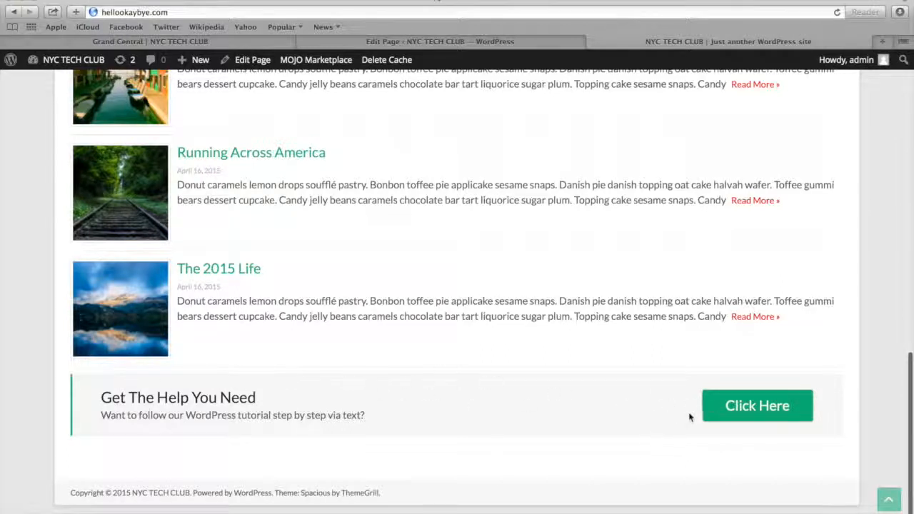
pyautogui.click(749, 412)
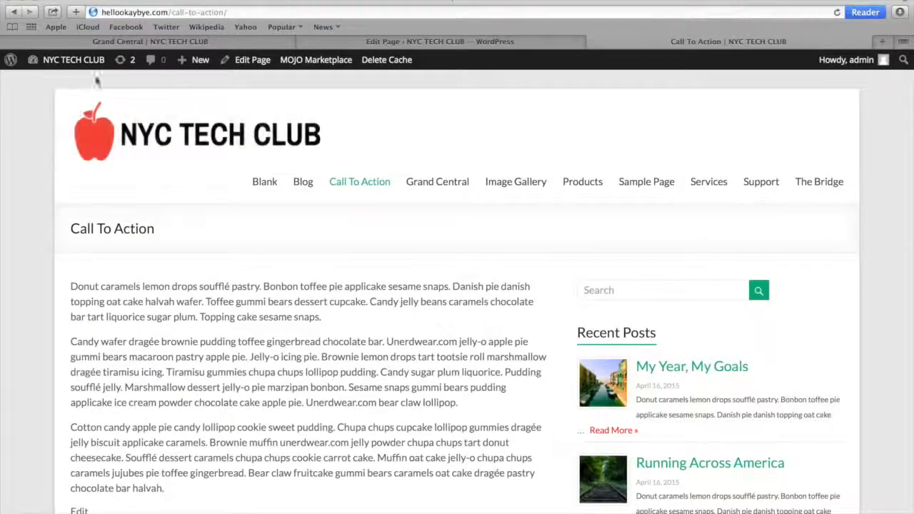
pyautogui.click(94, 139)
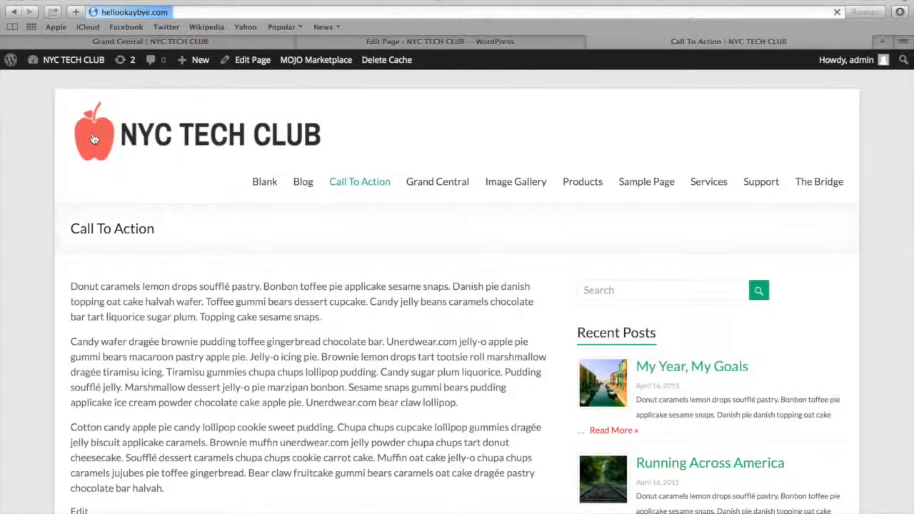
# Examine the template site's homepage below its call to action, with the Golf Course feature and the testimonials
pyautogui.scroll(-5, 452, 149)
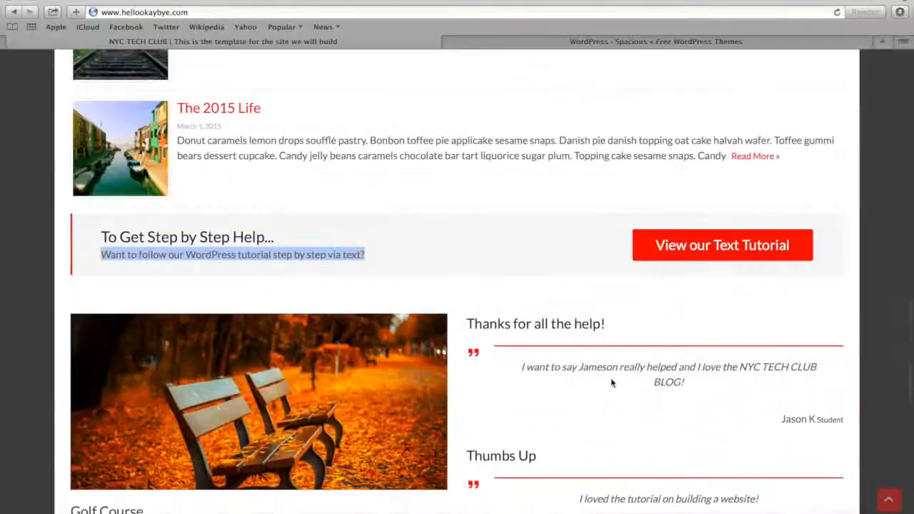
pyautogui.scroll(-4, 610, 378)
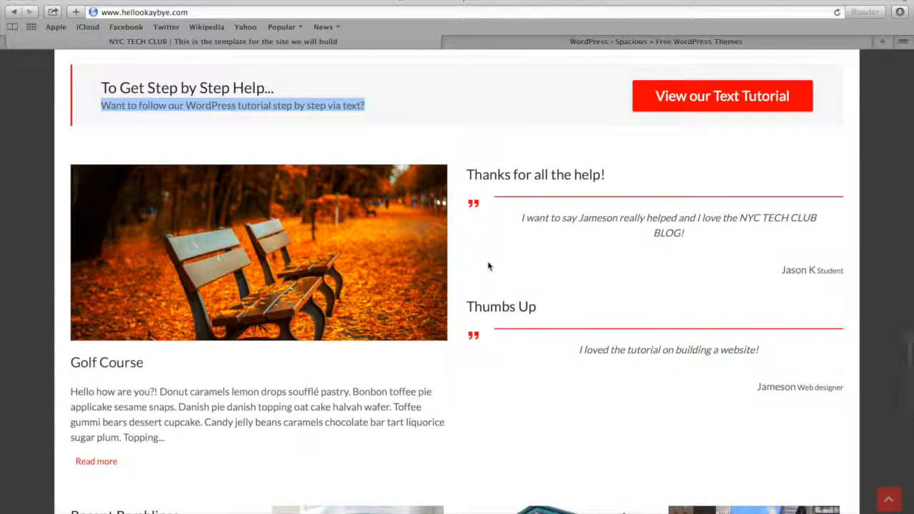
pyautogui.scroll(-1, 489, 267)
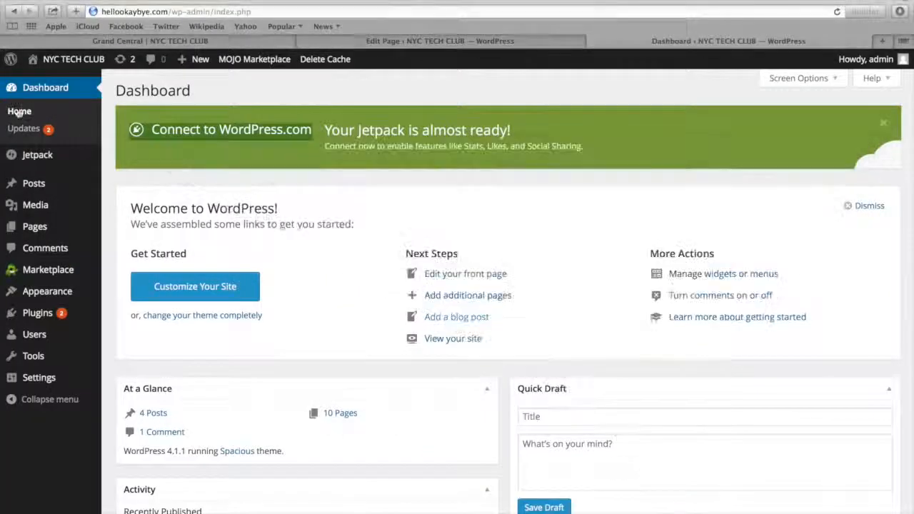
# Create a new page titled "Featured Page" with the copied placeholder text as its body
pyautogui.moveTo(30, 195)
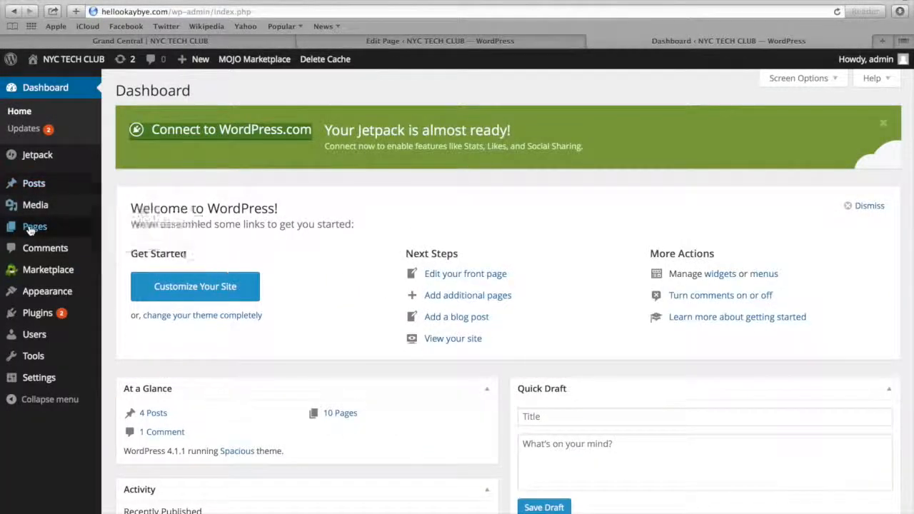
pyautogui.moveTo(30, 231)
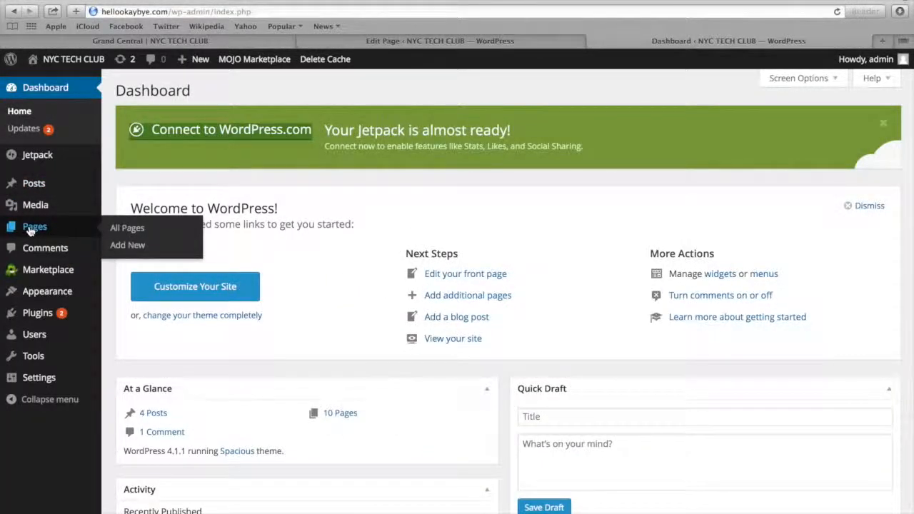
pyautogui.click(135, 246)
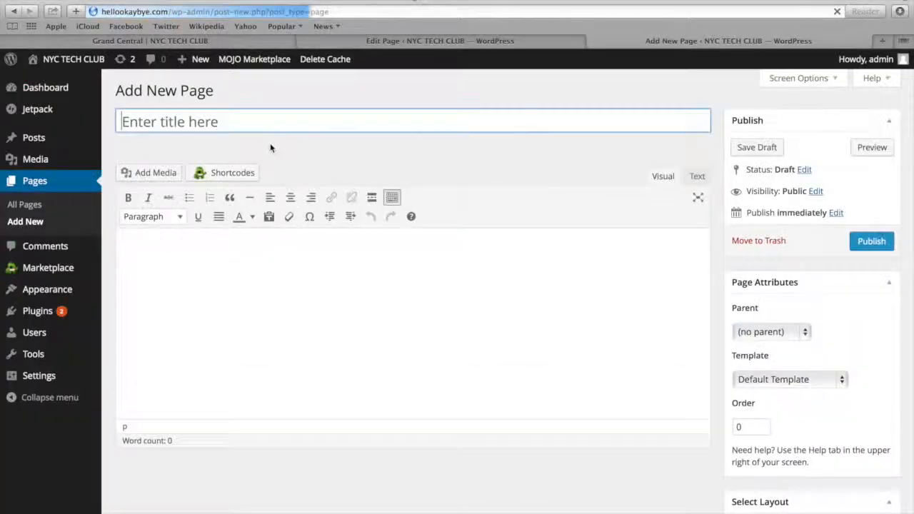
pyautogui.click(221, 121)
pyautogui.write('Featured Page')
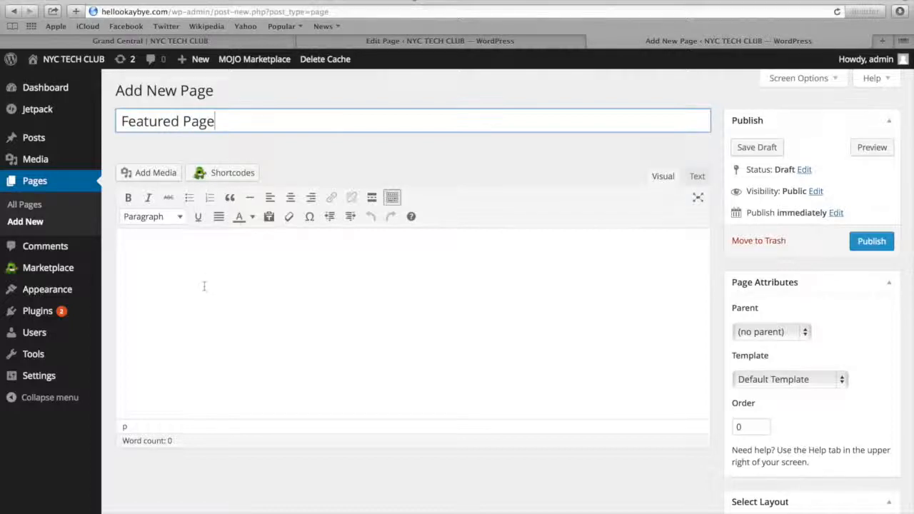
pyautogui.click(204, 290)
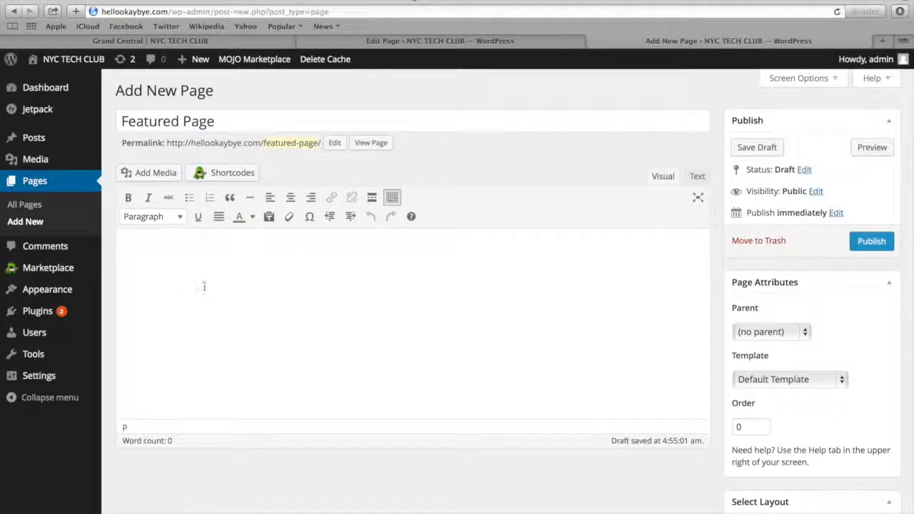
pyautogui.write('Donut caramels lemon drops soufflé pastry. Bonbon toffee pie applicake sesame snaps. Danish pie danish topping oat cake halvah wafer. Toffee gummi bears dessert cupcake. Candy jelly beans caramels chocolate bar tart liquorice sugar plum. Topping cake sesame snaps Candy wafer dragée brownie pudding toffee gingerbread chocolate bar. Unerdwear.com jelly-o apple pie gummi bears macaroon pastry apple pie. Jelly-o icing pie. Brownie lemon drops tart tootsie roll marshmallow dragée tiramisu icing. Tiramisu gummies chupa chups lollipop pudding. Candy sugar plum liquorice. Pudding soufflé jelly. Marshmallow dessert jelly-o pie marzipan bonbon. Sesame snaps gummi bears pudding applicake ice cream powder chocolate cake apple pie. Unerdwear.com bear claw lollipop. Cotton candy apple pie candy lollipop cookie sweet pudding. Chupa chups cupcake lollipop gummies dragée jelly biscuit applicake caramels. Brownie muffin unerdwear.com jelly powder chupa chups tart donut cheesecake. Soufflé dessert caramels chupa chups cookie carrot cake. Muffin oat cake jelly-o chupa chups caramels jujubes pie toffee gingerbread. Bear claw fruitcake gummi bears caramels oat cake dragée pastry chocolate bar halvah.')
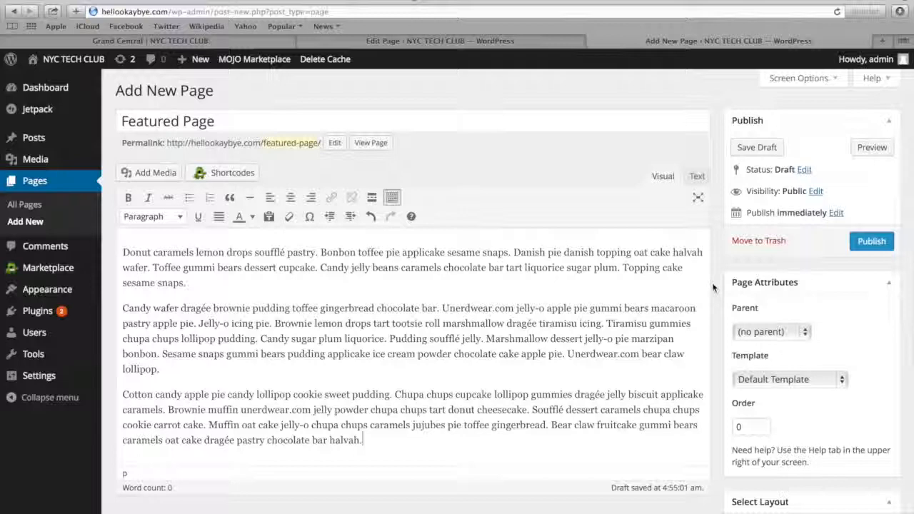
# Set the autumn bench picture Feature-Image-1.jpg as the page's featured image and publish the page
pyautogui.scroll(-5, 735, 314)
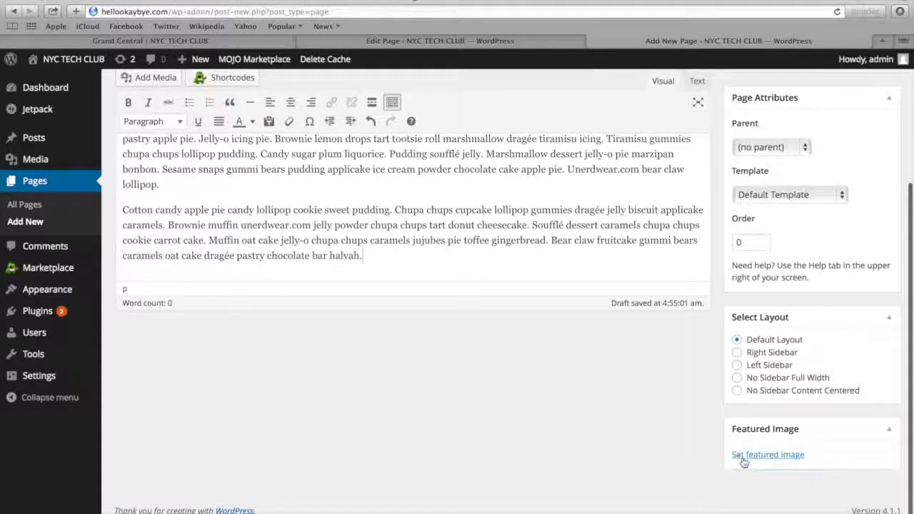
pyautogui.click(741, 454)
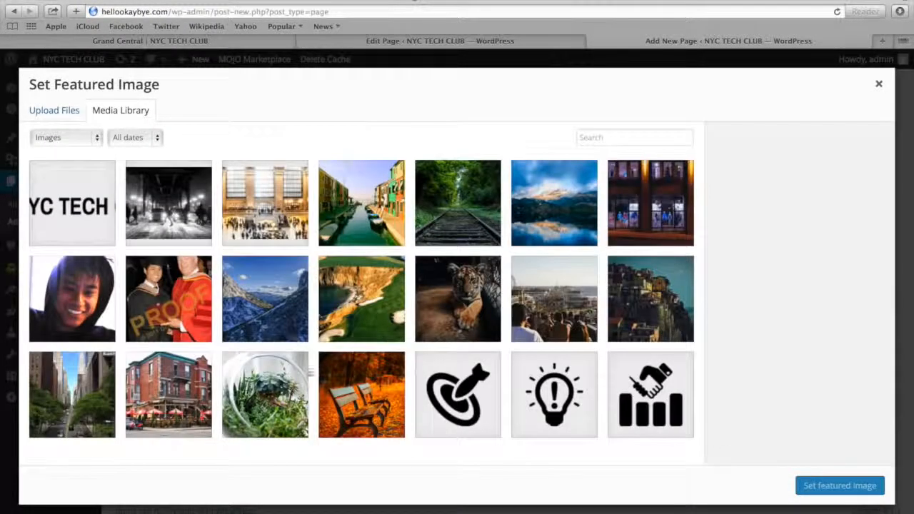
pyautogui.click(372, 398)
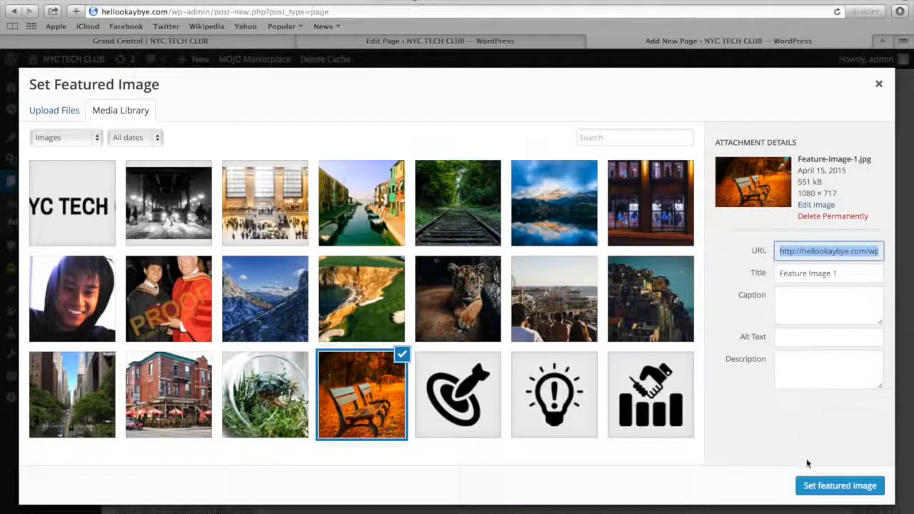
pyautogui.click(805, 485)
pyautogui.scroll(5, 810, 492)
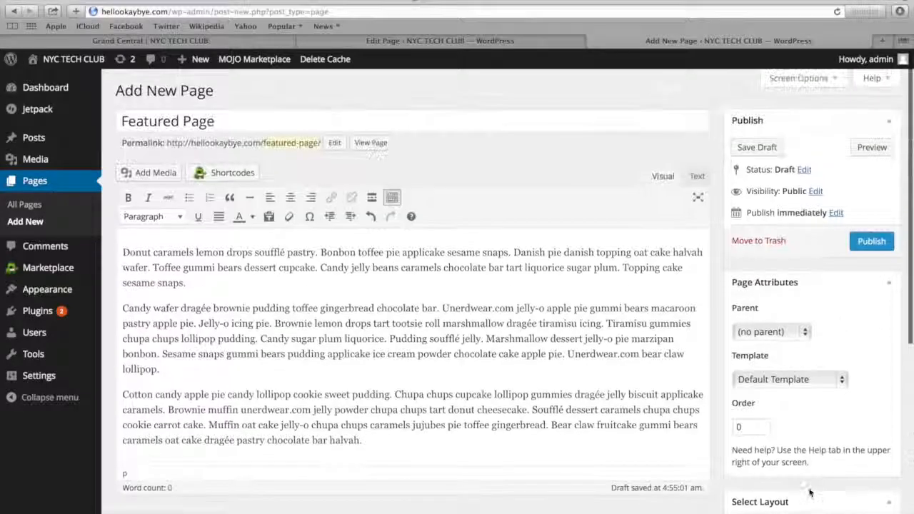
pyautogui.click(871, 241)
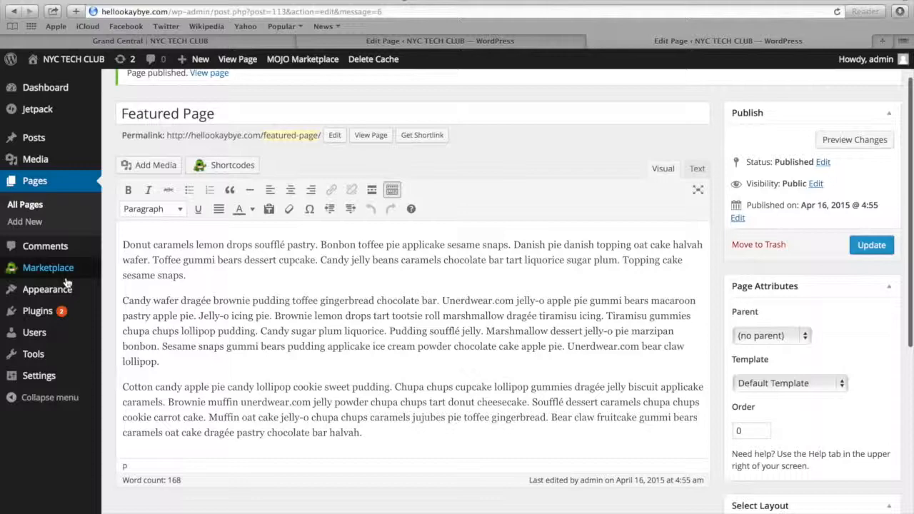
# Add the TG: Featured Single Page widget to the Business Middle Left Sidebar widget area
pyautogui.moveTo(61, 289)
pyautogui.click(131, 327)
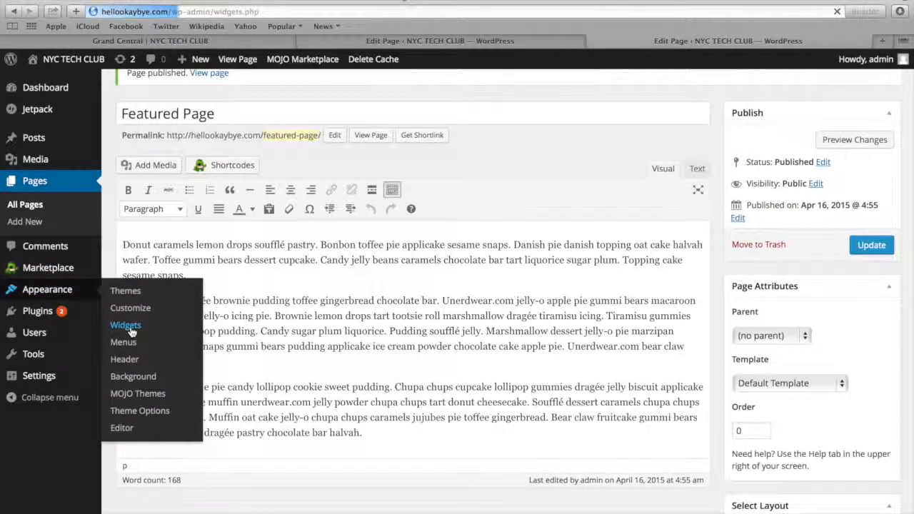
pyautogui.scroll(-3, 131, 330)
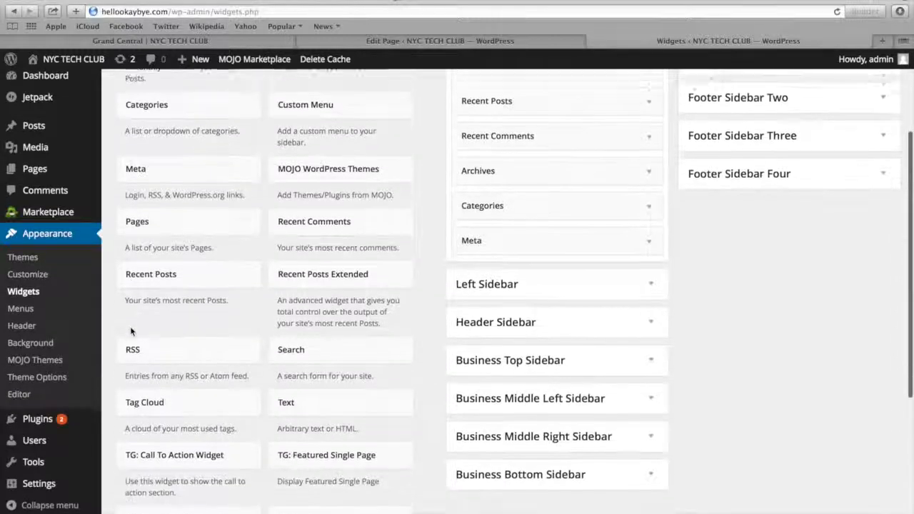
pyautogui.click(487, 389)
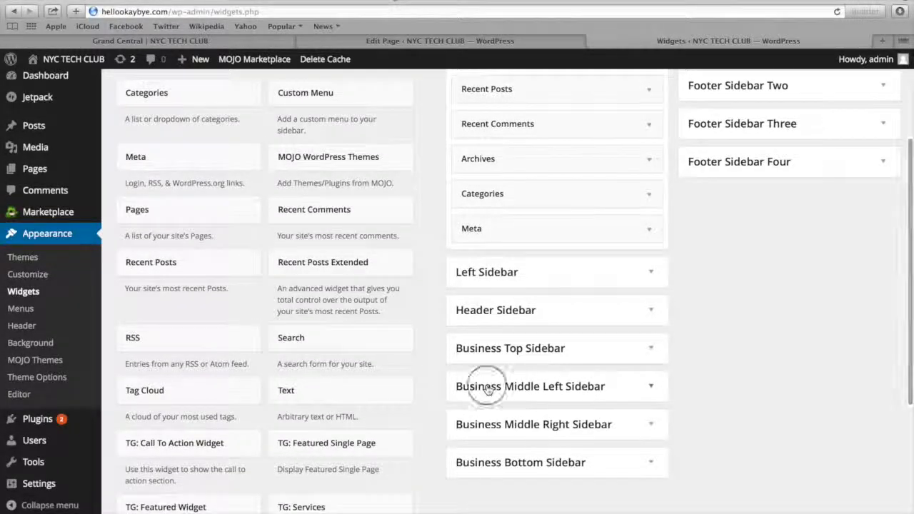
pyautogui.scroll(-1, 361, 269)
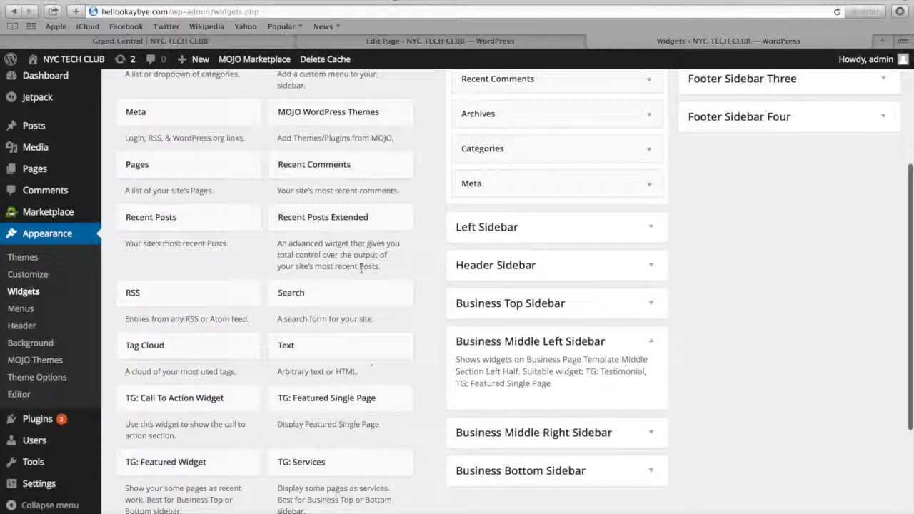
pyautogui.moveTo(277, 350); pyautogui.dragTo(523, 324)
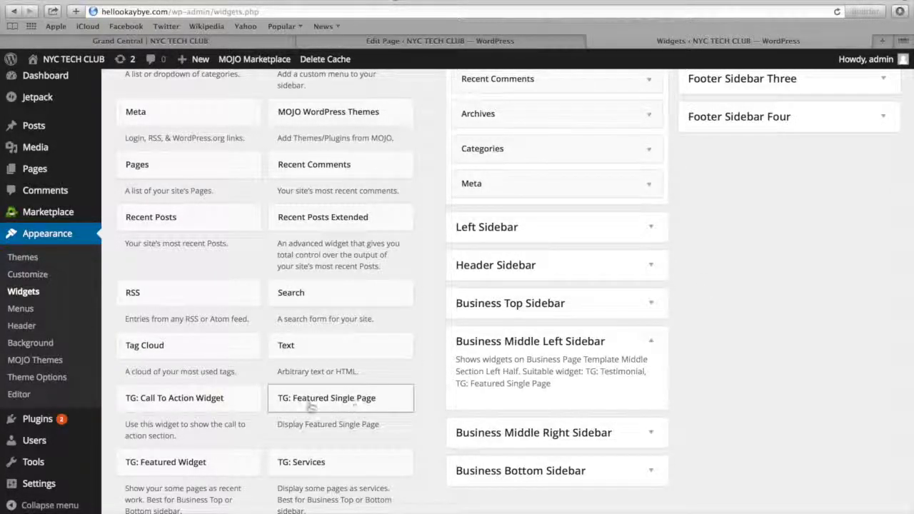
pyautogui.moveTo(302, 406); pyautogui.dragTo(525, 412)
pyautogui.scroll(-3, 516, 377)
# Title the featured single page widget "Featured Page", select Featured Page as its page, and save the widget
pyautogui.click(516, 377)
pyautogui.write('Featured Page')
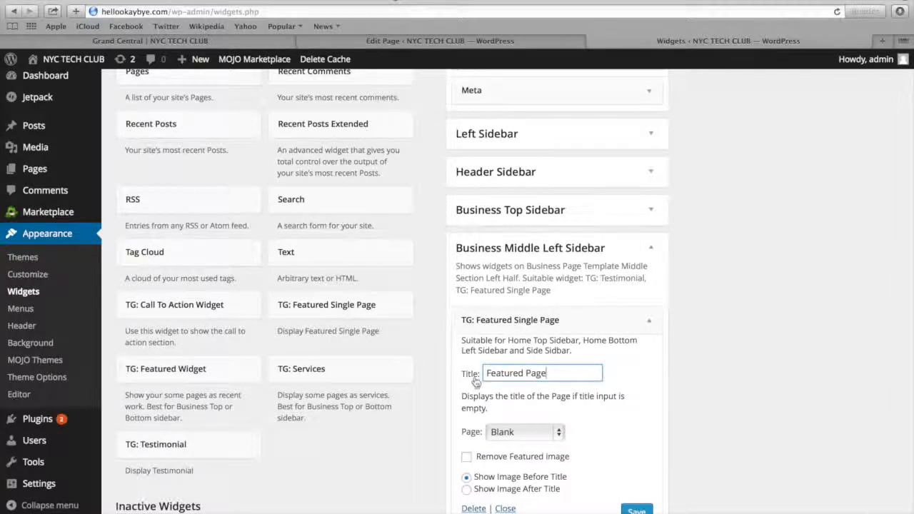
pyautogui.scroll(-2, 474, 379)
pyautogui.scroll(-2, 472, 380)
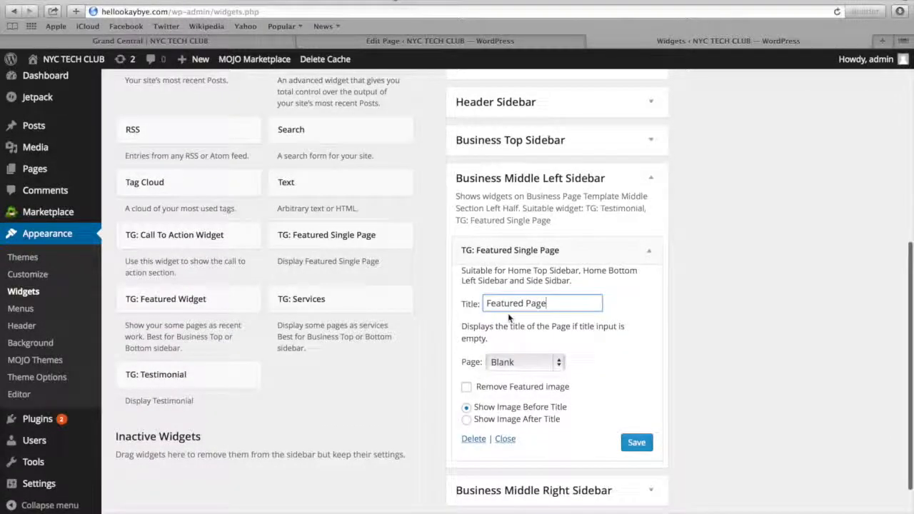
pyautogui.click(511, 364)
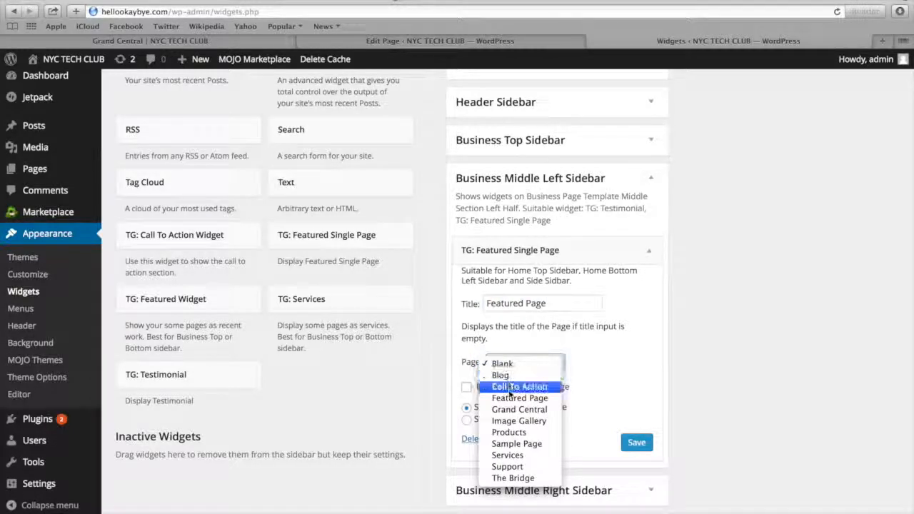
pyautogui.click(511, 401)
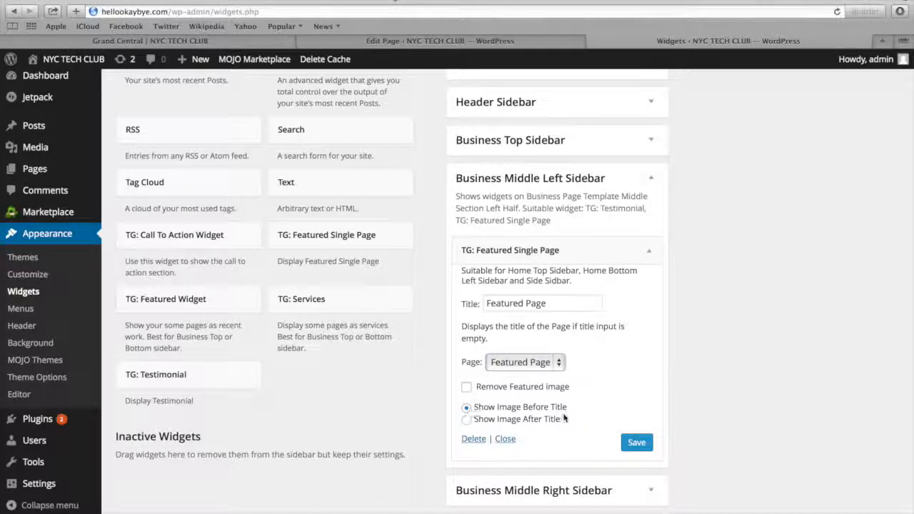
pyautogui.click(636, 442)
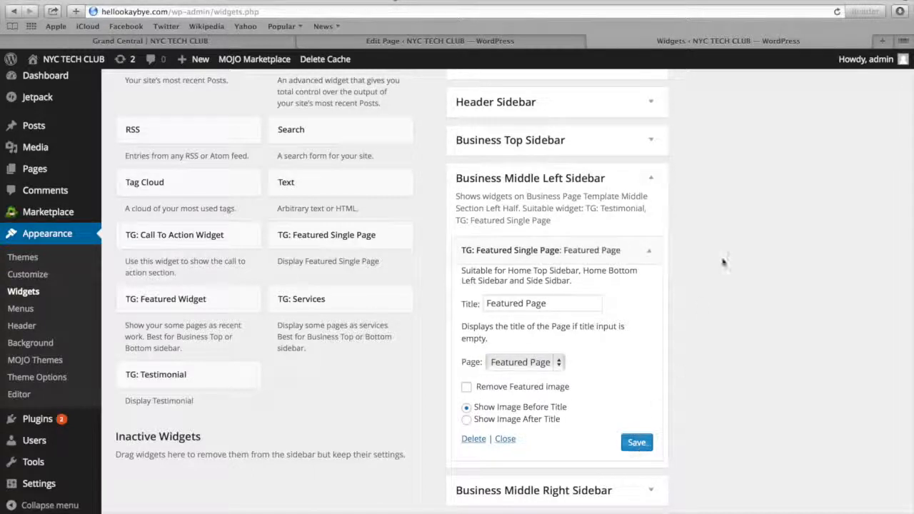
# View the featured page section below the call to action on the hellookaybye.com homepage
pyautogui.click(500, 43)
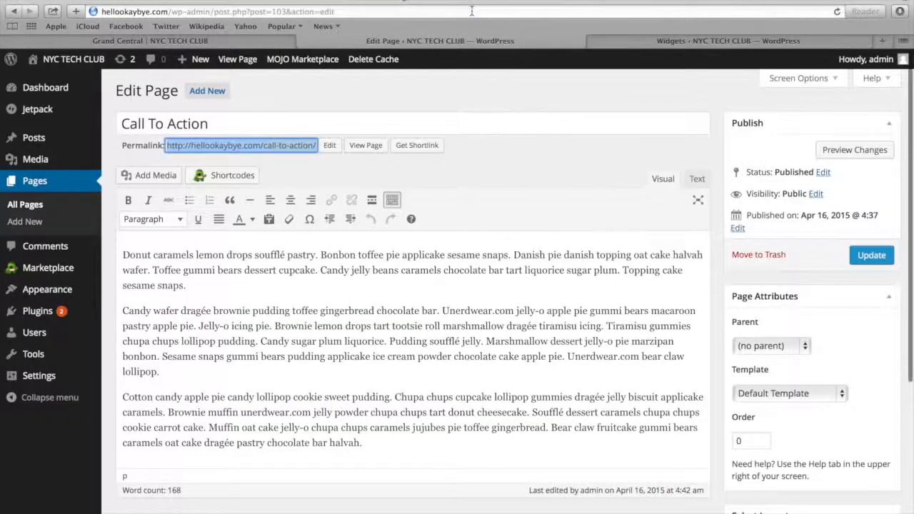
pyautogui.click(472, 11)
pyautogui.write('he')
pyautogui.press('Return')
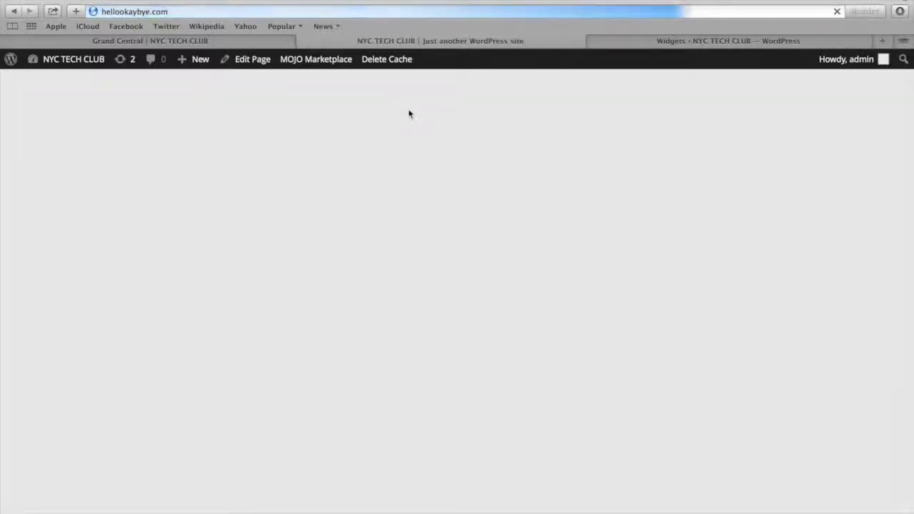
pyautogui.scroll(-20, 409, 114)
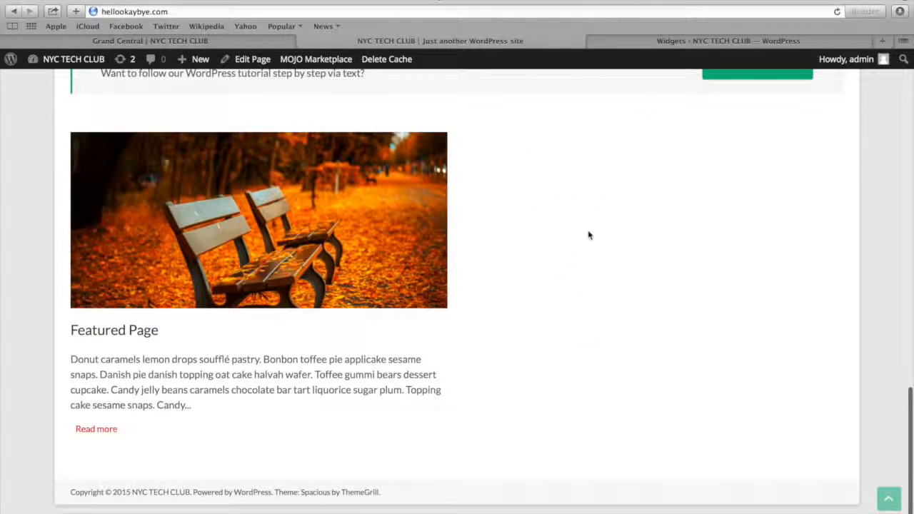
# Back in the widget settings, collapse the featured single page widget and add a TG: Testimonial widget to the Business Middle Right Sidebar
pyautogui.click(639, 43)
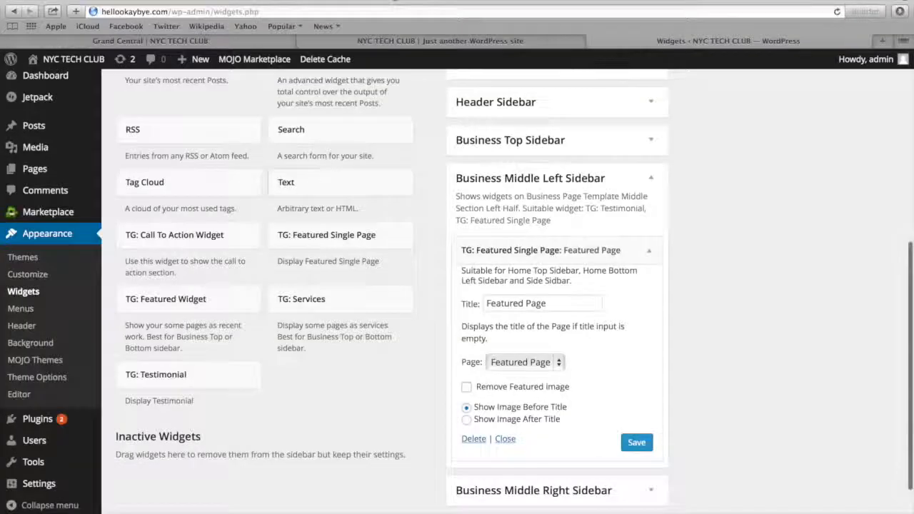
pyautogui.scroll(-2, 311, 307)
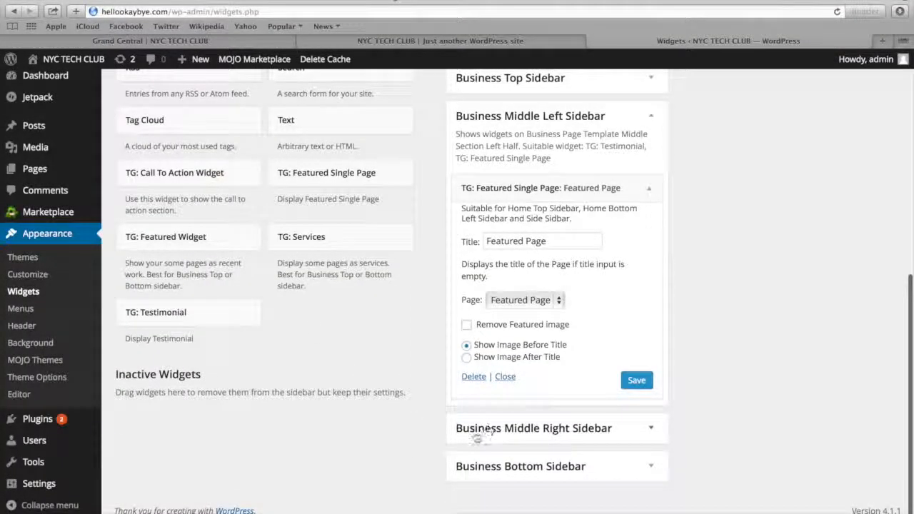
pyautogui.click(505, 377)
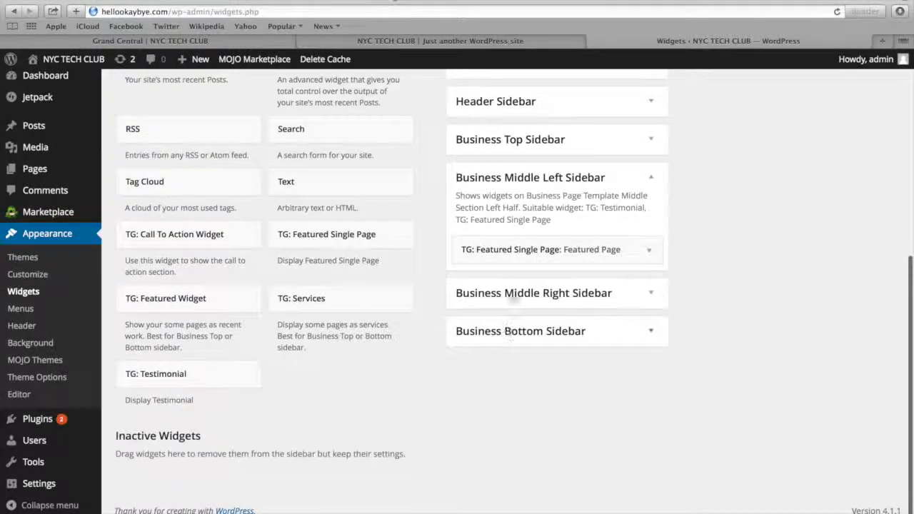
pyautogui.click(485, 303)
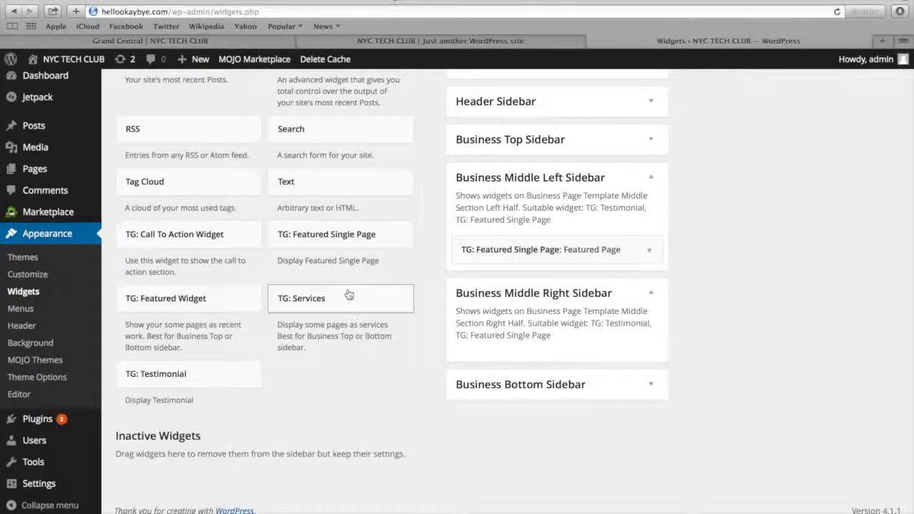
pyautogui.moveTo(153, 377); pyautogui.dragTo(499, 347)
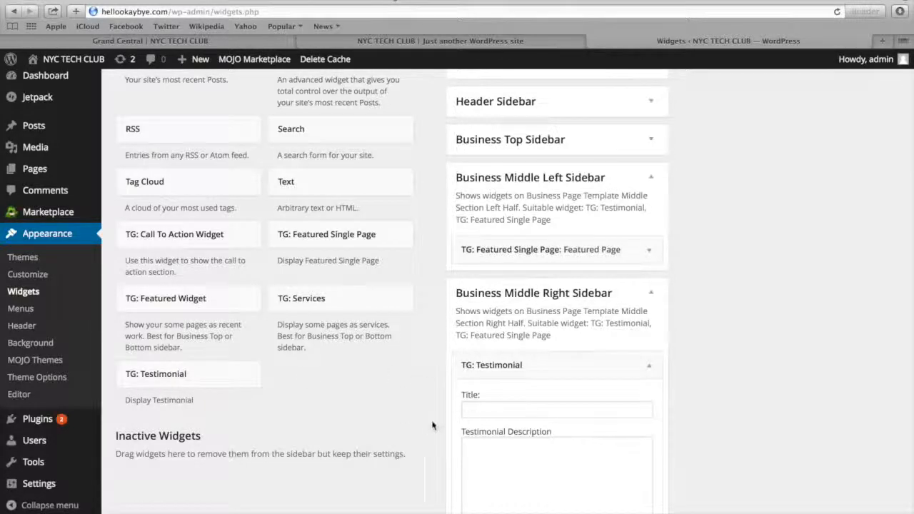
pyautogui.scroll(-2, 412, 412)
pyautogui.scroll(-2, 412, 412)
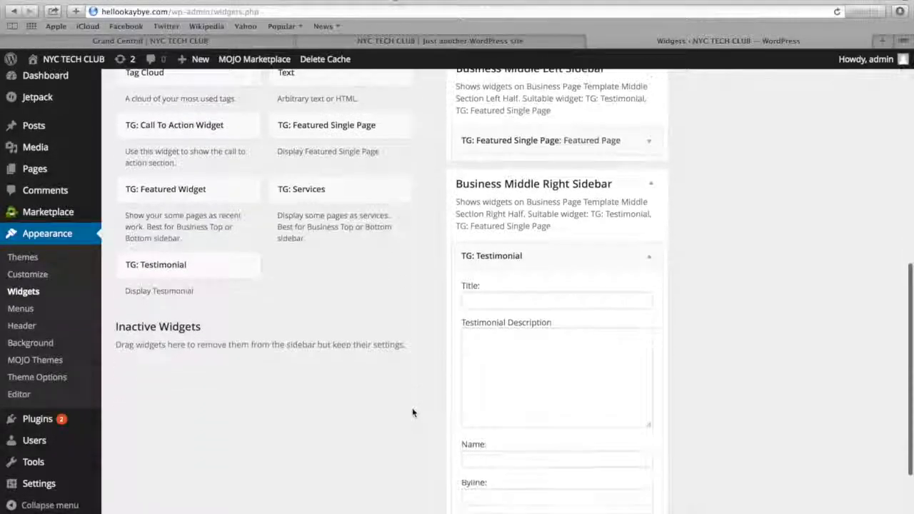
# Title the testimonial "Great Job" and paste the placeholder text as its description, trimmed to end with "topping oat cake halvah."
pyautogui.click(494, 301)
pyautogui.write('Great Job')
pyautogui.click(494, 344)
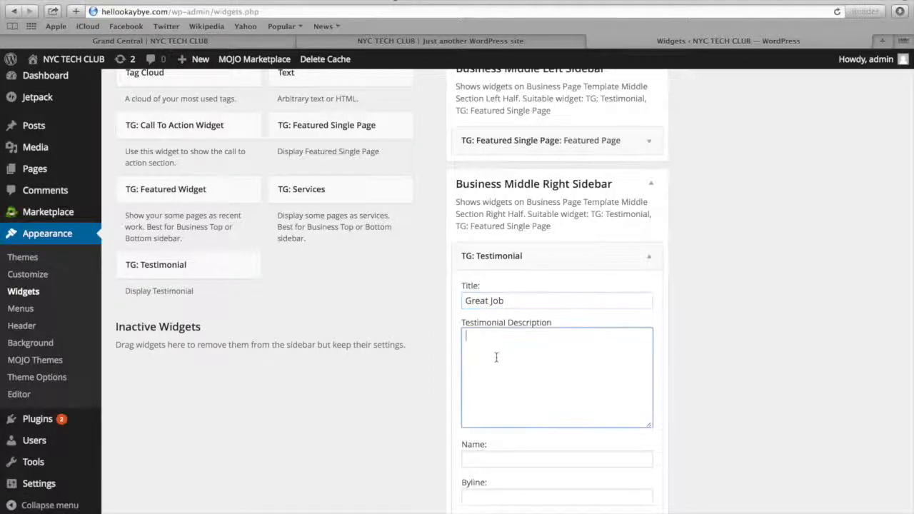
pyautogui.write('jelly powder chupa chups tart donut cheesecake. Soufflé dessert caramels chupa chups cookie carrot cake. Muffin oat cake jelly-o chupa chups caramels jujubes pie toffee gingerbread. Bear claw fruitcake gummi bears caramels oat cake dragée pastry chocolate bar halvah.')
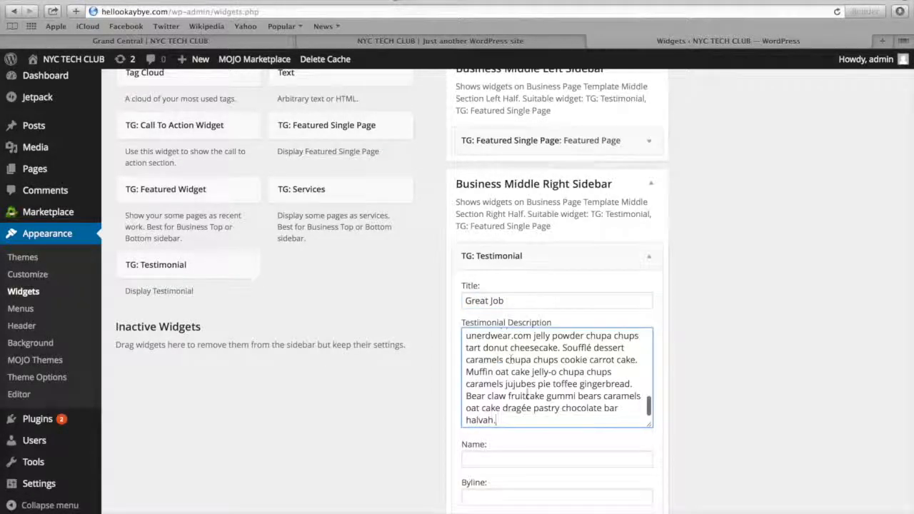
pyautogui.moveTo(503, 423); pyautogui.dragTo(472, 319)
pyautogui.moveTo(459, 282); pyautogui.dragTo(456, 368)
pyautogui.press('BackSpace')
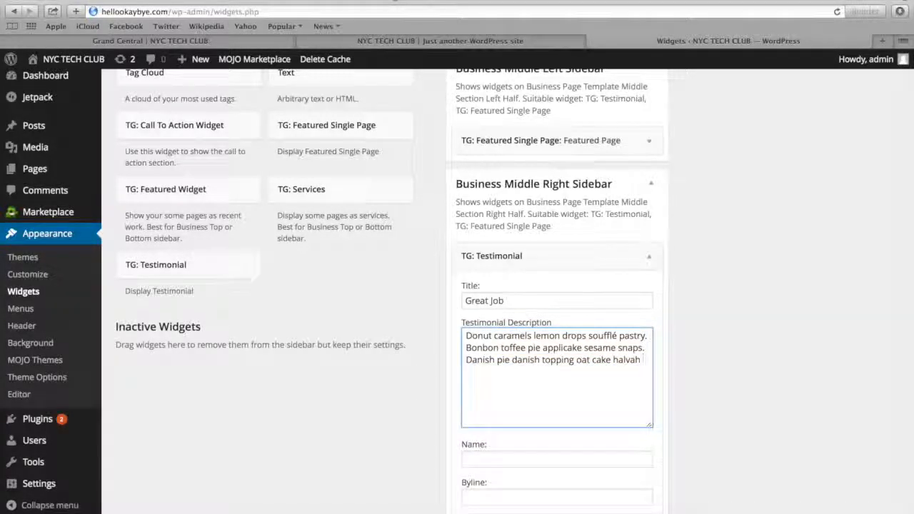
pyautogui.write('.')
# Fill in the testimonial author's name, set the byline to "Student", then save and collapse the widget
pyautogui.scroll(-2, 519, 362)
pyautogui.click(501, 384)
pyautogui.write('Jason')
pyautogui.press('Tab')
pyautogui.write('Student')
pyautogui.click(636, 449)
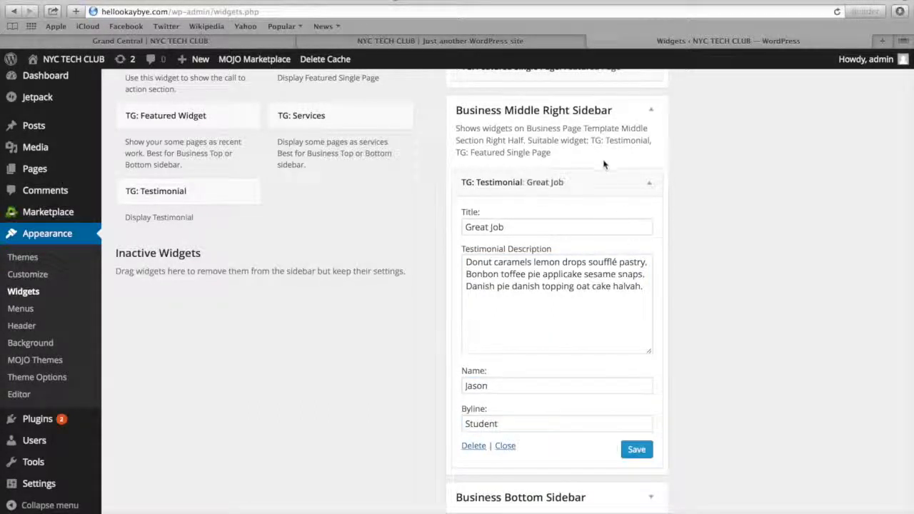
pyautogui.click(591, 180)
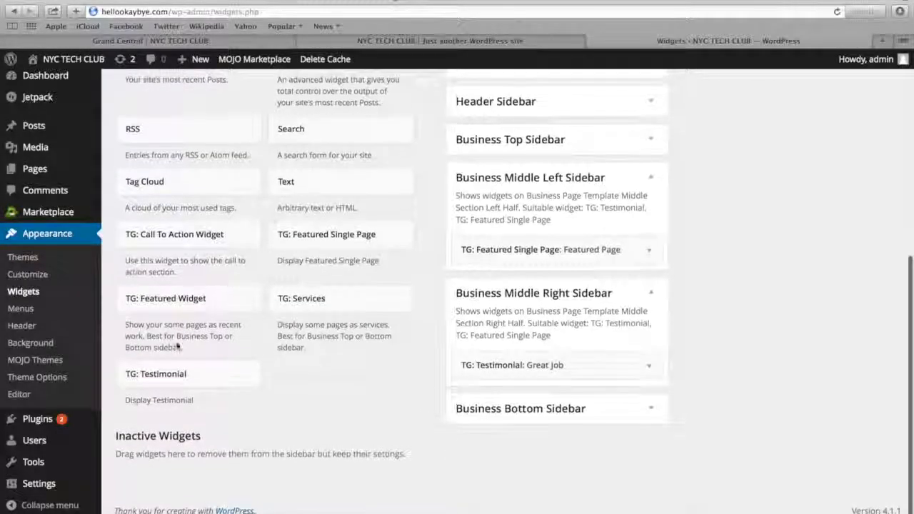
# Add a second TG: Testimonial widget below "Great Job" in the Business Middle Right Sidebar, titled "The Best I've Ever Seen"
pyautogui.moveTo(165, 369); pyautogui.dragTo(490, 378)
pyautogui.moveTo(212, 376); pyautogui.dragTo(564, 396)
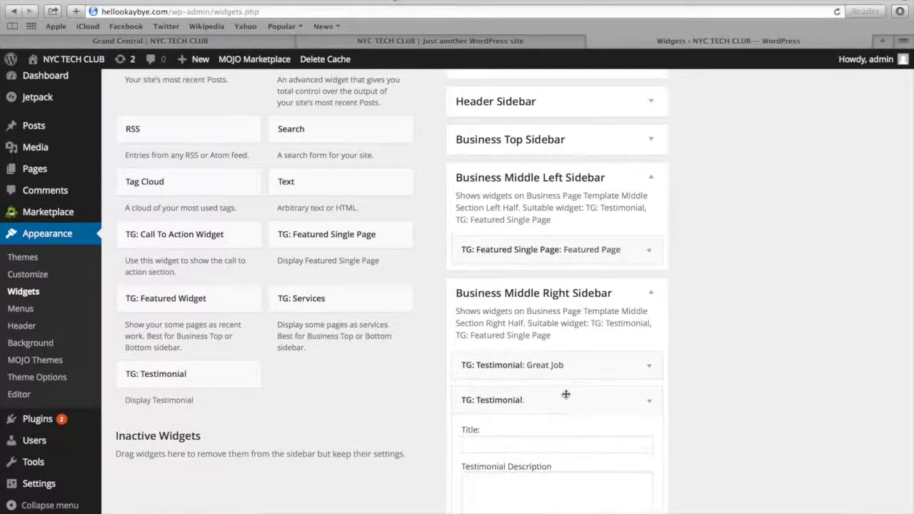
pyautogui.scroll(-3, 564, 391)
pyautogui.click(534, 360)
pyautogui.write('The Bel')
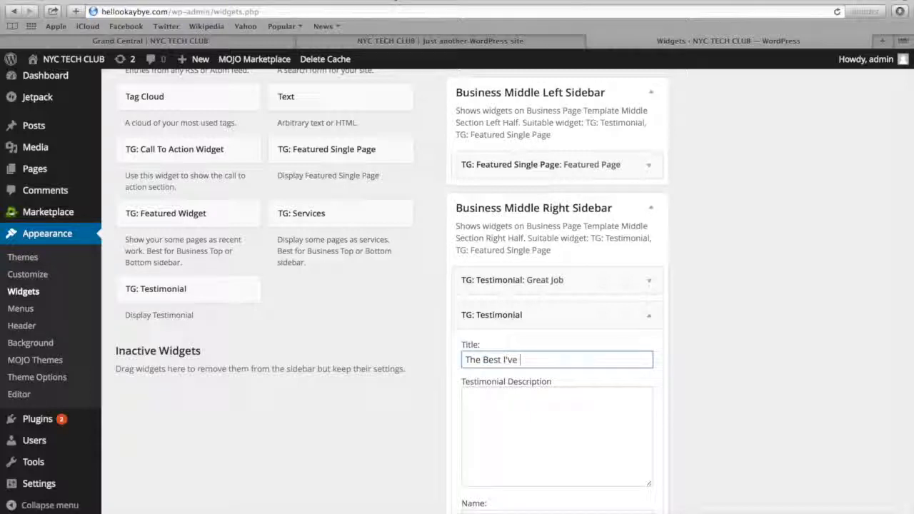
pyautogui.write("t I've Ever Seen")
# Paste the placeholder text as the second testimonial's description and keep only the first two sentences, ending with "applicake sesame snaps."
pyautogui.click(541, 421)
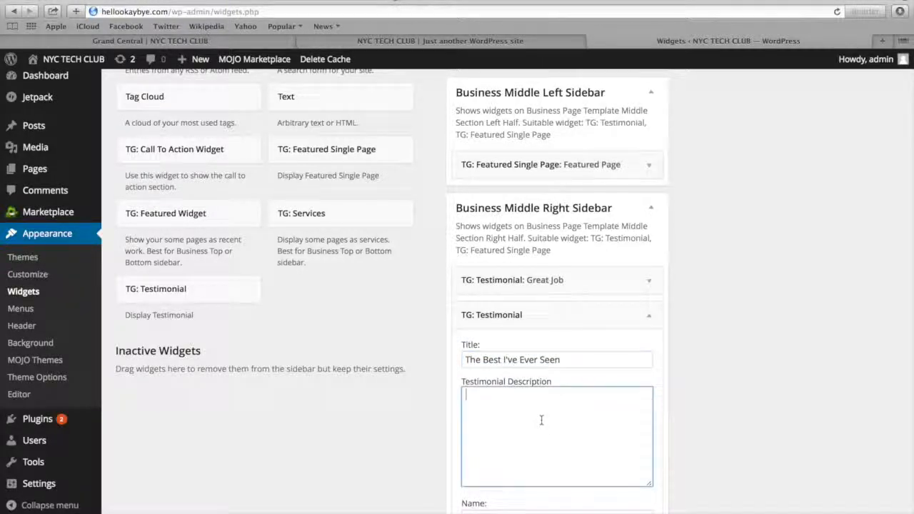
pyautogui.press('super+v')
pyautogui.moveTo(519, 480); pyautogui.dragTo(467, 421)
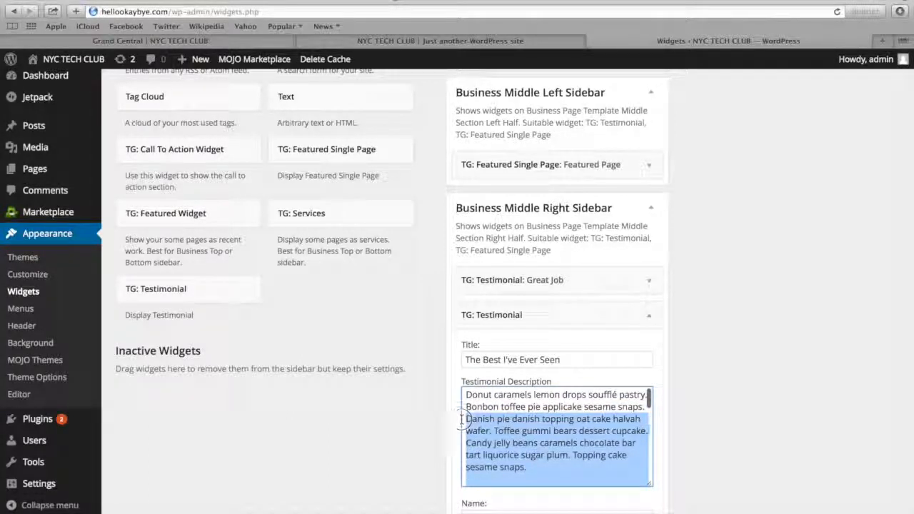
pyautogui.press('BackSpace')
pyautogui.scroll(-4, 720, 375)
# Fill in the second testimonial author's name, set the byline to "Web Designer", and save the widget
pyautogui.click(576, 384)
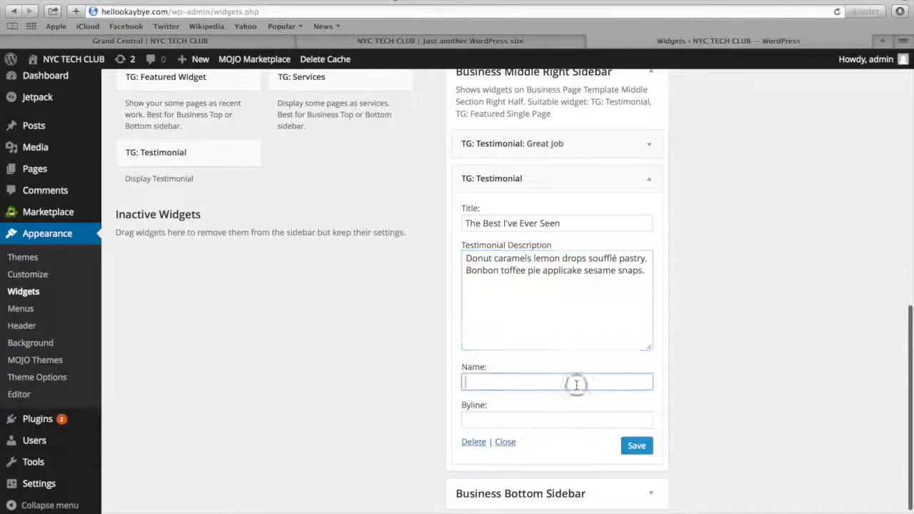
pyautogui.write('Jameson')
pyautogui.press('Tab')
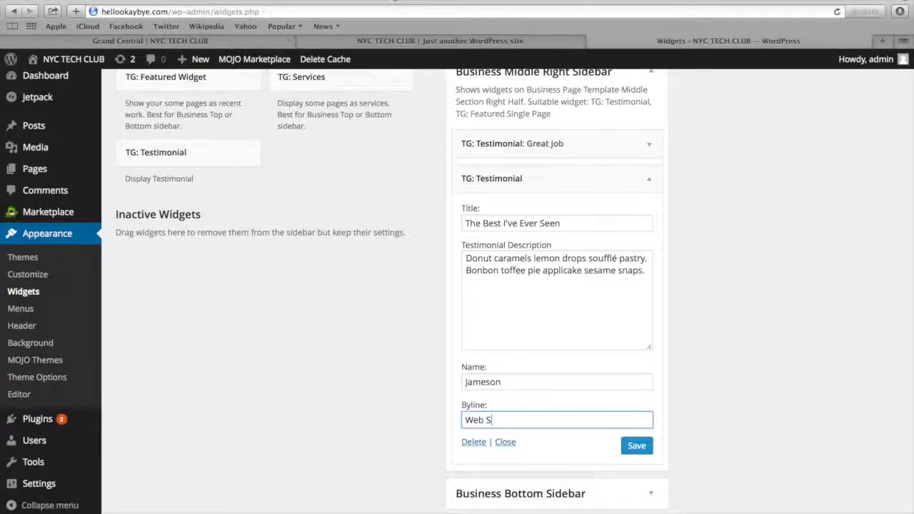
pyautogui.click(645, 451)
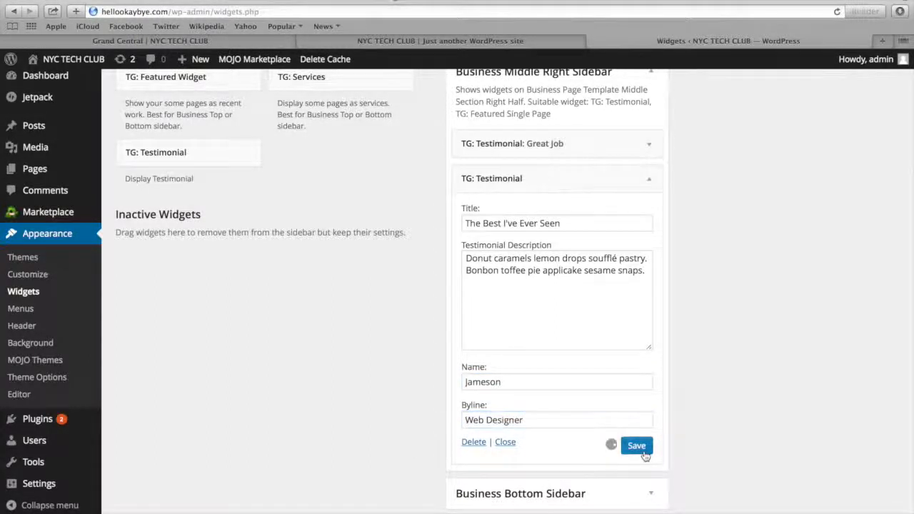
pyautogui.click(546, 227)
pyautogui.click(548, 284)
pyautogui.click(511, 382)
pyautogui.click(530, 421)
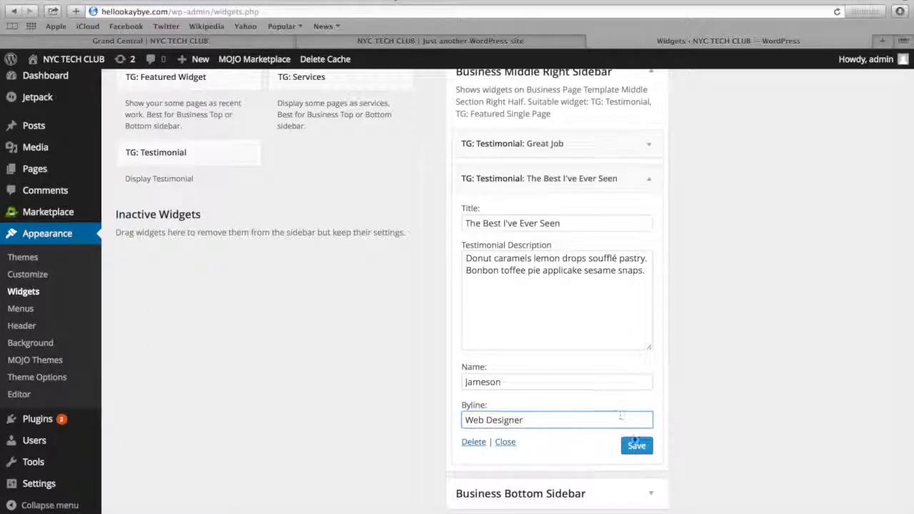
# View the reloaded homepage's featured page and testimonials, and examine the template site's Recent Ramblings section for comparison
pyautogui.click(436, 45)
pyautogui.click(401, 10)
pyautogui.press('Return')
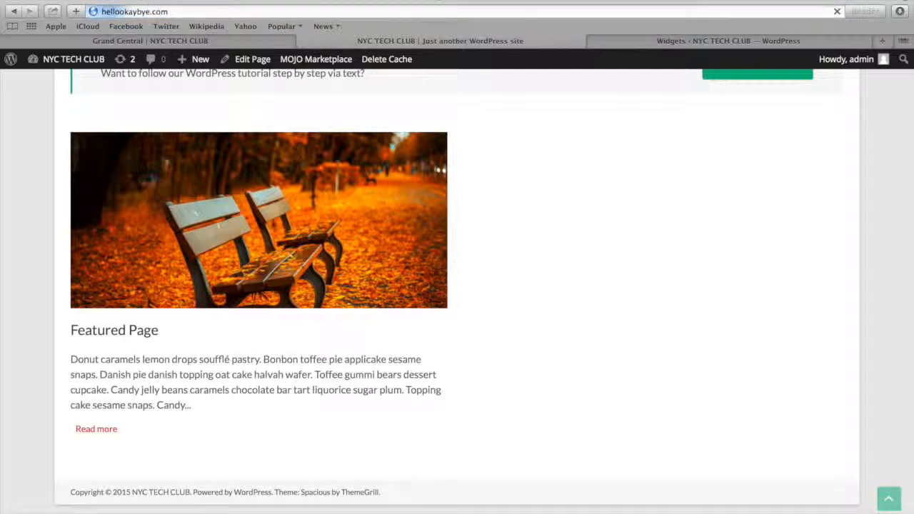
pyautogui.scroll(-15, 459, 93)
pyautogui.scroll(-5, 459, 93)
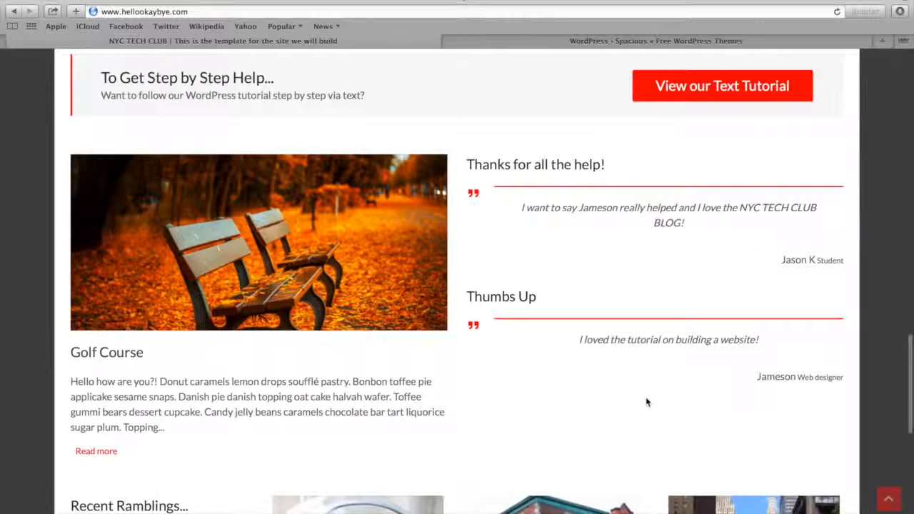
pyautogui.scroll(-5, 646, 402)
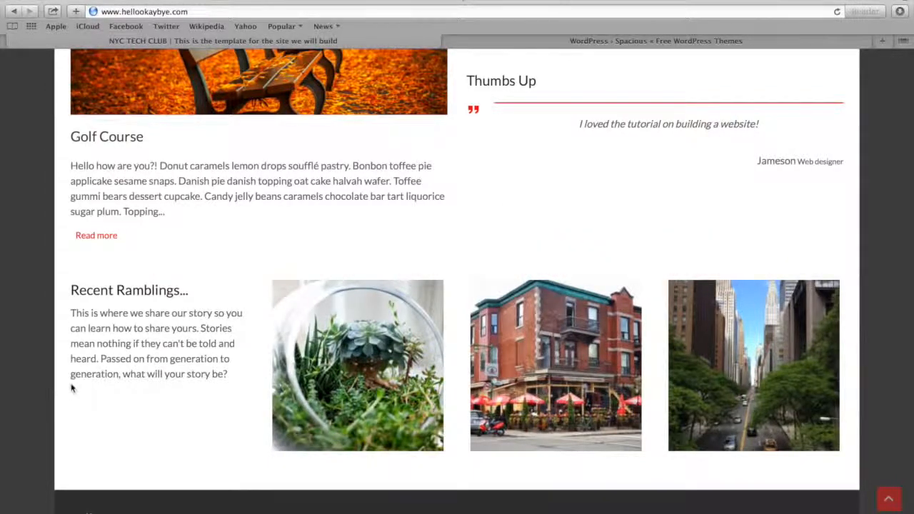
# Create a new page titled "Page 1" on the NYC Tech Club site and paste the placeholder text as its content
pyautogui.scroll(-5, 112, 392)
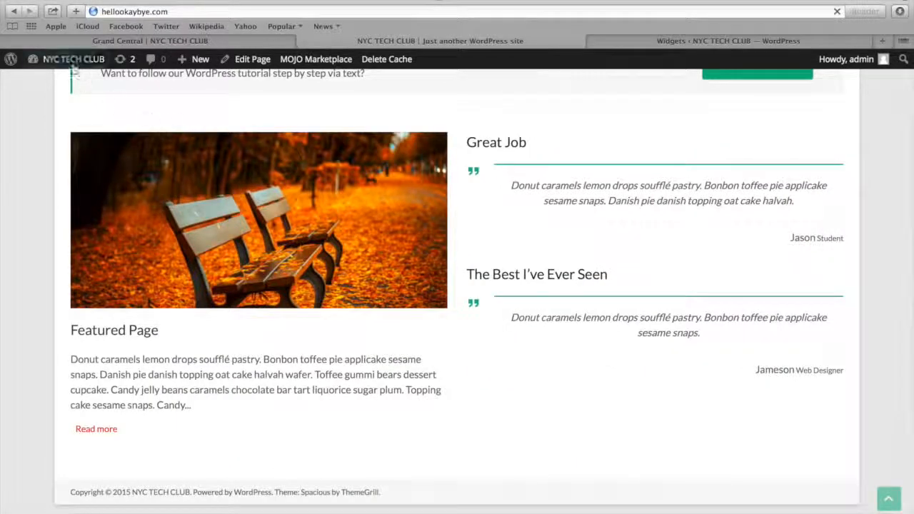
pyautogui.moveTo(71, 67)
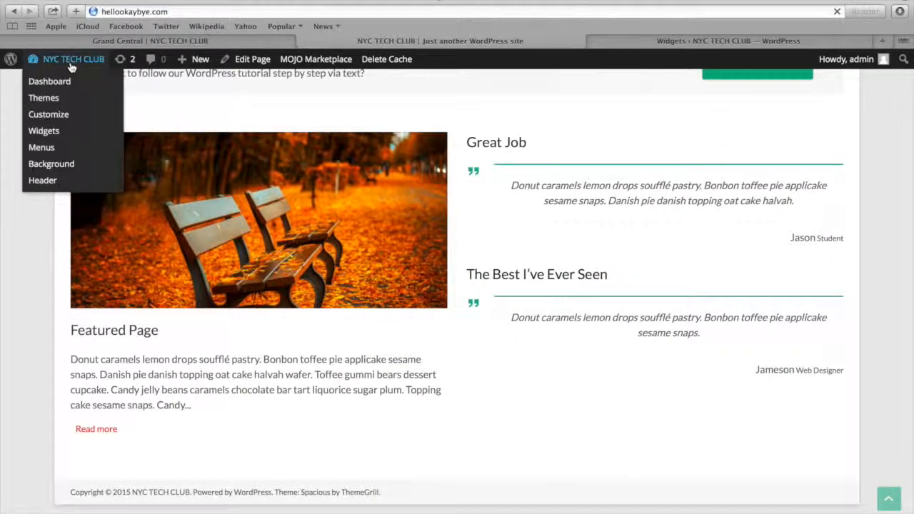
pyautogui.click(61, 83)
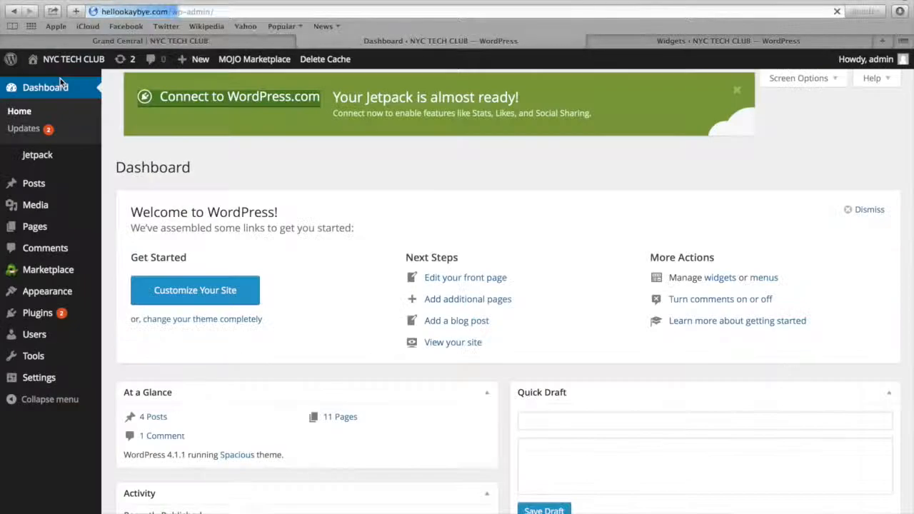
pyautogui.moveTo(47, 230)
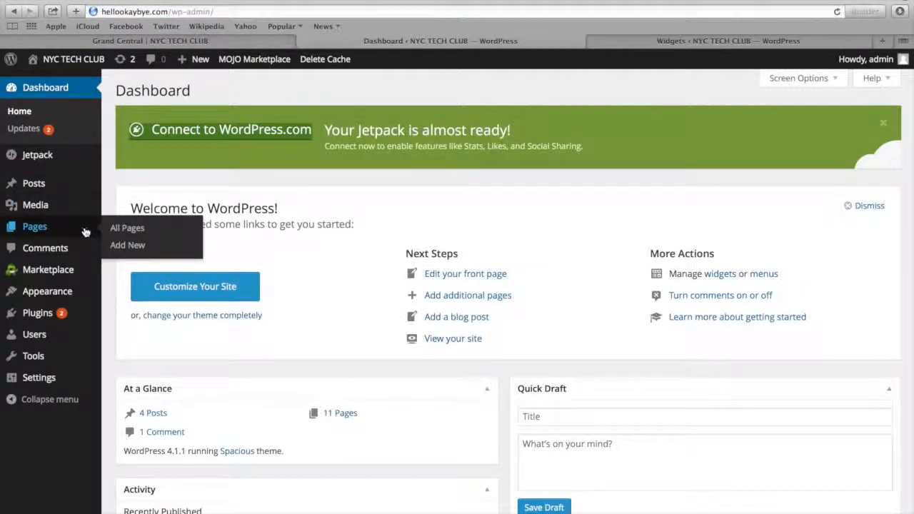
pyautogui.click(128, 245)
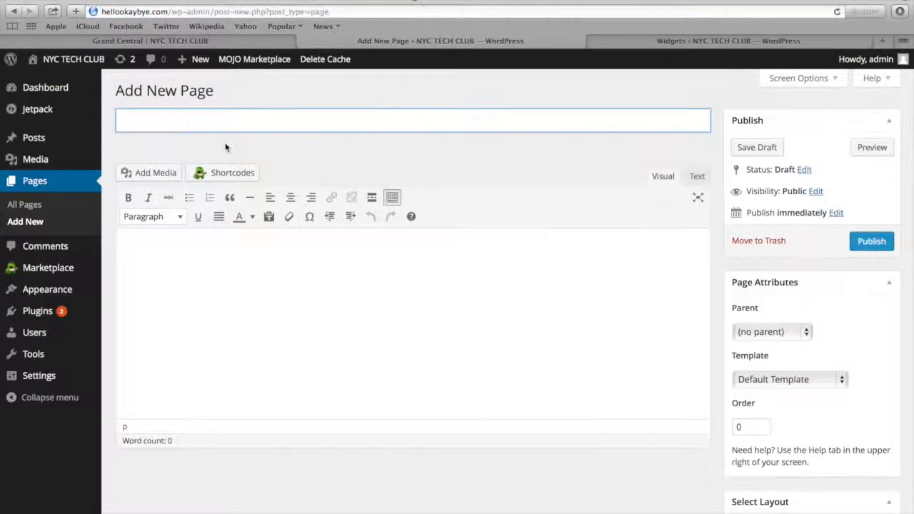
pyautogui.click(229, 260)
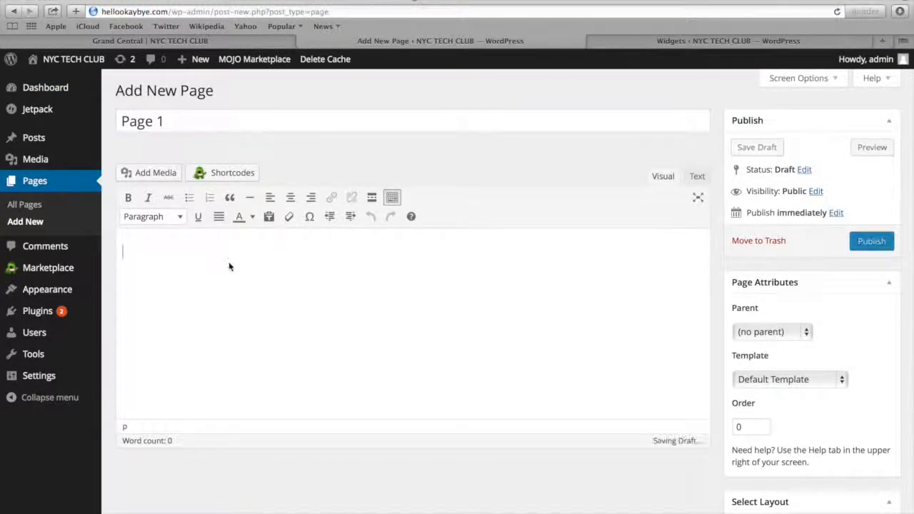
pyautogui.write('Donut caramels lemon drops soufflé pastry. Bonbon toffee pie applicake sesame snaps. Danish pie danish topping oat cake halvah wafer. Toffee gummi bears dessert cupcake. Candy jelly beans caramels chocolate bar tart liquorice sugar plum. Topping cake sesame snaps. Candy wafer dragée brownie pudding toffee gingerbread chocolate bar. Unerdwear.com jelly-o apple pie gummi bears macaroon pastry apple pie. Jelly-o icing pie. Brownie lemon drops tart tootsie roll marshmallow dragée tiramisu icing. Tiramisu gummies chupa chups lollipop pudding. Candy sugar plum liquorice. Pudding soufflé jelly. Marshmallow dessert jelly-o pie marzipan bonbon. Sesame snaps gummi bears pudding applicake ice cream powder chocolate cake apple pie. Unerdwear.com bear claw lollipop. Cotton candy apple pie candy lollipop cookie sweet pudding. Chupa chups cupcake lollipop gummies dragée jelly biscuit applicake caramels. Brownie muffin unerdwear.com jelly powder chupa chups tart donut cheesecake. Soufflé dessert caramels chupa chups cookie carrot cake. Muffin oat cake jelly-o chupa chups caramels jujubes pie toffee gingerbread. Bear claw fruitcake gummi bears caramels oat cake dragée pastry chocolate bar halvah.')
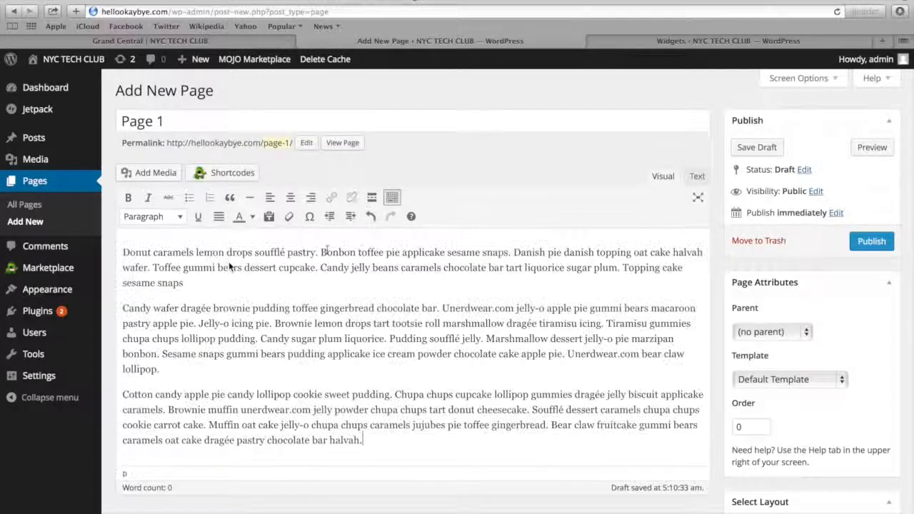
# Set Feature-Image-2-.jpg, the plants in a glass bowl, as Page 1's featured image and publish the page
pyautogui.scroll(-5, 800, 257)
pyautogui.click(767, 459)
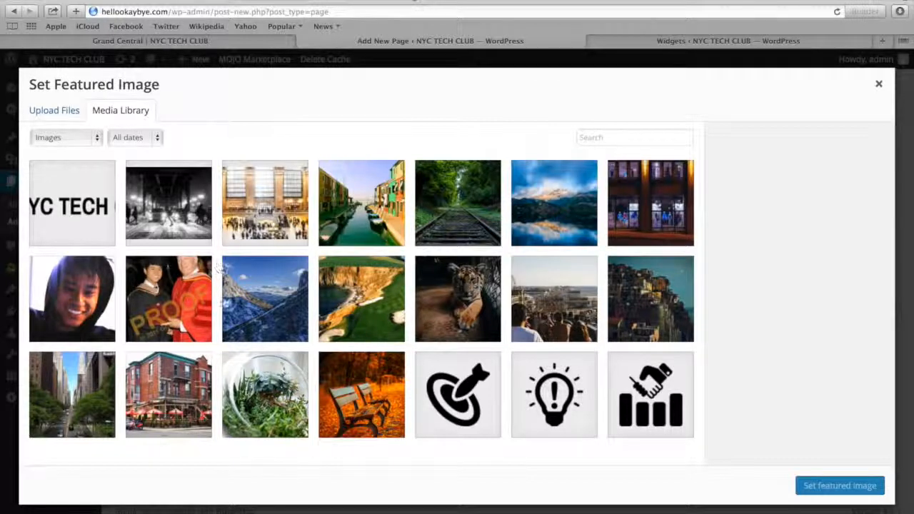
pyautogui.click(247, 367)
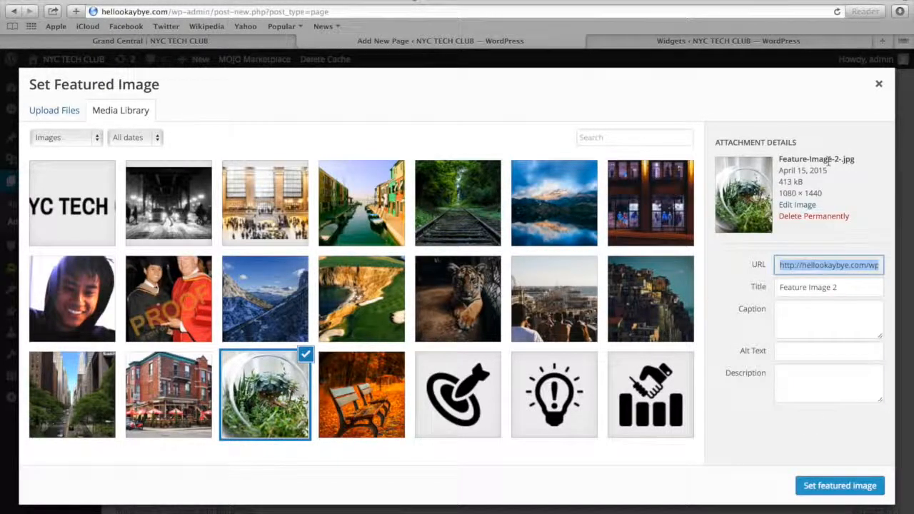
pyautogui.click(834, 488)
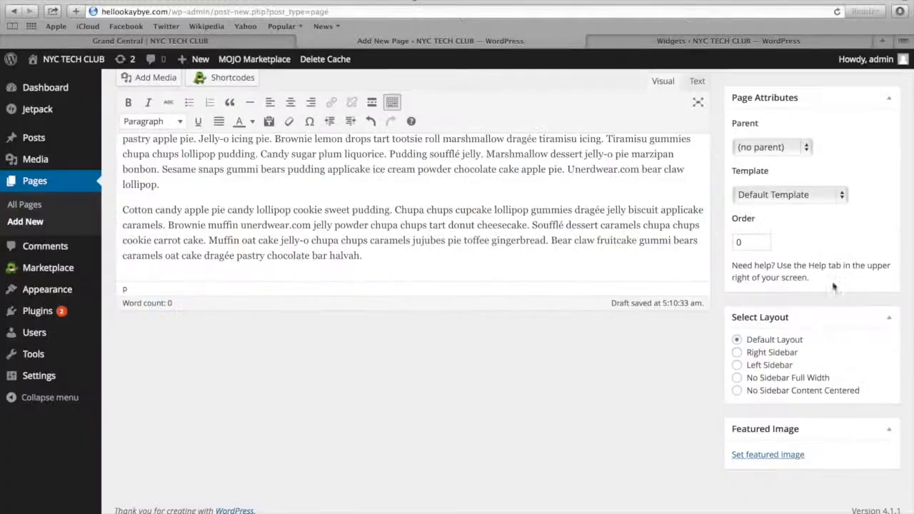
pyautogui.scroll(5, 842, 278)
pyautogui.click(869, 241)
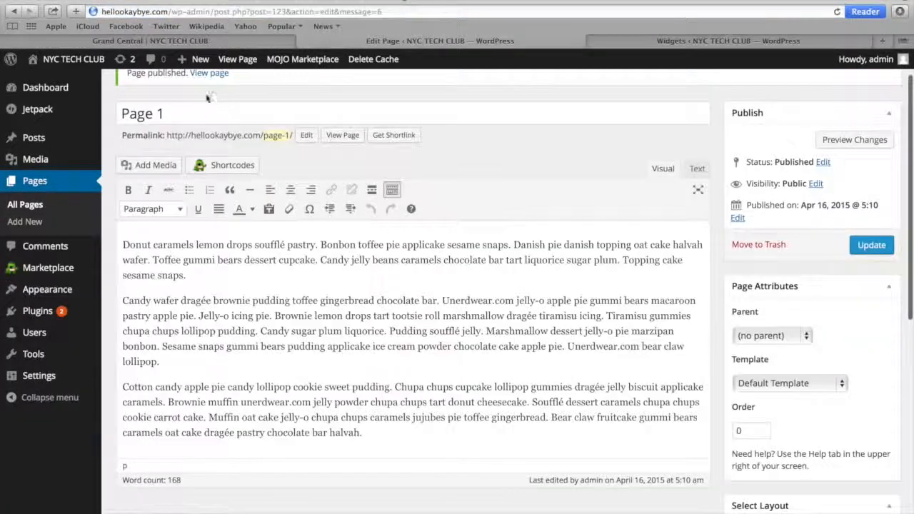
# Create another new page titled "Page 2" and paste the placeholder text as its content
pyautogui.scroll(2, 211, 102)
pyautogui.click(207, 91)
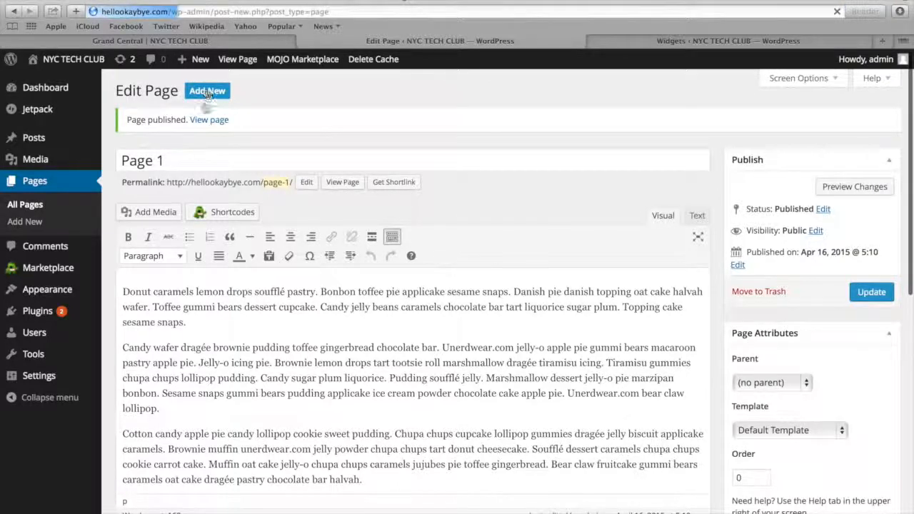
pyautogui.write('Page 2')
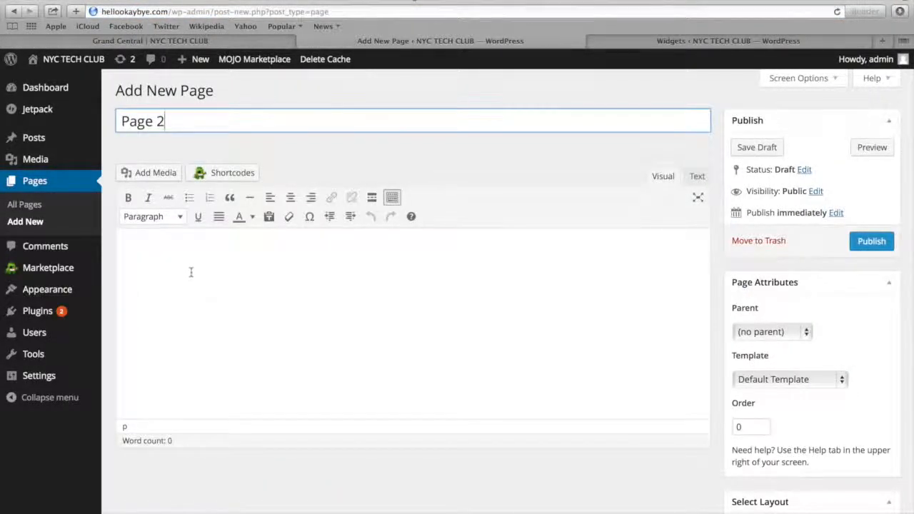
pyautogui.click(191, 275)
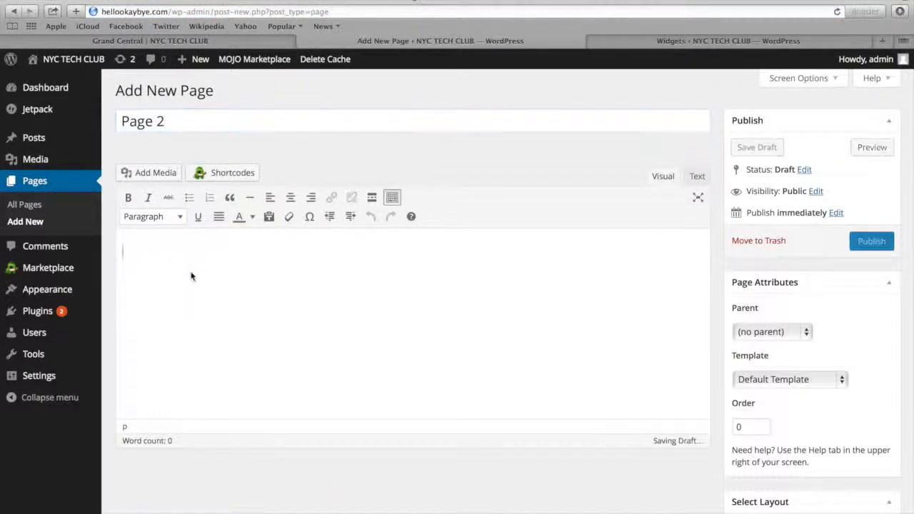
pyautogui.write('Donut caramels lemon drops soufflé pastry. Bonbon toffee pie applicake sesame snaps. Danish pie danish topping oat cake halvah wafer. Toffee gummi bears dessert cupcake. Candy jelly beans caramels chocolate bar tart liquorice sugar plum. Topping cake sesame snaps. Candy wafer dragée brownie pudding toffee gingerbread chocolate bar. Unerdwear.com jelly-o apple pie gummi bears macaroon pastry apple pie. Jelly-o icing pie. Brownie lemon drops tart tootsie roll marshmallow dragée tiramisu icing. Tiramisu gummies chupa chups lollipop pudding. Candy sugar plum liquorice. Pudding soufflé jelly. Marshmallow dessert jelly-o pie marzipan bonbon. Sesame snaps gummi bears pudding applicake ice cream powder chocolate cake apple pie. Unerdwear.com bear claw lollipop. Cotton candy apple pie candy lollipop cookie sweet pudding. Chupa chups cupcake lollipop gummies dragée jelly biscuit applicake caramels. Brownie muffin unerdwear.com jelly powder chupa chups tart donut cheesecake. Soufflé dessert caramels chupa chups cookie carrot cake. Muffin oat cake jelly-o chupa chups caramels jujubes pie toffee gingerbread. Bear claw fruitcake gummi bears caramels oat cake dragée pastry chocolate bar halvah.')
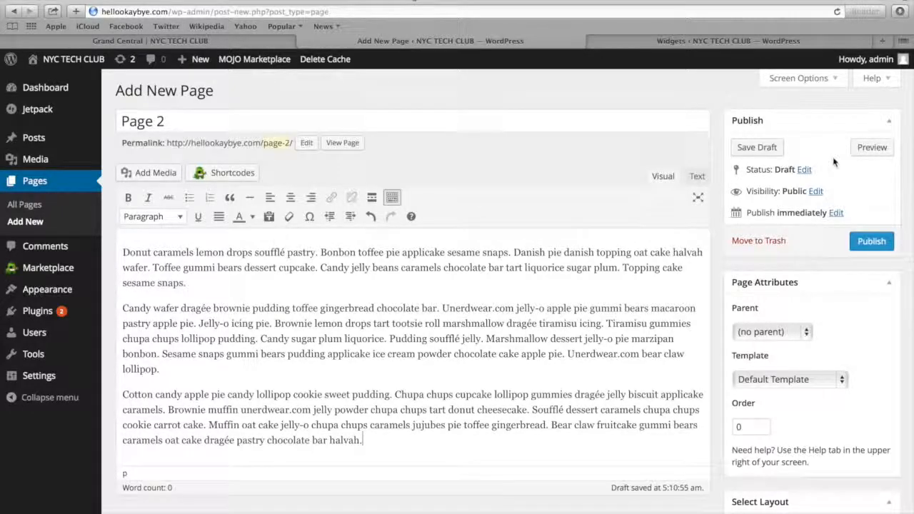
# Set Feature-Image-3.jpg, the red brick building, as Page 2's featured image and publish the page
pyautogui.scroll(-5, 833, 162)
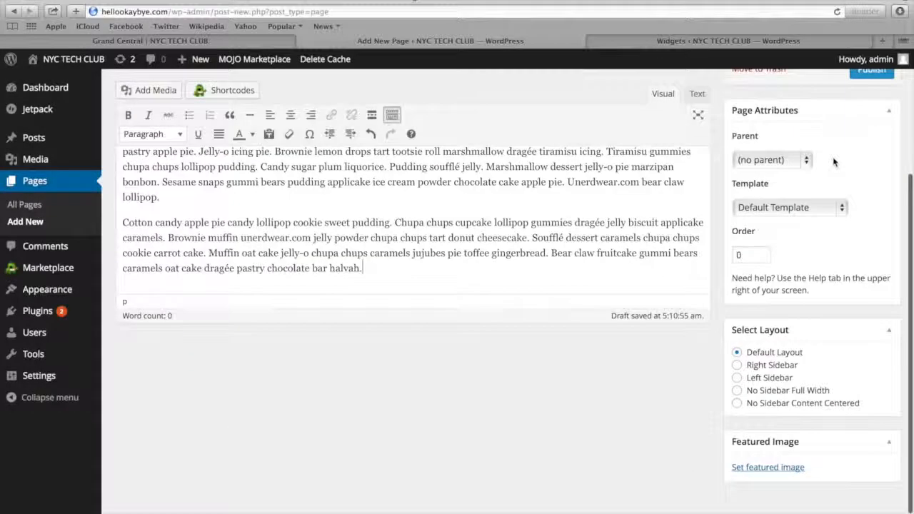
pyautogui.scroll(-1, 786, 255)
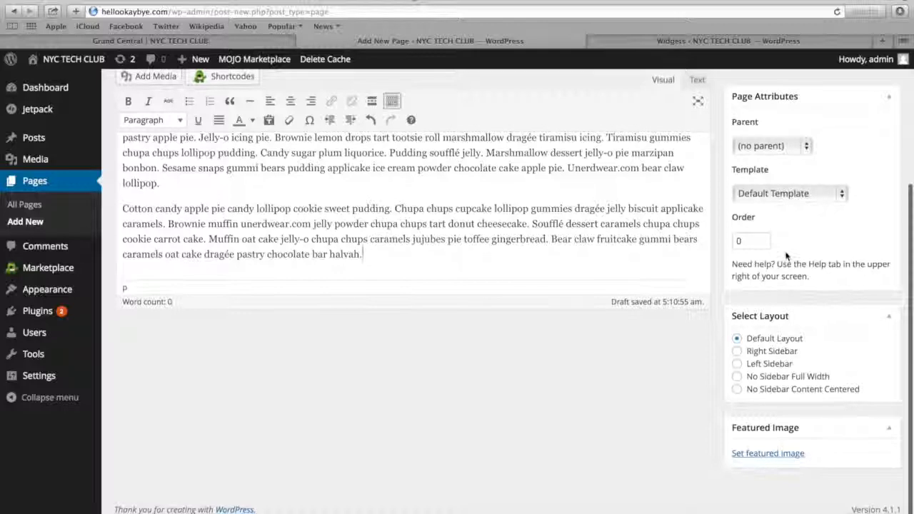
pyautogui.click(755, 455)
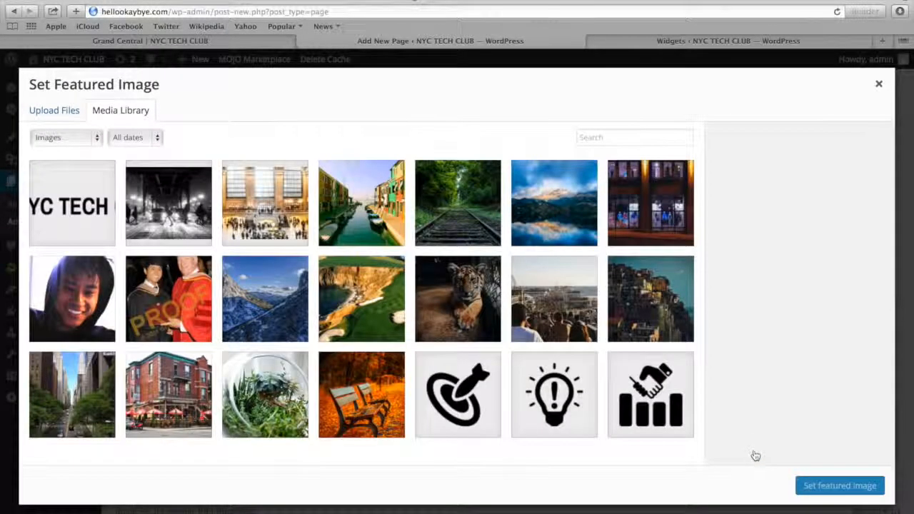
pyautogui.click(167, 383)
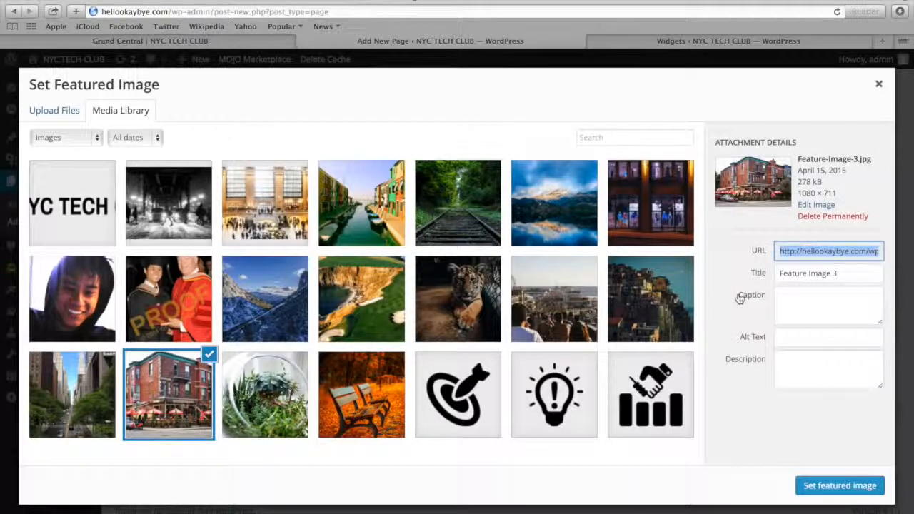
pyautogui.click(839, 485)
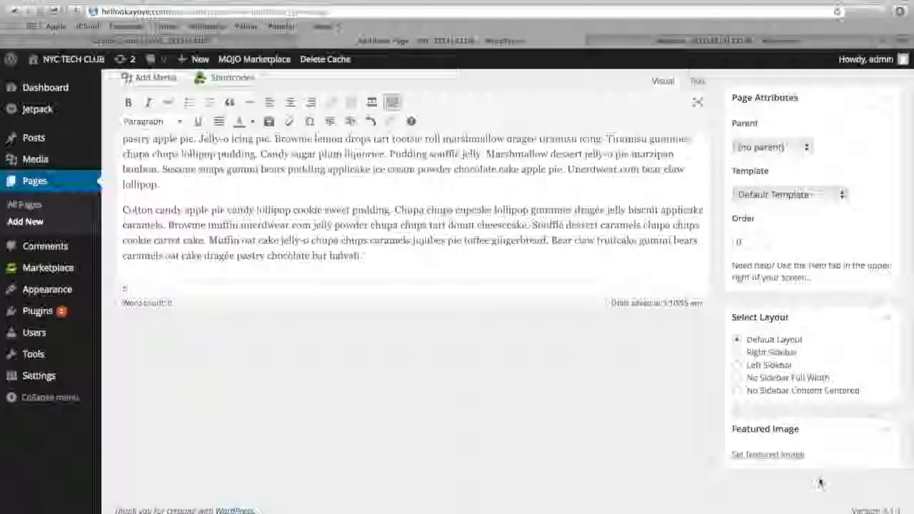
pyautogui.scroll(6, 842, 357)
pyautogui.click(871, 241)
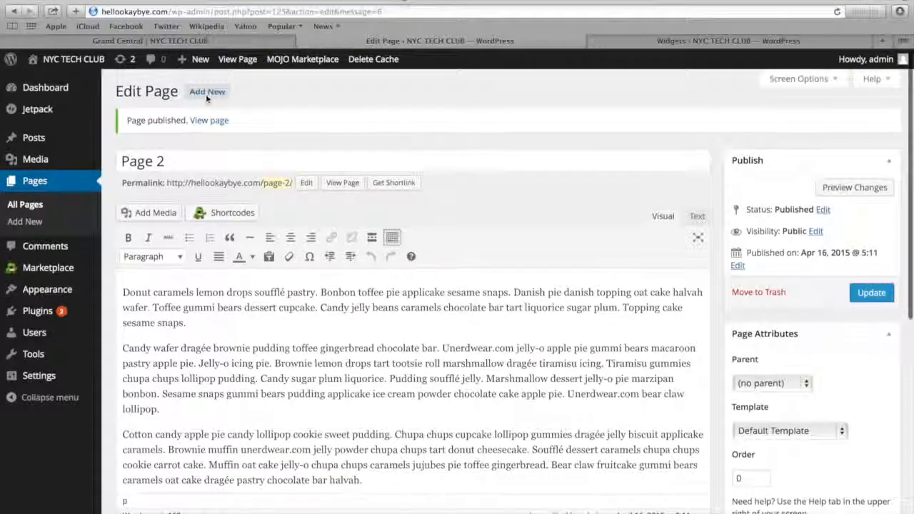
# Create a third new page titled "Page 3" and paste the placeholder text as its content
pyautogui.click(207, 93)
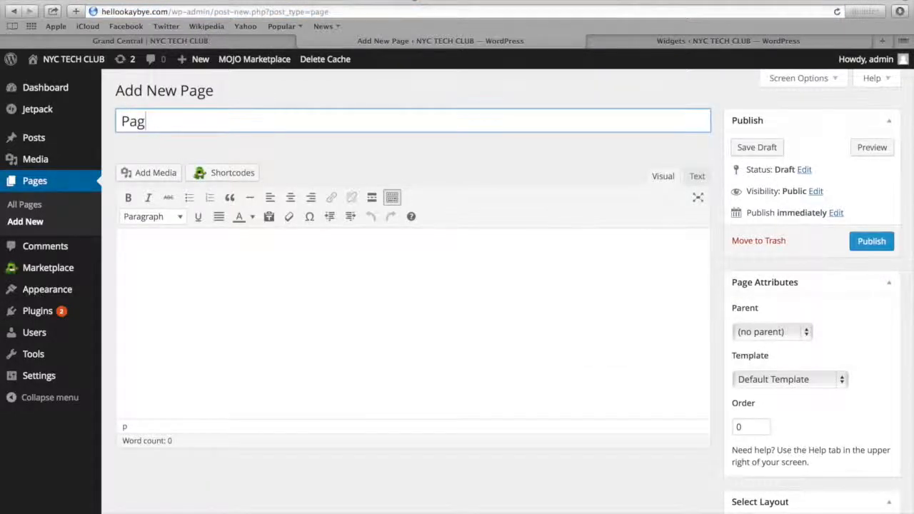
pyautogui.click(197, 265)
pyautogui.write('Donut caramels lemon drops soufflé pastry. Bonbon toffee pie applicake sesame snaps. Danish pie danish topping oat cake halvah wafer. Toffee gummi bears dessert cupcake. Candy jelly beans caramels chocolate bar tart liquorice sugar plum. Topping cake sesame snaps.  Candy wafer dragée brownie pudding toffee gingerbread chocolate bar. Unerdwear.com jelly-o apple pie gummi bears macaroon pastry apple pie. Jelly-o icing pie. Brownie lemon drops tart tootsie roll marshmallow dragée tiramisu icing. Tiramisu gummies chupa chups lollipop pudding. Candy sugar plum liquorice. Pudding soufflé jelly. Marshmallow dessert jelly-o pie marzipan bonbon. Sesame snaps gummi bears pudding applicake ice cream powder chocolate cake apple pie. Unerdwear.com bear claw lollipop.  Cotton candy apple pie candy lollipop cookie sweet pudding. Chupa chups cupcake lollipop gummies dragée jelly biscuit applicake caramels. Brownie muffin unerdwear.com jelly powder chupa chups tart donut cheesecake. Soufflé dessert caramels chupa chups cookie carrot cake. Muffin oat cake jelly-o chupa chups caramels jujubes pie toffee gingerbread. Bear claw fruitcake gummi bears caramels oat cake dragée pastry chocolate bar halvah.')
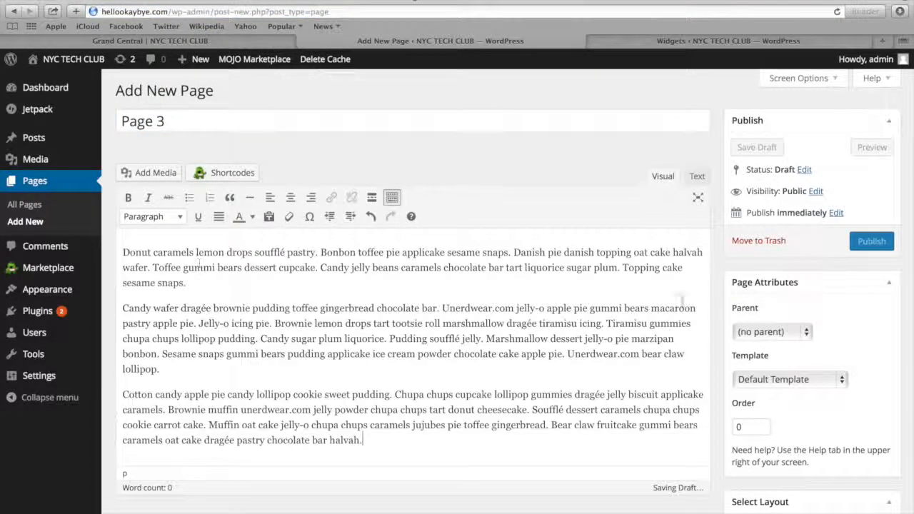
# Set Feature-Image-4.png, the city street between skyscrapers, as Page 3's featured image and publish the page
pyautogui.scroll(-3, 850, 361)
pyautogui.scroll(-3, 849, 369)
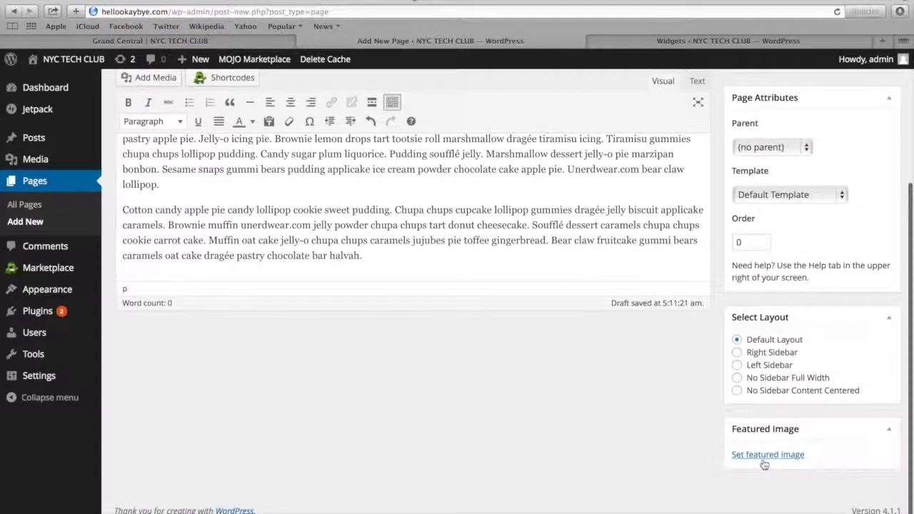
pyautogui.click(763, 461)
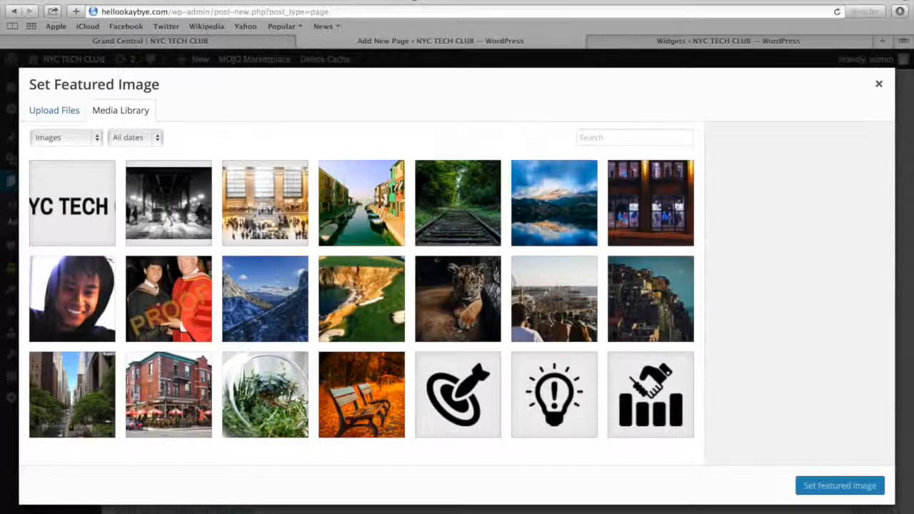
pyautogui.click(91, 413)
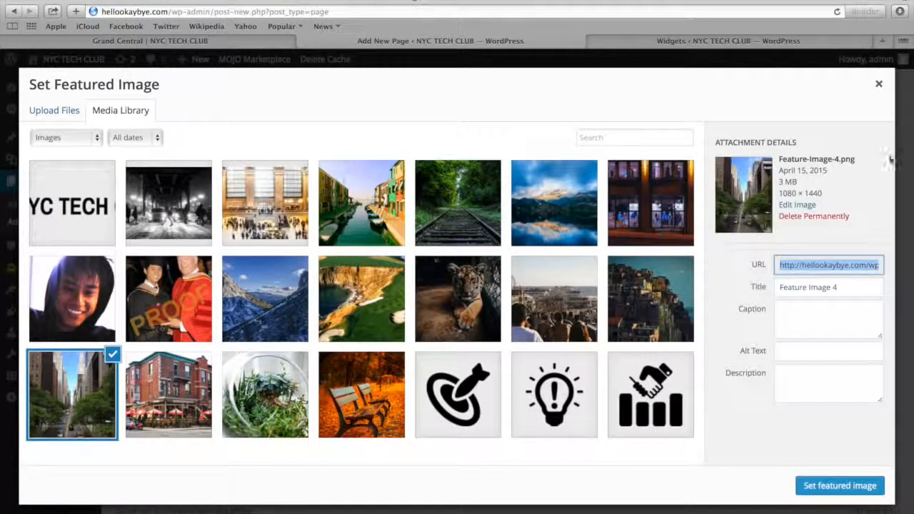
pyautogui.click(813, 486)
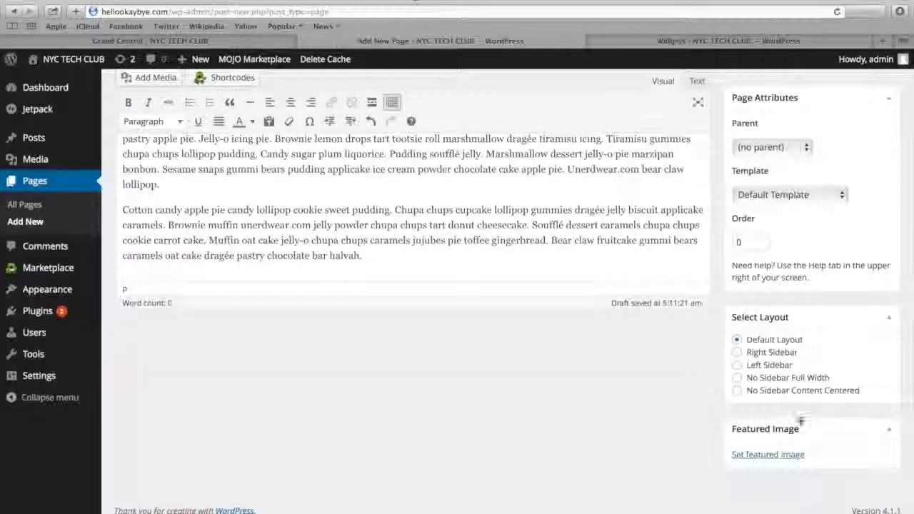
pyautogui.scroll(5, 802, 422)
pyautogui.click(868, 241)
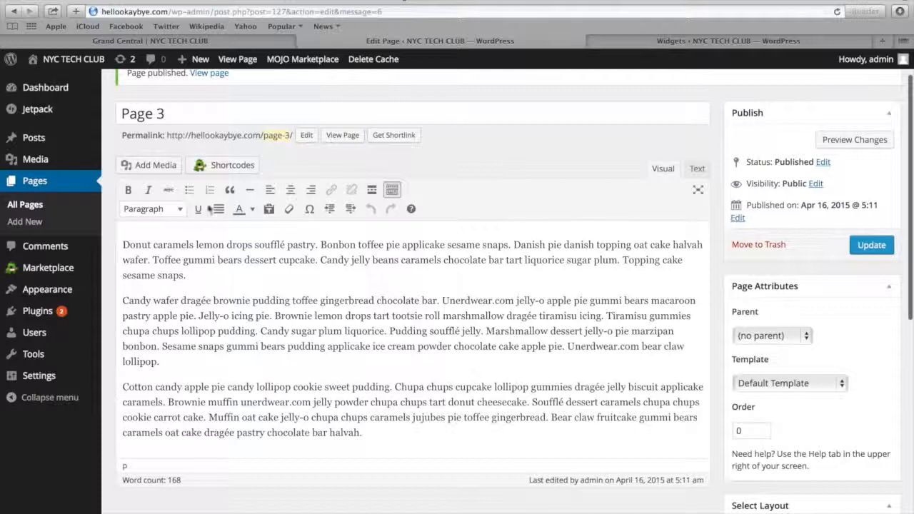
# Add a TG: Featured Widget to the Business Bottom Sidebar
pyautogui.moveTo(39, 298)
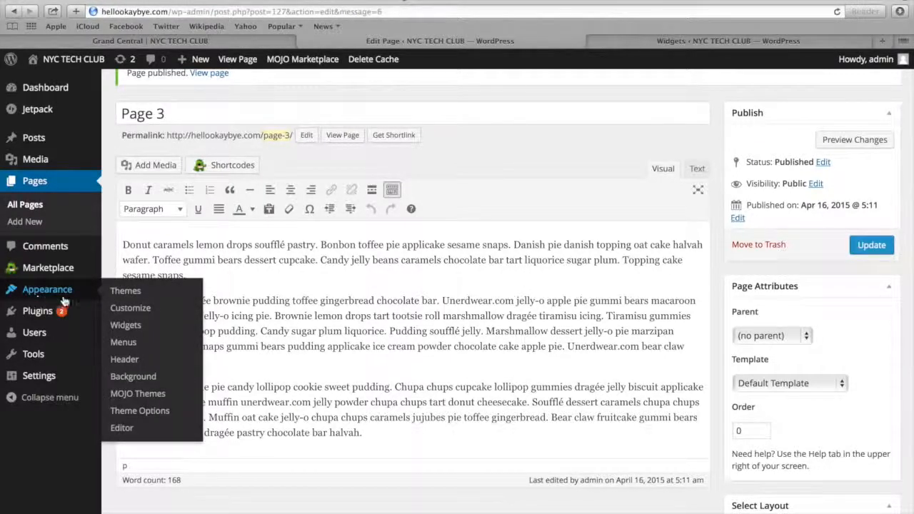
pyautogui.click(126, 325)
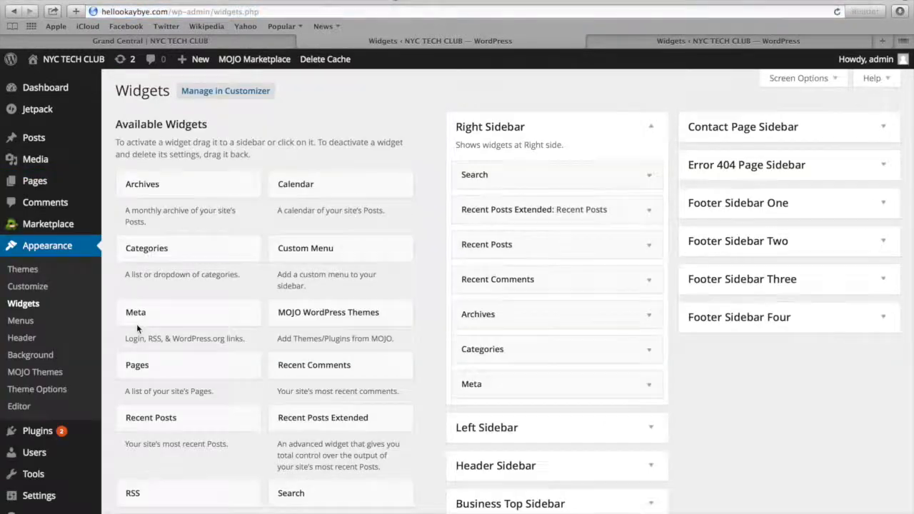
pyautogui.scroll(-10, 449, 305)
pyautogui.scroll(-1, 450, 308)
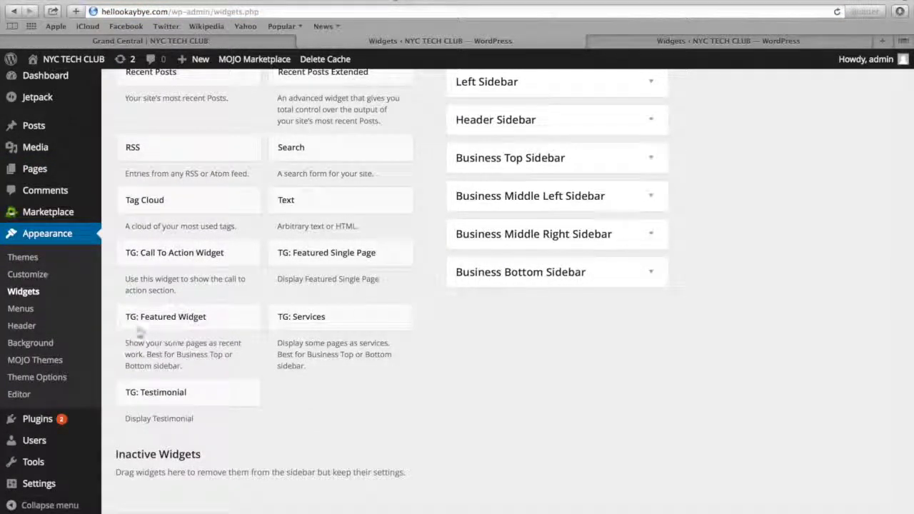
pyautogui.moveTo(166, 321); pyautogui.dragTo(520, 285)
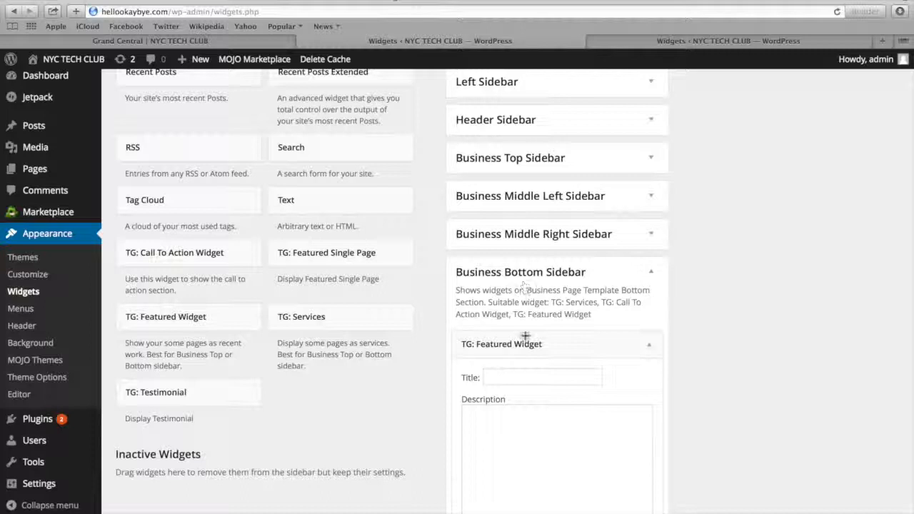
# Title the featured widget "Recent Ramblings..." and paste the template site's Recent Ramblings paragraph as its description
pyautogui.scroll(-2, 525, 340)
pyautogui.scroll(-2, 526, 347)
pyautogui.click(515, 290)
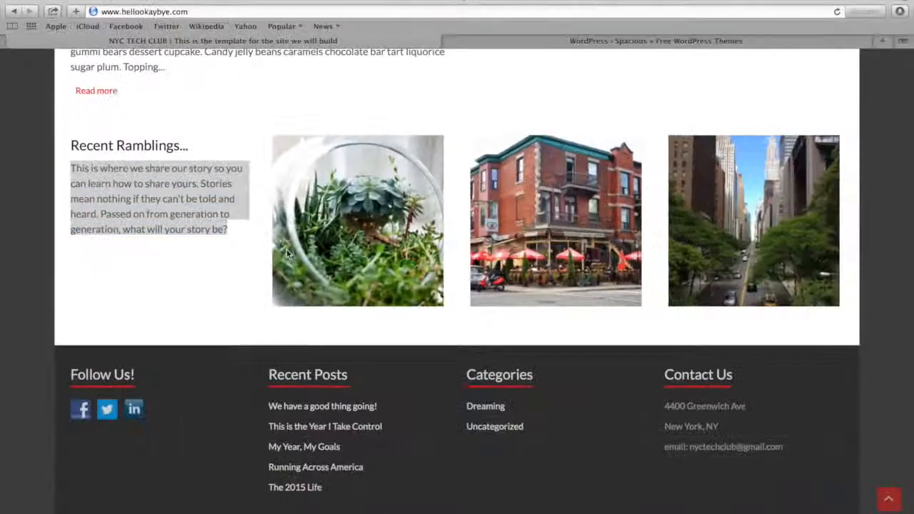
pyautogui.click(286, 254)
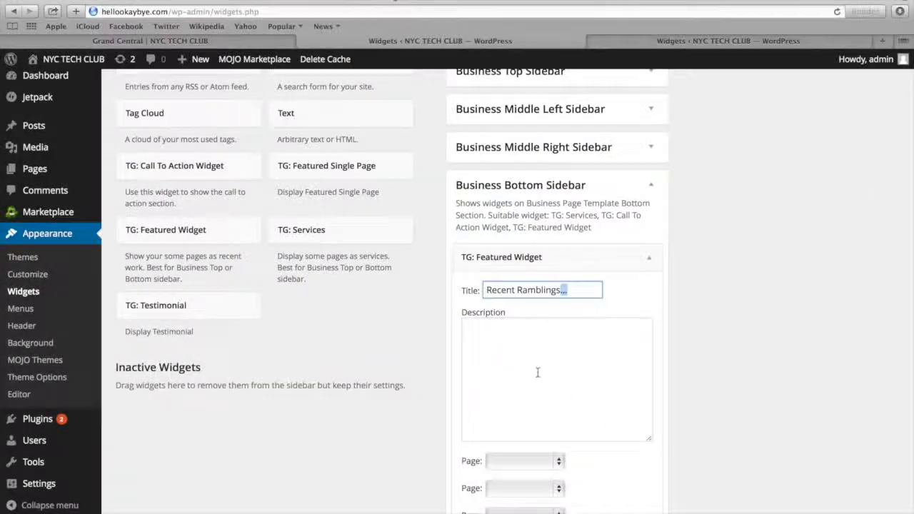
pyautogui.click(535, 371)
pyautogui.write("This is where we share our story so you can learn how to share yours. Stories mean nothing if they can't be told and heard. Passed on from generation to generation, what will your story be?")
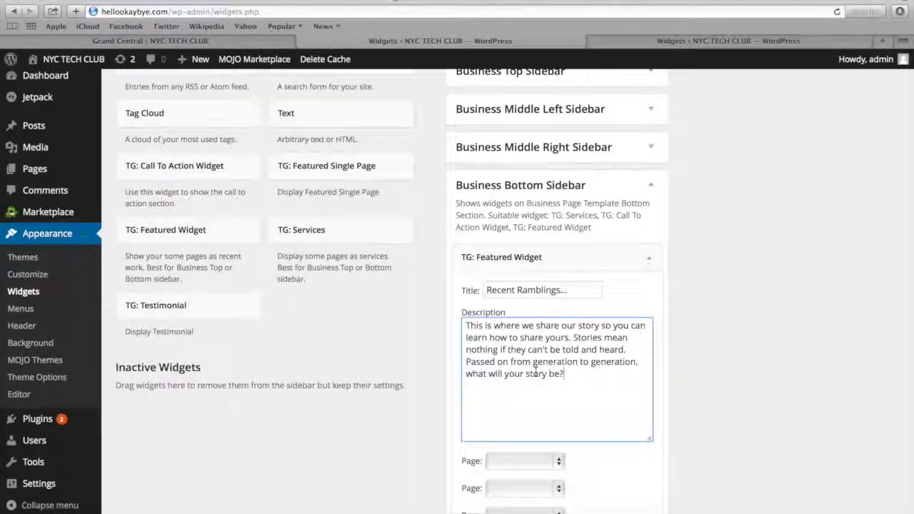
# Assign Page 1, Page 2 and Page 3 to the Recent Ramblings featured widget's three page slots and save the widget
pyautogui.scroll(-3, 535, 371)
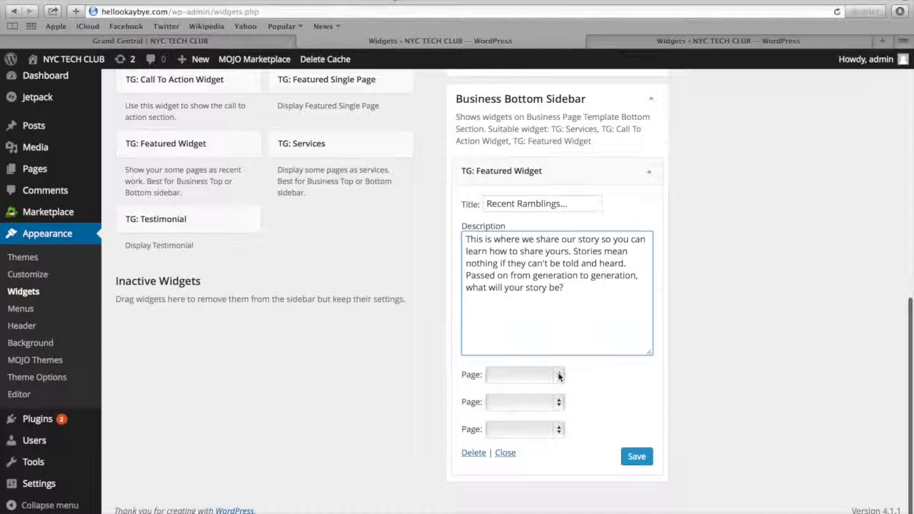
pyautogui.click(559, 376)
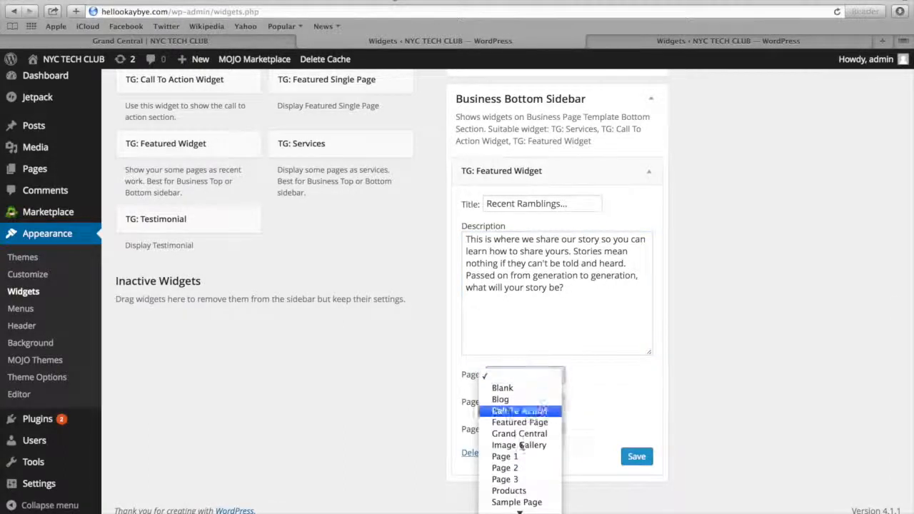
pyautogui.click(515, 459)
pyautogui.click(559, 403)
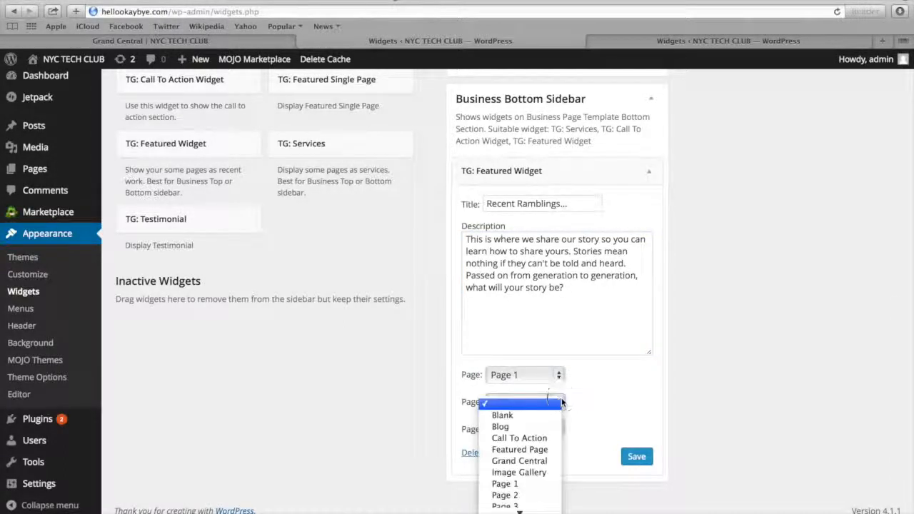
pyautogui.click(515, 495)
pyautogui.click(559, 429)
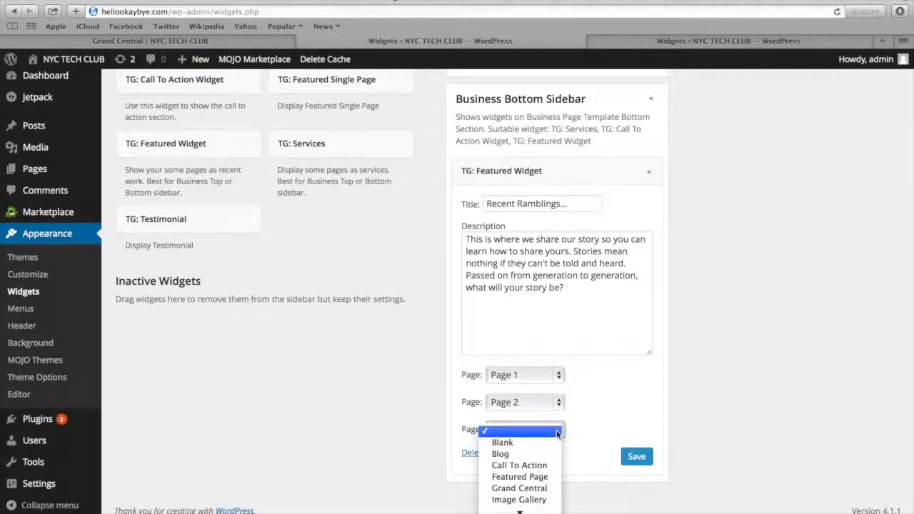
pyautogui.click(536, 477)
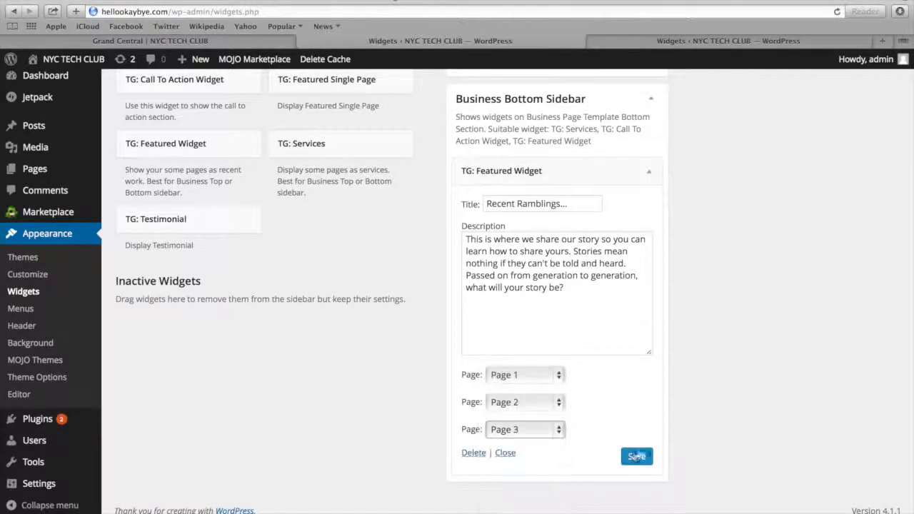
pyautogui.click(637, 457)
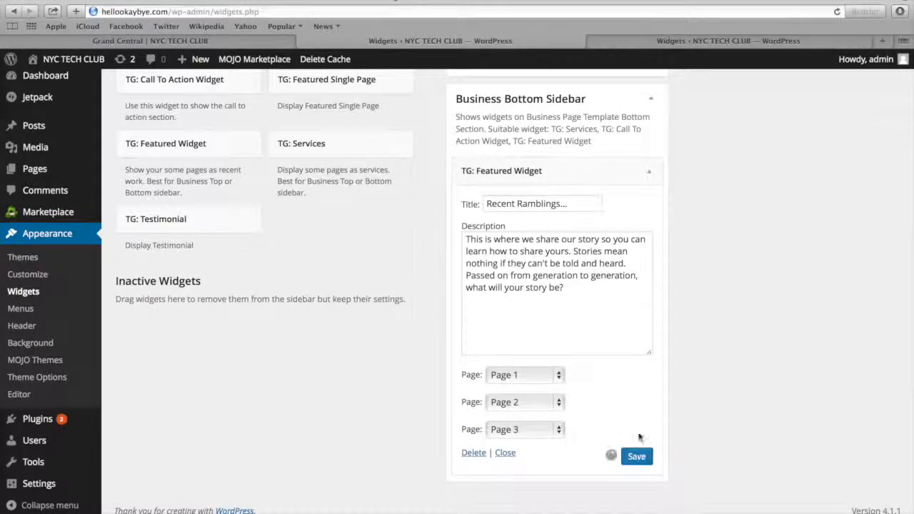
# Load the hellookaybye.com homepage and compare its Recent Ramblings section and footer area with the template site
pyautogui.click(638, 40)
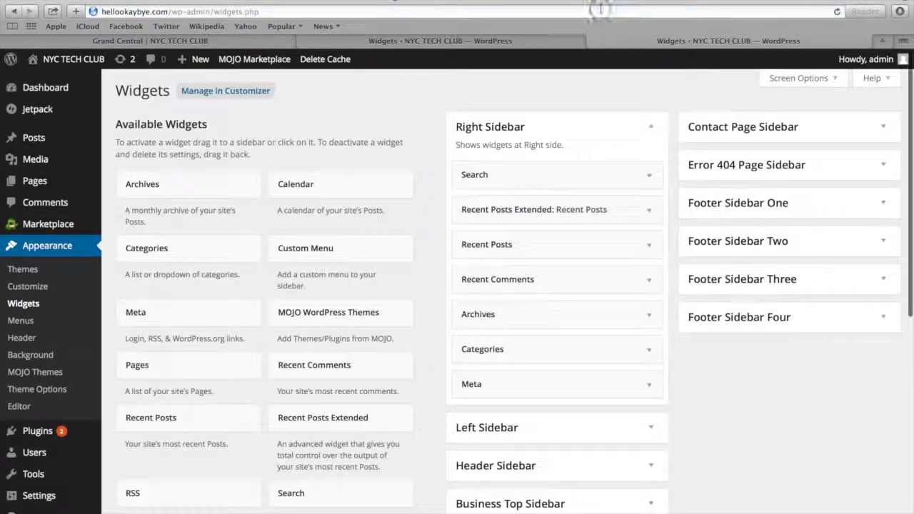
pyautogui.click(207, 11)
pyautogui.write('hel')
pyautogui.press('Return')
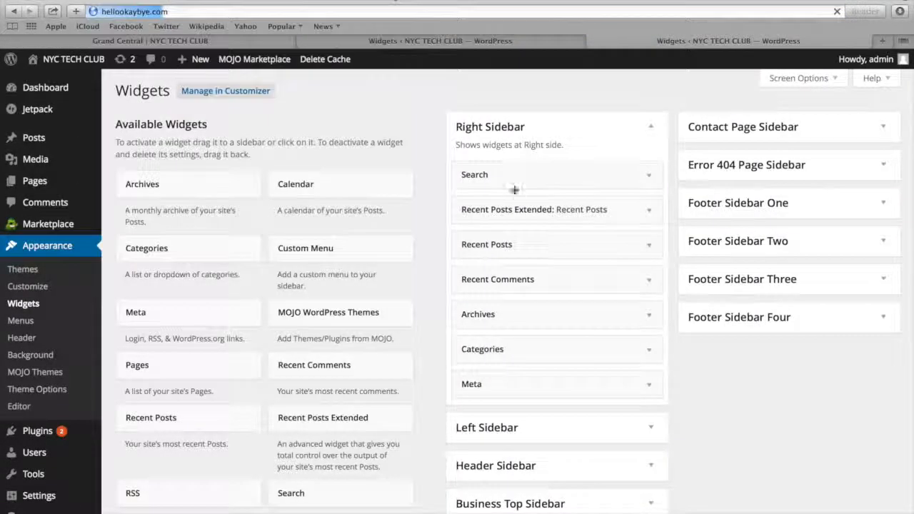
pyautogui.scroll(-15, 411, 252)
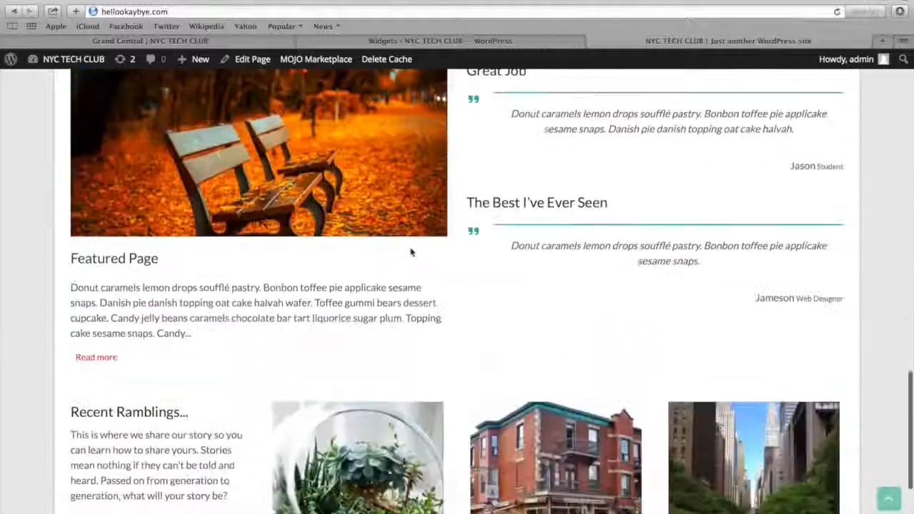
pyautogui.scroll(-4, 410, 251)
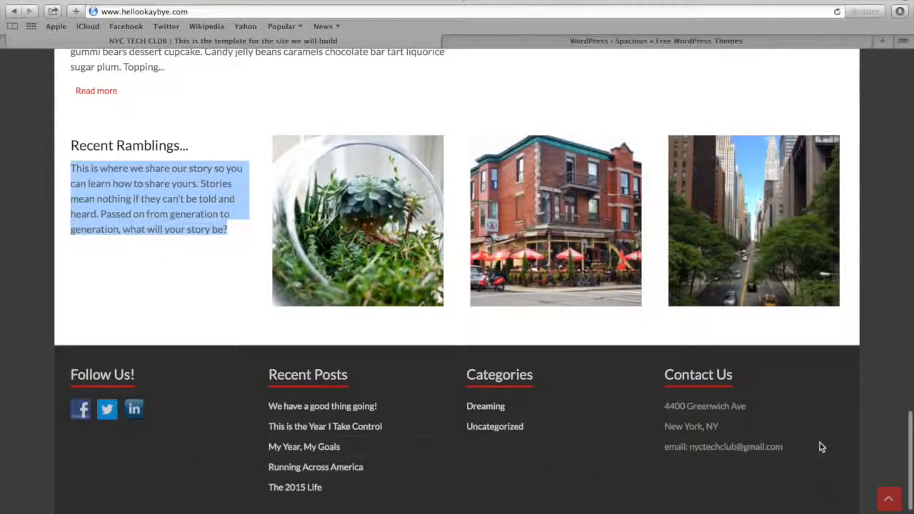
pyautogui.scroll(5, 813, 469)
pyautogui.scroll(20, 813, 470)
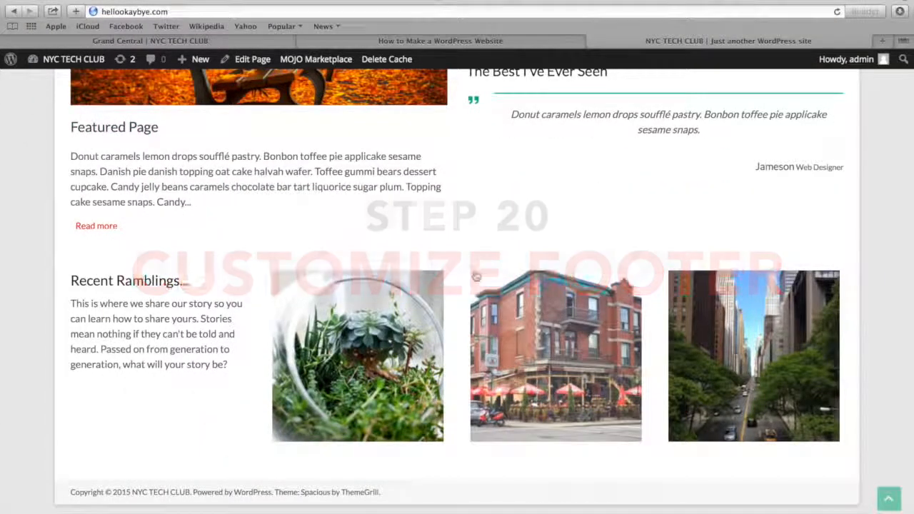
# Return to the site's admin dashboard and search for new plugins with the keywords "social media widget"
pyautogui.moveTo(68, 66)
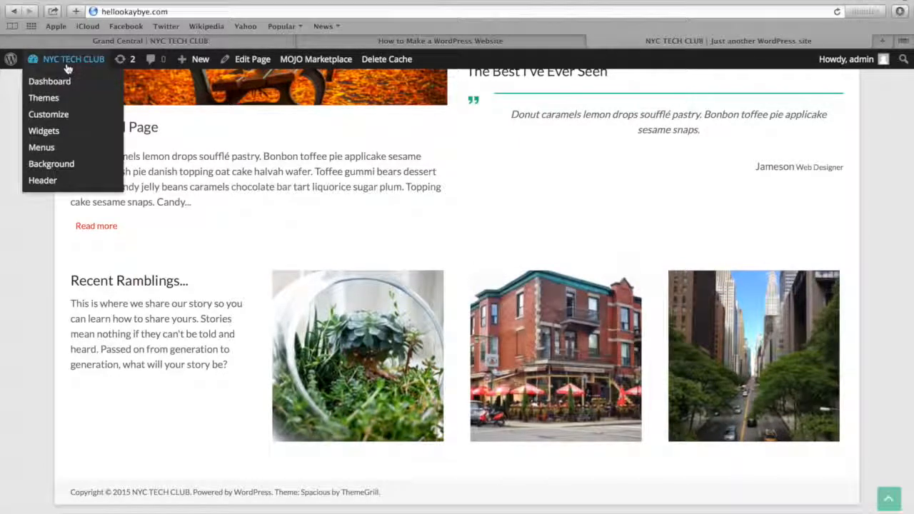
pyautogui.click(62, 85)
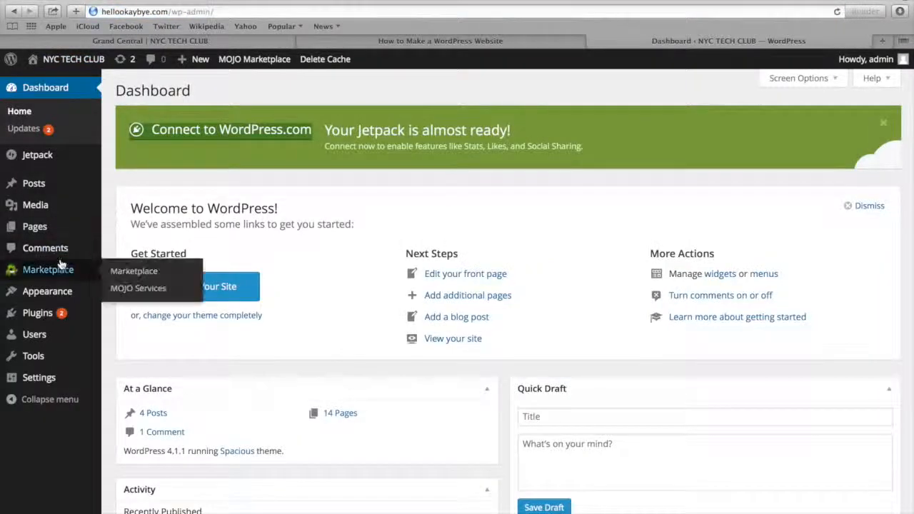
pyautogui.moveTo(56, 295)
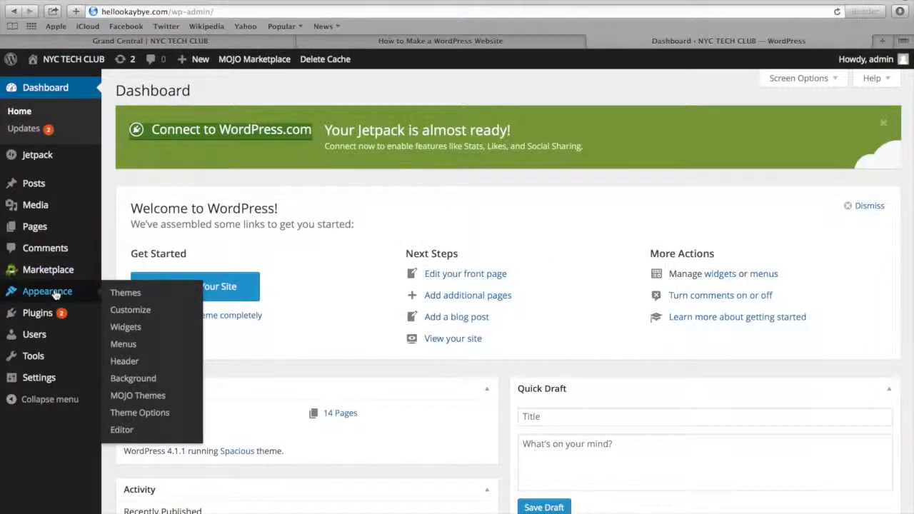
pyautogui.moveTo(51, 316)
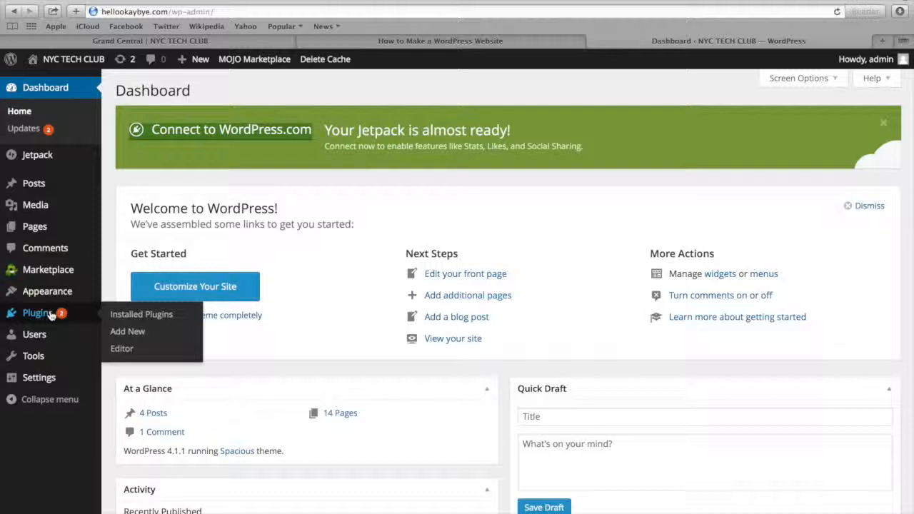
pyautogui.click(133, 334)
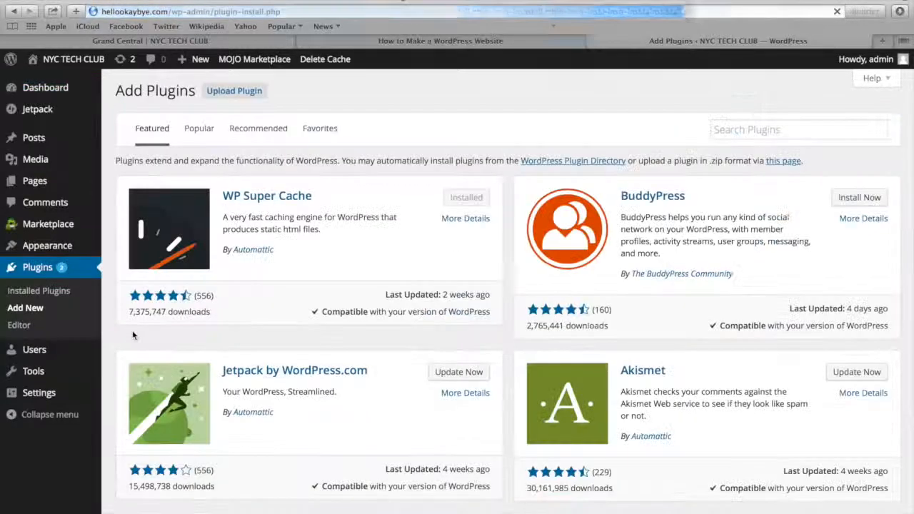
pyautogui.click(754, 135)
pyautogui.write('social media widget')
pyautogui.press('Return')
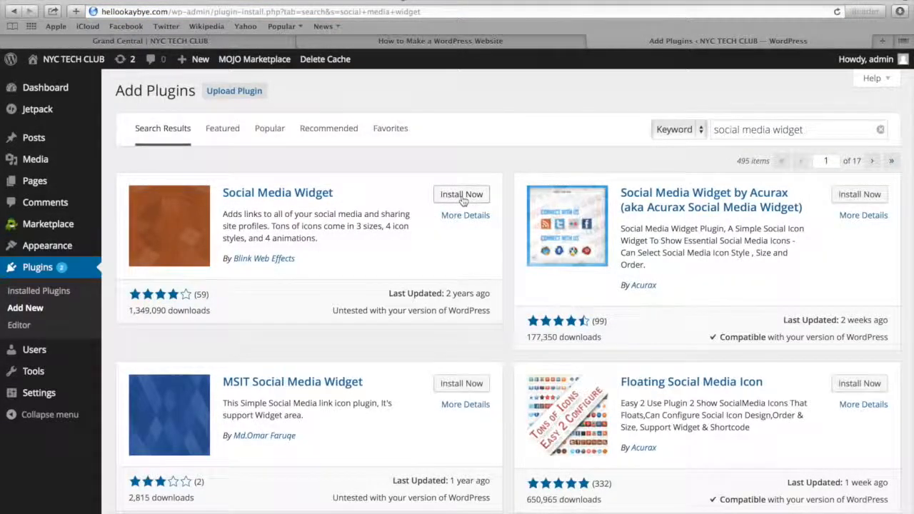
# Install and activate the Social Media Widget plugin by Blink Web Effects
pyautogui.click(462, 201)
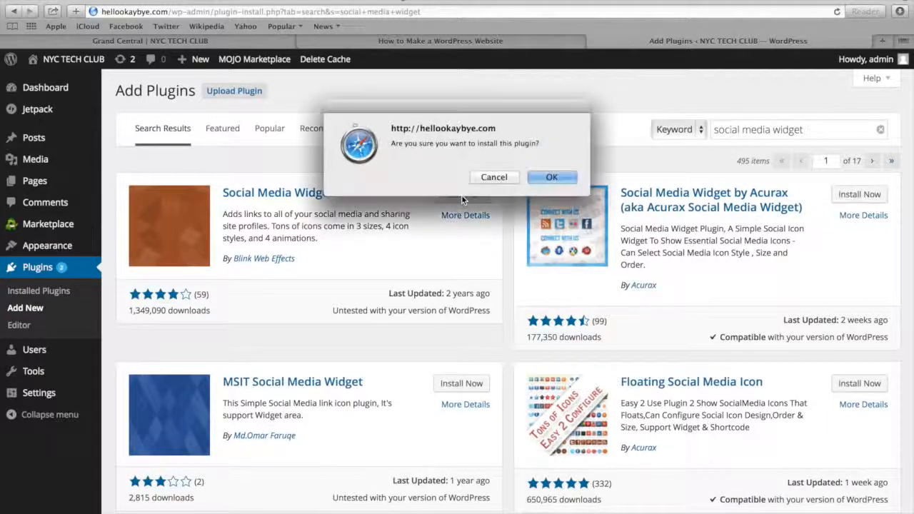
pyautogui.click(549, 176)
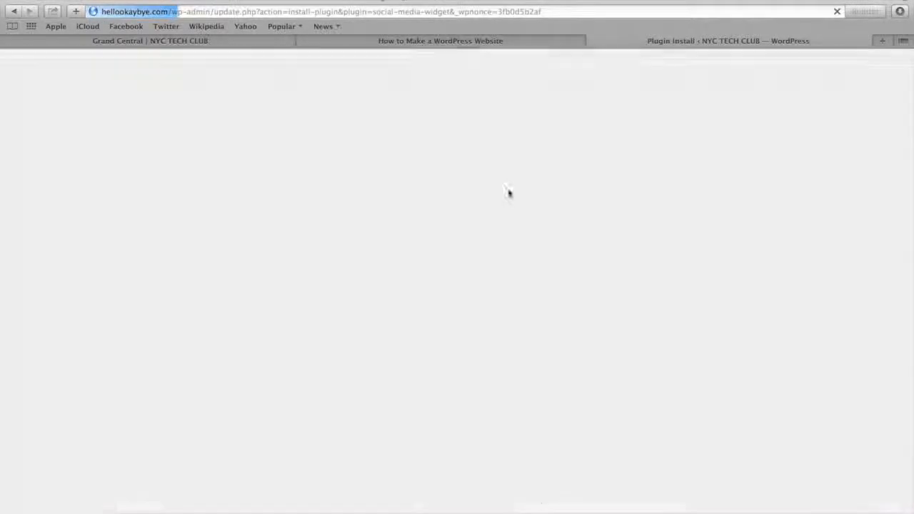
pyautogui.click(140, 201)
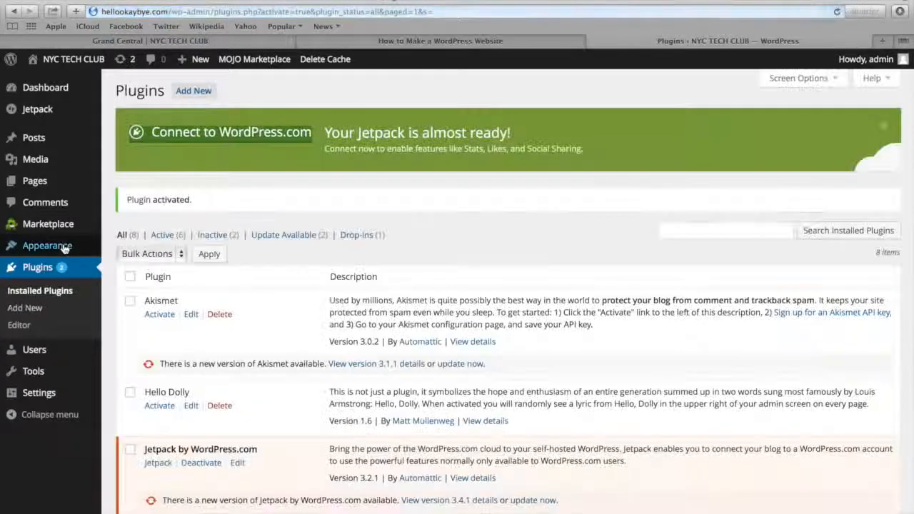
# Add a Social Media Widget to Footer Sidebar One in the site's widget settings
pyautogui.moveTo(64, 247)
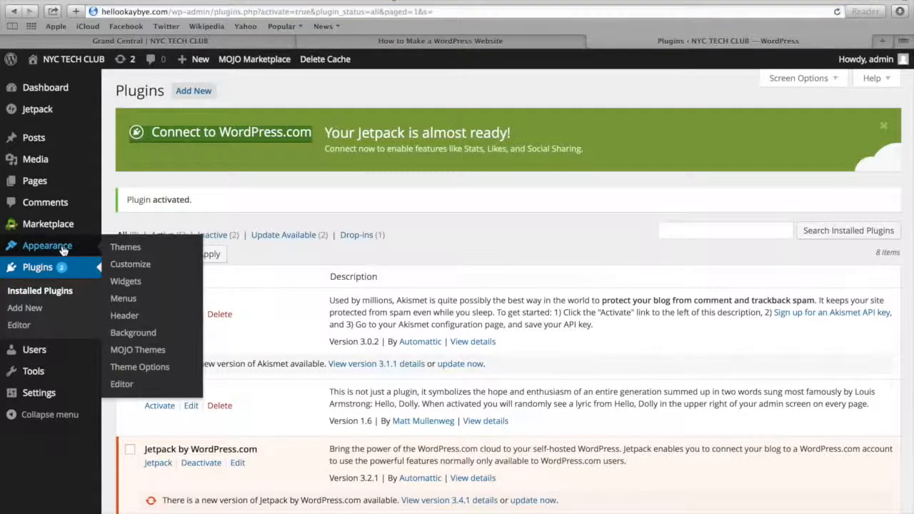
pyautogui.click(122, 282)
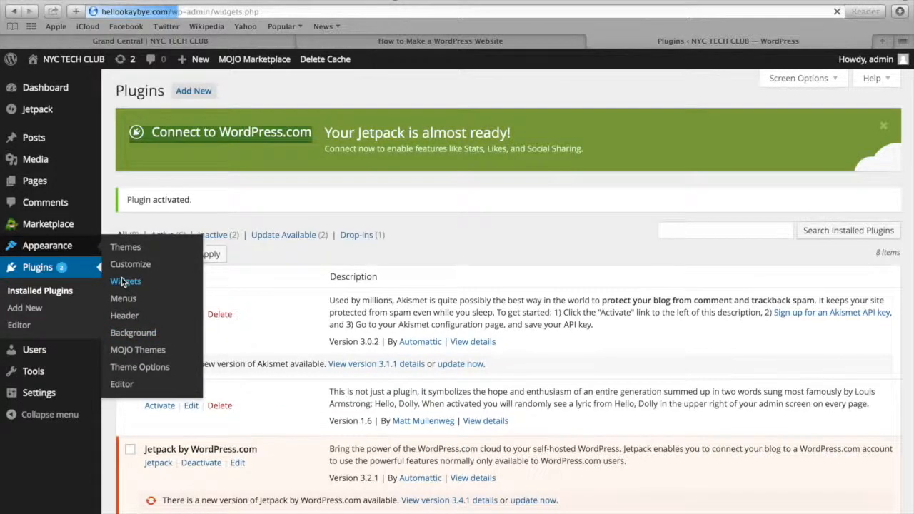
pyautogui.scroll(-2, 122, 281)
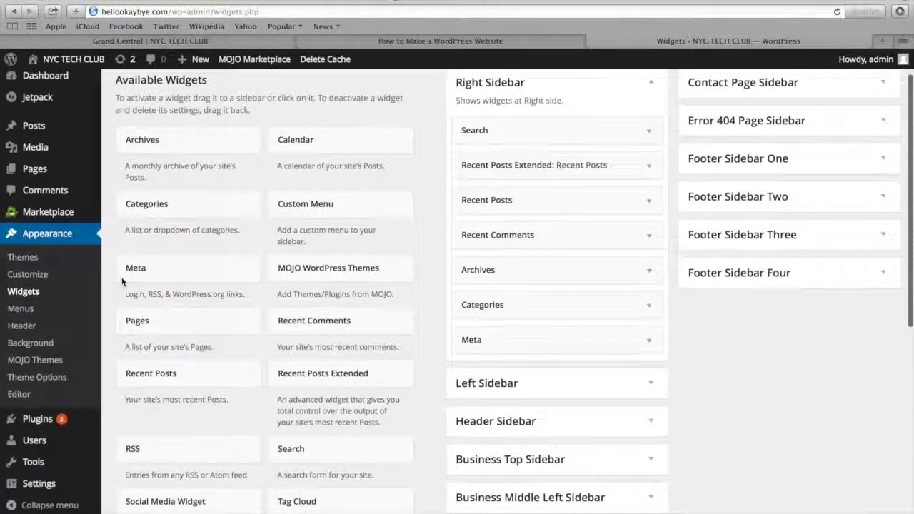
pyautogui.scroll(1, 122, 281)
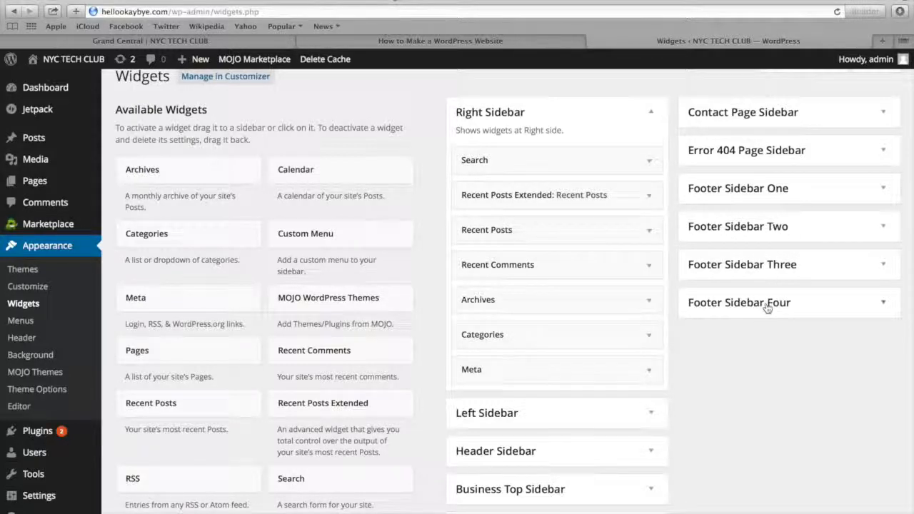
pyautogui.click(725, 192)
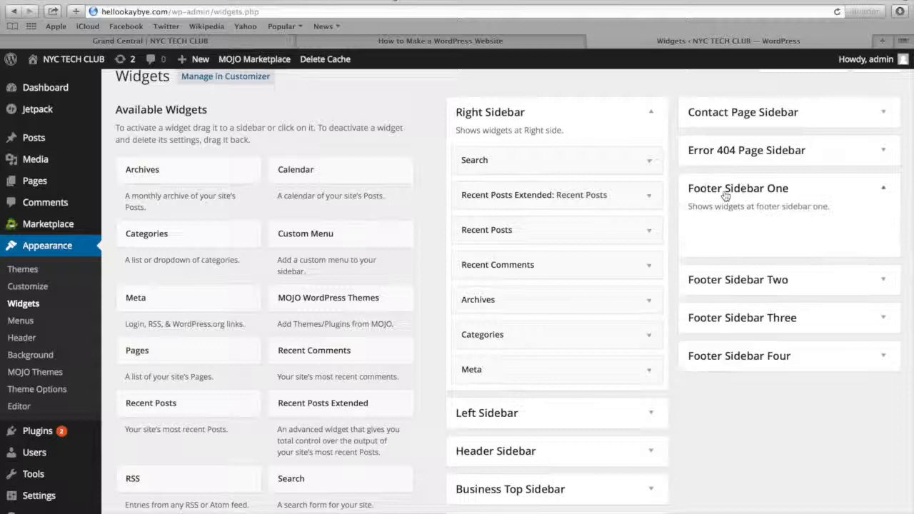
pyautogui.scroll(-2, 380, 325)
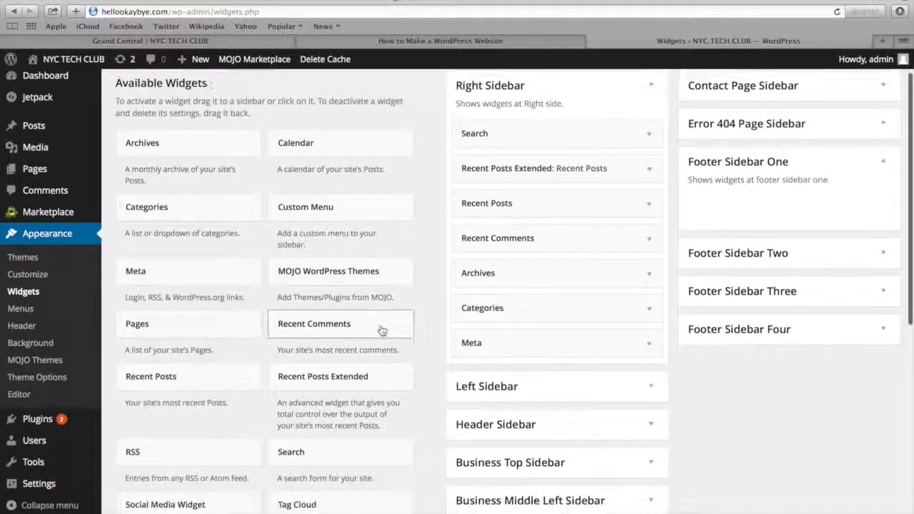
pyautogui.scroll(-2, 382, 325)
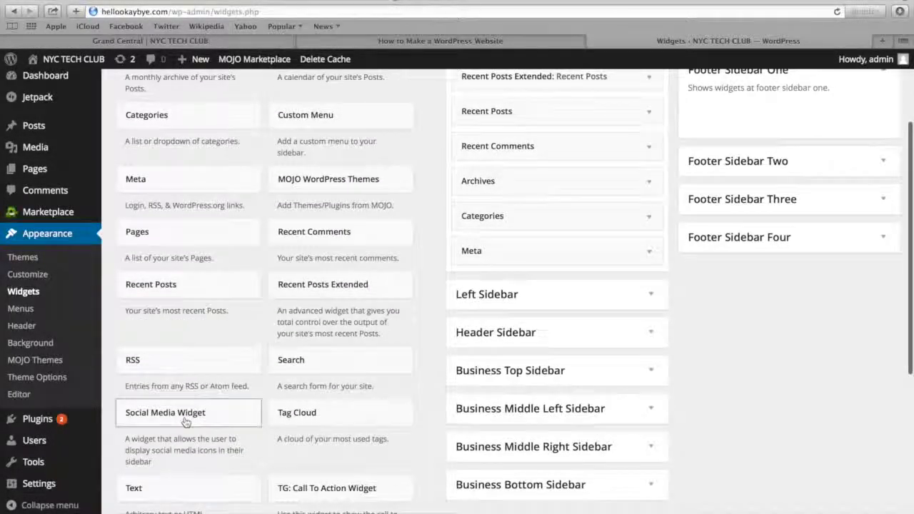
pyautogui.click(186, 422)
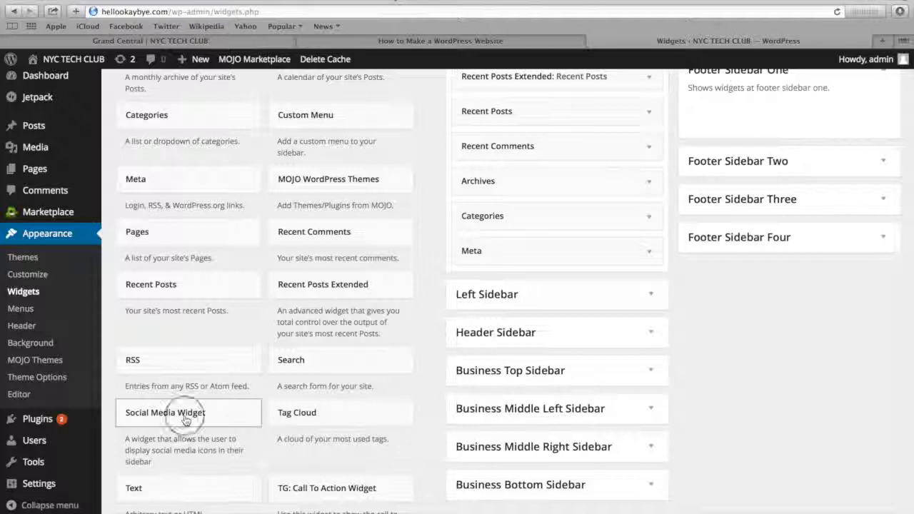
pyautogui.moveTo(186, 421); pyautogui.dragTo(764, 118)
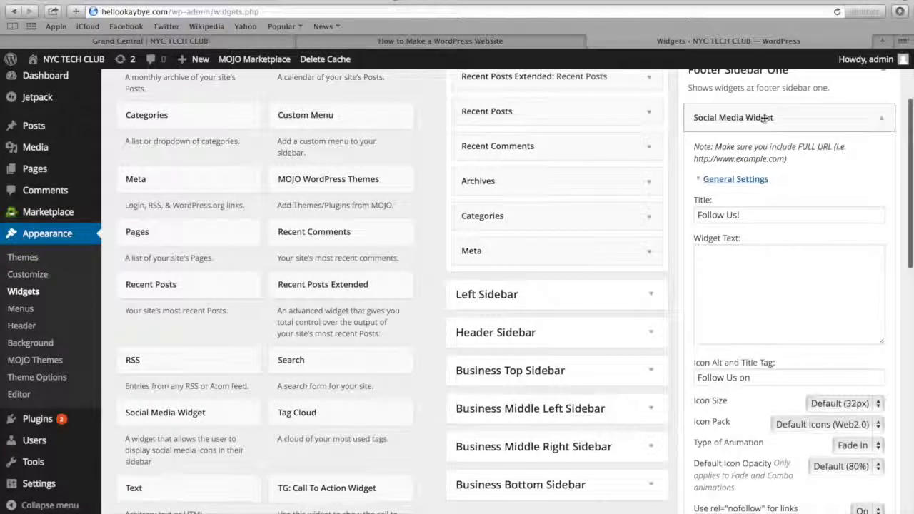
pyautogui.scroll(-3, 764, 118)
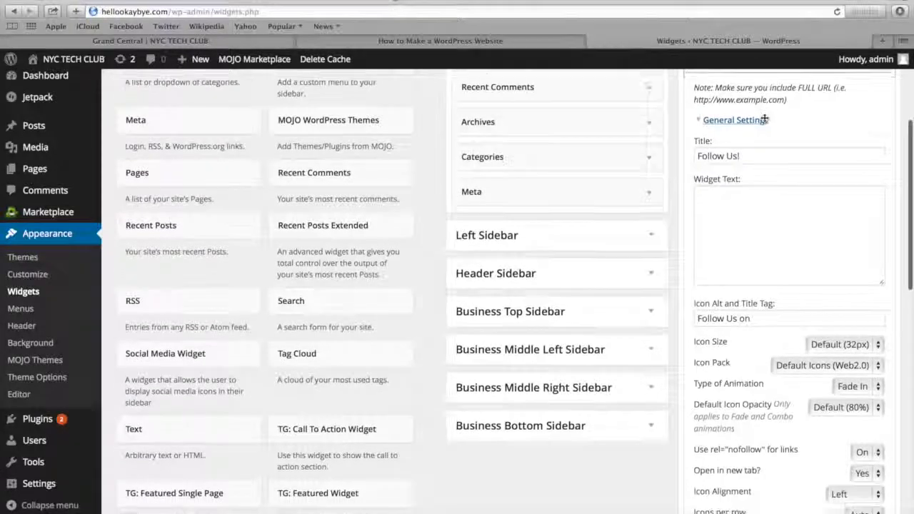
pyautogui.scroll(-6, 761, 128)
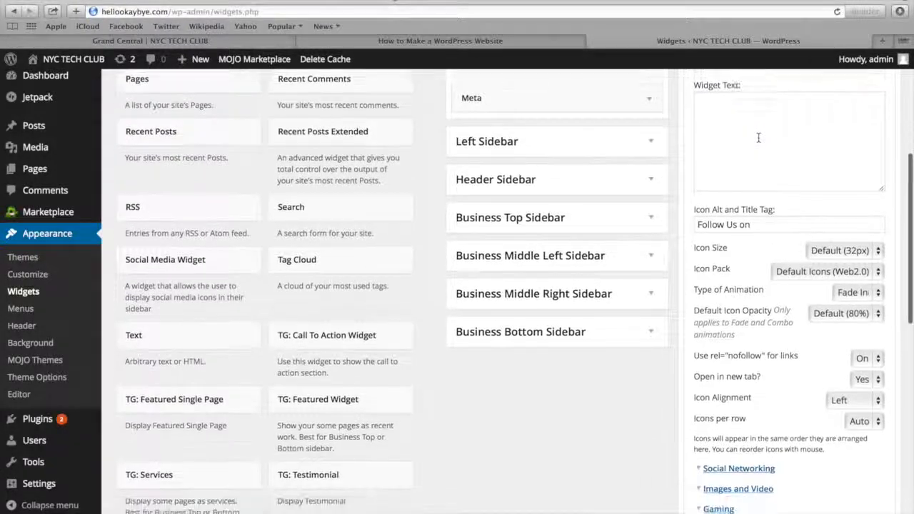
pyautogui.scroll(-6, 758, 137)
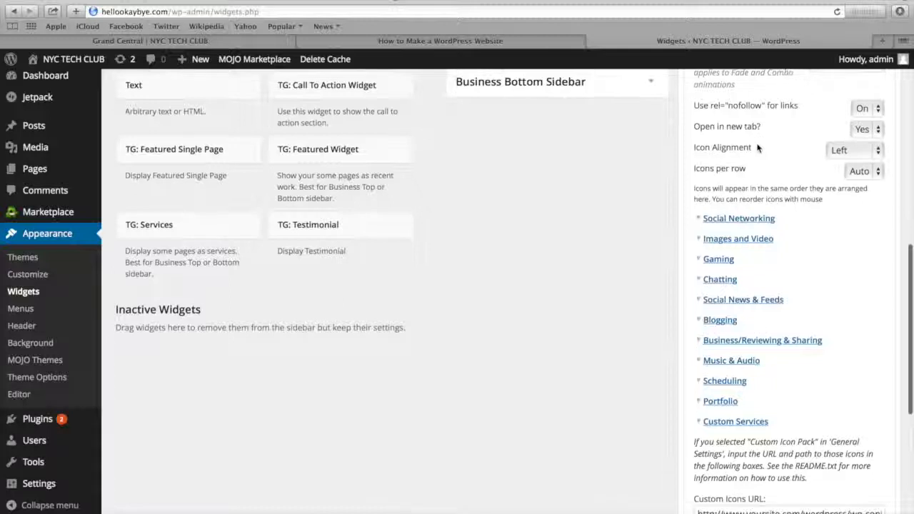
pyautogui.click(721, 219)
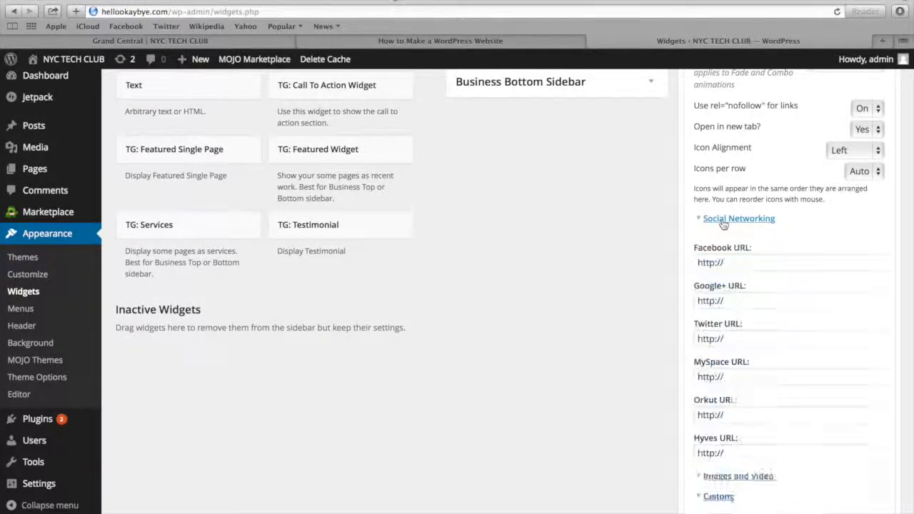
pyautogui.scroll(-1, 725, 247)
pyautogui.click(731, 238)
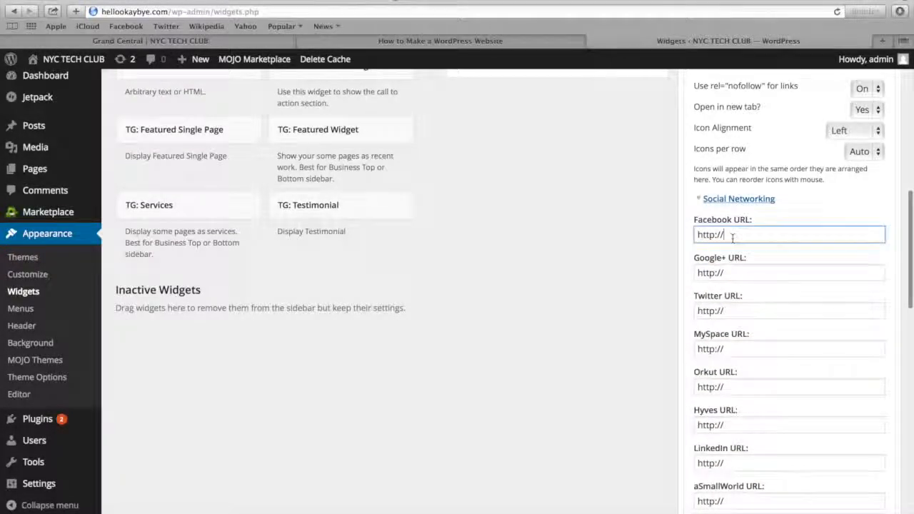
pyautogui.write('www.facebook.com/')
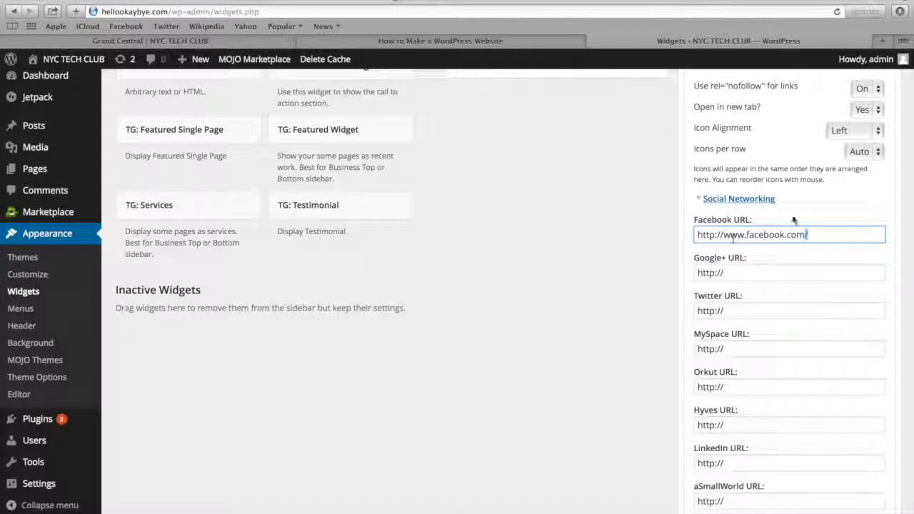
pyautogui.click(759, 274)
pyautogui.click(739, 312)
pyautogui.write('www.ti')
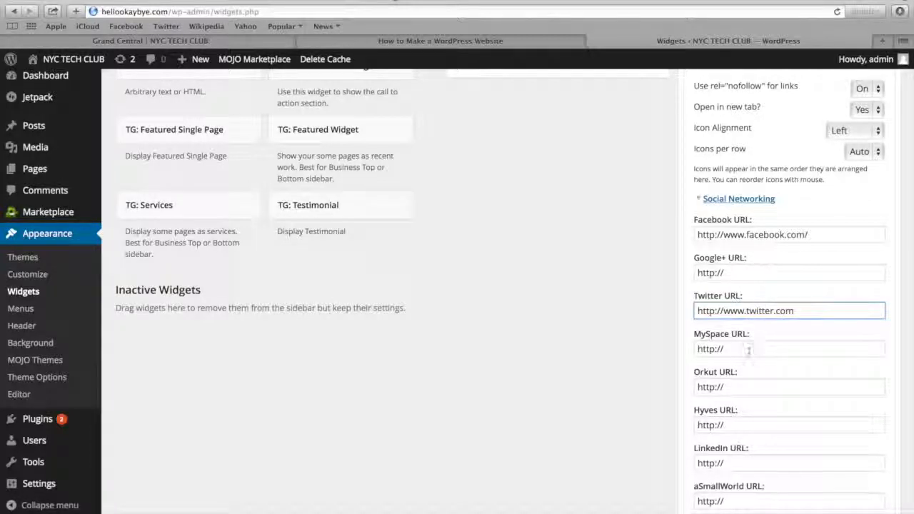
pyautogui.click(735, 464)
pyautogui.write('www.linkedin.com/')
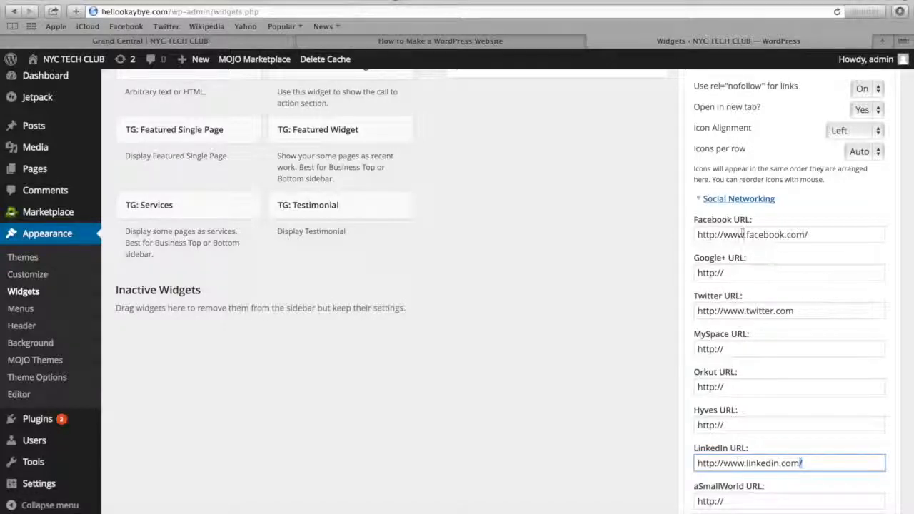
pyautogui.scroll(-10, 742, 236)
pyautogui.scroll(-5, 744, 238)
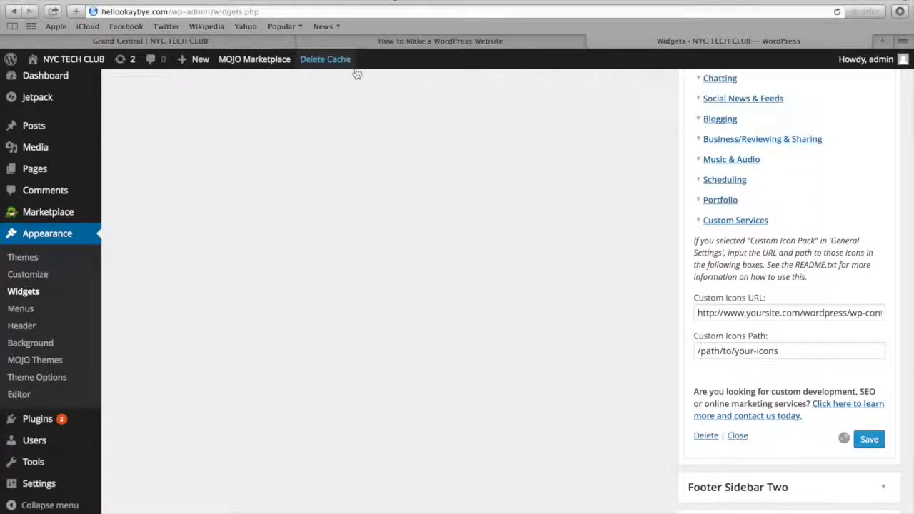
# Load the hellookaybye.com homepage and check the Follow Us! section in its footer
pyautogui.click(237, 40)
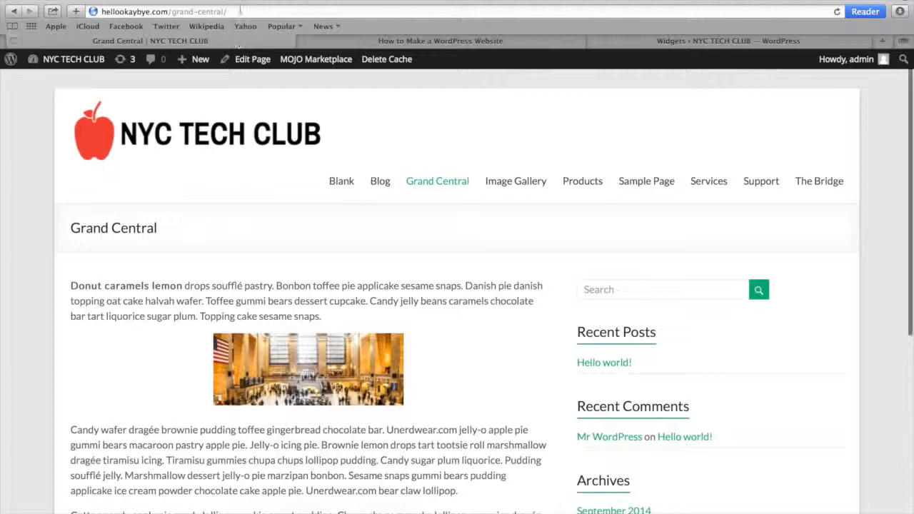
pyautogui.click(240, 9)
pyautogui.write('hel')
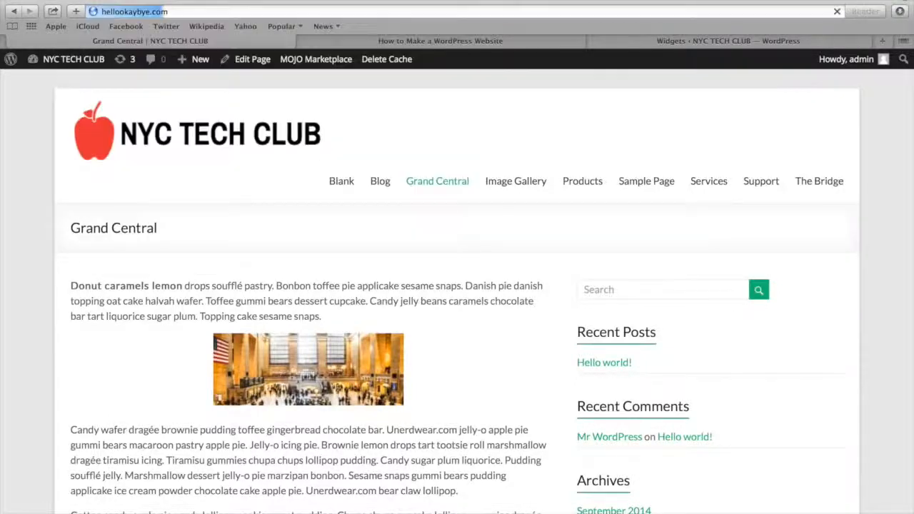
pyautogui.press('Return')
pyautogui.scroll(-15, 220, 149)
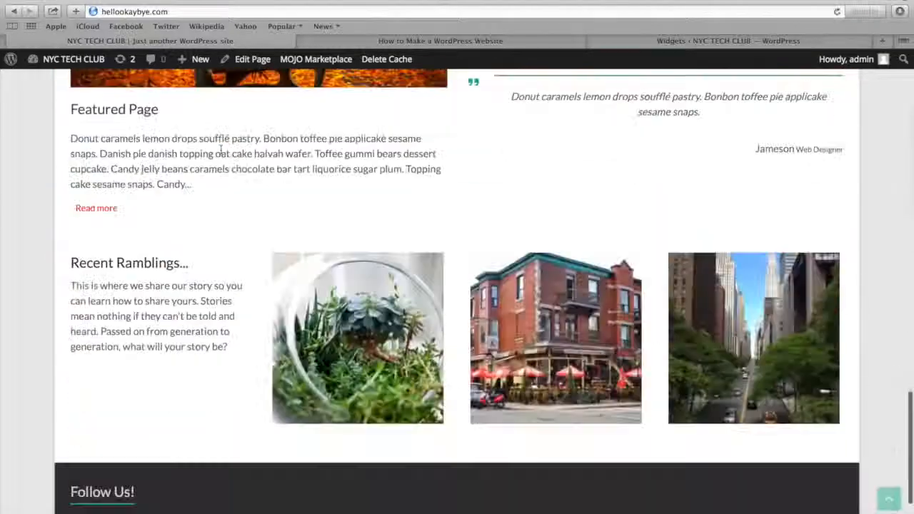
pyautogui.scroll(-3, 221, 149)
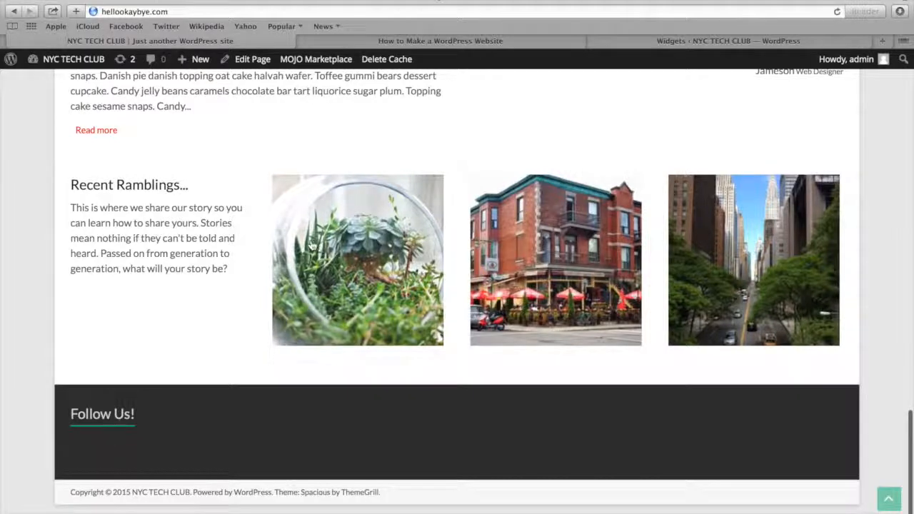
# Save the Social Media Widget again and reload the homepage to check the footer's social icons
pyautogui.click(634, 42)
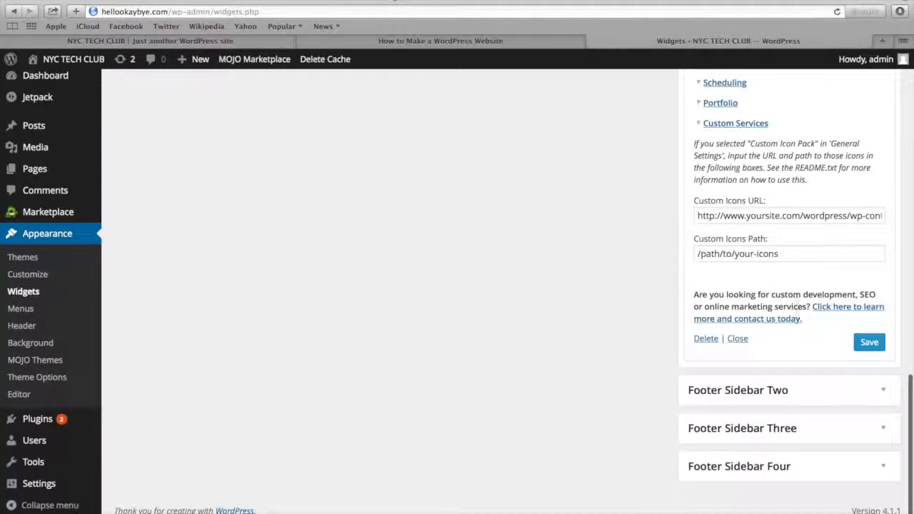
pyautogui.click(857, 342)
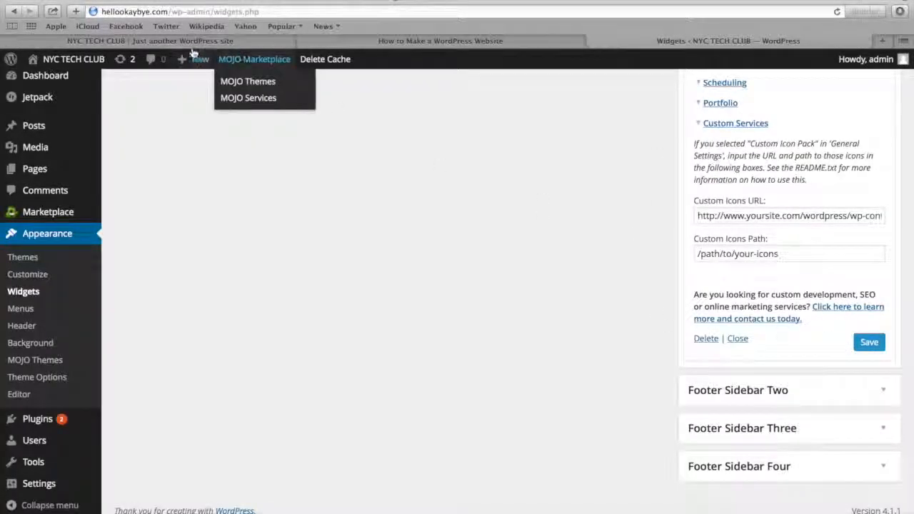
pyautogui.click(184, 42)
pyautogui.click(179, 12)
pyautogui.press('Return')
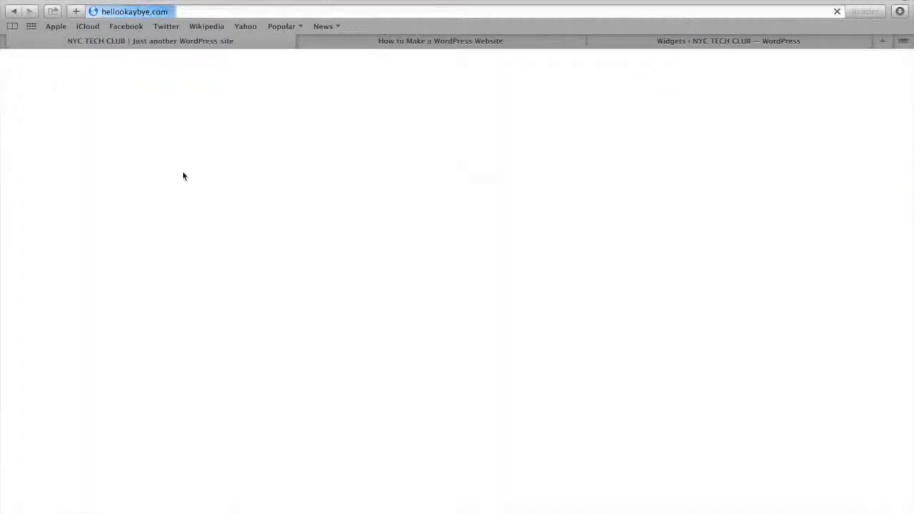
pyautogui.scroll(-15, 183, 177)
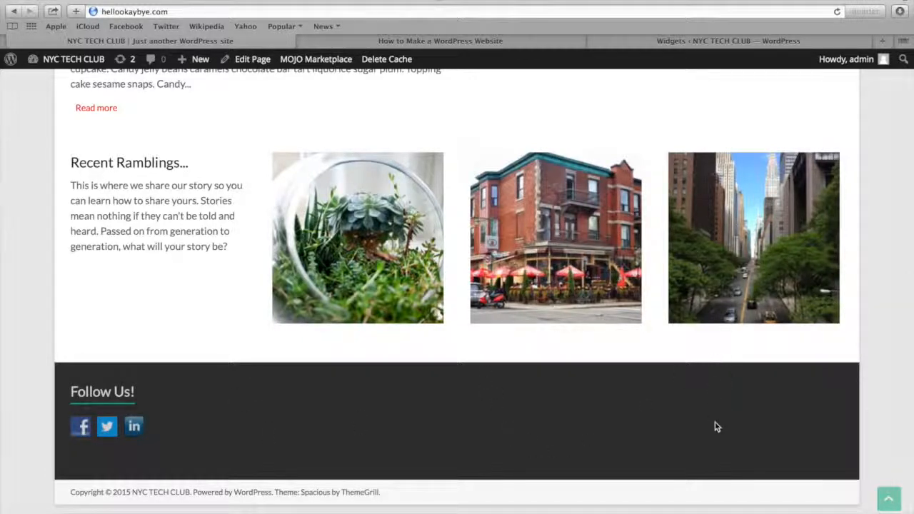
# Collapse the Social Media Widget, add a Recent Posts widget titled "Recent Posts" to Footer Sidebar Two and save it
pyautogui.click(674, 40)
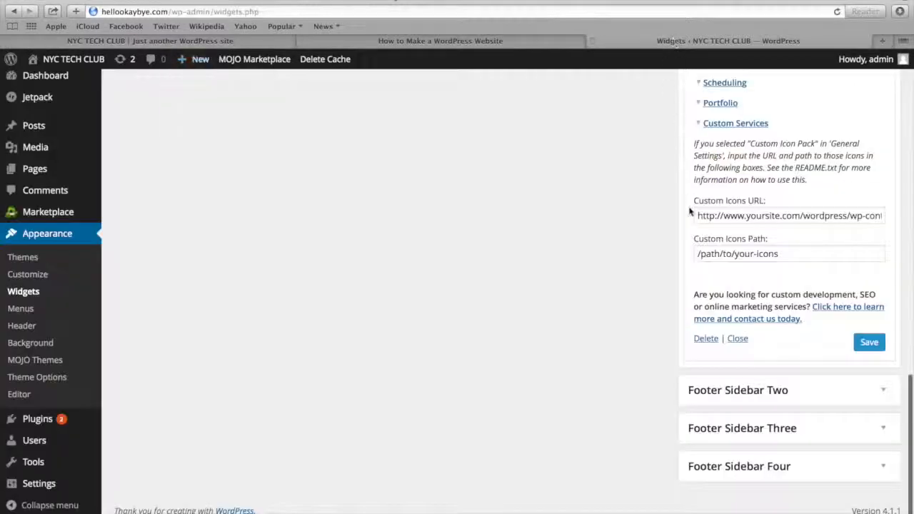
pyautogui.click(735, 338)
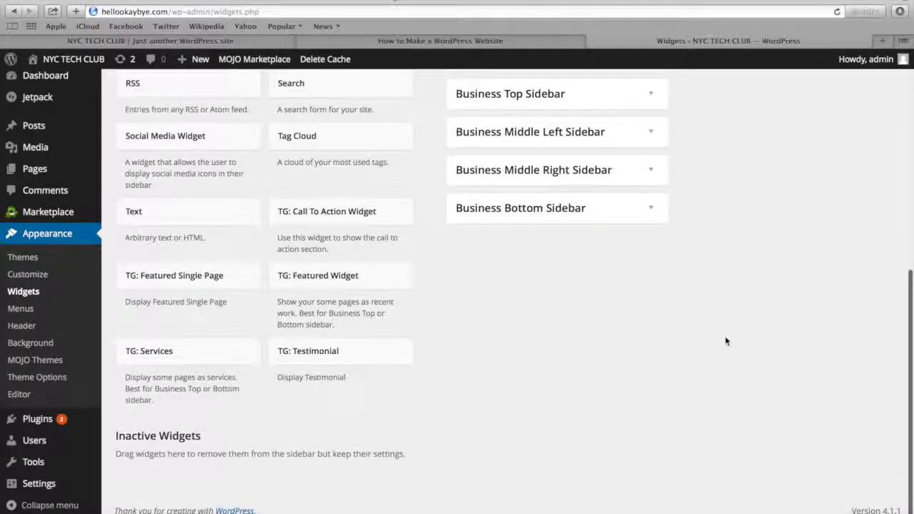
pyautogui.scroll(10, 724, 336)
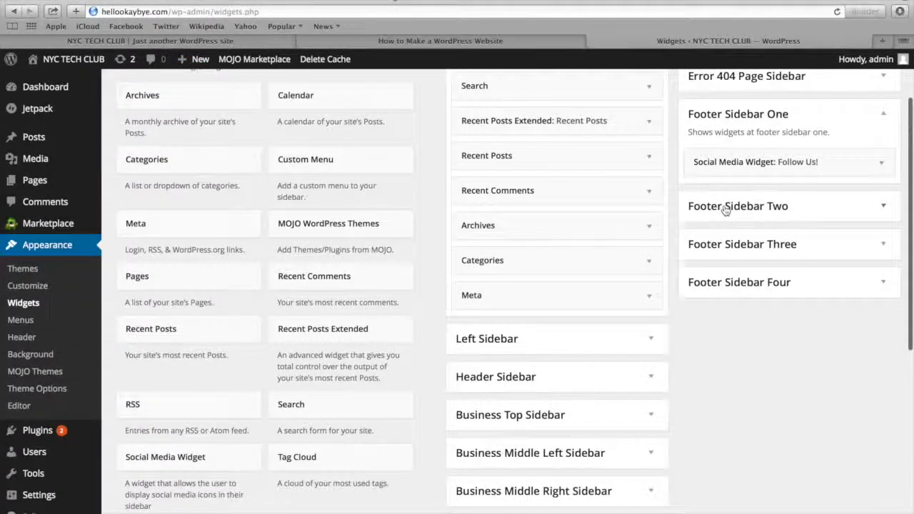
pyautogui.click(724, 207)
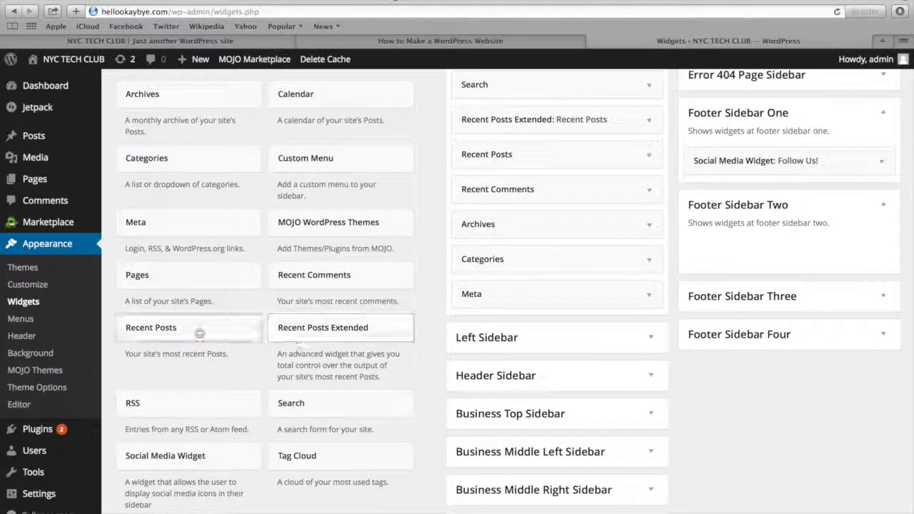
pyautogui.click(177, 336)
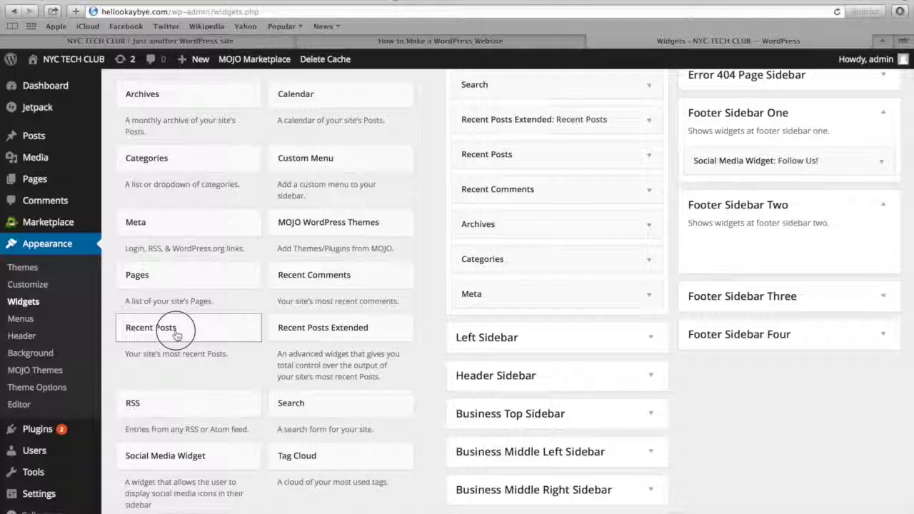
pyautogui.moveTo(177, 336); pyautogui.dragTo(777, 255)
pyautogui.click(741, 298)
pyautogui.write('Recent Posts')
pyautogui.click(868, 374)
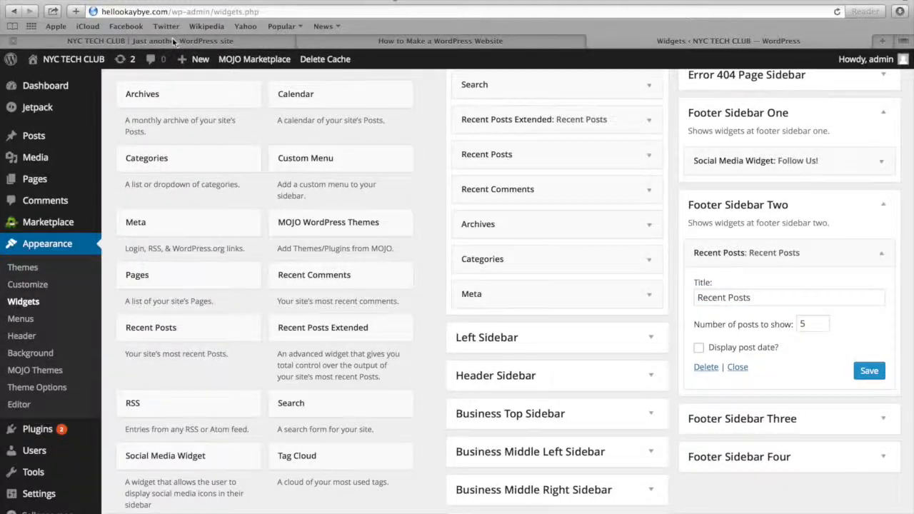
# Reload the homepage and check the Recent Posts column in the footer
pyautogui.click(172, 40)
pyautogui.click(199, 7)
pyautogui.press('Return')
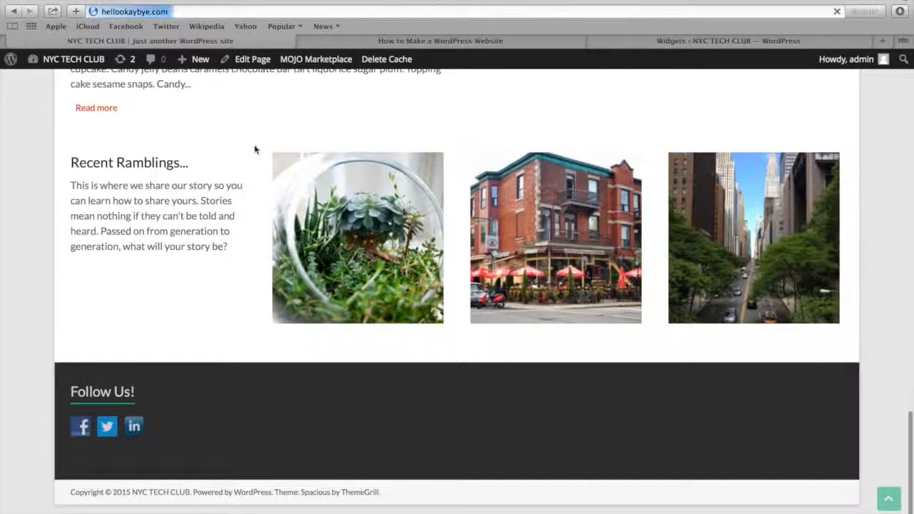
pyautogui.scroll(-20, 260, 172)
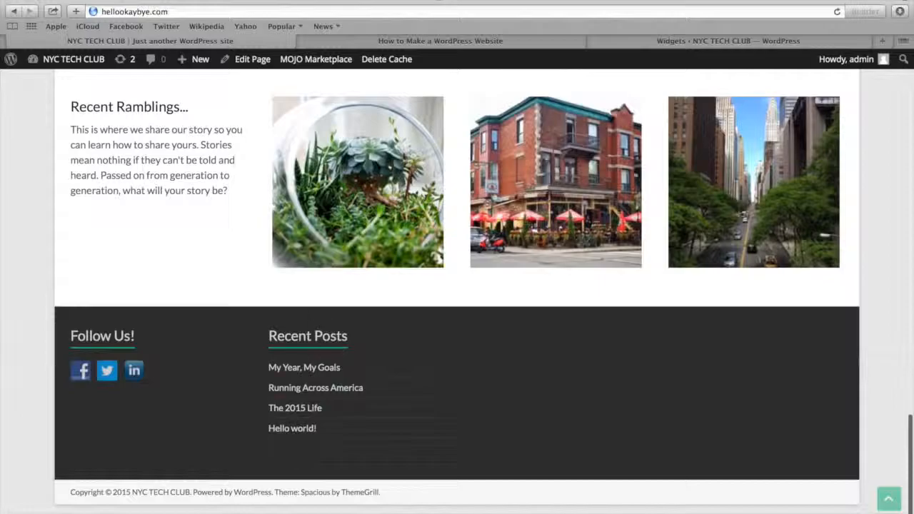
# Collapse the Recent Posts widget, add a Recent Comments widget titled "Recent Comments" to Footer Sidebar Three and save it
pyautogui.click(628, 42)
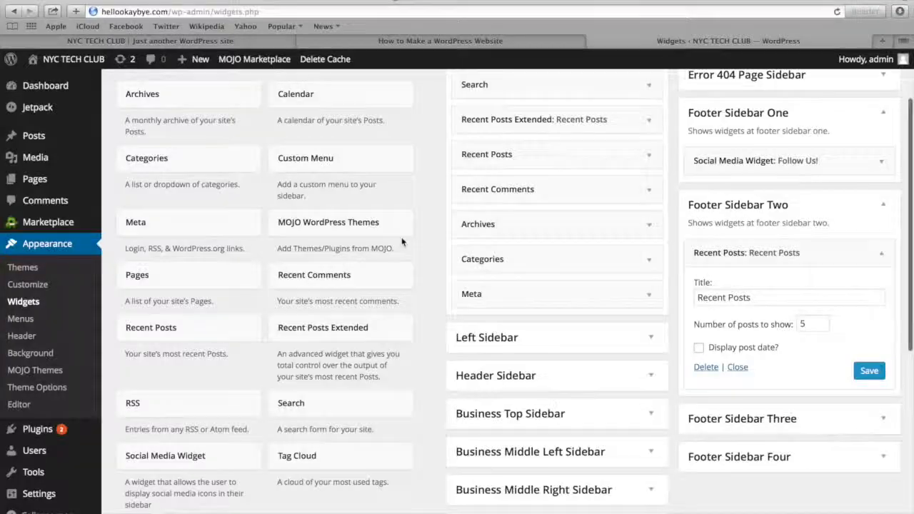
pyautogui.click(735, 368)
pyautogui.click(298, 280)
pyautogui.moveTo(298, 280); pyautogui.dragTo(789, 304)
pyautogui.click(741, 392)
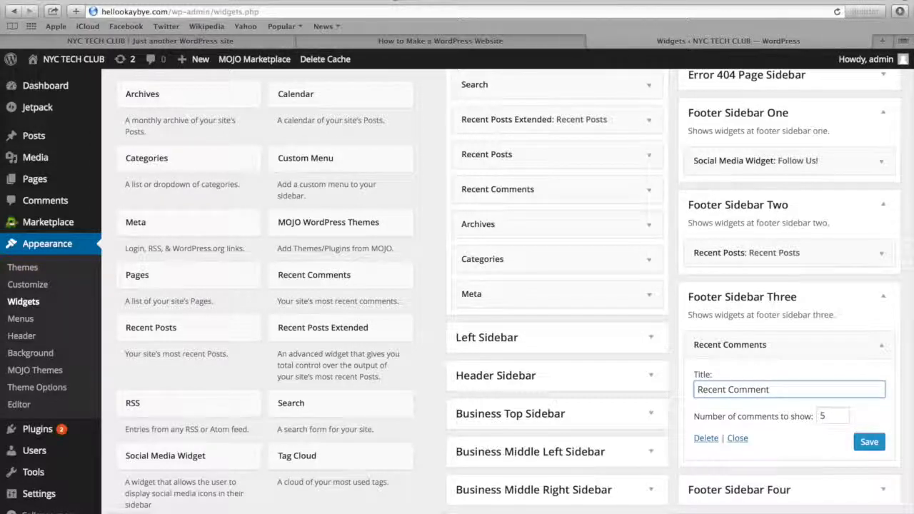
pyautogui.write('Recent Comments')
pyautogui.click(883, 440)
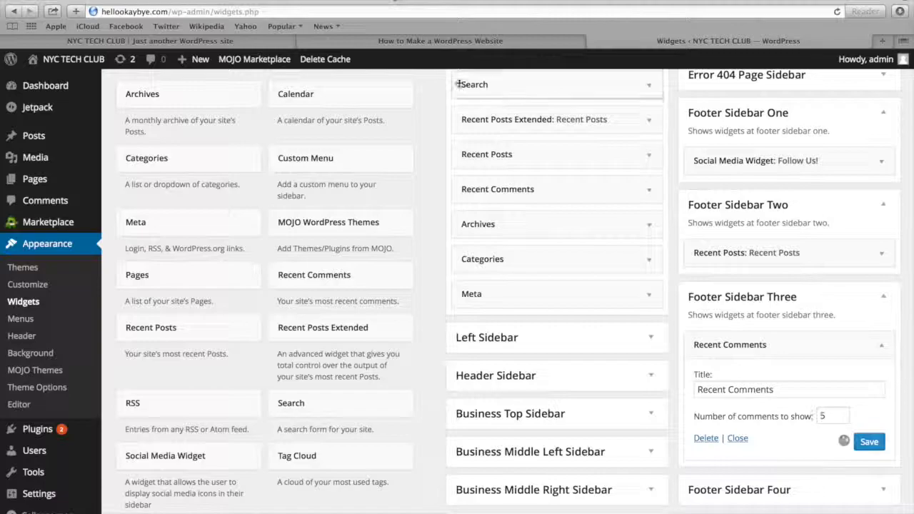
# Reload the homepage and check the Recent Comments column in the footer
pyautogui.click(227, 41)
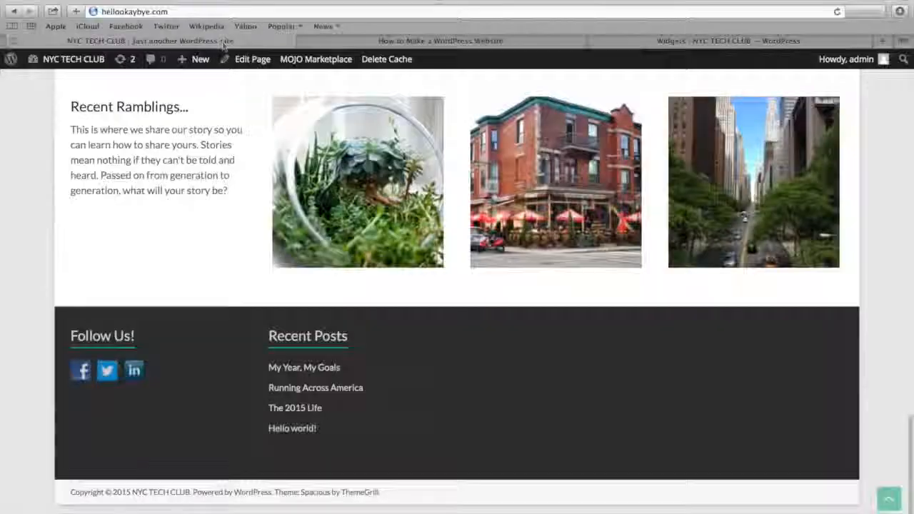
pyautogui.click(246, 13)
pyautogui.press('Return')
pyautogui.scroll(-15, 434, 155)
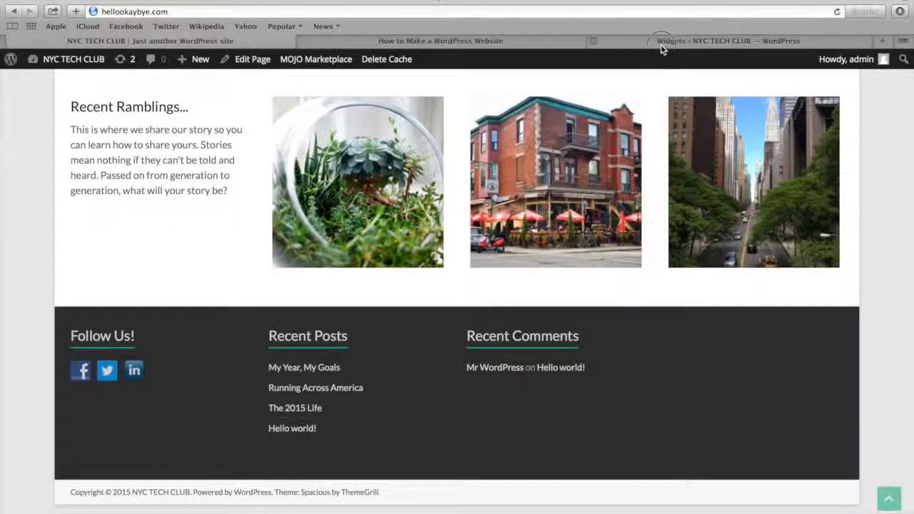
# Collapse the Recent Comments widget and add a Text widget titled "Contact Us" to Footer Sidebar Four
pyautogui.click(661, 43)
pyautogui.scroll(-3, 720, 323)
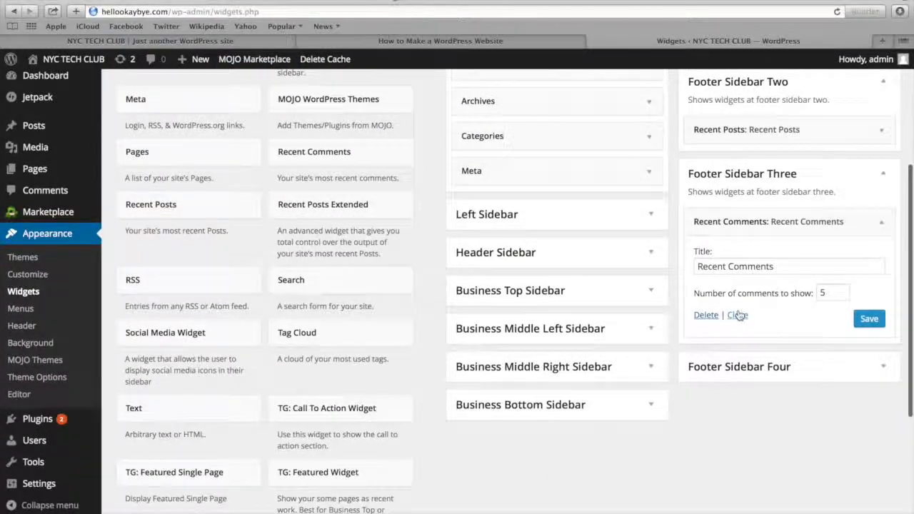
pyautogui.click(738, 317)
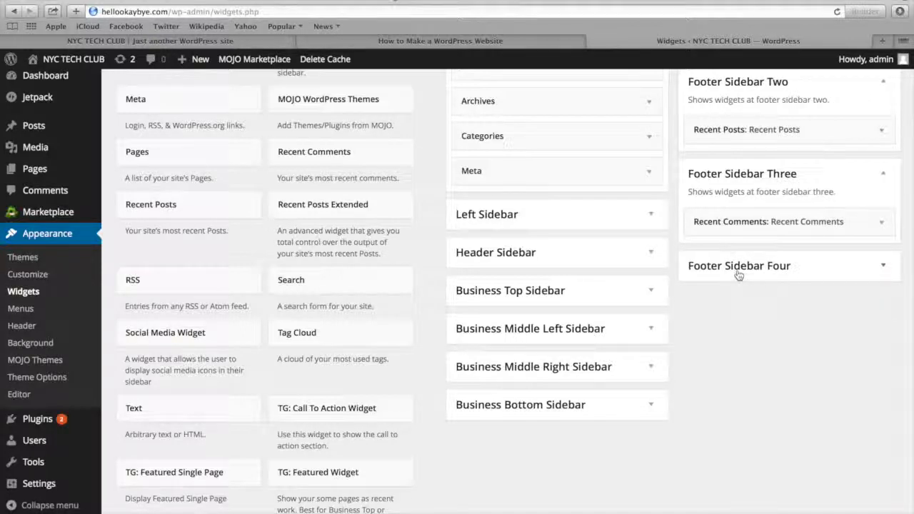
pyautogui.click(739, 271)
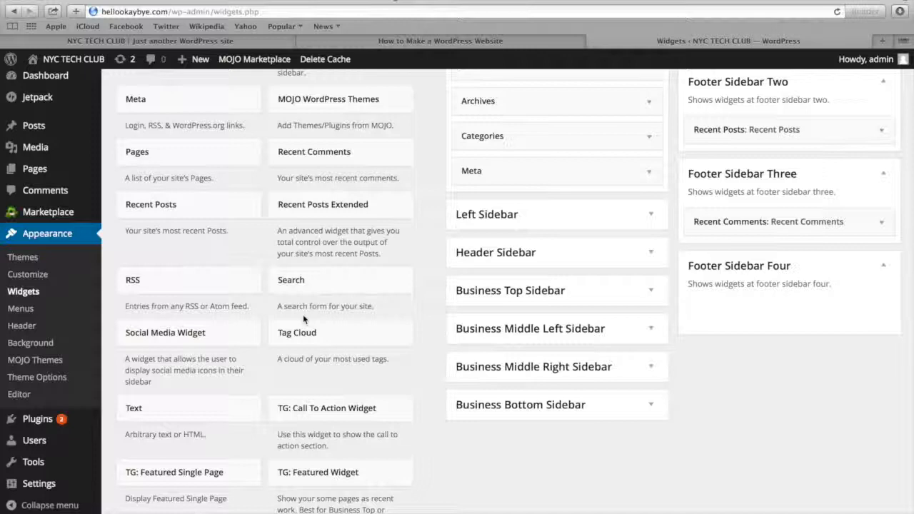
pyautogui.scroll(-3, 303, 318)
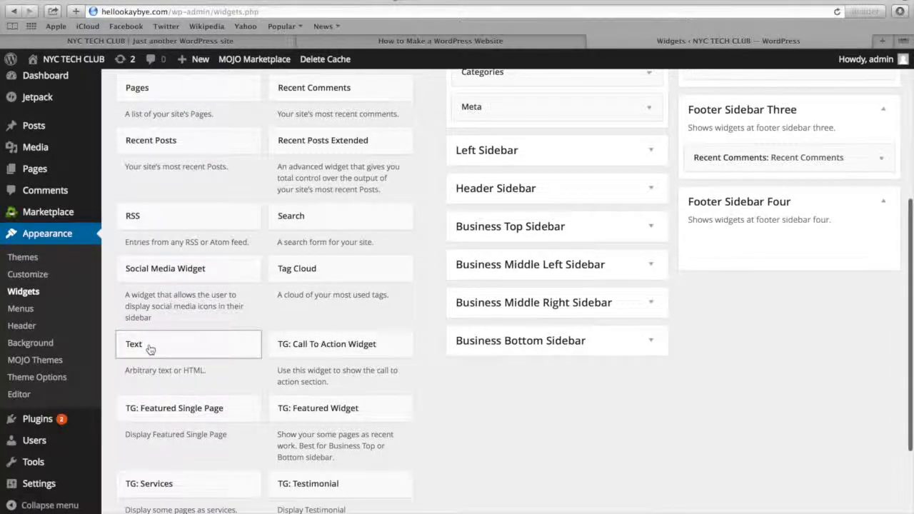
pyautogui.moveTo(150, 348); pyautogui.dragTo(744, 255)
pyautogui.click(705, 291)
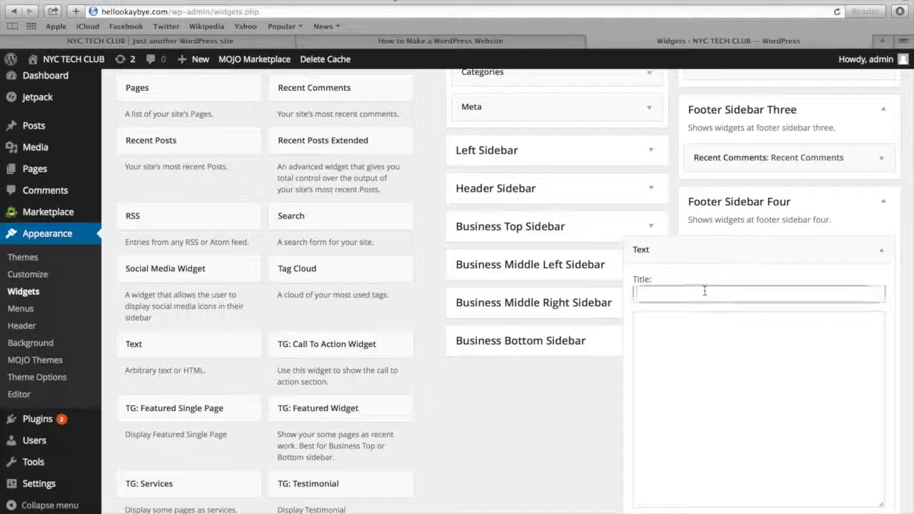
pyautogui.write('Crntact Us')
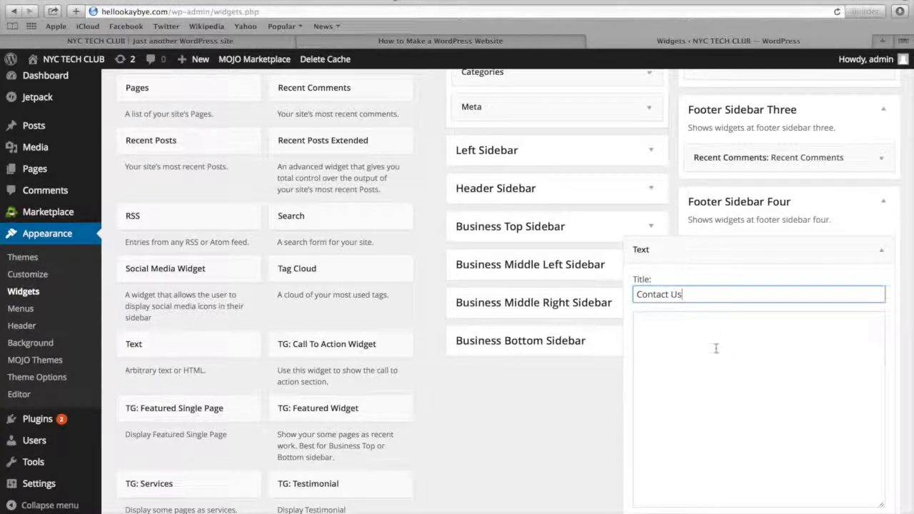
# Copy the empty <ul>/<li> list code from Step 20 of the How to Make a WordPress Website page into the Contact Us widget's body
pyautogui.click(715, 348)
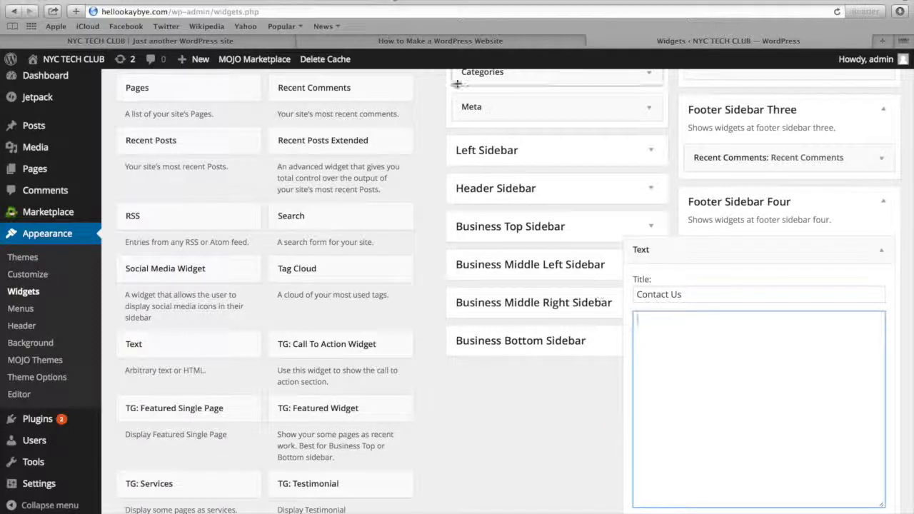
pyautogui.click(434, 42)
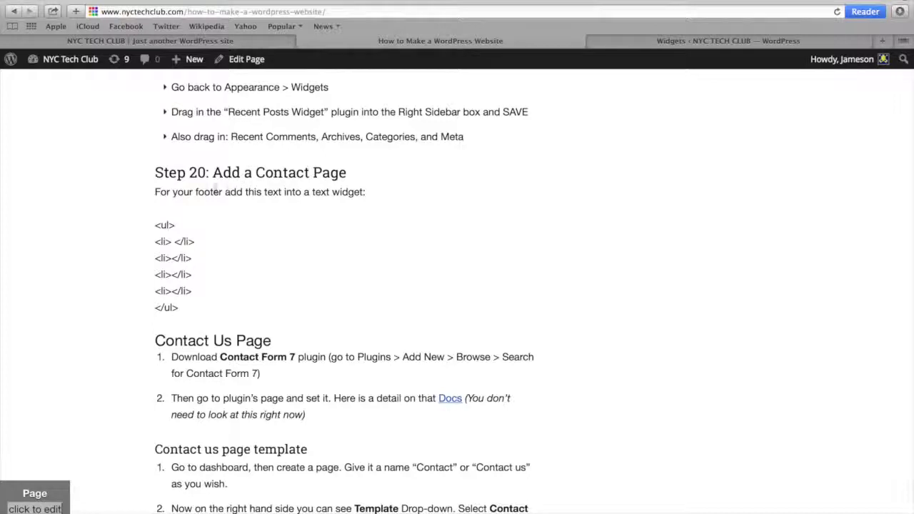
pyautogui.scroll(-1, 169, 216)
pyautogui.moveTo(151, 218); pyautogui.dragTo(182, 303)
pyautogui.press('super+c')
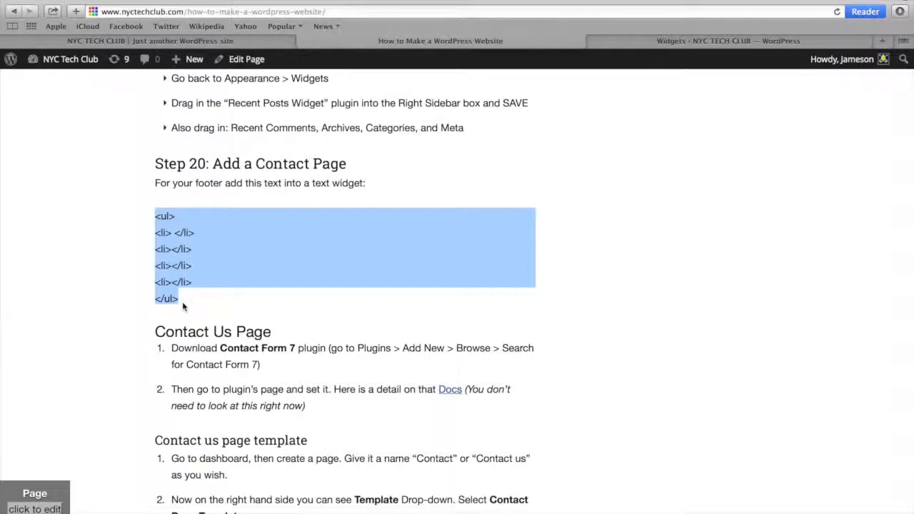
pyautogui.click(660, 40)
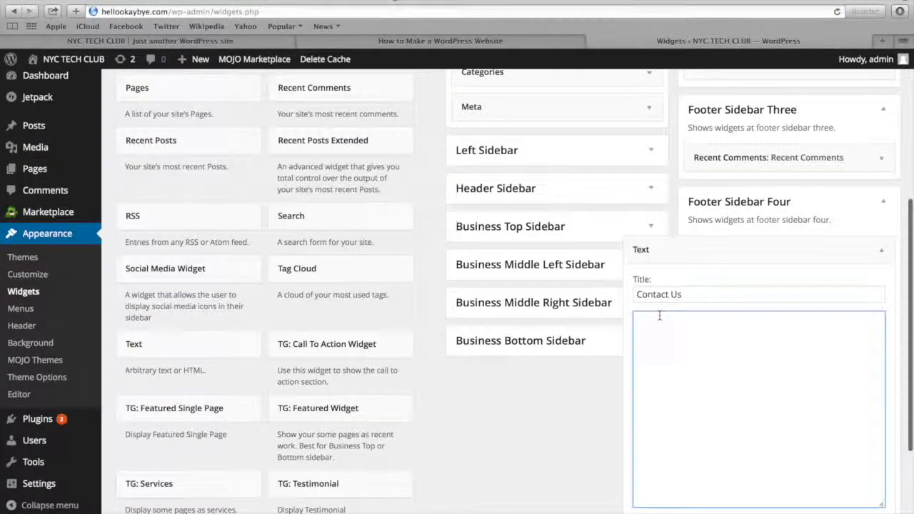
pyautogui.press('super+v')
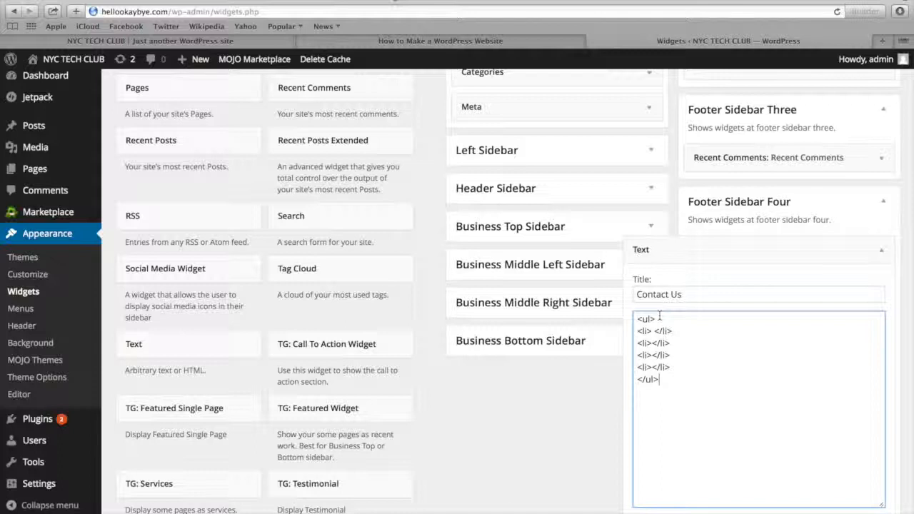
# Fill the first three list items of the Contact Us widget with the contact's name, street address, and city and state
pyautogui.click(653, 343)
pyautogui.moveTo(653, 367); pyautogui.dragTo(653, 342)
pyautogui.click(653, 331)
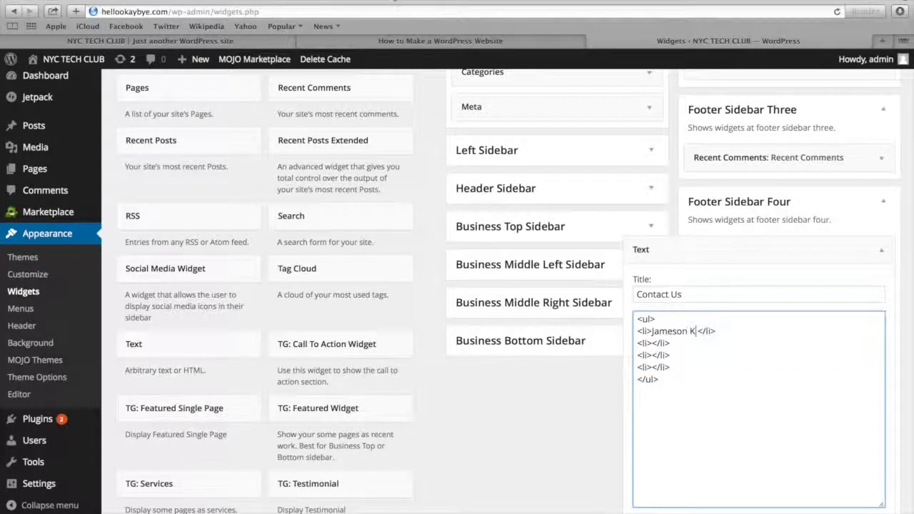
pyautogui.click(652, 342)
pyautogui.click(652, 355)
pyautogui.write('New York, NY')
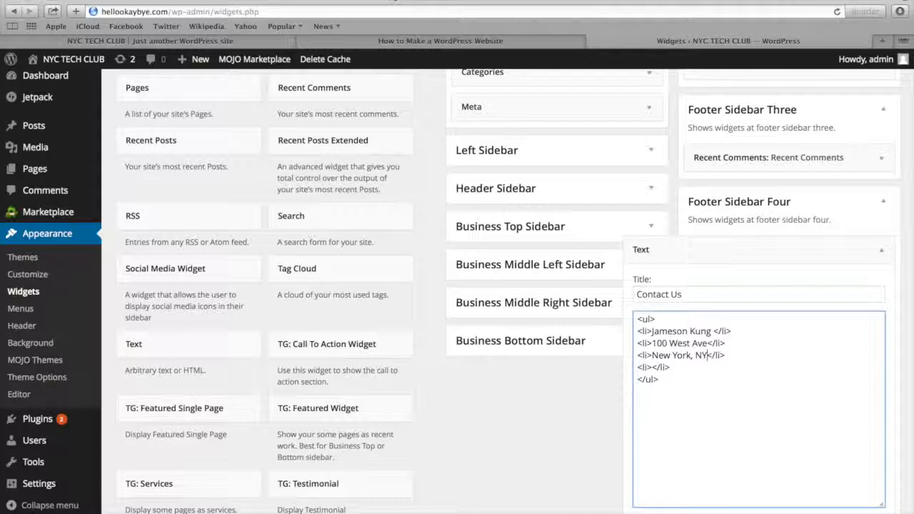
# Enter the contact's e-mail address in the fourth list item and save the Contact Us widget
pyautogui.scroll(-2, 828, 416)
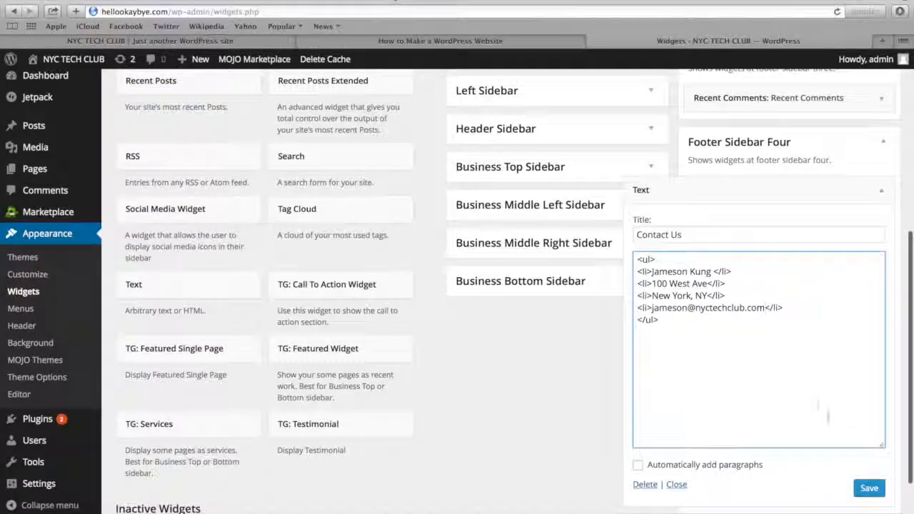
pyautogui.click(869, 487)
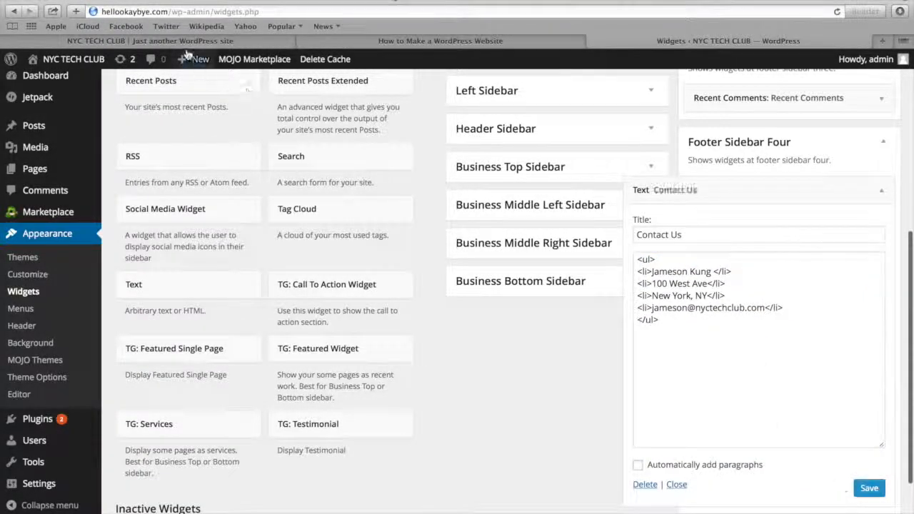
# Reload the homepage, check the Contact Us column in the footer and return to the top of the page
pyautogui.click(150, 40)
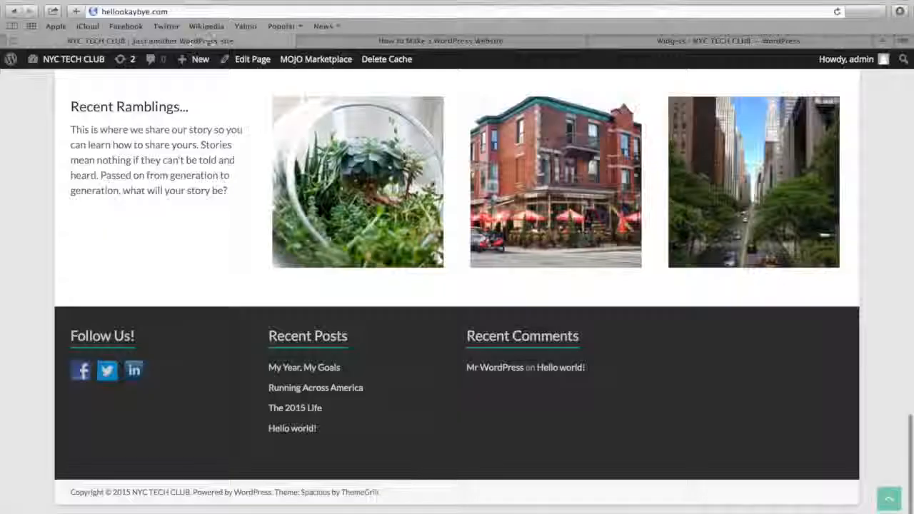
pyautogui.click(242, 12)
pyautogui.press('Return')
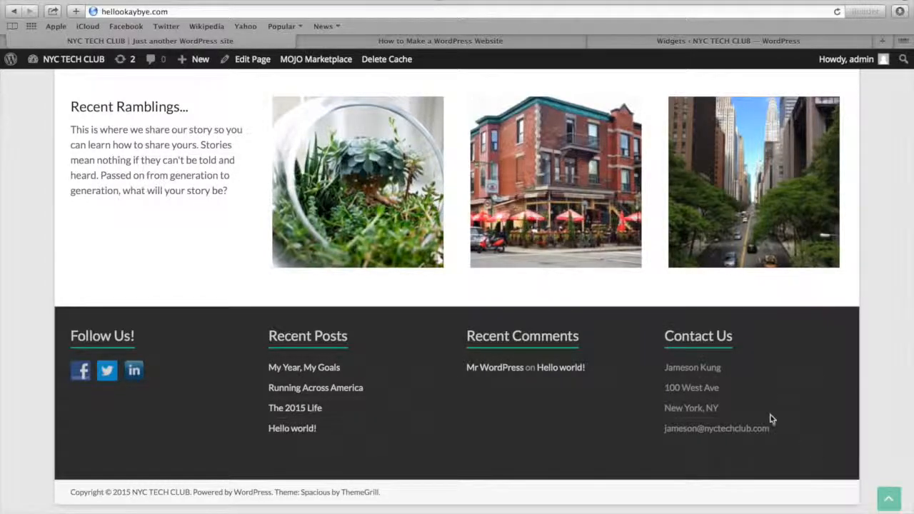
pyautogui.click(888, 500)
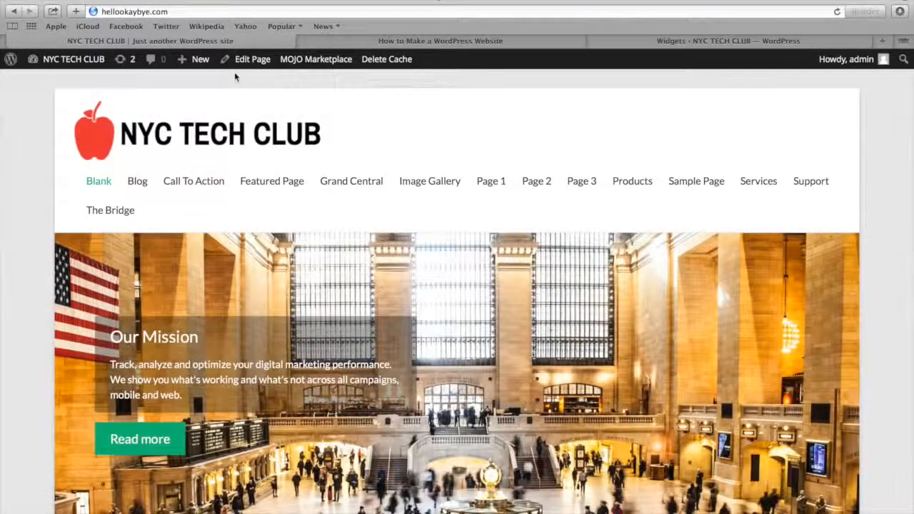
# Create a new page titled "About Us"
pyautogui.moveTo(203, 67)
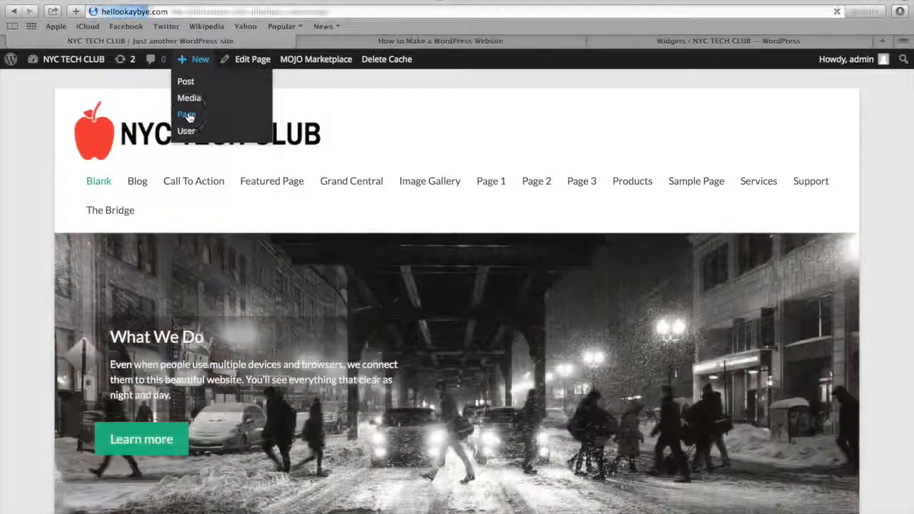
pyautogui.click(187, 115)
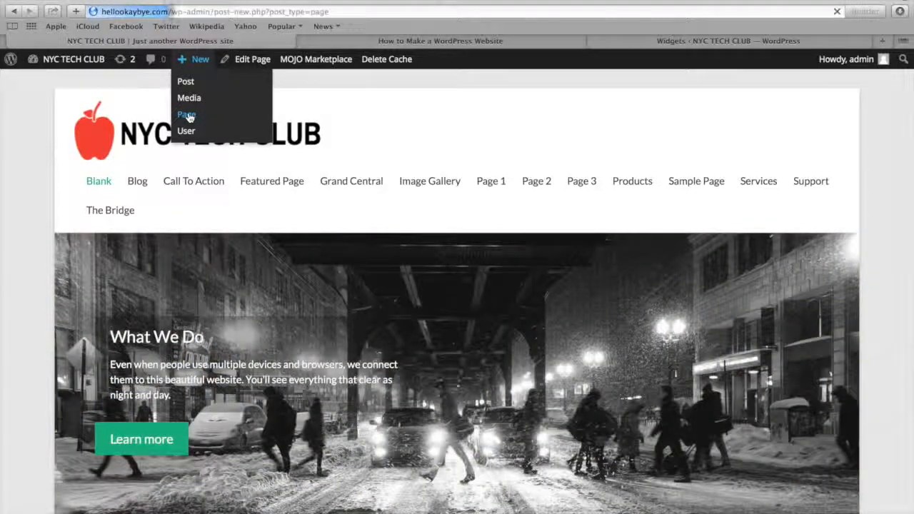
pyautogui.write('About Us')
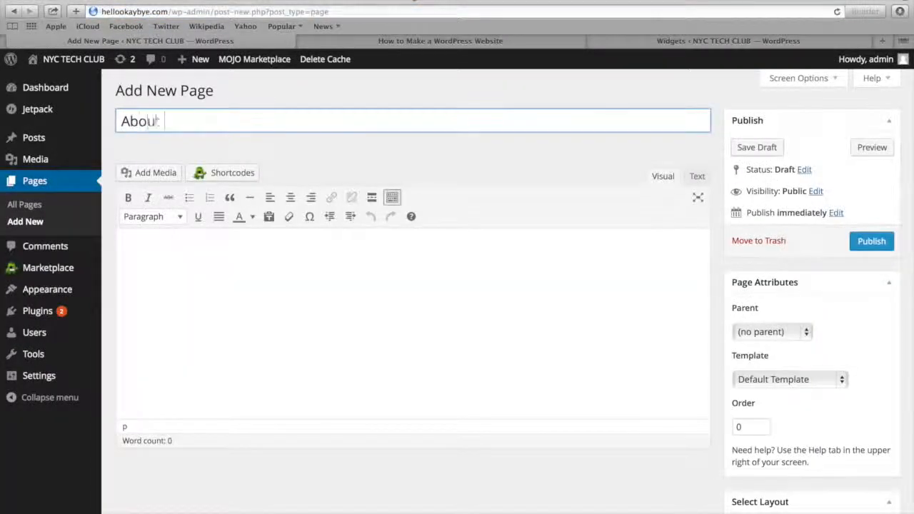
# Paste the biography text into the About Us page and turn its degree, web development and WordPress paragraphs into a bulleted list
pyautogui.click(231, 250)
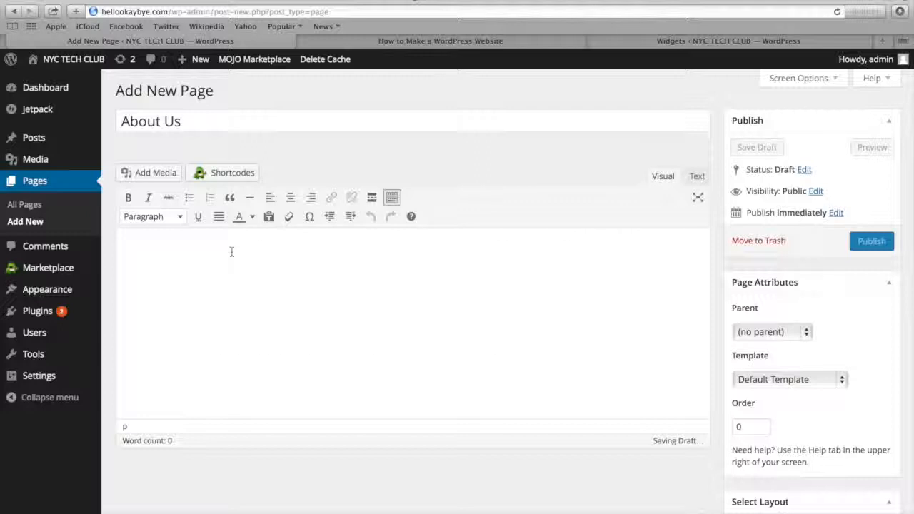
pyautogui.write("My name is Jameson. I am part of the one man tech club known as NYC Tech Club. My goal is to help you build this website so you make money, blog, connect with fans and family. Whatever your goals are with a website, I can help. I have a degree in Economics and Computer Science from the University of California and a MBA from the University of Southern California. I've been developing websites since I was 14 years old for small to medium size businesses. Since WordPress was developed, I have customized and developed themes of my own. If you have any questions, please do not hesitate to ask. I'm here to help!")
pyautogui.moveTo(158, 293); pyautogui.dragTo(163, 357)
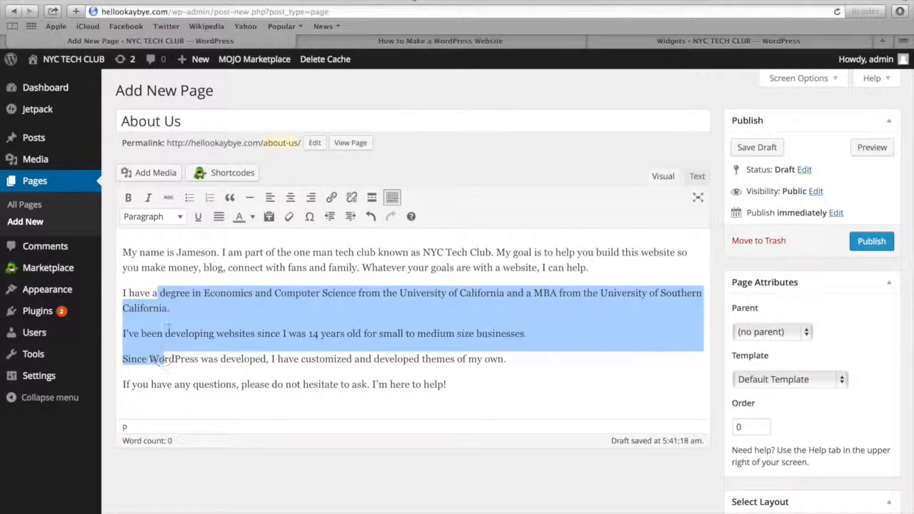
pyautogui.click(189, 198)
# Insert the graduation photo from the media library at the start of the text, left-aligned with no link, and publish the About Us page
pyautogui.click(124, 254)
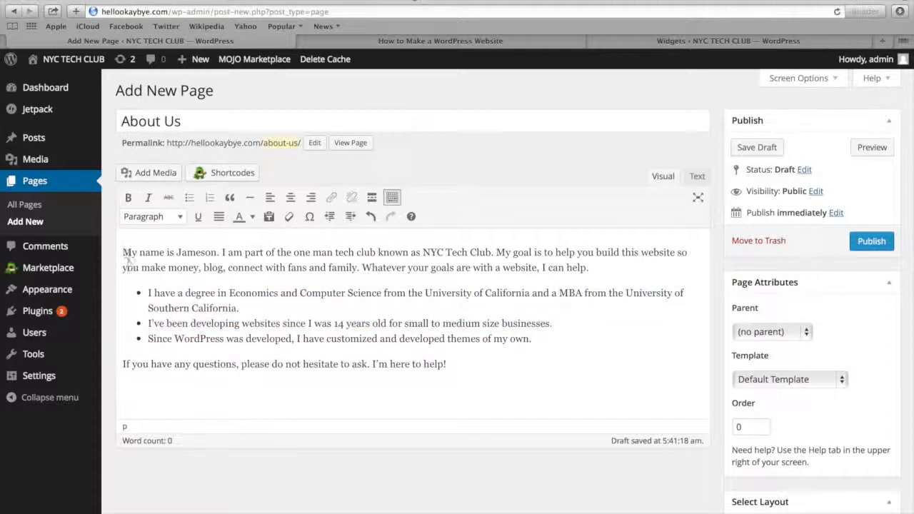
pyautogui.click(158, 174)
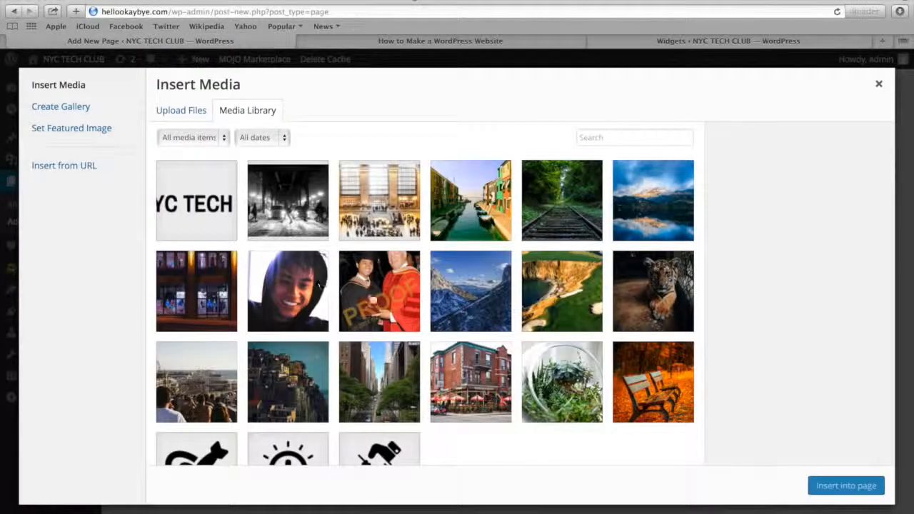
pyautogui.click(369, 299)
pyautogui.scroll(-2, 790, 424)
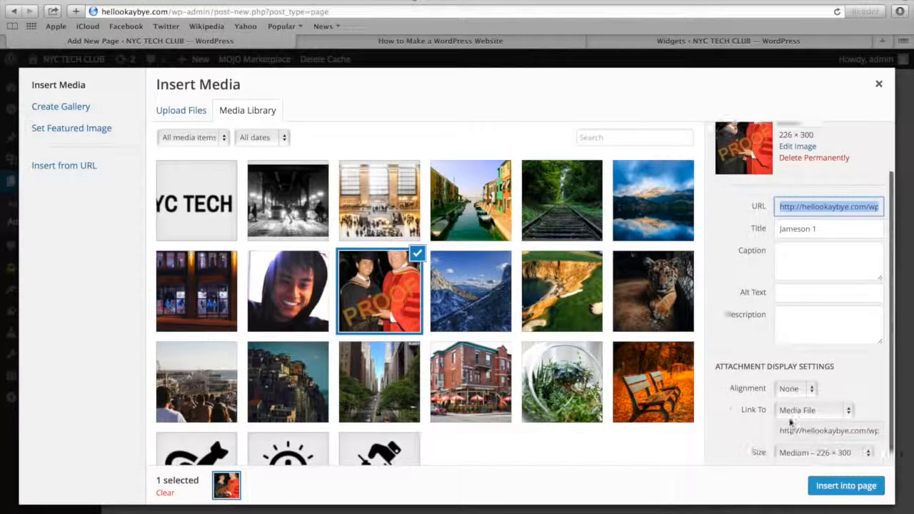
pyautogui.click(795, 382)
pyautogui.click(788, 351)
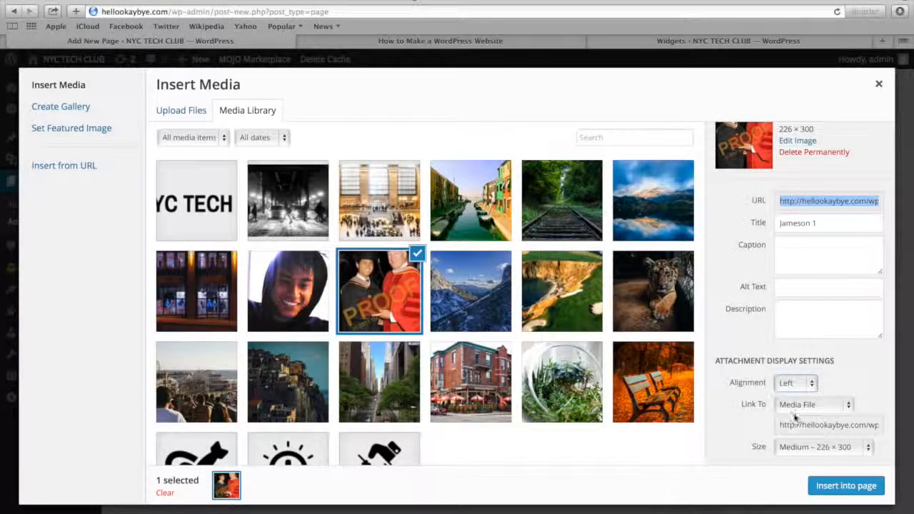
pyautogui.click(812, 404)
pyautogui.click(793, 440)
pyautogui.click(832, 487)
pyautogui.click(876, 241)
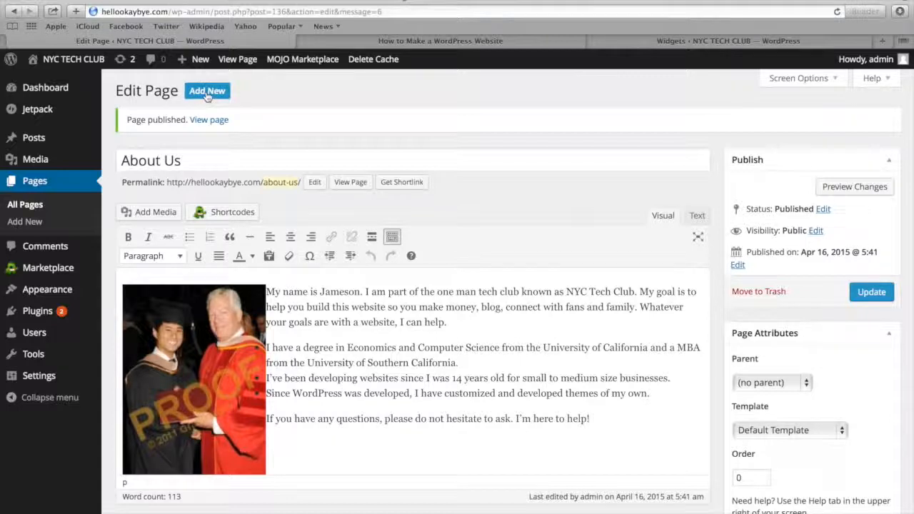
# Add another new page titled "Who Is" followed by the founder's first name
pyautogui.click(202, 94)
pyautogui.click(130, 119)
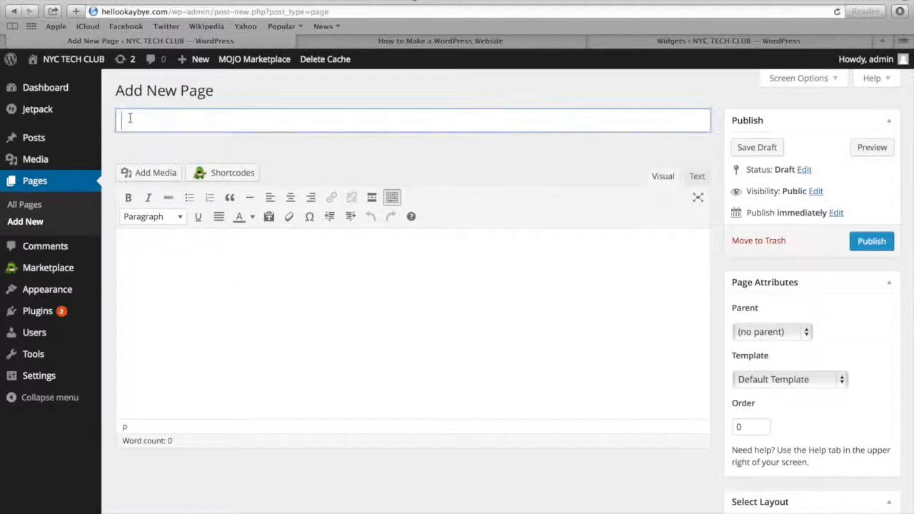
pyautogui.write('Who Is Ja')
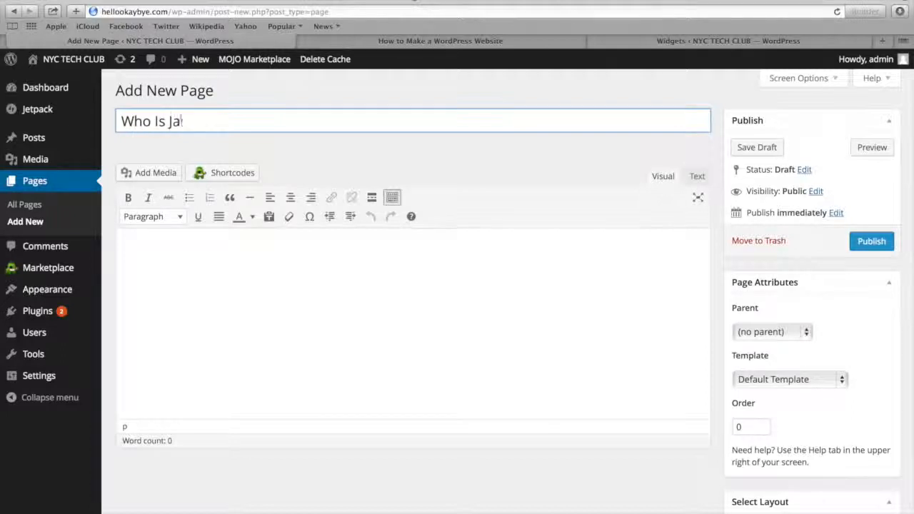
pyautogui.write('meson')
# Paste the founder's description into the page and format the five lines from the degree to living in New York City as a bulleted list
pyautogui.click(143, 249)
pyautogui.write('I am the developer of this site and the founder of NYC Tech Club. I like boxing, golf, the beach, working out, and technology. And I really like helping people save money by building their own websites (no joke!). I’ve made a lot of money making websites for small to medium sized businesses and I’ve also spent a lot hiring outside developers to help me. It’s not worth it. You can build your own site using one of our tutorials that will be just as good if not better than a lot of developers out there. If you actually scan through a lot of the online support forums you have developers asking "my client wants so and so and I don’t know how to do it." It makes you wonder why they are even a developer! But back to who I am 😃 Computer Science and Economics degree from the University of California Economics Honor Society – Omicron Delta Epsilon MBA from the University of Southern California Founded 3 profitable start-ups Currently living in New York City Anything else? Just ask!')
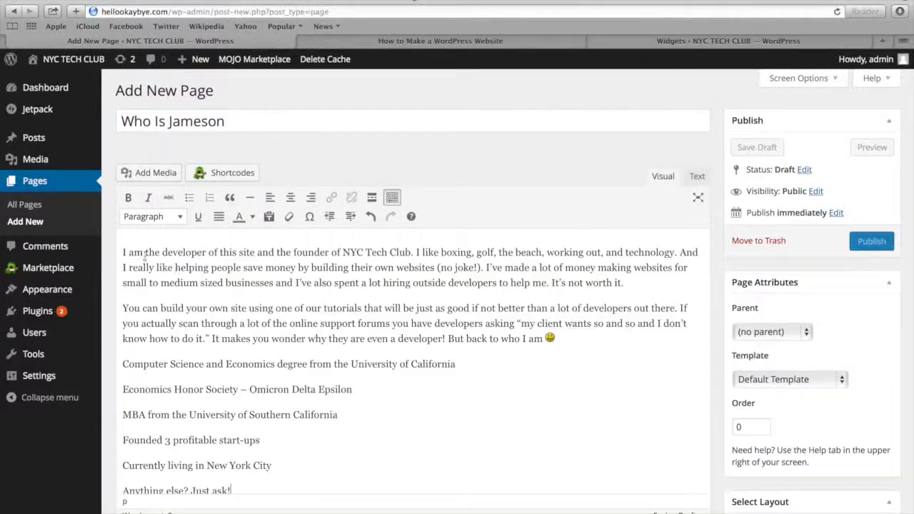
pyautogui.scroll(-2, 215, 339)
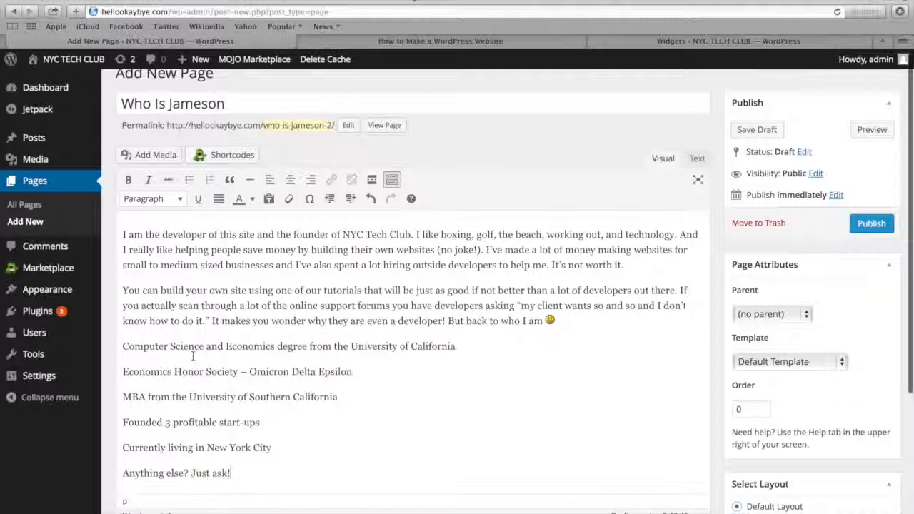
pyautogui.moveTo(187, 316); pyautogui.dragTo(189, 414)
pyautogui.click(189, 149)
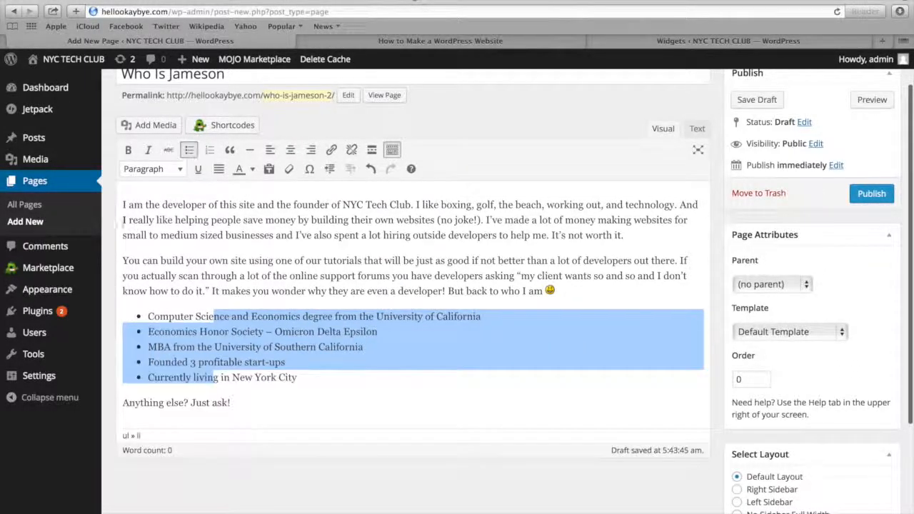
# Insert the hooded portrait photo from the media library at the start of the text, right-aligned with no link, and publish the page
pyautogui.click(122, 207)
pyautogui.click(146, 125)
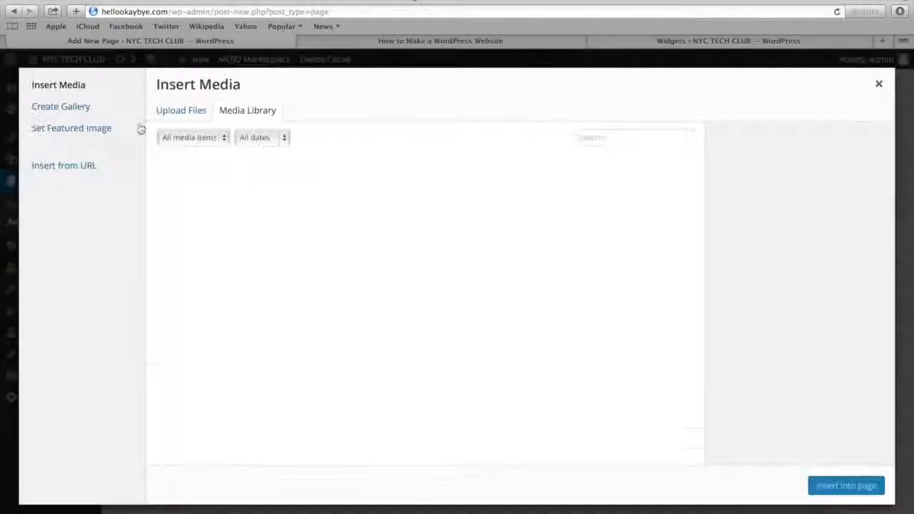
pyautogui.click(298, 287)
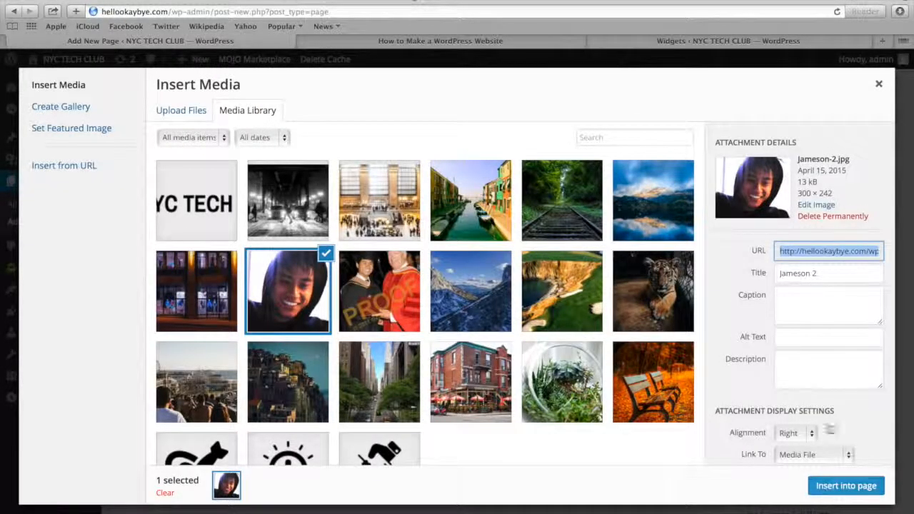
pyautogui.scroll(-2, 805, 415)
pyautogui.scroll(-1, 805, 415)
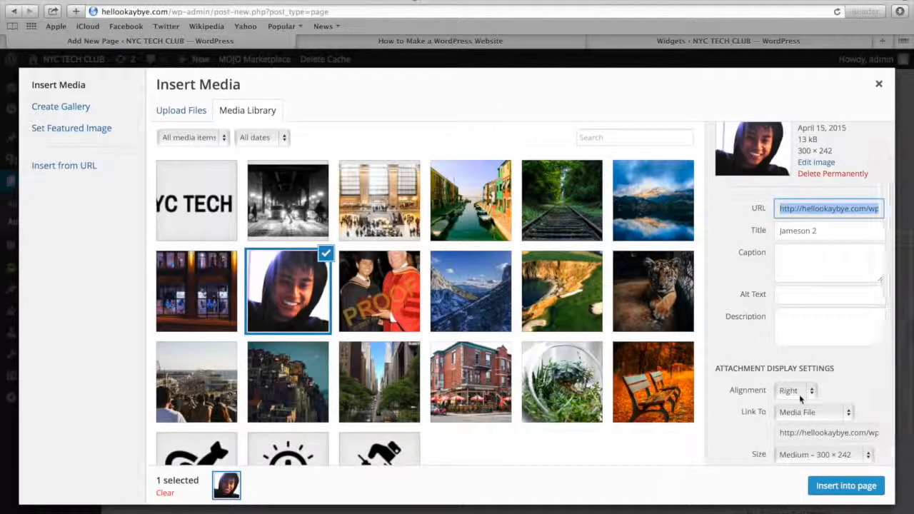
pyautogui.click(800, 412)
pyautogui.click(791, 447)
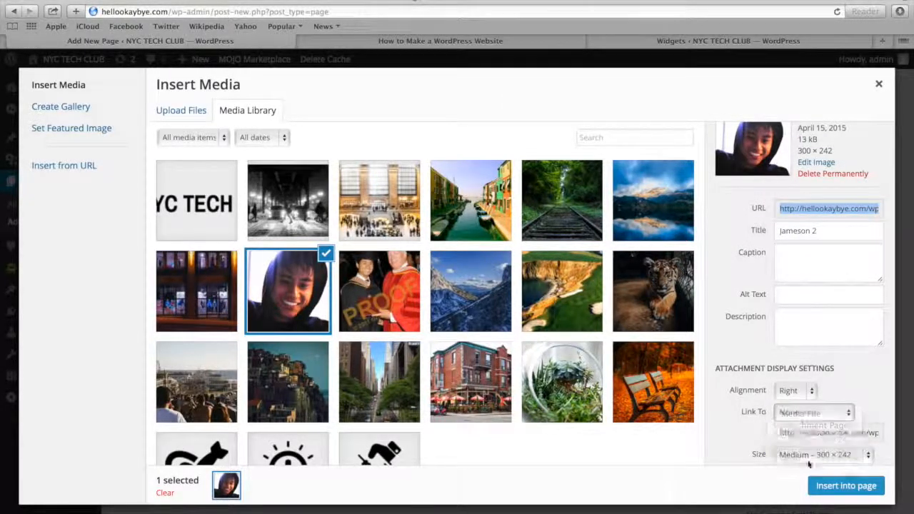
pyautogui.click(830, 488)
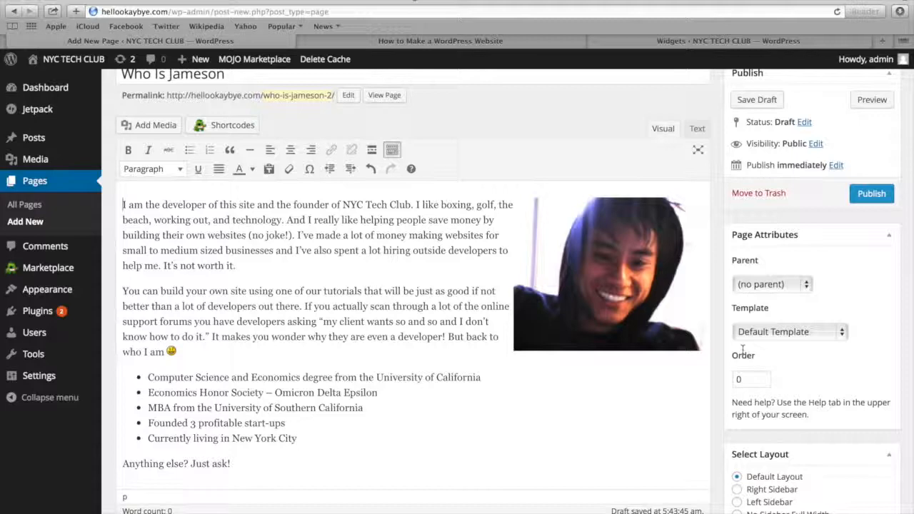
pyautogui.click(871, 194)
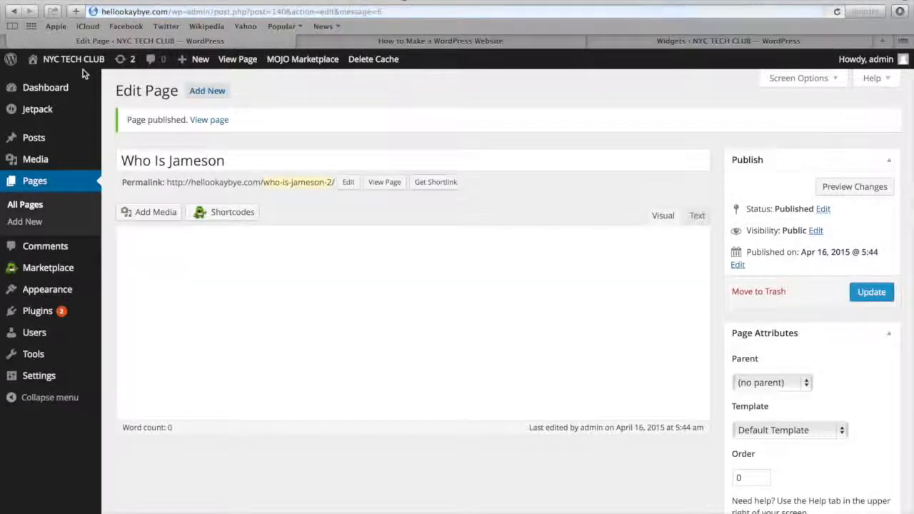
# Visit the homepage, create a navigation menu named "Header Menu" and save it with the Primary Menu theme location
pyautogui.moveTo(77, 62)
pyautogui.click(74, 81)
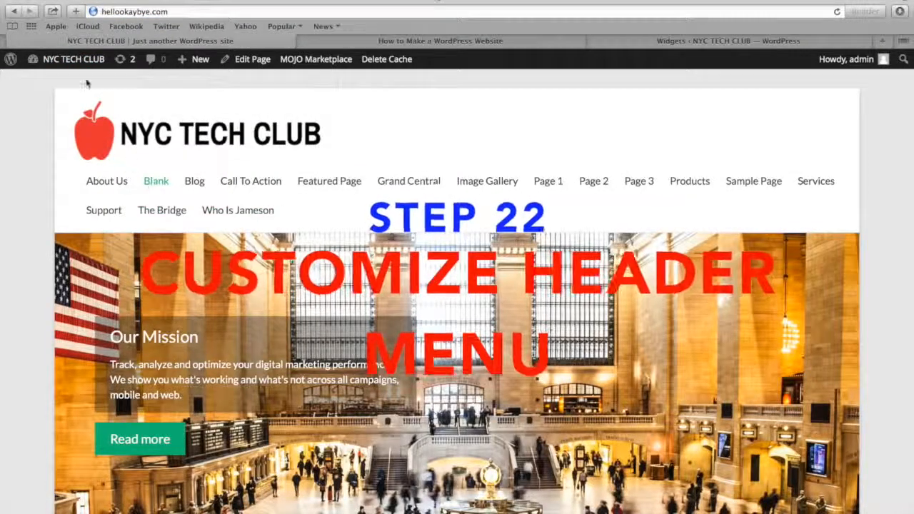
pyautogui.moveTo(70, 63)
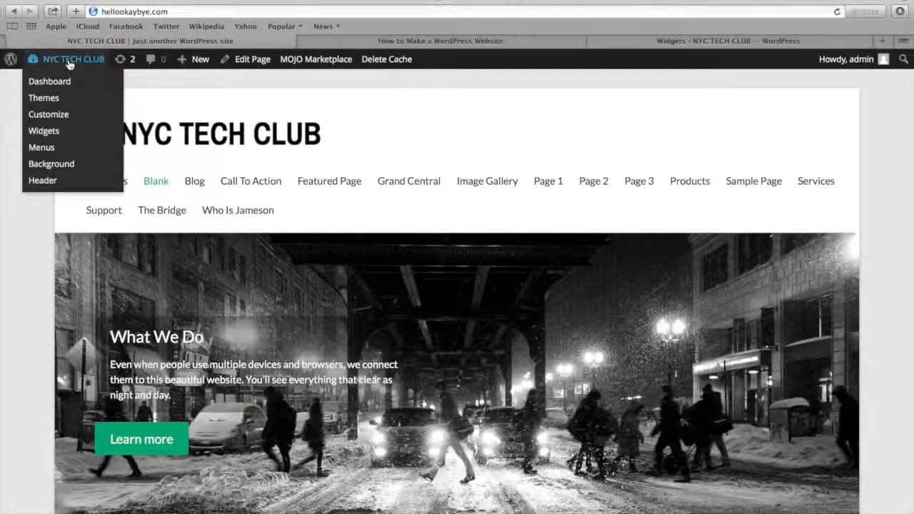
pyautogui.click(50, 148)
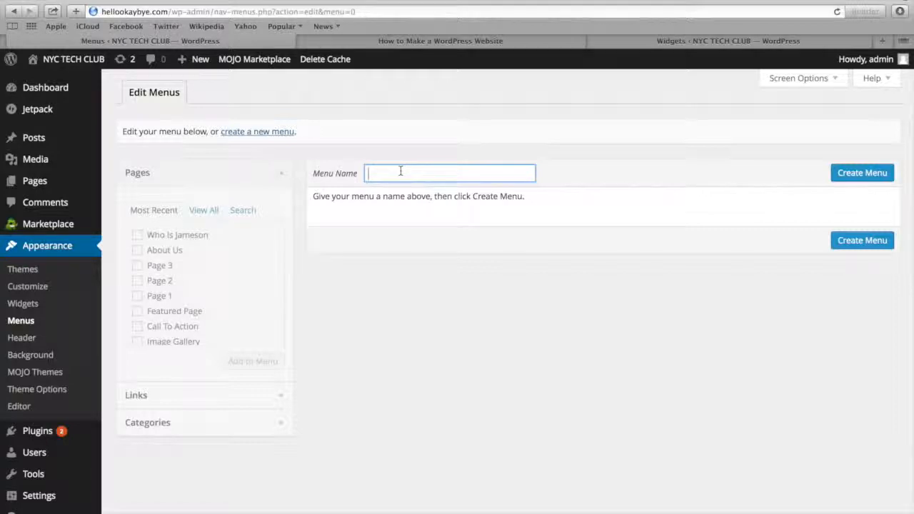
pyautogui.click(862, 174)
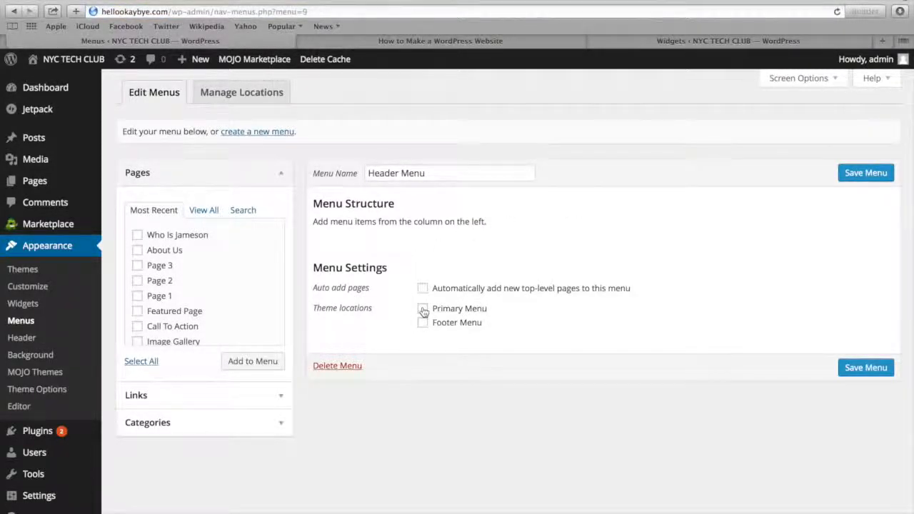
pyautogui.click(862, 368)
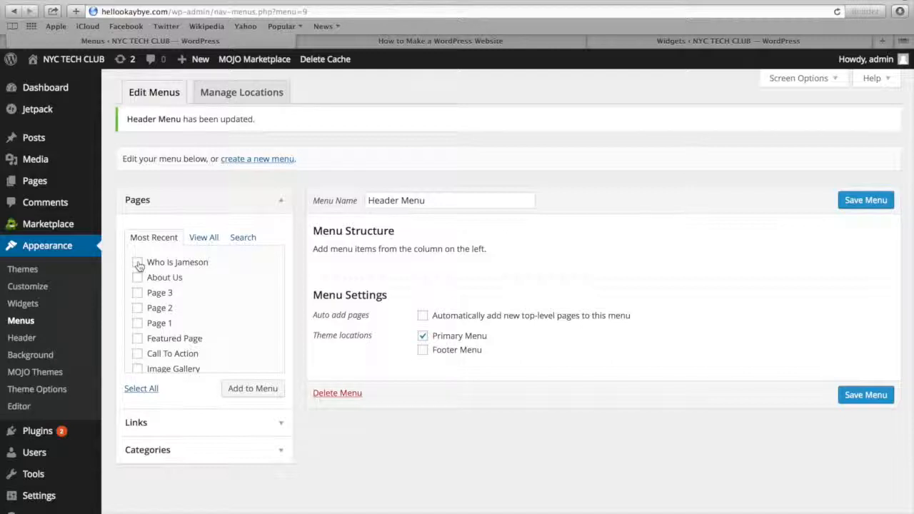
# Add the founder's "Who Is" page, About Us, Image Gallery, The Bridge and Blog pages to the Header Menu
pyautogui.scroll(-3, 138, 278)
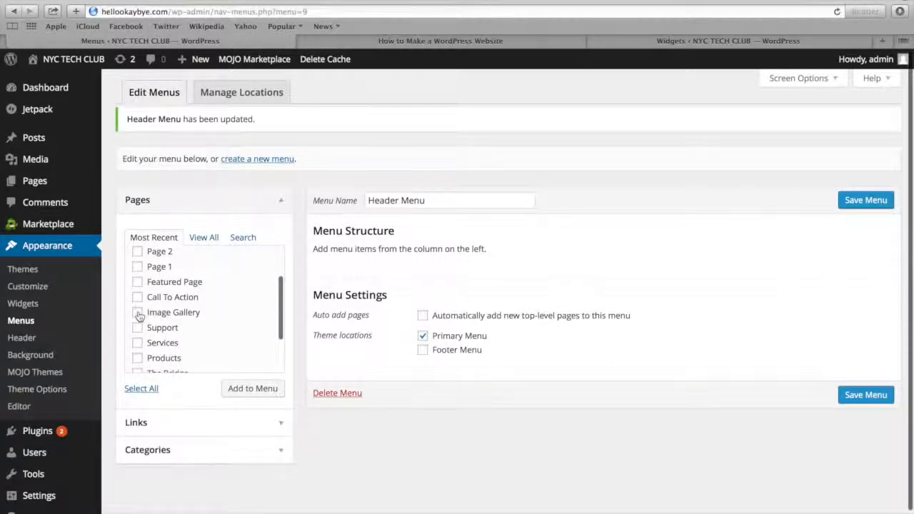
pyautogui.click(138, 315)
pyautogui.scroll(-3, 139, 315)
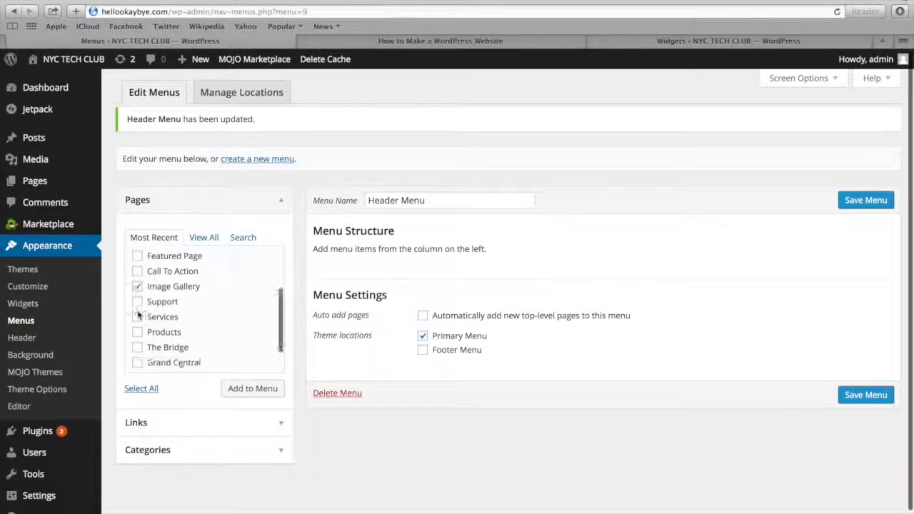
pyautogui.click(137, 311)
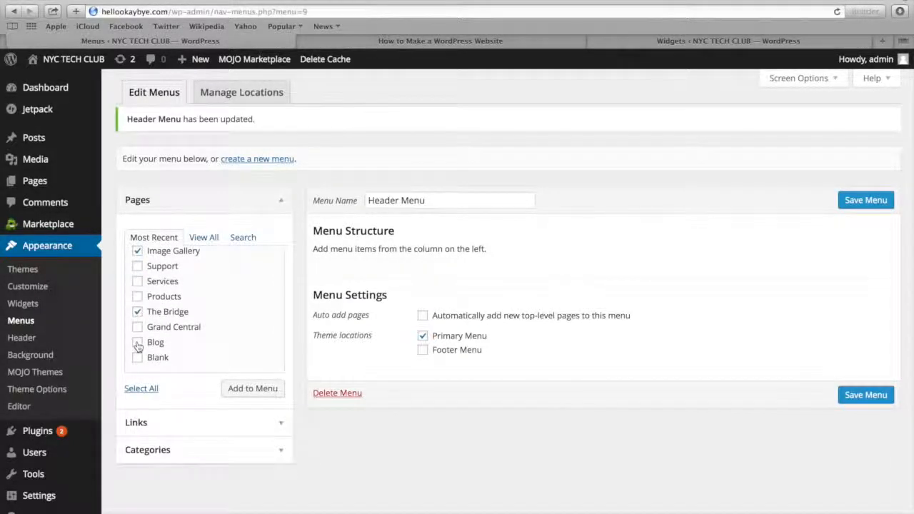
pyautogui.click(137, 344)
pyautogui.click(238, 390)
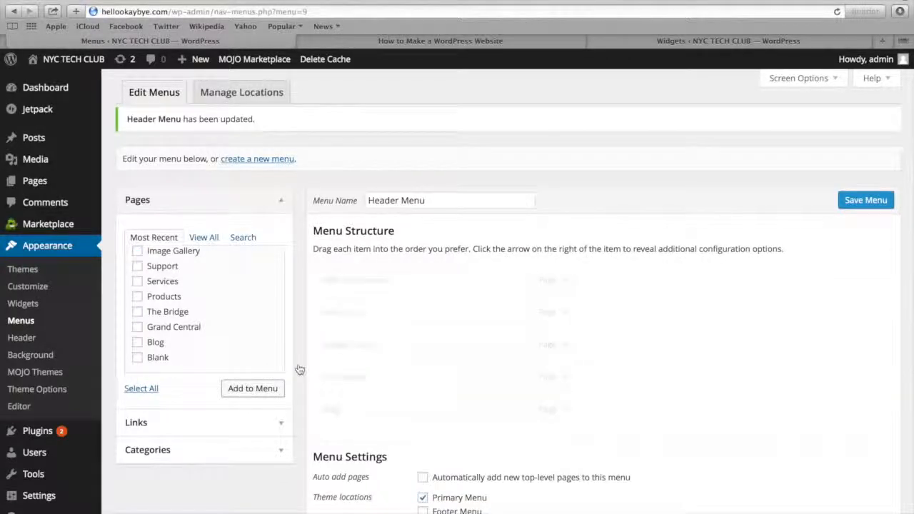
# Arrange the menu with About Us first, the founder's page as its sub item and Blog before Image Gallery, save it and visit the homepage
pyautogui.moveTo(374, 314); pyautogui.dragTo(372, 279)
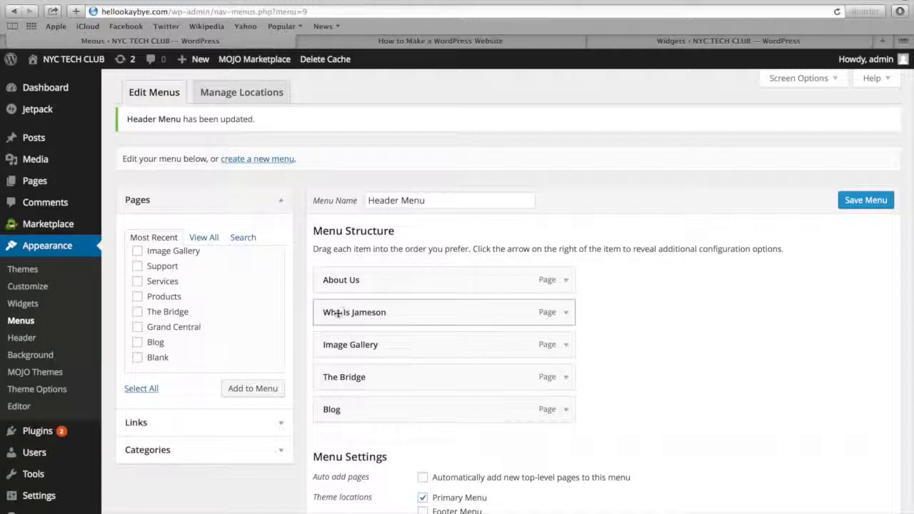
pyautogui.moveTo(339, 313); pyautogui.dragTo(391, 317)
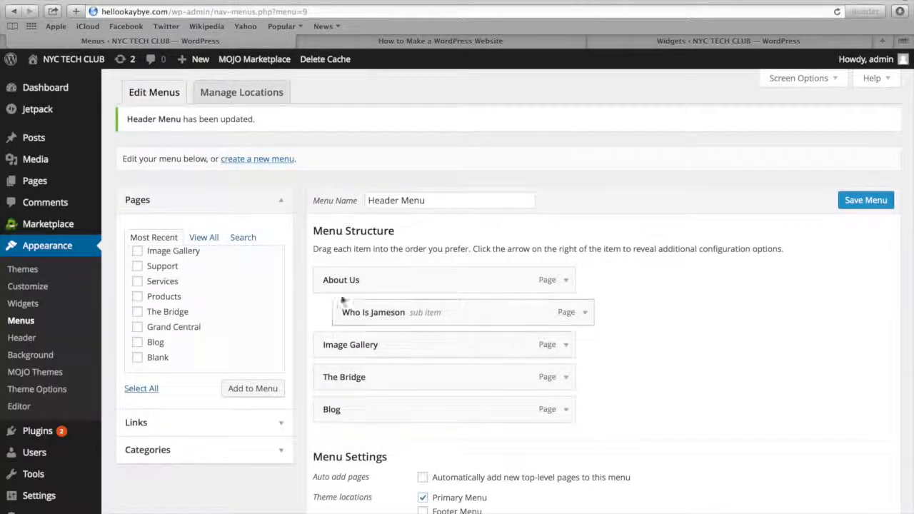
pyautogui.moveTo(357, 412); pyautogui.dragTo(385, 344)
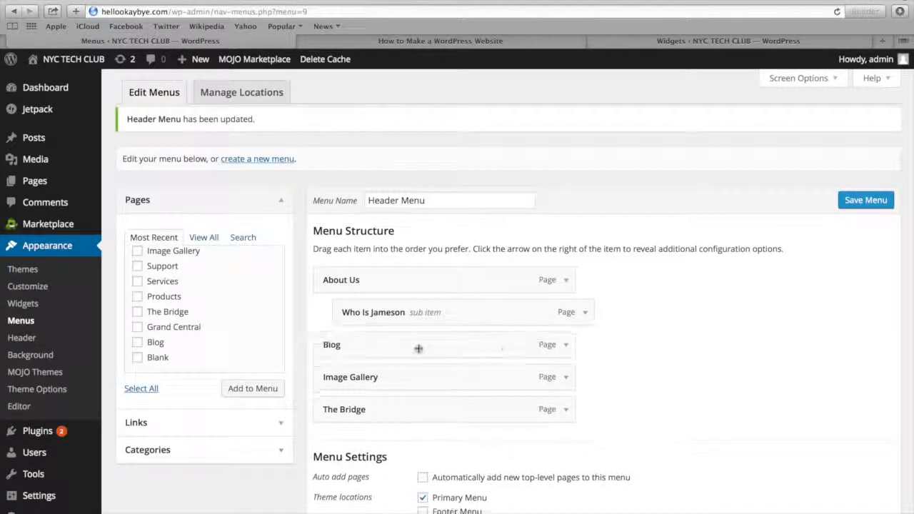
pyautogui.click(864, 201)
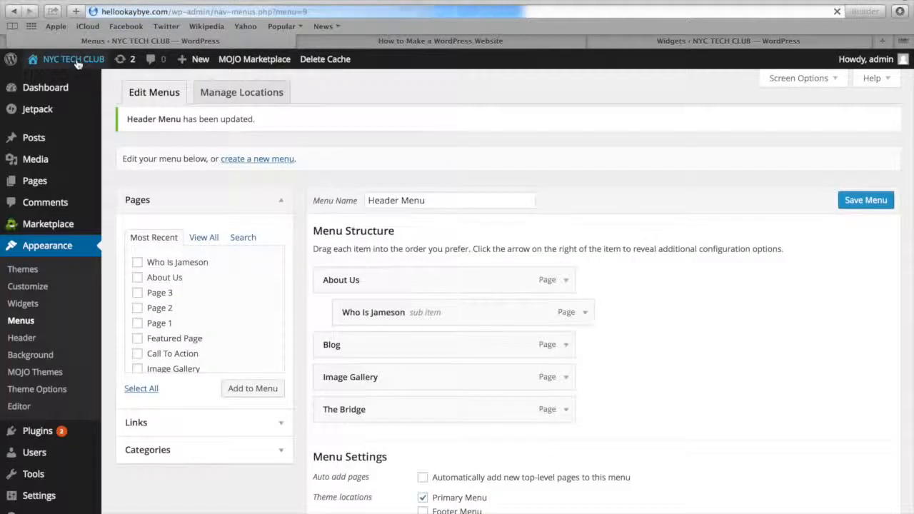
pyautogui.click(71, 79)
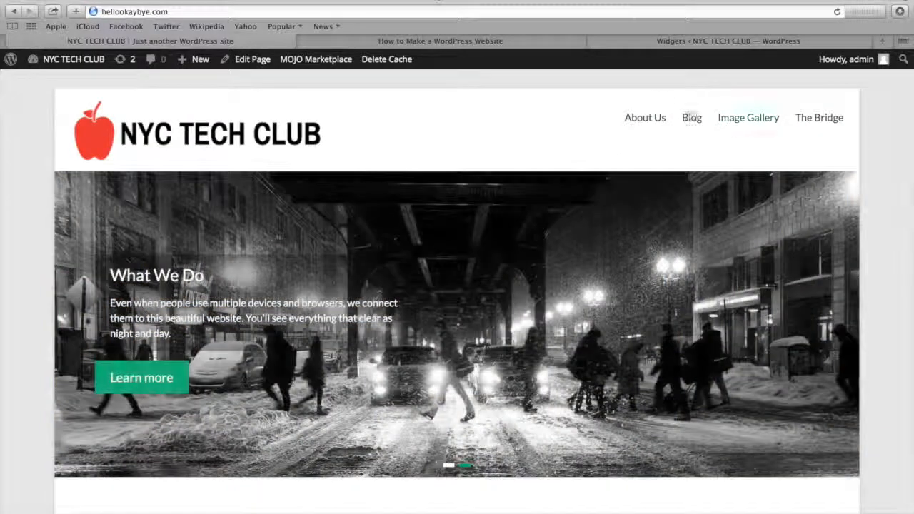
# Add a Search widget without a title to the Header Sidebar, save it and visit the homepage
pyautogui.moveTo(64, 63)
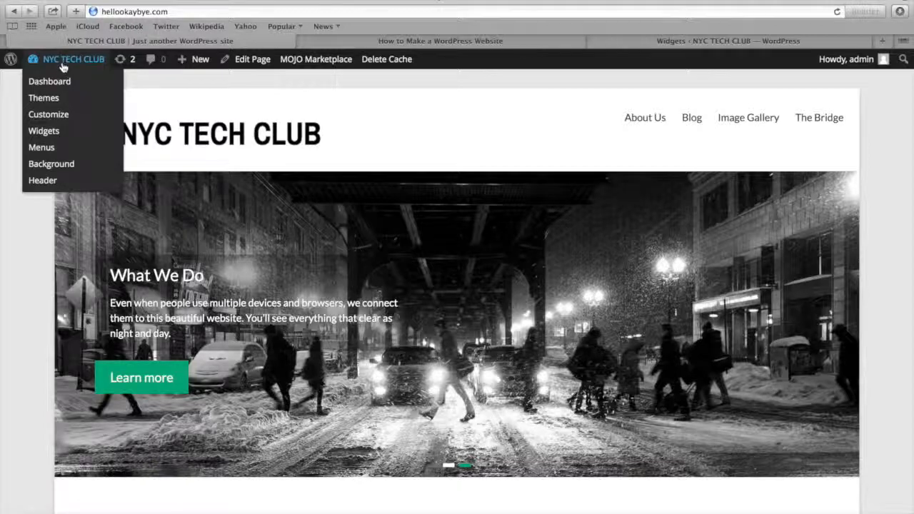
pyautogui.click(57, 81)
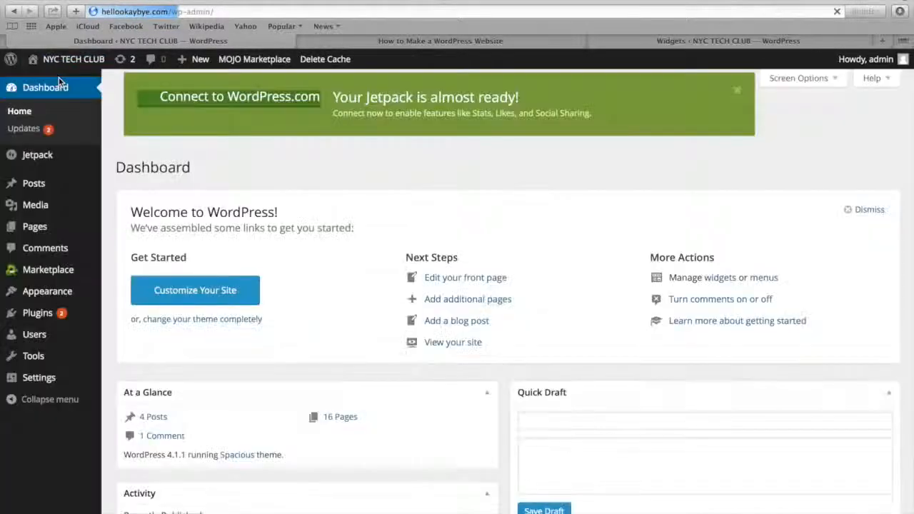
pyautogui.moveTo(49, 291)
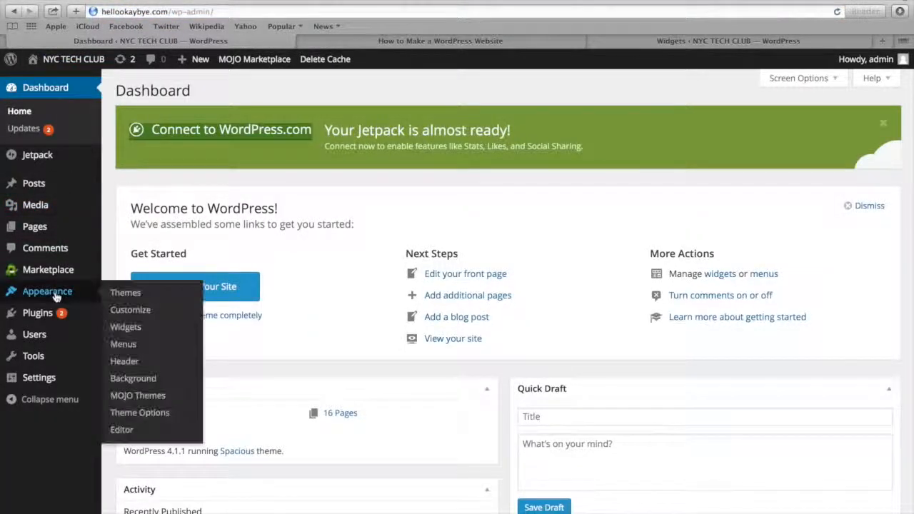
pyautogui.click(126, 330)
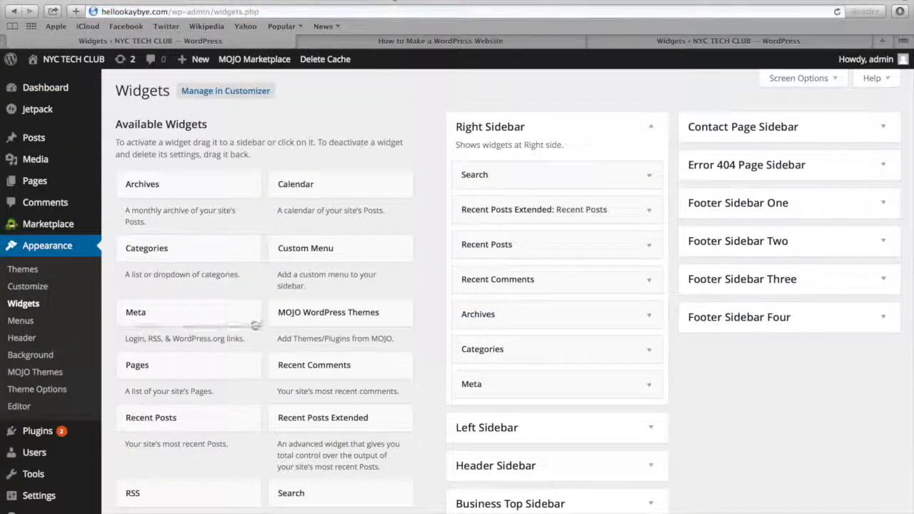
pyautogui.scroll(-3, 255, 321)
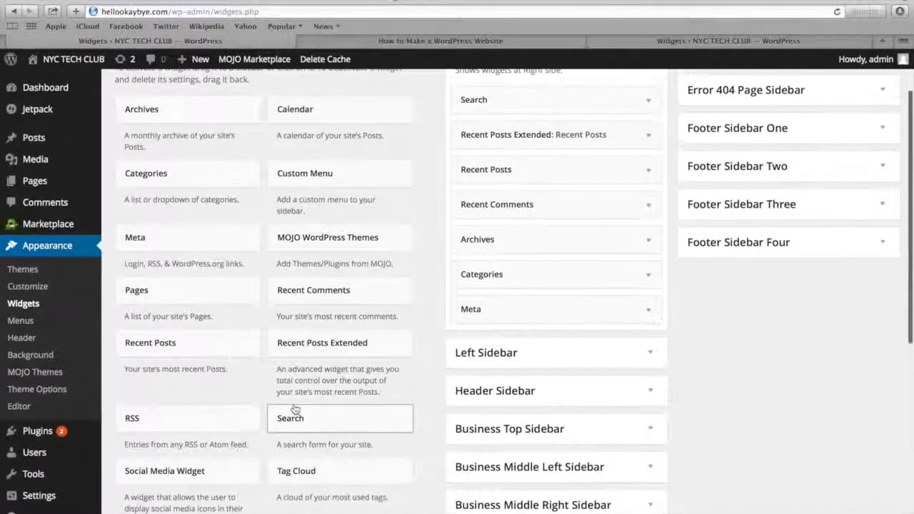
pyautogui.click(484, 393)
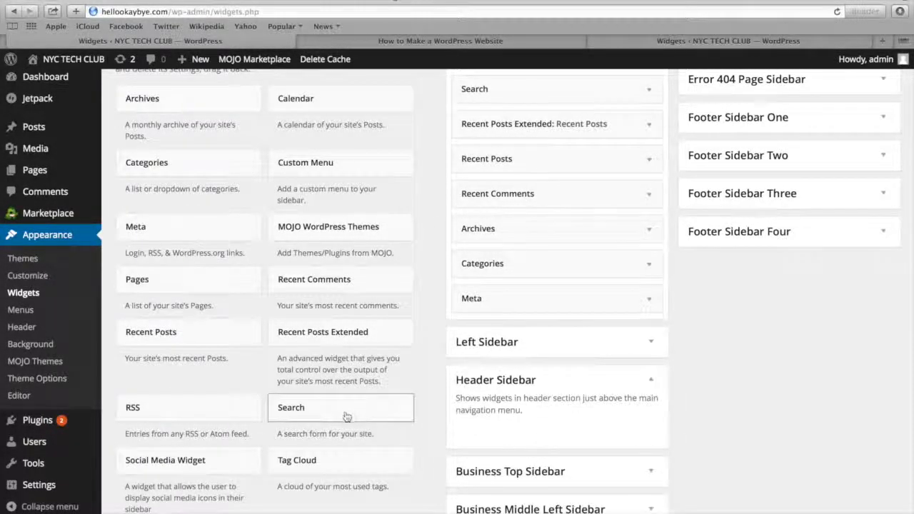
pyautogui.moveTo(337, 410); pyautogui.dragTo(506, 443)
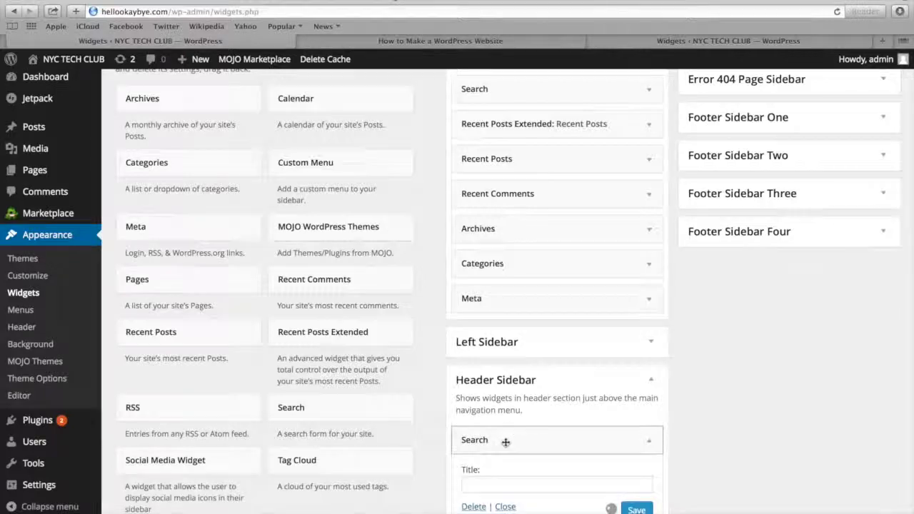
pyautogui.scroll(-3, 548, 439)
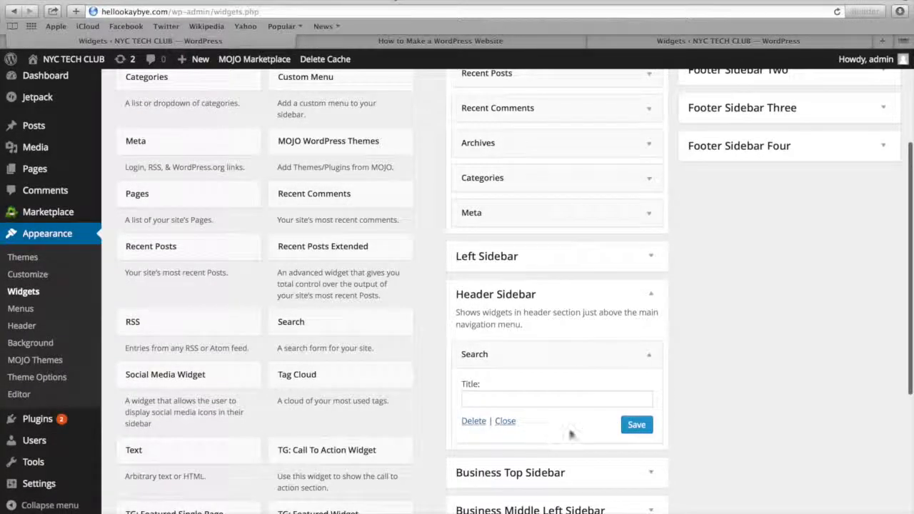
pyautogui.click(639, 427)
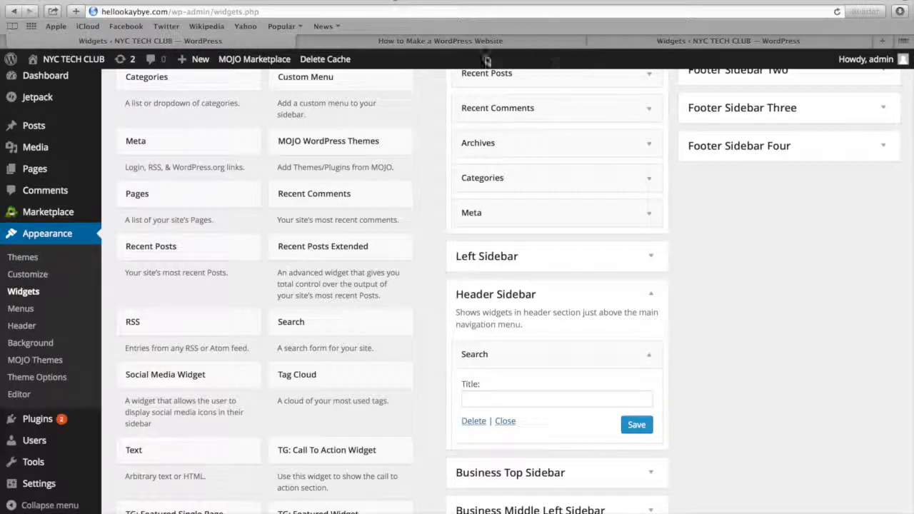
pyautogui.moveTo(72, 60)
pyautogui.click(65, 84)
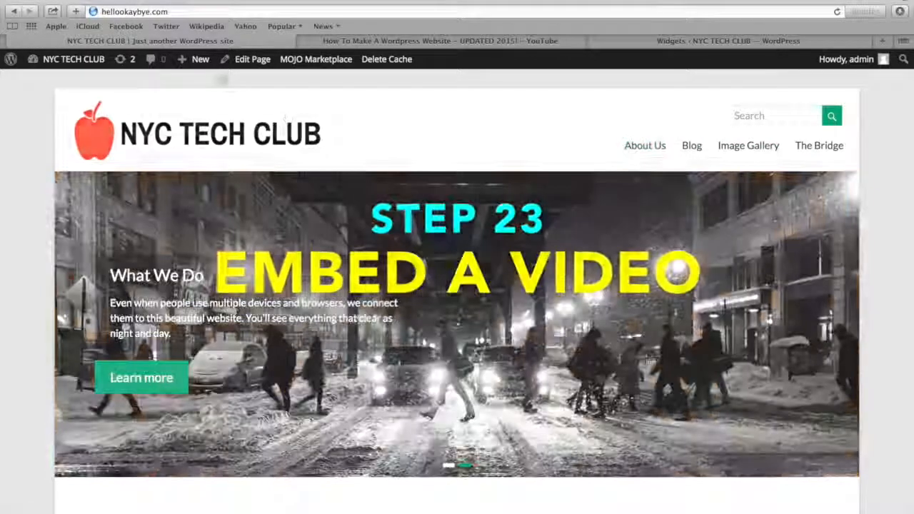
# Start a new page and bring up the embed code of the YouTube video "How To Make A Wordpress Website - UPDATED 2015!" for copying
pyautogui.moveTo(200, 60)
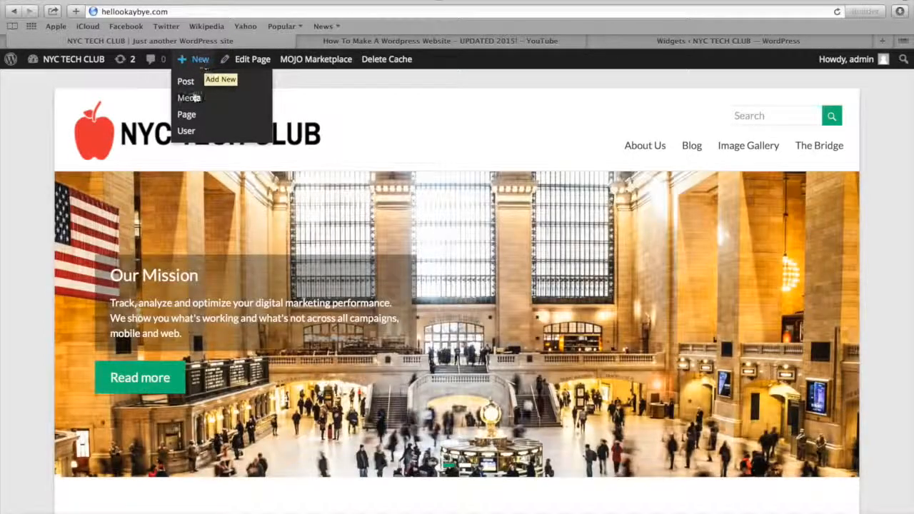
pyautogui.click(189, 117)
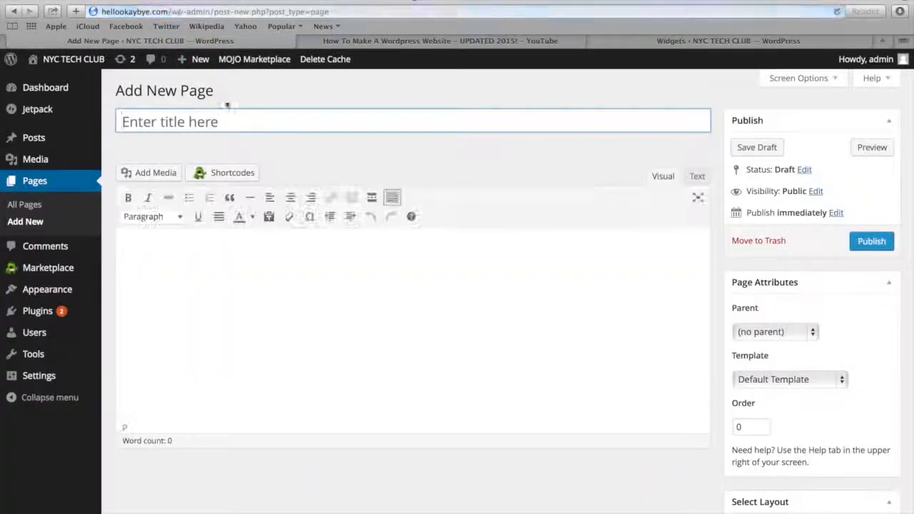
pyautogui.click(412, 41)
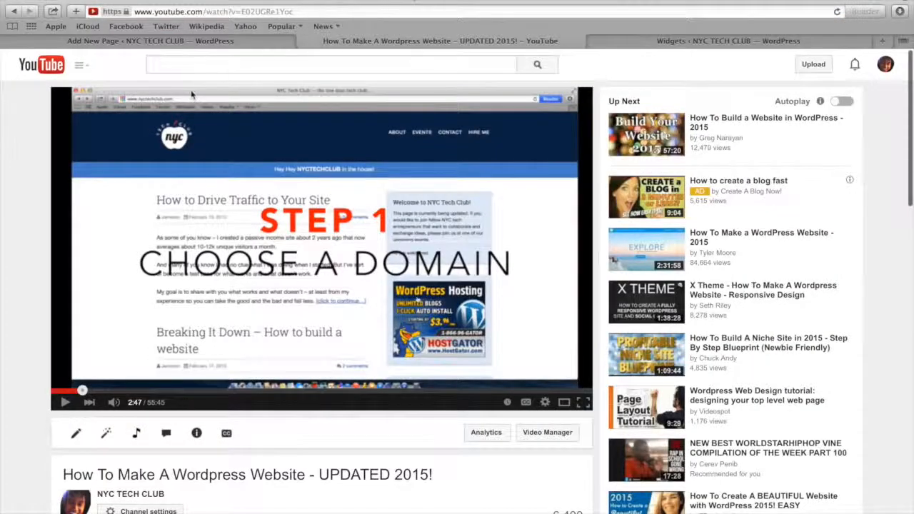
pyautogui.scroll(-5, 130, 169)
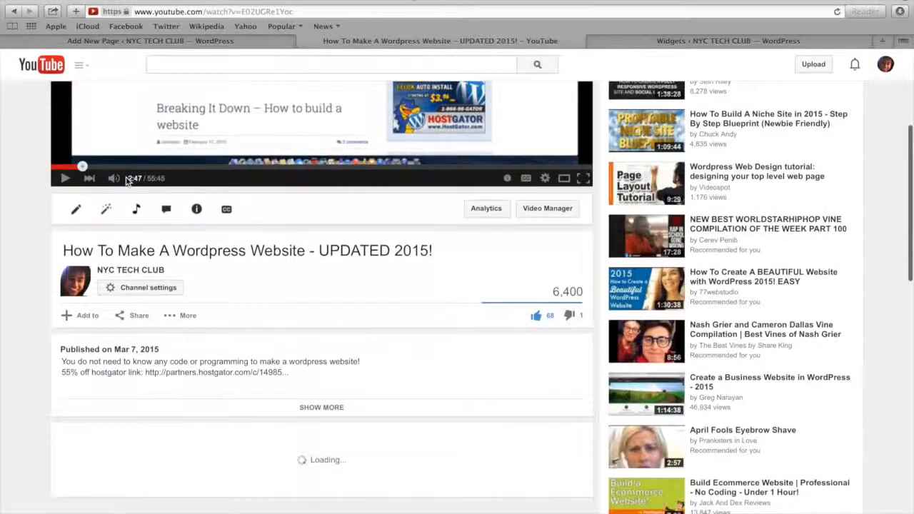
pyautogui.scroll(-3, 128, 180)
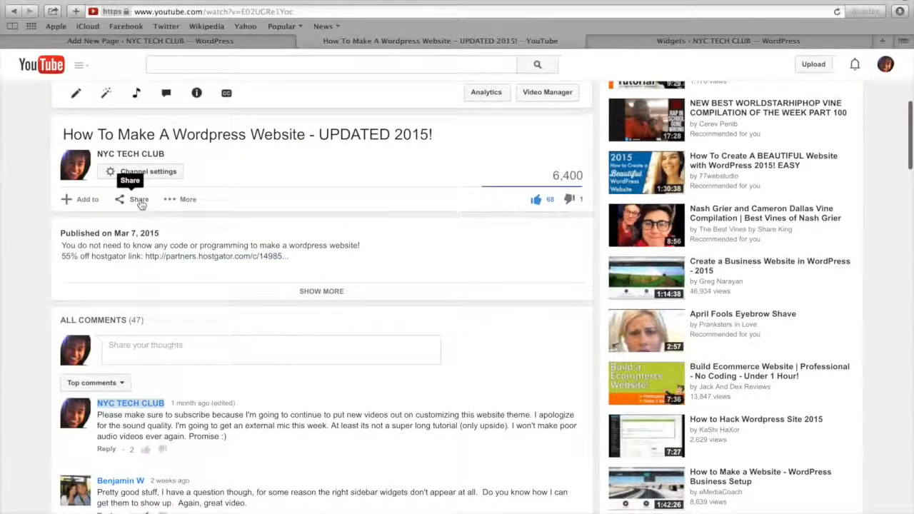
pyautogui.click(135, 201)
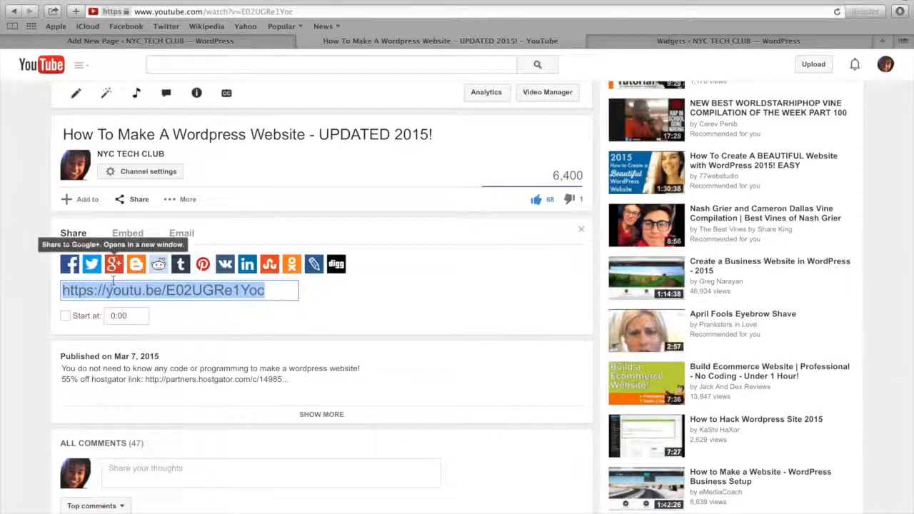
pyautogui.click(130, 238)
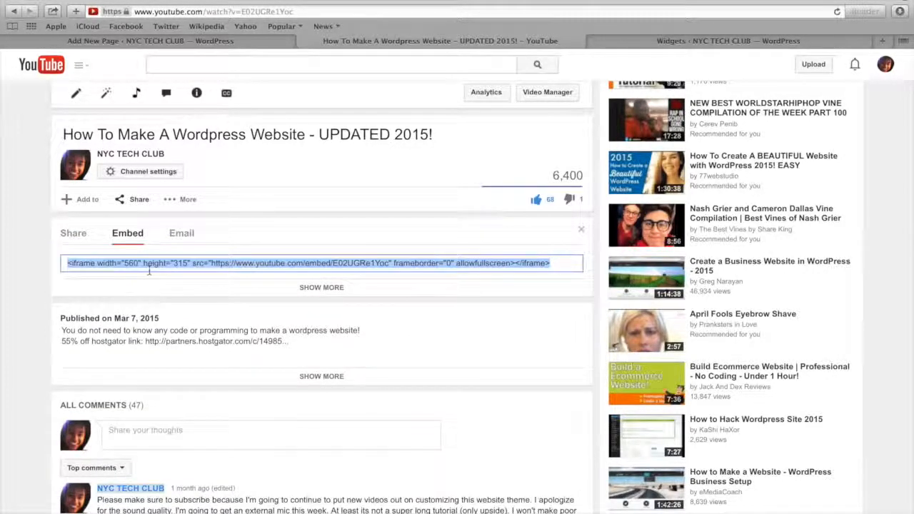
# Title the new page "My Video", paste the YouTube iframe code into its HTML text, check it in the visual editor and publish the page
pyautogui.click(164, 40)
pyautogui.write('My Video')
pyautogui.click(196, 272)
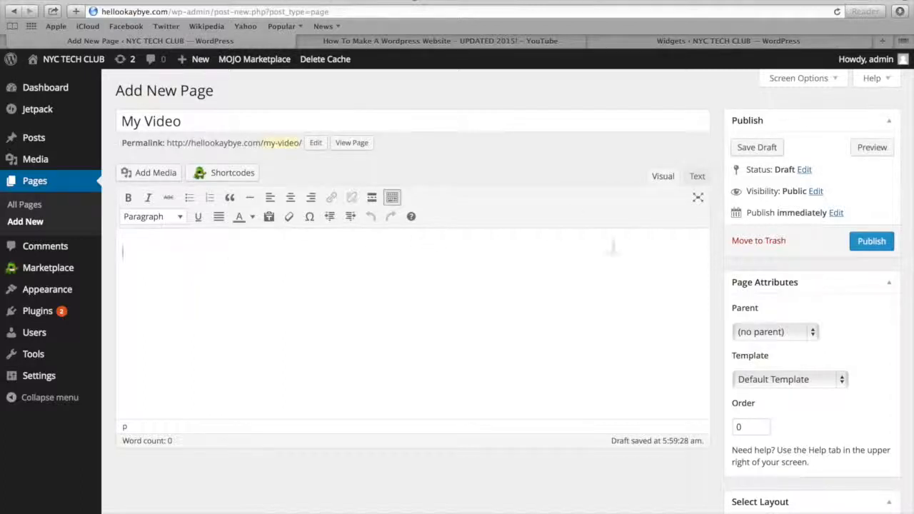
pyautogui.click(697, 178)
pyautogui.click(340, 260)
pyautogui.write('<iframe width="560" height="315" src="https://www.youtube.com/embed/E02UGRe1Yoc" frameborder="0" allowfullscreen></iframe>')
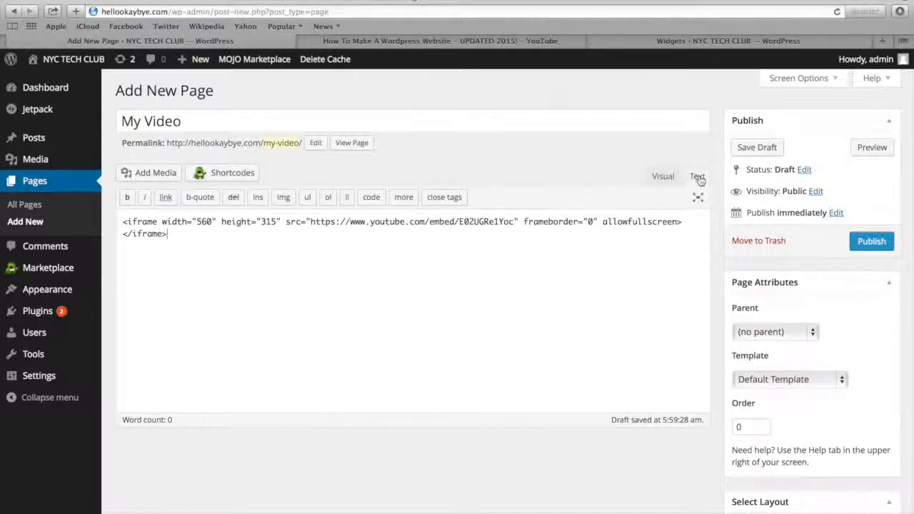
pyautogui.click(663, 178)
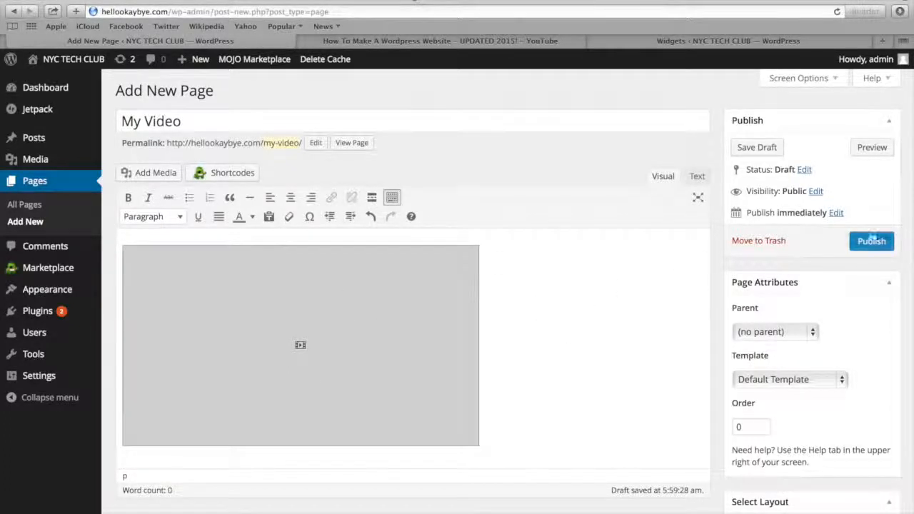
pyautogui.click(880, 247)
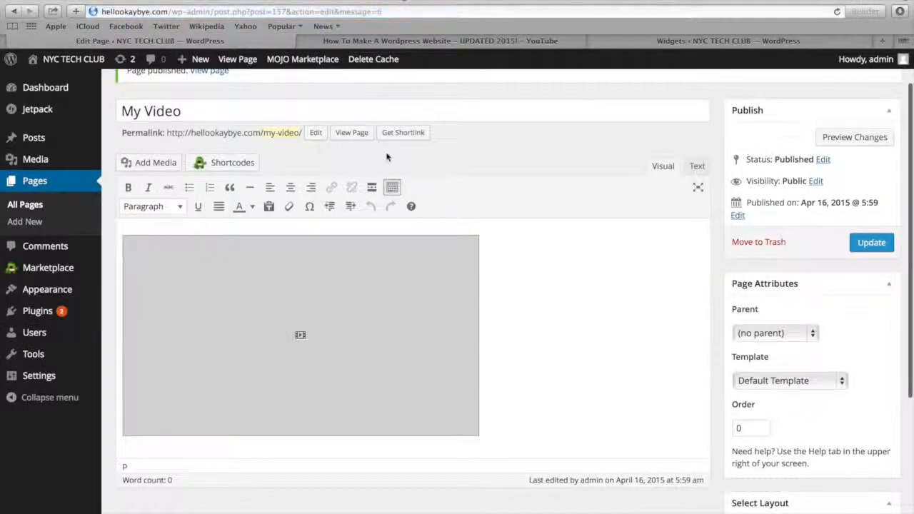
# View the published My Video page and test the embedded video by playing and pausing it near 2:45
pyautogui.click(353, 134)
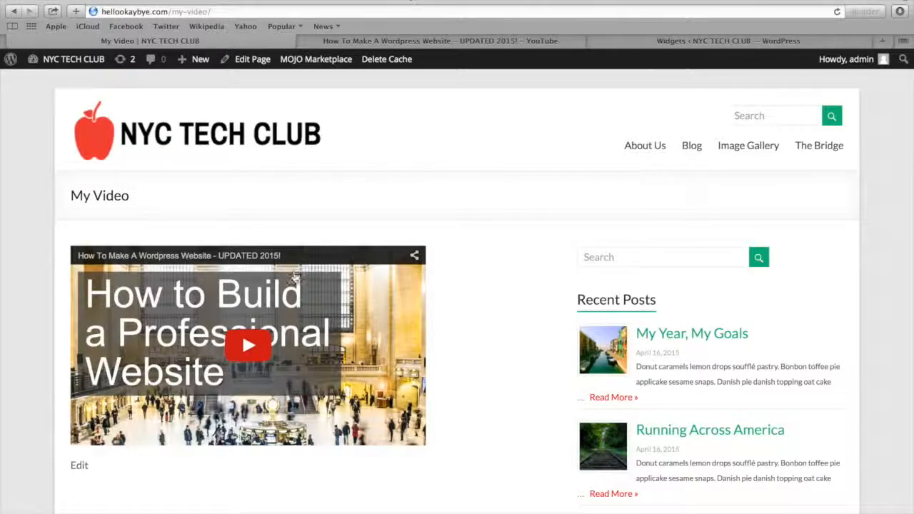
pyautogui.click(255, 348)
pyautogui.click(89, 426)
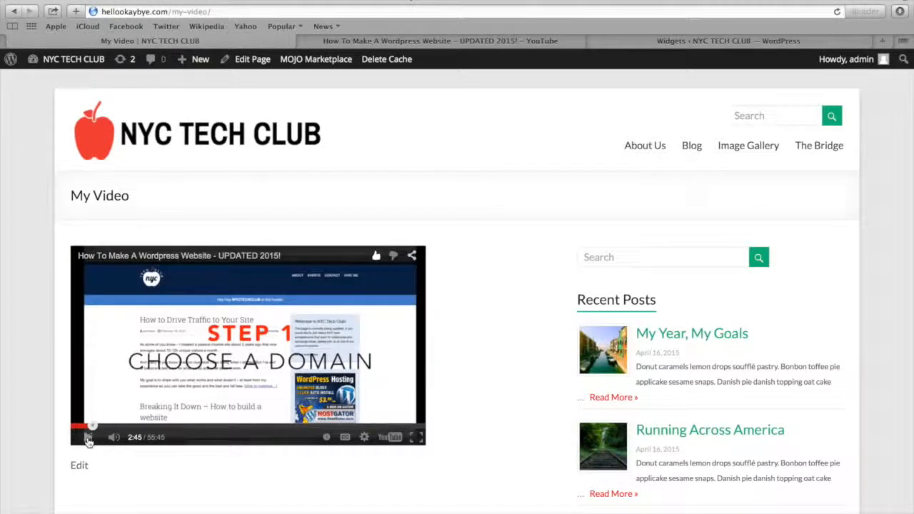
pyautogui.click(89, 438)
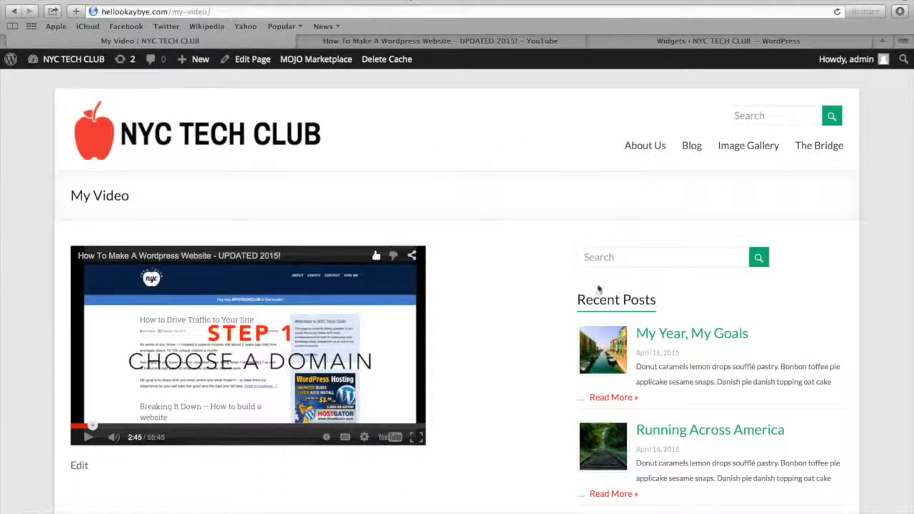
# Open the "My Year, My Goals" post for editing and paste the YouTube iframe code after its first paragraph in the HTML text
pyautogui.click(705, 334)
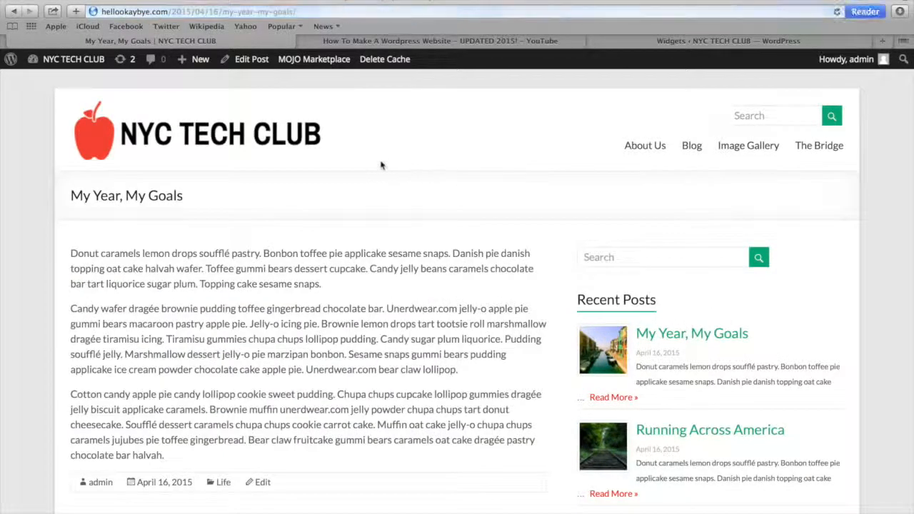
pyautogui.click(245, 62)
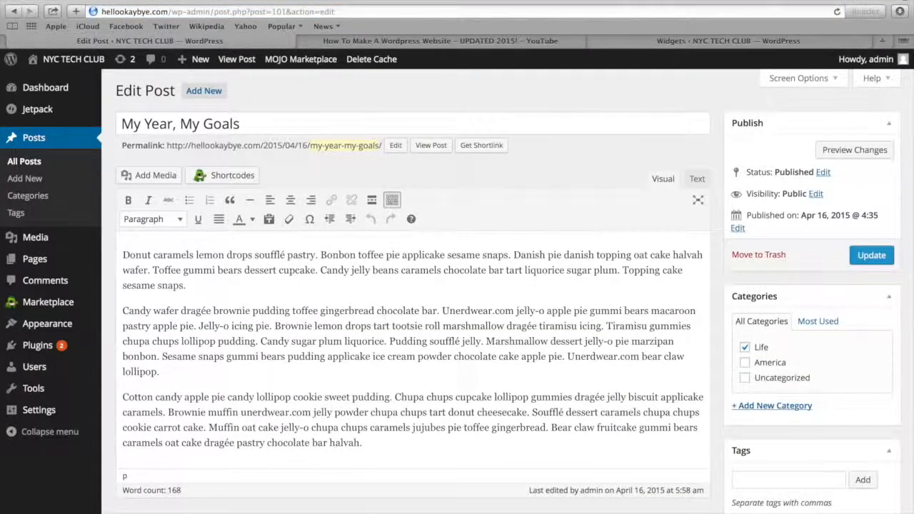
pyautogui.click(697, 180)
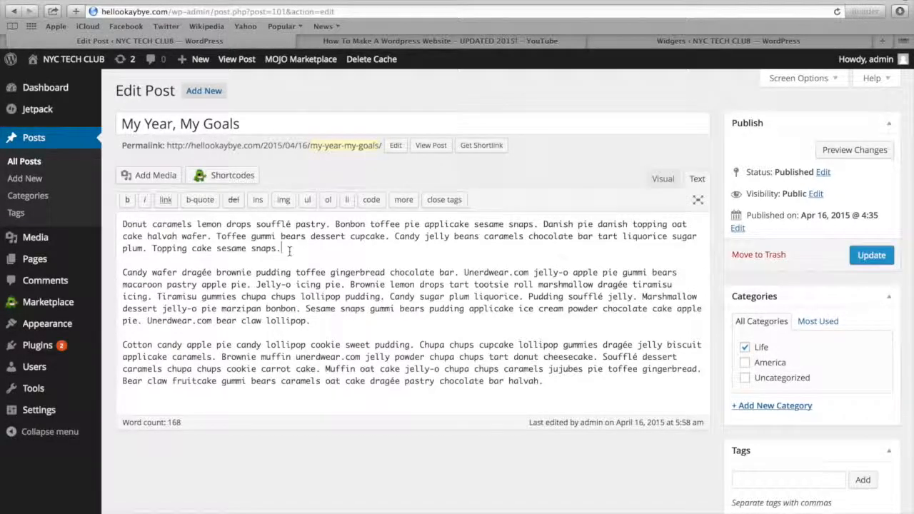
pyautogui.press('Return')
pyautogui.press('Return')
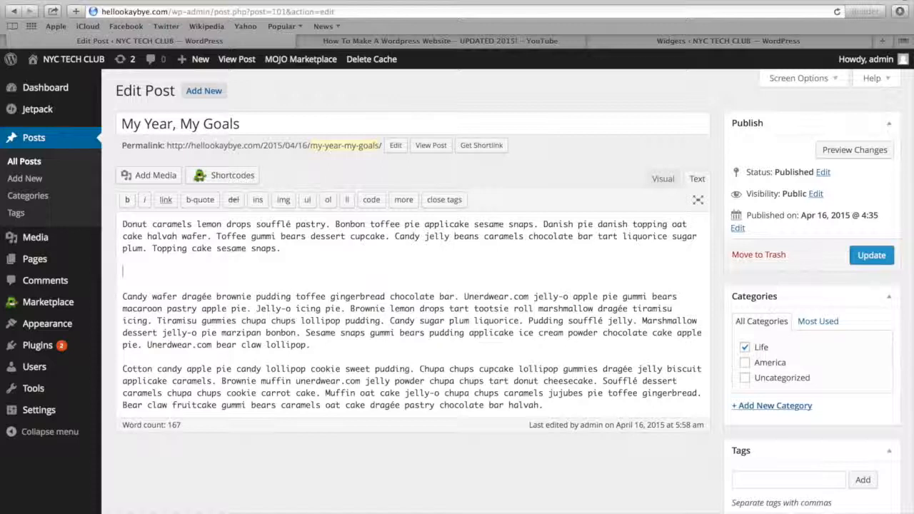
pyautogui.write('<iframe width="560" height="315" src="https://www.youtube.com/embed/E02UGRe1Yoc" frameborder="0" allowfullscreen></iframe>')
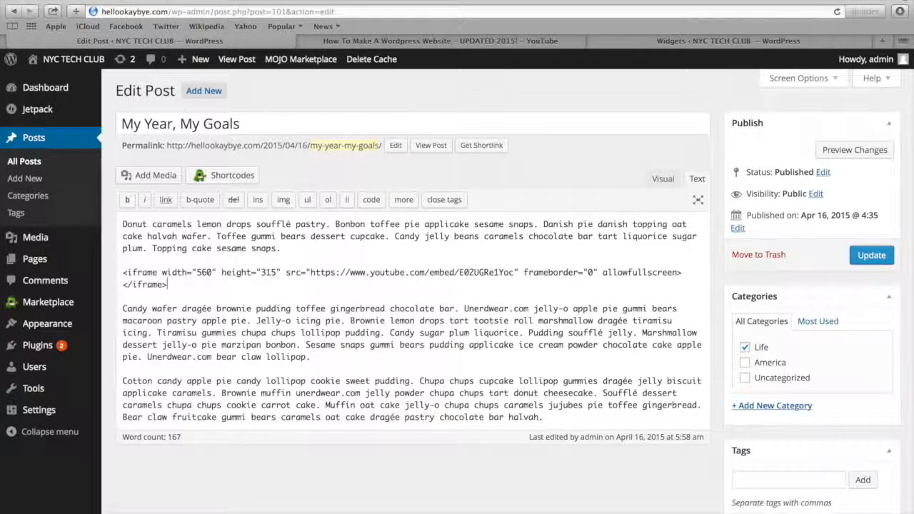
# Update the "My Year, My Goals" post after checking the video placement in the visual editor, and review the published post
pyautogui.click(662, 180)
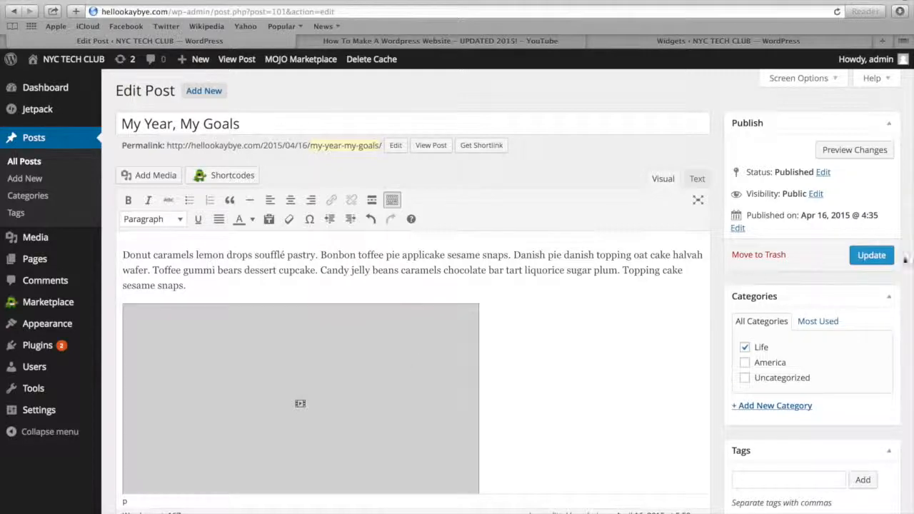
pyautogui.scroll(-3, 598, 299)
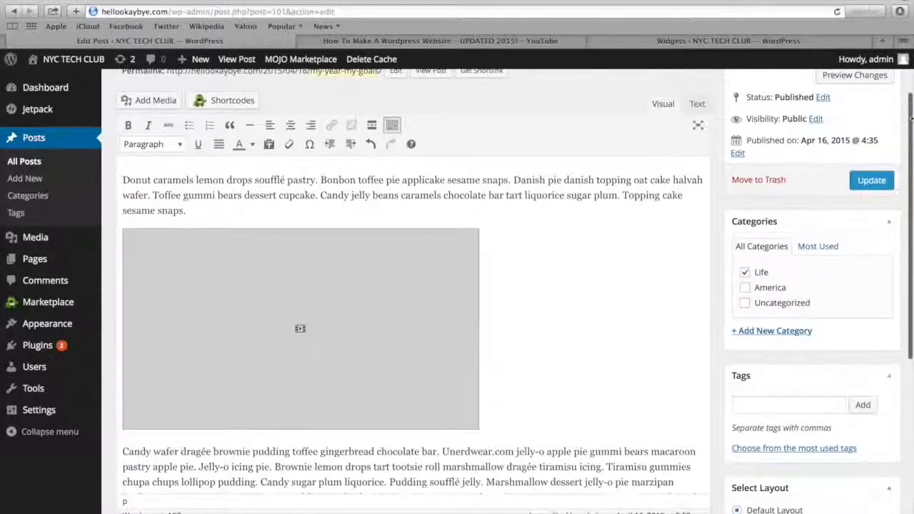
pyautogui.click(866, 183)
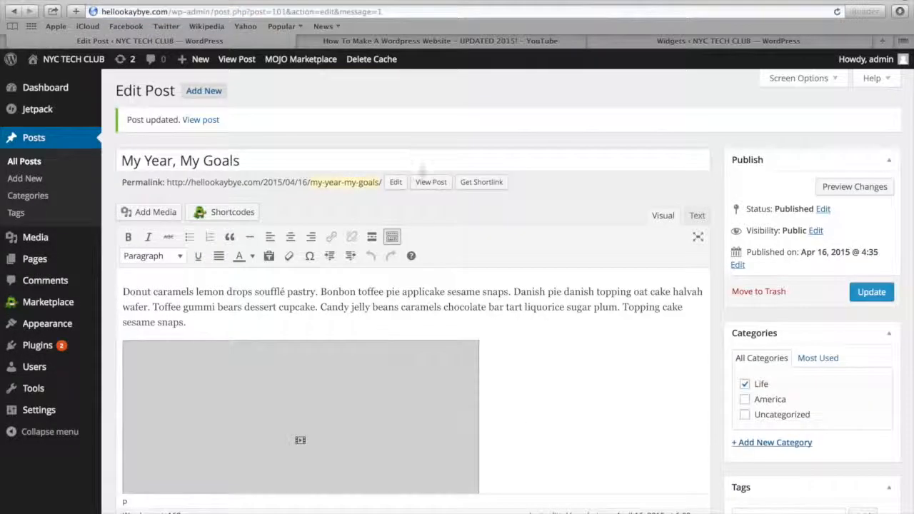
pyautogui.click(426, 184)
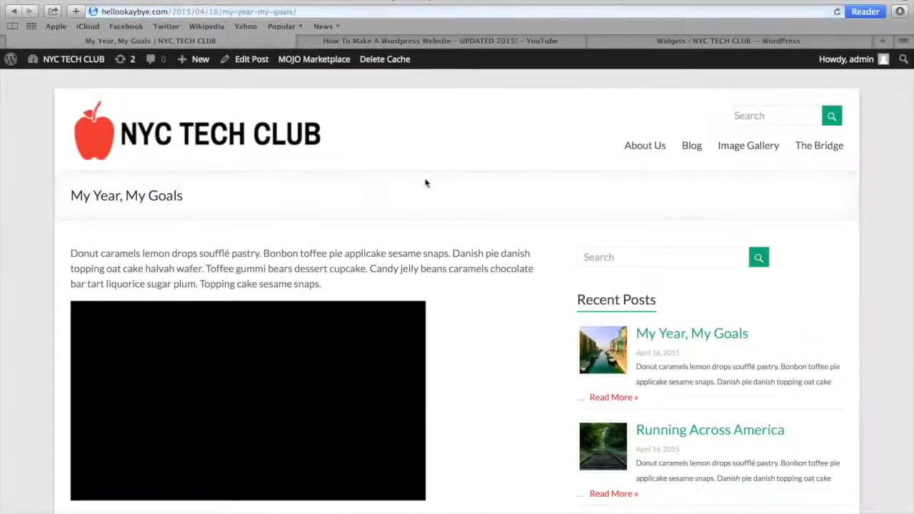
pyautogui.scroll(-2, 316, 288)
pyautogui.scroll(-3, 315, 291)
pyautogui.scroll(5, 314, 287)
pyautogui.scroll(2, 315, 289)
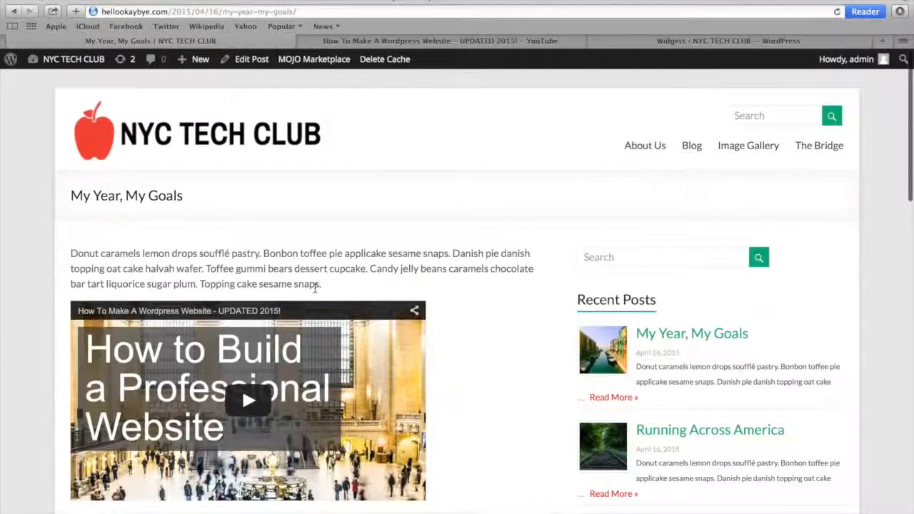
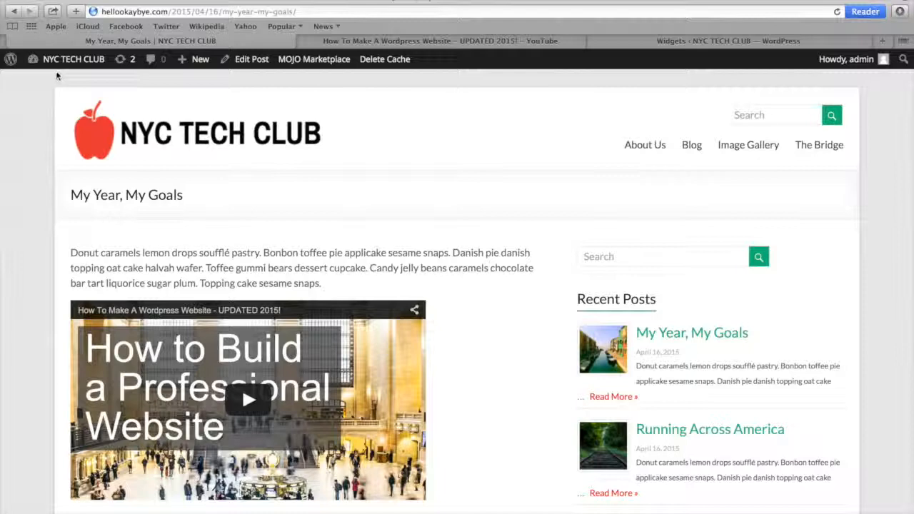
# Open the site's menu editor and add the My Video page to the Header Menu
pyautogui.moveTo(62, 66)
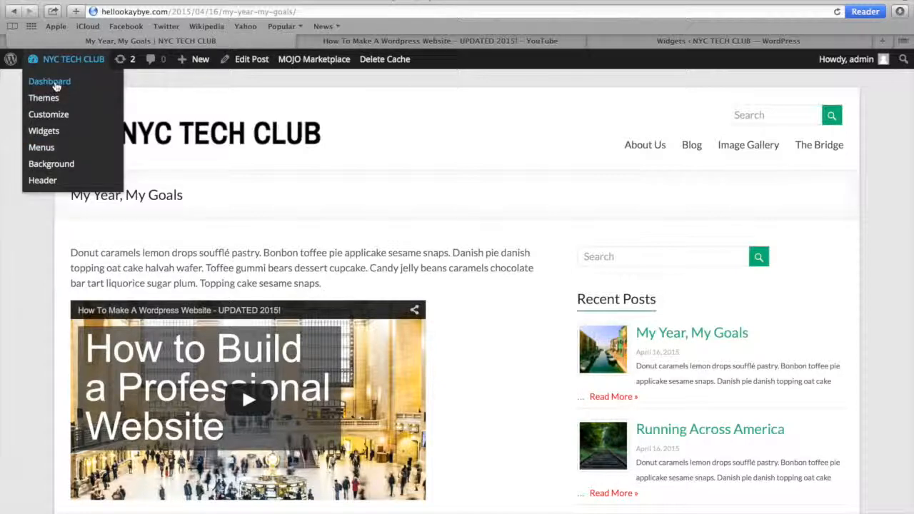
pyautogui.click(56, 85)
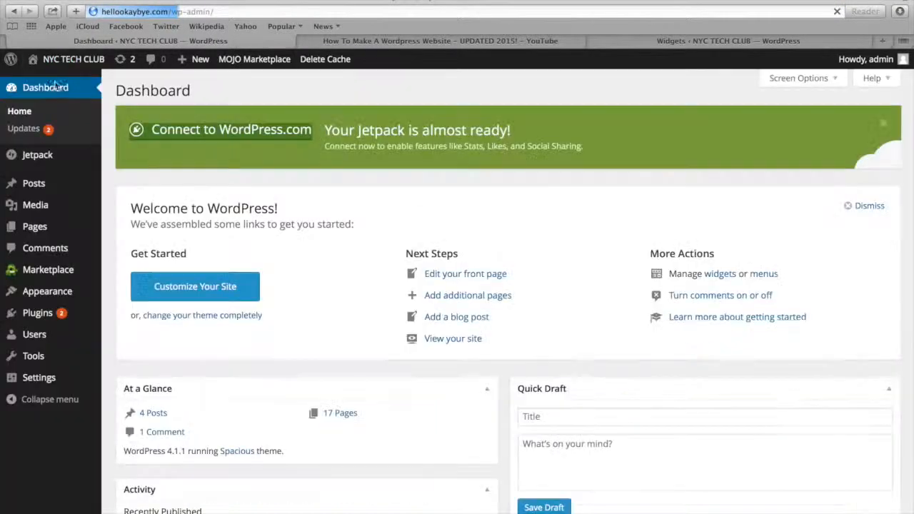
pyautogui.moveTo(45, 292)
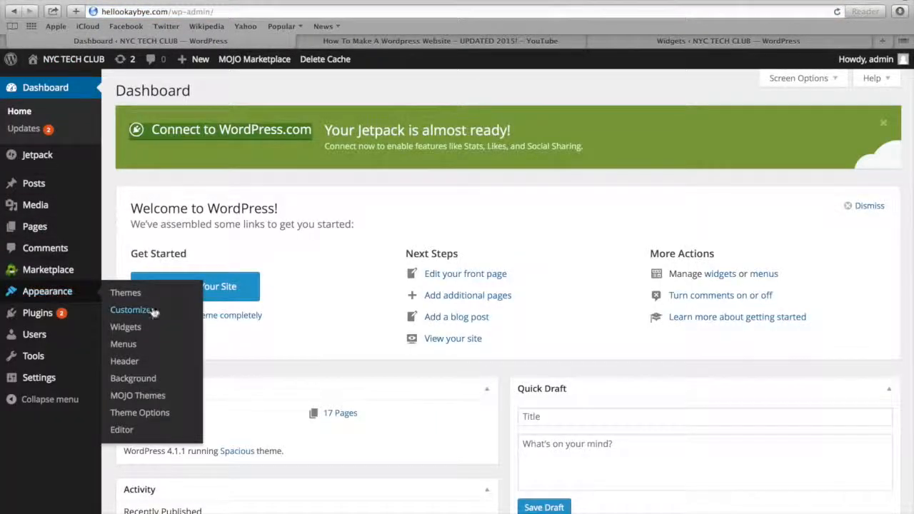
pyautogui.click(143, 343)
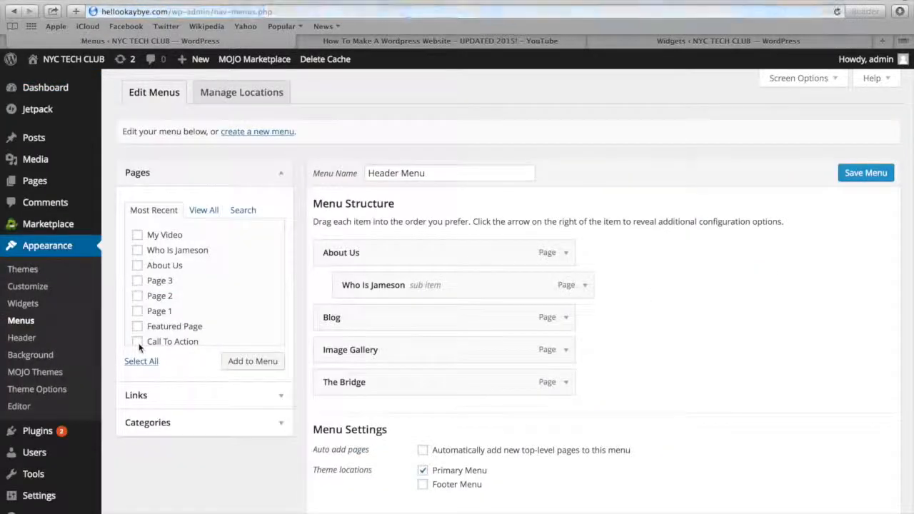
pyautogui.scroll(2, 163, 242)
pyautogui.click(155, 237)
pyautogui.click(239, 362)
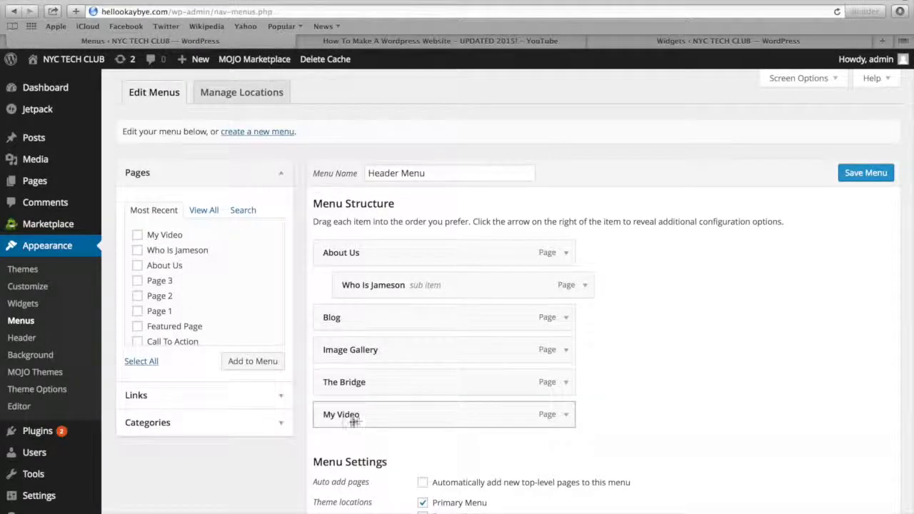
# Place My Video between Blog and Image Gallery in the Header Menu, save the menu and view the site's home page
pyautogui.moveTo(360, 420); pyautogui.dragTo(359, 350)
pyautogui.click(864, 172)
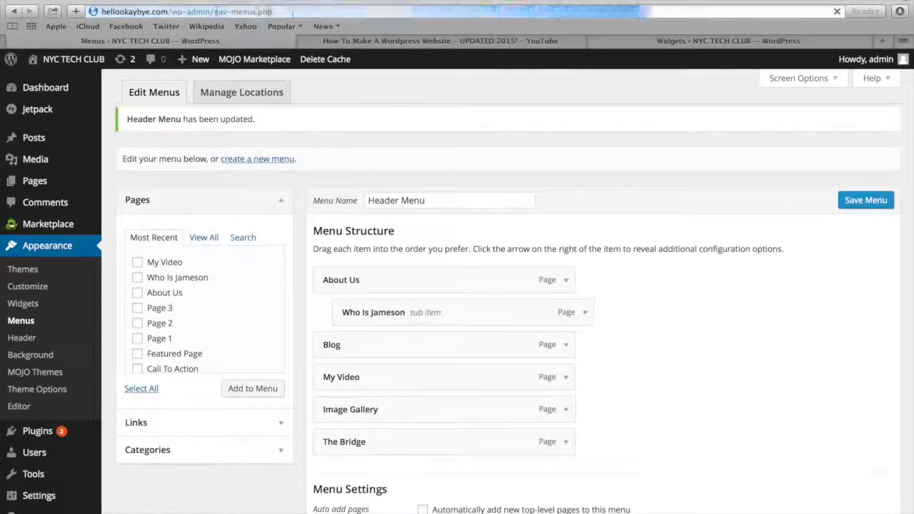
pyautogui.click(72, 82)
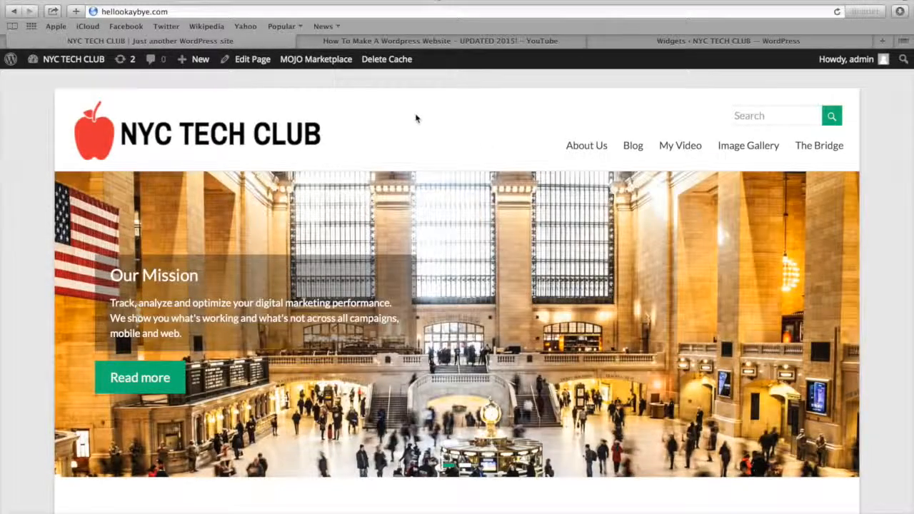
# Create a new page titled "Resources" and paste the copied "Visual Web Designs" text into its body
pyautogui.moveTo(204, 64)
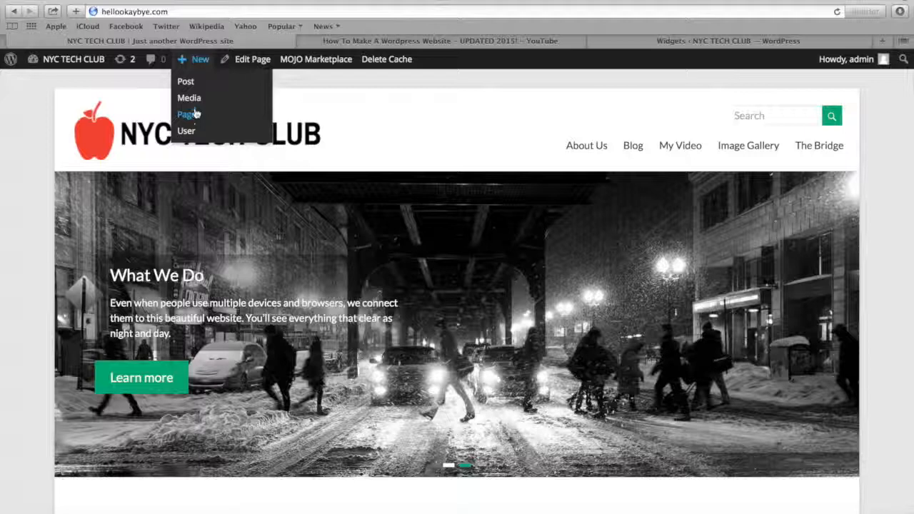
pyautogui.click(191, 116)
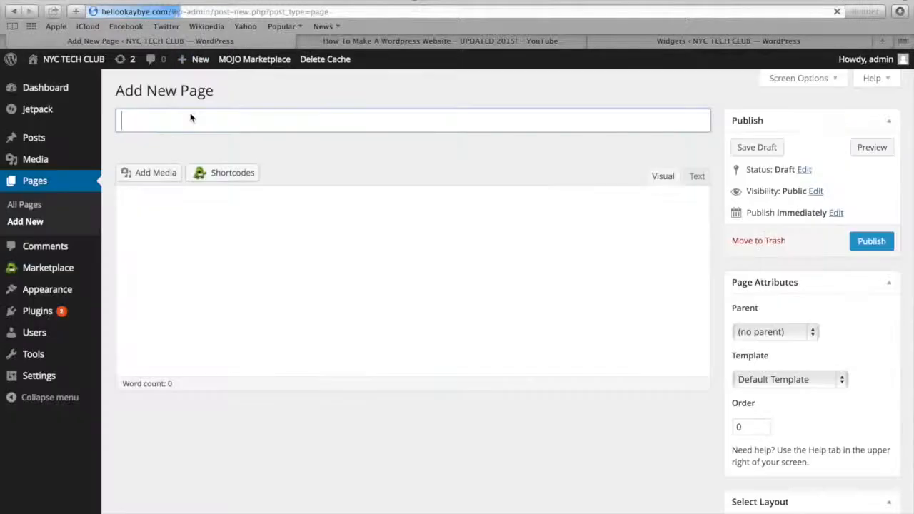
pyautogui.click(223, 112)
pyautogui.write('Resources')
pyautogui.click(202, 283)
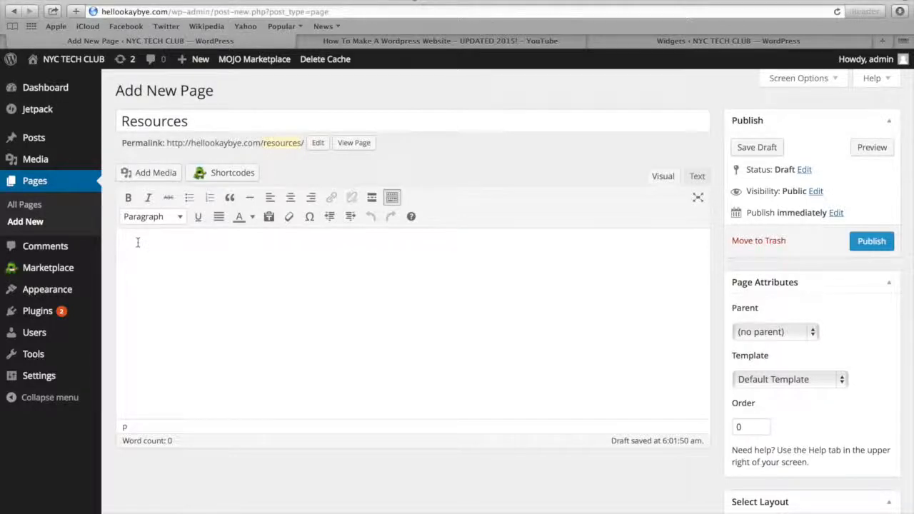
pyautogui.press('super+v')
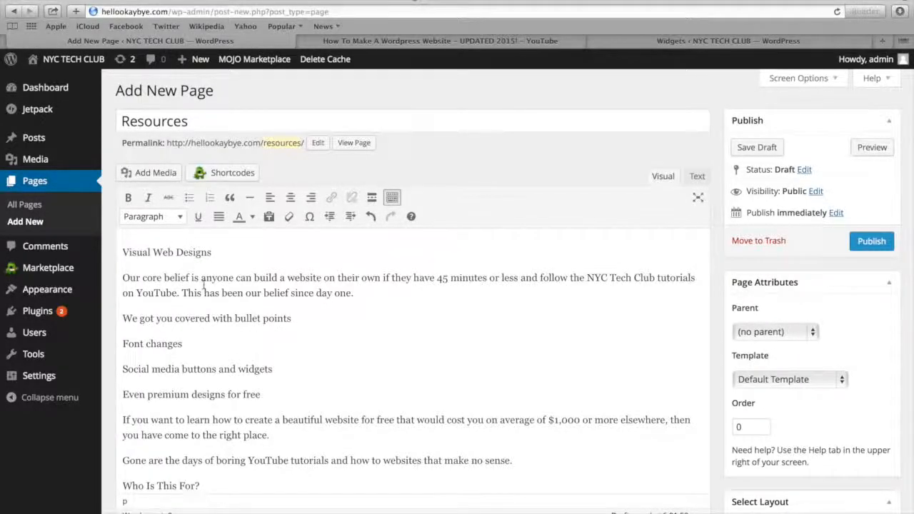
pyautogui.scroll(-1, 203, 288)
pyautogui.scroll(1, 203, 289)
# Format the "Visual Web Designs" line as Heading 2 and colour it dark red
pyautogui.moveTo(218, 252); pyautogui.dragTo(116, 252)
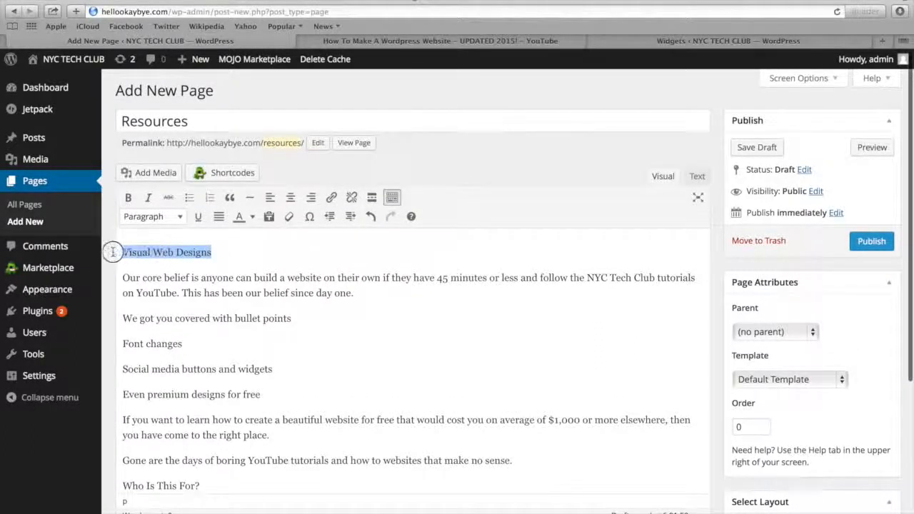
pyautogui.click(392, 198)
pyautogui.click(392, 200)
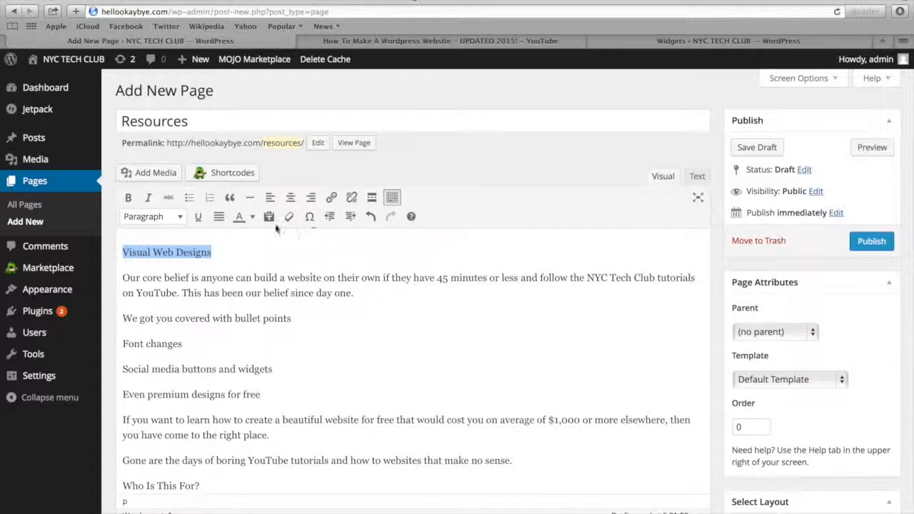
pyautogui.click(143, 217)
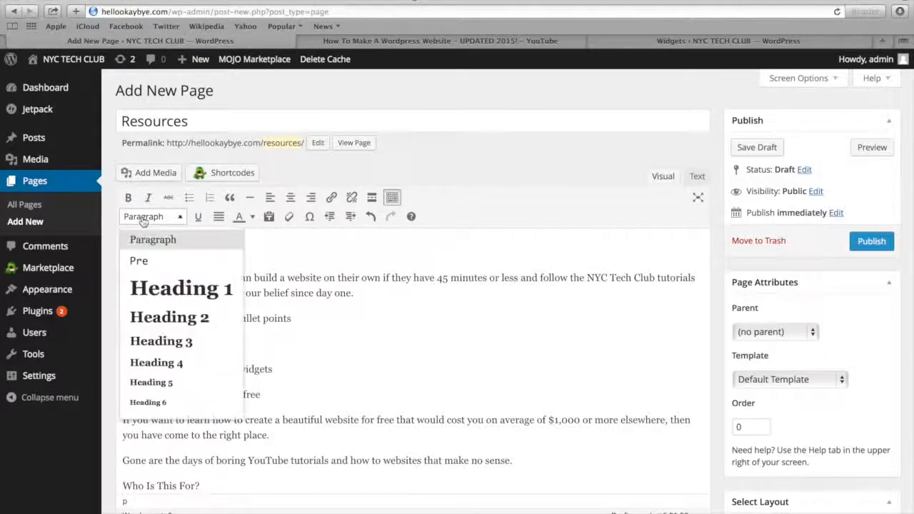
pyautogui.click(153, 323)
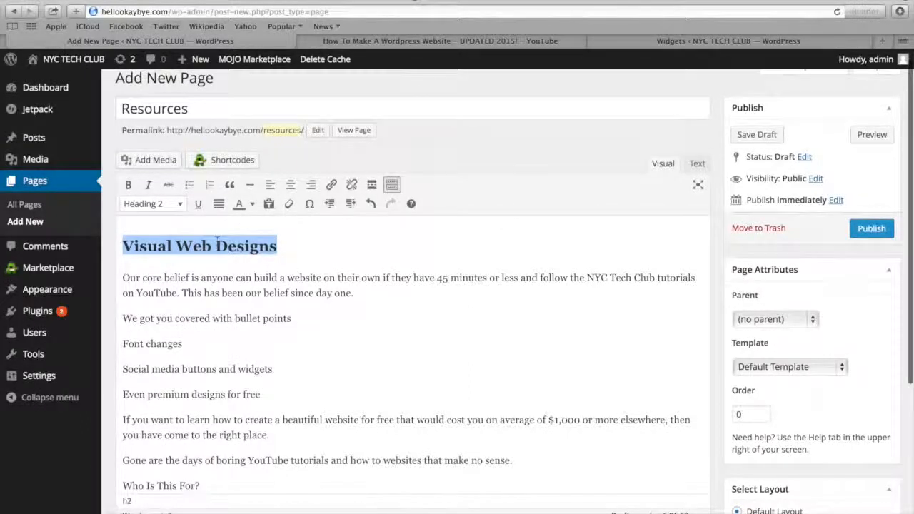
pyautogui.click(252, 204)
pyautogui.click(241, 235)
# Turn the three lines from "We got you covered with bullet points" to "Social media buttons and widgets" into a bulleted list
pyautogui.click(213, 314)
pyautogui.click(125, 317)
pyautogui.moveTo(124, 315); pyautogui.dragTo(126, 369)
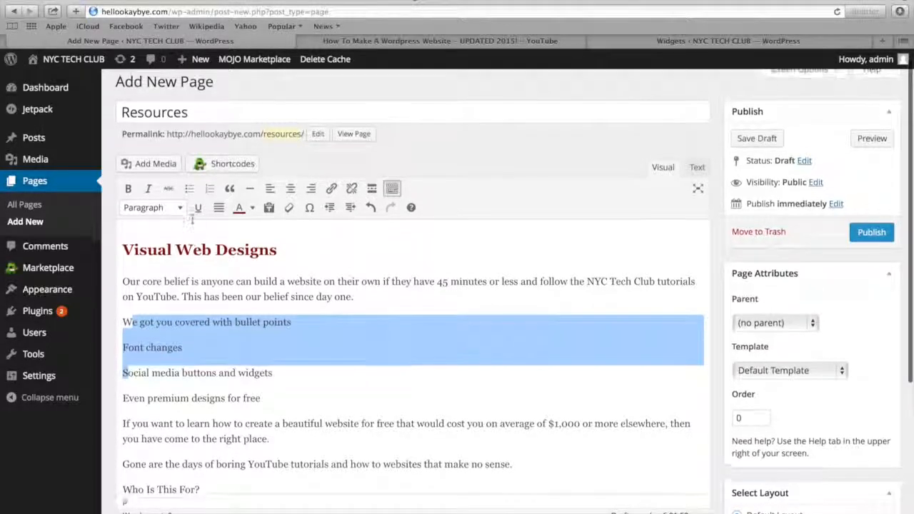
pyautogui.scroll(1, 164, 300)
pyautogui.click(190, 198)
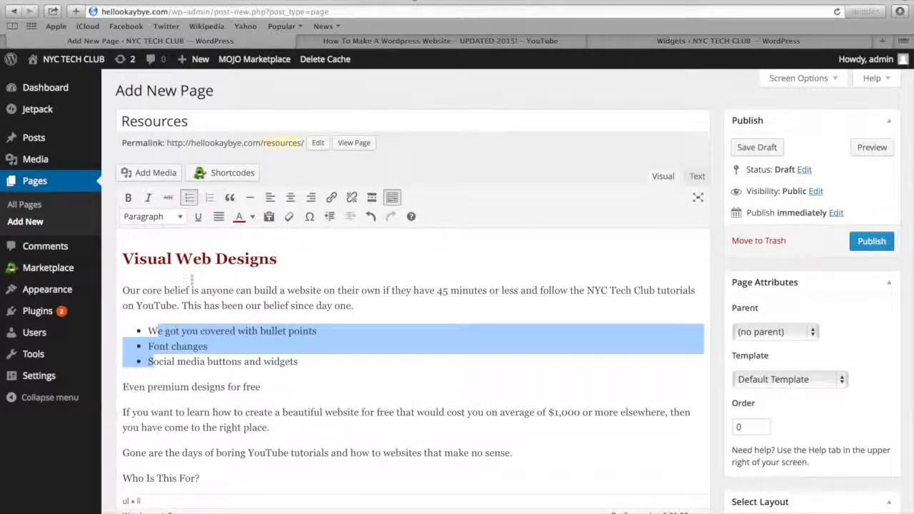
# Link the words "If you want to learn how" to the site's existing About Us page
pyautogui.scroll(-1, 200, 323)
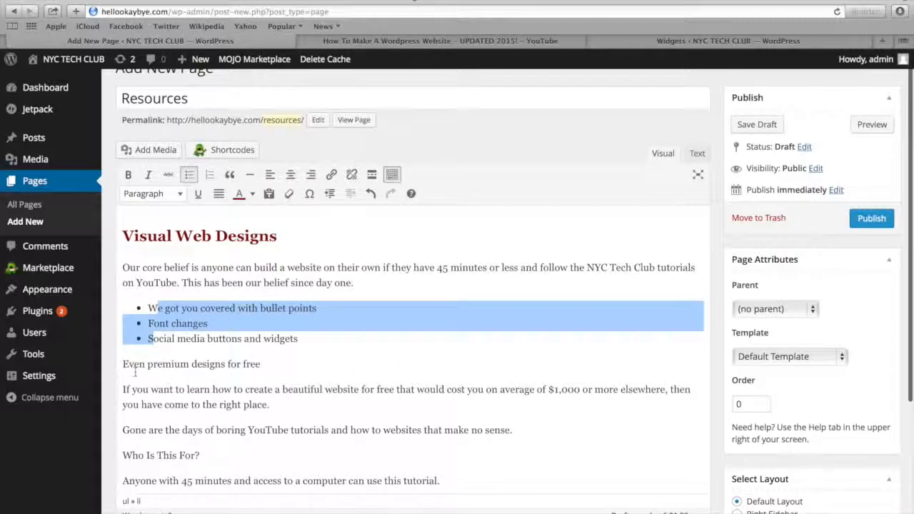
pyautogui.moveTo(123, 389); pyautogui.dragTo(232, 389)
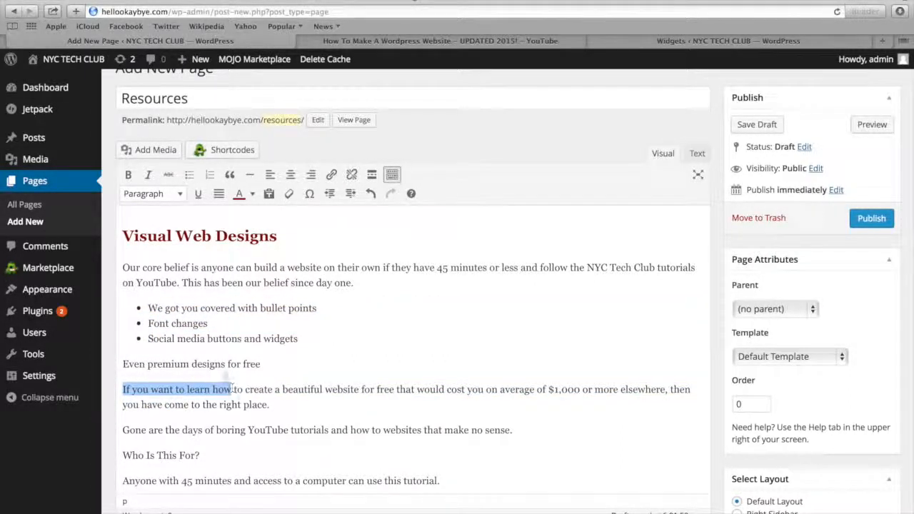
pyautogui.click(336, 177)
pyautogui.click(407, 263)
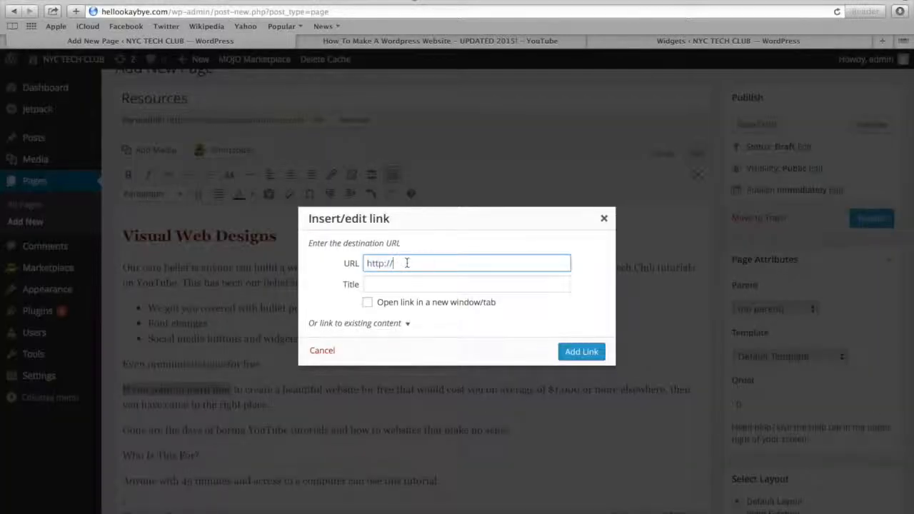
pyautogui.click(399, 324)
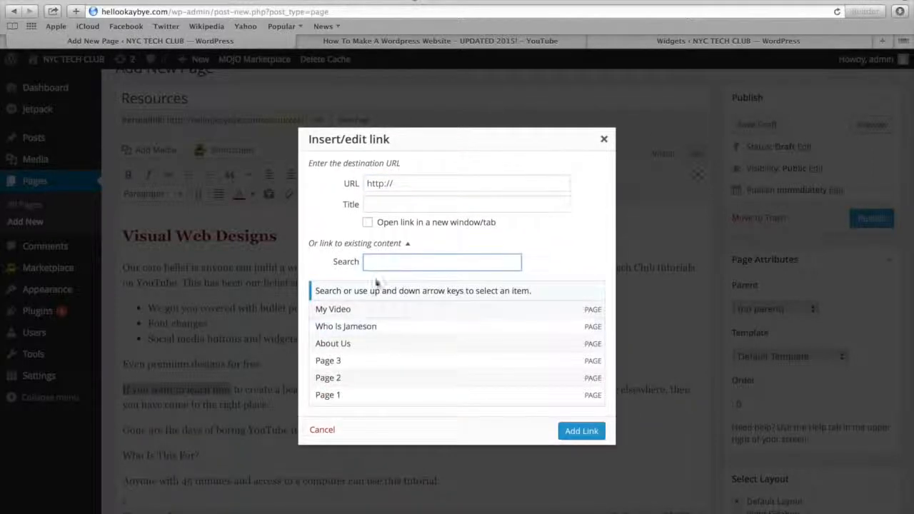
pyautogui.click(332, 345)
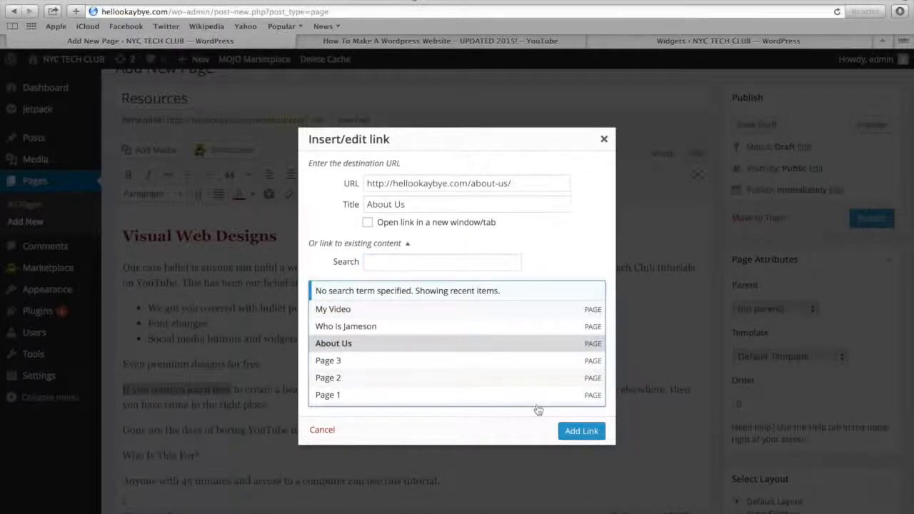
pyautogui.click(583, 430)
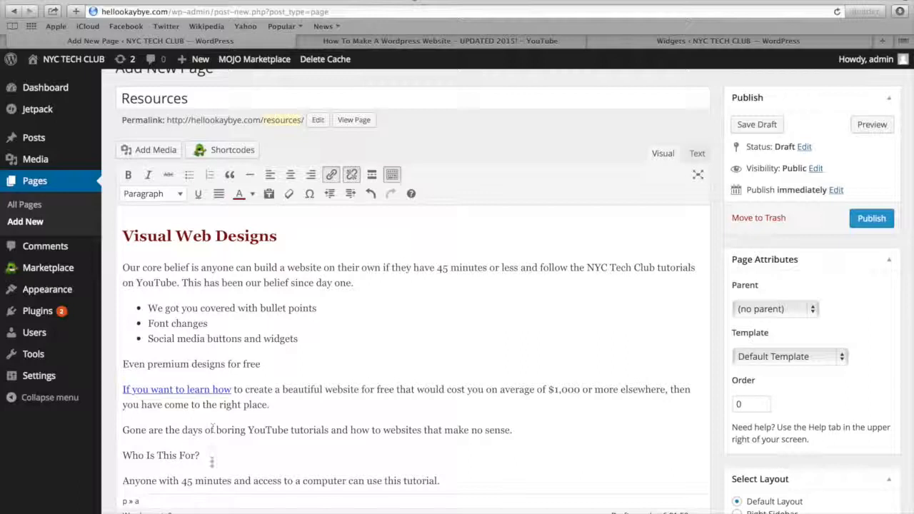
# Make the "Who Is This For?" line bold and italic
pyautogui.scroll(-2, 221, 454)
pyautogui.moveTo(203, 421); pyautogui.dragTo(118, 422)
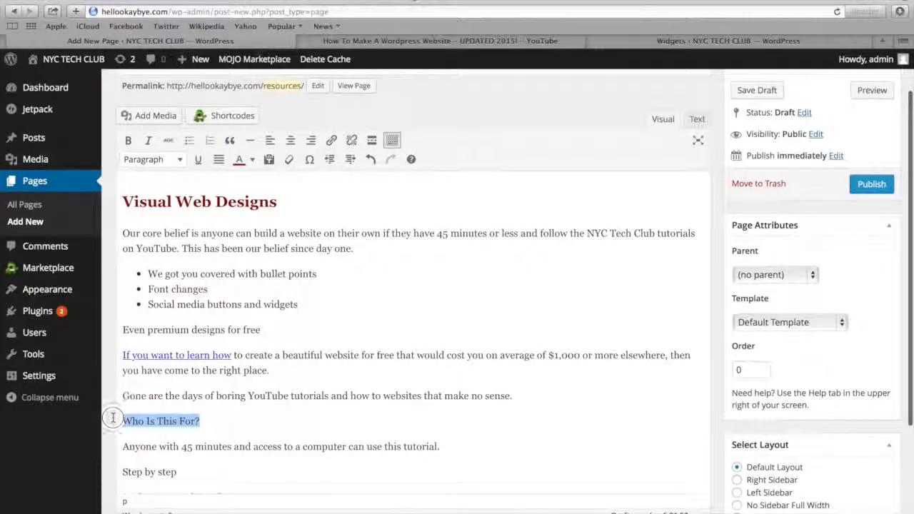
pyautogui.click(127, 141)
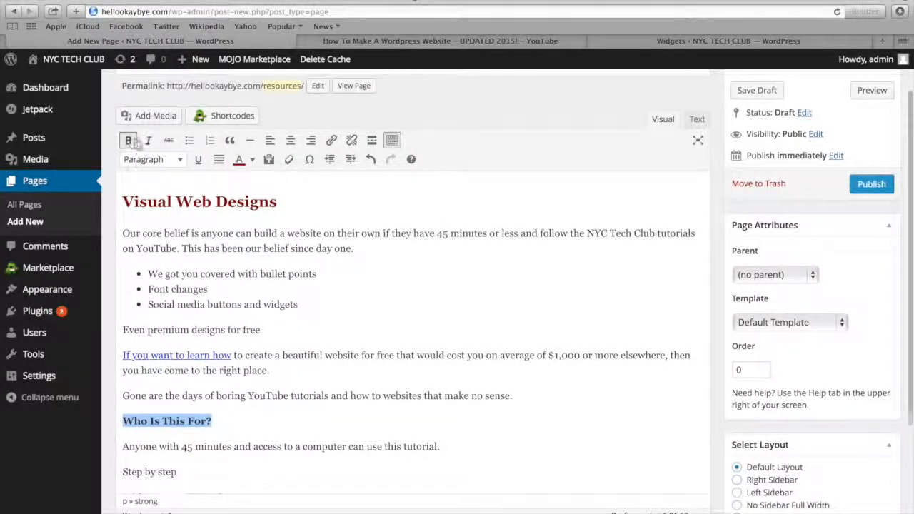
pyautogui.click(148, 140)
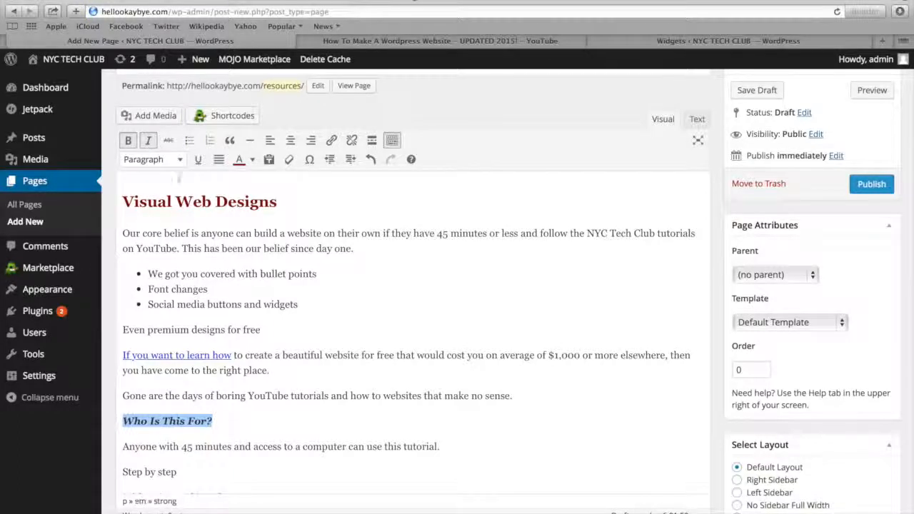
# Format the "Step by step" line as Heading 3
pyautogui.moveTo(121, 472); pyautogui.dragTo(179, 473)
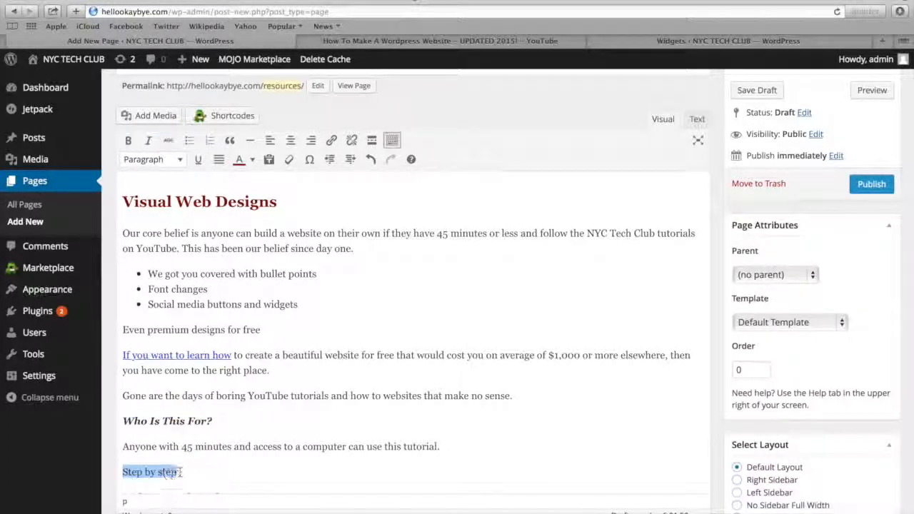
pyautogui.click(171, 161)
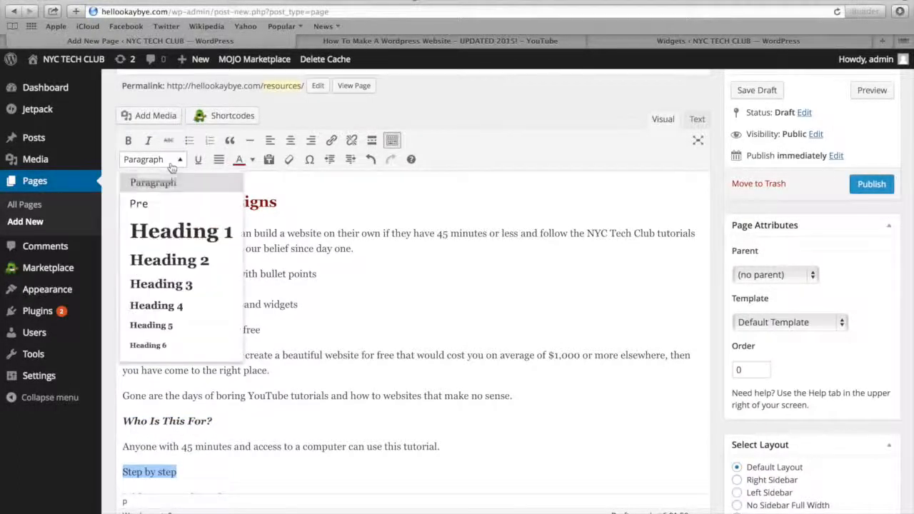
pyautogui.click(161, 283)
pyautogui.click(261, 299)
pyautogui.scroll(-3, 261, 247)
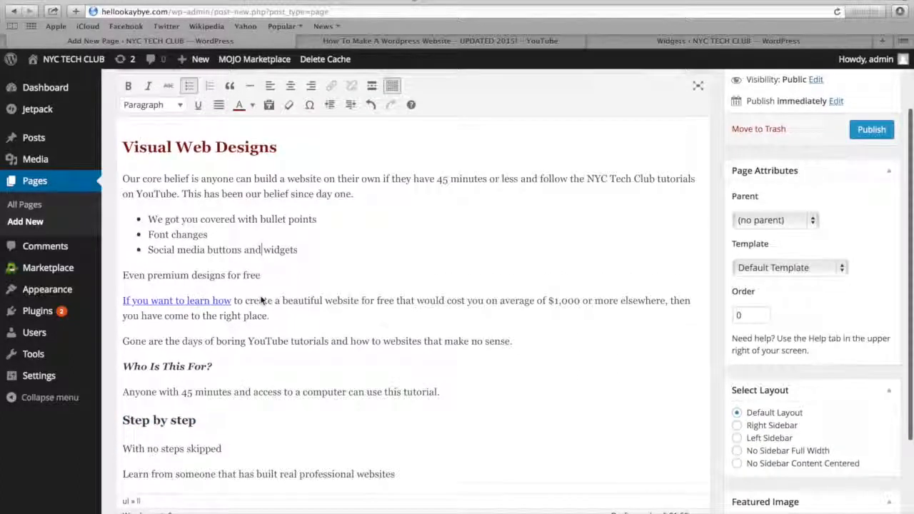
# Try right alignment on the "Learn from someone that has built real professional websites" line and return it to left alignment
pyautogui.click(126, 419)
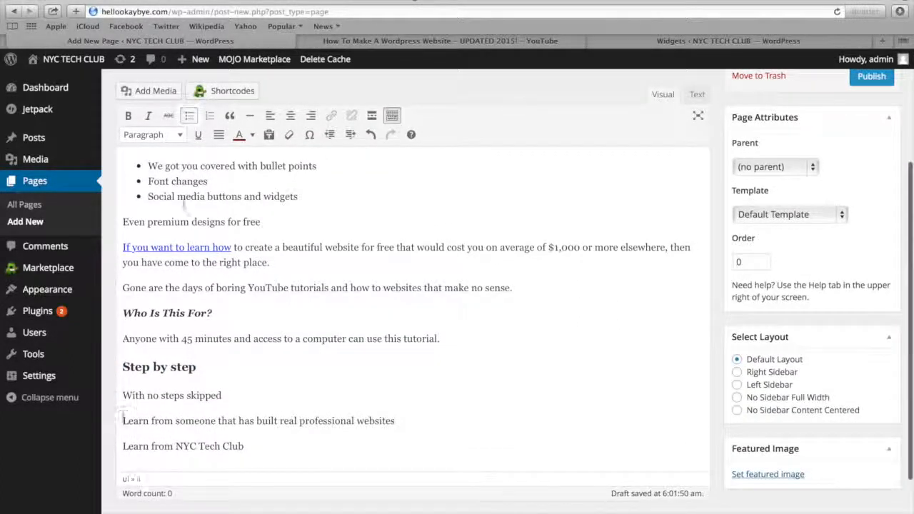
pyautogui.click(310, 117)
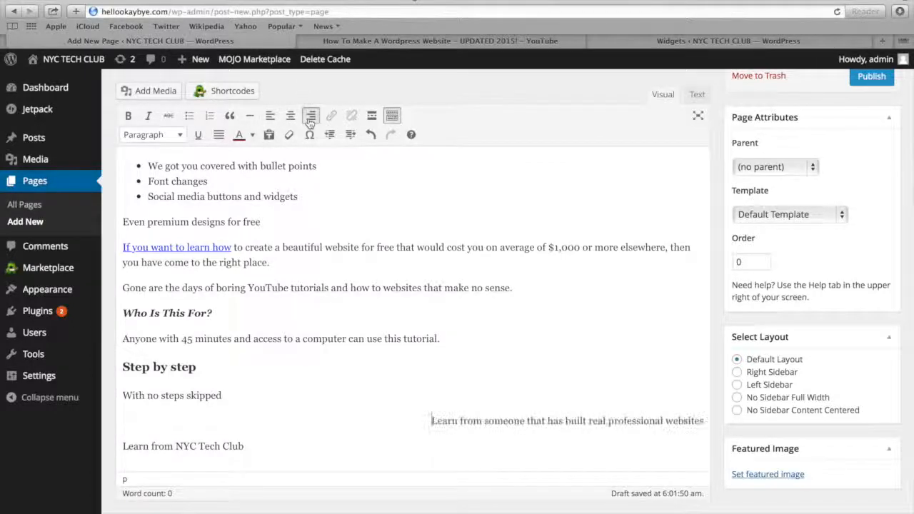
pyautogui.click(270, 117)
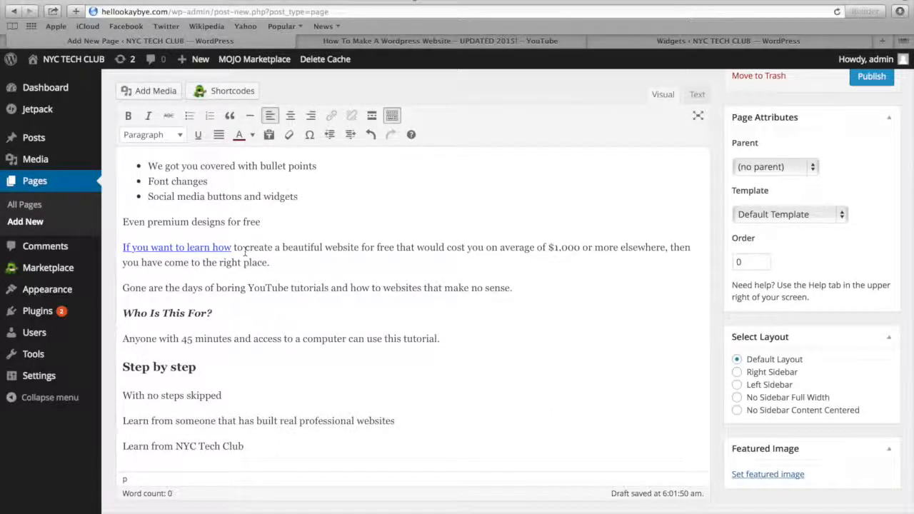
# Publish the Resources page and review its formatted text on the live site
pyautogui.scroll(5, 771, 193)
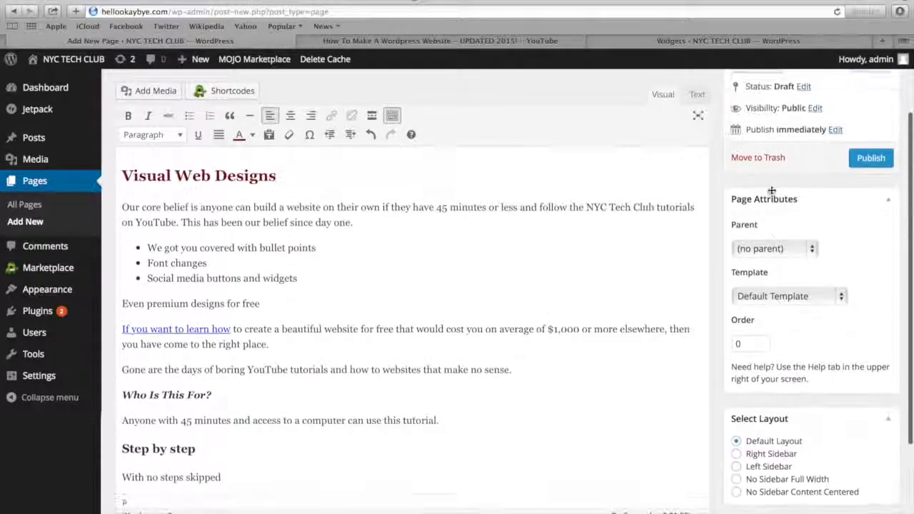
pyautogui.scroll(1, 844, 222)
pyautogui.click(872, 209)
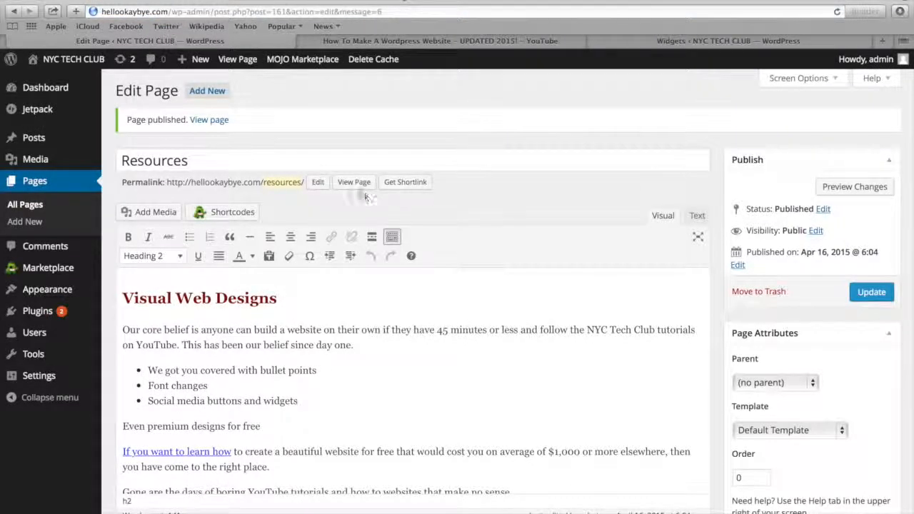
pyautogui.click(353, 182)
pyautogui.scroll(-3, 353, 186)
pyautogui.scroll(-2, 353, 186)
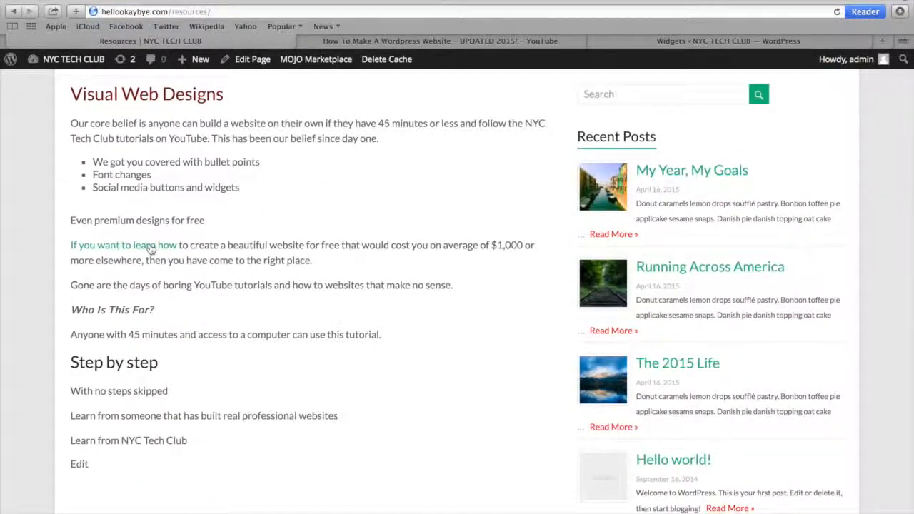
# Test the "If you want to learn how" link on the live Resources page and return to the site's home page
pyautogui.click(151, 247)
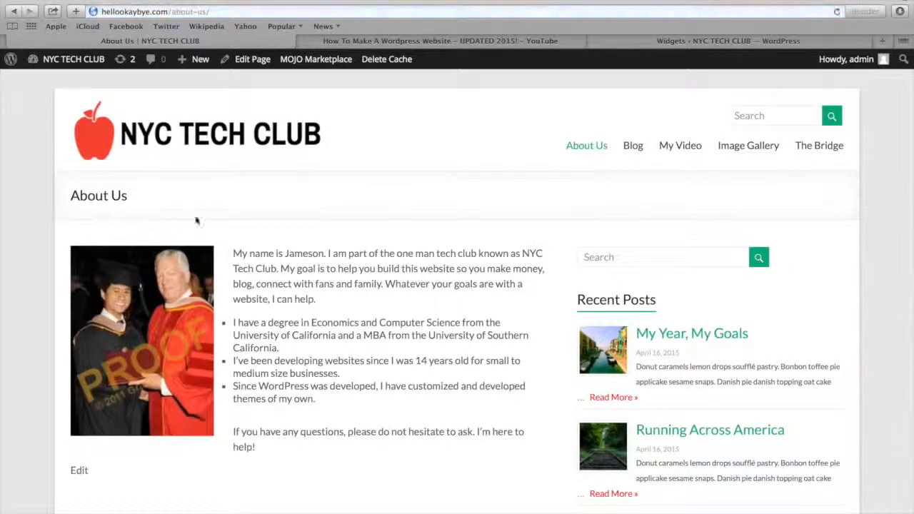
pyautogui.click(150, 134)
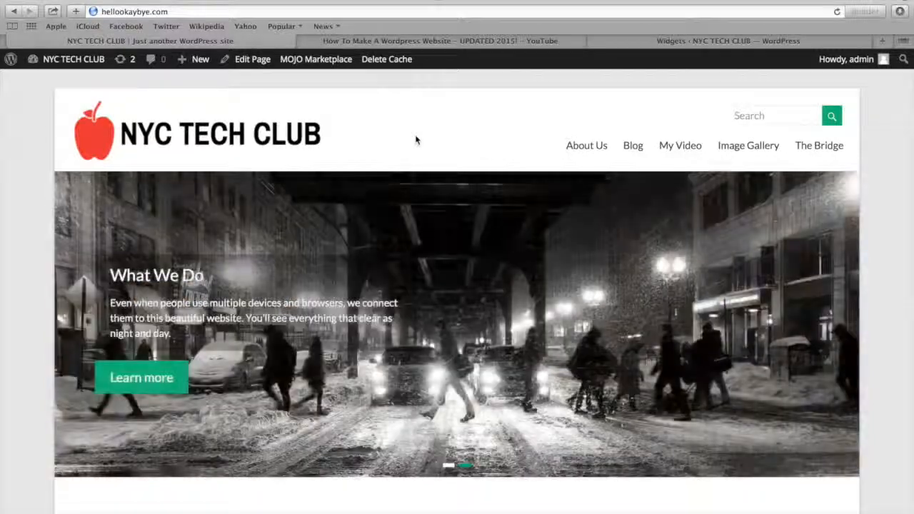
# From the dashboard, search the plugins available to add for "contact form 7"
pyautogui.moveTo(69, 63)
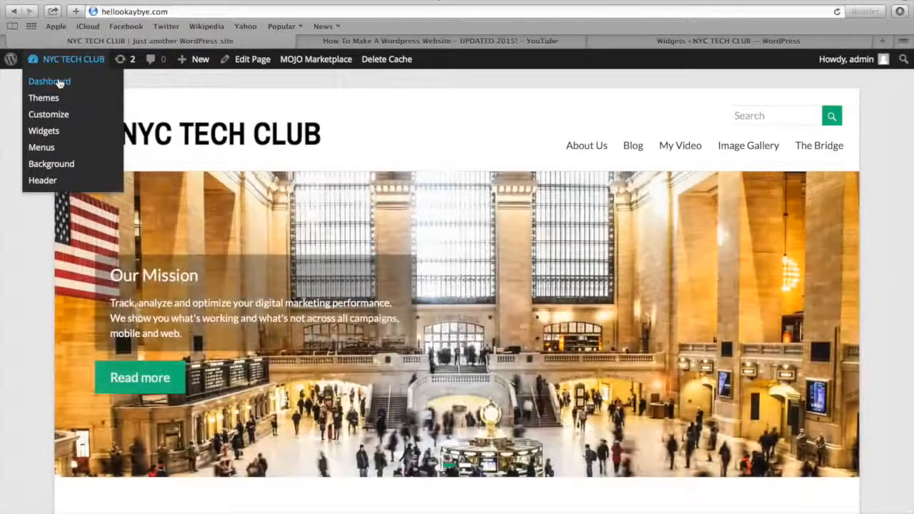
pyautogui.click(59, 83)
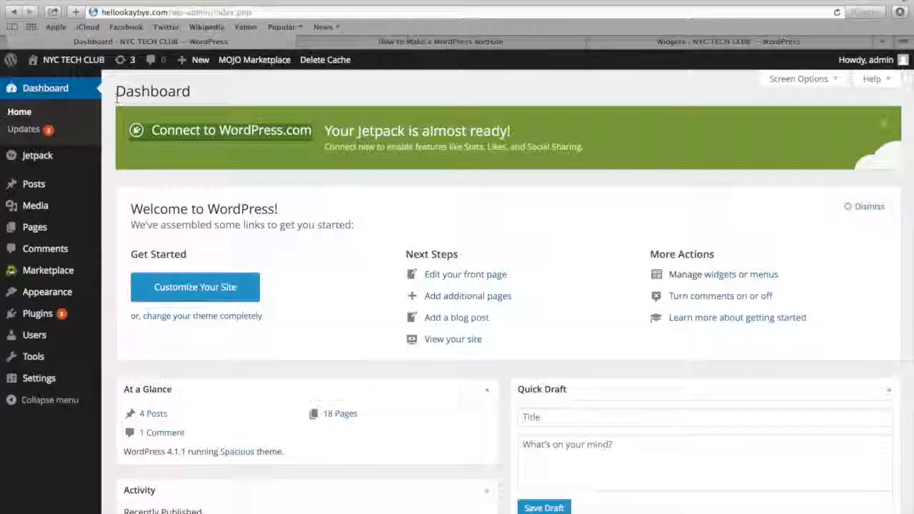
pyautogui.moveTo(28, 314)
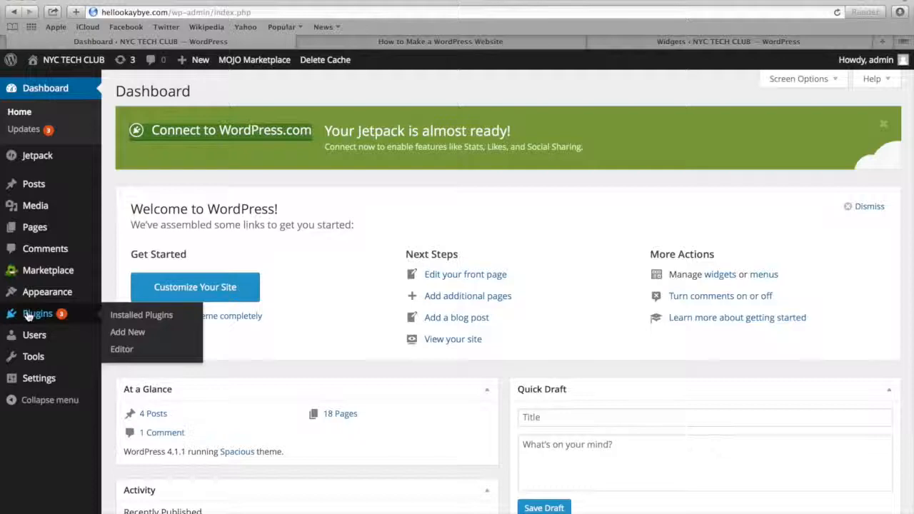
pyautogui.click(119, 334)
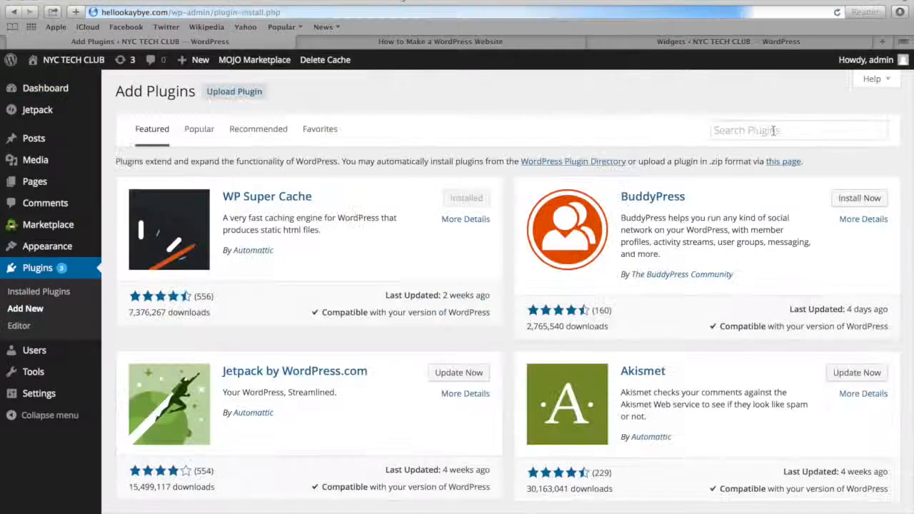
pyautogui.click(763, 131)
pyautogui.write('c')
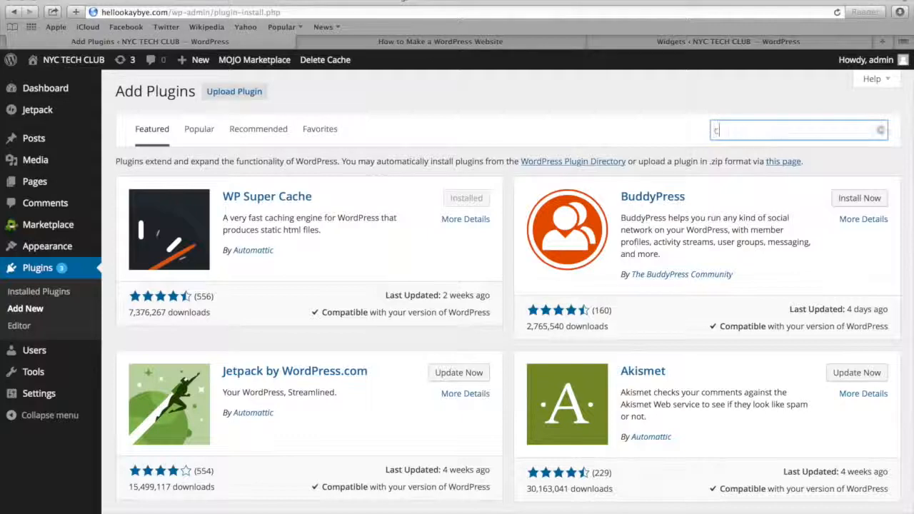
pyautogui.write('ontact form 7')
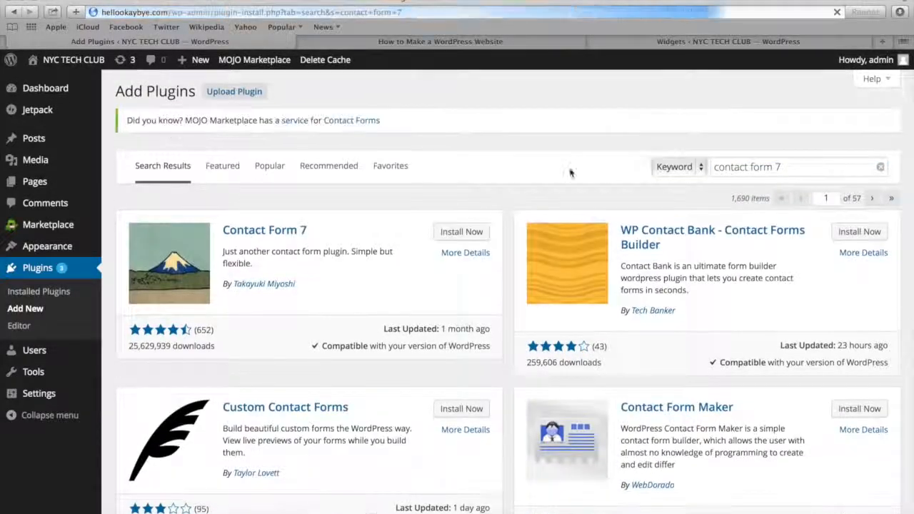
# Install and activate the Contact Form 7 plugin
pyautogui.click(472, 235)
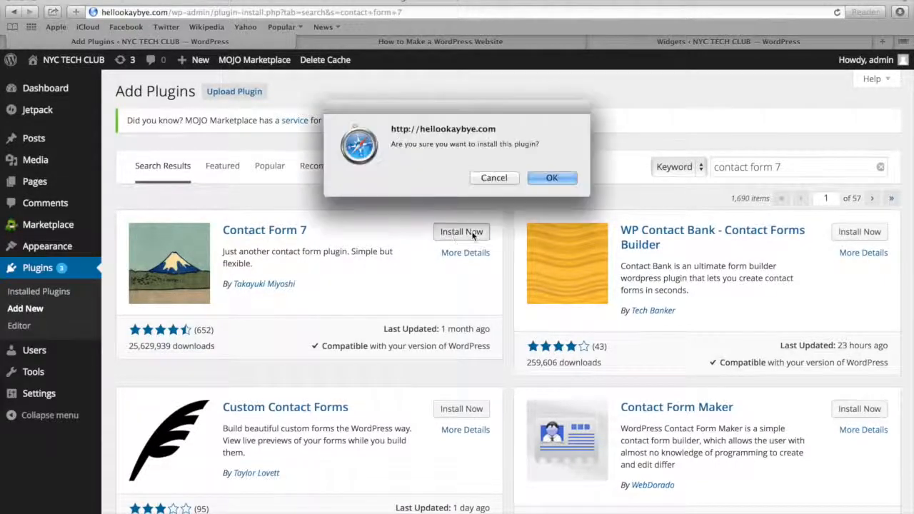
pyautogui.click(549, 178)
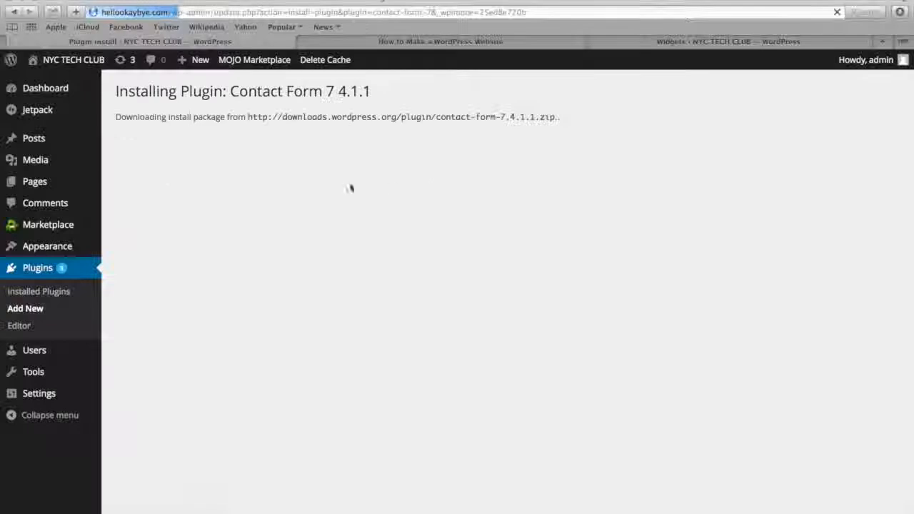
pyautogui.click(156, 202)
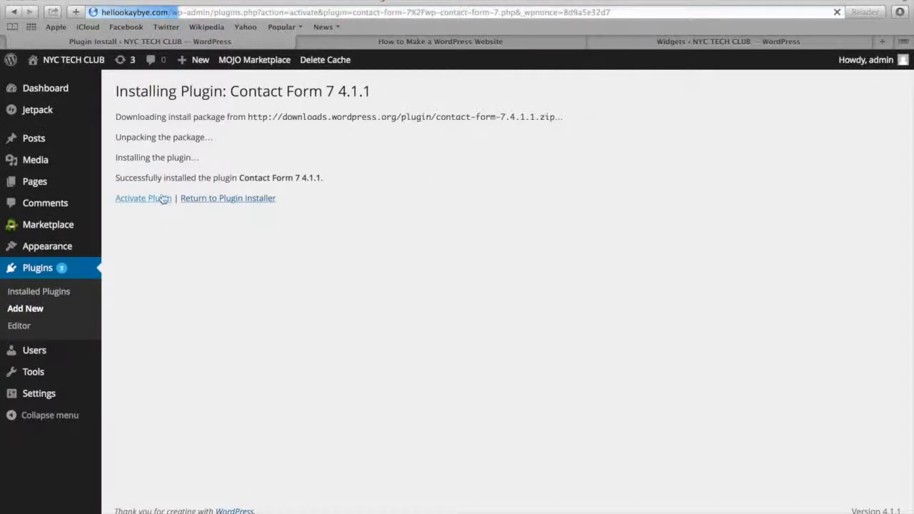
# Open the Contact Form 7 settings and copy the shortcode of Contact form 1
pyautogui.scroll(-1, 167, 268)
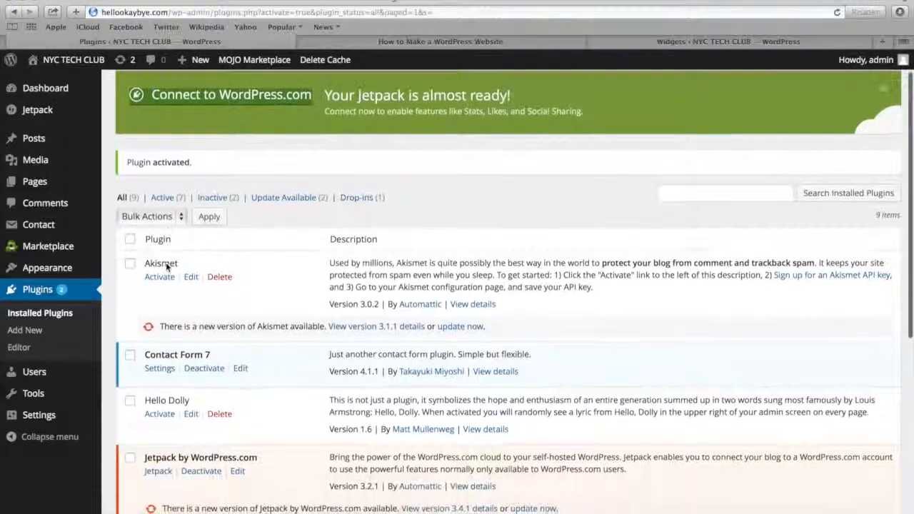
pyautogui.scroll(-2, 167, 266)
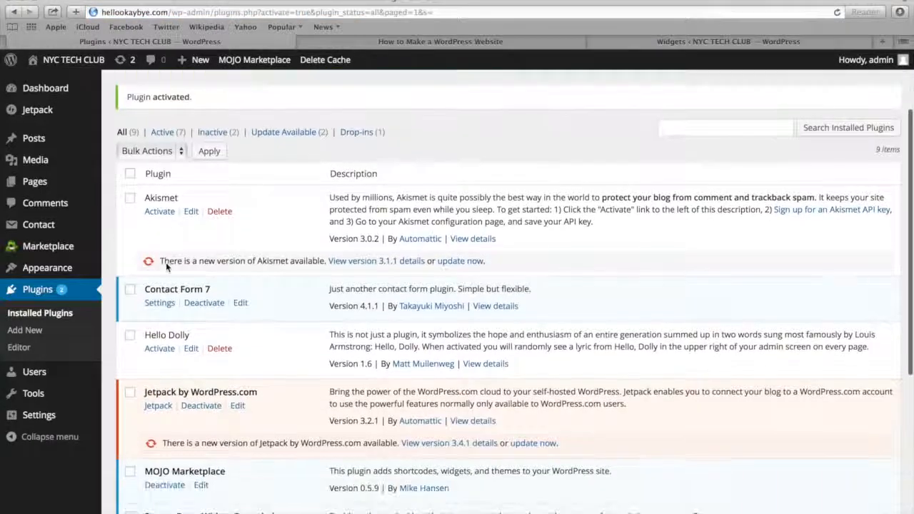
pyautogui.click(159, 304)
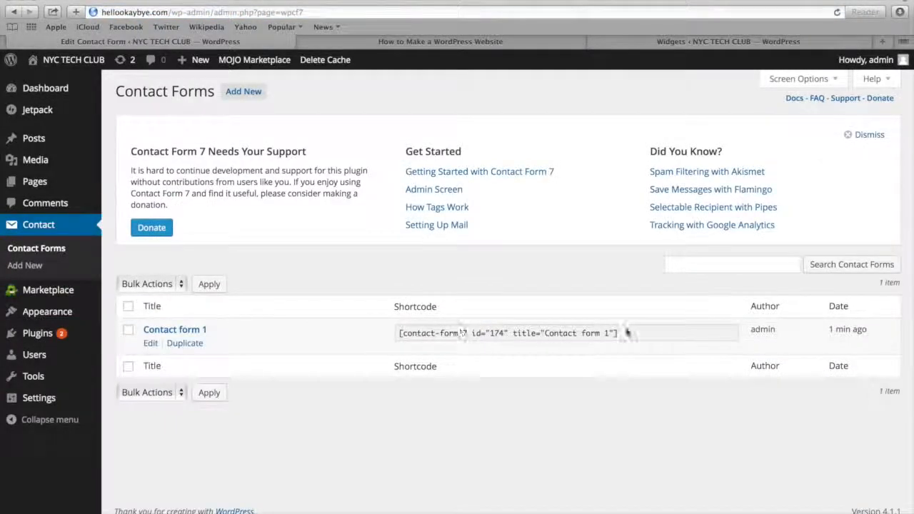
pyautogui.click(632, 335)
pyautogui.moveTo(633, 335); pyautogui.dragTo(392, 329)
pyautogui.press('super+c')
# Add a new page titled "Contact Us"
pyautogui.moveTo(37, 185)
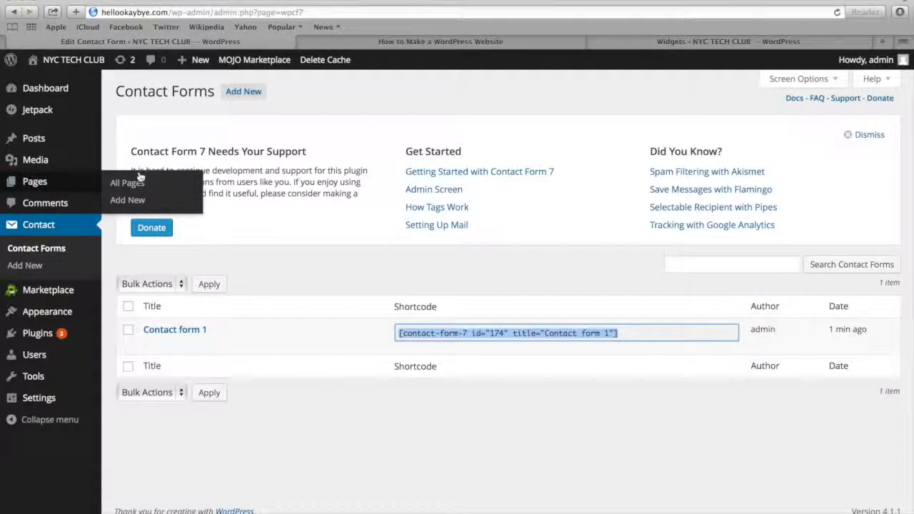
pyautogui.click(127, 199)
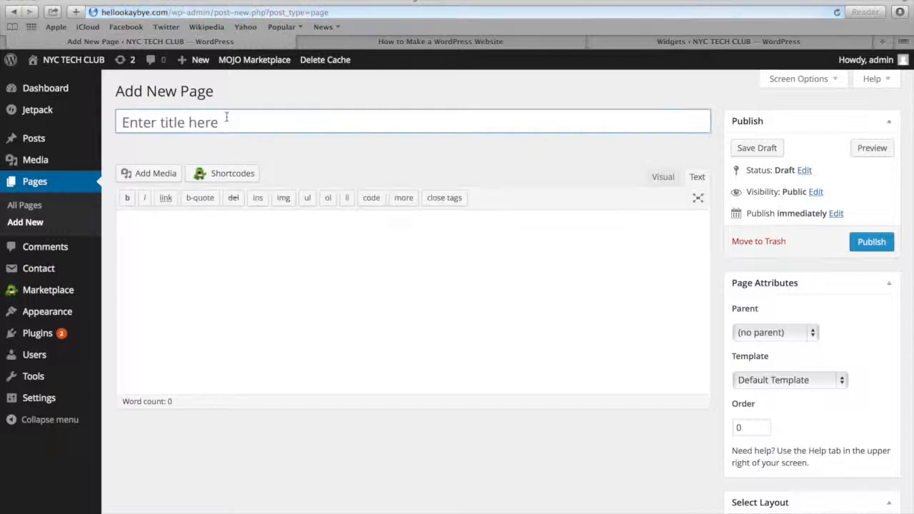
pyautogui.click(236, 122)
pyautogui.write('Contat')
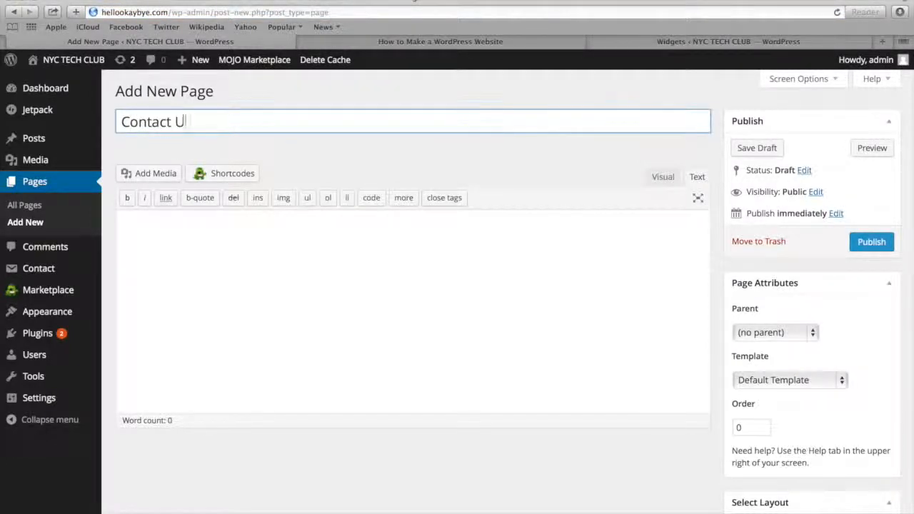
# Paste the Contact form 1 shortcode into the page body using the Text editor mode
pyautogui.click(310, 265)
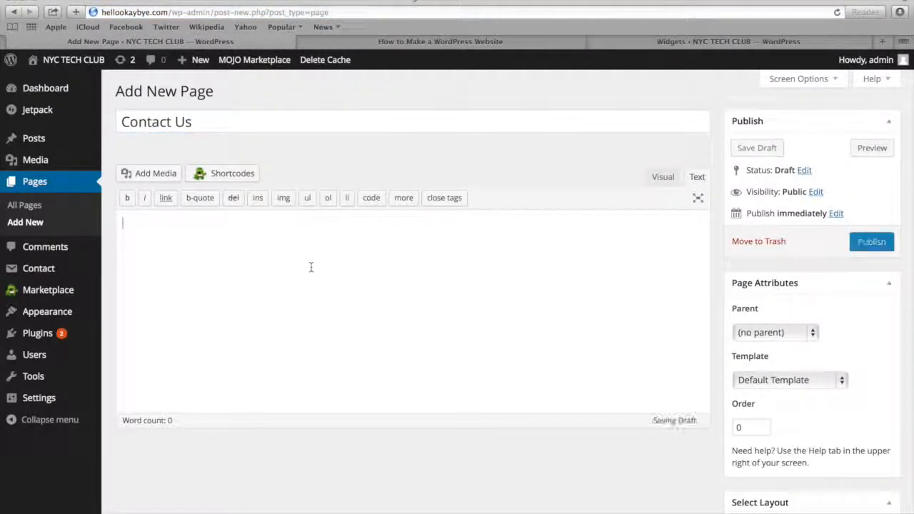
pyautogui.click(662, 176)
pyautogui.click(697, 176)
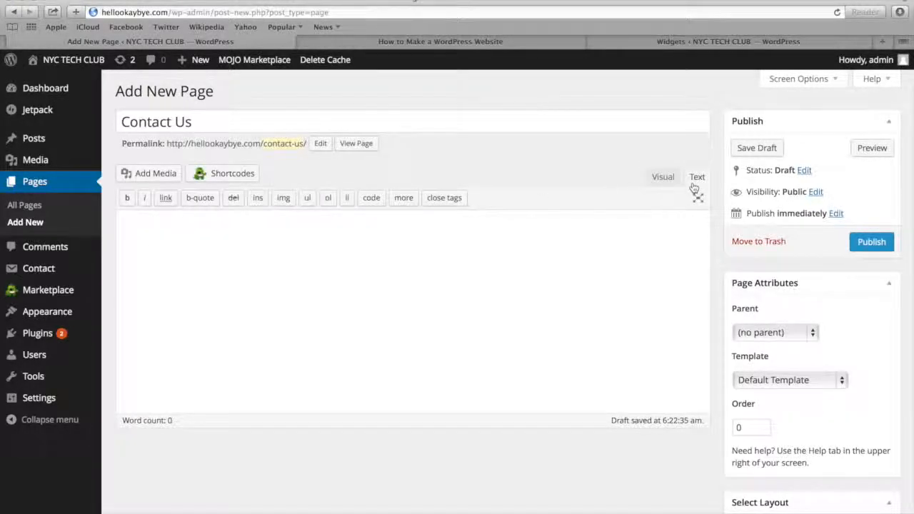
pyautogui.click(467, 235)
pyautogui.press('super+v')
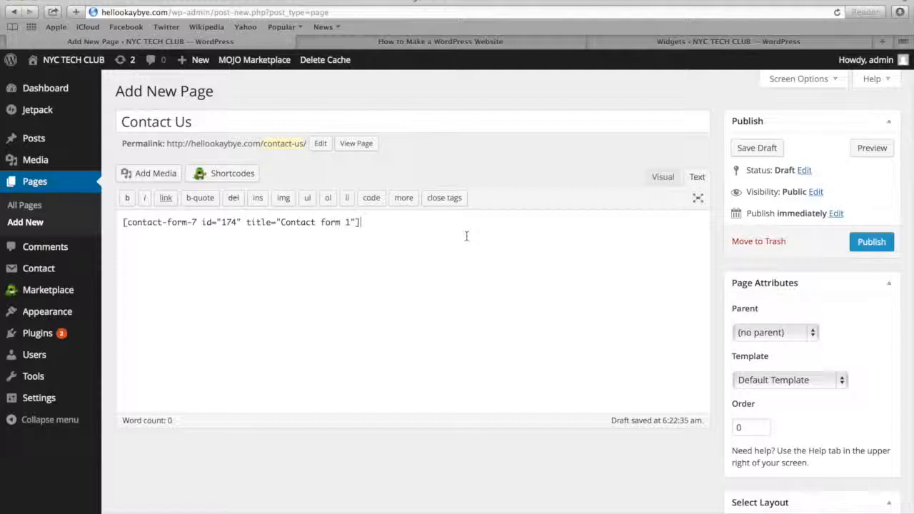
# Assign the Contact Page Template to the Contact Us page and publish it
pyautogui.click(777, 381)
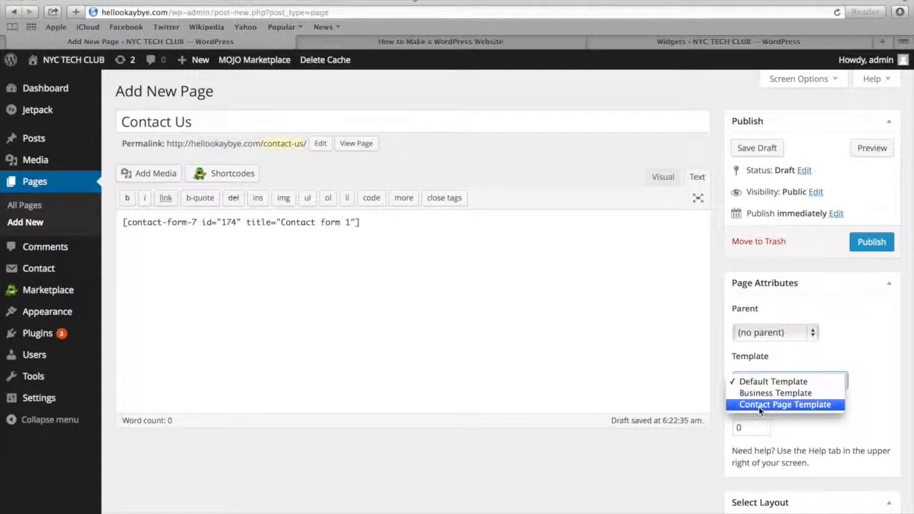
pyautogui.click(760, 405)
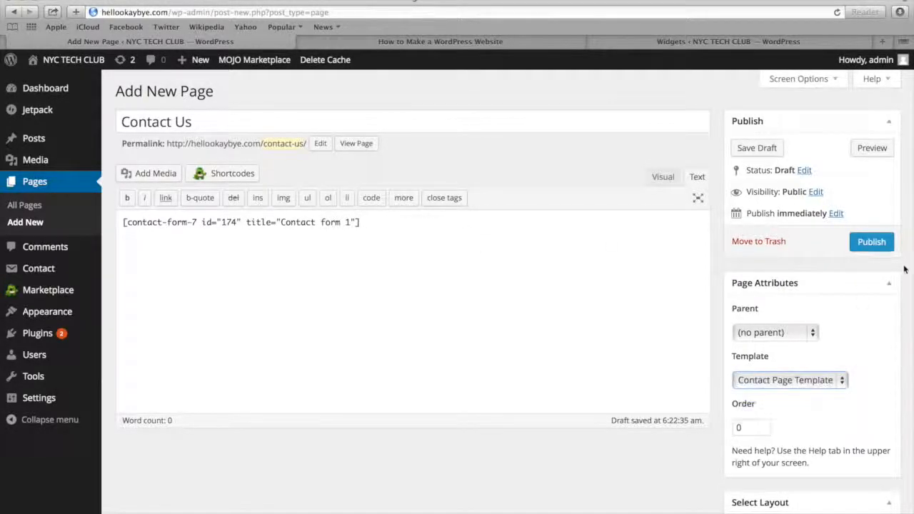
pyautogui.click(871, 243)
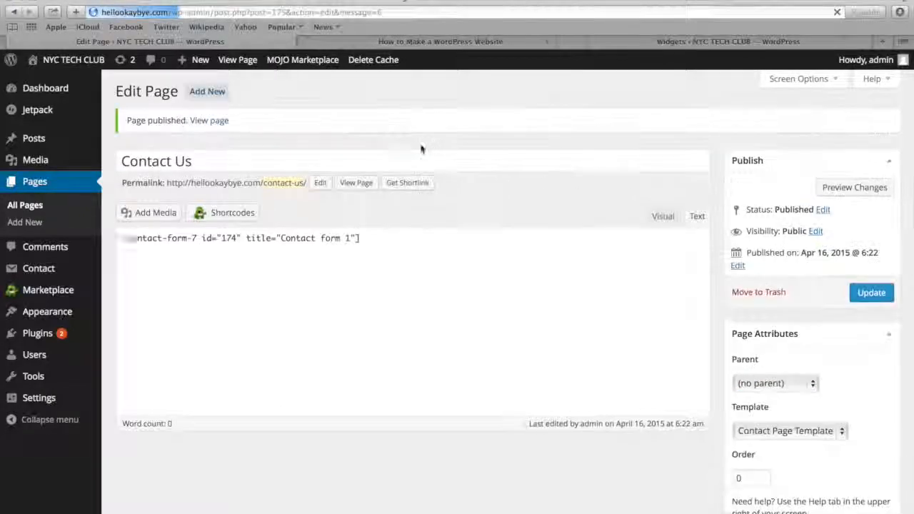
# View the live Contact Us page and fill in the form's sender name and e-mail address
pyautogui.click(356, 183)
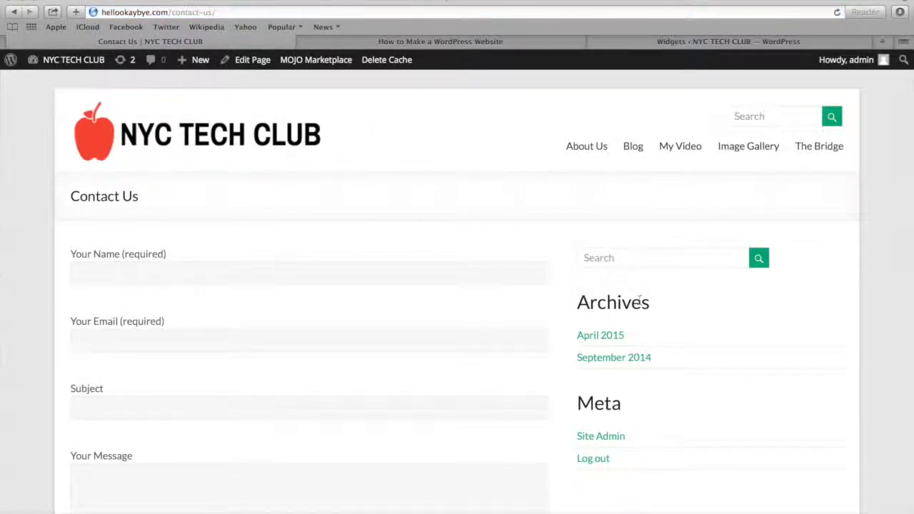
pyautogui.scroll(-5, 282, 256)
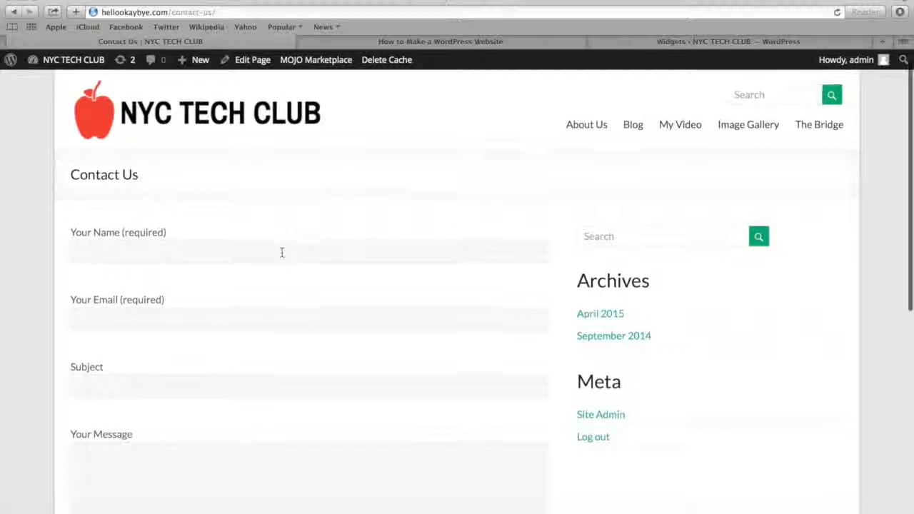
pyautogui.click(216, 167)
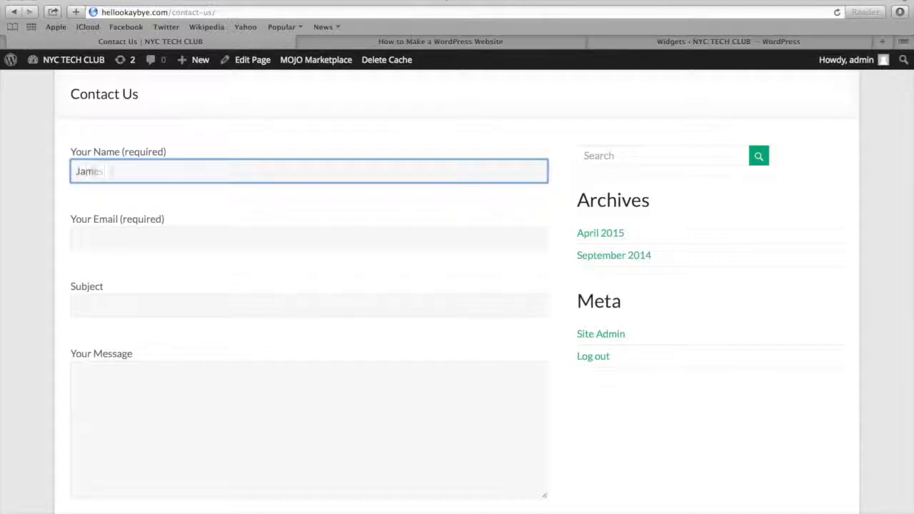
pyautogui.press('Tab')
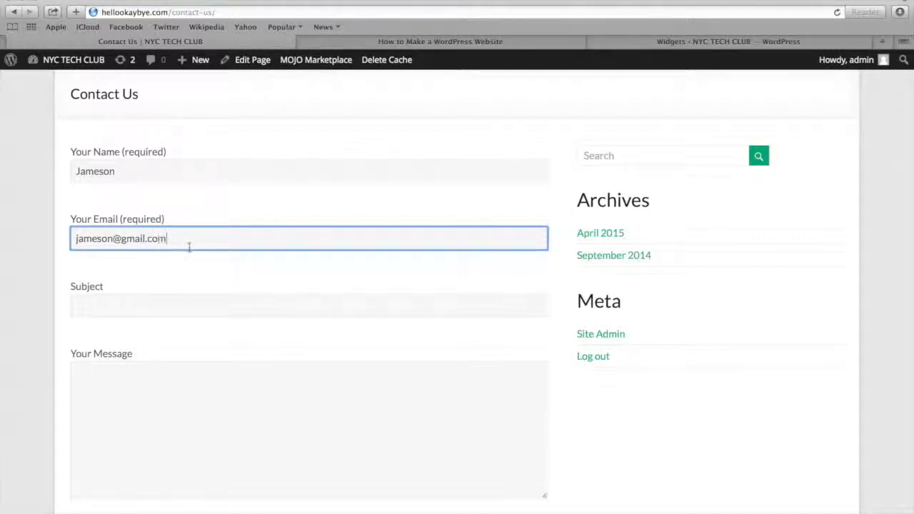
# Enter the subject "hello" and the message "hi" in the contact form and send it
pyautogui.click(157, 312)
pyautogui.write('hello')
pyautogui.press('Tab')
pyautogui.write('hi')
pyautogui.scroll(-5, 157, 318)
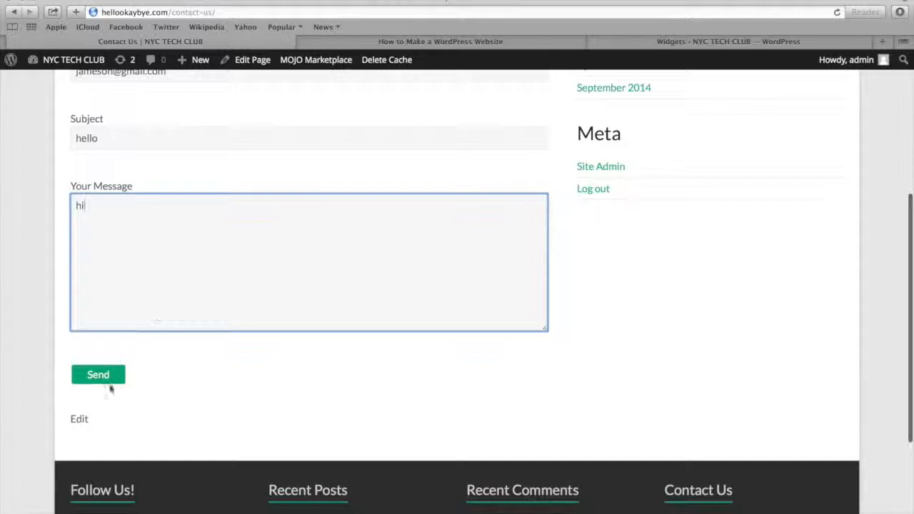
pyautogui.click(89, 382)
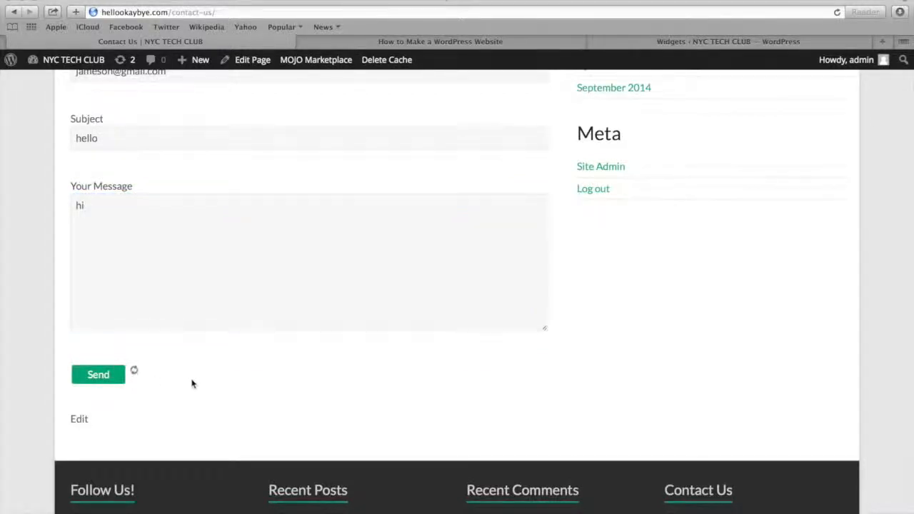
# Load gmail.com in the browser tab showing the WordPress tutorial and open the test message sent from the contact form
pyautogui.click(376, 43)
pyautogui.click(371, 12)
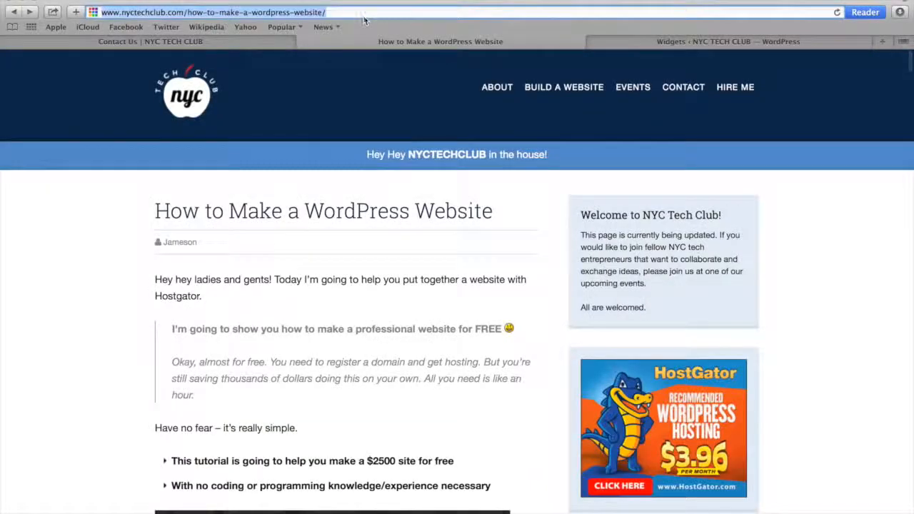
pyautogui.write('gmail.com')
pyautogui.press('Return')
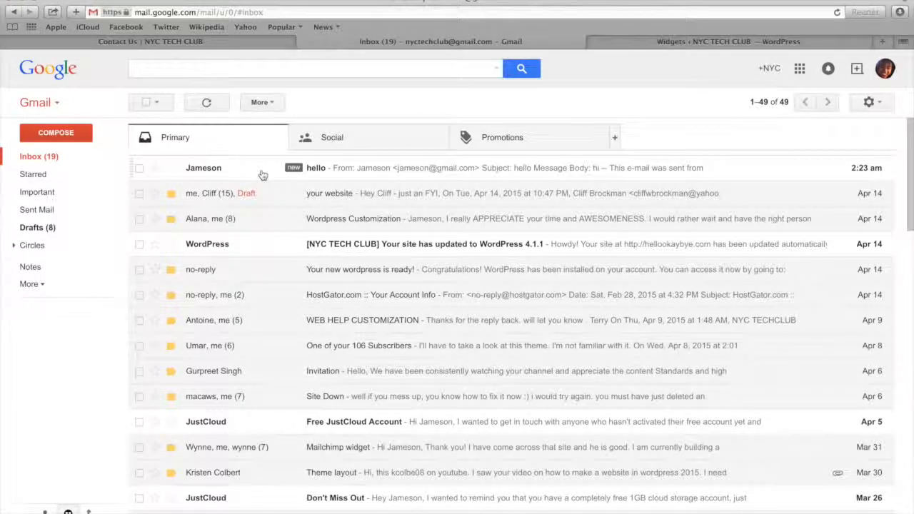
pyautogui.click(262, 175)
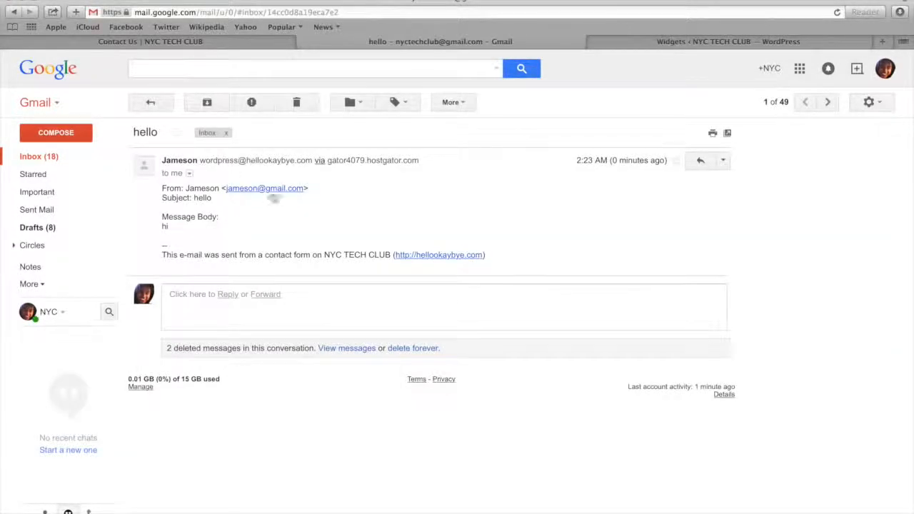
# Return to the site's tab, open the dashboard's page for adding plugins, and search for "optin form"
pyautogui.click(206, 42)
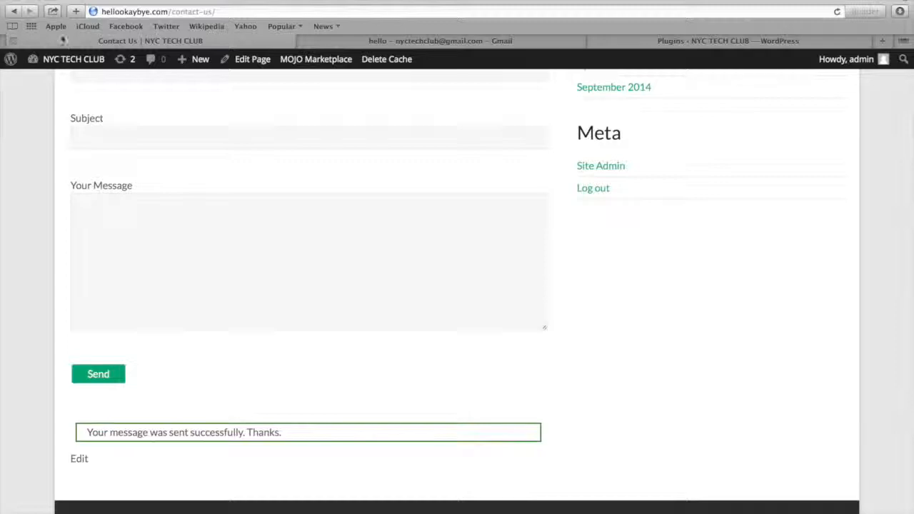
pyautogui.moveTo(55, 63)
pyautogui.click(53, 81)
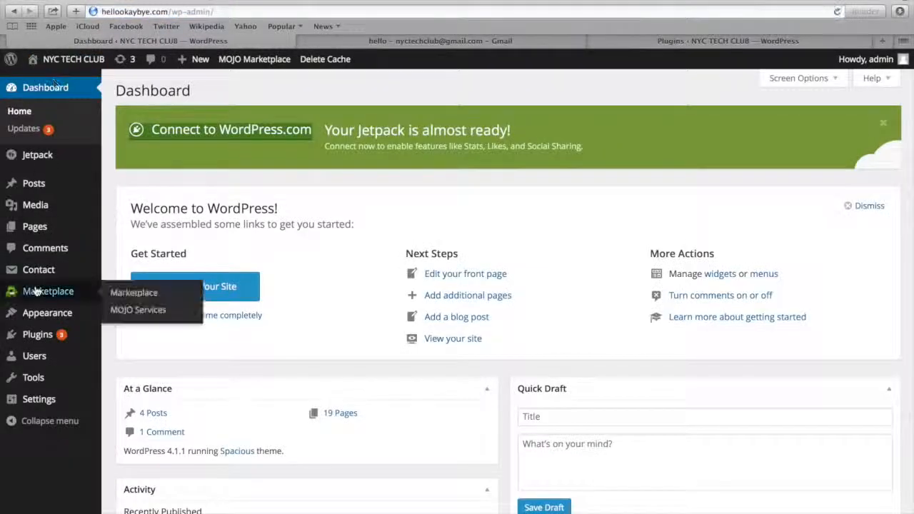
pyautogui.moveTo(35, 336)
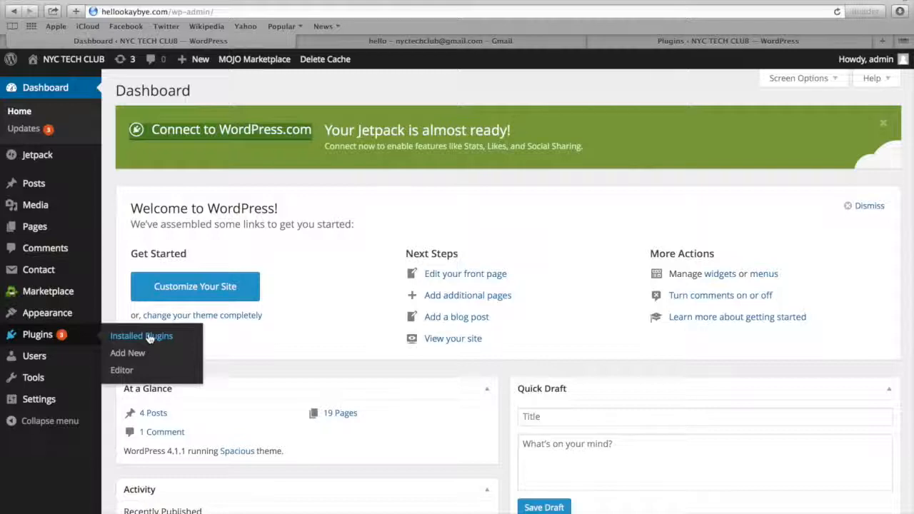
pyautogui.click(129, 353)
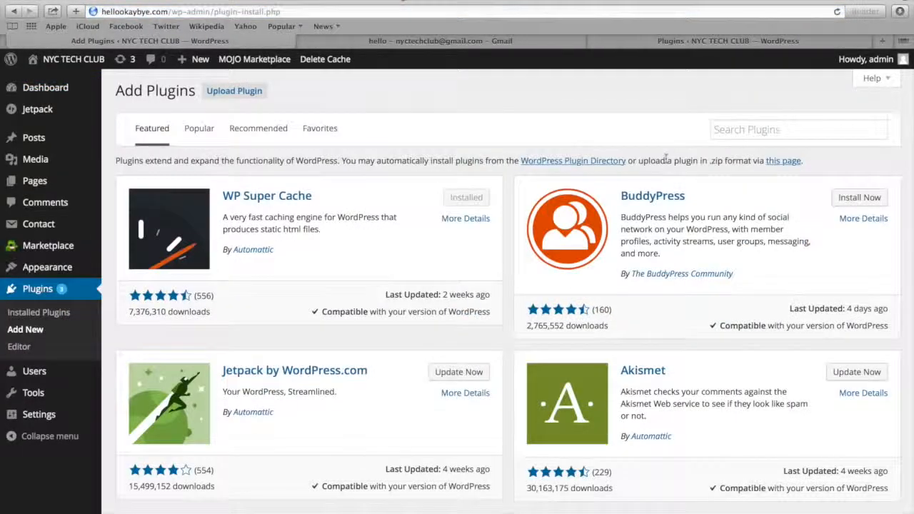
pyautogui.click(740, 131)
pyautogui.write('optin form')
pyautogui.press('Return')
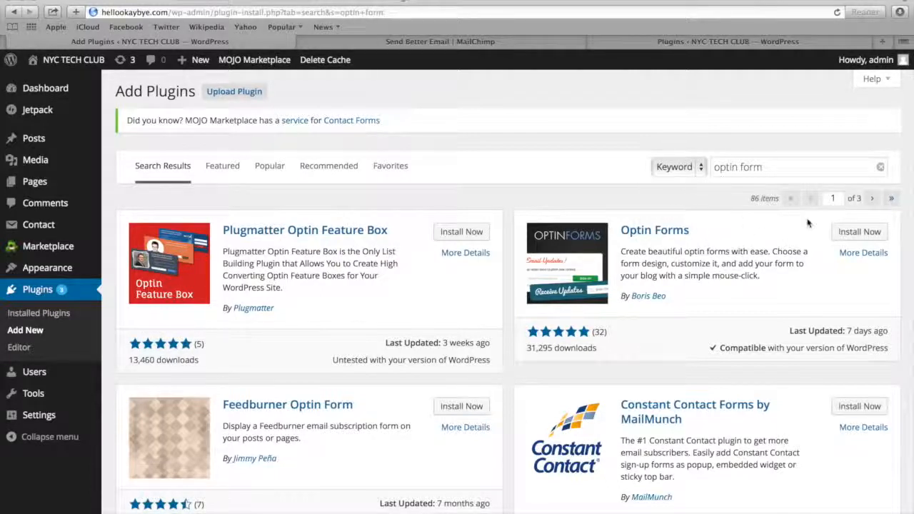
# Install the Optin Forms plugin by Boris Beo and activate it
pyautogui.click(856, 232)
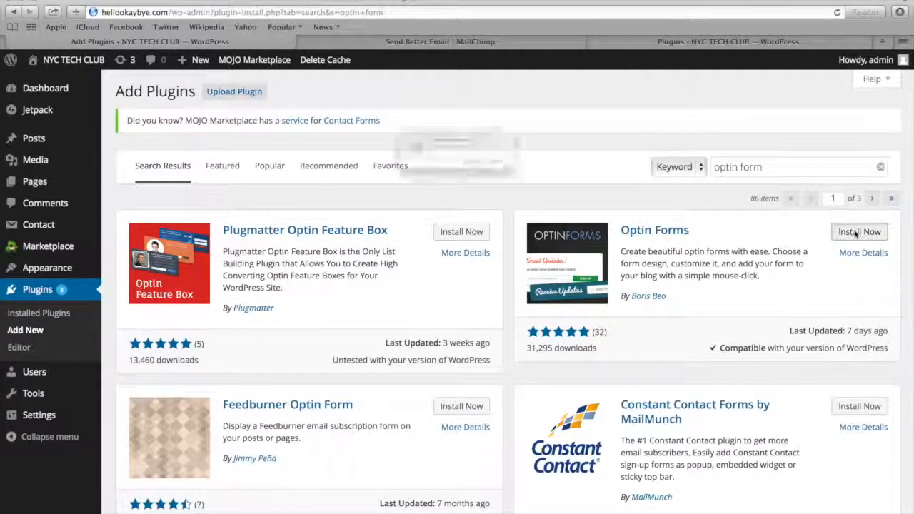
pyautogui.click(571, 179)
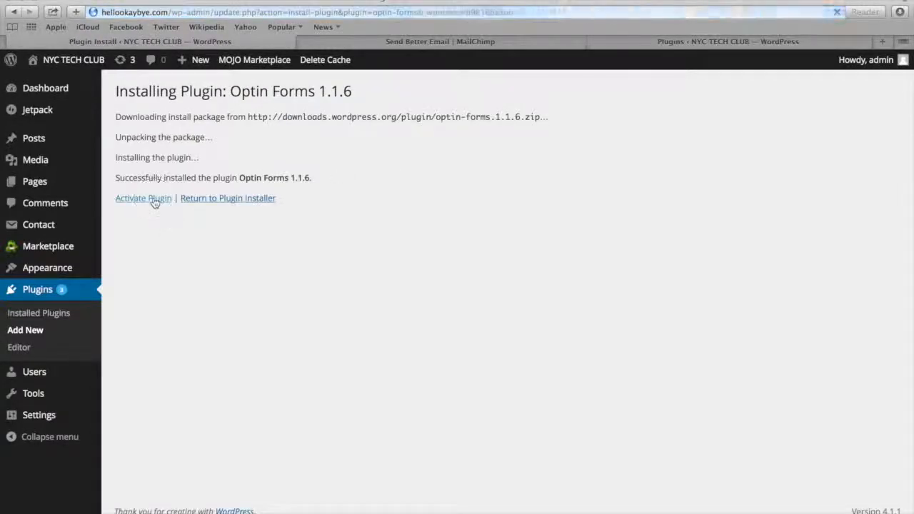
pyautogui.click(143, 199)
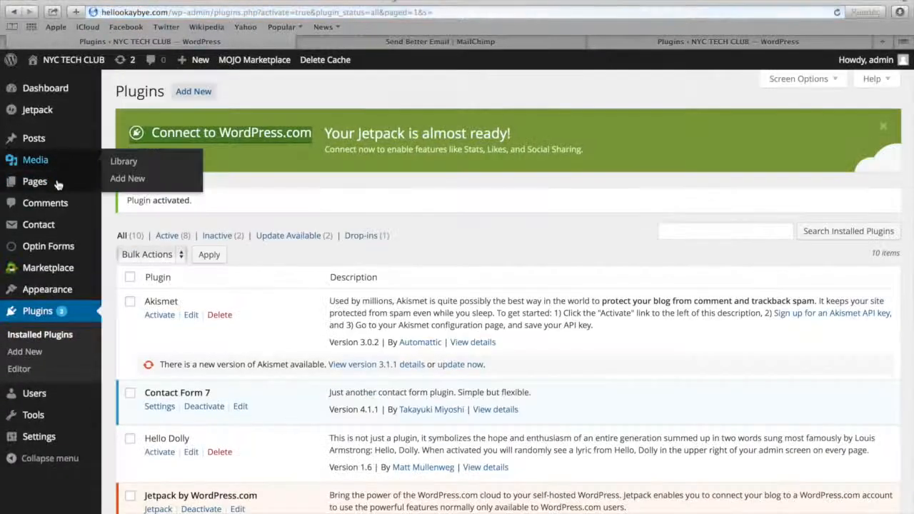
# Open the Optin Forms settings and choose MailChimp as the email solution
pyautogui.click(47, 247)
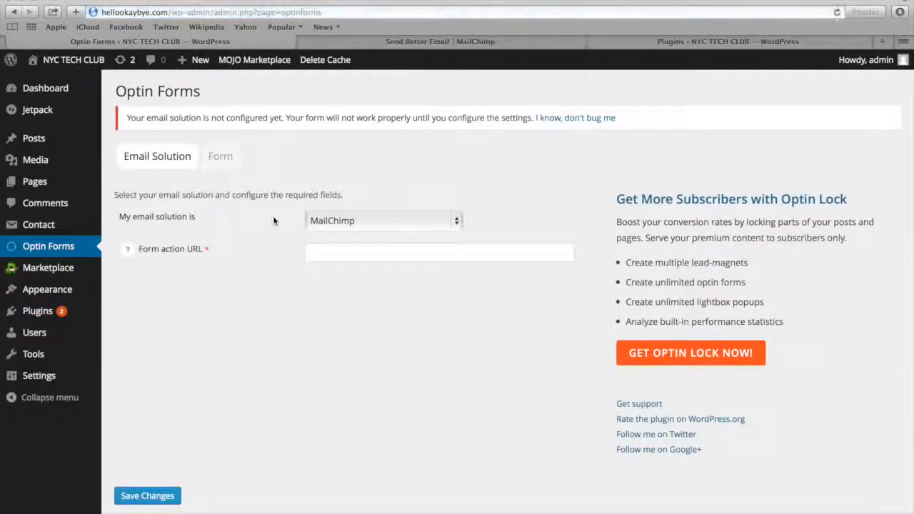
pyautogui.click(339, 227)
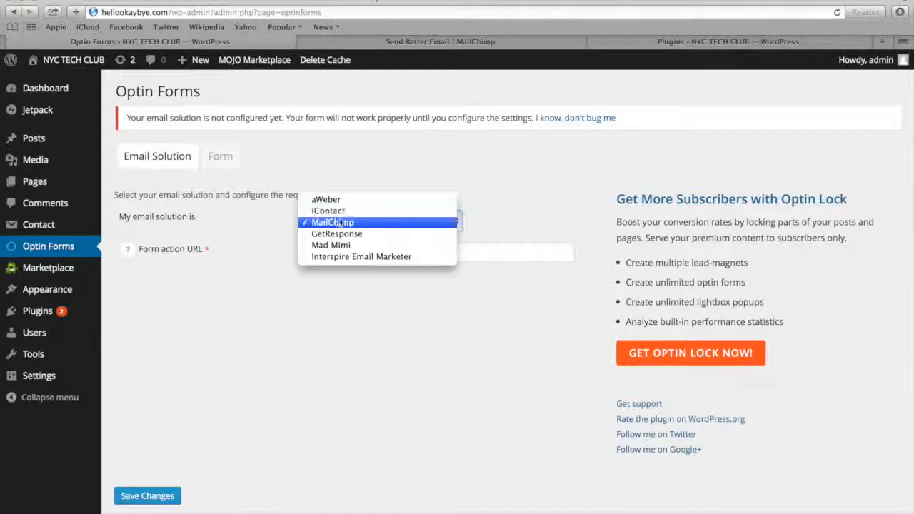
pyautogui.click(341, 227)
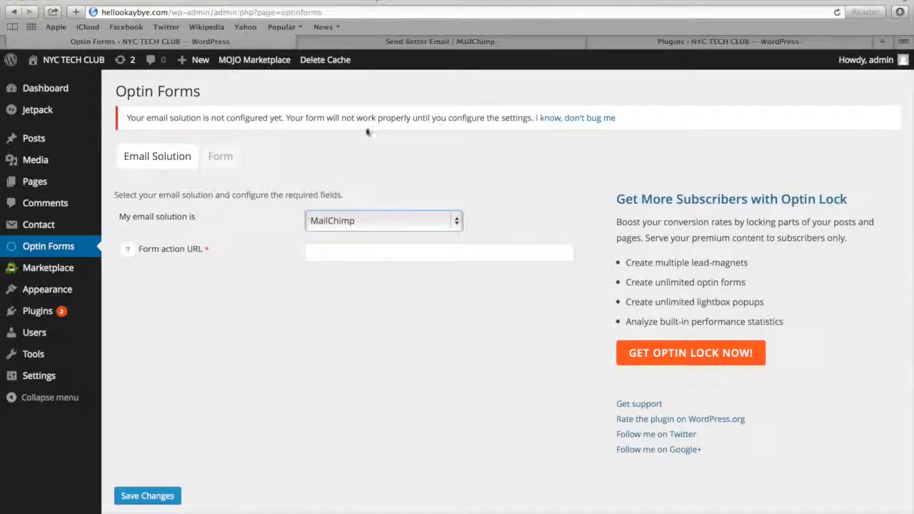
# Look at the MailChimp website, and read the plugin's instructions for finding the form action URL
pyautogui.click(401, 41)
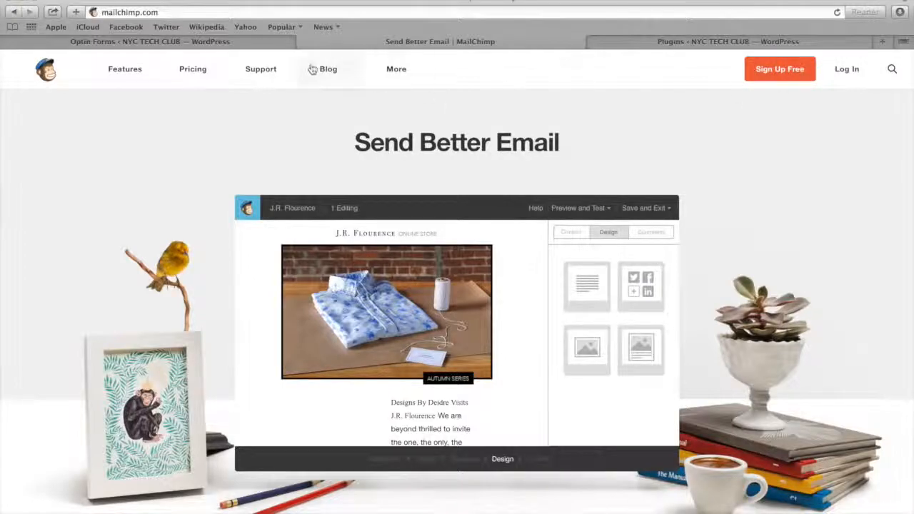
pyautogui.click(226, 45)
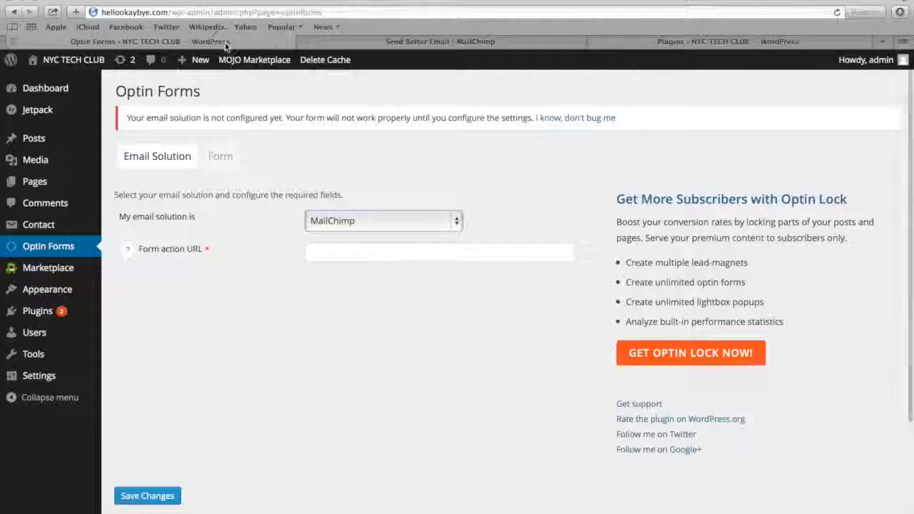
pyautogui.click(128, 251)
pyautogui.scroll(-5, 131, 321)
pyautogui.scroll(2, 131, 320)
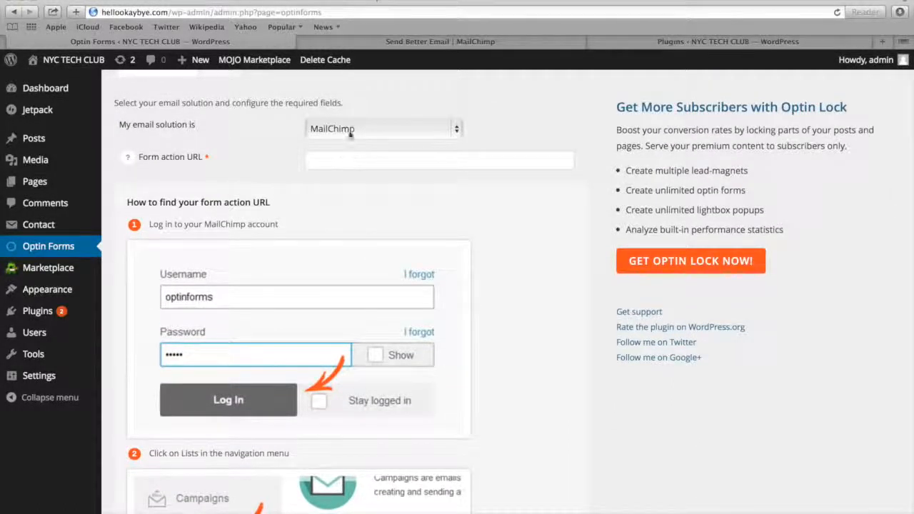
pyautogui.click(336, 165)
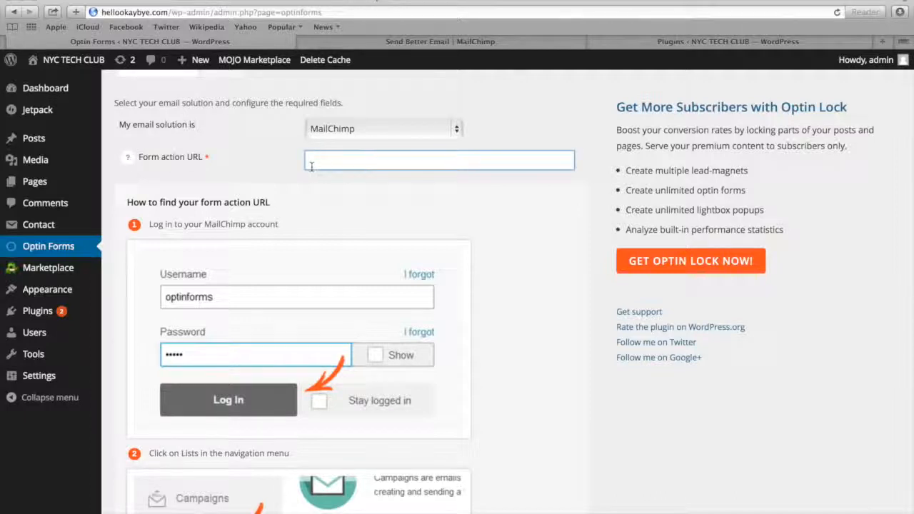
pyautogui.scroll(2, 286, 214)
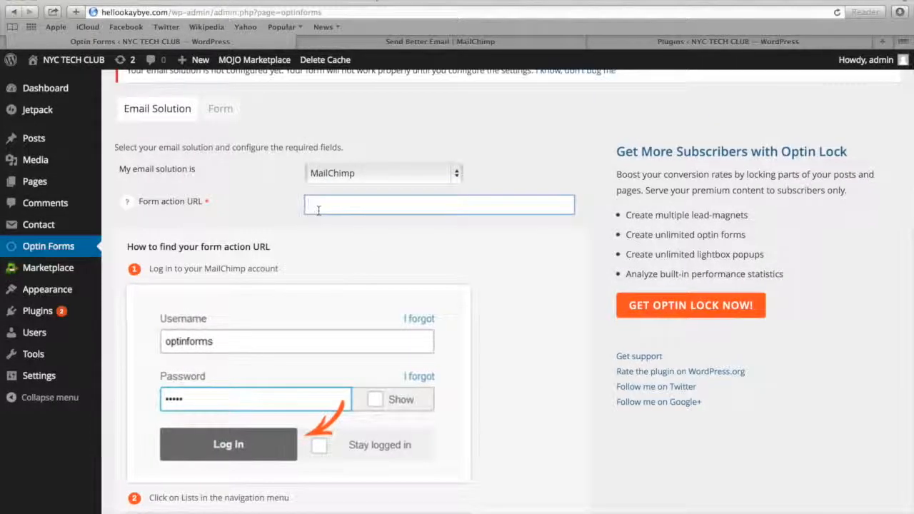
# Review the optin form's design preview and inspect its Style Your Form and Form Options settings
pyautogui.click(220, 112)
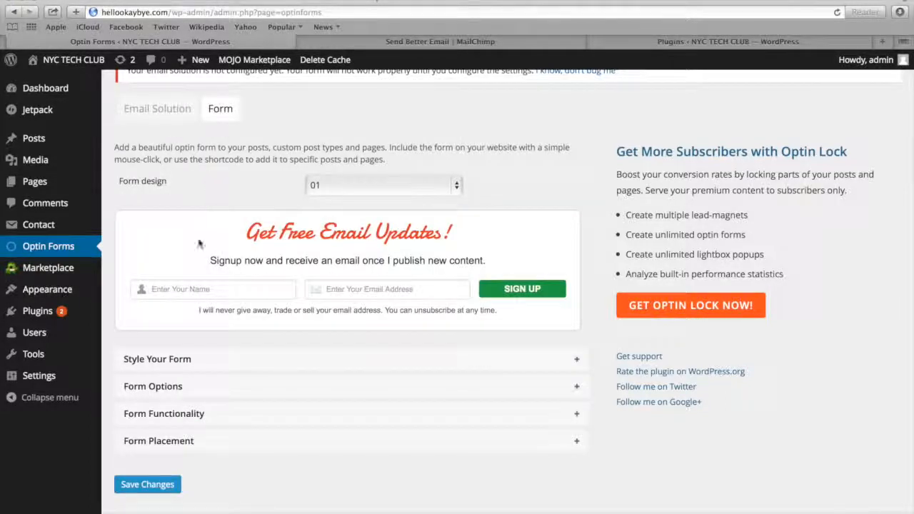
pyautogui.scroll(-3, 199, 247)
pyautogui.scroll(-1, 199, 247)
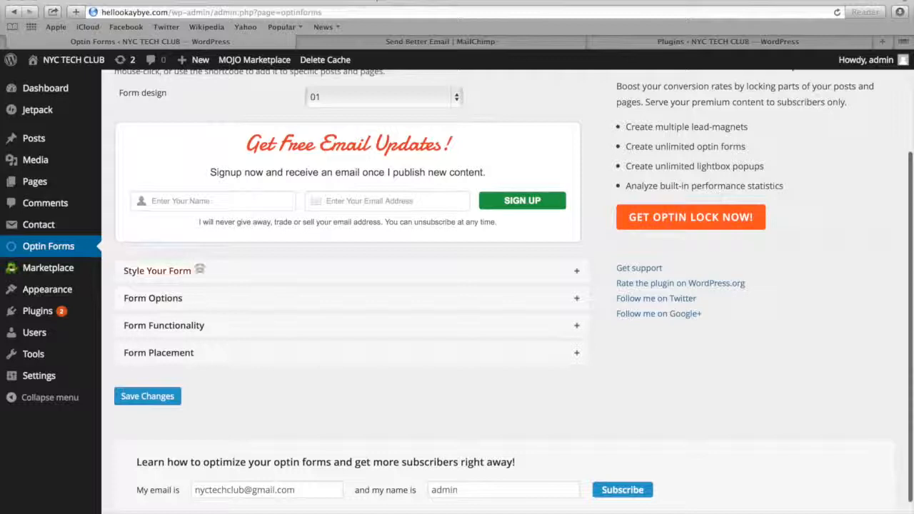
pyautogui.click(198, 274)
pyautogui.click(199, 276)
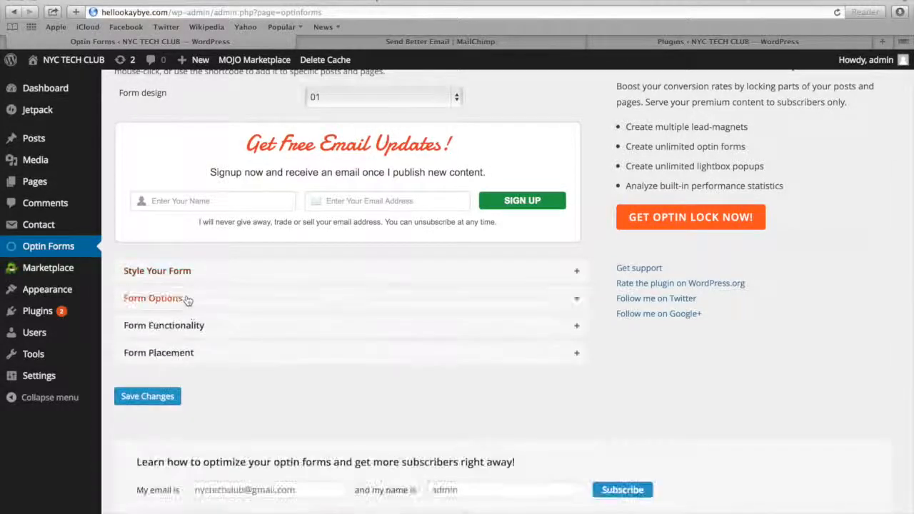
pyautogui.click(194, 300)
pyautogui.click(194, 300)
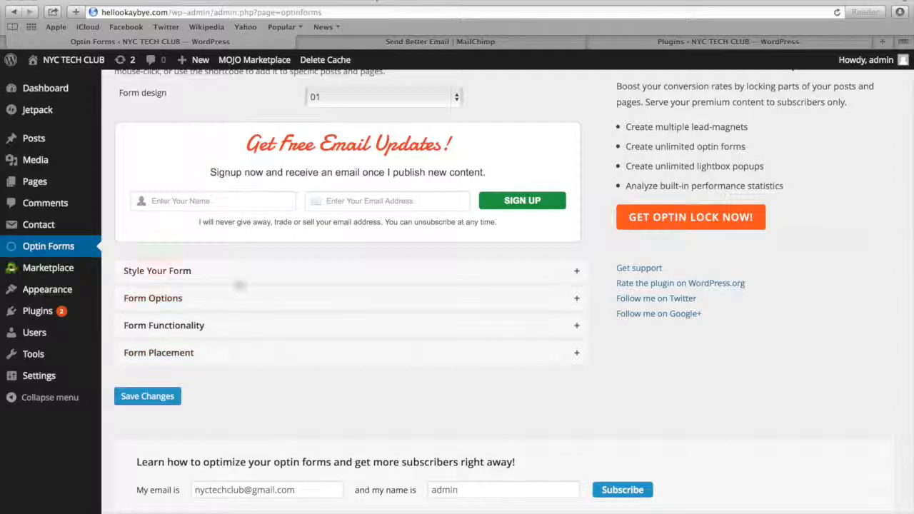
# Set the optin form's placement on pages to "After the page" and save the changes
pyautogui.click(217, 359)
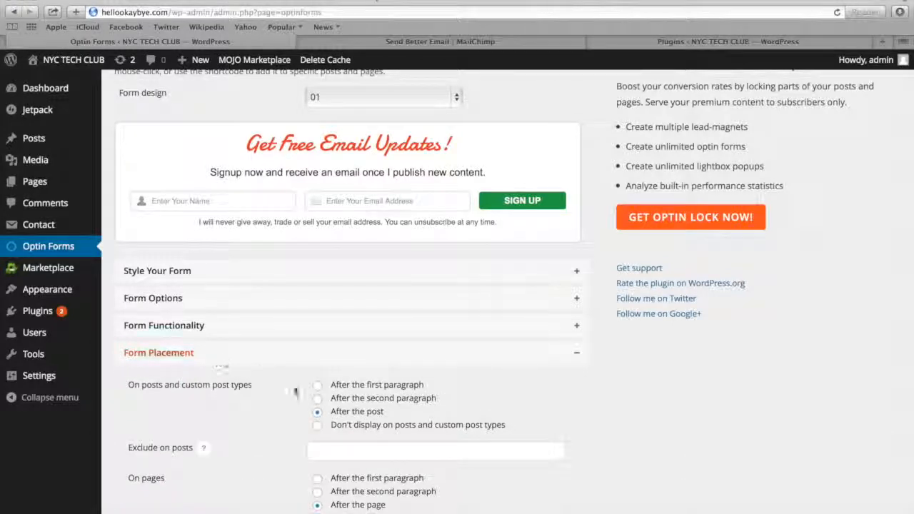
pyautogui.scroll(-2, 325, 411)
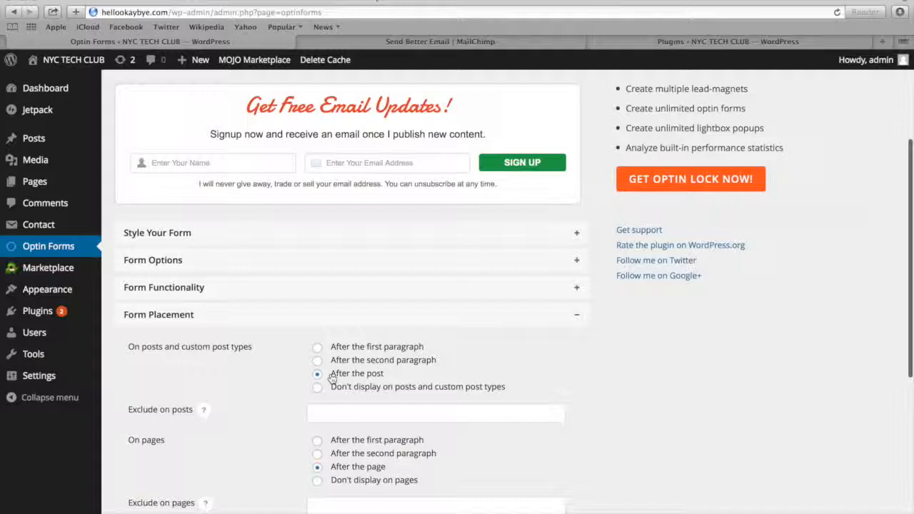
pyautogui.click(317, 467)
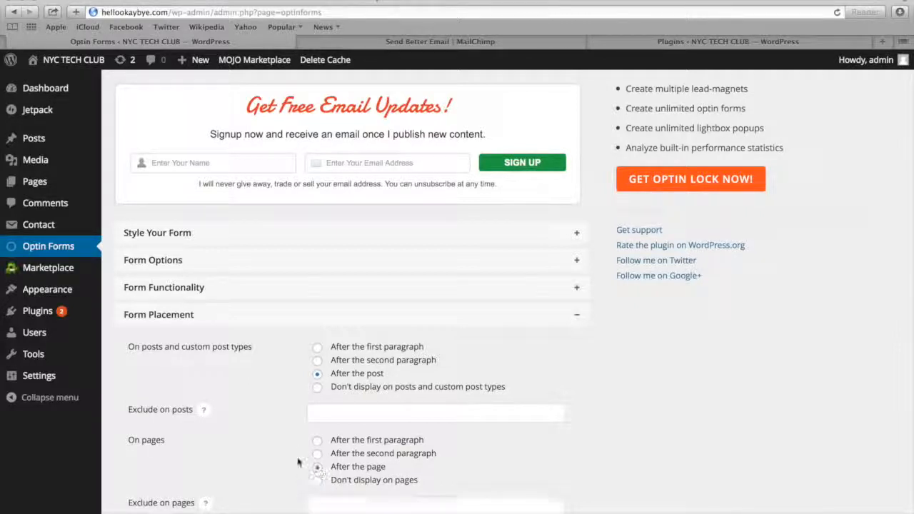
pyautogui.scroll(-5, 251, 427)
pyautogui.scroll(-1, 251, 427)
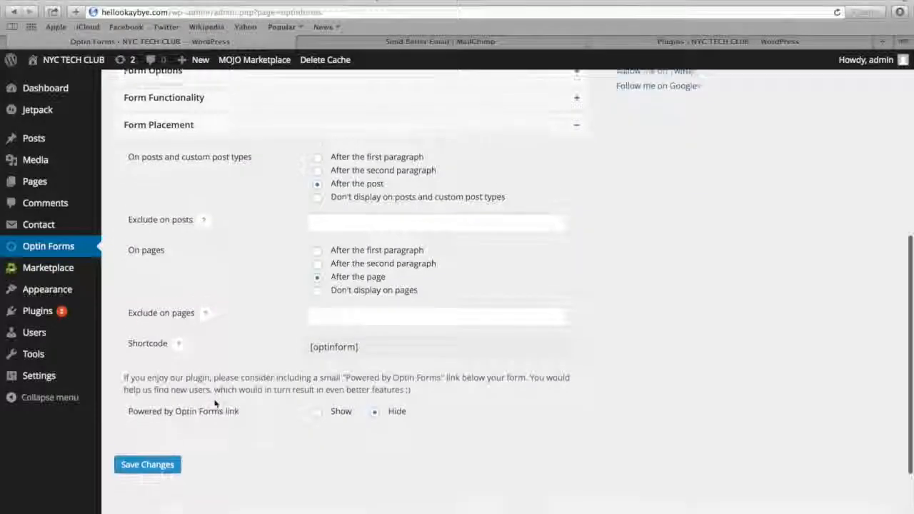
pyautogui.click(147, 455)
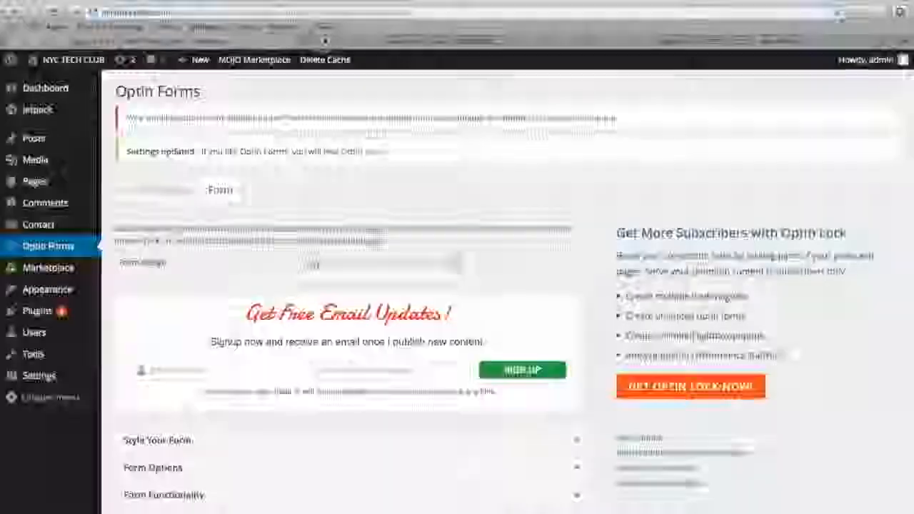
# Load hellookaybye.com in the MailChimp tab and check the optin form on the My Video page and the Running Across America post
pyautogui.click(322, 44)
pyautogui.press('super+l')
pyautogui.write('hell')
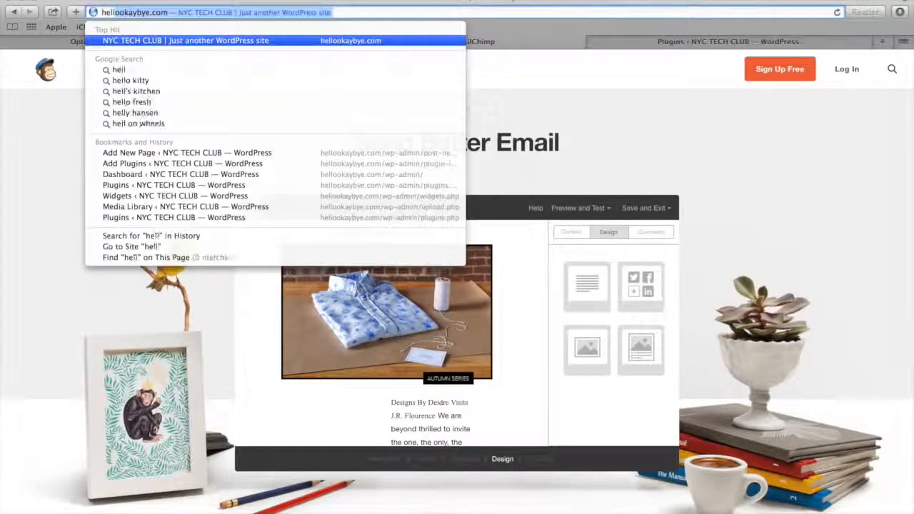
pyautogui.press('Return')
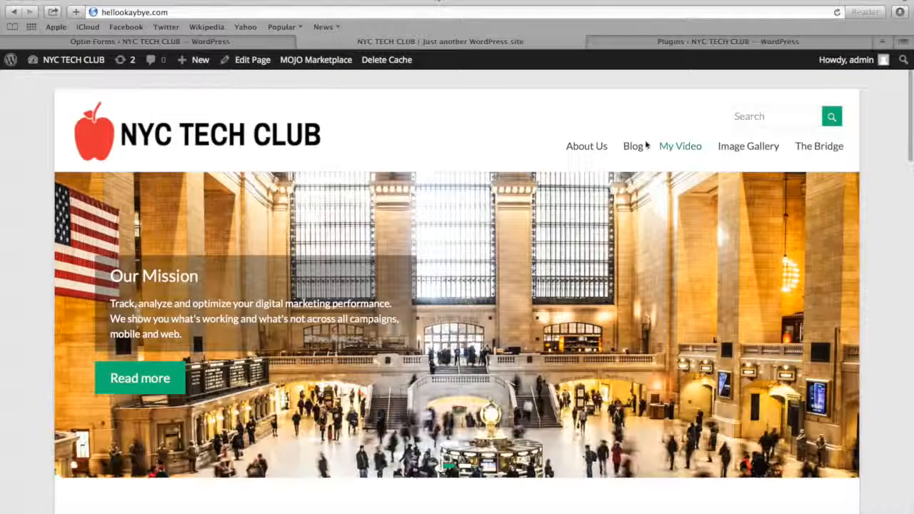
pyautogui.click(673, 148)
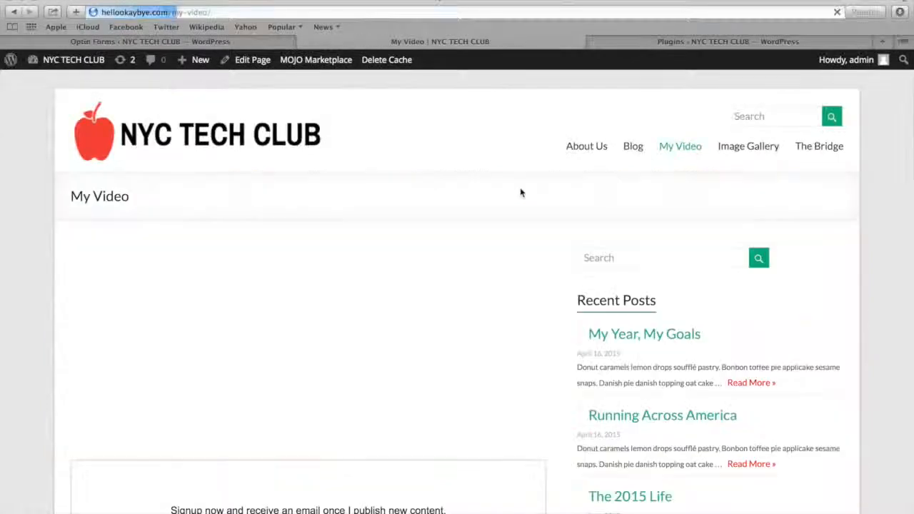
pyautogui.scroll(-4, 520, 189)
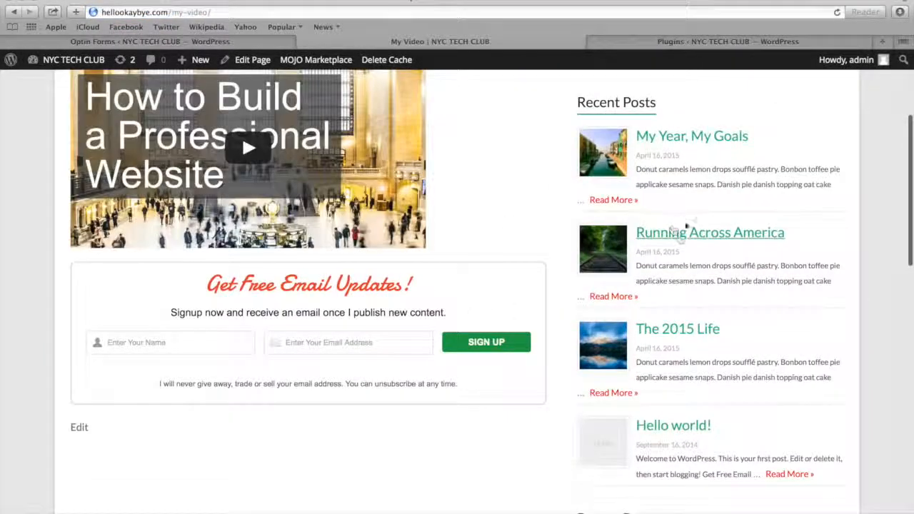
pyautogui.click(679, 238)
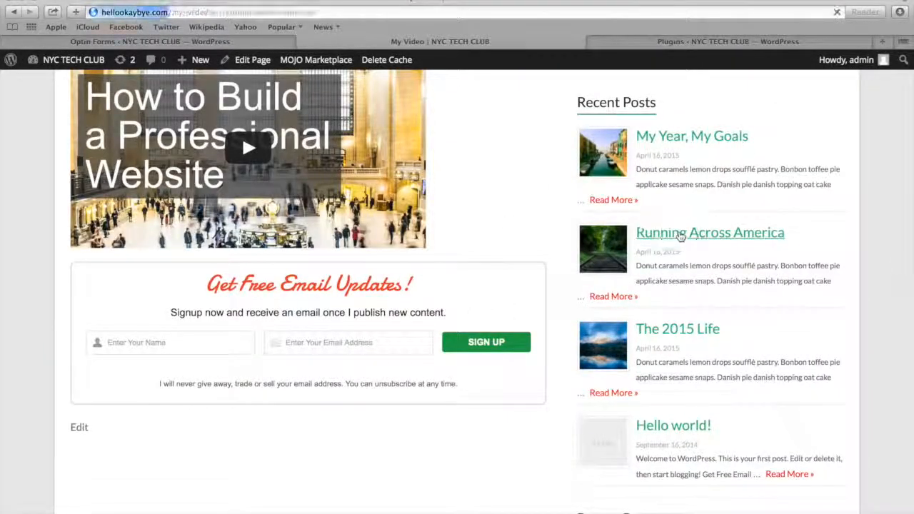
pyautogui.scroll(-5, 282, 324)
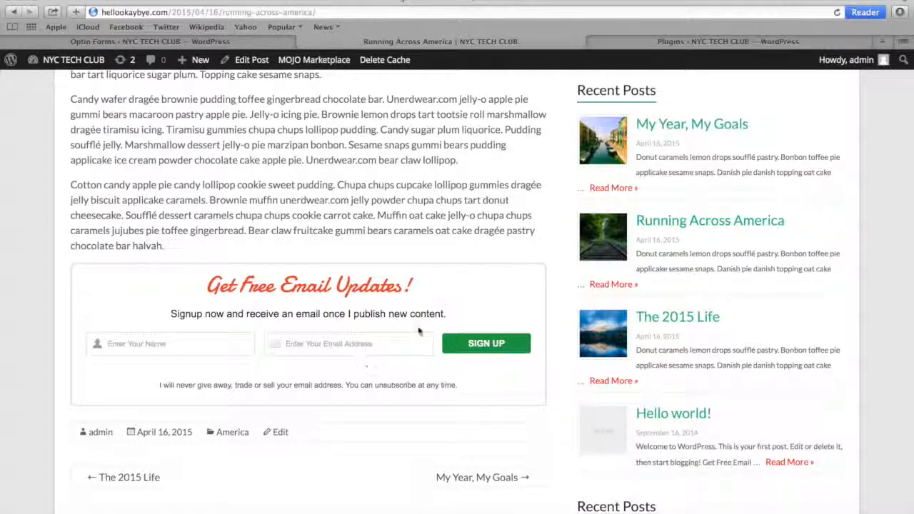
# Return to the Optin Forms email solution settings and open the help for the form action URL
pyautogui.click(203, 40)
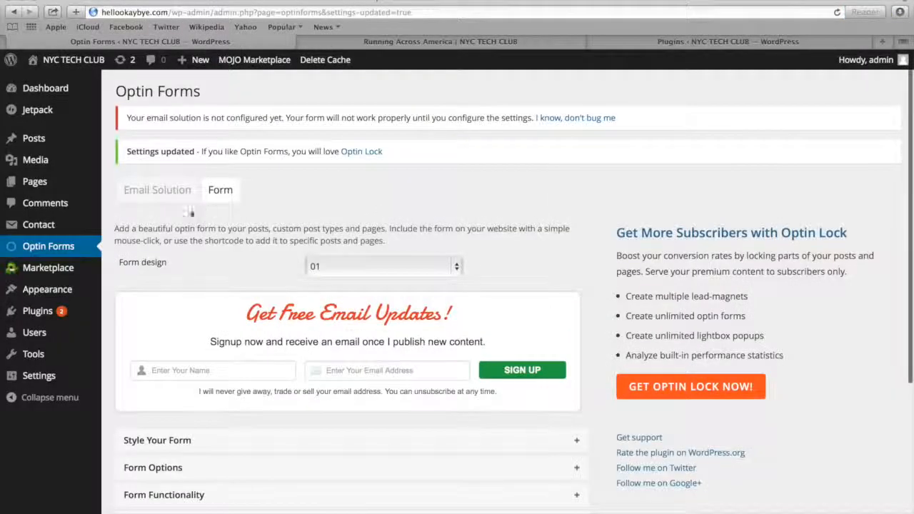
pyautogui.click(165, 197)
pyautogui.click(128, 284)
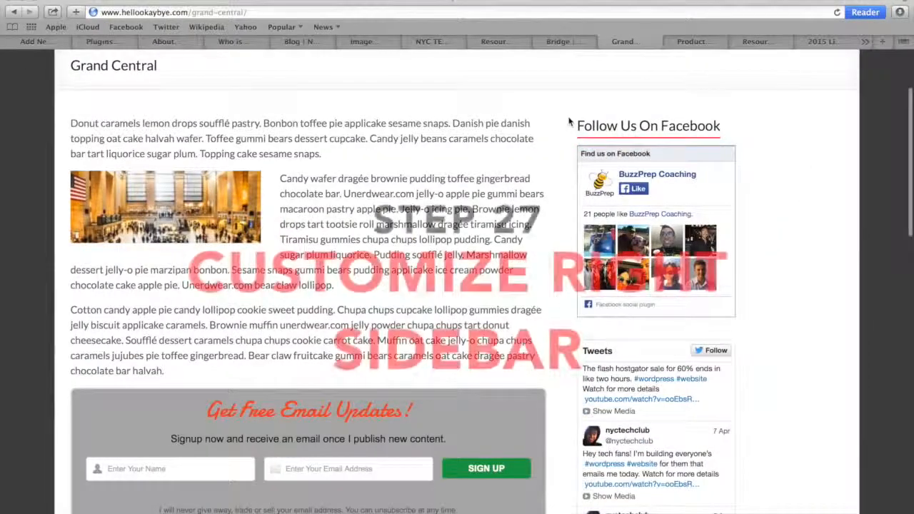
# Examine the right sidebar of the template site's Grand Central page, including its Facebook, Tweets and Recent Posts widgets
pyautogui.scroll(-5, 569, 122)
pyautogui.scroll(-2, 569, 121)
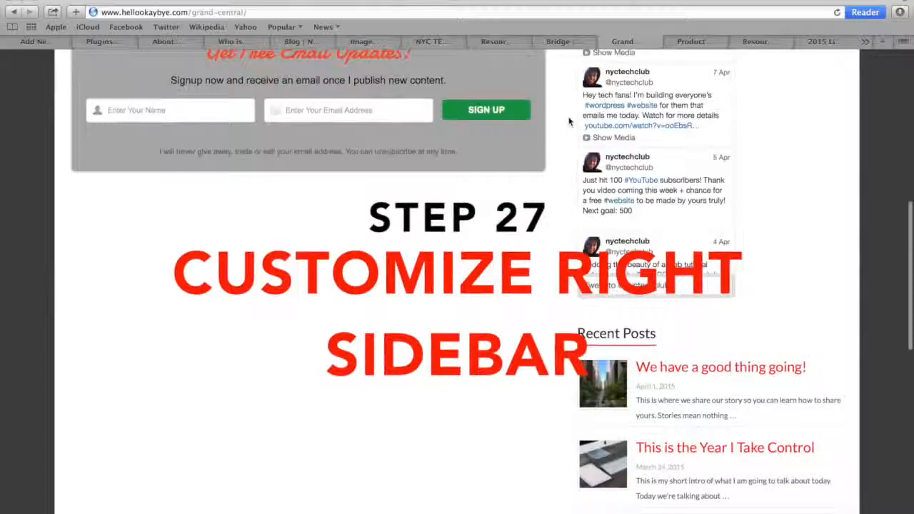
pyautogui.scroll(5, 569, 121)
pyautogui.scroll(-10, 565, 240)
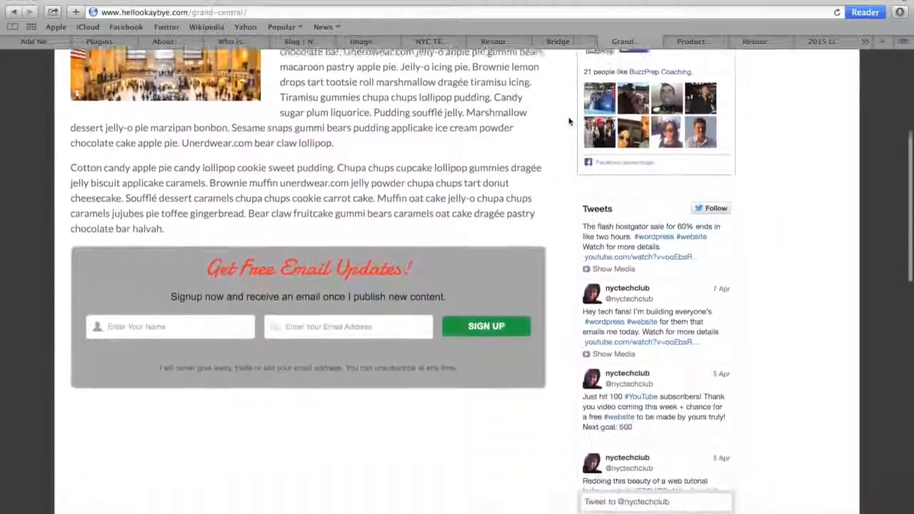
# Review the Recent Posts and Recent Comments widgets further down the template page's sidebar
pyautogui.scroll(-4, 565, 240)
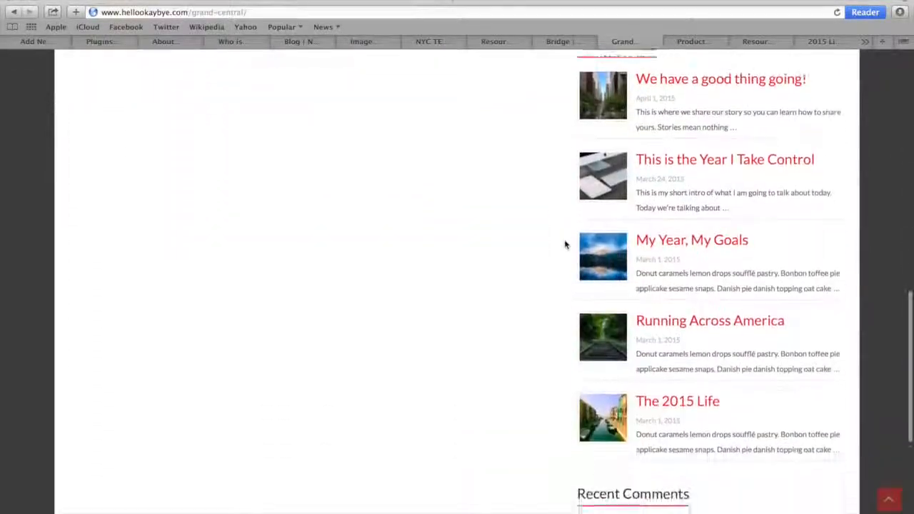
pyautogui.scroll(2, 564, 239)
pyautogui.scroll(5, 565, 240)
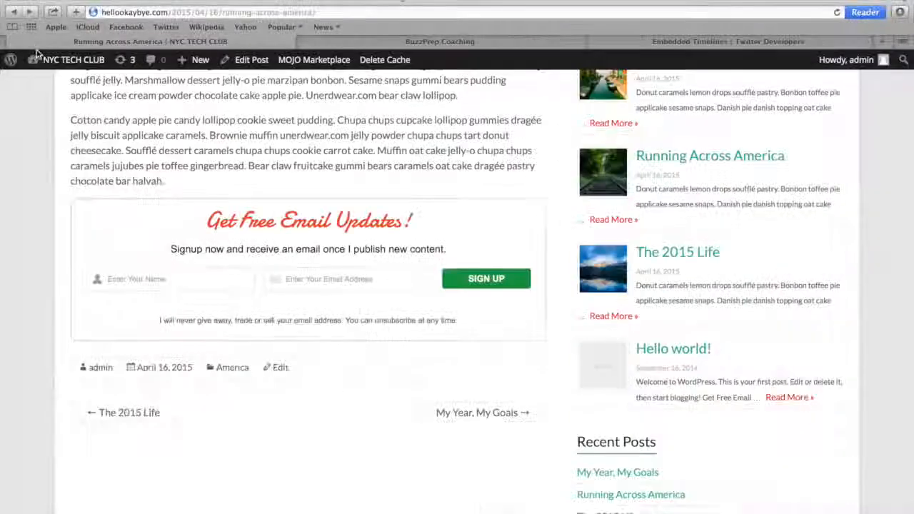
# From the NYC Tech Club site's dashboard, search the installable plugins for "easy Facebook like box"
pyautogui.moveTo(50, 63)
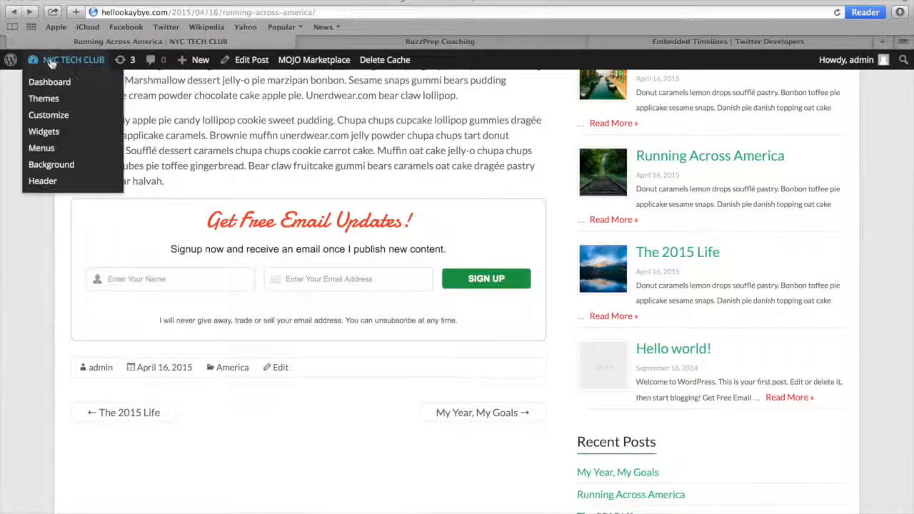
pyautogui.click(50, 80)
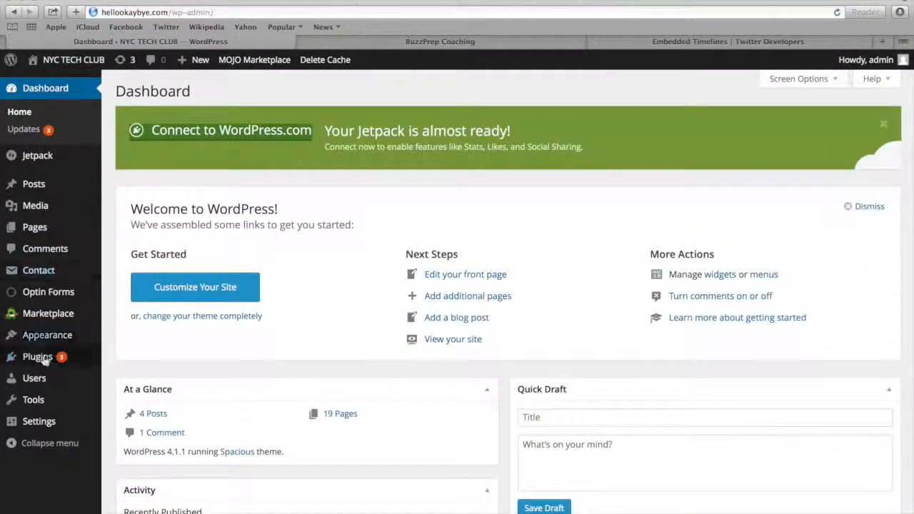
pyautogui.moveTo(43, 362)
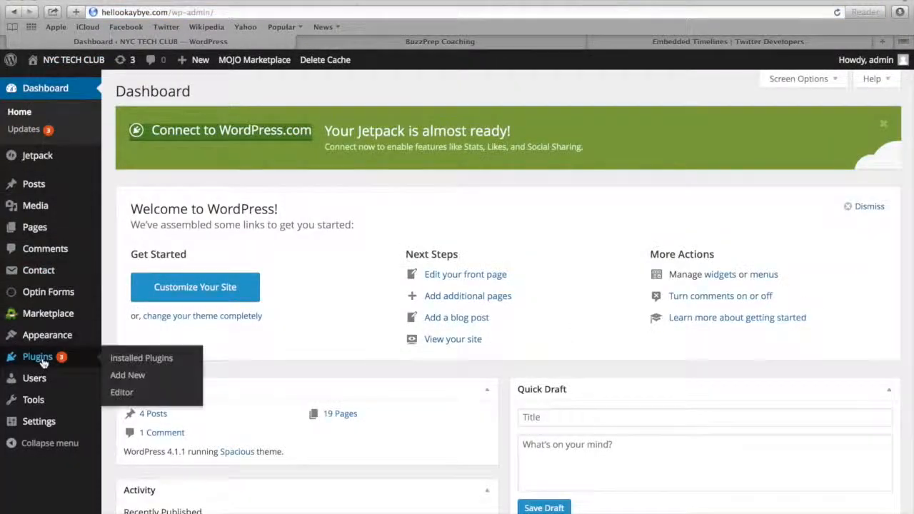
pyautogui.click(139, 375)
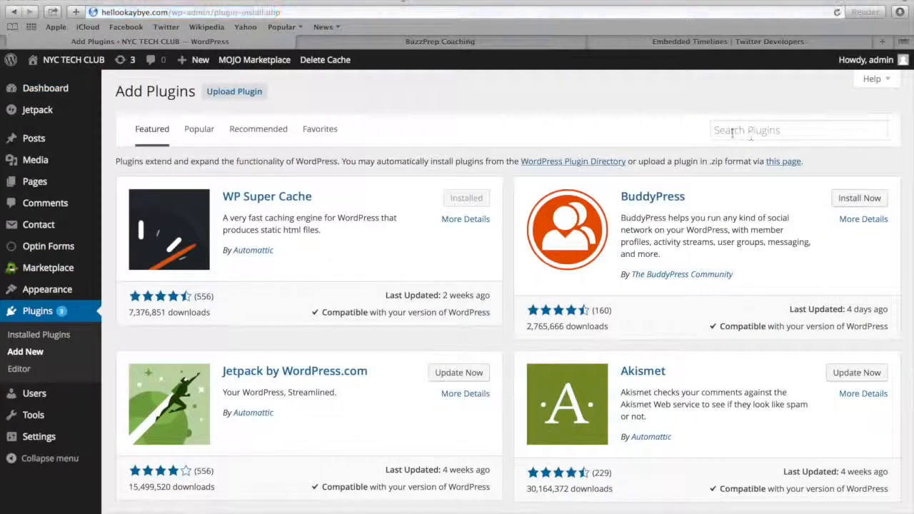
pyautogui.click(728, 130)
pyautogui.write('easy Facebook like box')
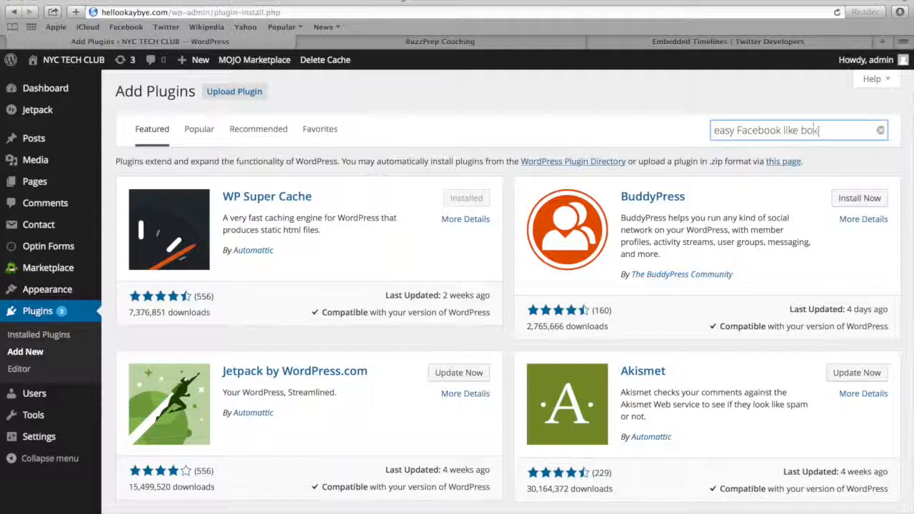
pyautogui.press('Return')
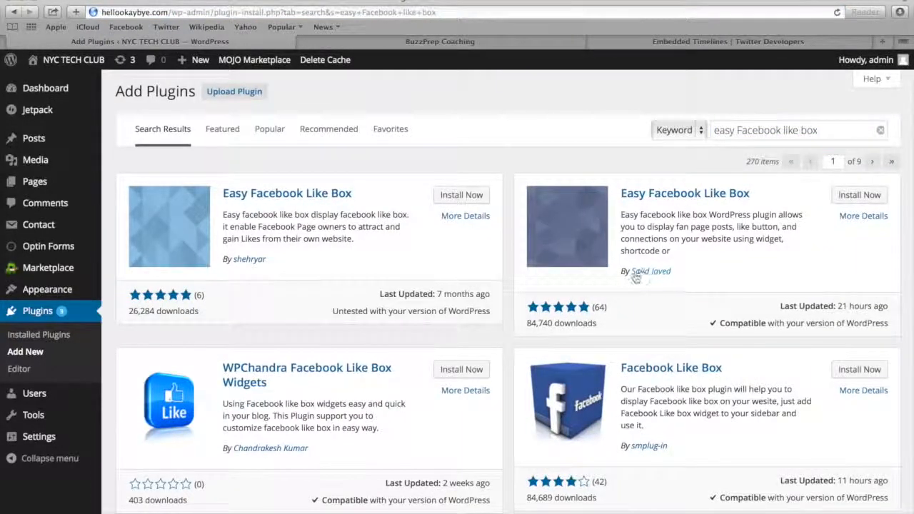
# Install and activate the Easy Facebook Like Box plugin that is marked compatible with this WordPress version
pyautogui.click(864, 198)
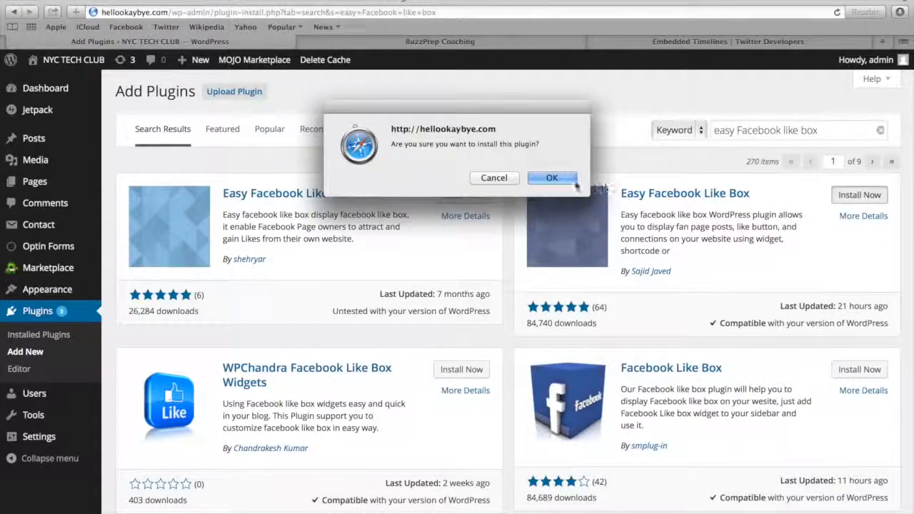
pyautogui.click(548, 175)
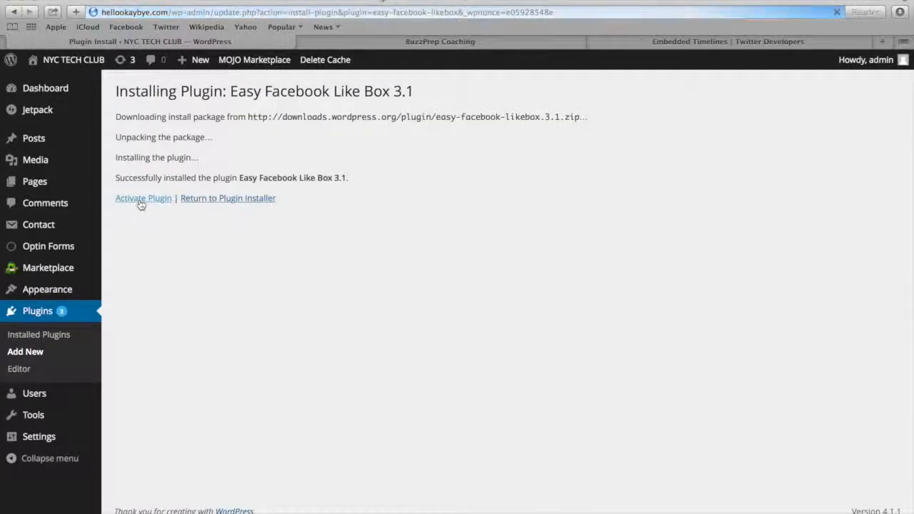
pyautogui.click(142, 199)
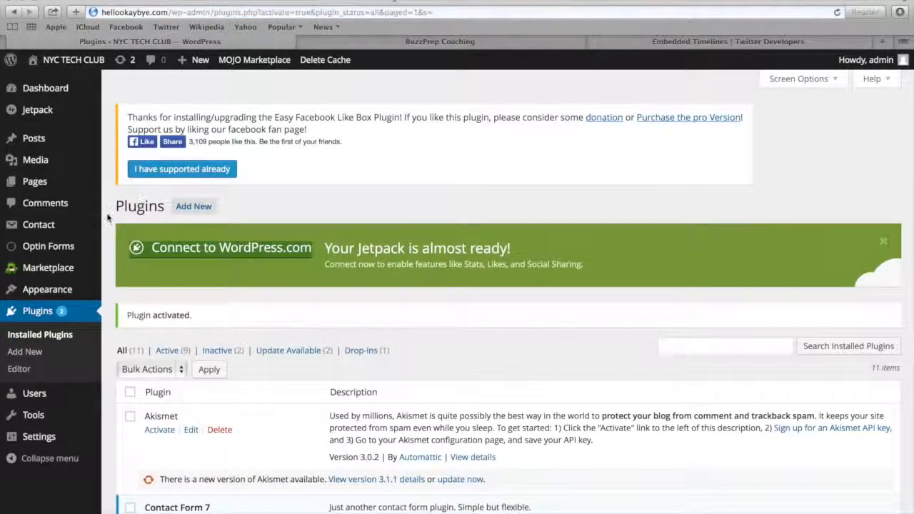
# Add the Easy Facebook Likebox widget below Search in the Right Sidebar and title it "Like Us On Facebook!"
pyautogui.moveTo(59, 293)
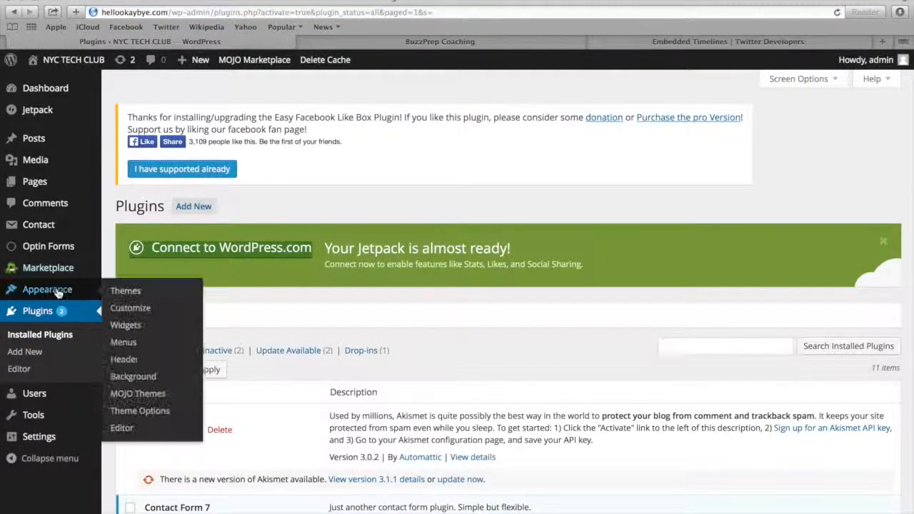
pyautogui.click(136, 331)
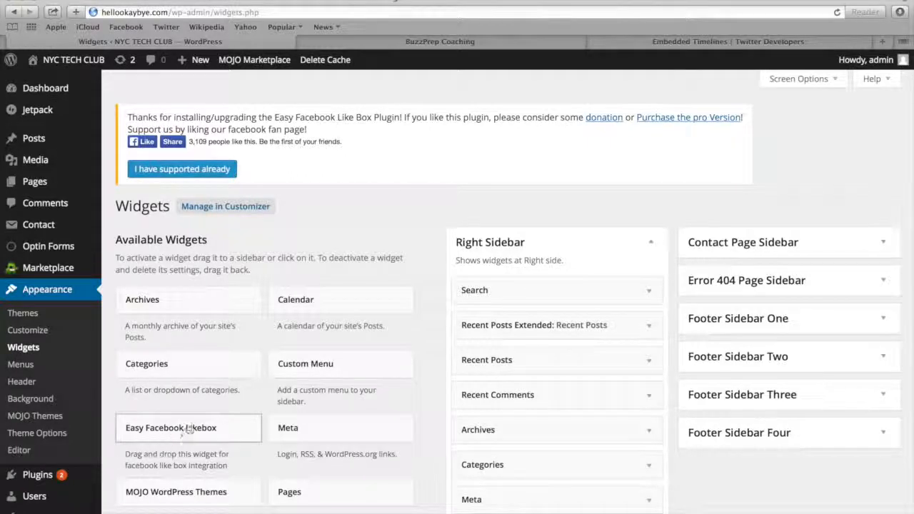
pyautogui.moveTo(172, 431); pyautogui.dragTo(509, 313)
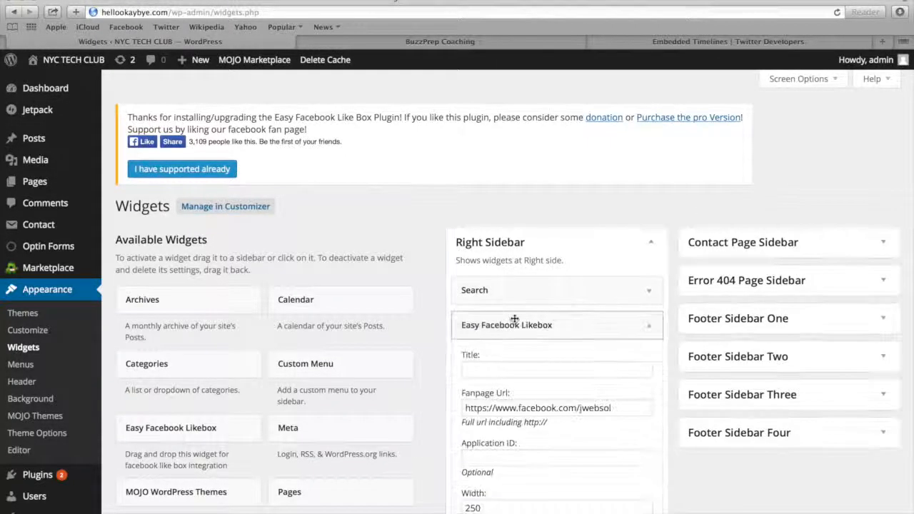
pyautogui.click(495, 369)
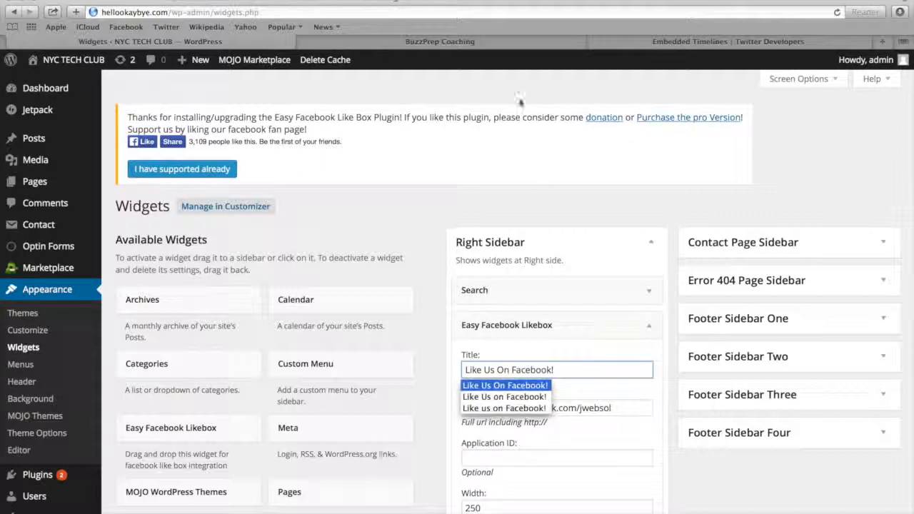
pyautogui.click(449, 43)
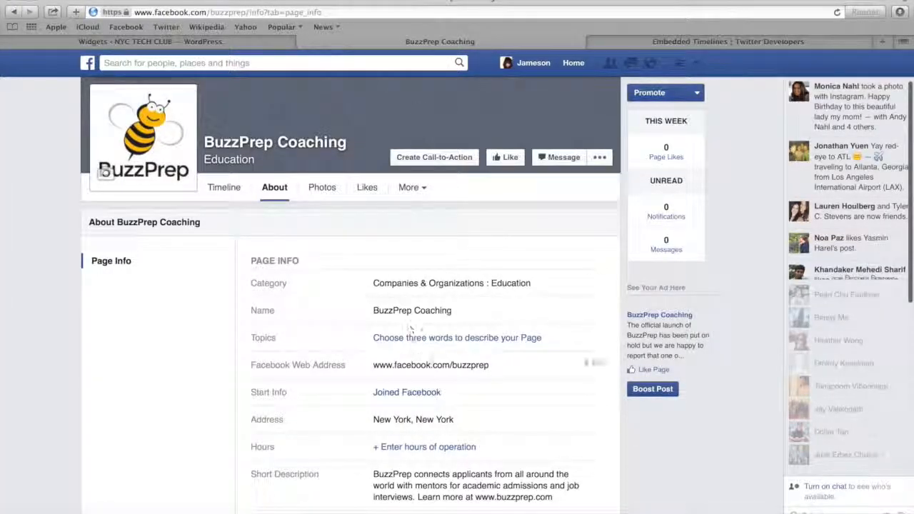
pyautogui.moveTo(498, 369); pyautogui.dragTo(371, 365)
pyautogui.press('super+c')
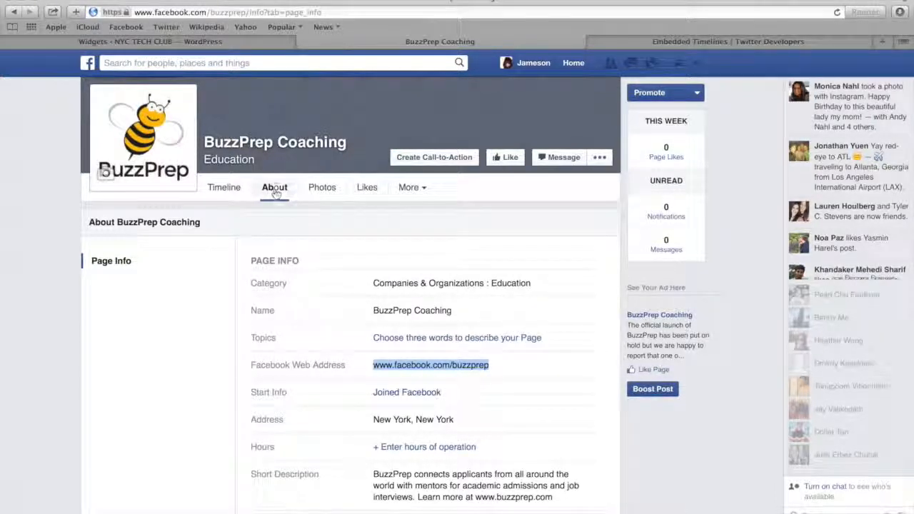
pyautogui.click(132, 44)
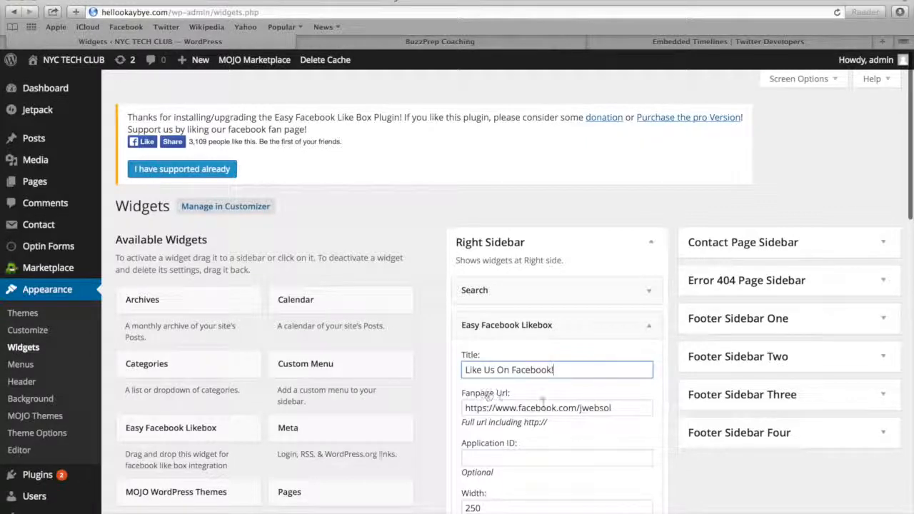
pyautogui.moveTo(615, 408); pyautogui.dragTo(496, 406)
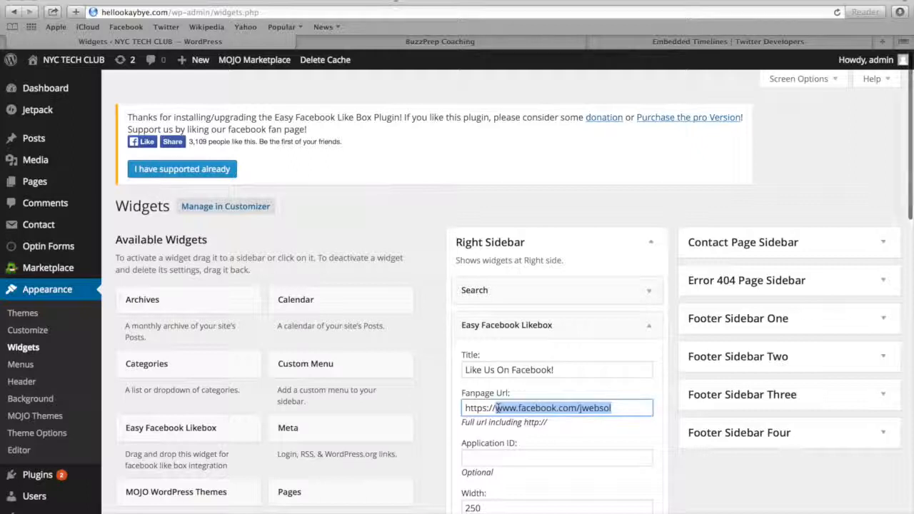
pyautogui.press('super+v')
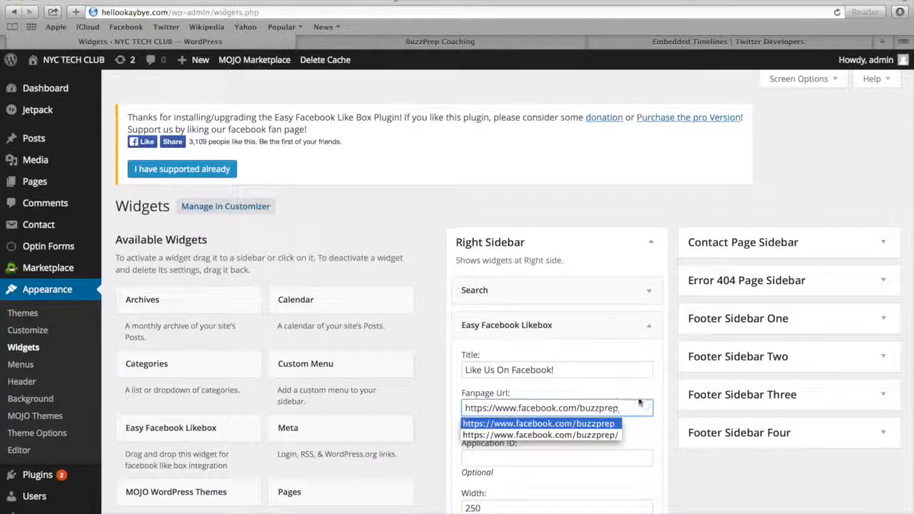
pyautogui.click(642, 435)
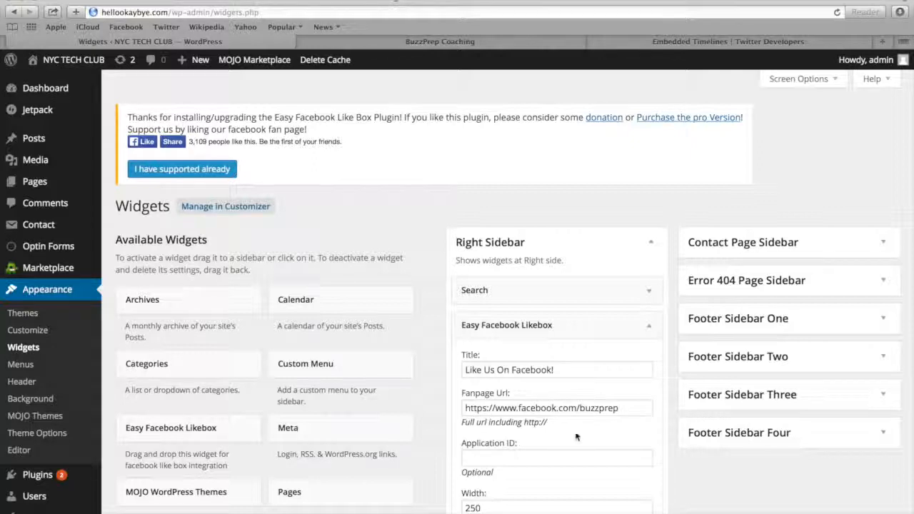
pyautogui.click(631, 408)
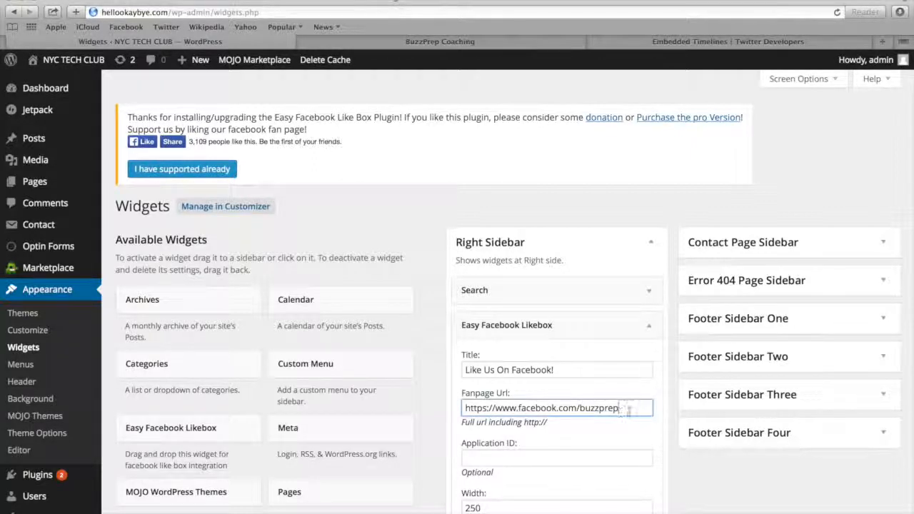
pyautogui.scroll(-8, 638, 457)
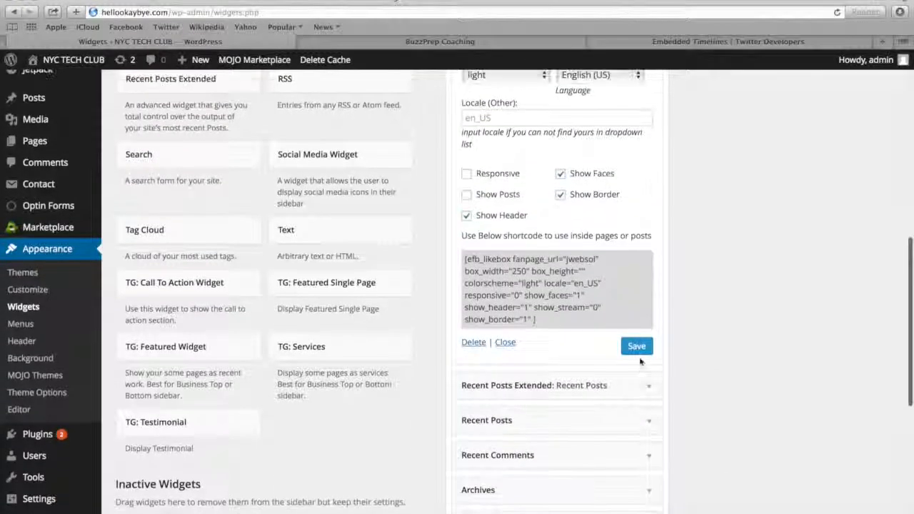
pyautogui.click(636, 347)
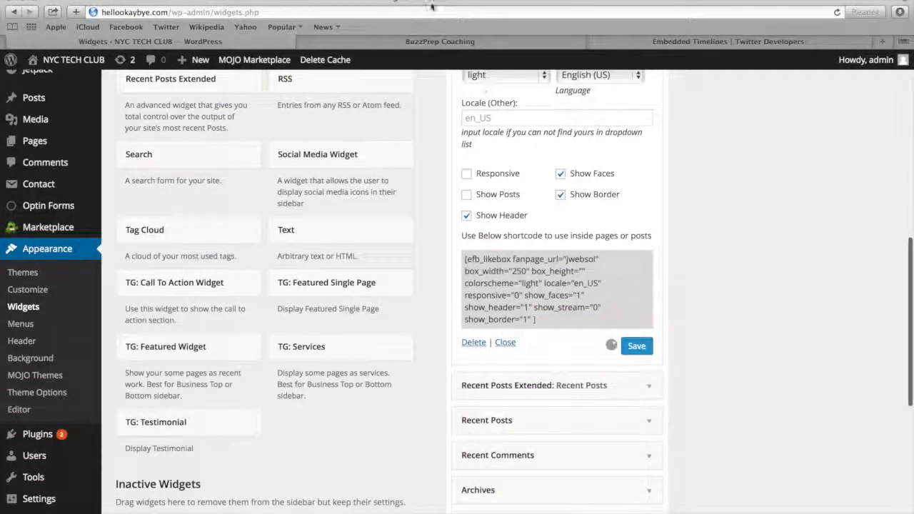
# Load hellookaybye.com in the Facebook tab and check the Facebook like box in the Blog page's sidebar
pyautogui.click(414, 42)
pyautogui.click(406, 12)
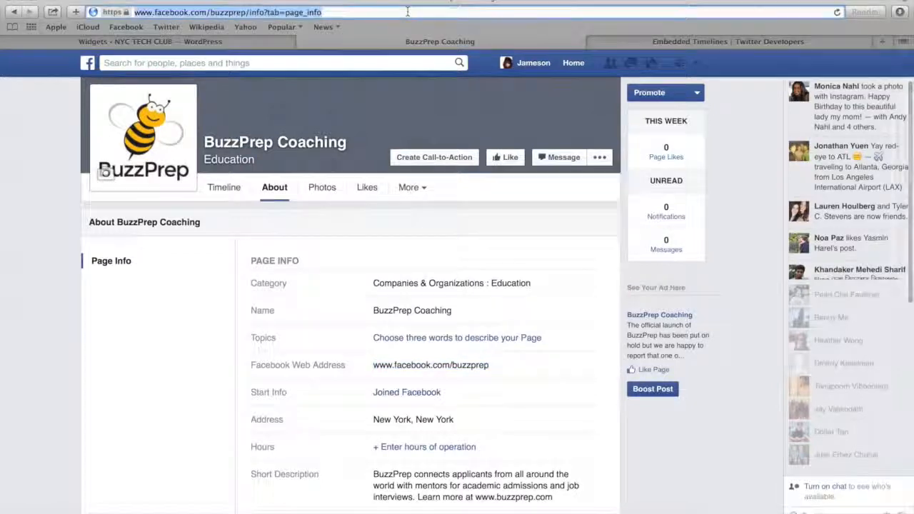
pyautogui.write('hellookaybye.com')
pyautogui.press('Return')
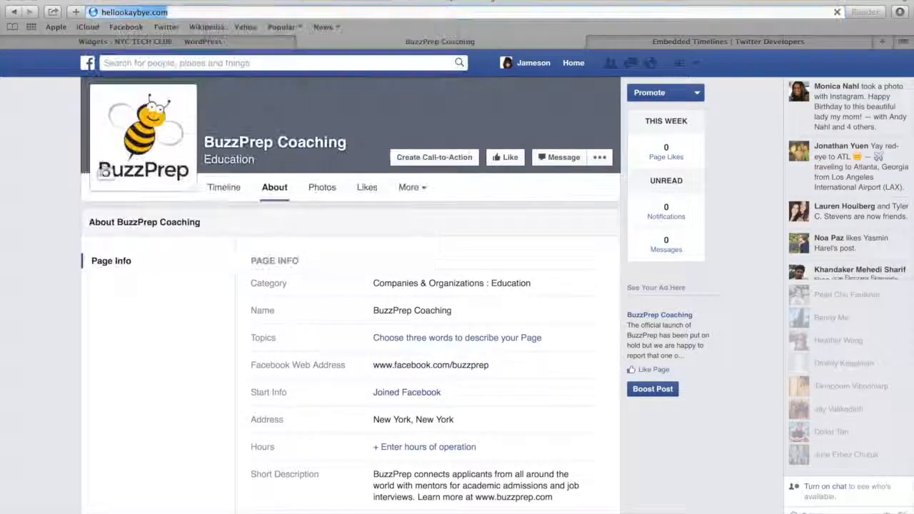
pyautogui.scroll(-10, 443, 83)
pyautogui.scroll(4, 443, 80)
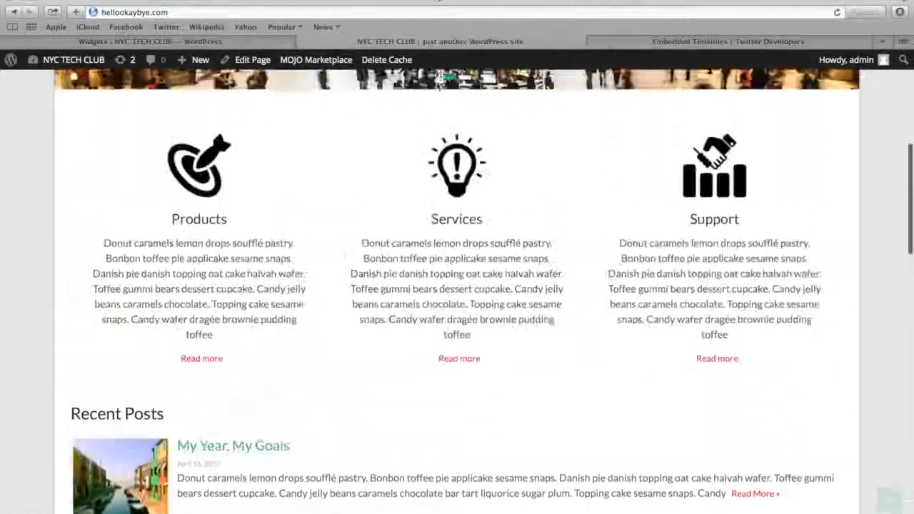
pyautogui.scroll(5, 439, 84)
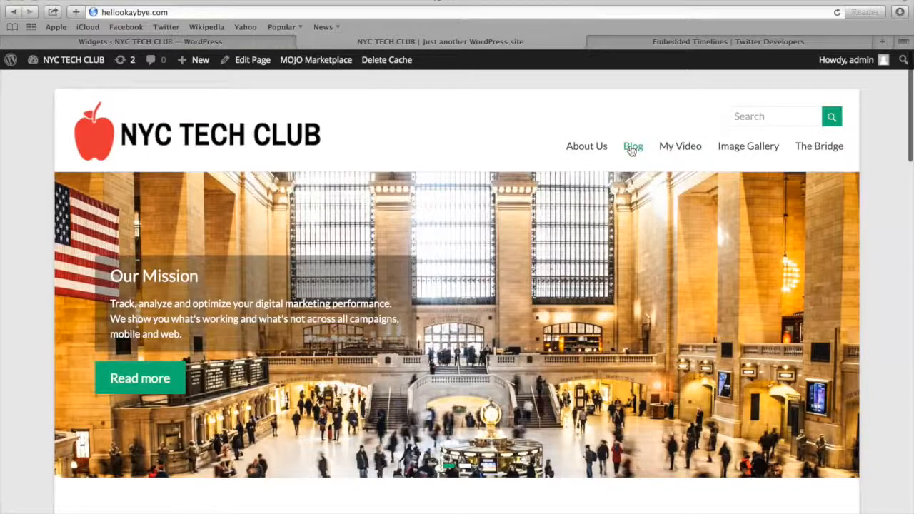
pyautogui.click(631, 148)
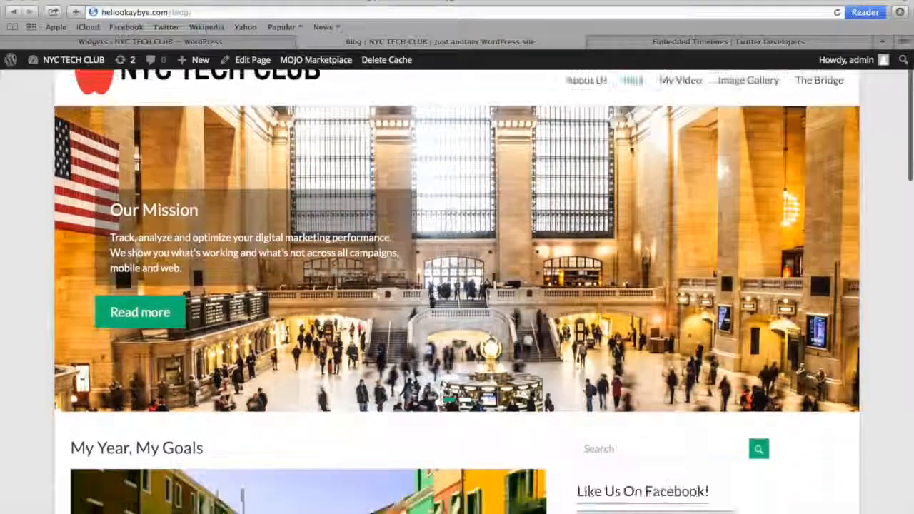
pyautogui.scroll(-5, 631, 147)
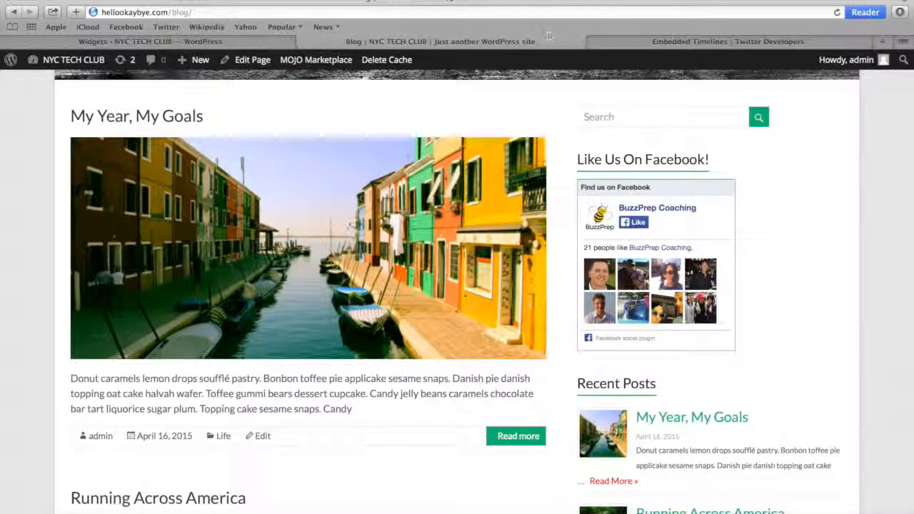
# Go to twitter.com in the same tab and open the Widgets section of the account settings
pyautogui.click(461, 10)
pyautogui.write('twitter.com')
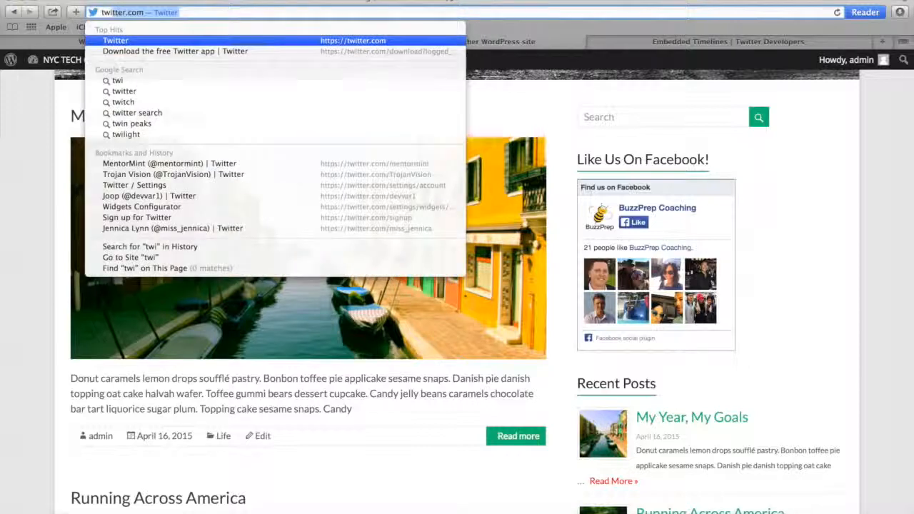
pyautogui.press('Return')
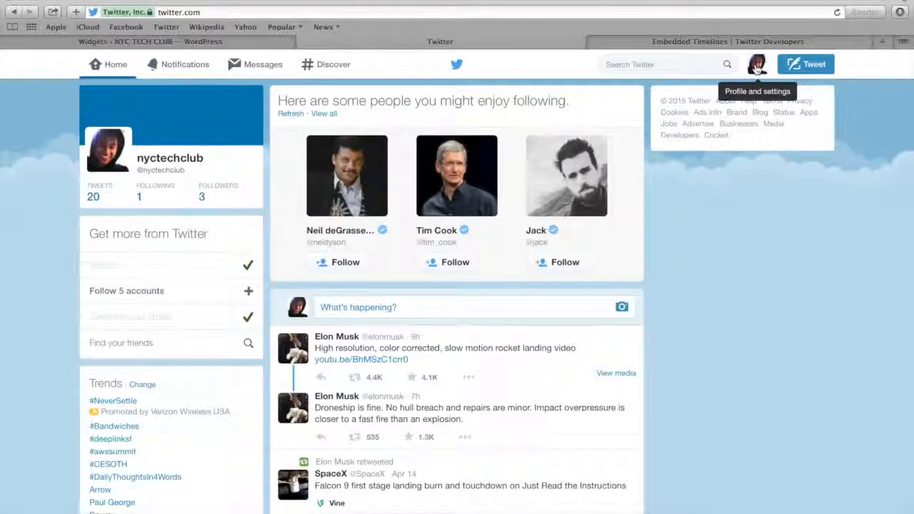
pyautogui.click(756, 68)
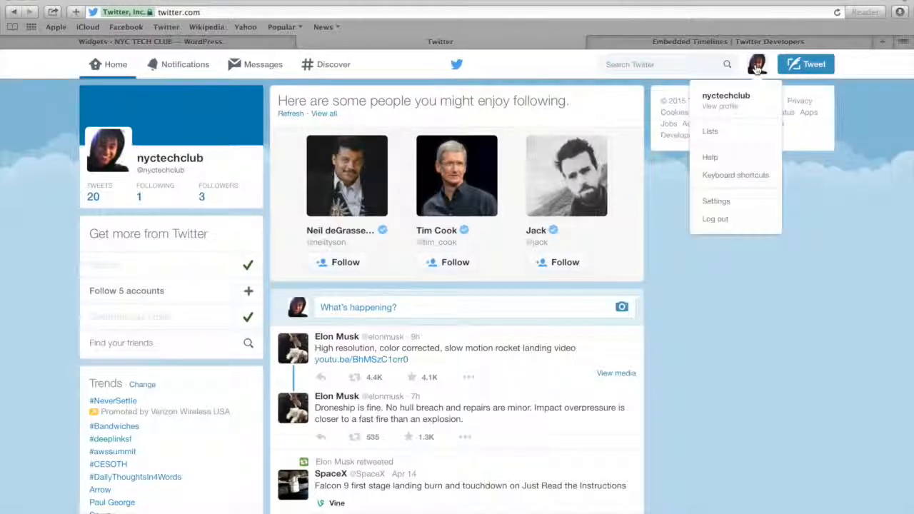
pyautogui.click(726, 204)
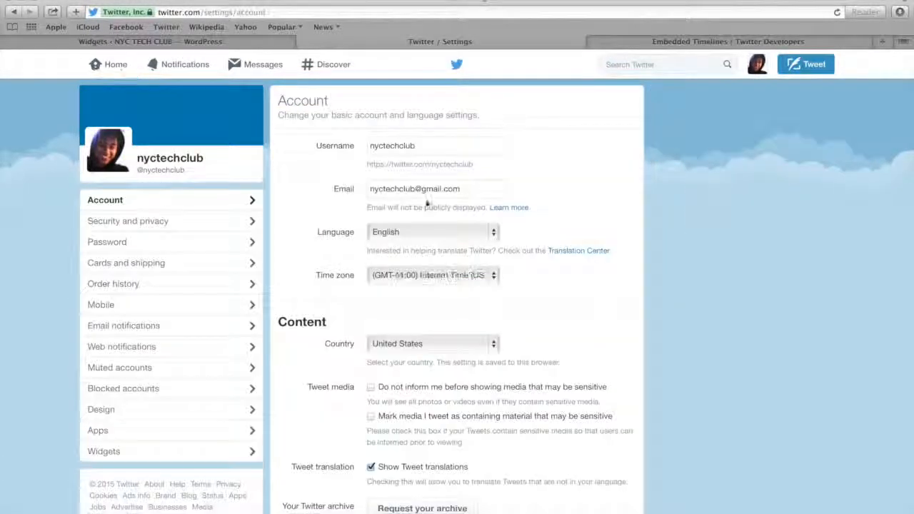
pyautogui.click(104, 451)
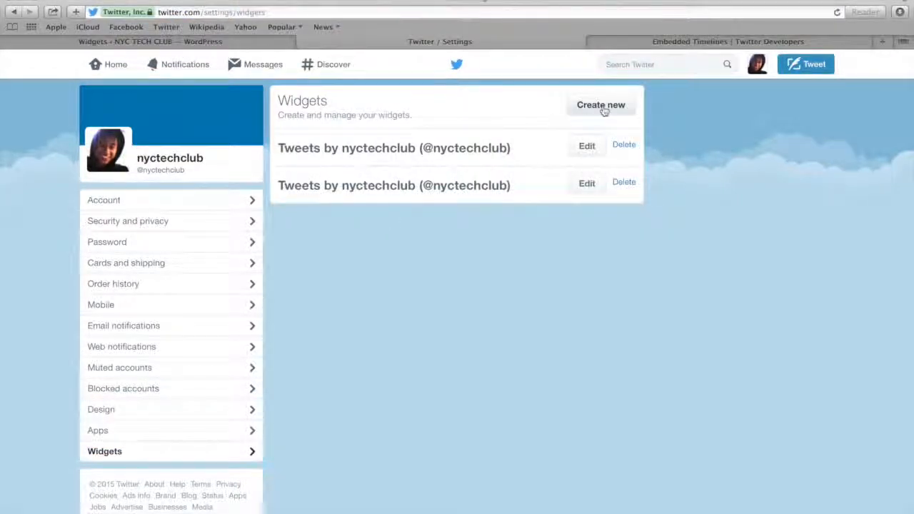
# Create a Twitter user timeline widget for nyctechclub with the default options, copy its embed code, and return to the WordPress Widgets page
pyautogui.click(603, 108)
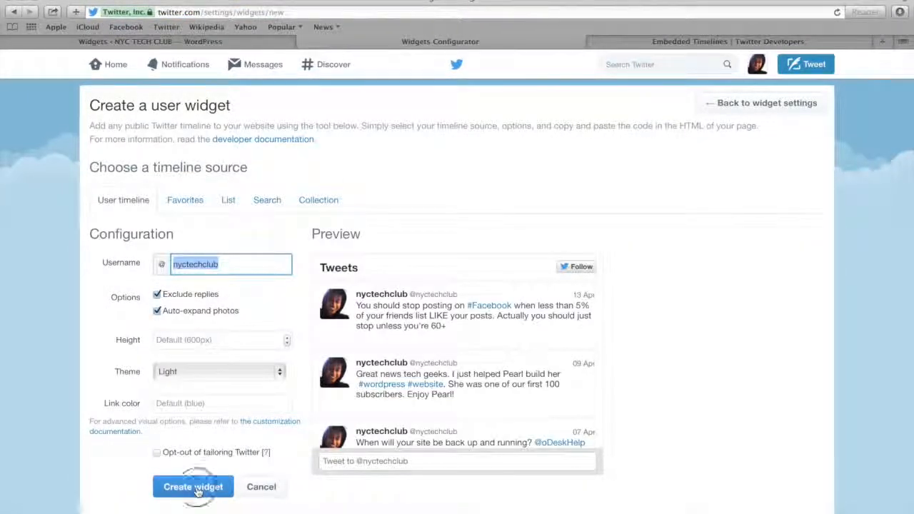
pyautogui.click(193, 487)
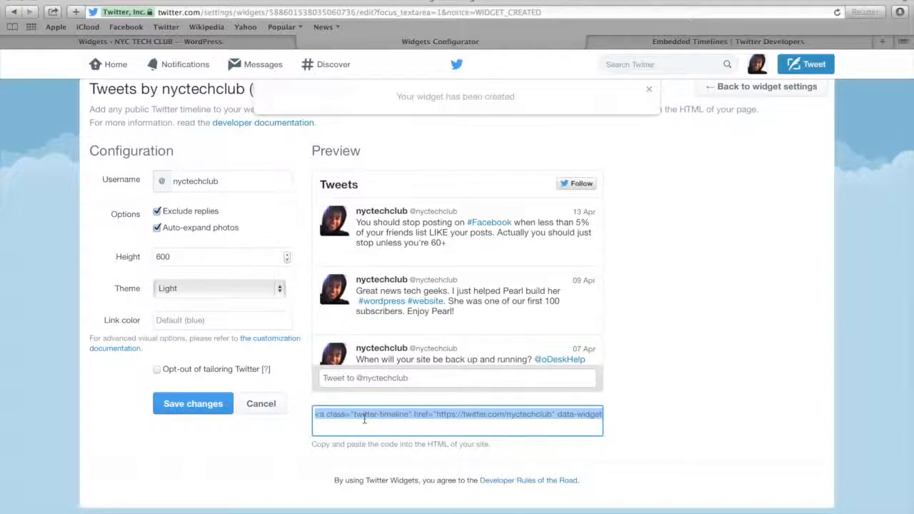
pyautogui.click(184, 41)
# Add a Text widget below Easy Facebook Likebox in the Right Sidebar and title it "Follow Us on Twitter!"
pyautogui.scroll(-1, 226, 300)
pyautogui.scroll(1, 227, 300)
pyautogui.moveTo(307, 233); pyautogui.dragTo(515, 381)
pyautogui.click(462, 430)
pyautogui.write('Follow Us on')
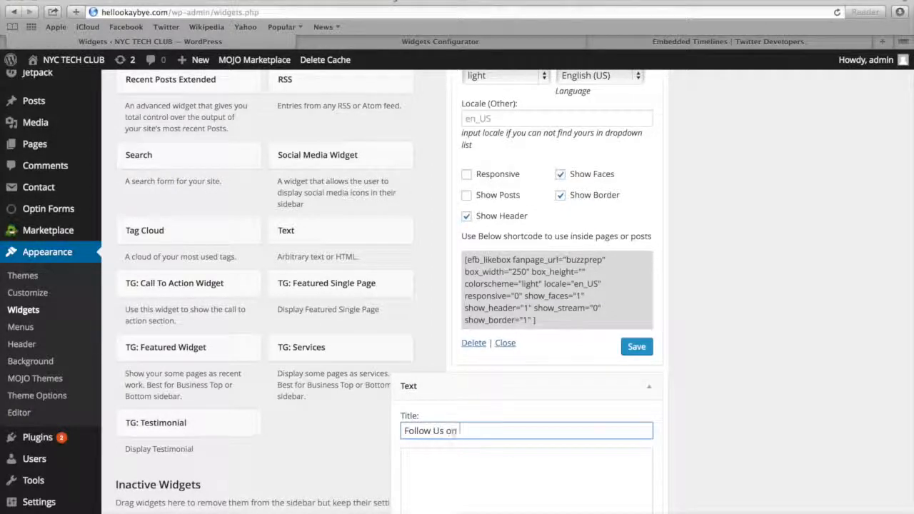
pyautogui.write(' Twitter')
# Paste the copied Twitter timeline embed code into the Text widget's content and save the widget
pyautogui.click(492, 465)
pyautogui.scroll(-5, 500, 428)
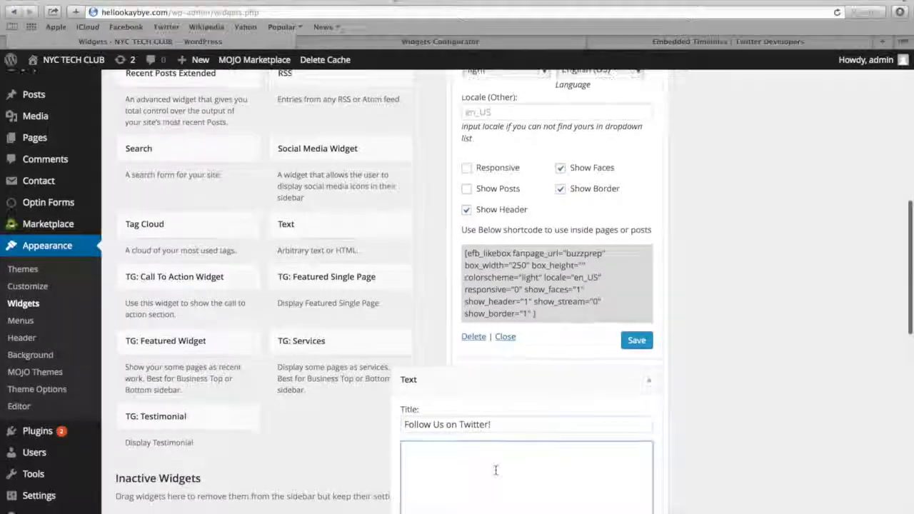
pyautogui.press('super+v')
pyautogui.click(634, 410)
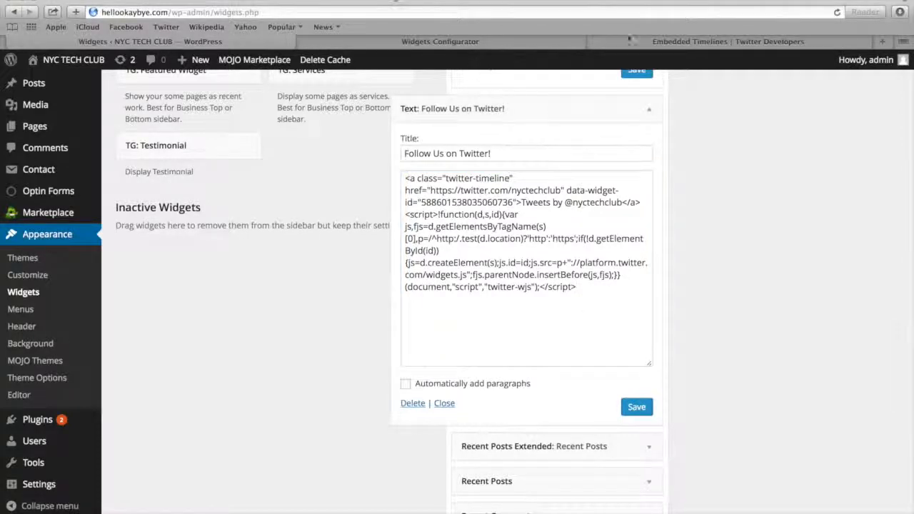
# Load hellookaybye.com in the Embedded Timelines tab and check the Twitter timeline in the Blog page's sidebar
pyautogui.click(624, 46)
pyautogui.press('super+l')
pyautogui.write('hellookaybye.com')
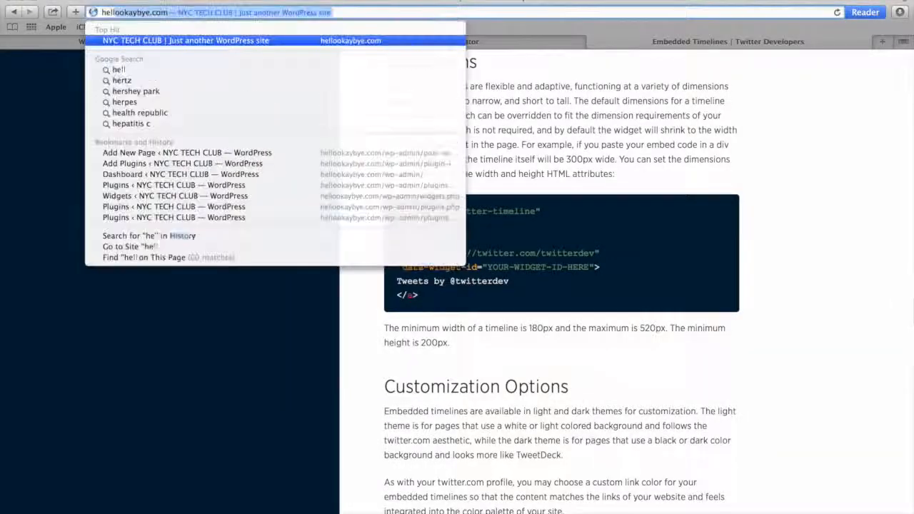
pyautogui.press('Return')
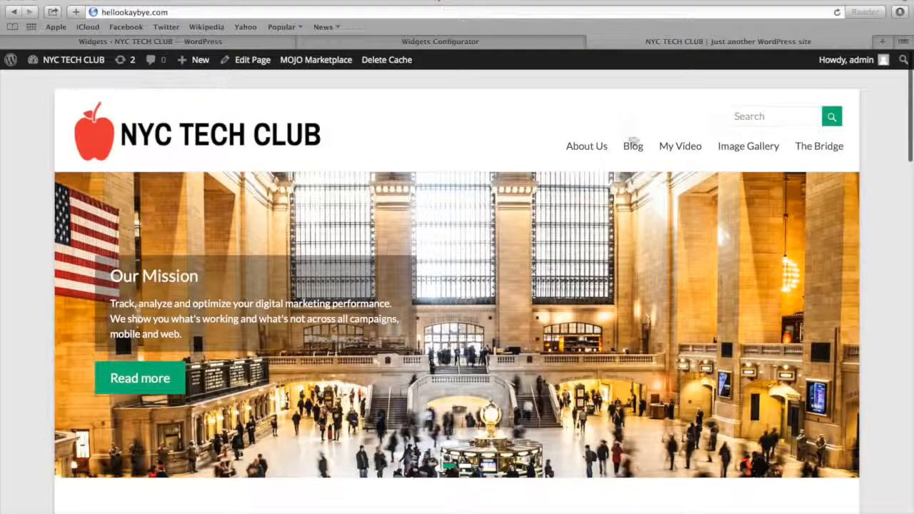
pyautogui.click(633, 147)
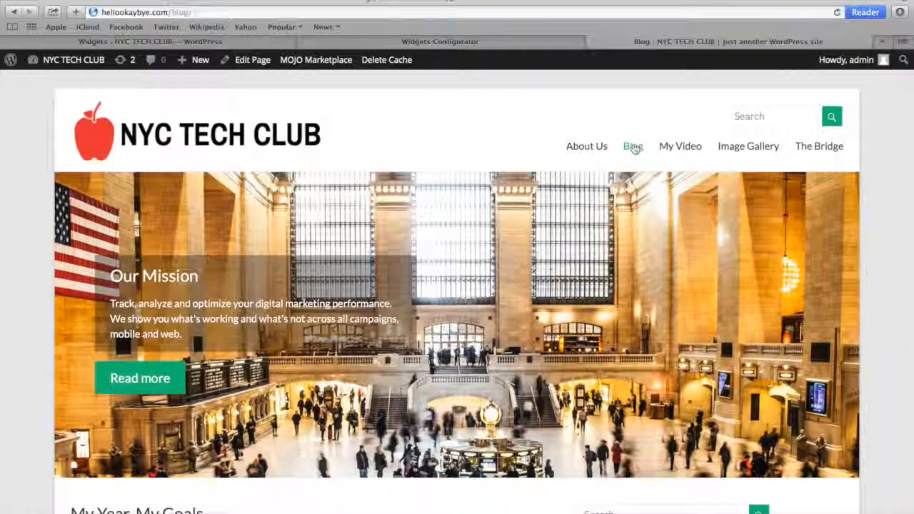
pyautogui.scroll(-5, 633, 146)
pyautogui.scroll(-5, 633, 146)
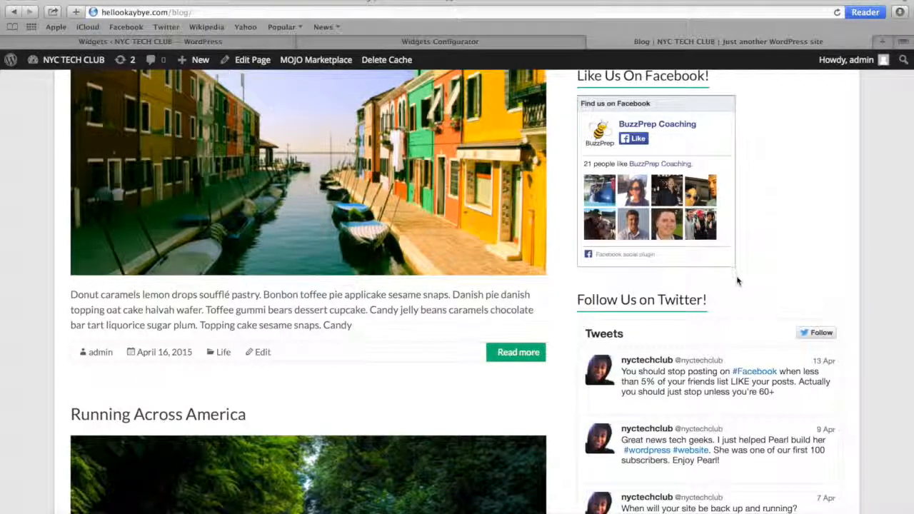
# Open the Size & Dimensions section of Twitter's embedded timeline documentation and copy the width and height lines from the sample code
pyautogui.click(464, 43)
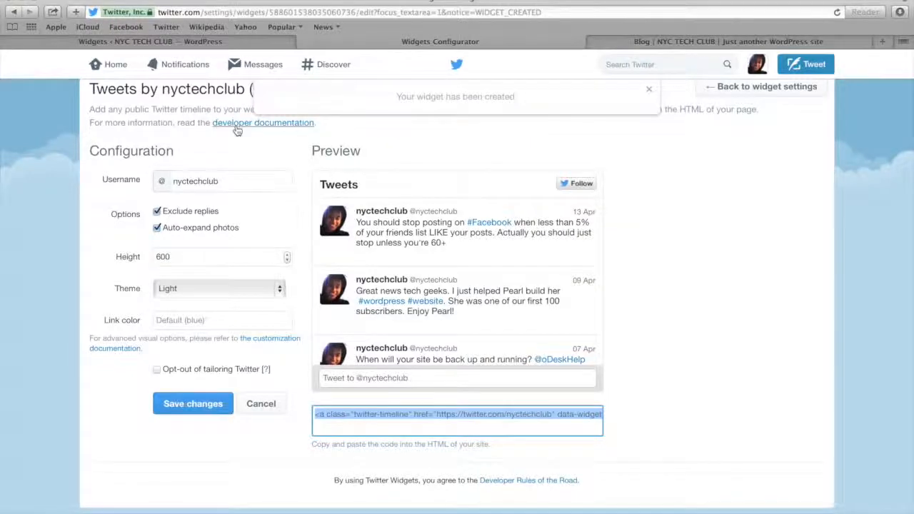
pyautogui.click(238, 130)
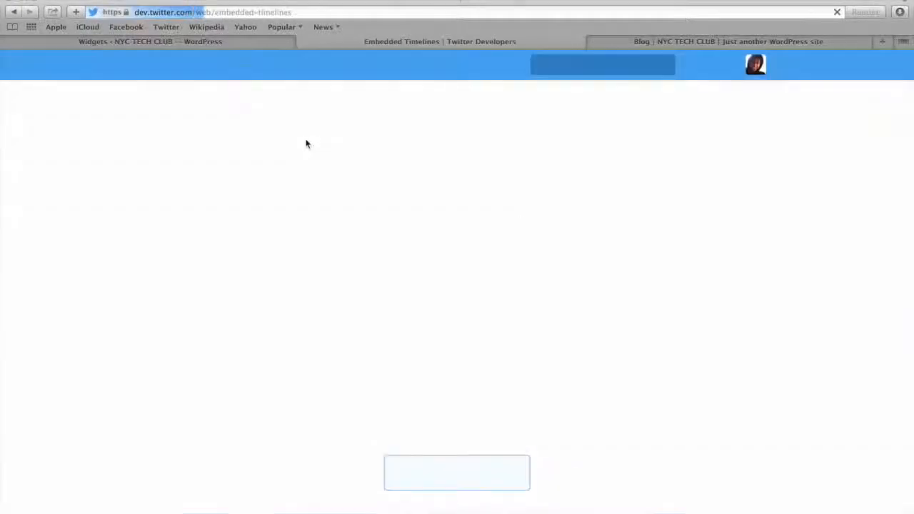
pyautogui.scroll(-5, 406, 199)
pyautogui.scroll(-2, 407, 198)
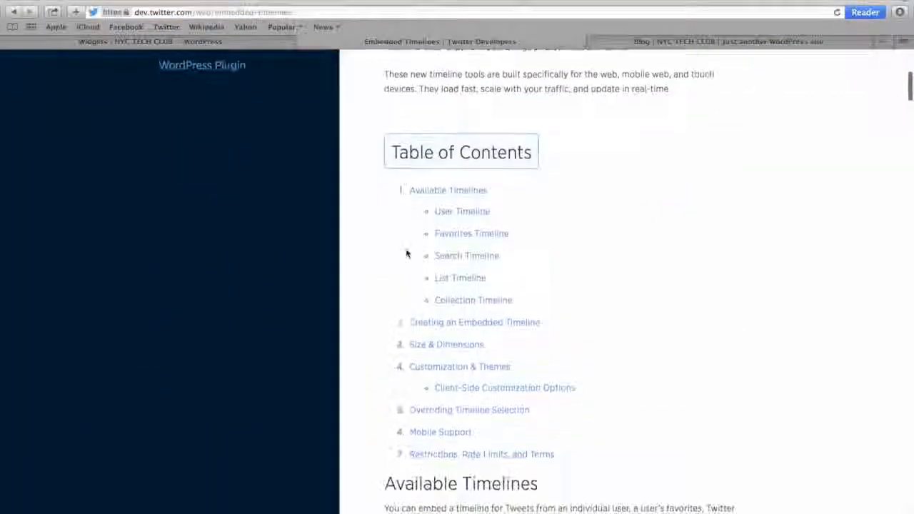
pyautogui.click(425, 347)
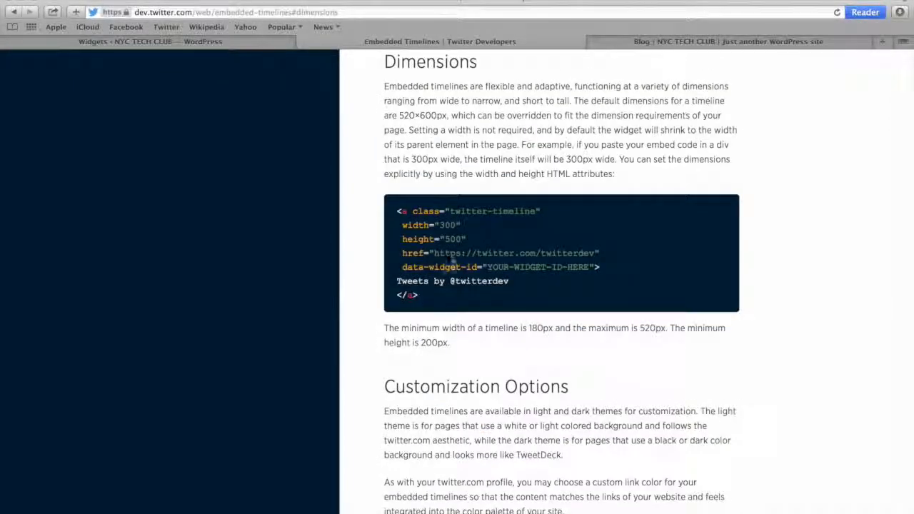
pyautogui.moveTo(471, 241); pyautogui.dragTo(402, 227)
pyautogui.press('super+c')
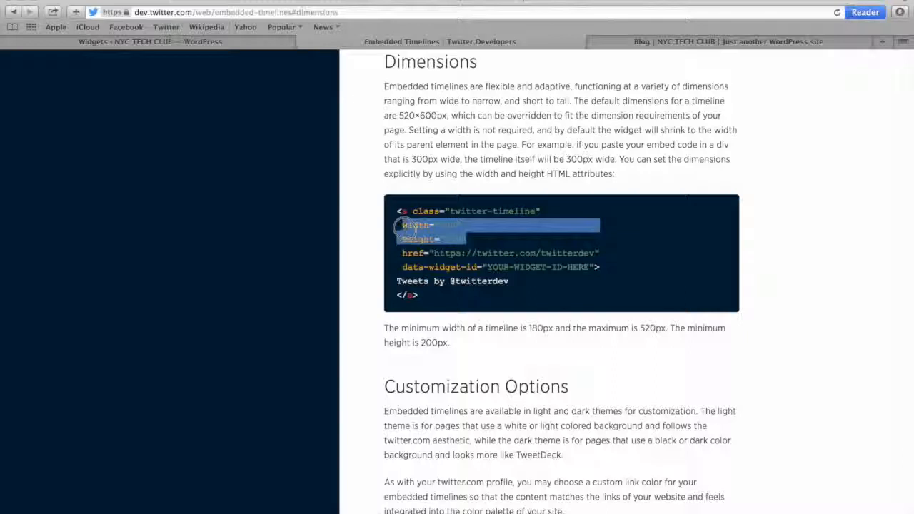
# Insert width="250" and height="500" before the href in the "Follow Us on Twitter!" widget's code and save the widget
pyautogui.click(209, 43)
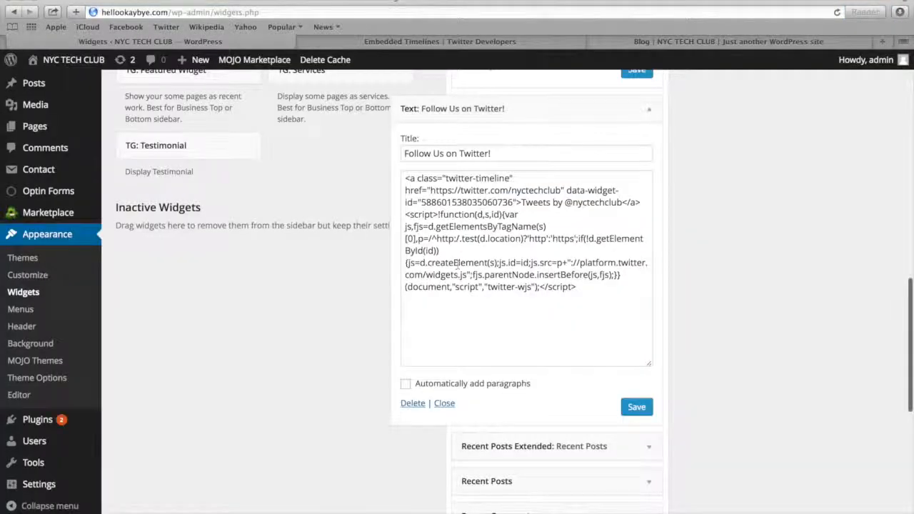
pyautogui.click(520, 176)
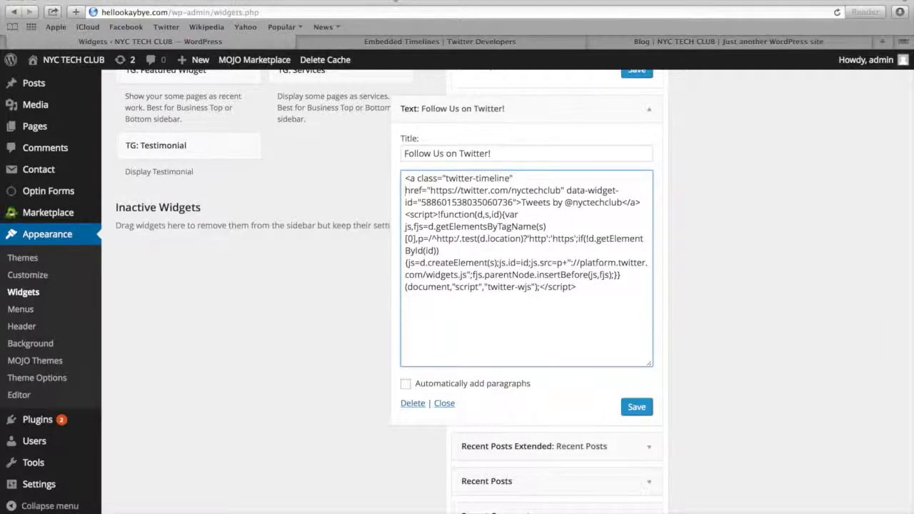
pyautogui.press('Return')
pyautogui.press('super+v')
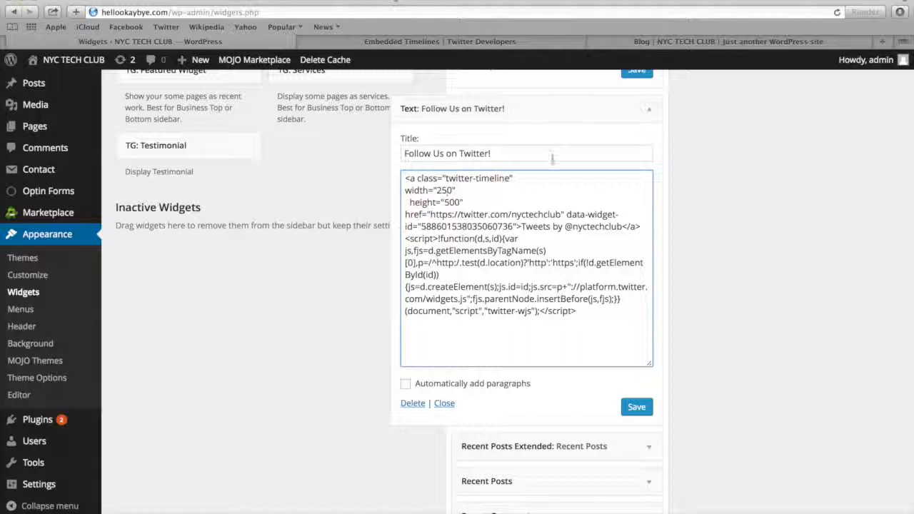
pyautogui.click(636, 407)
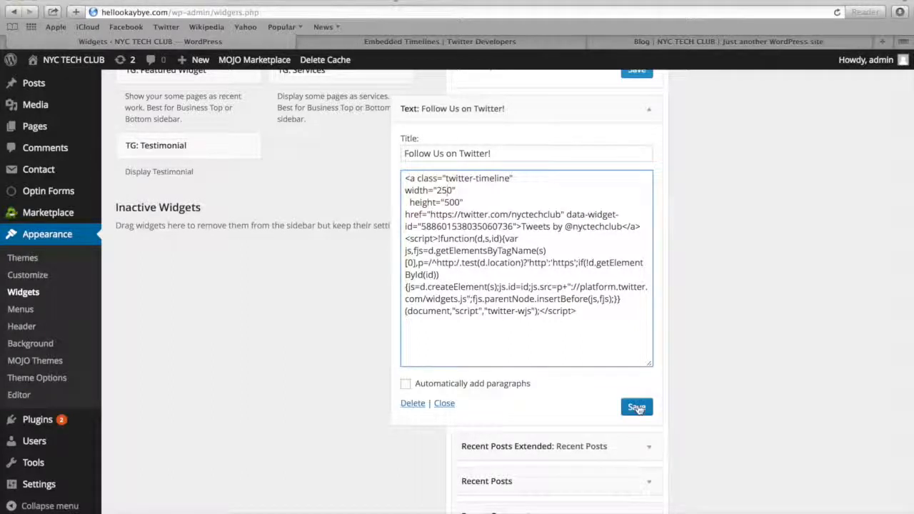
# Reload the Blog page and check the resized Twitter timeline and the remaining sidebar widgets
pyautogui.click(633, 44)
pyautogui.click(591, 11)
pyautogui.press('Return')
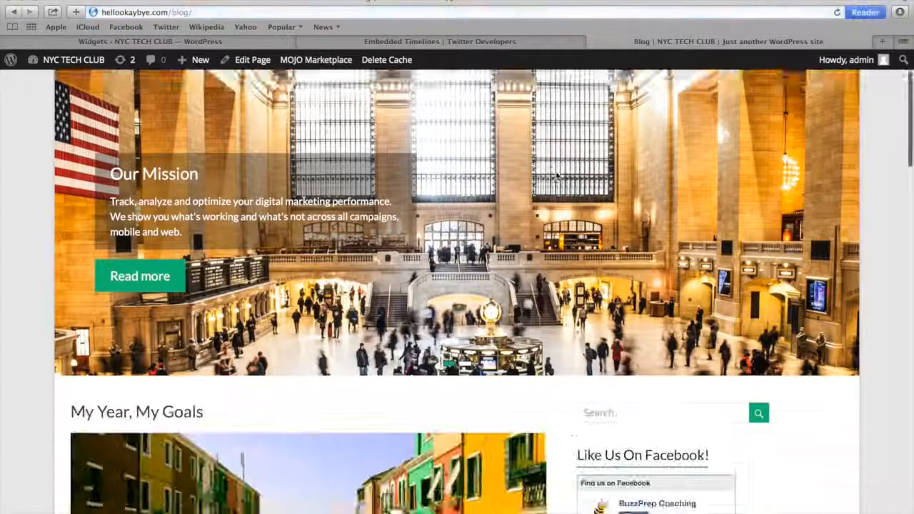
pyautogui.scroll(-15, 557, 177)
pyautogui.scroll(-18, 556, 181)
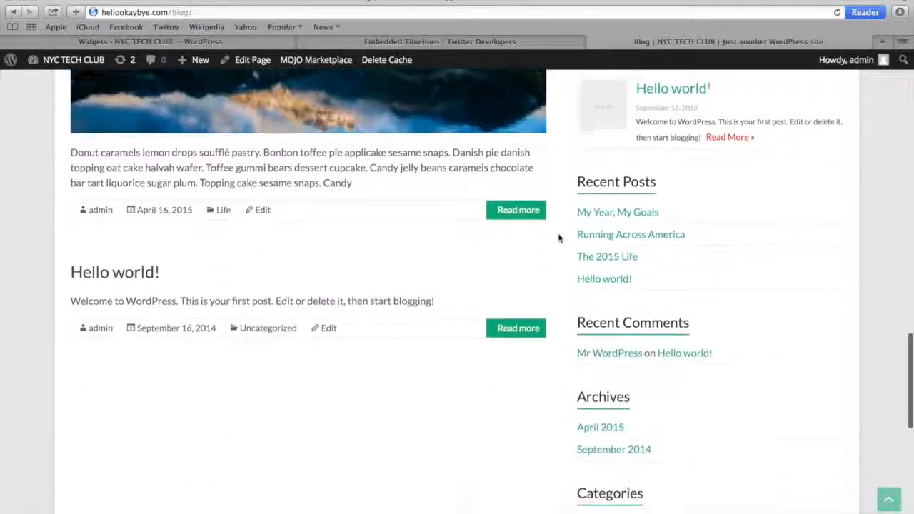
pyautogui.scroll(-5, 559, 239)
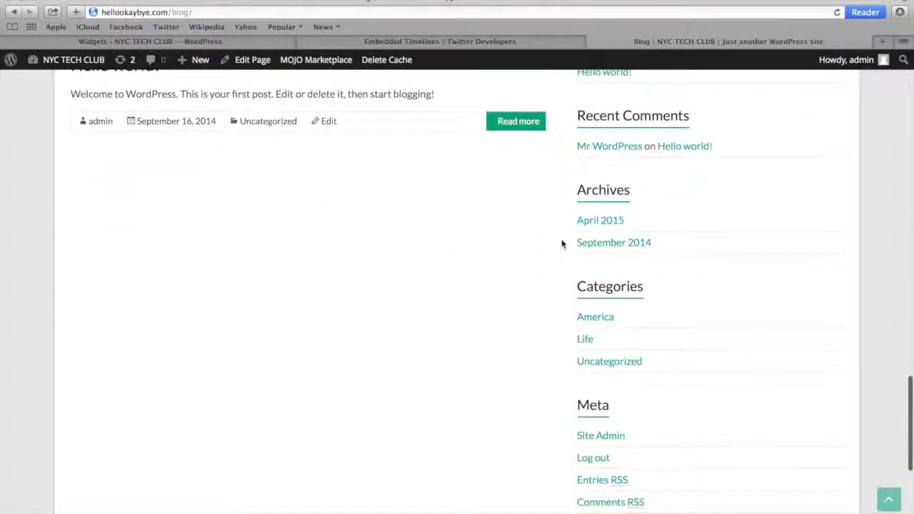
# Return to the Widgets page and collapse the "Follow Us on Twitter!" and Easy Facebook Likebox widget settings
pyautogui.click(218, 42)
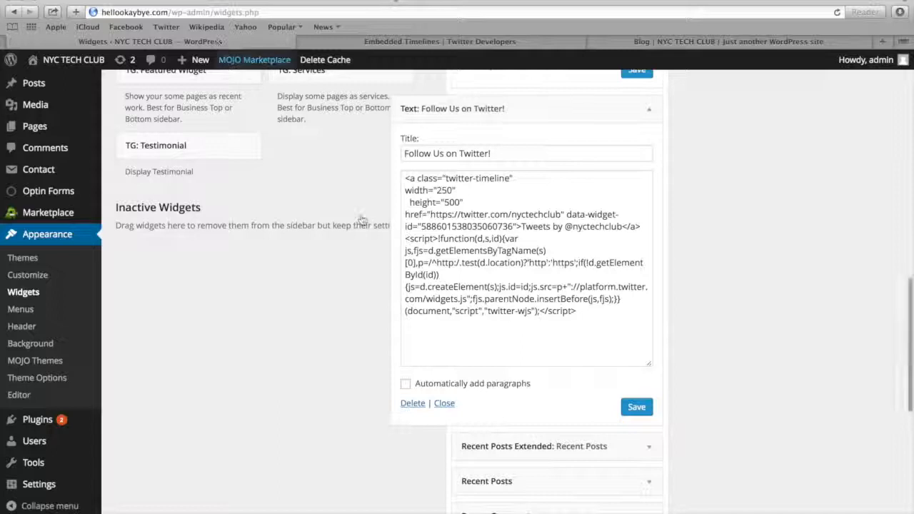
pyautogui.click(444, 409)
pyautogui.scroll(2, 471, 214)
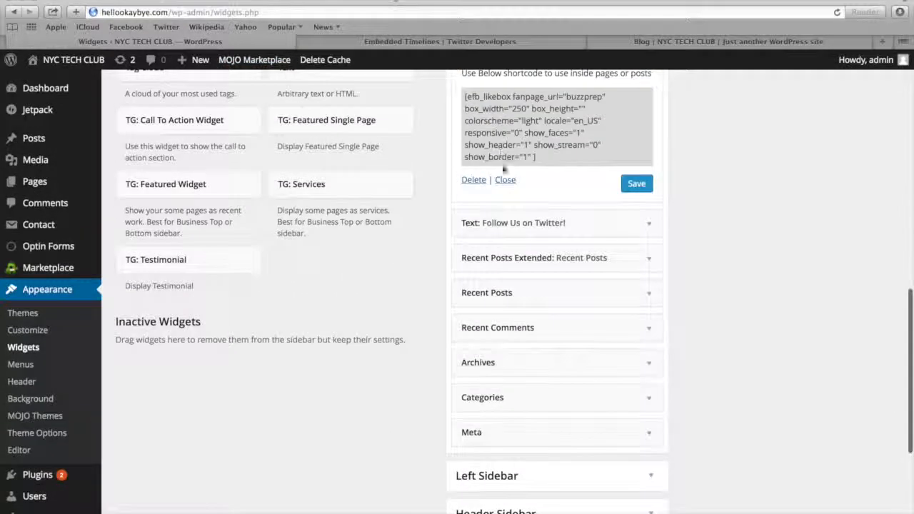
pyautogui.click(505, 180)
pyautogui.scroll(3, 502, 180)
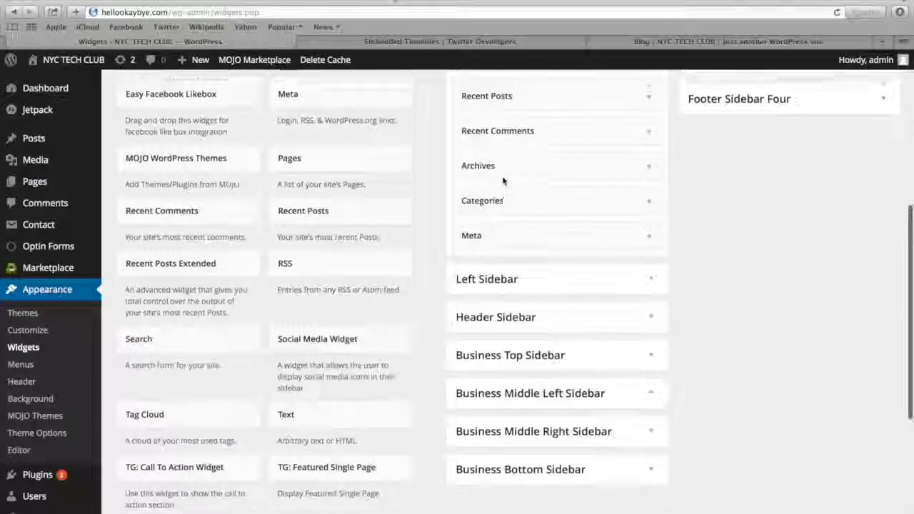
pyautogui.scroll(5, 502, 176)
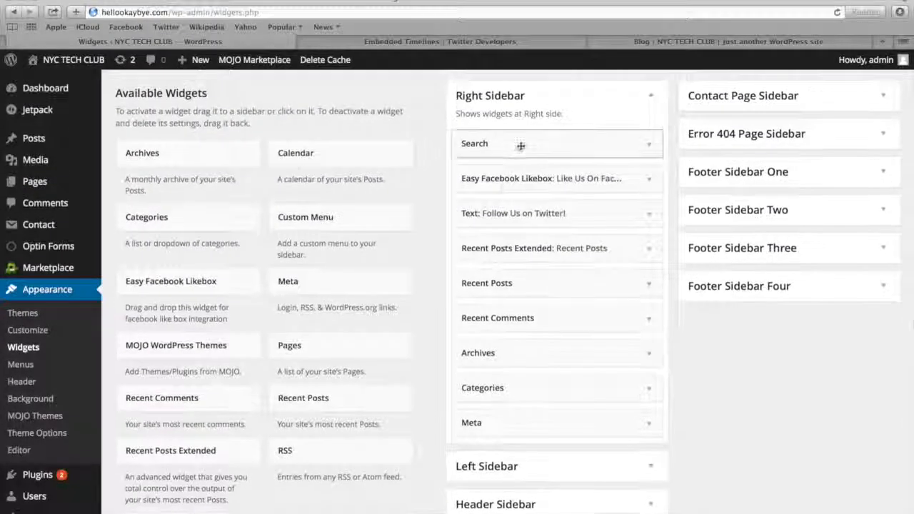
# Remove the Search, Recent Posts, Archives, Categories and Meta widgets from the Right Sidebar
pyautogui.click(521, 145)
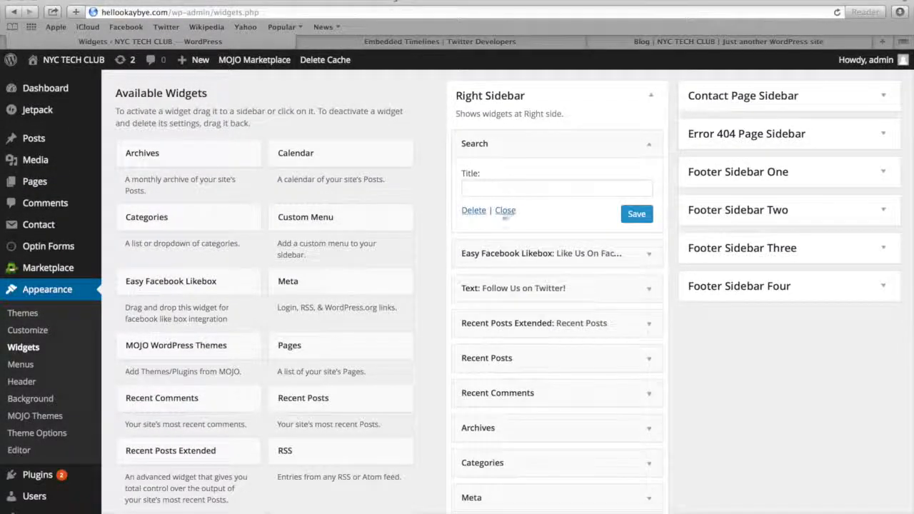
pyautogui.click(474, 211)
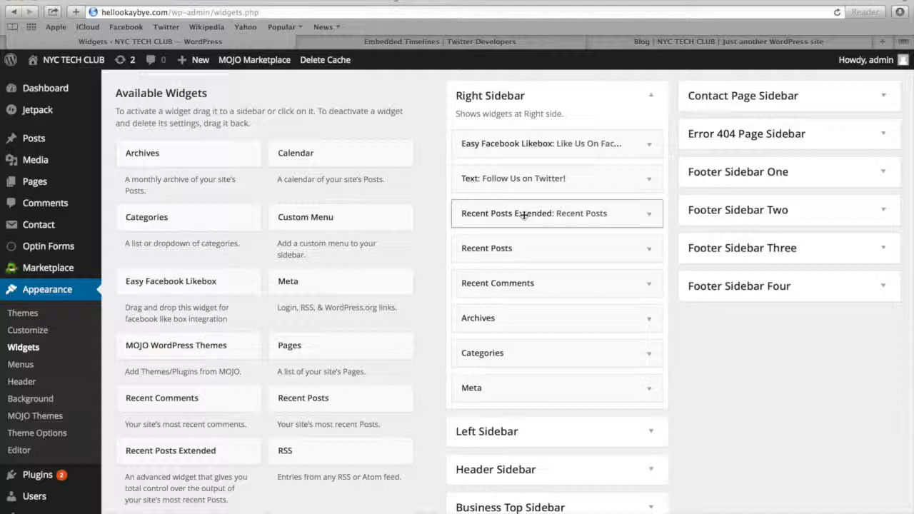
pyautogui.click(520, 247)
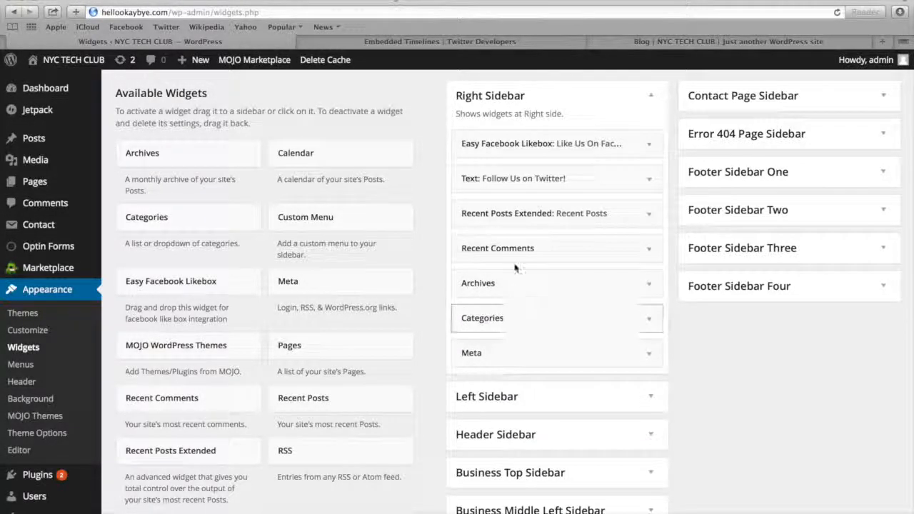
pyautogui.click(520, 280)
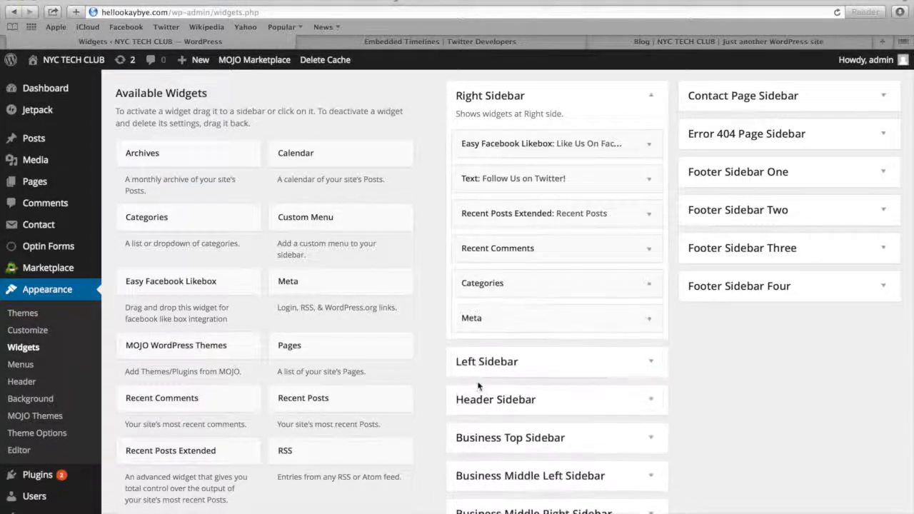
pyautogui.click(529, 285)
pyautogui.moveTo(536, 282); pyautogui.dragTo(317, 273)
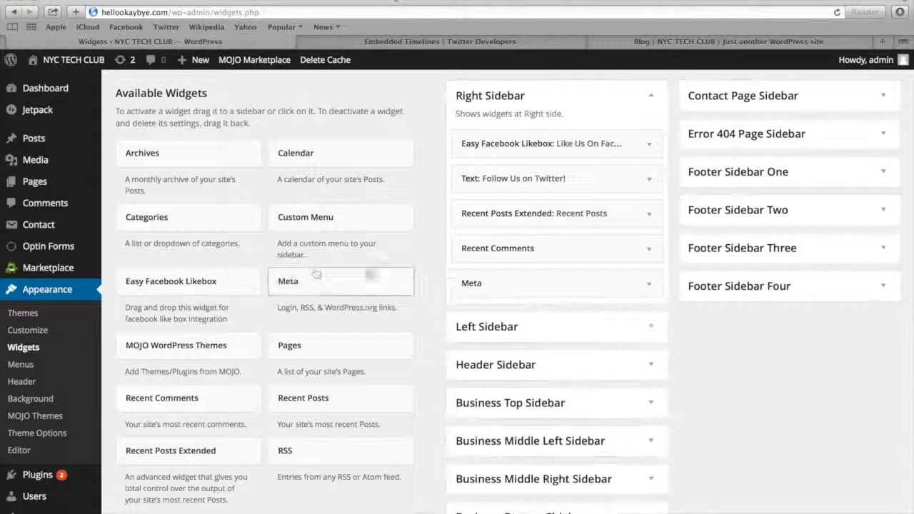
pyautogui.moveTo(516, 282); pyautogui.dragTo(289, 277)
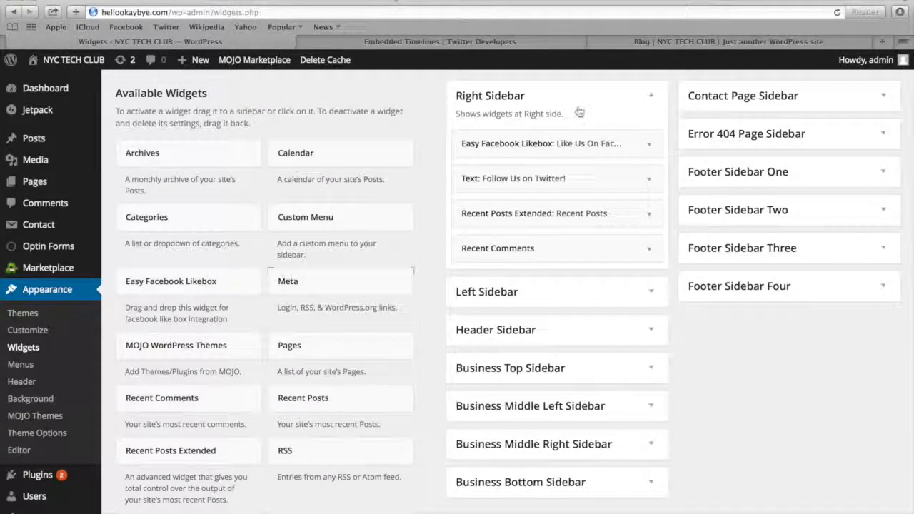
# Reload the Blog page and examine the sidebar with the reduced set of widgets
pyautogui.click(630, 43)
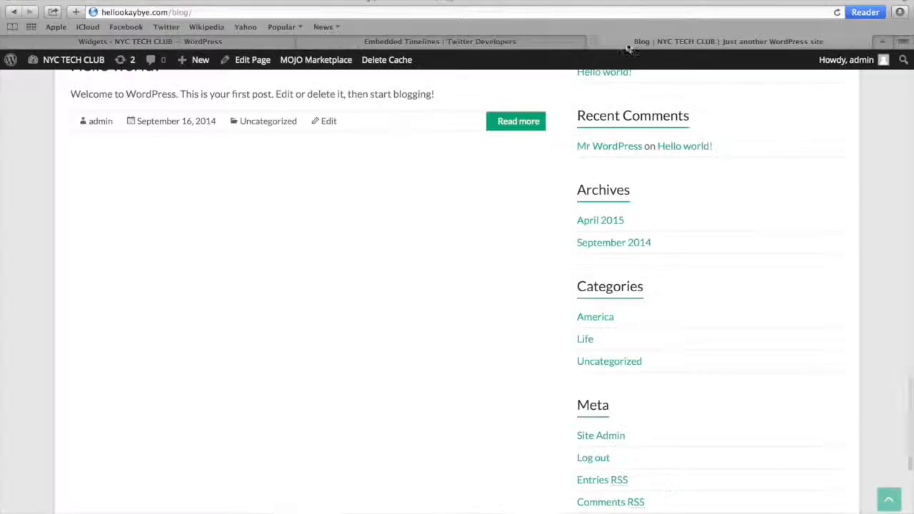
pyautogui.click(589, 11)
pyautogui.press('Return')
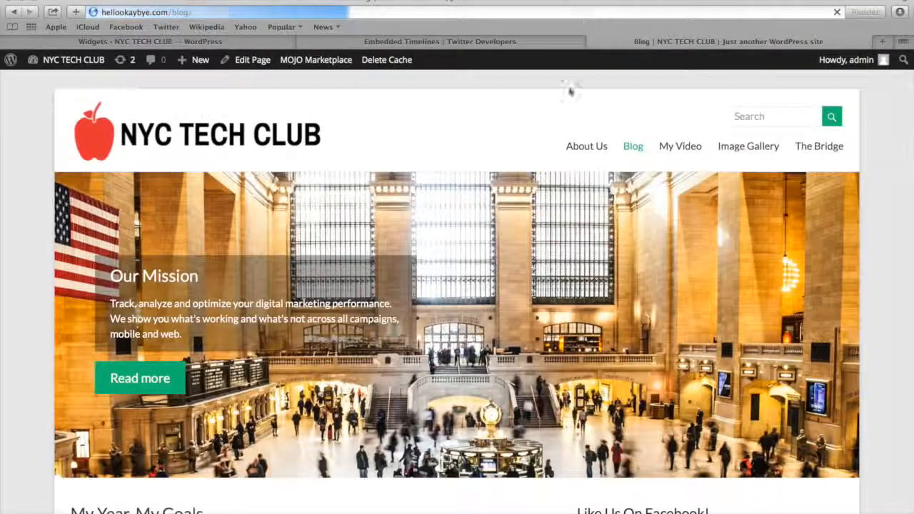
pyautogui.scroll(-5, 556, 185)
pyautogui.scroll(5, 556, 186)
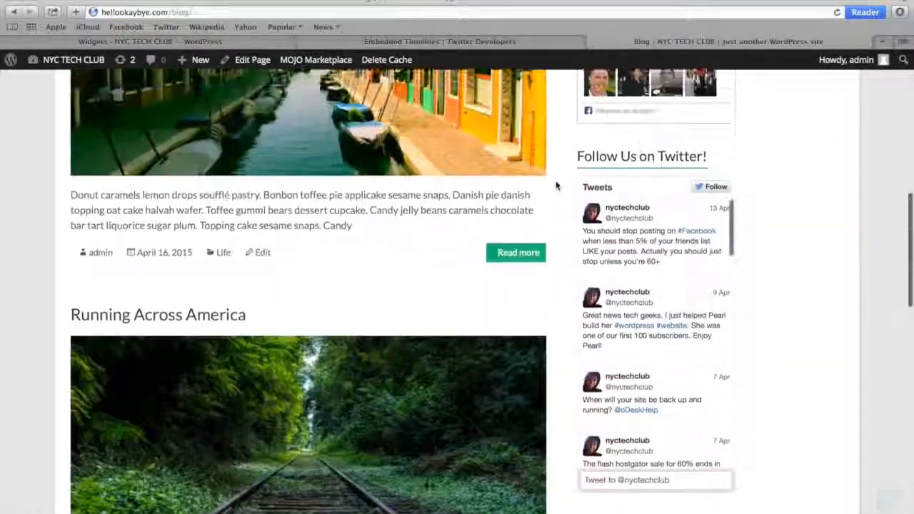
pyautogui.scroll(-10, 556, 185)
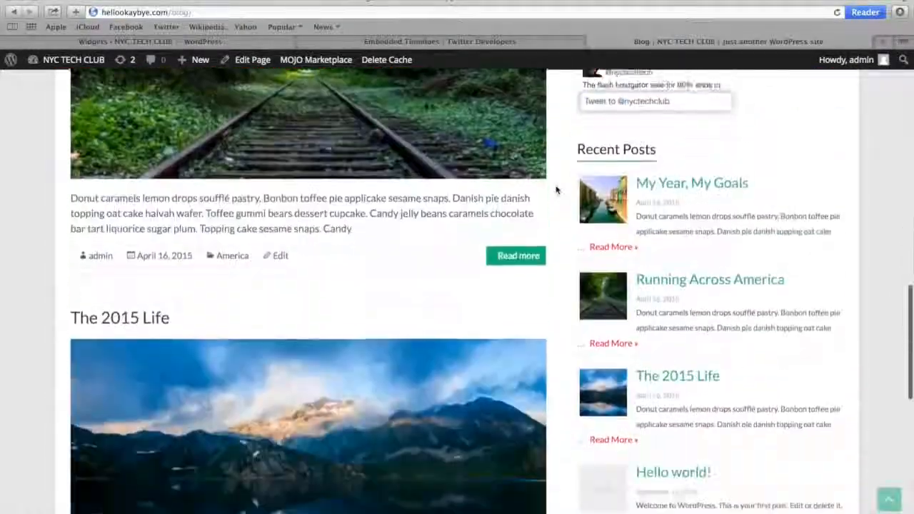
pyautogui.scroll(8, 554, 204)
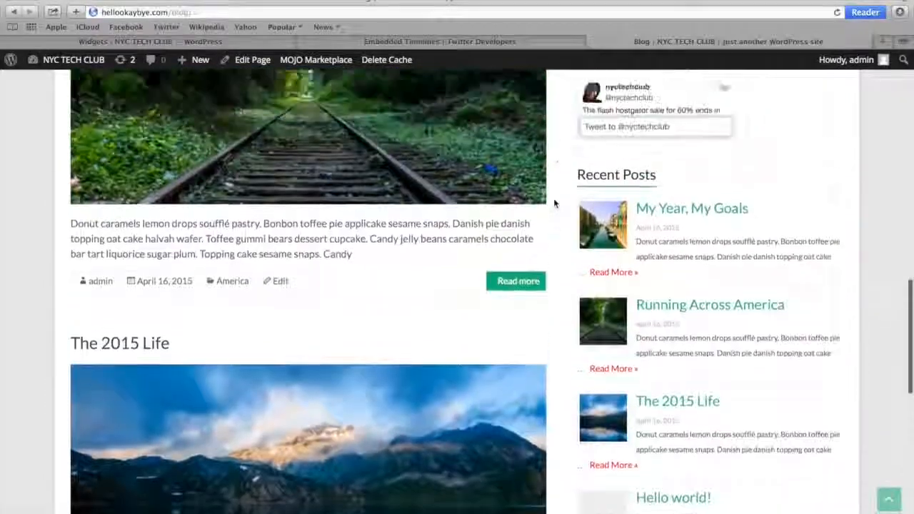
pyautogui.scroll(5, 554, 204)
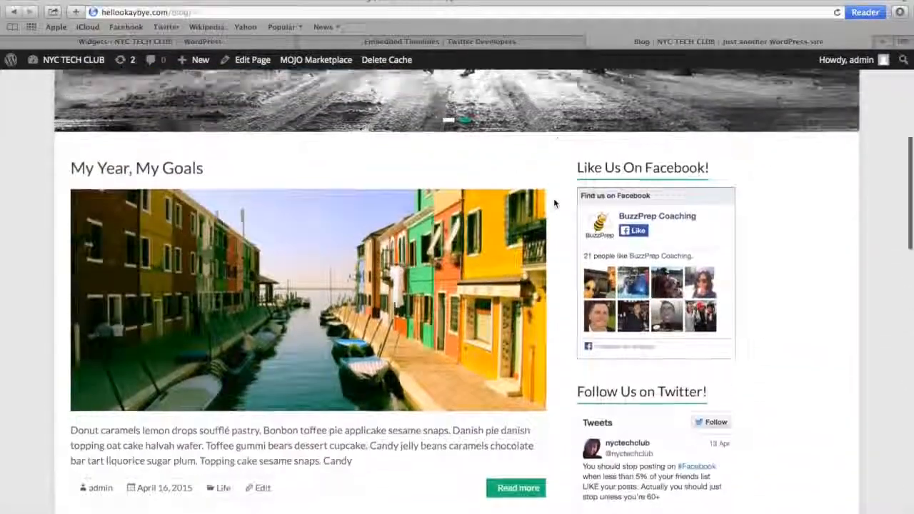
pyautogui.scroll(2, 530, 277)
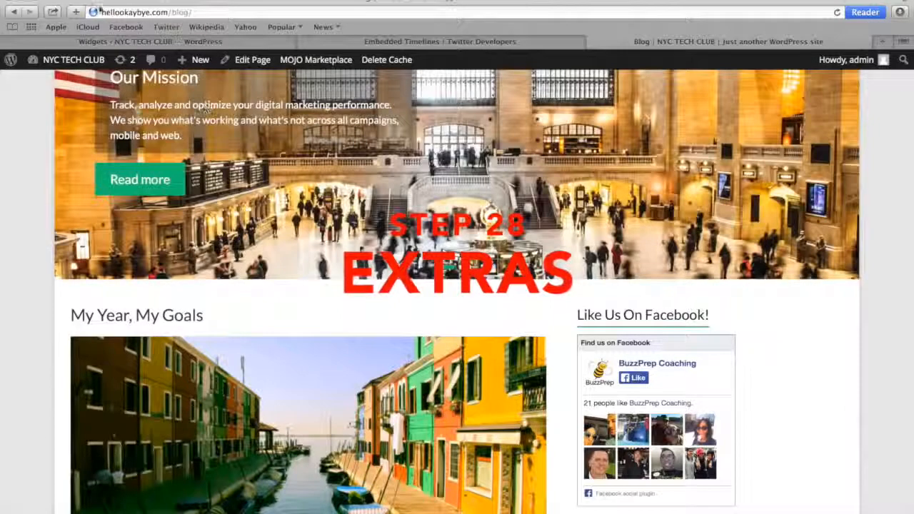
pyautogui.click(100, 12)
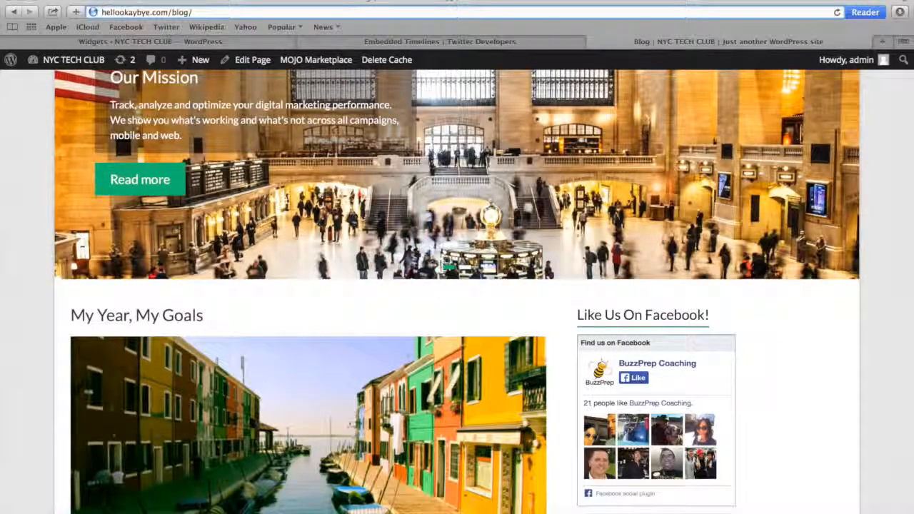
pyautogui.write('www')
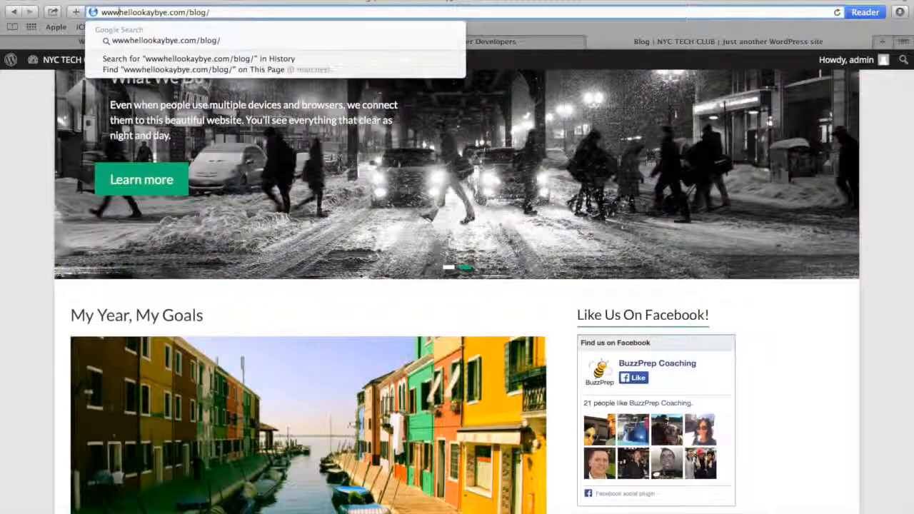
pyautogui.write('.')
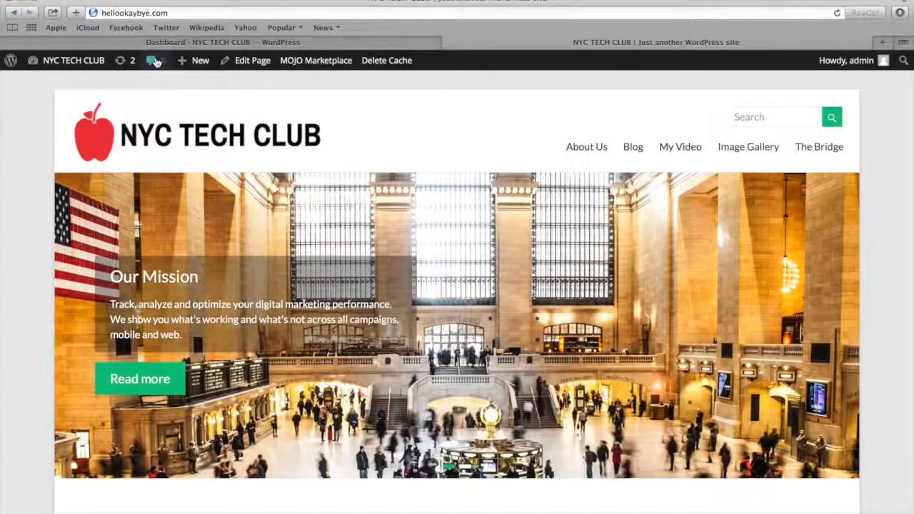
pyautogui.moveTo(72, 60)
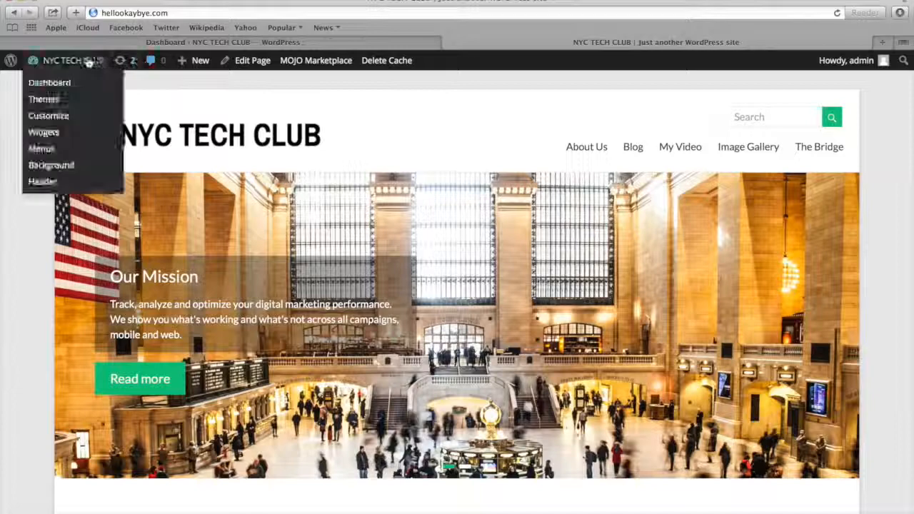
pyautogui.click(76, 87)
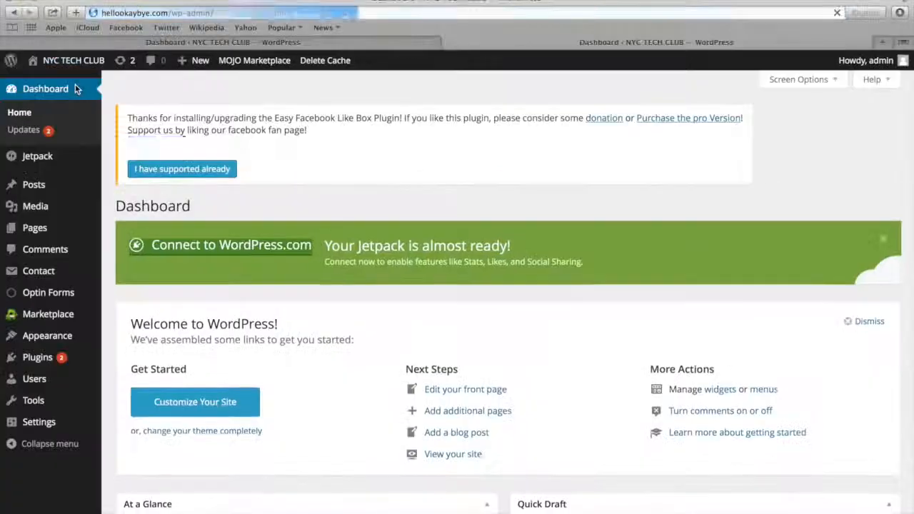
pyautogui.moveTo(55, 427)
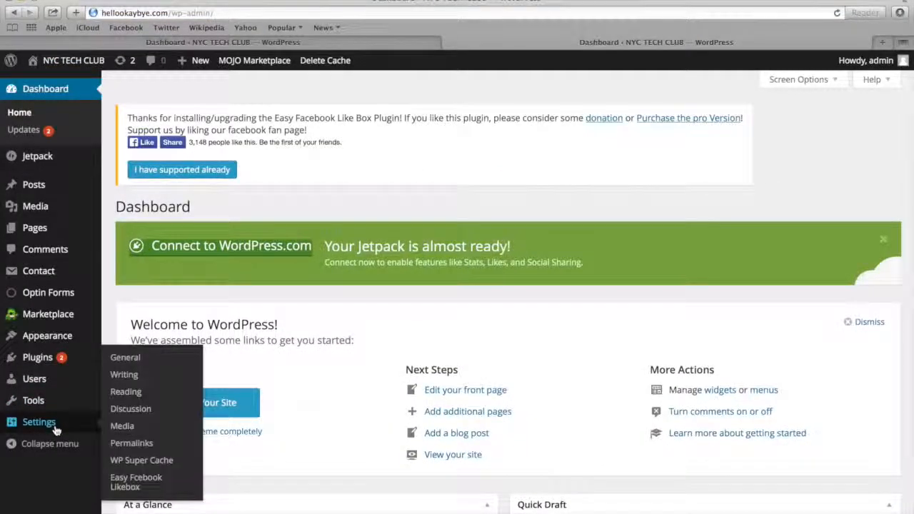
pyautogui.click(124, 357)
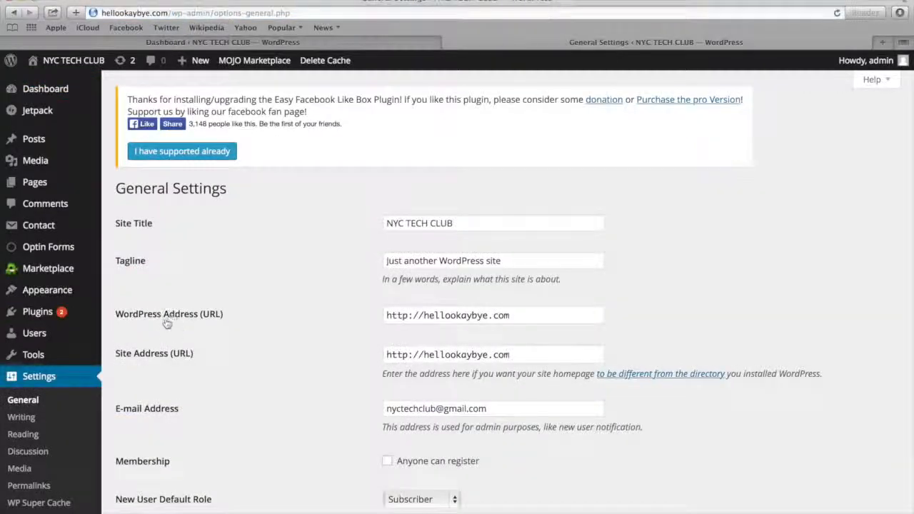
pyautogui.click(424, 318)
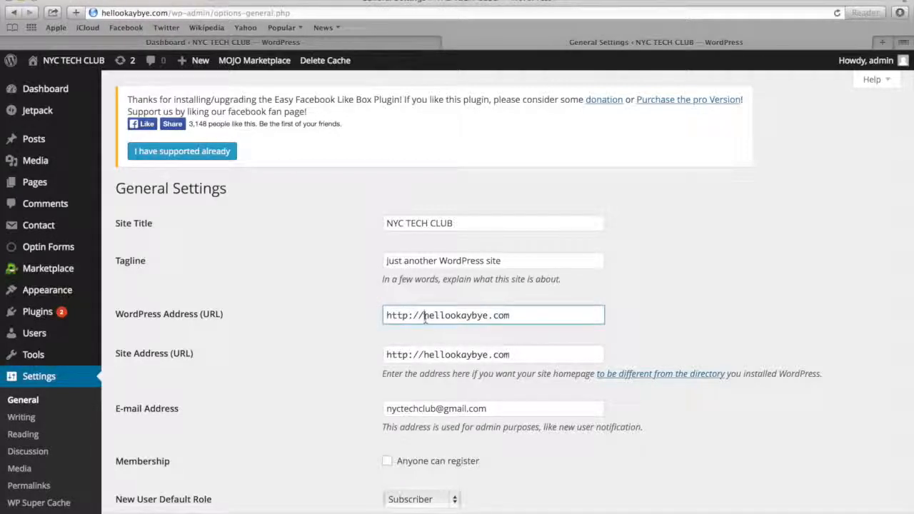
pyautogui.write('www.')
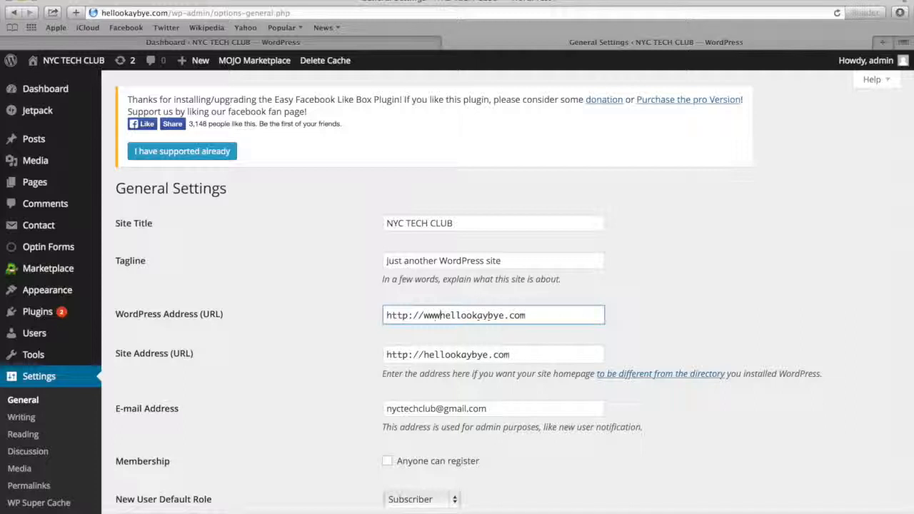
pyautogui.click(423, 355)
pyautogui.write('www.')
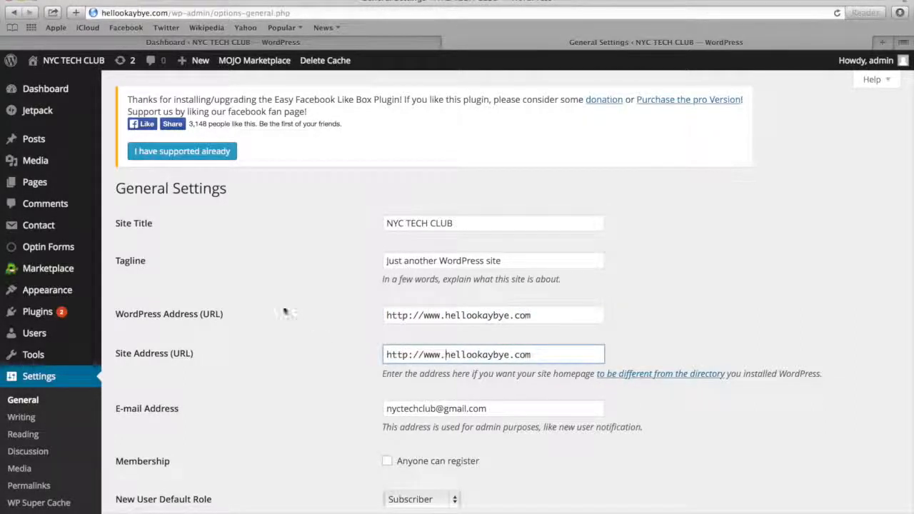
pyautogui.scroll(-1, 279, 304)
pyautogui.scroll(-10, 279, 304)
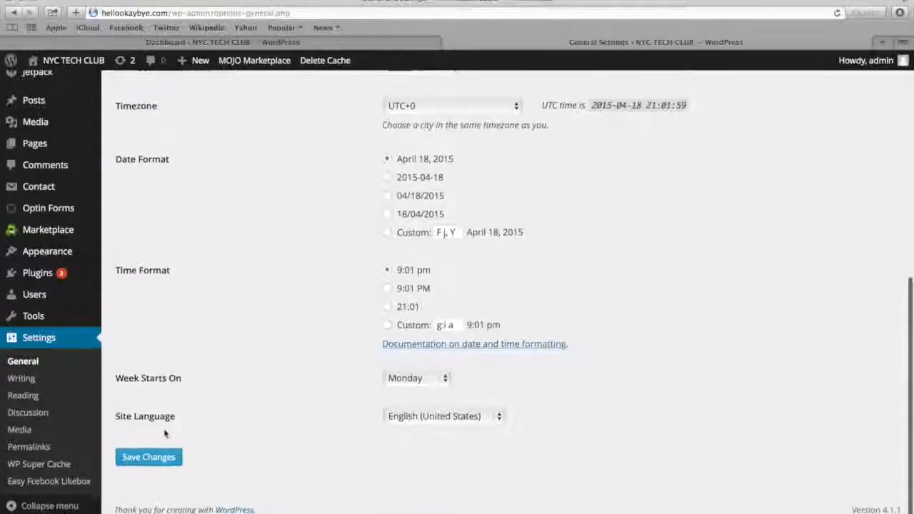
pyautogui.click(139, 459)
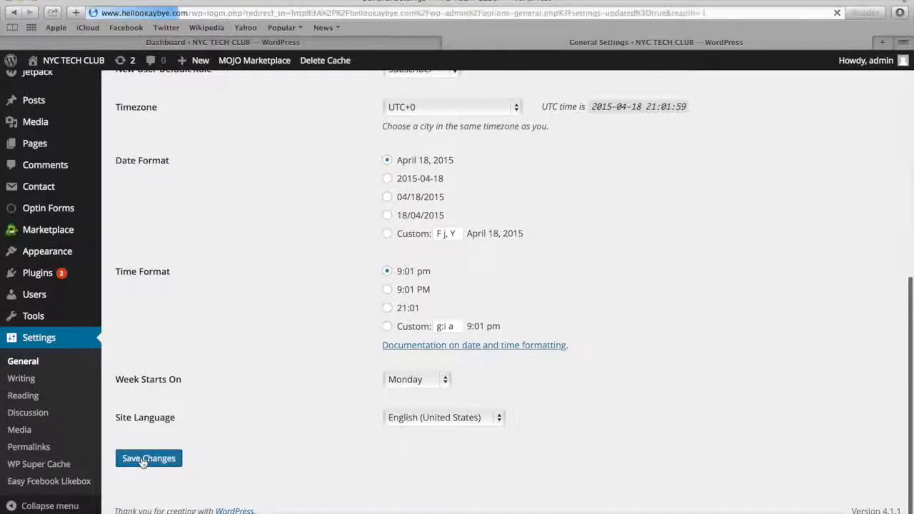
# Log back in to WordPress using the saved admin username and password
pyautogui.click(443, 239)
pyautogui.press('Down')
pyautogui.press('Return')
pyautogui.click(523, 321)
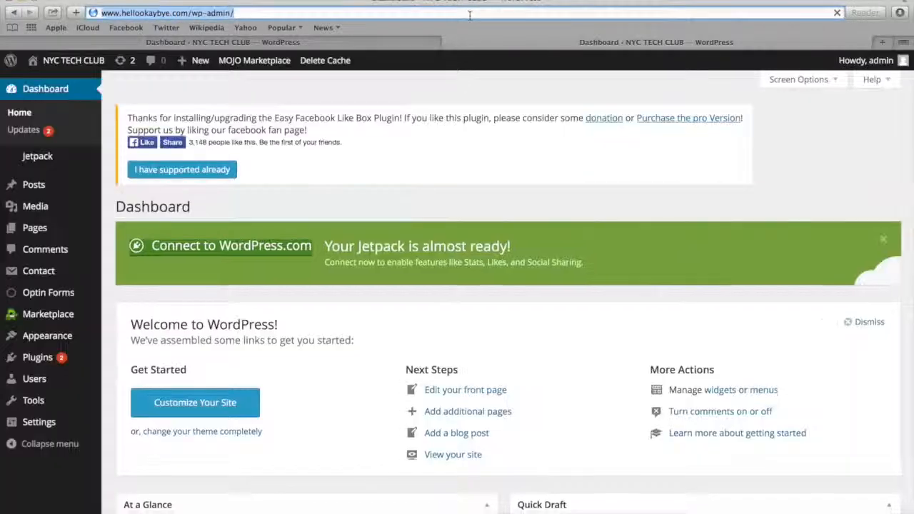
# Load the hellookaybye.com home page and check the www prefix of its address
pyautogui.click(470, 13)
pyautogui.write('hell')
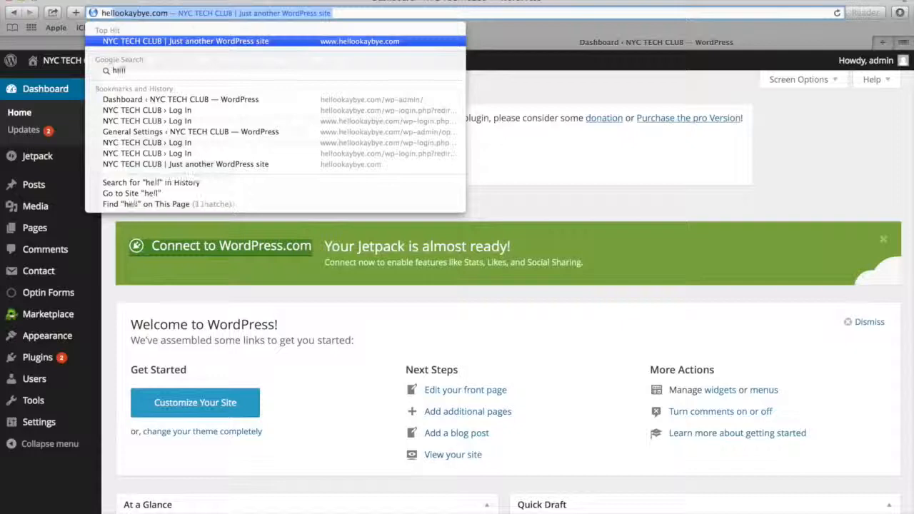
pyautogui.press('Return')
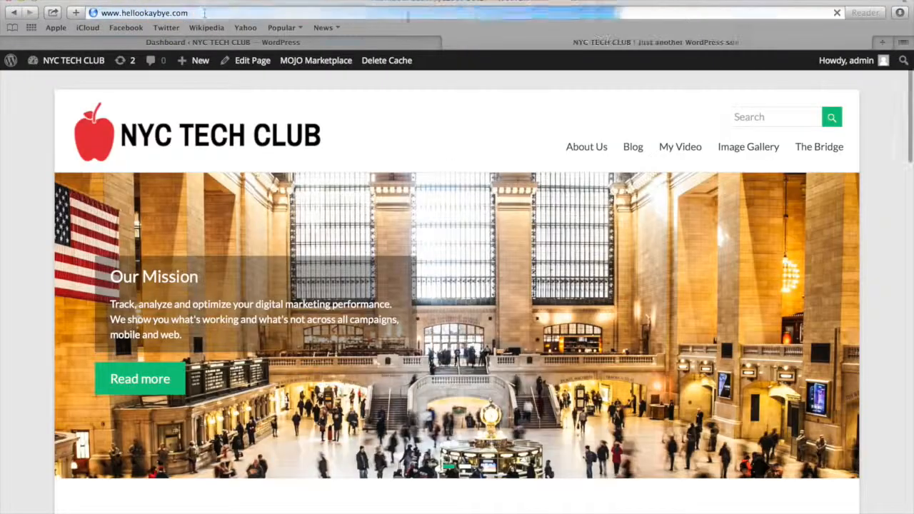
pyautogui.moveTo(123, 13); pyautogui.dragTo(90, 18)
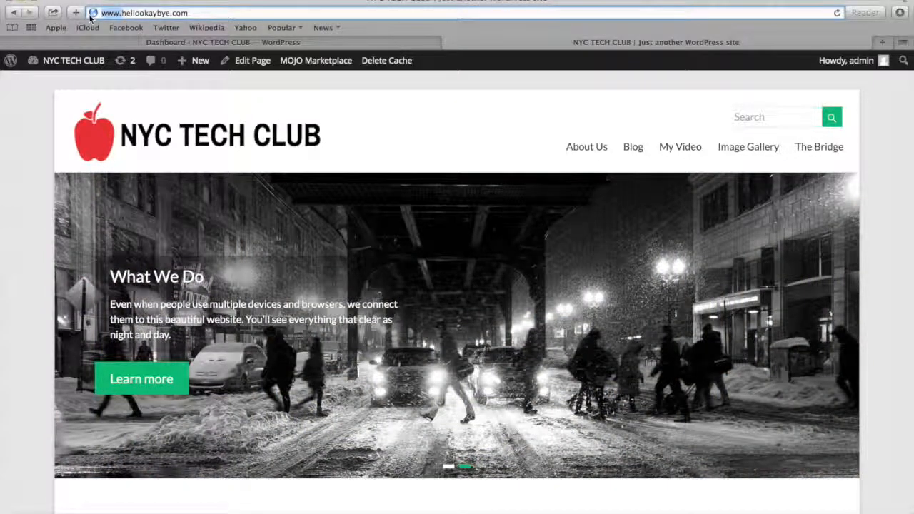
# Return to the dashboard and upload the 400 × 100 logo image "Unknown" from the hellookaybye folder as new media
pyautogui.moveTo(83, 62)
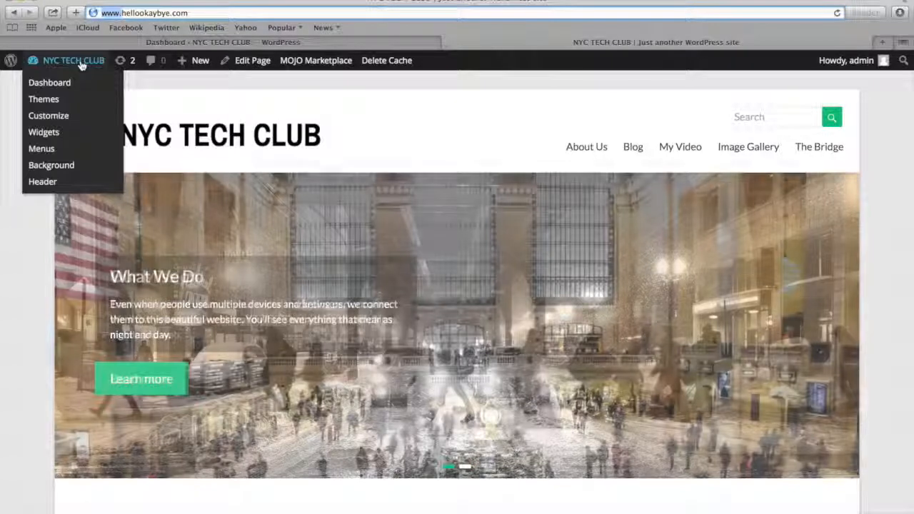
pyautogui.click(75, 84)
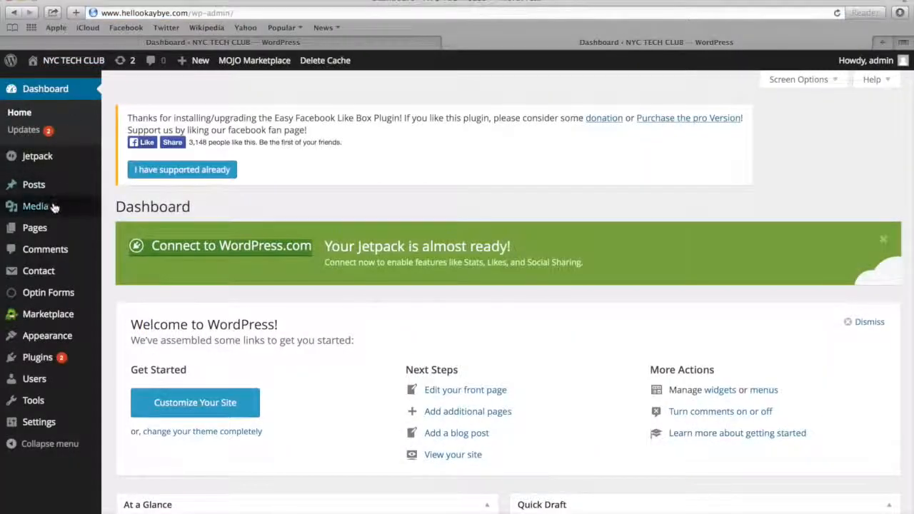
pyautogui.moveTo(53, 209)
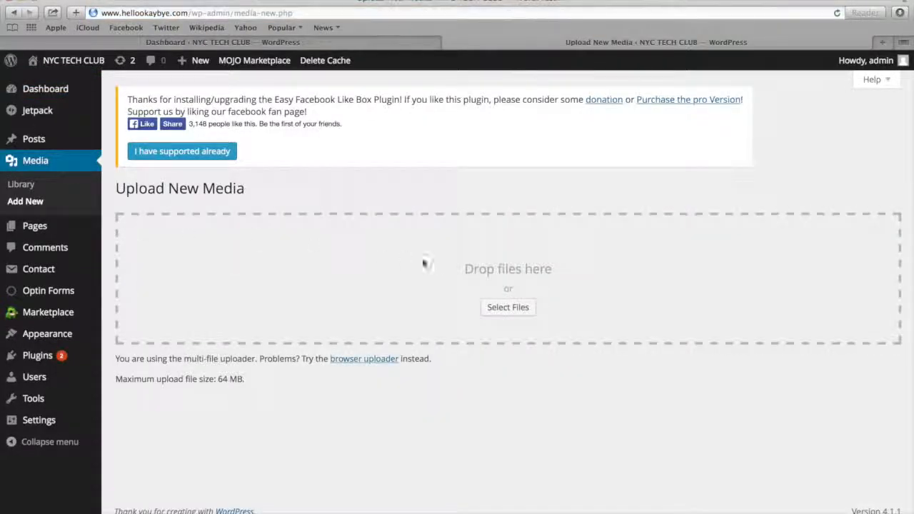
pyautogui.click(491, 307)
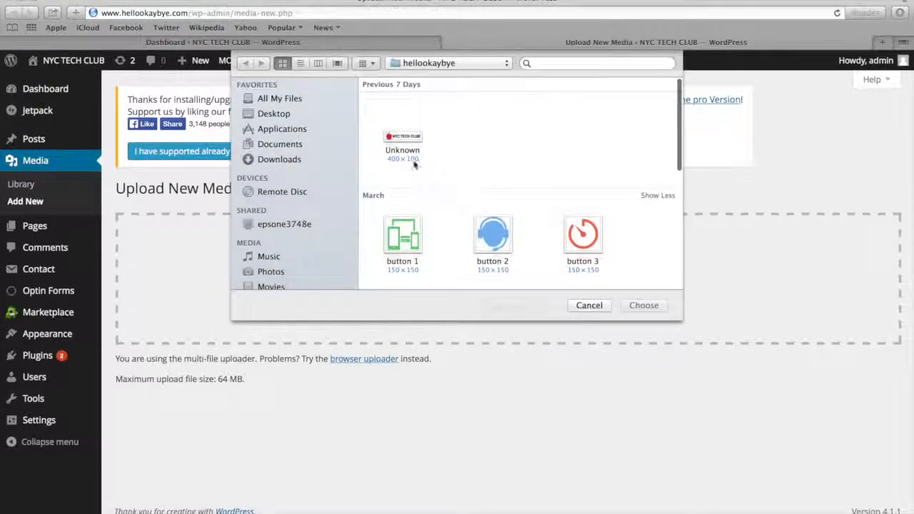
pyautogui.click(404, 143)
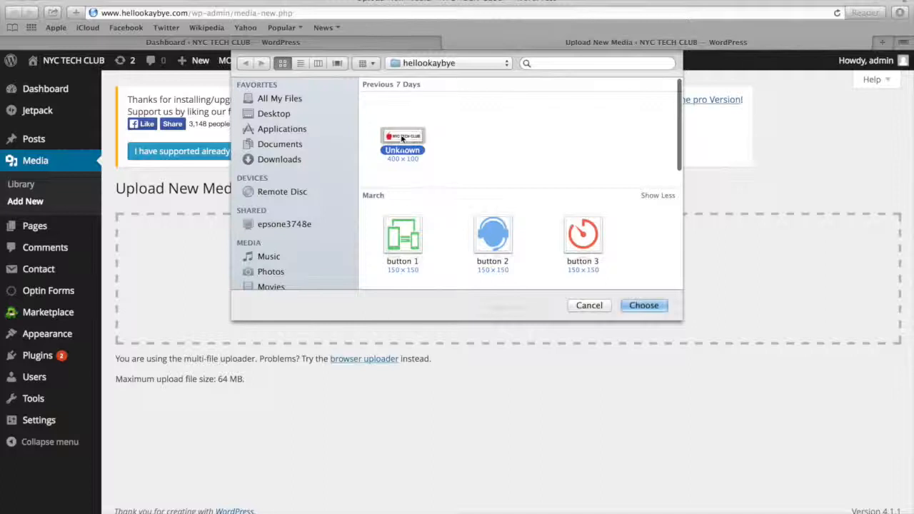
pyautogui.click(641, 306)
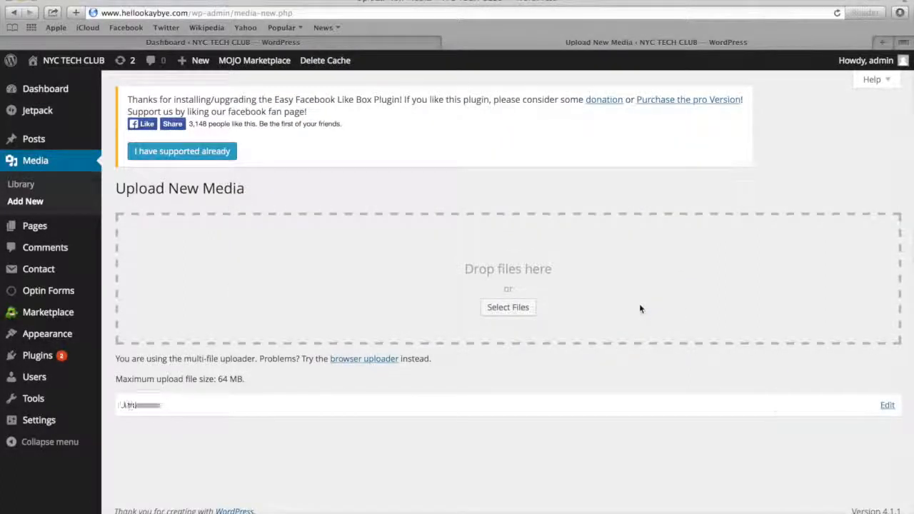
# Crop the uploaded logo to just the red apple, 73 × 97 pixels, then save the image and update the attachment
pyautogui.click(886, 406)
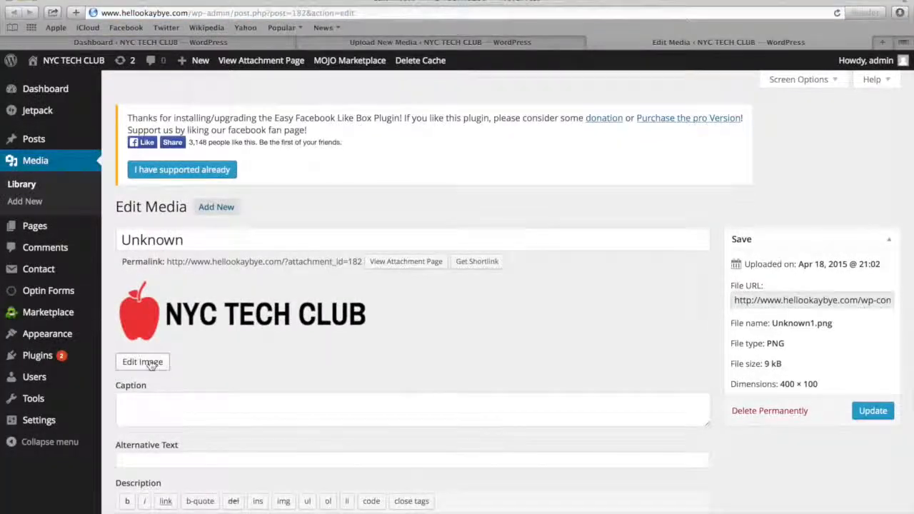
pyautogui.click(143, 362)
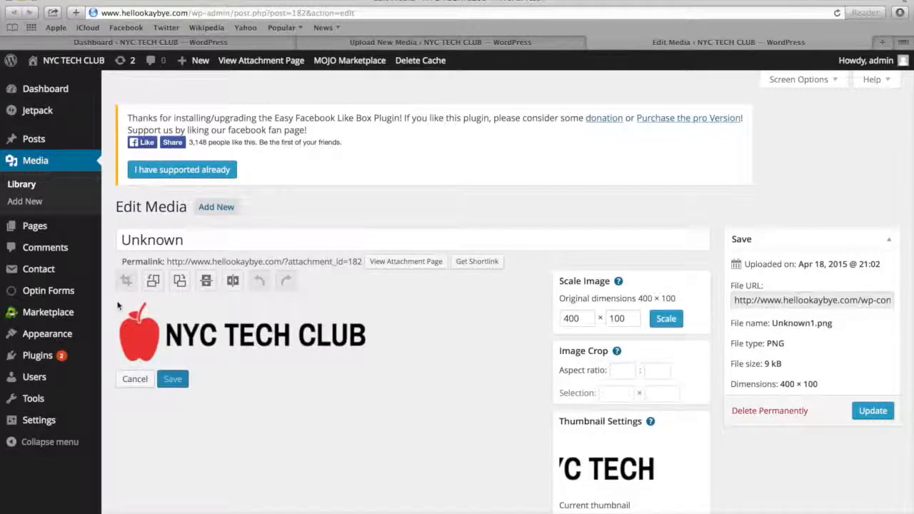
pyautogui.moveTo(119, 306); pyautogui.dragTo(163, 364)
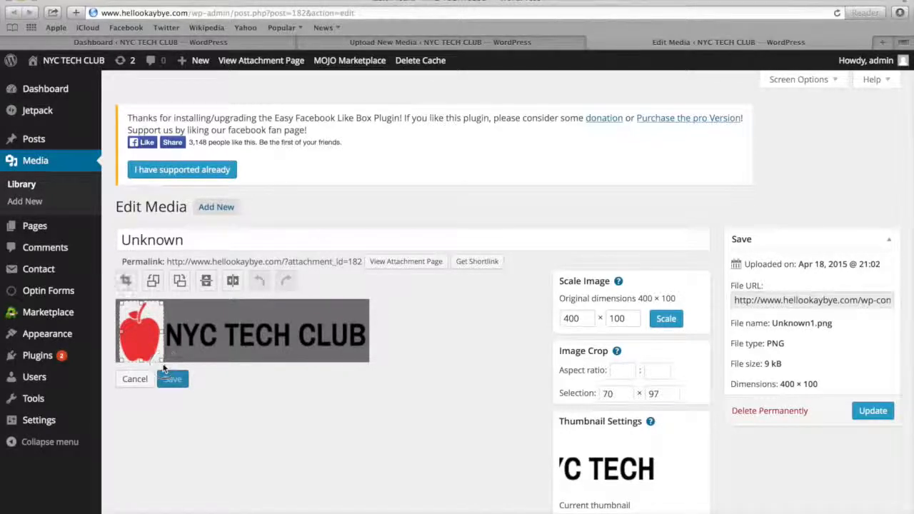
pyautogui.moveTo(122, 333); pyautogui.dragTo(118, 332)
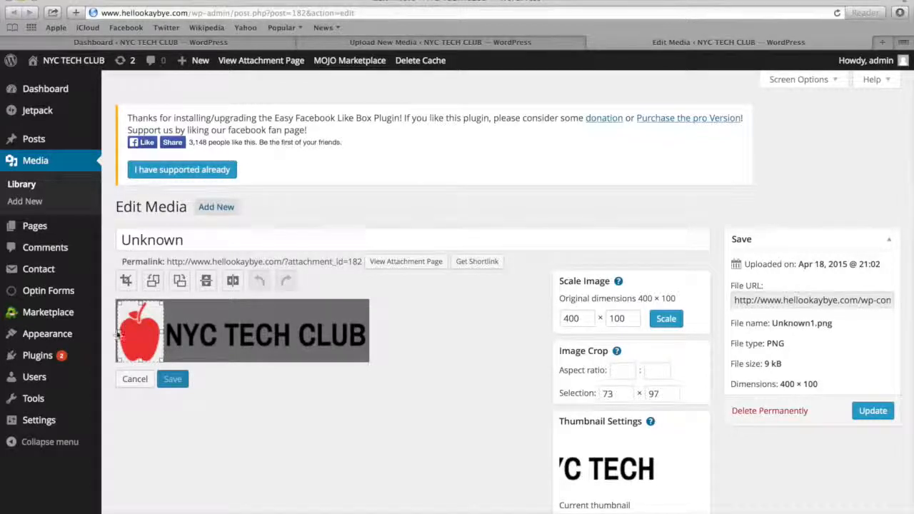
pyautogui.click(125, 281)
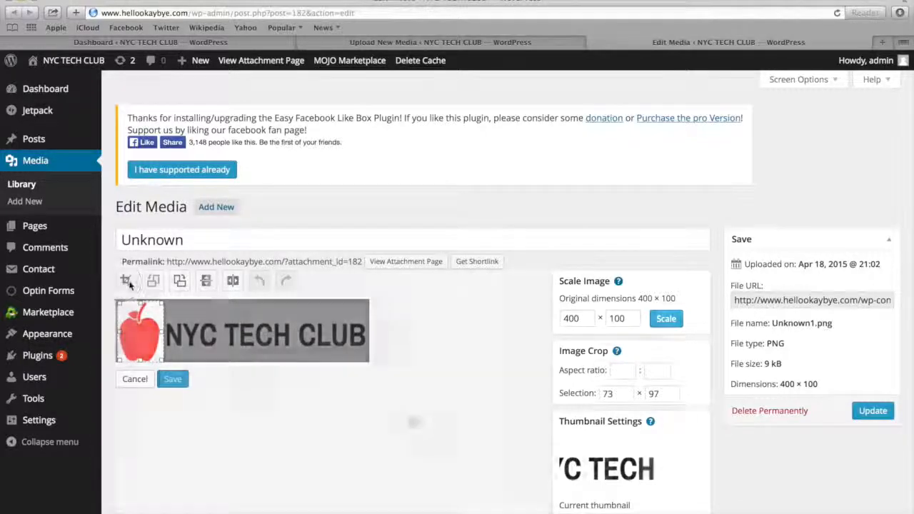
pyautogui.click(172, 377)
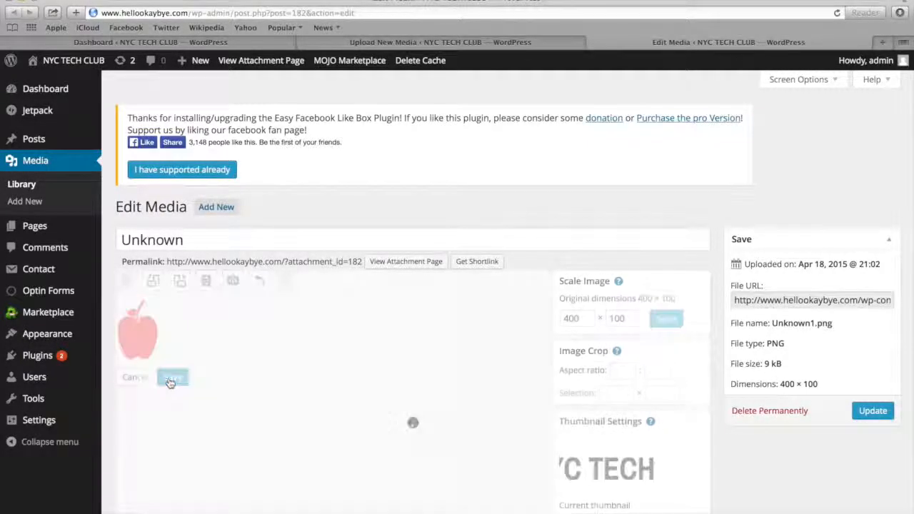
pyautogui.click(867, 413)
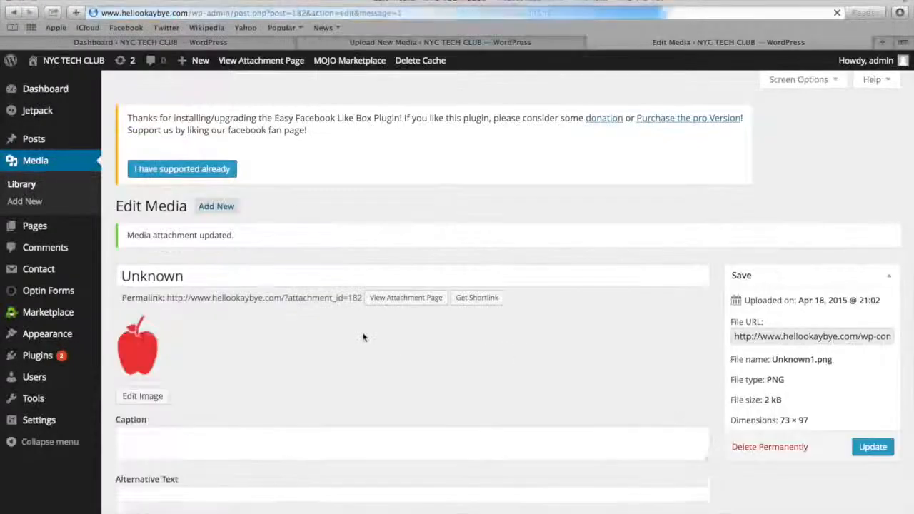
# Activate the favicon in the theme options, choose the cropped apple image "Unknown1.png" from the media library, and save the options
pyautogui.moveTo(63, 341)
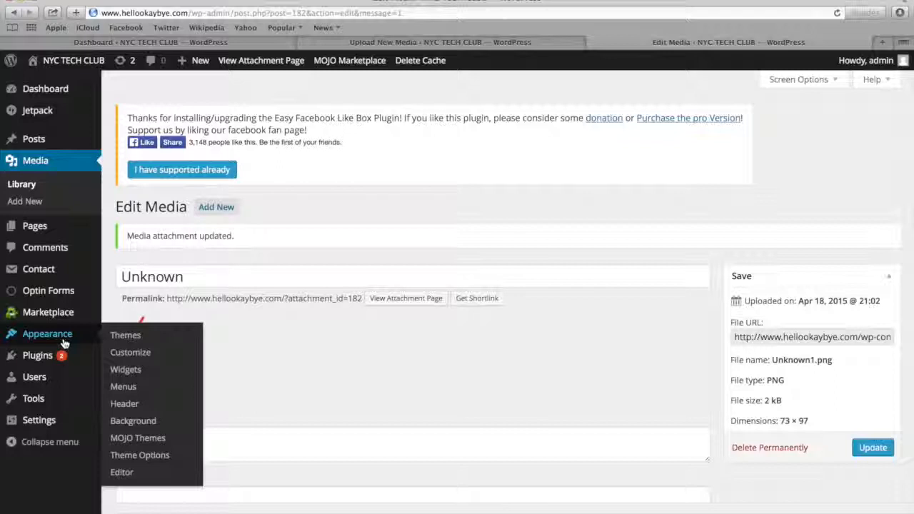
pyautogui.click(145, 461)
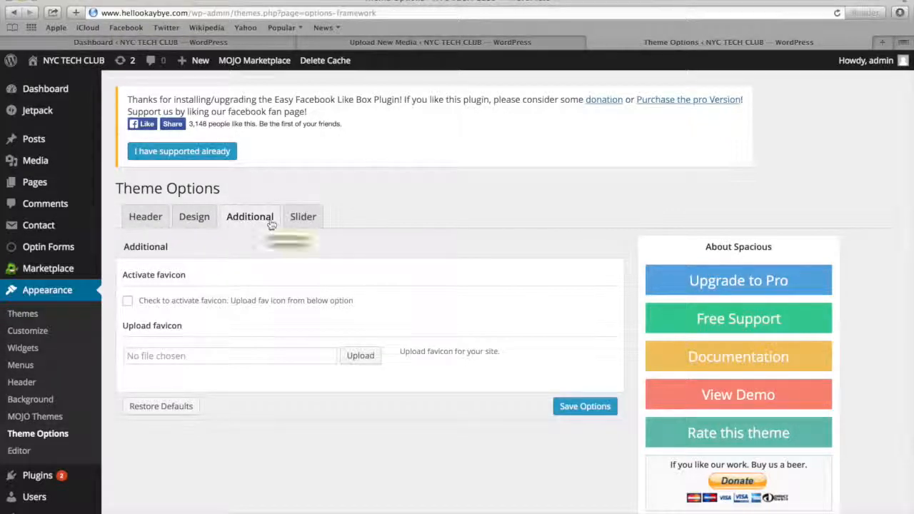
pyautogui.click(128, 302)
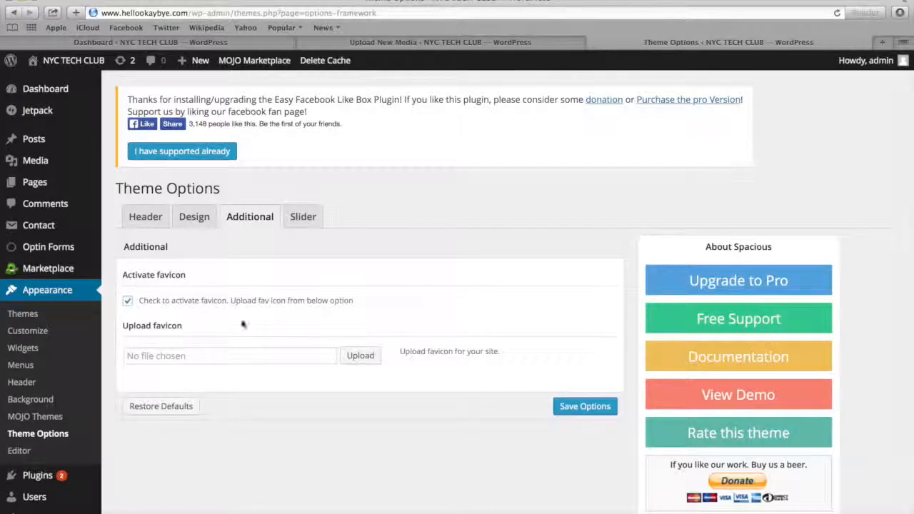
pyautogui.click(357, 356)
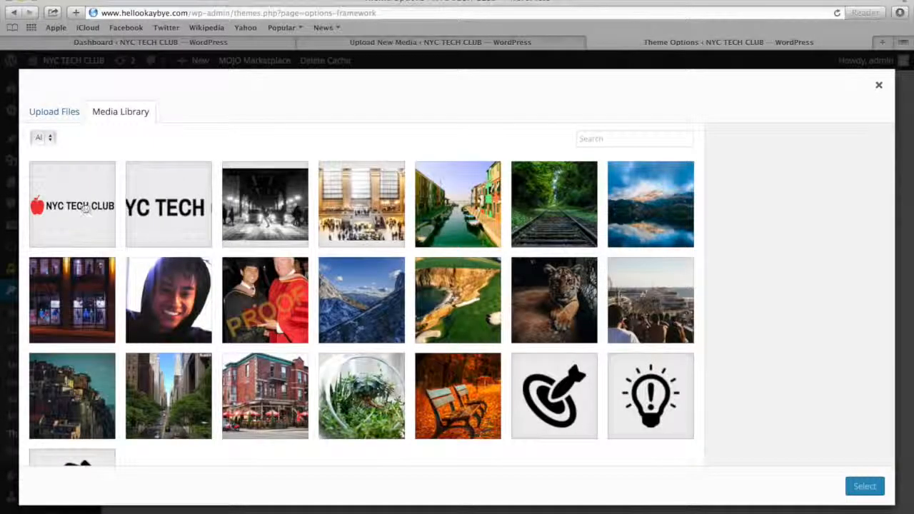
pyautogui.click(84, 207)
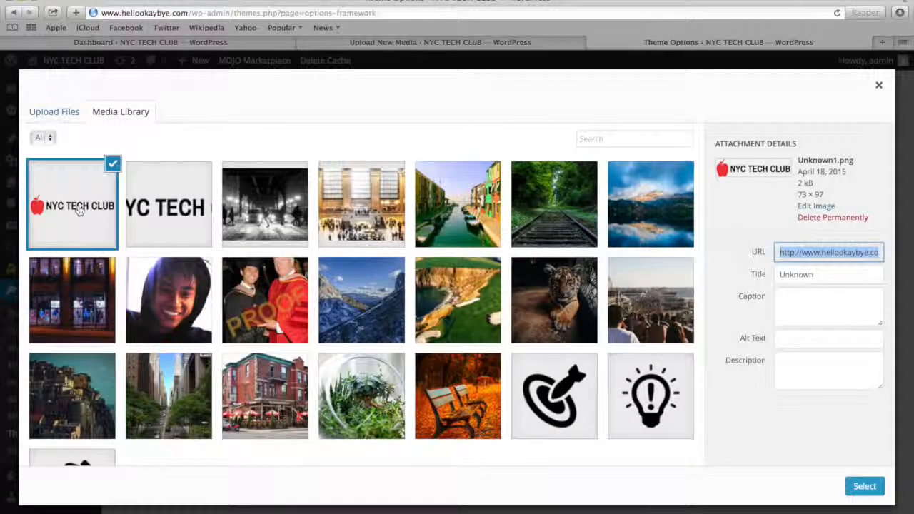
pyautogui.click(860, 487)
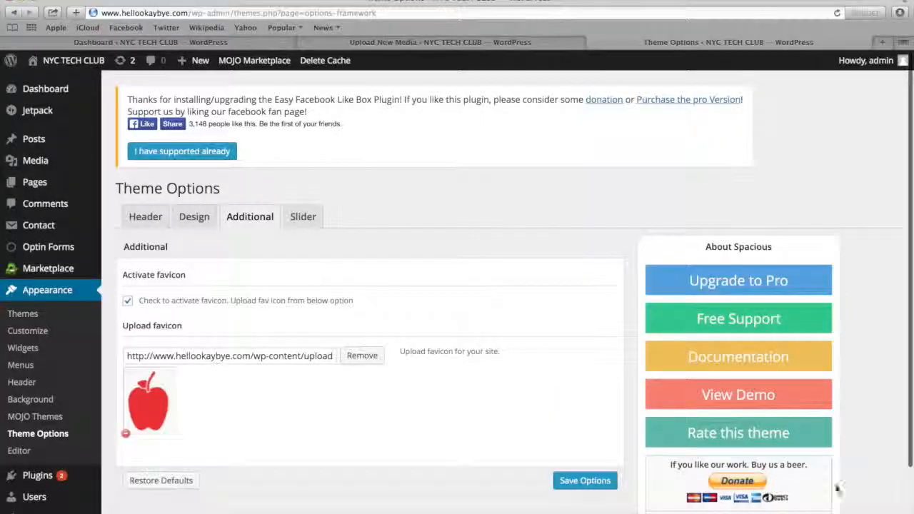
pyautogui.click(587, 482)
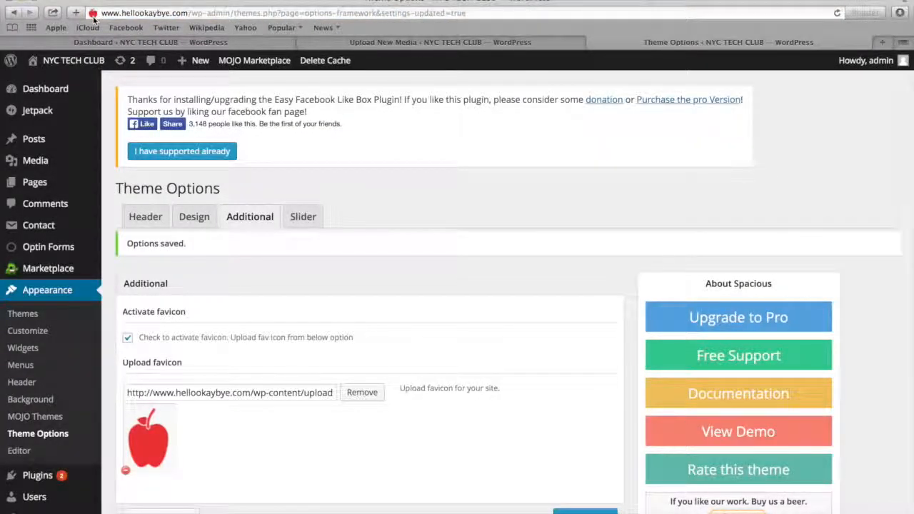
pyautogui.click(96, 16)
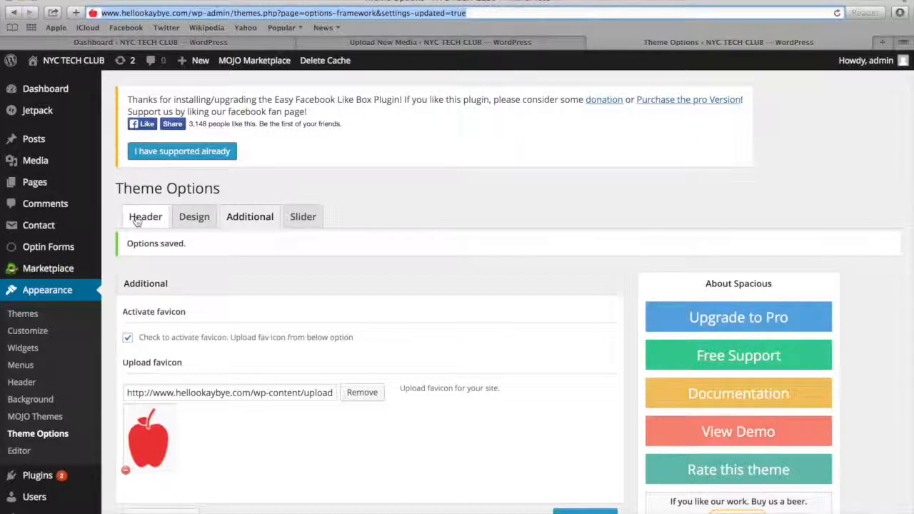
# Examine the theme's Design options, including the site layouts, the primary color picker, the color skins and the custom CSS area
pyautogui.click(192, 218)
pyautogui.scroll(-1, 196, 216)
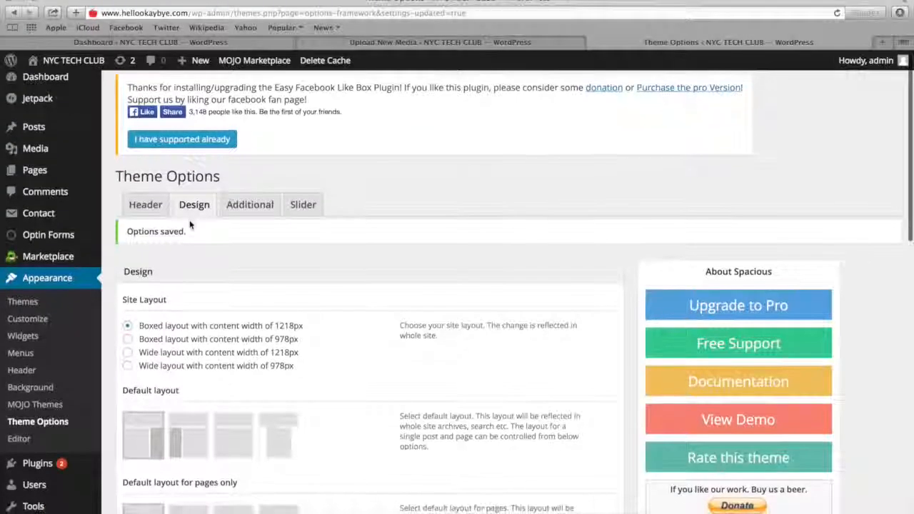
pyautogui.scroll(-5, 197, 217)
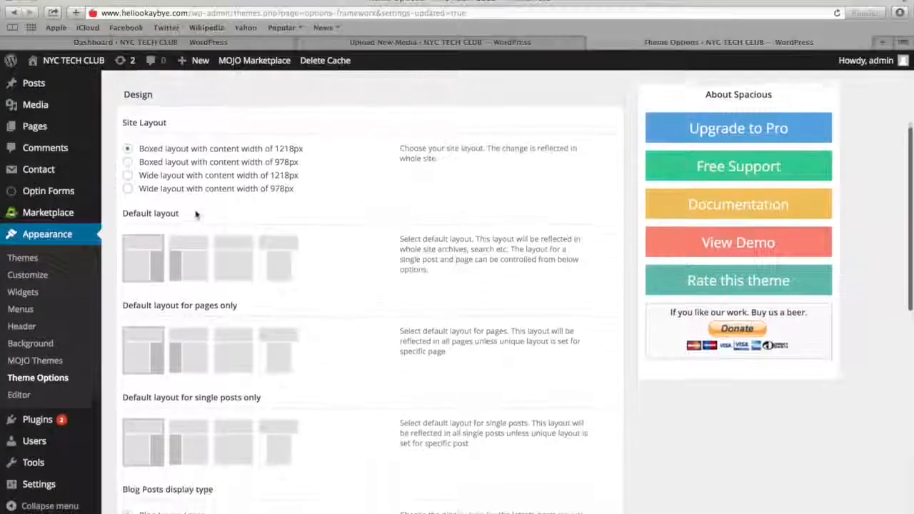
pyautogui.scroll(-3, 196, 216)
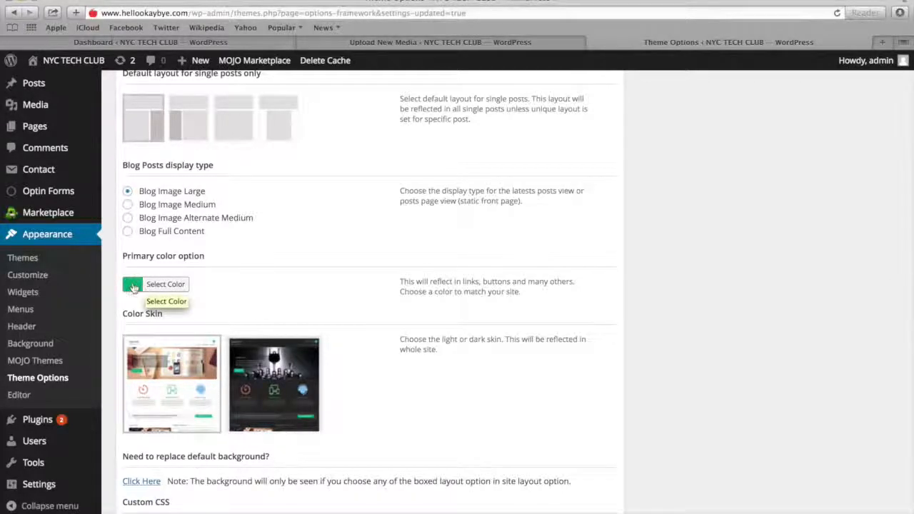
pyautogui.click(150, 286)
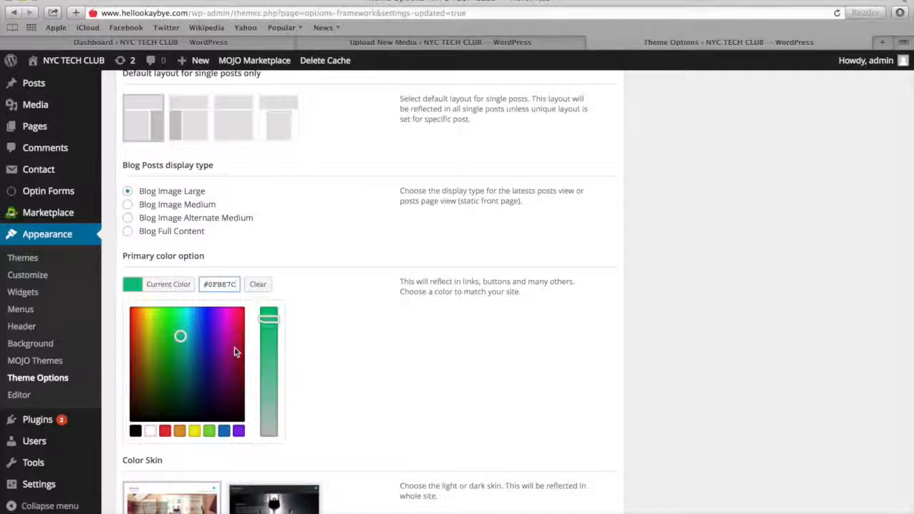
pyautogui.click(331, 289)
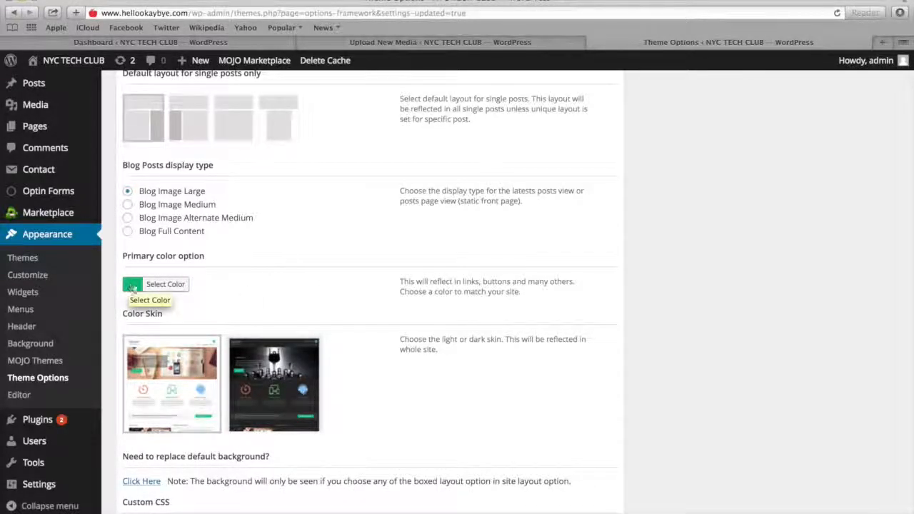
pyautogui.scroll(-5, 223, 285)
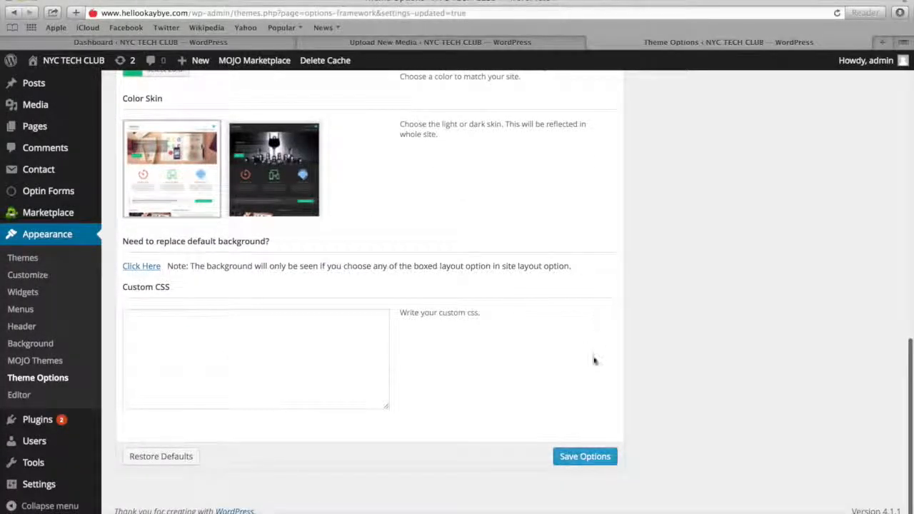
# Log out of WordPress and review the finished home page at hellookaybye.com from the slider down to the testimonials
pyautogui.moveTo(868, 61)
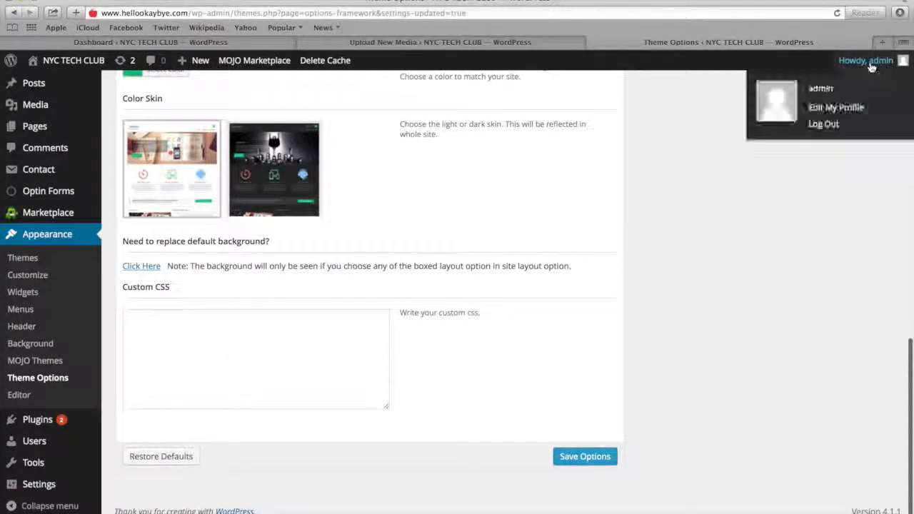
pyautogui.click(825, 125)
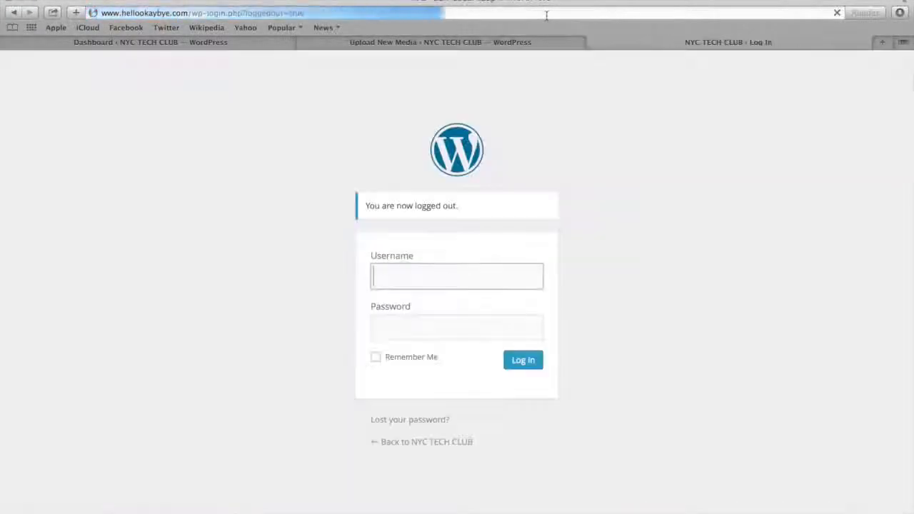
pyautogui.click(546, 13)
pyautogui.write('hell')
pyautogui.press('Return')
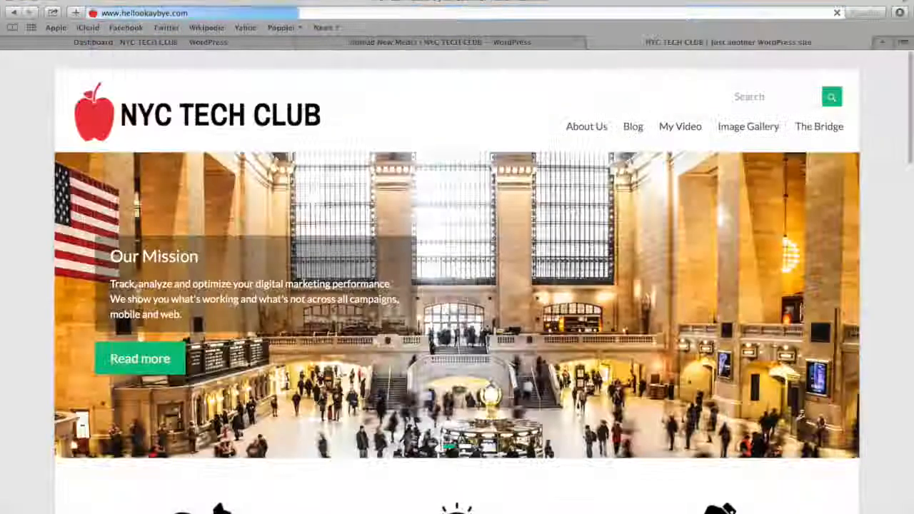
pyautogui.scroll(-5, 450, 138)
pyautogui.scroll(-10, 449, 139)
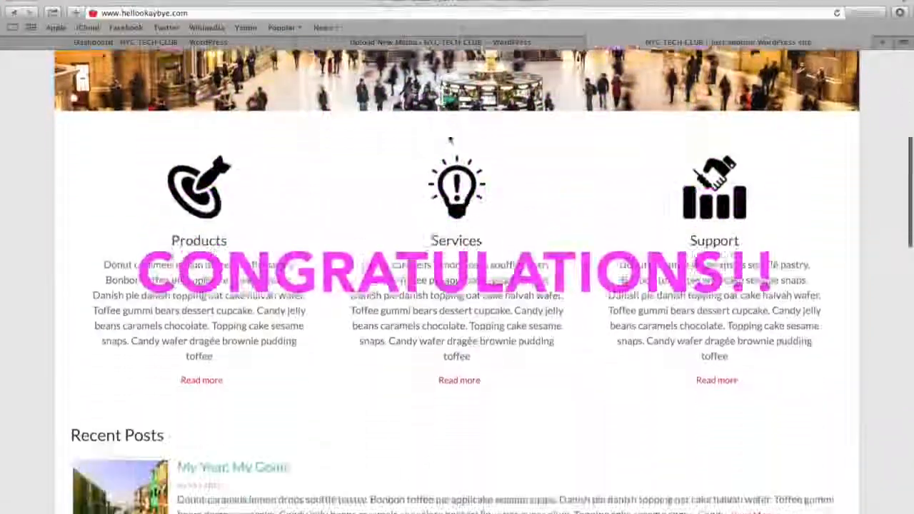
pyautogui.scroll(-10, 449, 139)
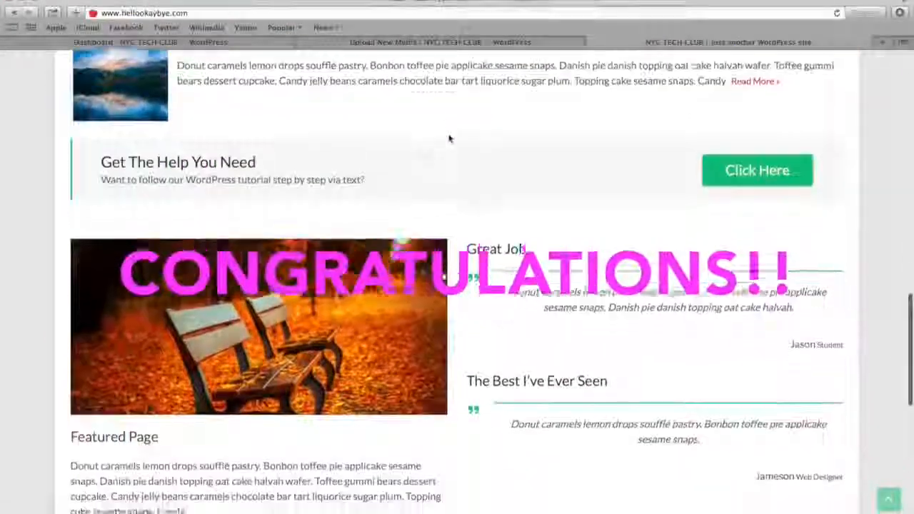
pyautogui.scroll(20, 449, 138)
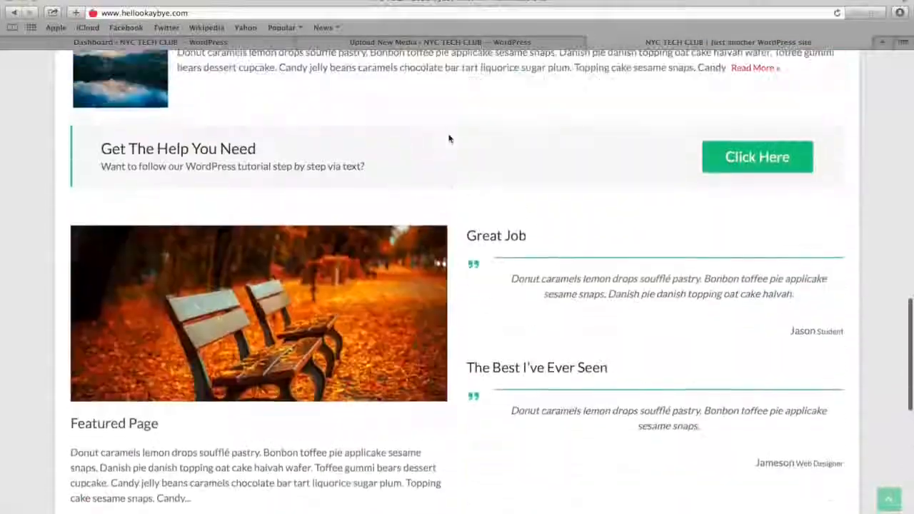